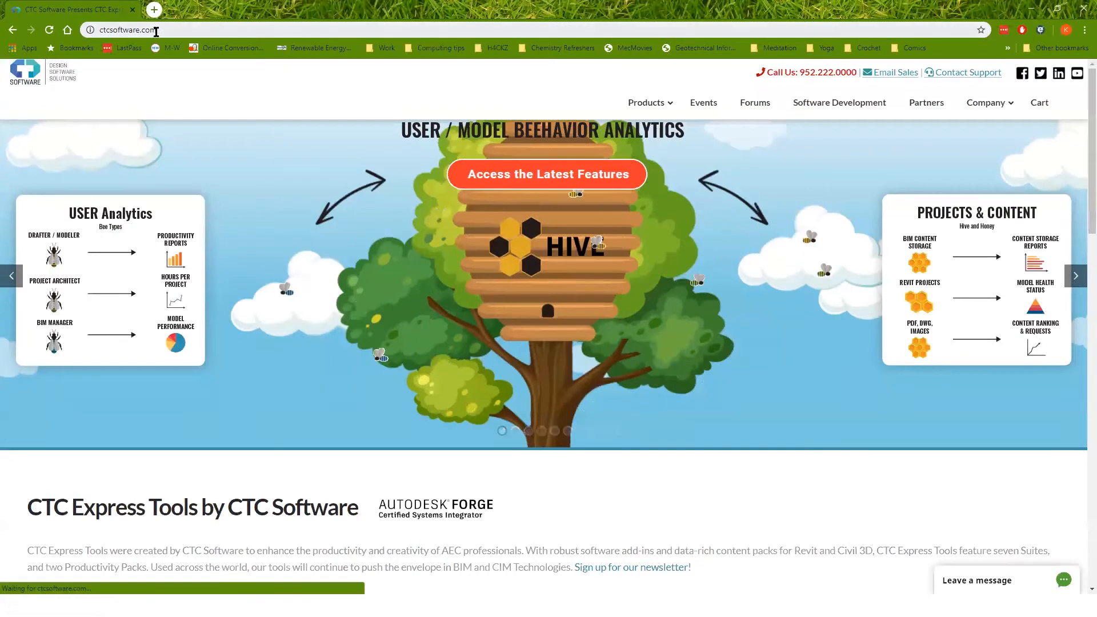
# Open the Corridor Productivity Pack product page and review the descriptions of its subassemblies.
pyautogui.moveTo(666, 105)
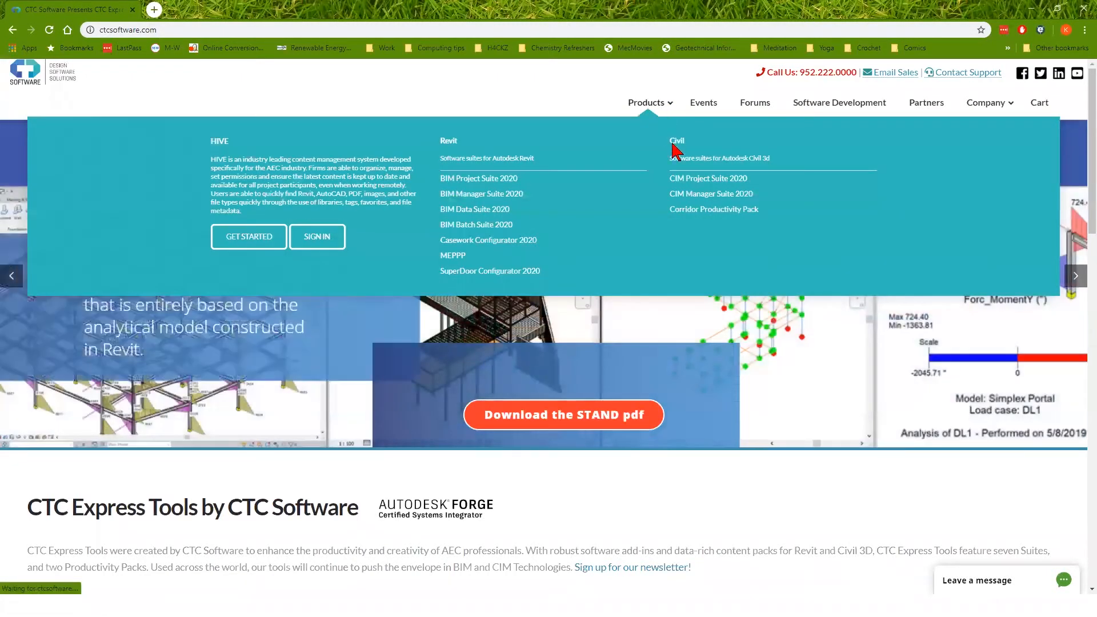
pyautogui.click(696, 210)
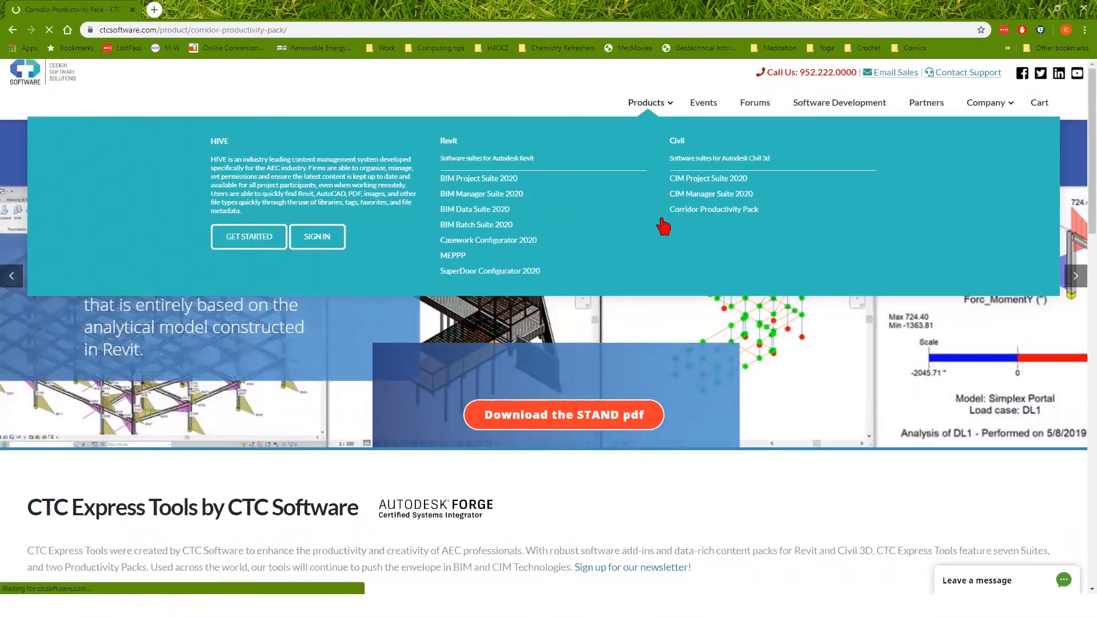
pyautogui.scroll(-4, 458, 368)
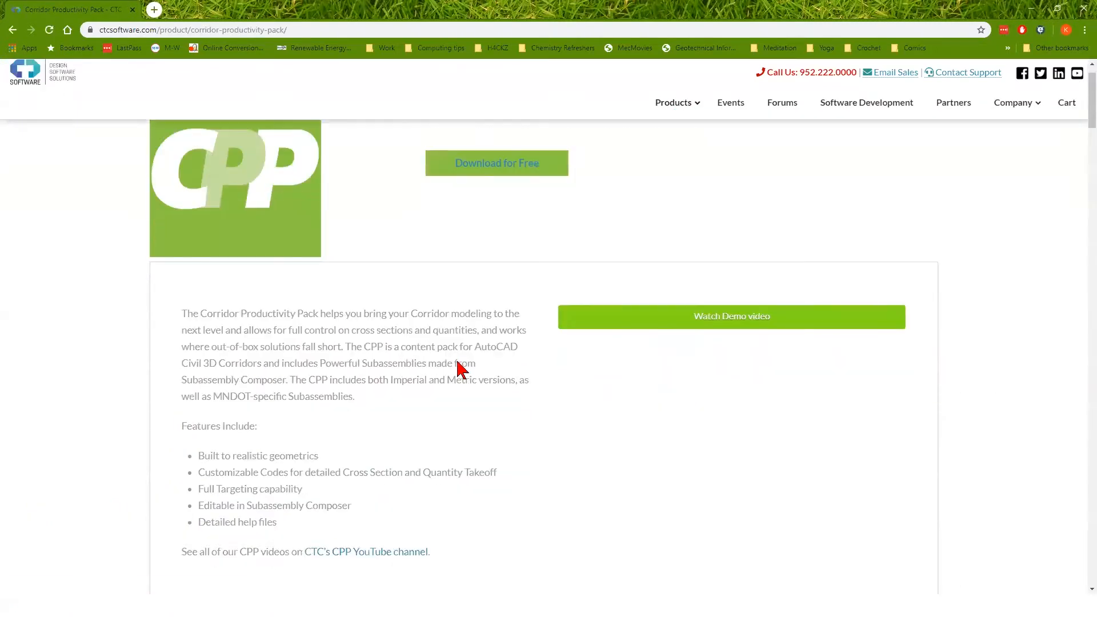
pyautogui.scroll(-10, 464, 372)
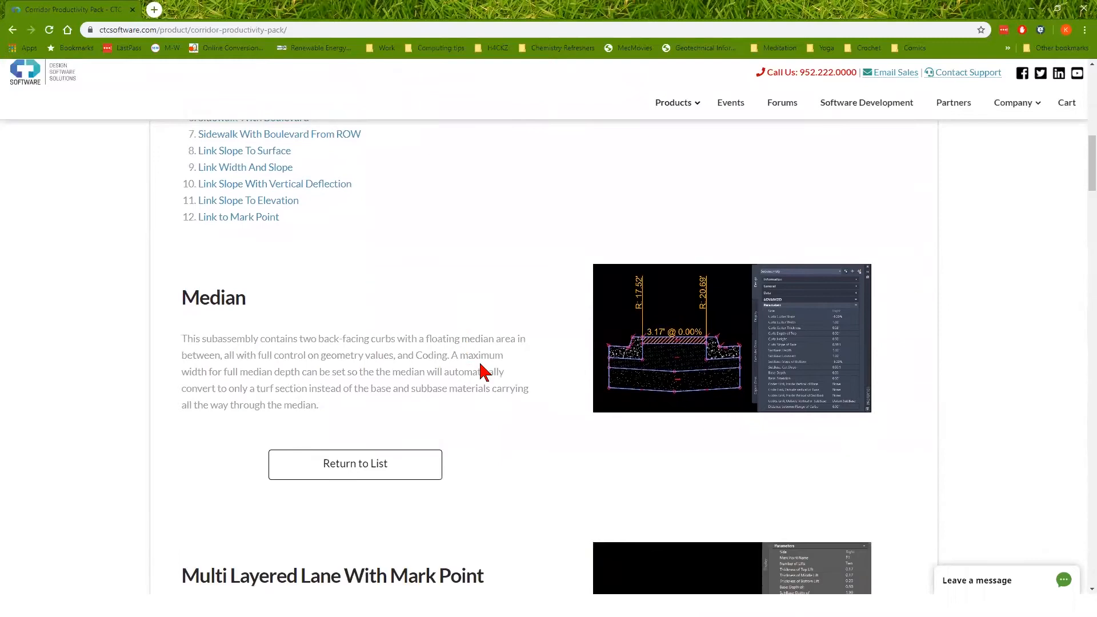
pyautogui.scroll(-10, 494, 369)
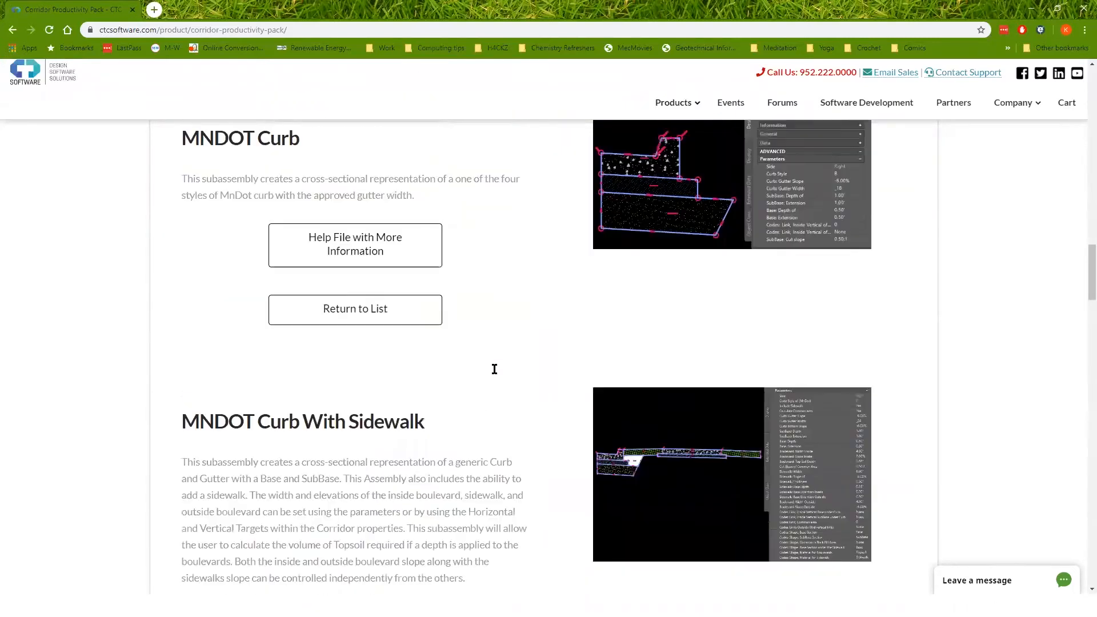
pyautogui.scroll(-10, 678, 492)
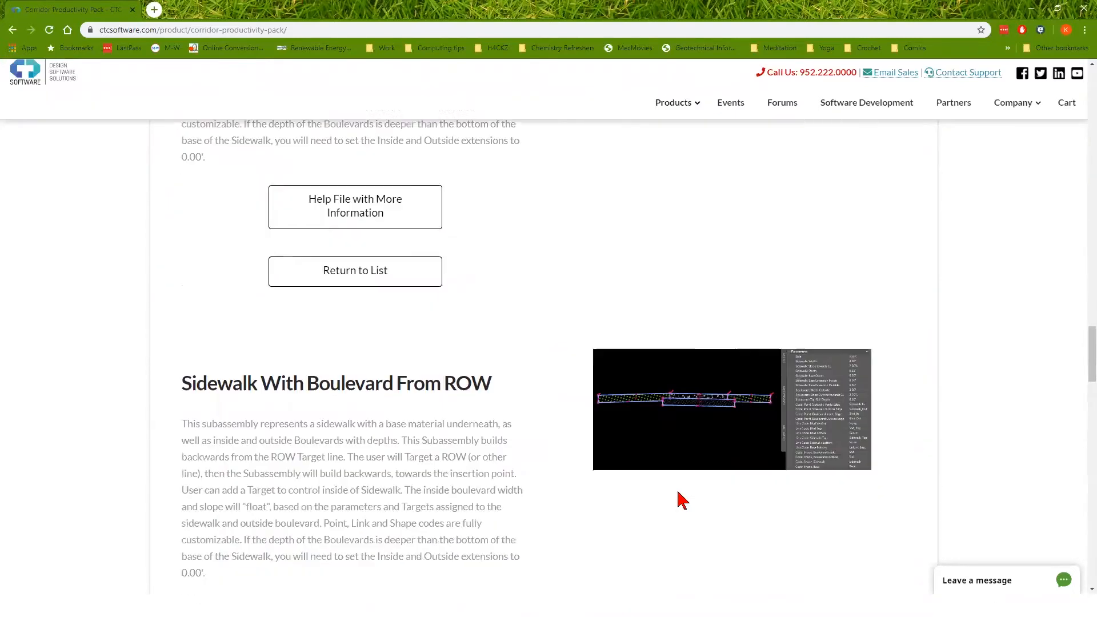
pyautogui.scroll(-8, 685, 505)
pyautogui.scroll(20, 662, 326)
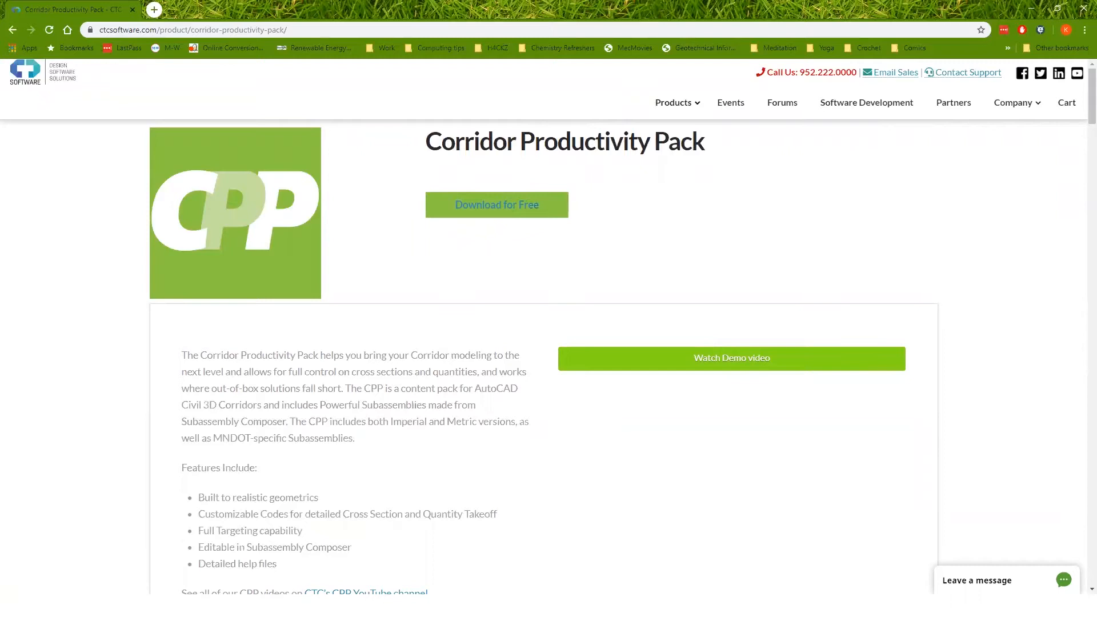
# Switch to File Explorer and open the Imperial folder inside the extracted CTC_CPP folder.
pyautogui.hotkey('alt', 'Tab')
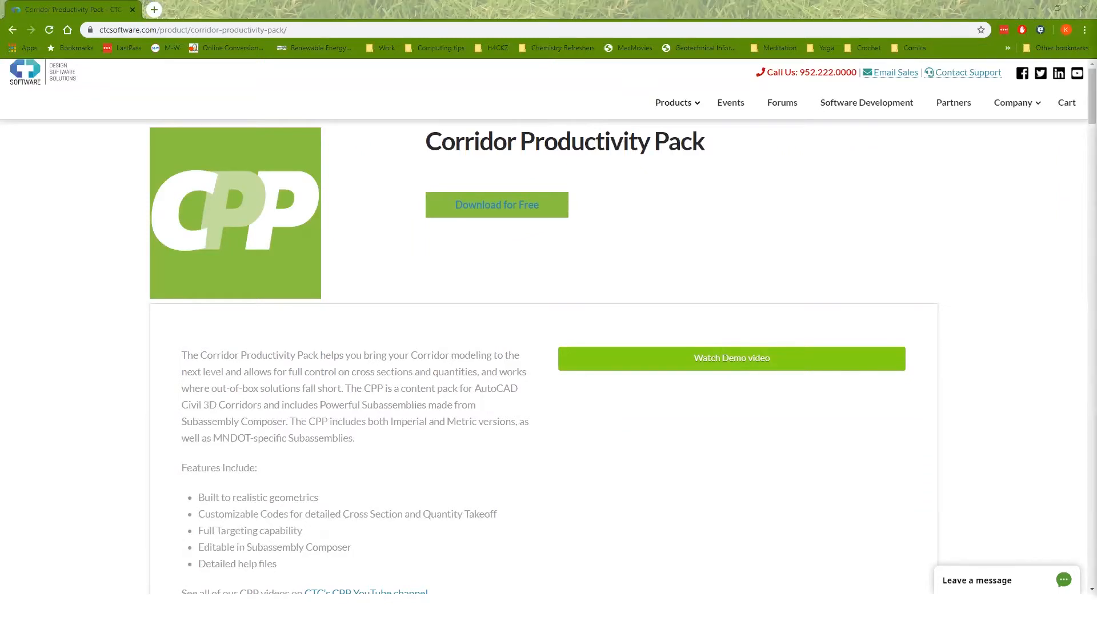
pyautogui.hotkey('alt', 'Tab')
pyautogui.click(321, 254)
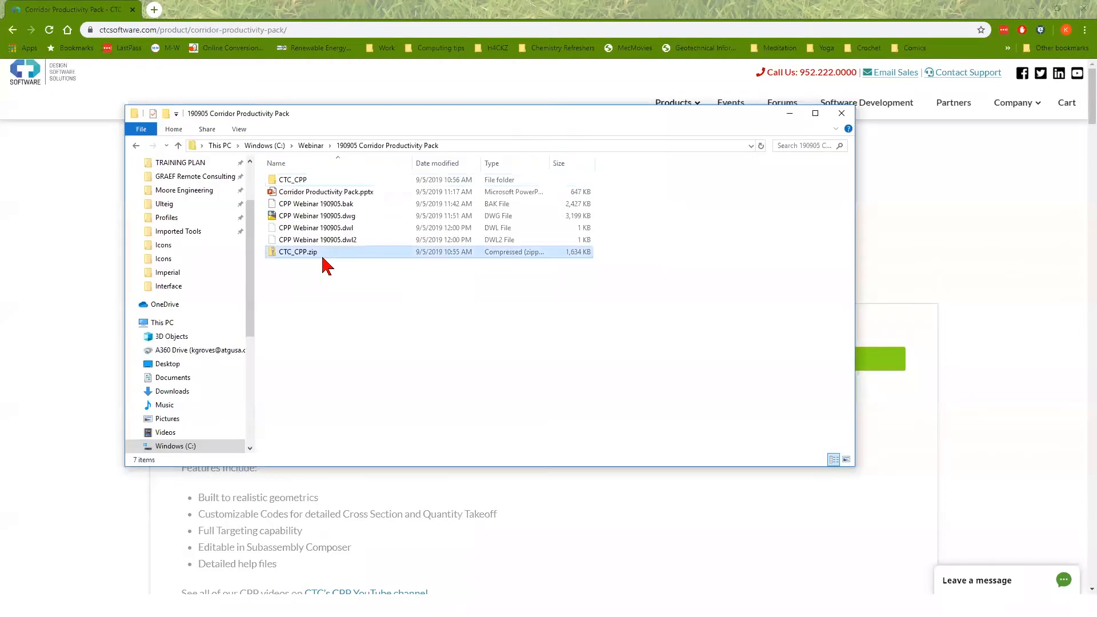
pyautogui.doubleClick(293, 180)
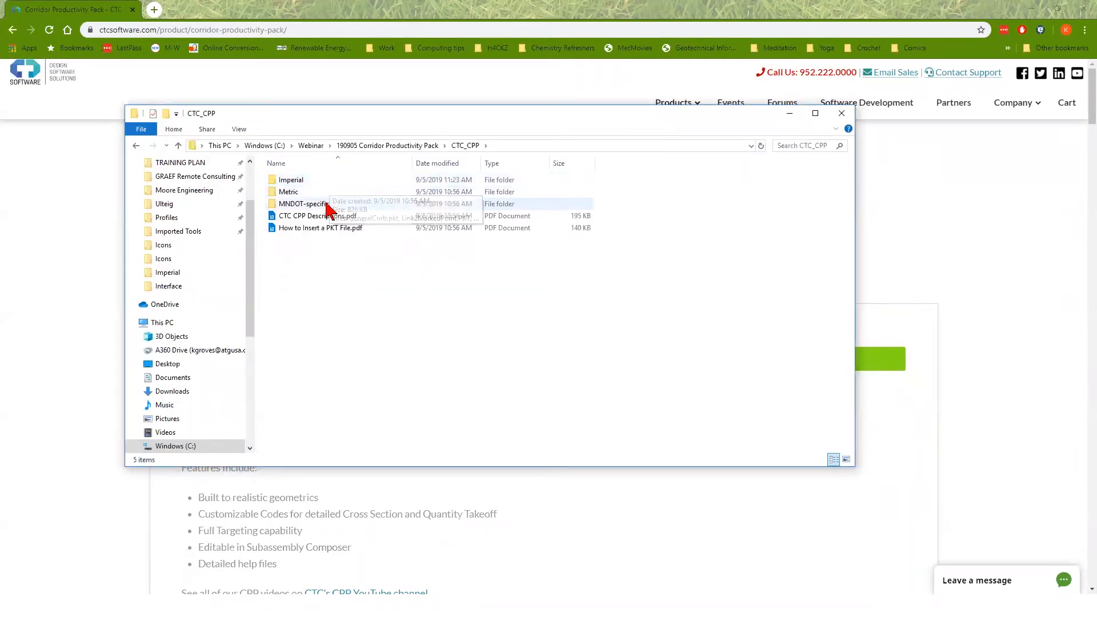
pyautogui.doubleClick(358, 182)
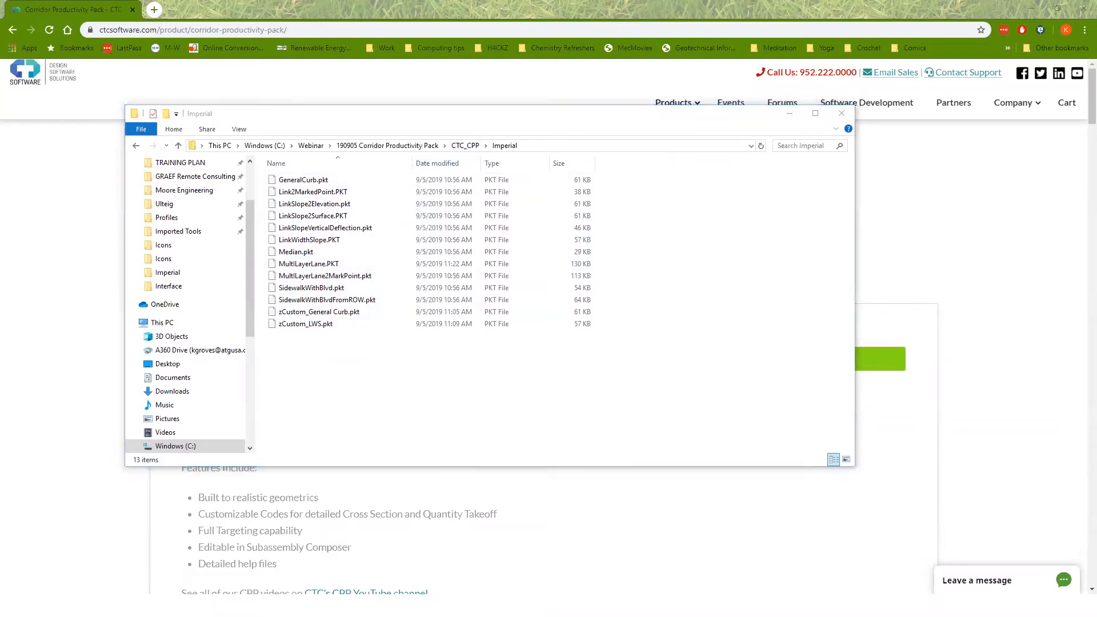
# Delete all subassembly folders from the C3D 2020 Imported Tools folder in File Explorer, skipping the files in use.
pyautogui.hotkey('alt', 'Tab')
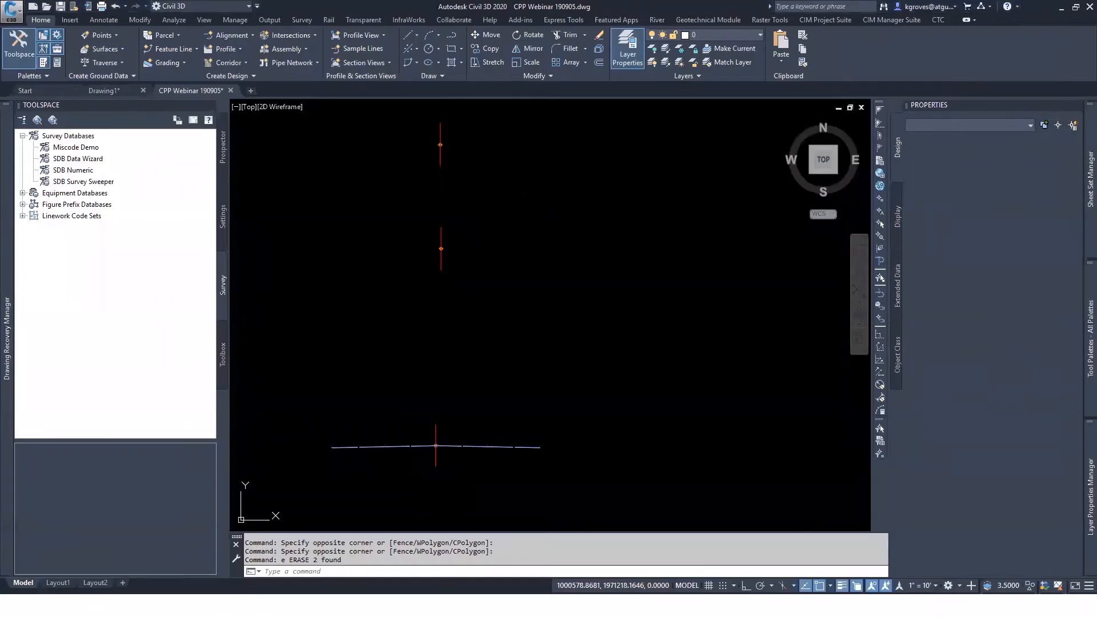
pyautogui.hotkey('alt', 'Tab')
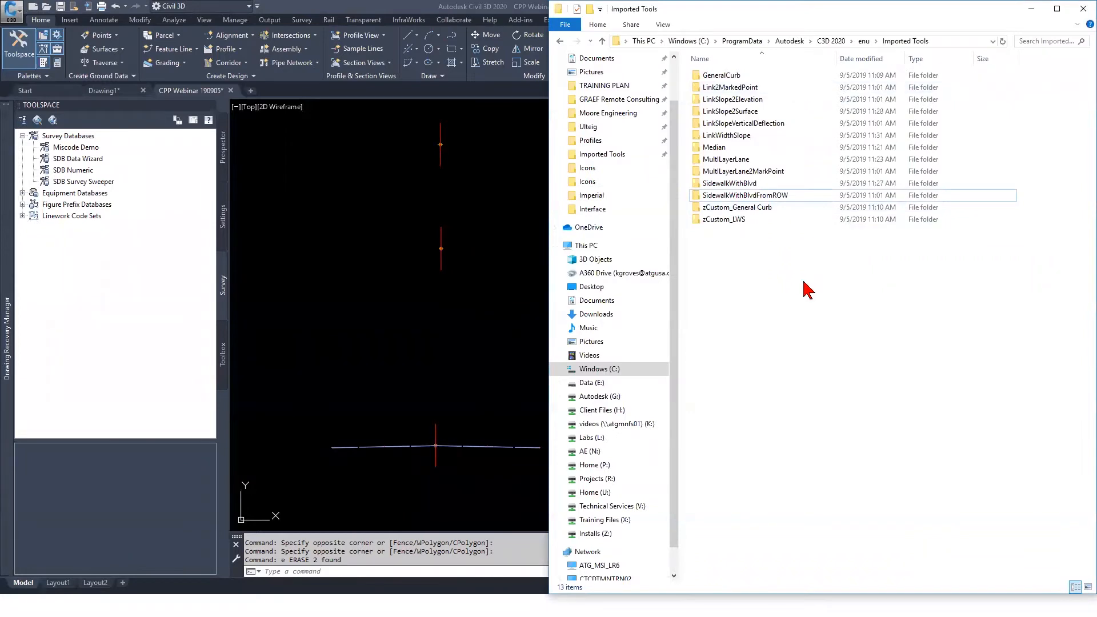
pyautogui.hotkey('ctrl', 'a')
pyautogui.press('Delete')
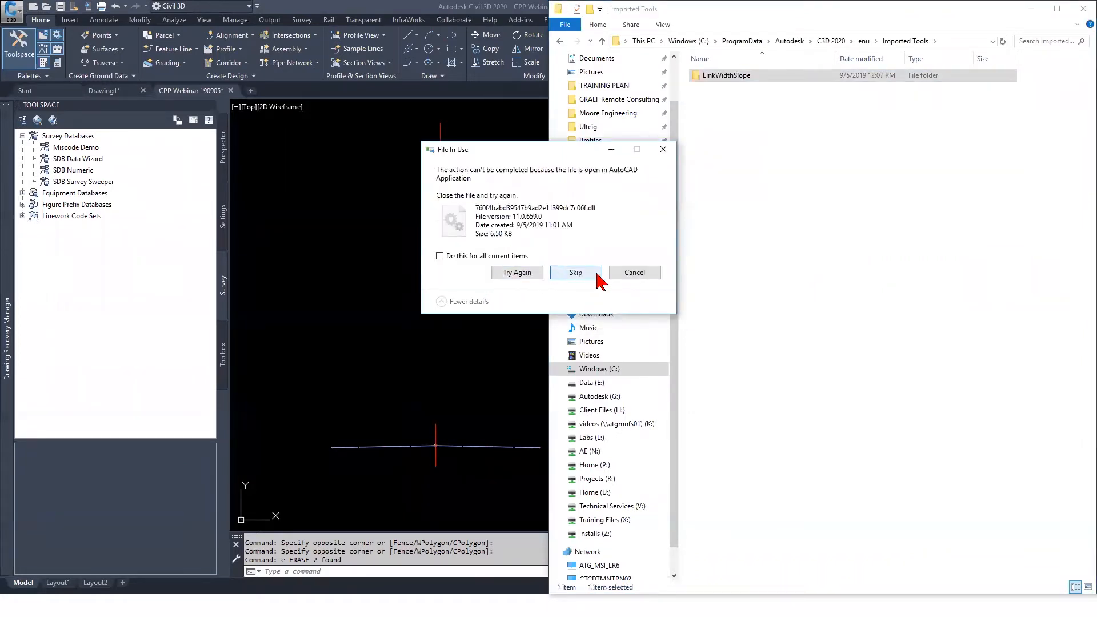
pyautogui.click(597, 273)
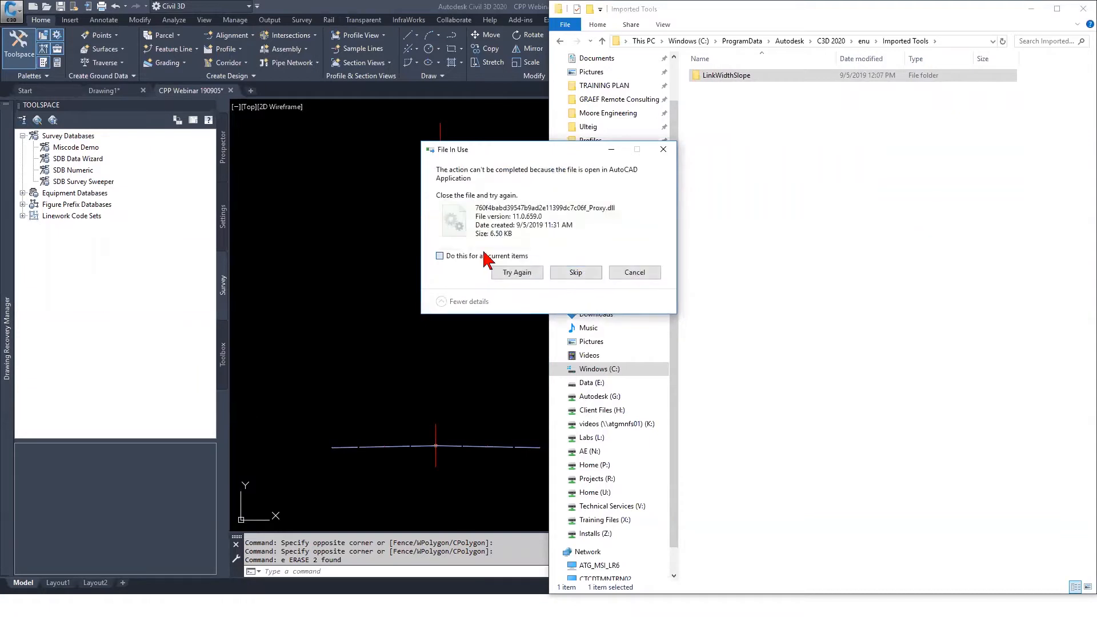
pyautogui.click(569, 273)
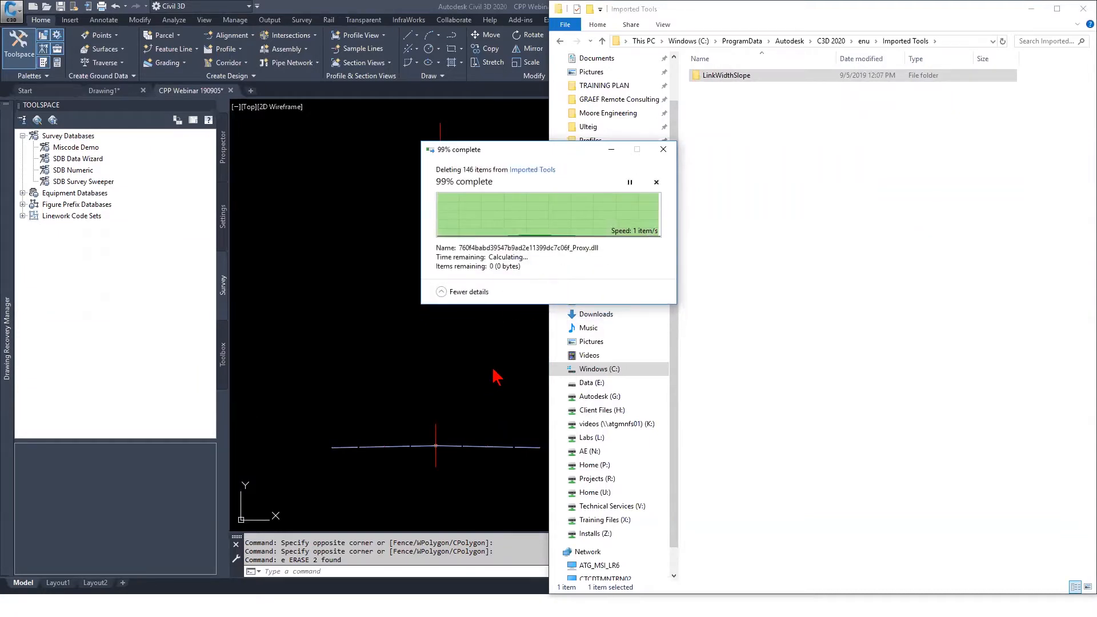
# Switch to Civil 3D and save the CPP Webinar 190905 drawing.
pyautogui.click(479, 404)
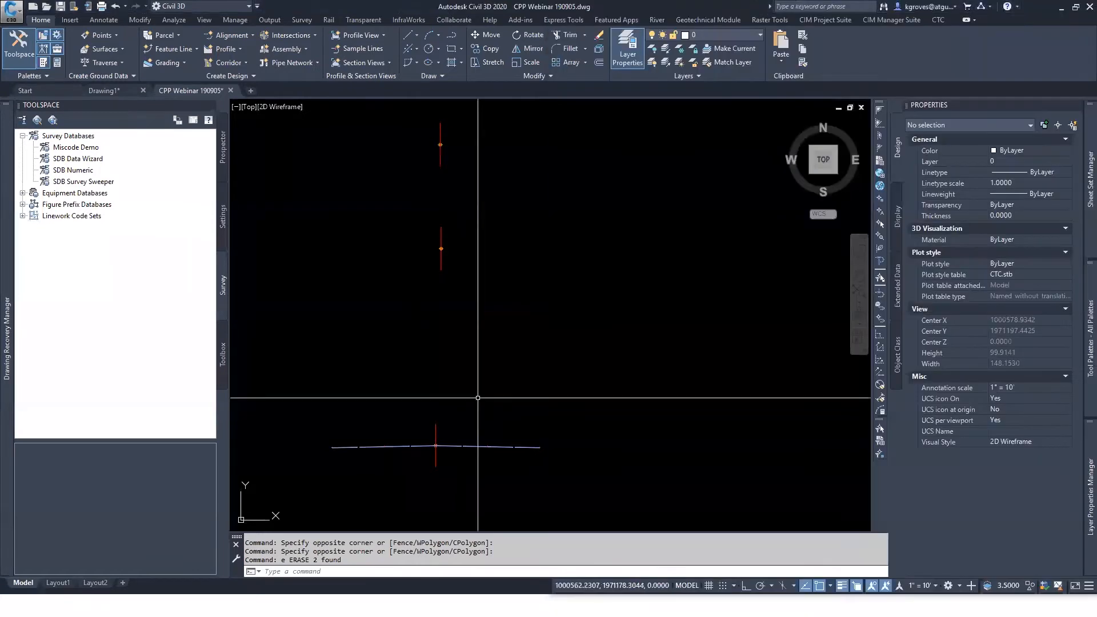
pyautogui.scroll(-3, 553, 362)
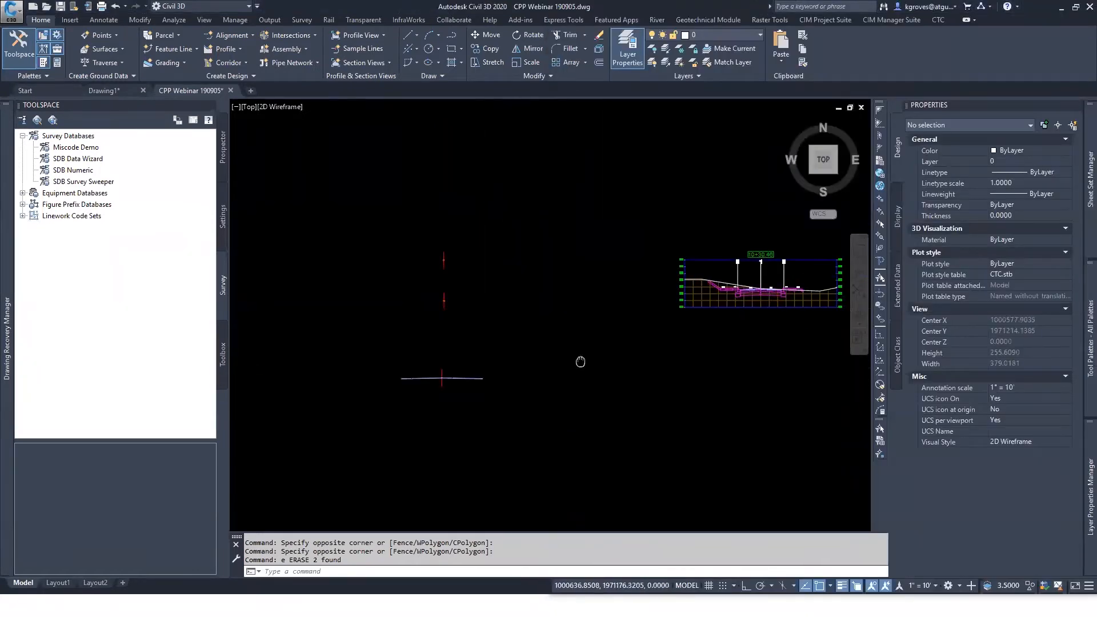
pyautogui.hotkey('ctrl', 's')
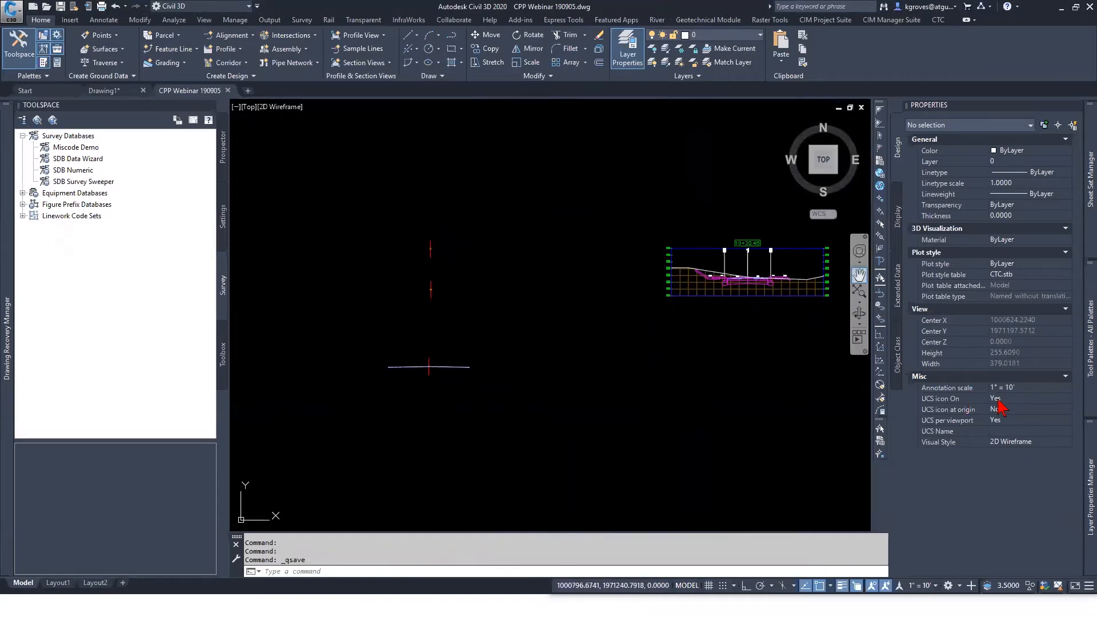
# Load the CPP Subassemblies tool palette set from the CTC tools and display its palettes.
pyautogui.moveTo(1082, 359)
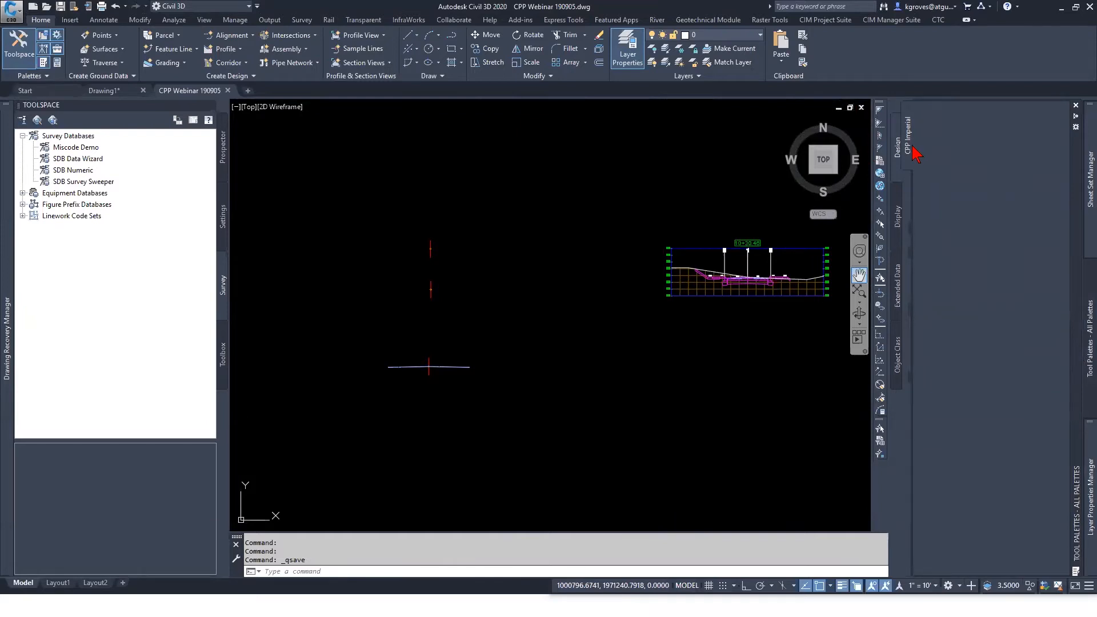
pyautogui.moveTo(903, 213)
pyautogui.click(938, 20)
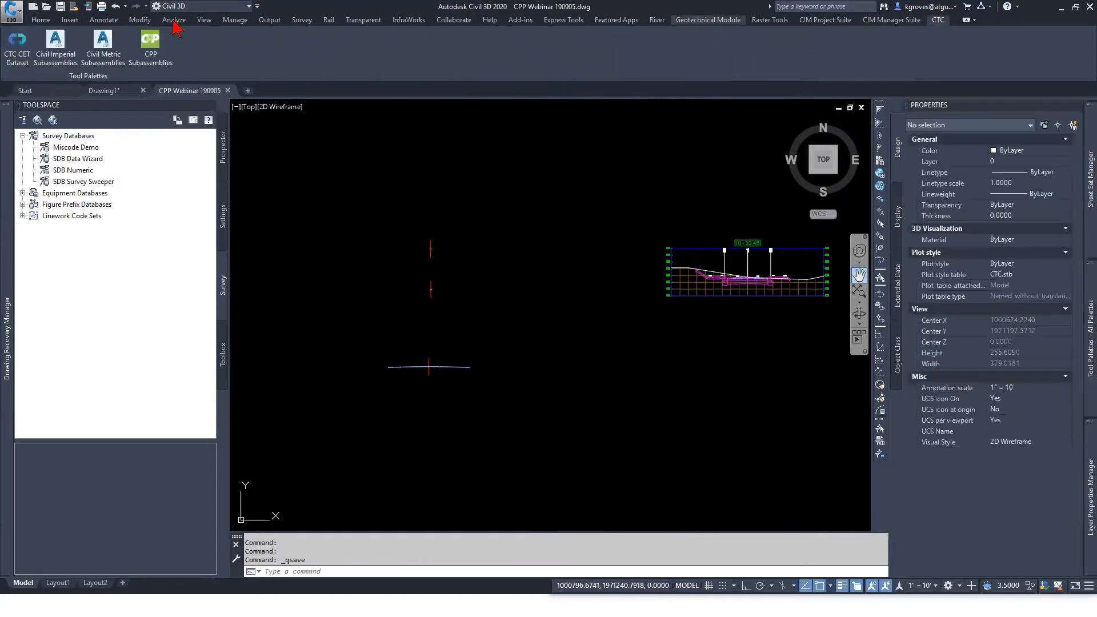
pyautogui.click(166, 64)
pyautogui.moveTo(1084, 354)
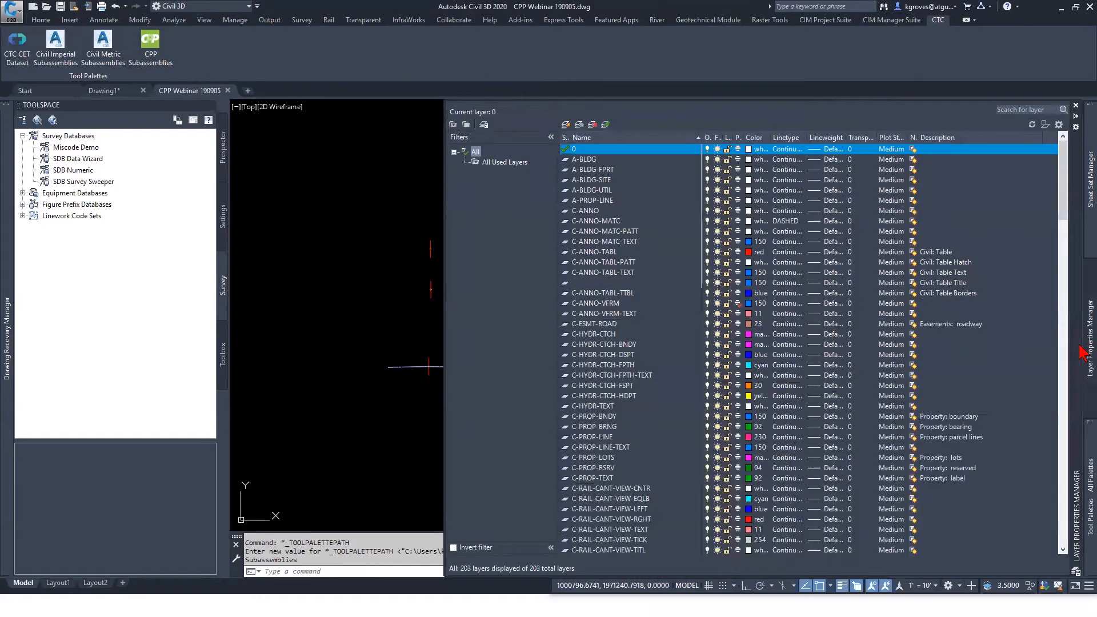
pyautogui.moveTo(1089, 492)
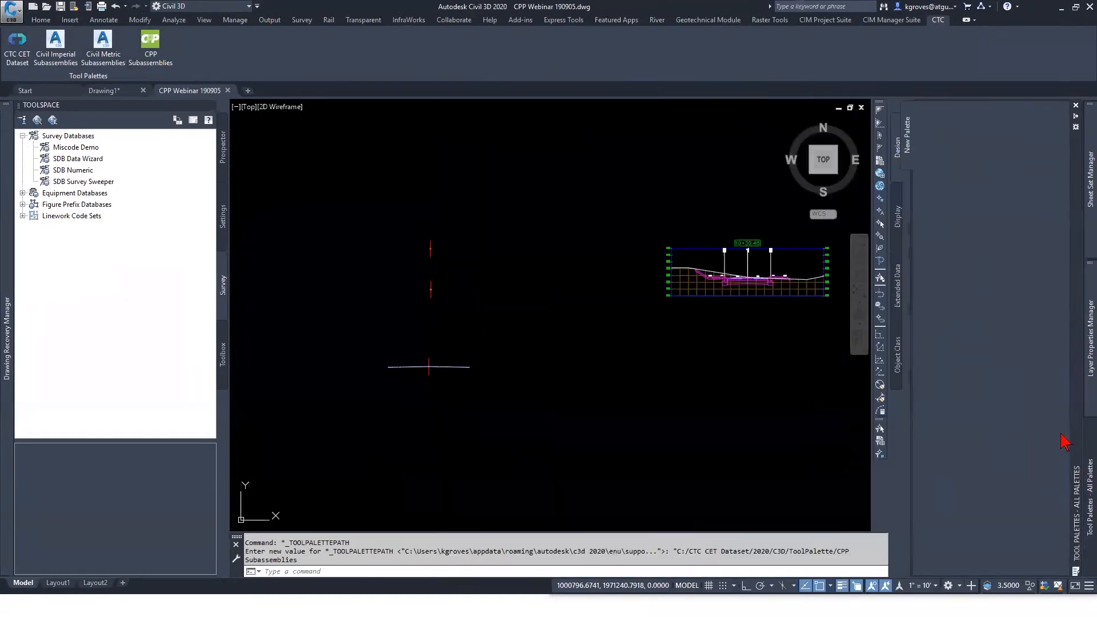
# Try adding a new palette and loading the Civil Imperial Subassemblies set, returning to the CPP Subassemblies set.
pyautogui.rightClick(913, 150)
pyautogui.click(956, 213)
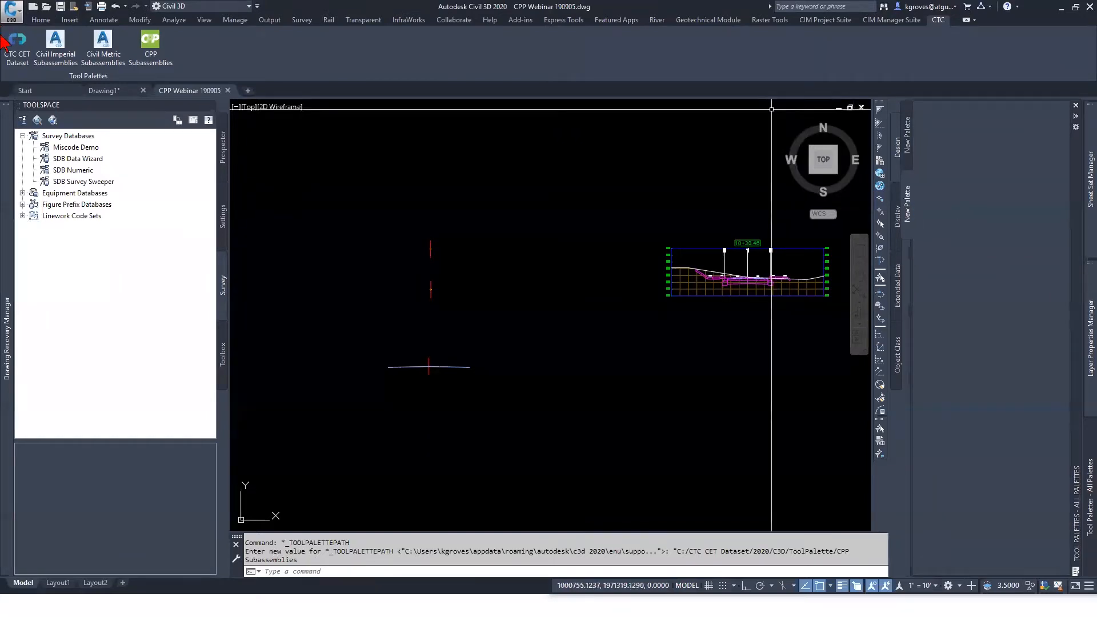
pyautogui.click(56, 45)
pyautogui.click(64, 48)
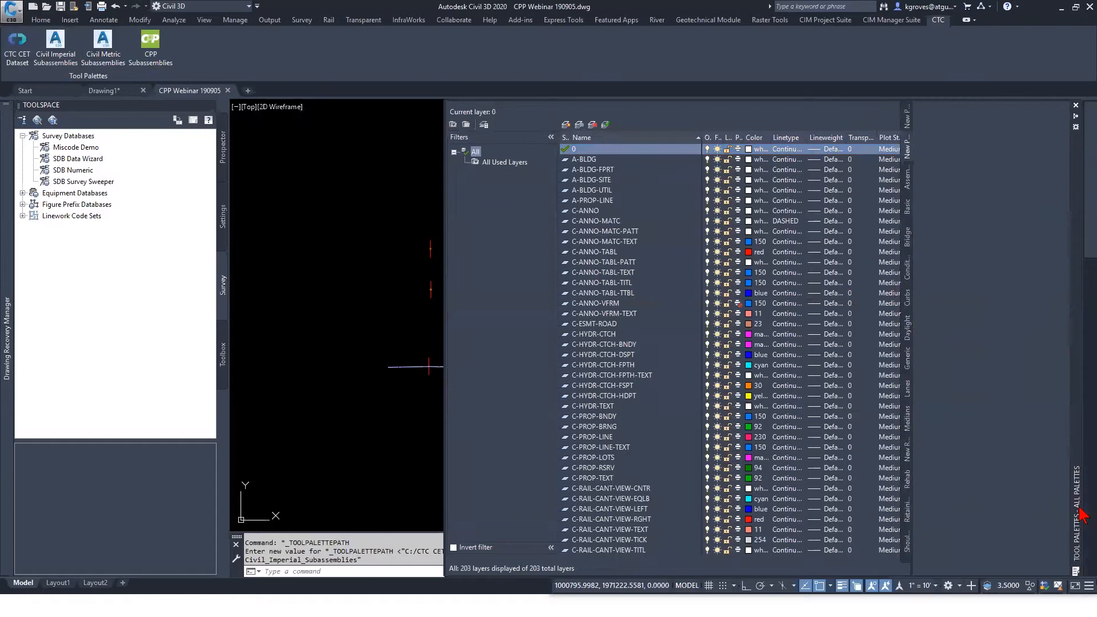
pyautogui.moveTo(1083, 512)
pyautogui.rightClick(906, 152)
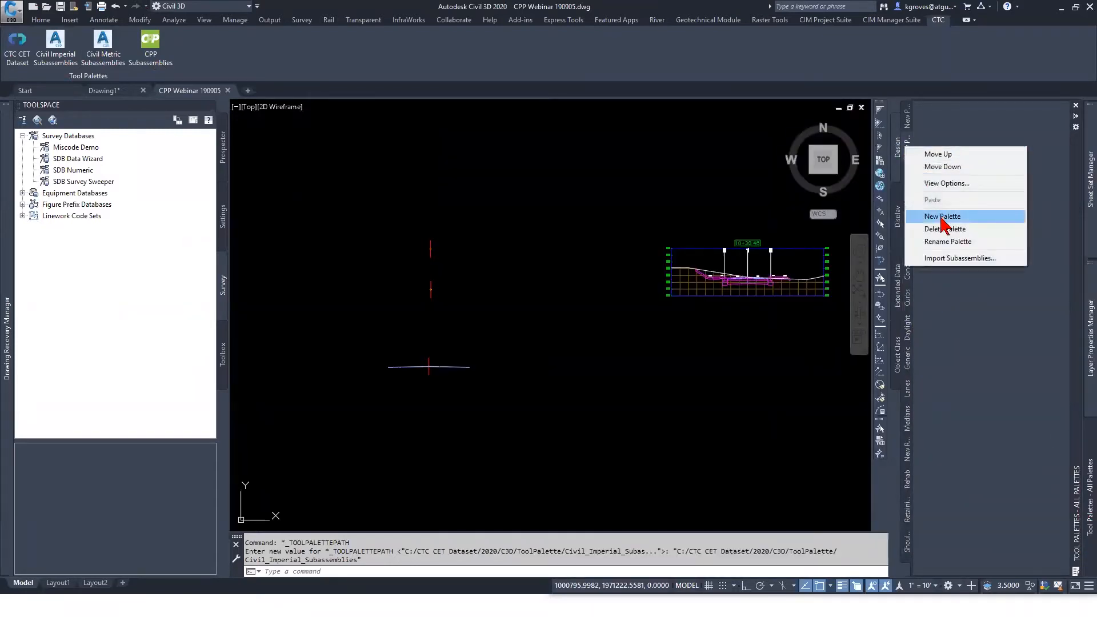
pyautogui.click(152, 49)
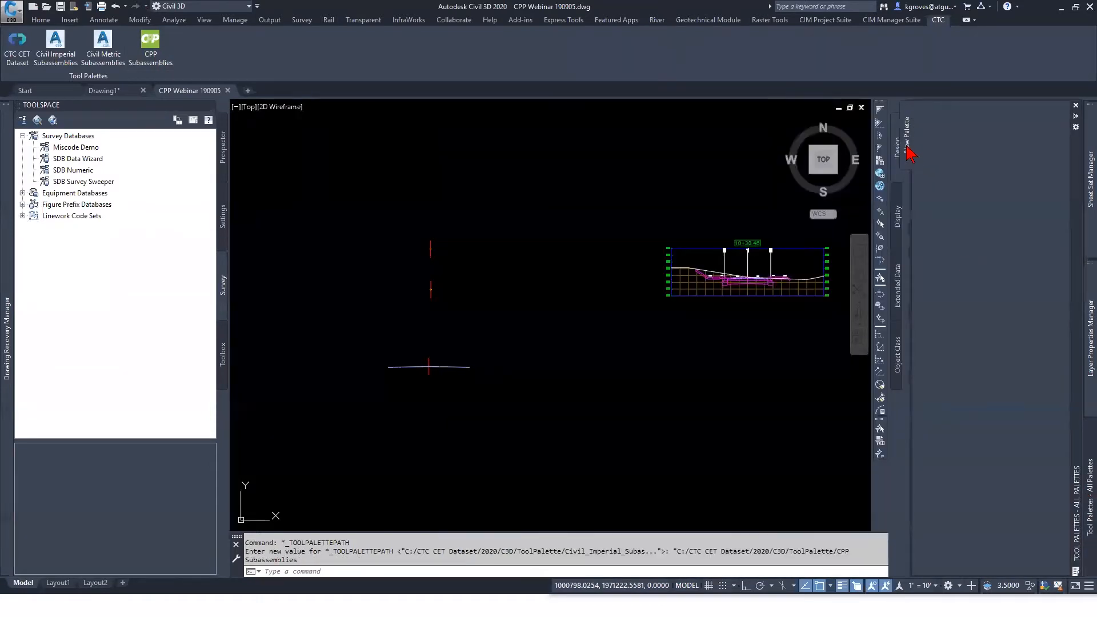
# Create a tool palette named CPP Imperial and delete the blank palette named New Palette.
pyautogui.rightClick(908, 146)
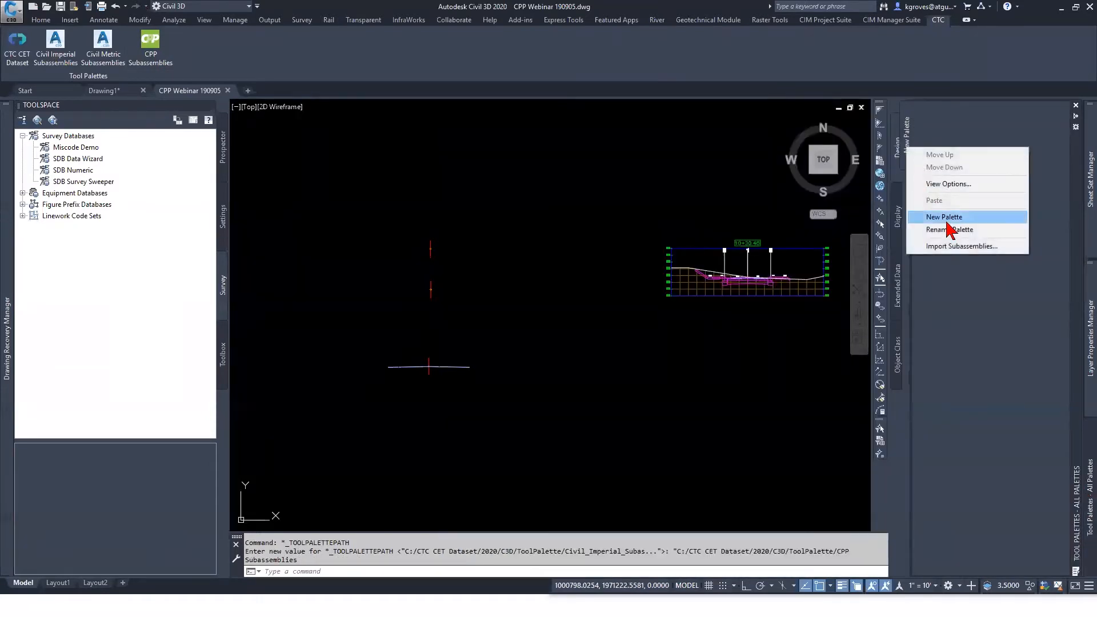
pyautogui.click(950, 222)
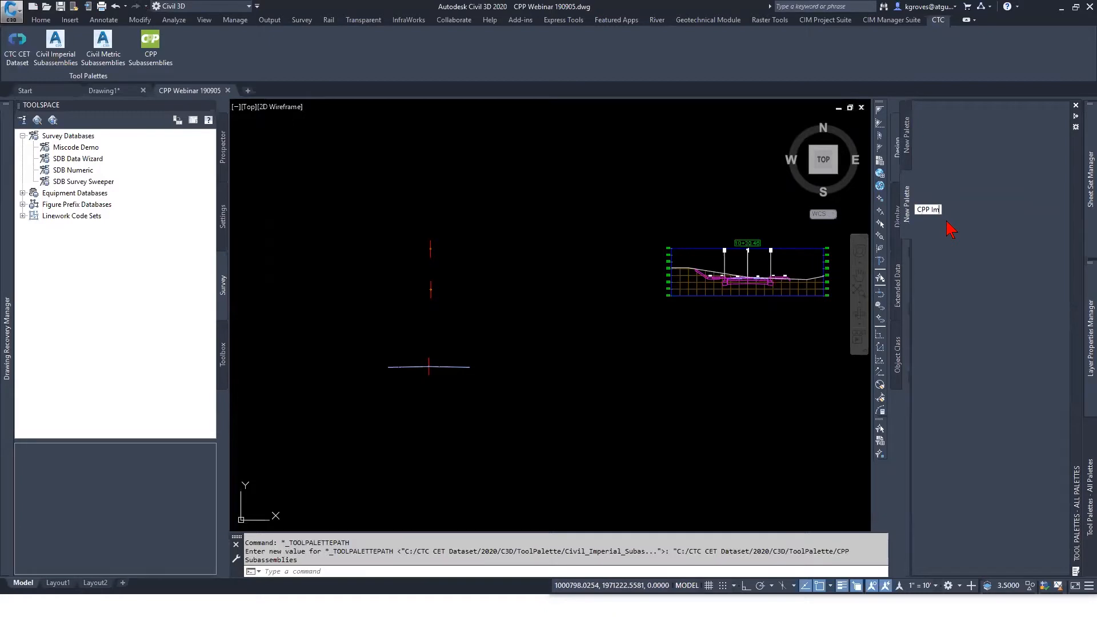
pyautogui.rightClick(908, 124)
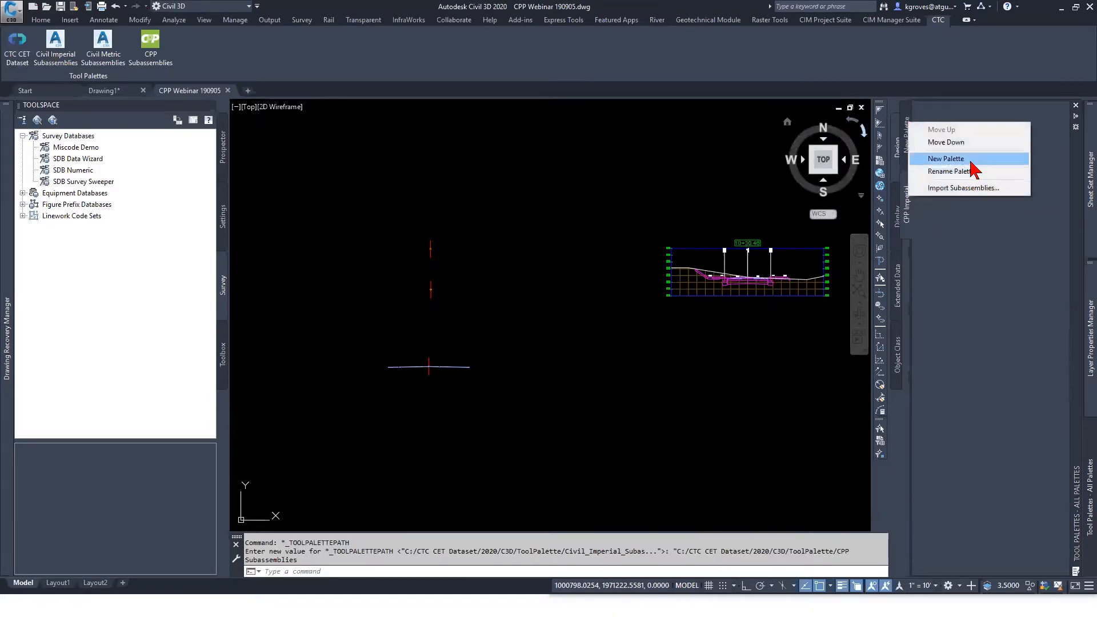
pyautogui.click(907, 119)
pyautogui.rightClick(908, 127)
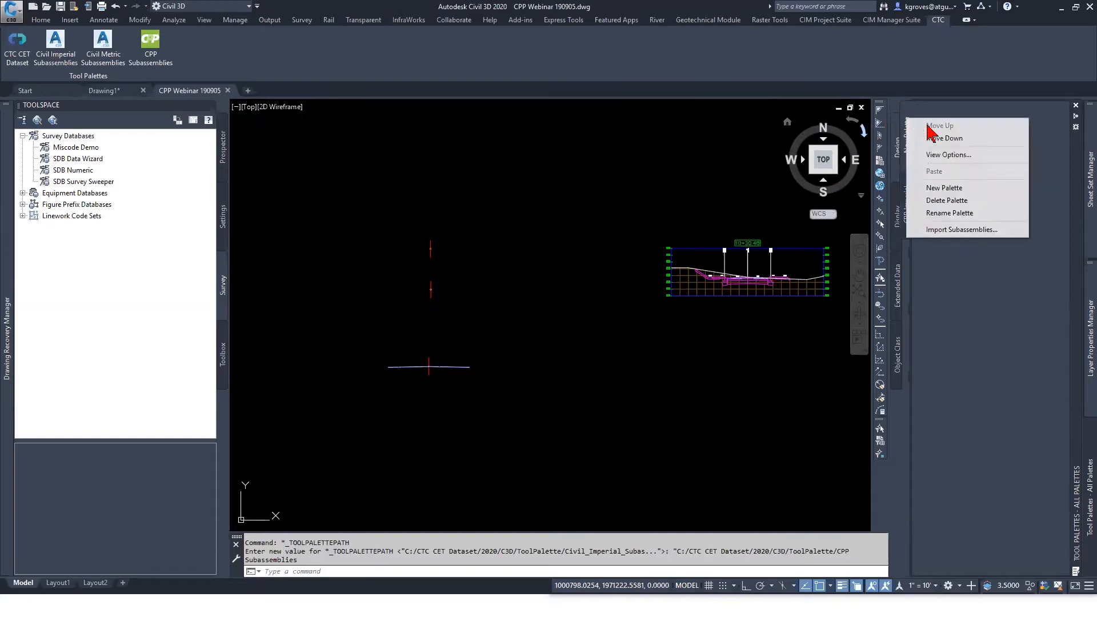
pyautogui.click(948, 203)
pyautogui.click(583, 328)
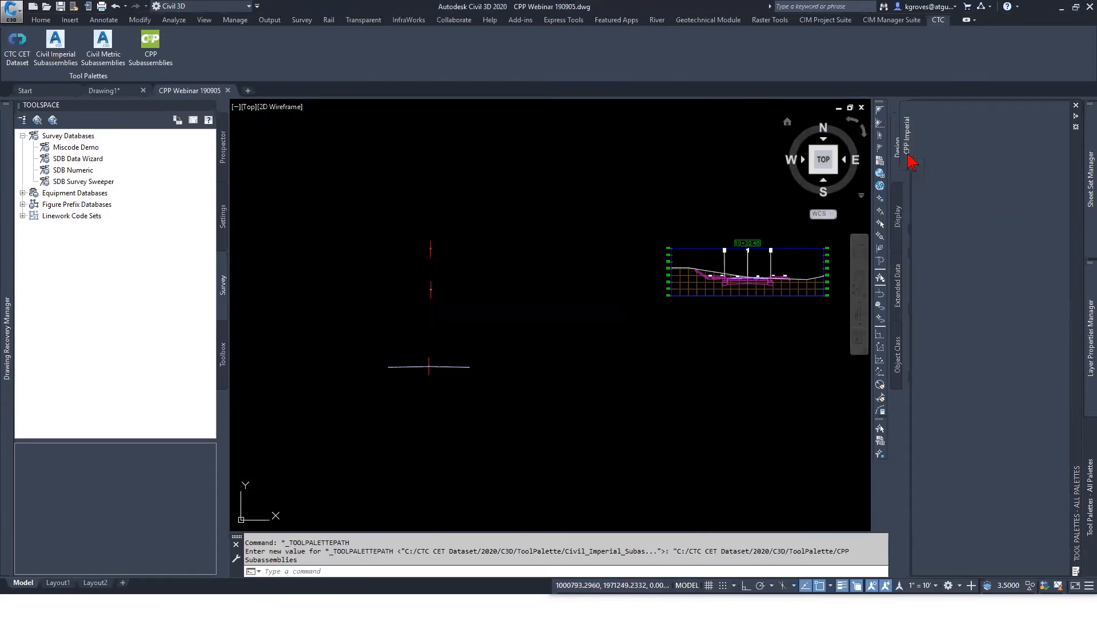
# Import the subassembly files from GeneralCurb.pkt through SidewalkWithBlvdFromROW.pkt in the CTC_CPP Imperial folder into the CPP Imperial tool palette.
pyautogui.rightClick(909, 153)
pyautogui.click(958, 249)
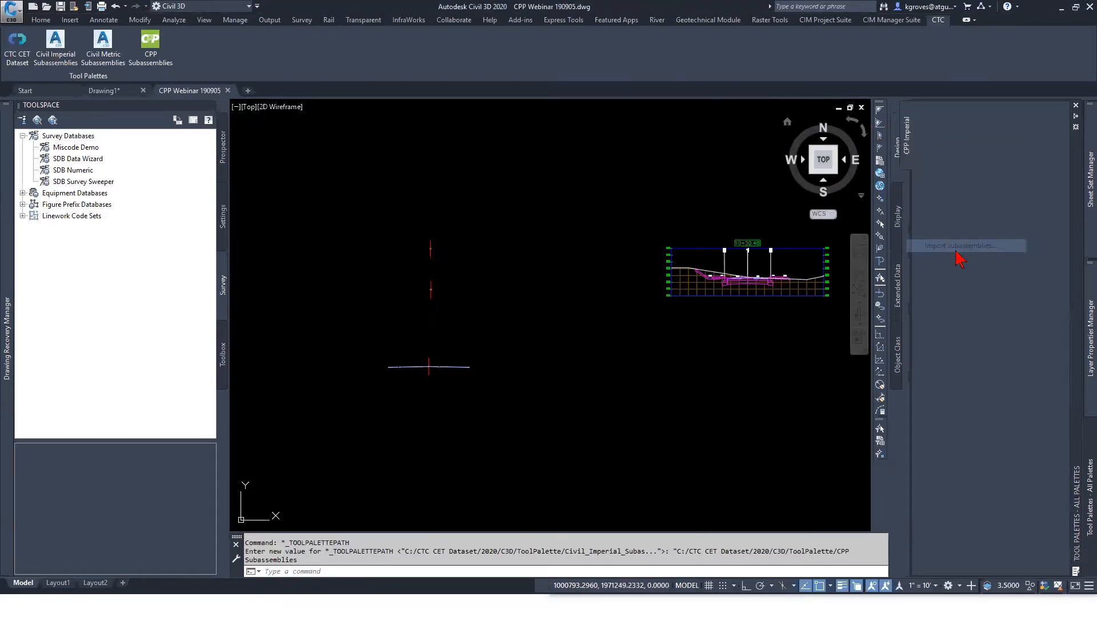
pyautogui.click(650, 268)
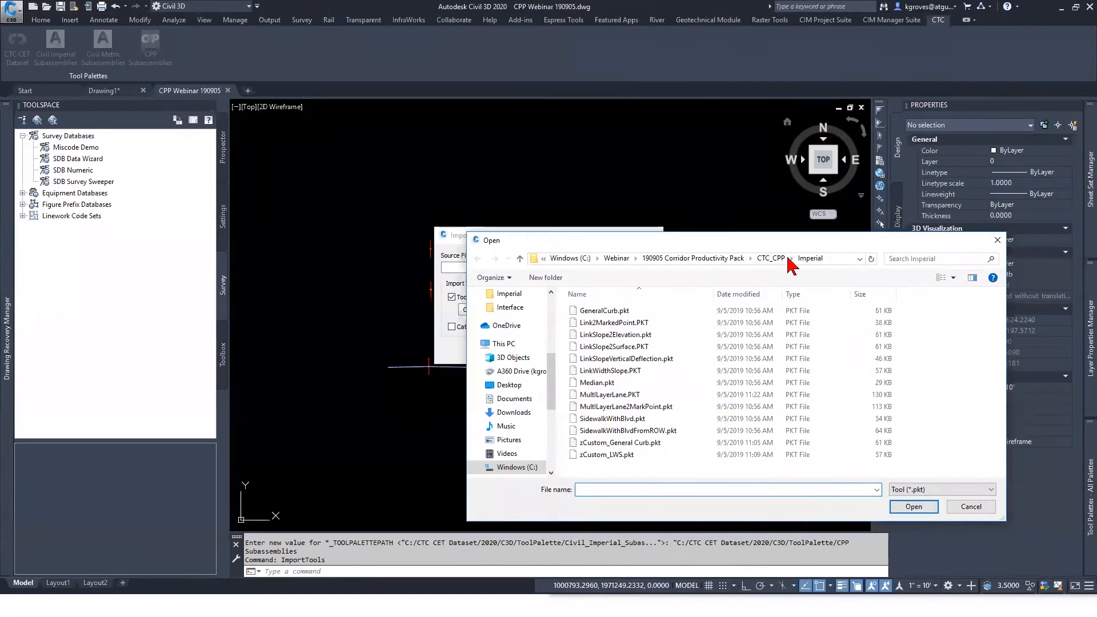
pyautogui.click(629, 311)
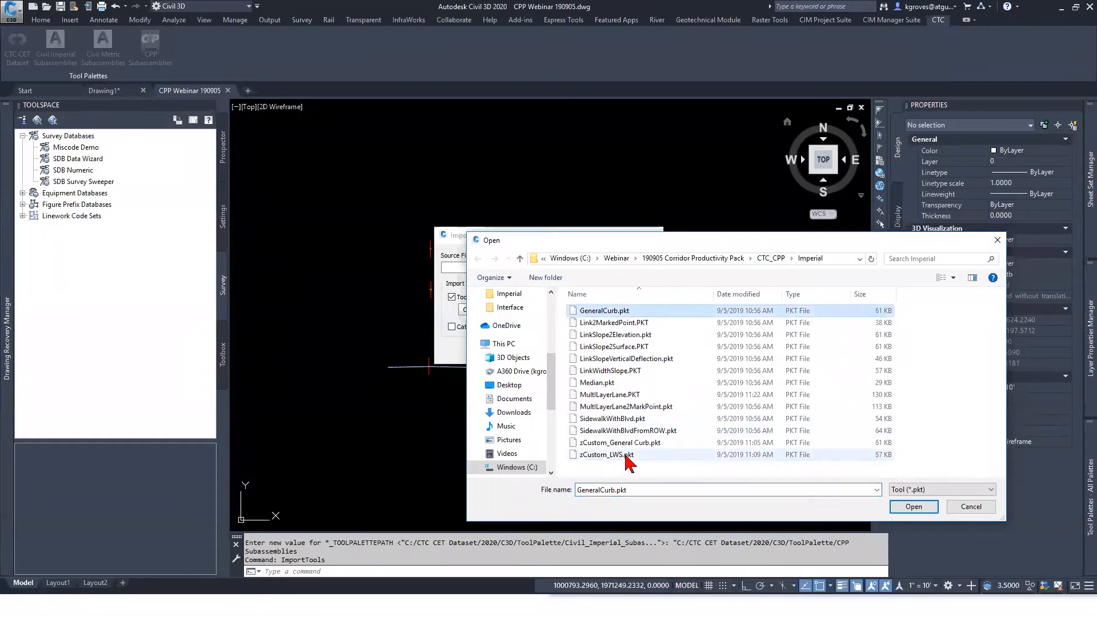
pyautogui.keyDown('shift'); pyautogui.click(640, 430); pyautogui.keyUp('shift')
pyautogui.click(914, 507)
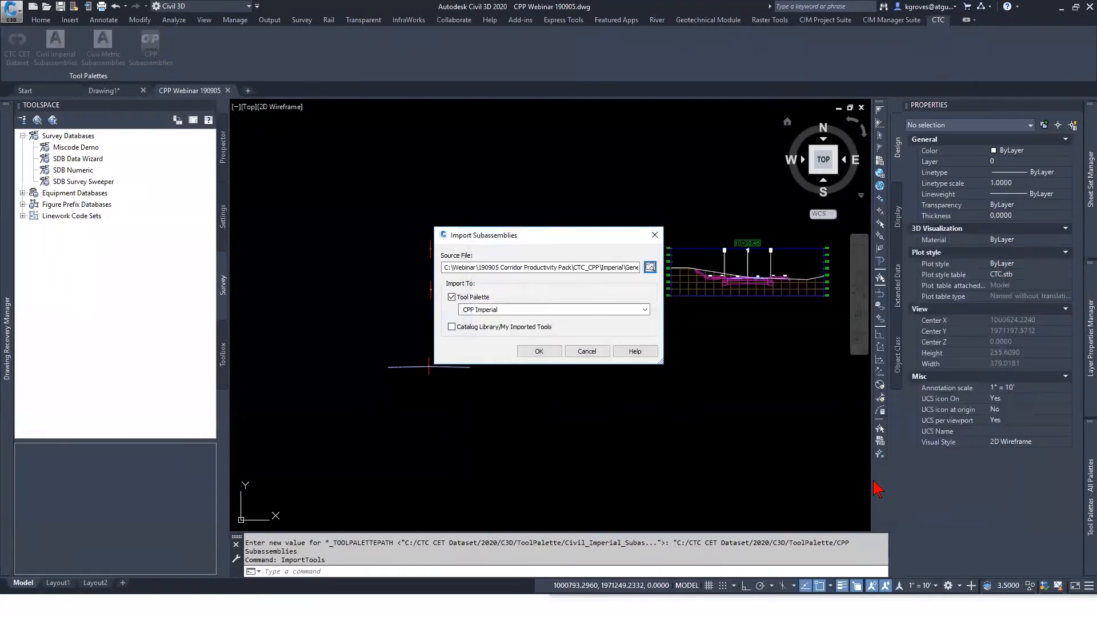
pyautogui.click(539, 352)
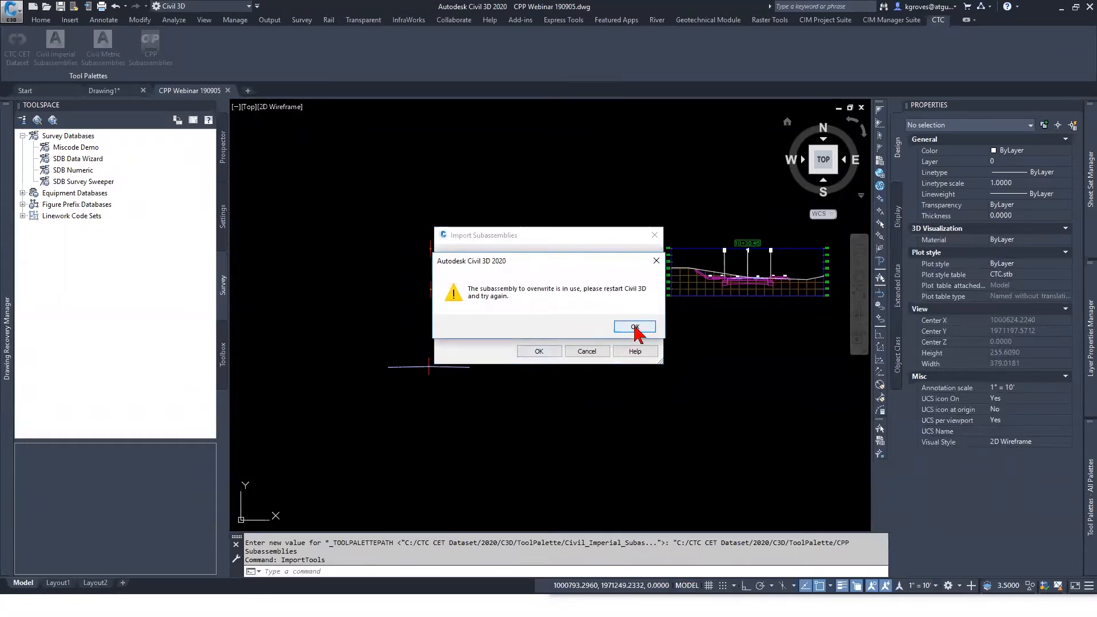
pyautogui.click(624, 331)
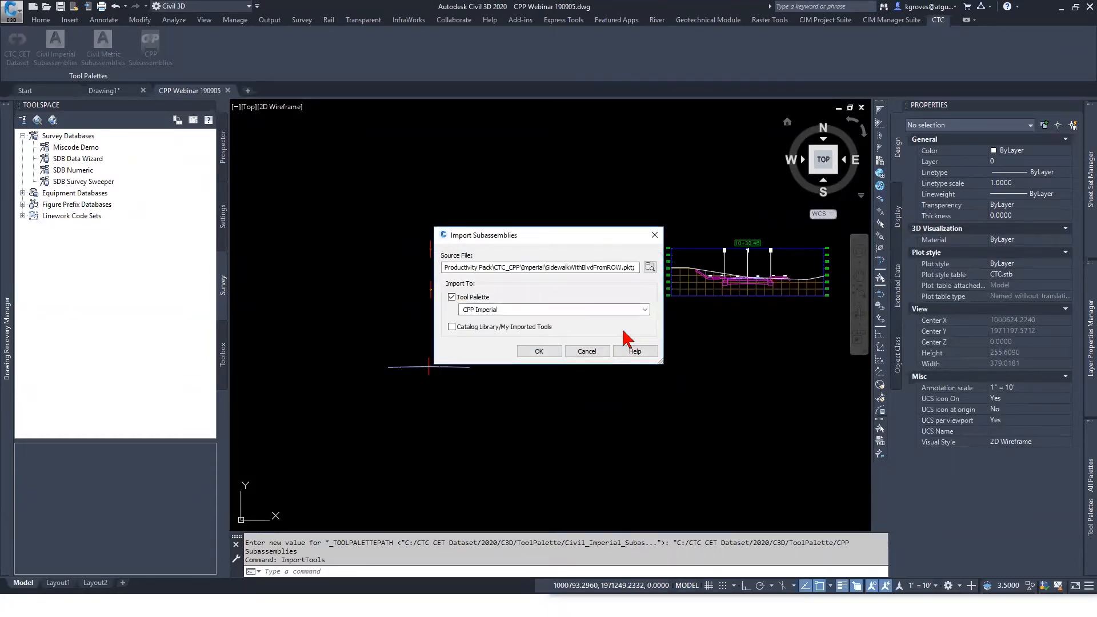
# Attach a right-side MultiLayerLane subassembly, 12 ft wide at -2% slope, to the empty assembly's baseline marker.
pyautogui.moveTo(1082, 503)
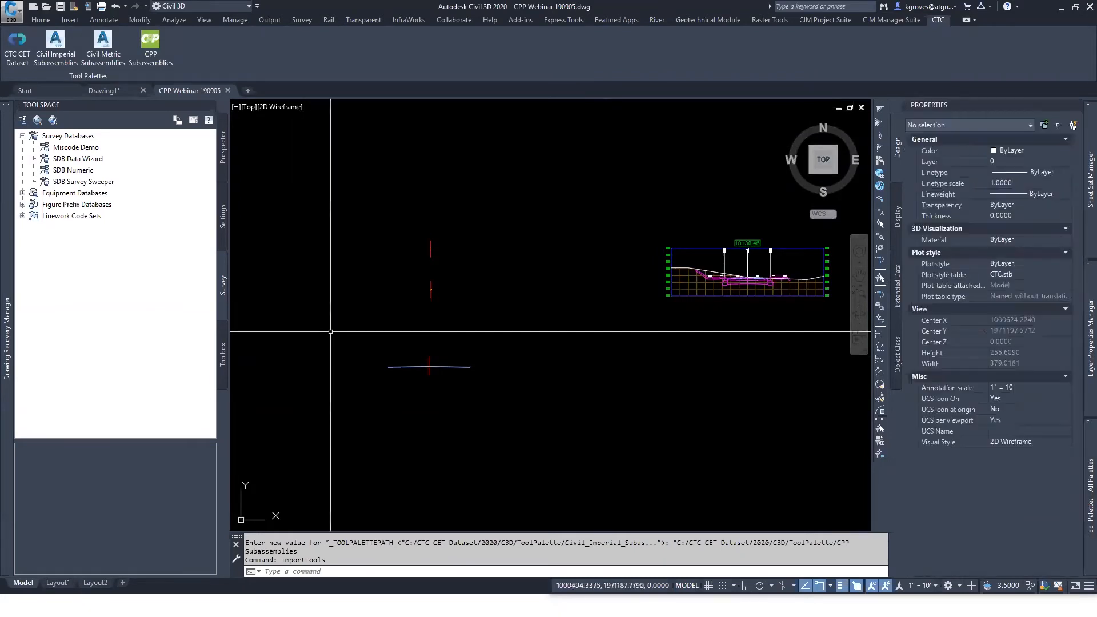
pyautogui.moveTo(1081, 480)
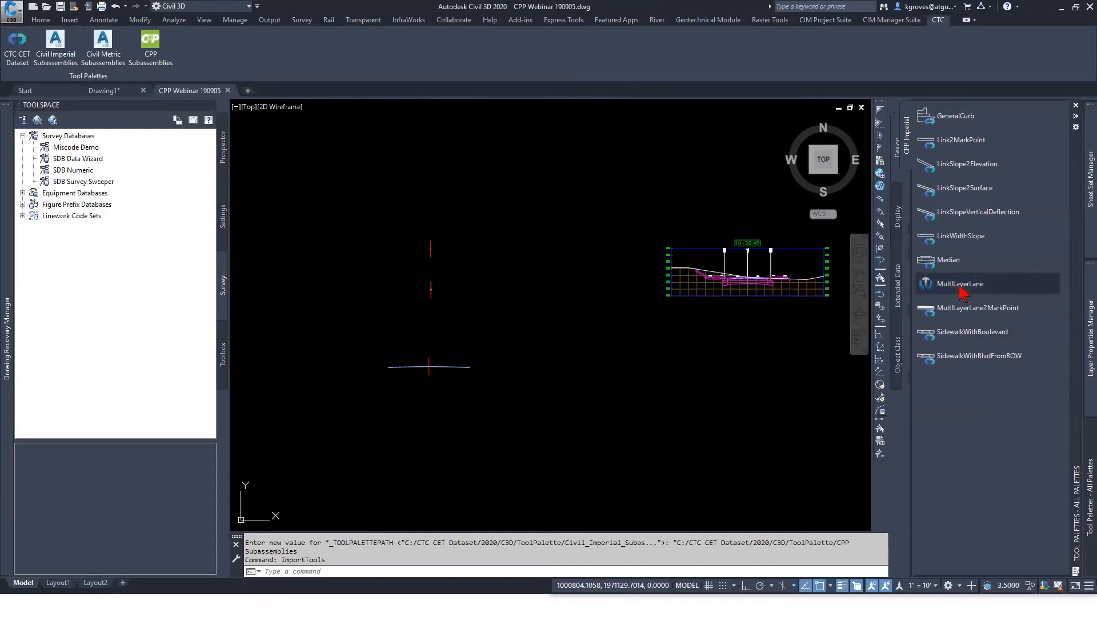
pyautogui.click(966, 284)
pyautogui.scroll(8, 421, 286)
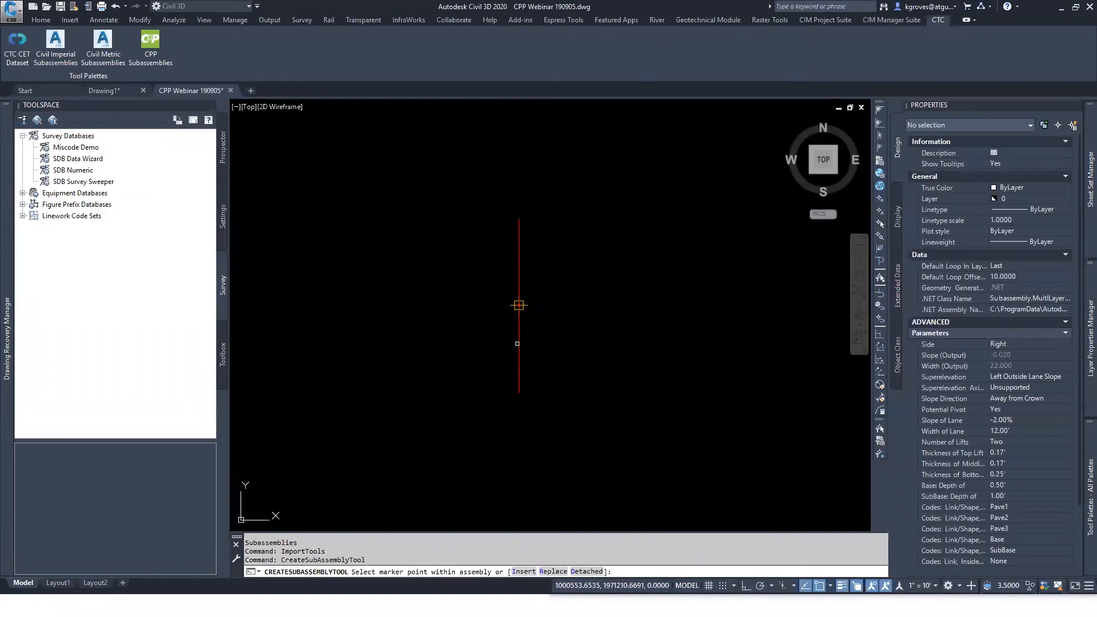
pyautogui.click(519, 306)
pyautogui.press('Escape')
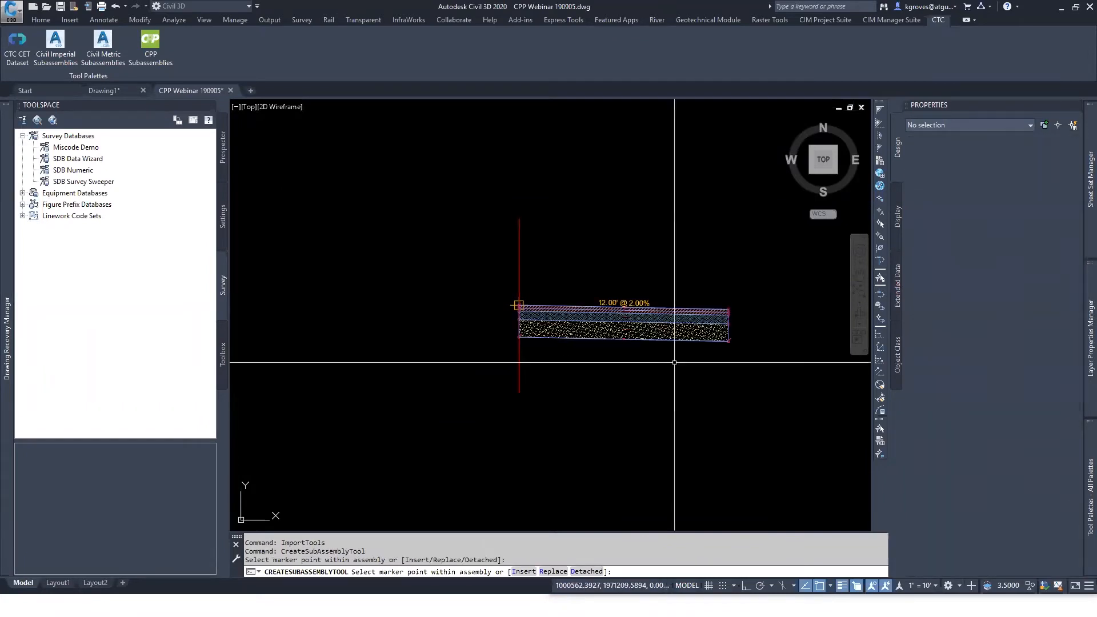
# Attach a right-side GeneralCurb subassembly with a flange insertion point to the lane's outer top edge.
pyautogui.moveTo(704, 366); pyautogui.dragTo(564, 368, button='middle')
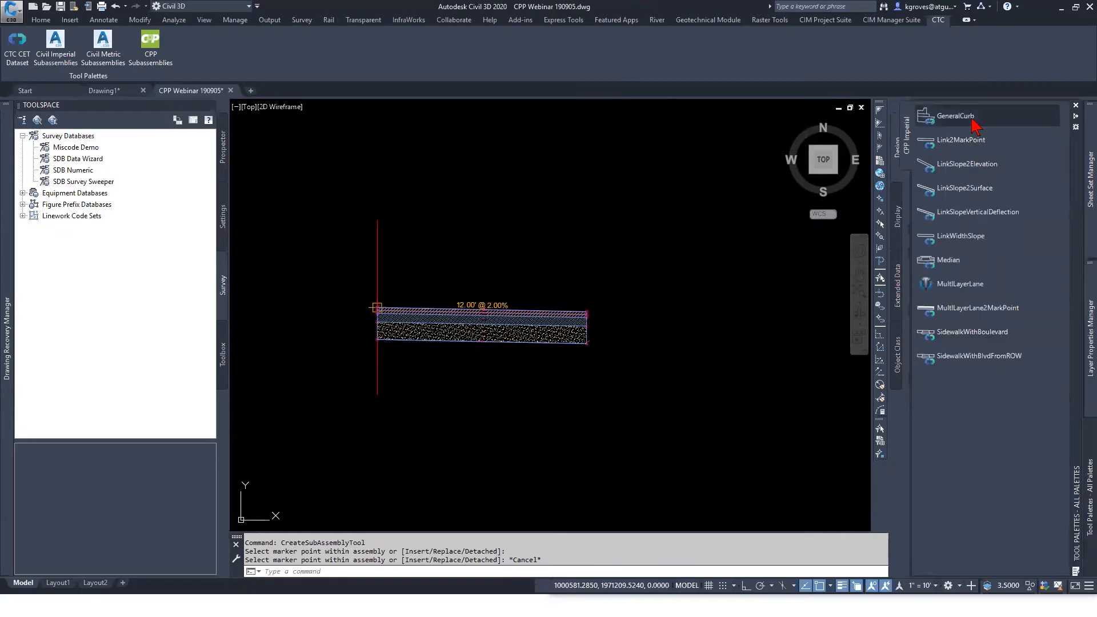
pyautogui.scroll(6, 588, 316)
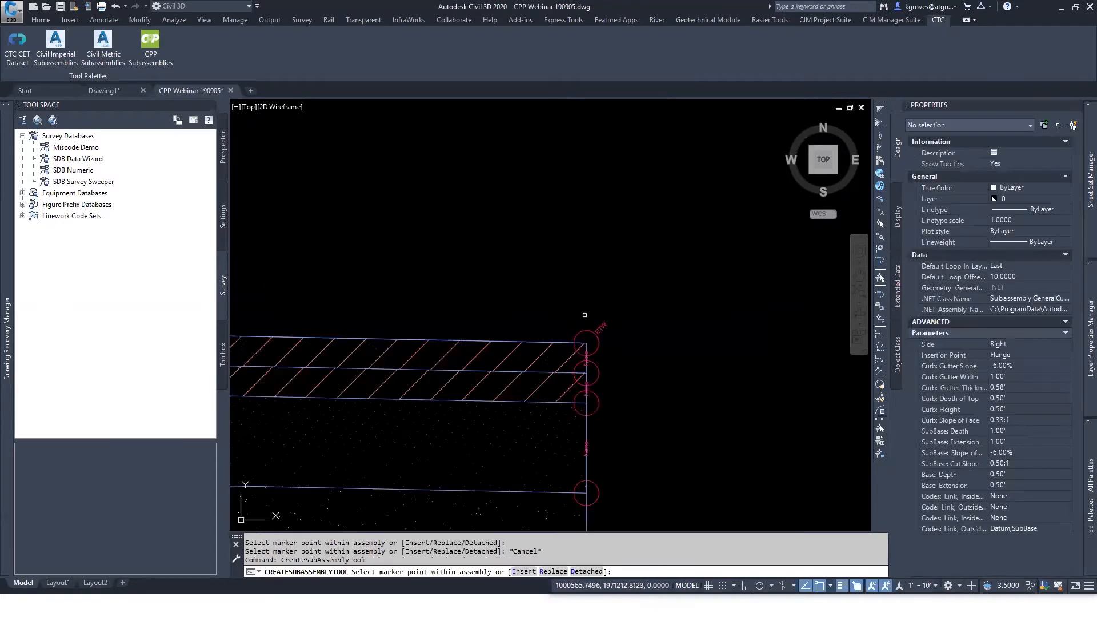
pyautogui.scroll(-3, 587, 330)
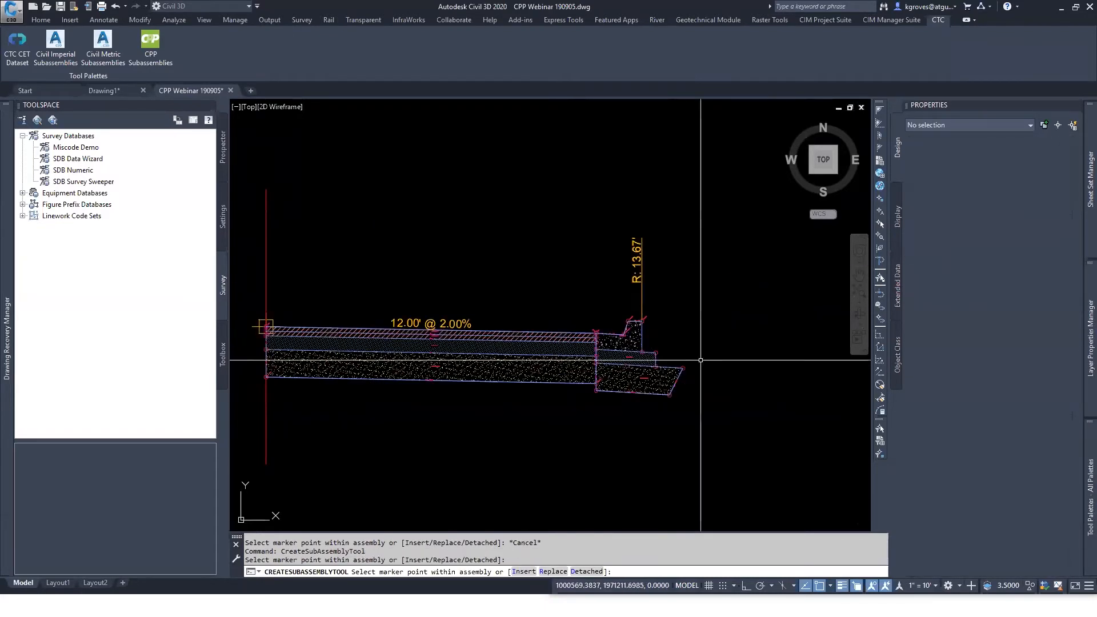
pyautogui.press('Escape')
# Close the Layer Properties Manager and Sheet Set Manager palettes, then keep the tool palettes permanently open in a narrow column beside Properties.
pyautogui.moveTo(1084, 383)
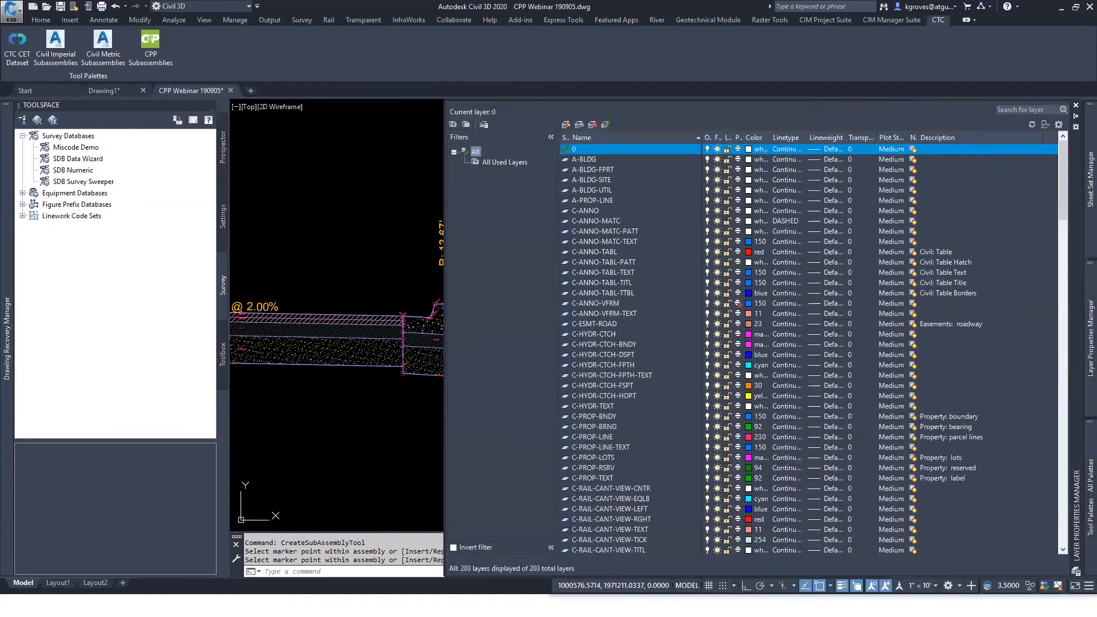
pyautogui.moveTo(1081, 540)
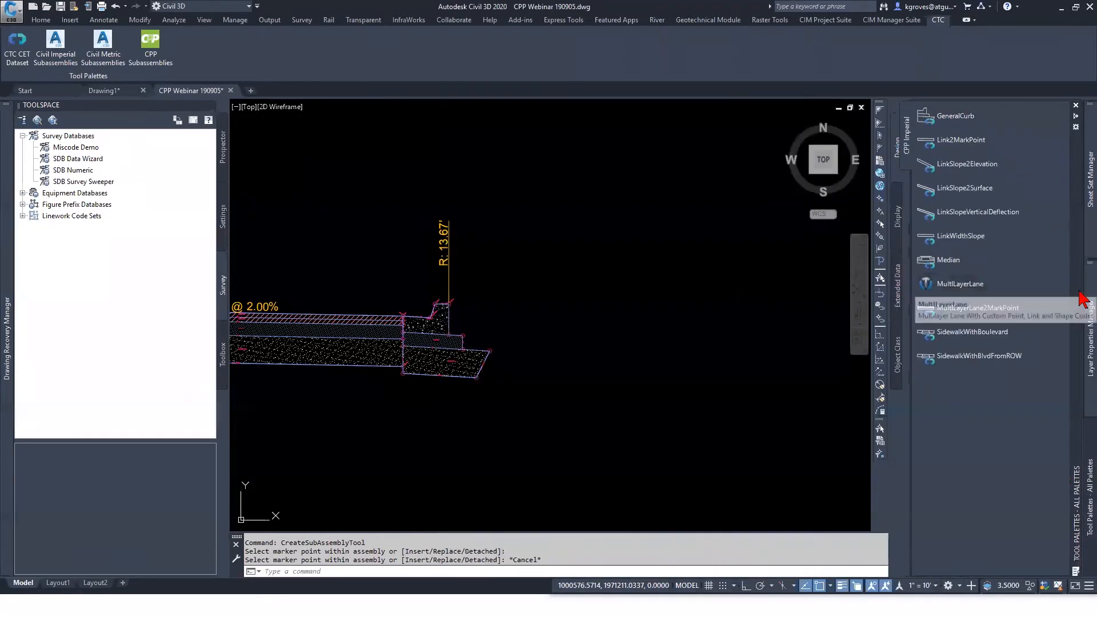
pyautogui.moveTo(1086, 315)
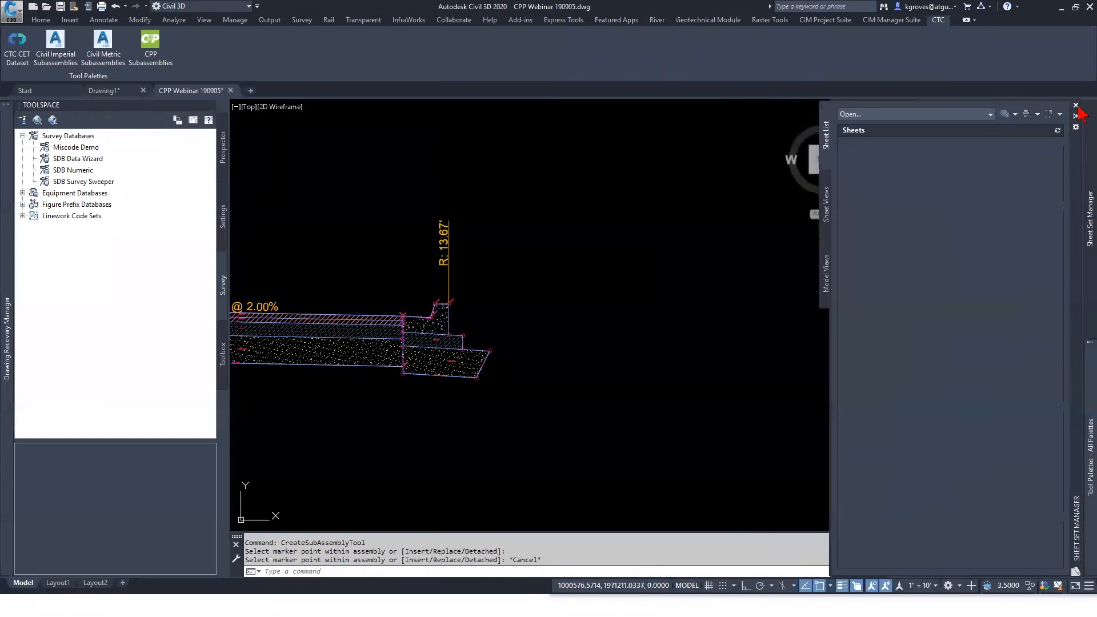
pyautogui.click(1076, 106)
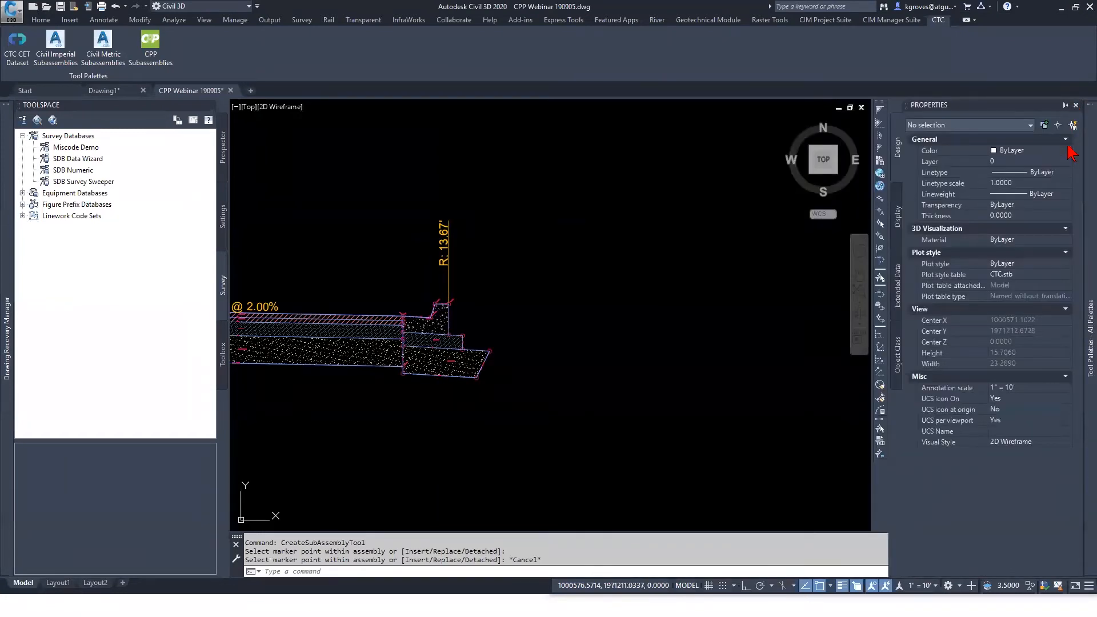
pyautogui.moveTo(1080, 174)
pyautogui.click(1076, 117)
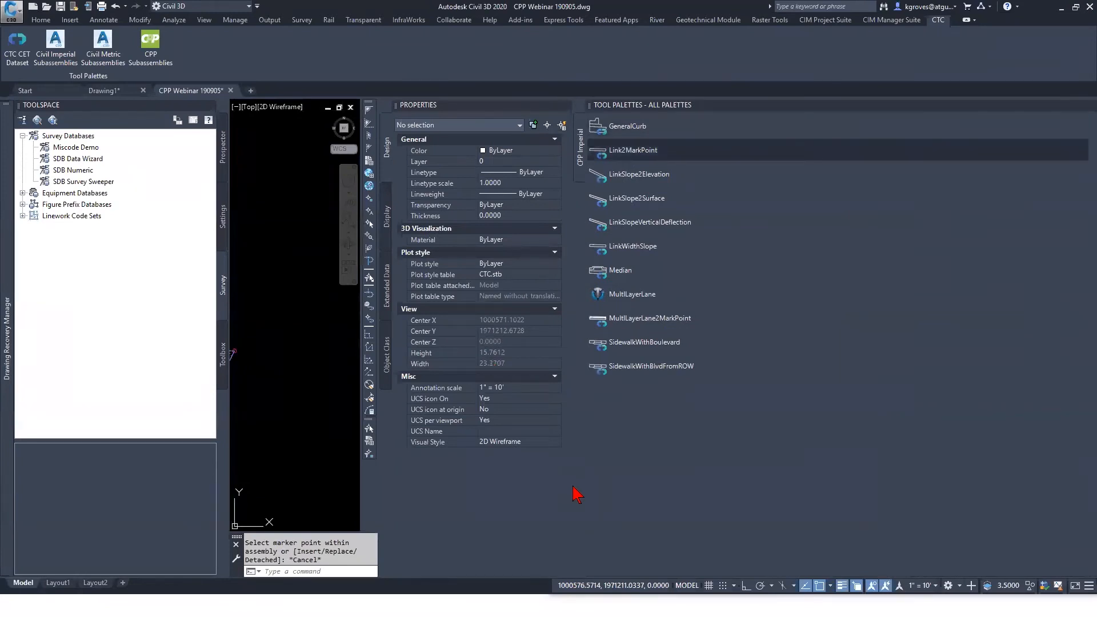
pyautogui.moveTo(573, 486); pyautogui.dragTo(920, 503)
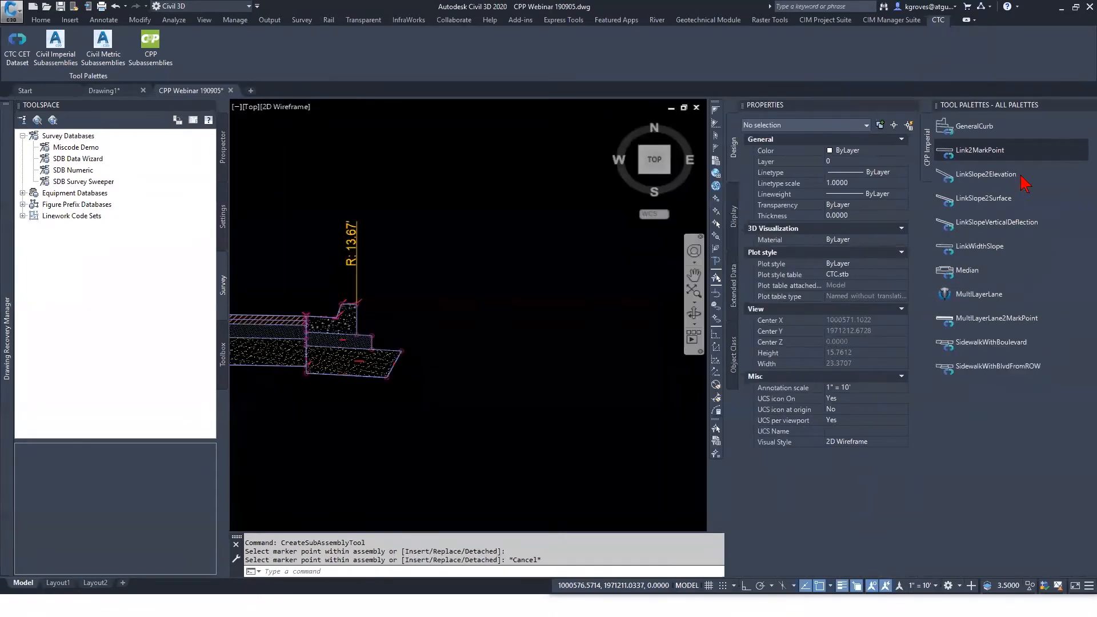
# Attach a right-side SidewalkWithBoulevard subassembly to the Back_Curb point at the top of the curb.
pyautogui.click(992, 343)
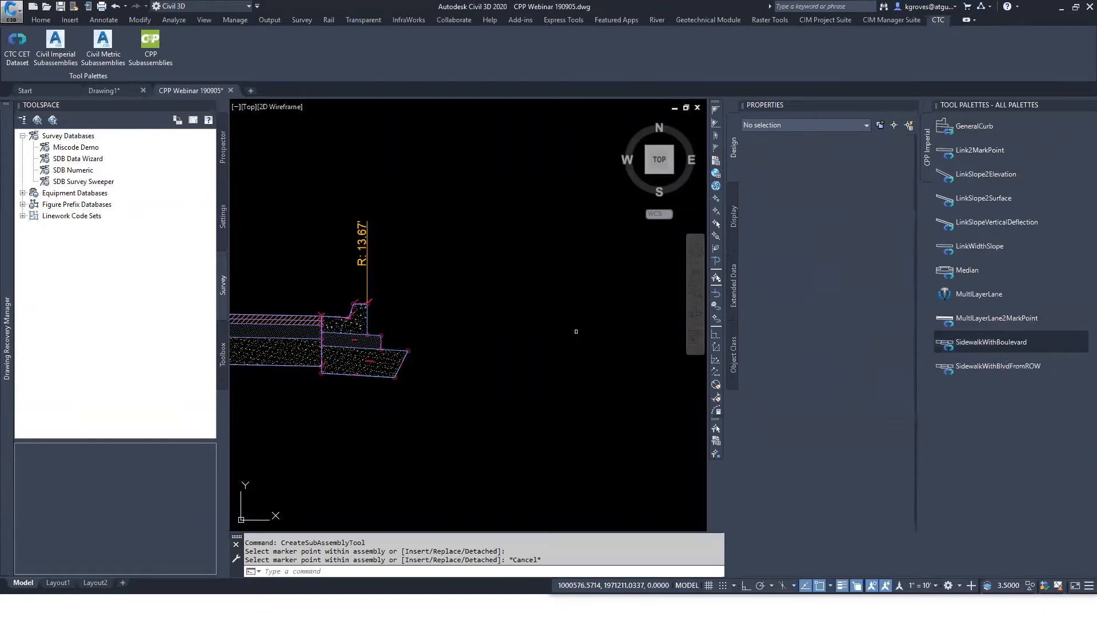
pyautogui.scroll(5, 360, 308)
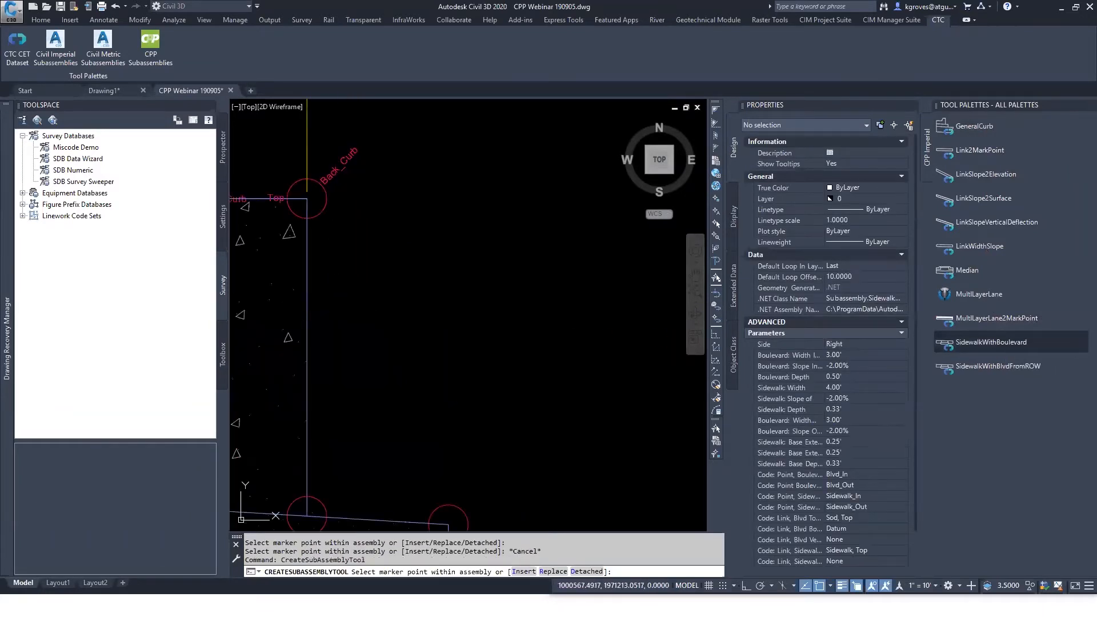
pyautogui.click(327, 211)
pyautogui.scroll(-5, 320, 274)
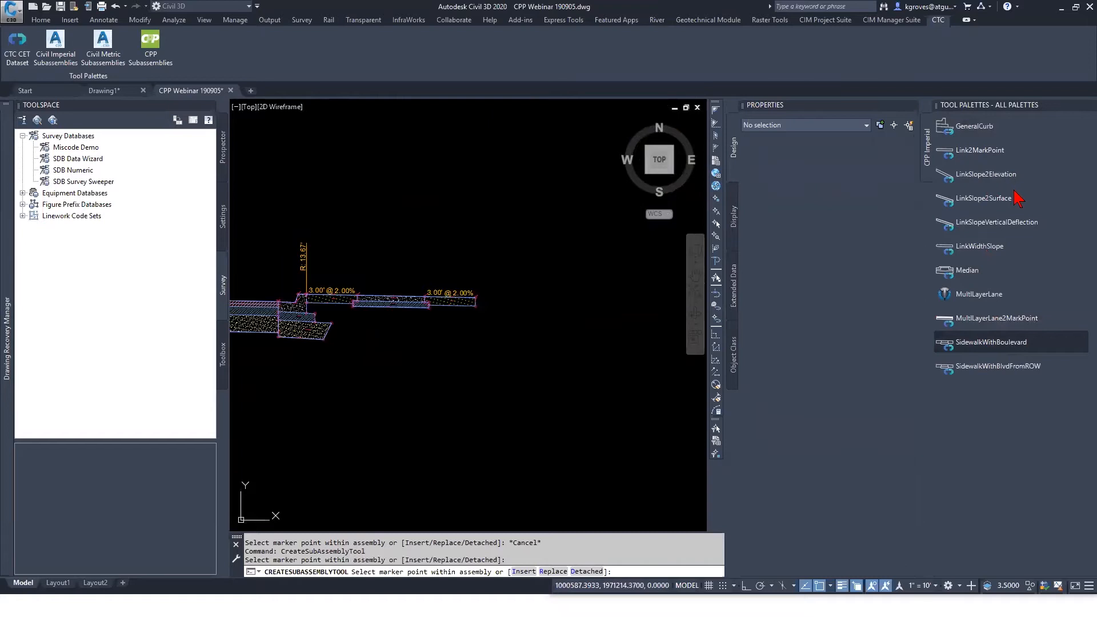
pyautogui.press('Escape')
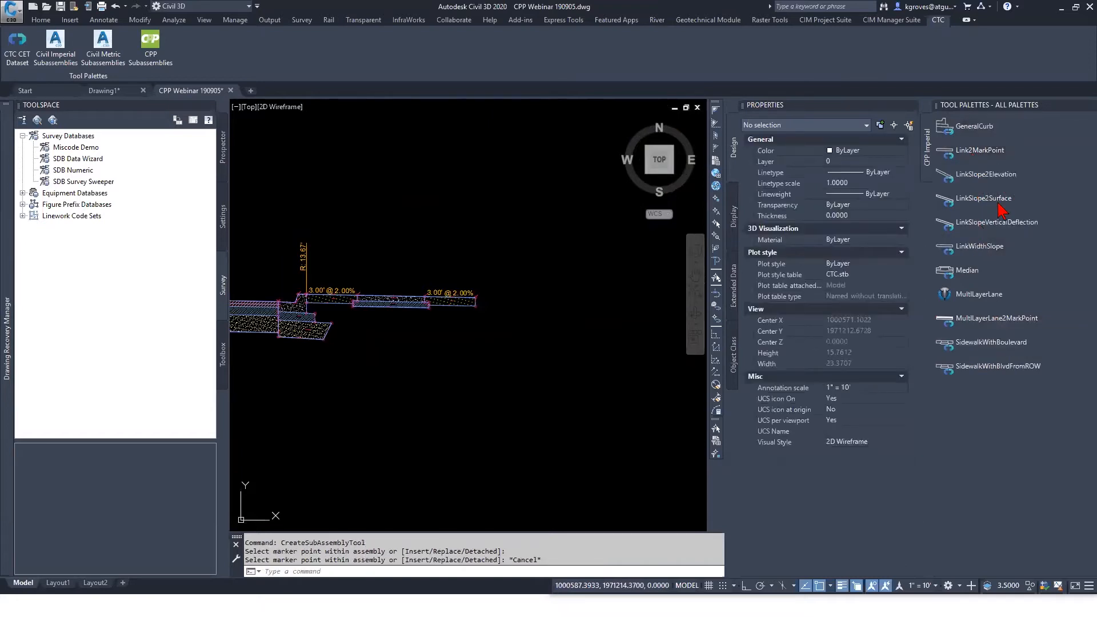
# Attach a right-side LinkSlope2Surface subassembly with 3:1 cut and fill slopes to the outer boulevard's top edge.
pyautogui.scroll(6, 488, 297)
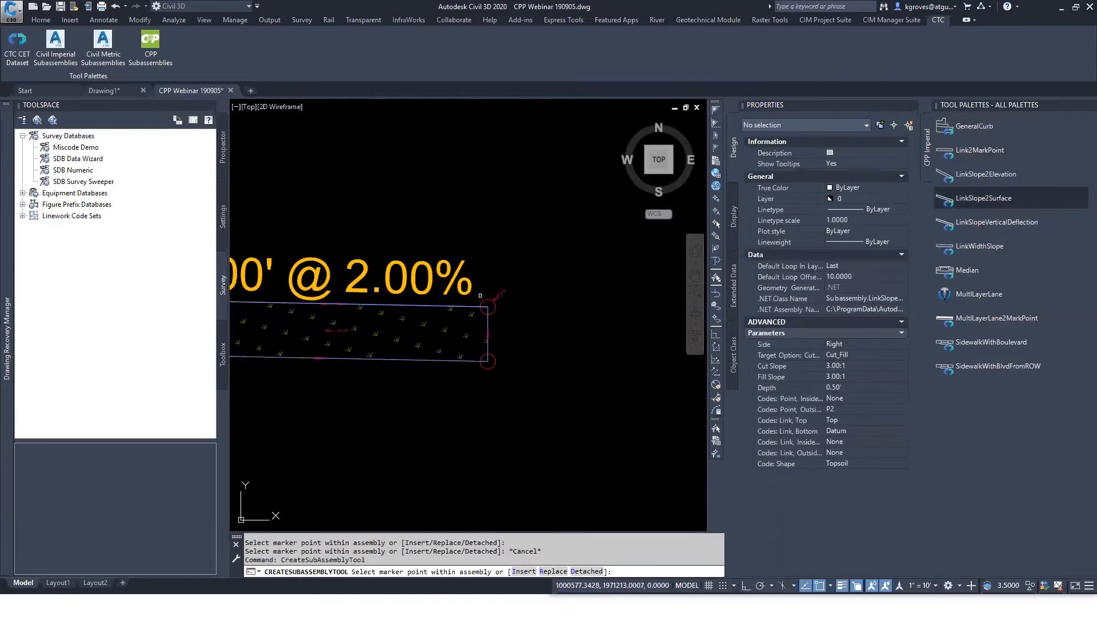
pyautogui.press('Escape')
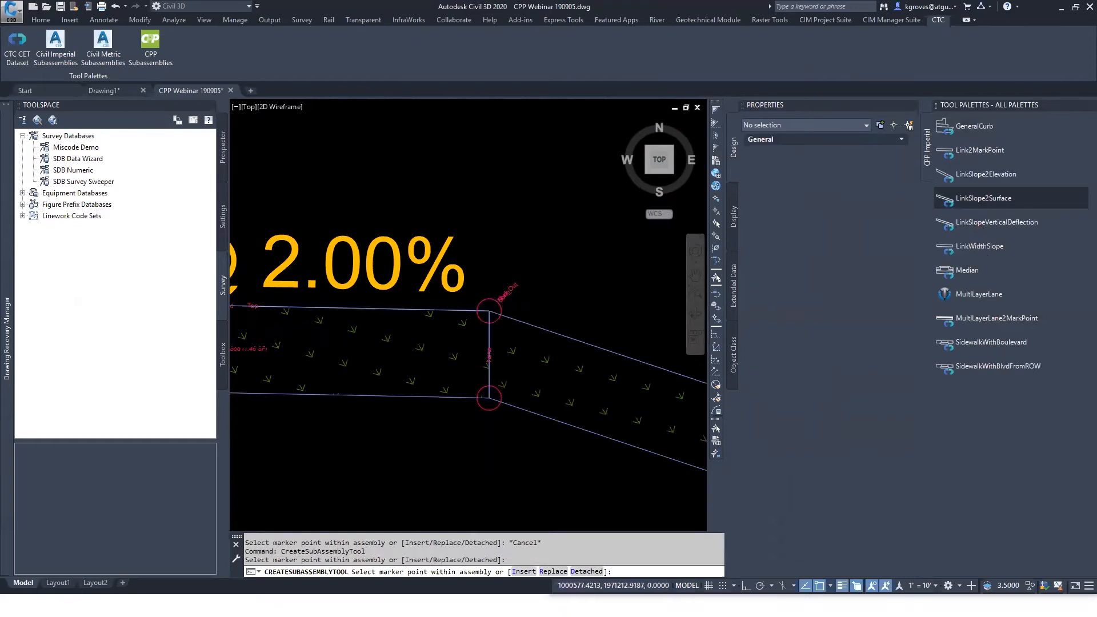
pyautogui.scroll(-6, 370, 351)
pyautogui.scroll(2, 400, 372)
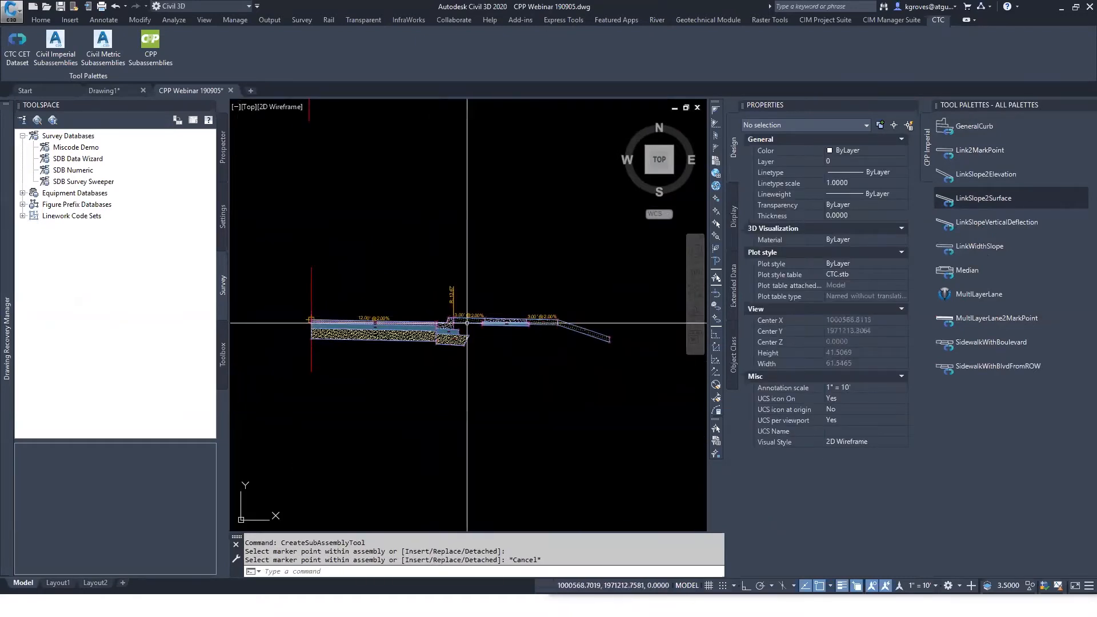
pyautogui.scroll(2, 400, 355)
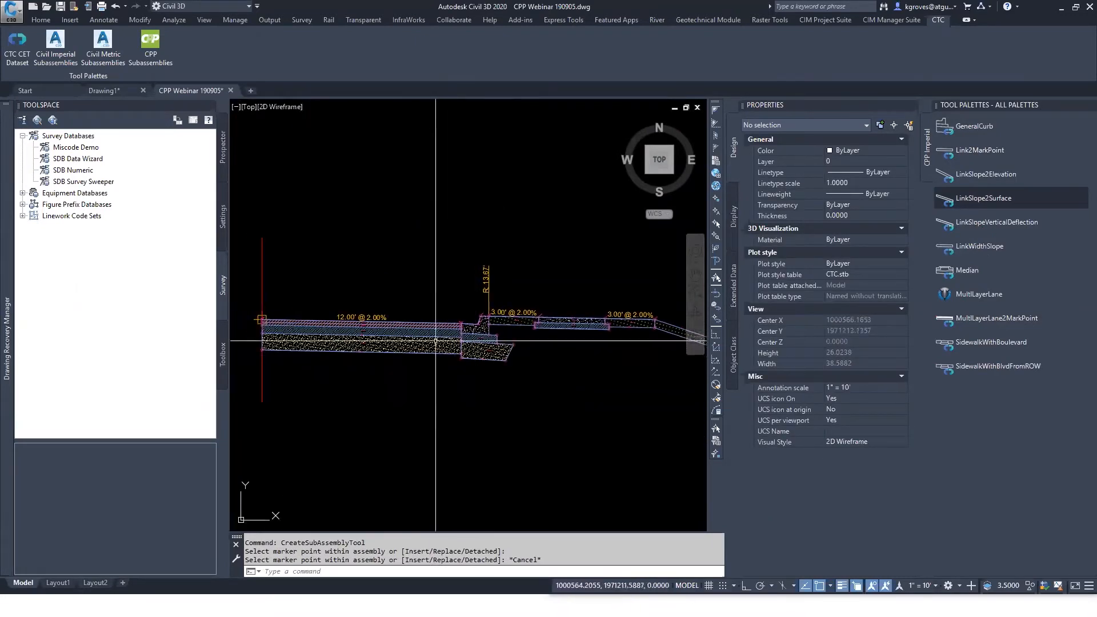
# Try One and Three as the MultiLayerLane's number of lifts, return it to Two, and deselect the lane.
pyautogui.click(394, 321)
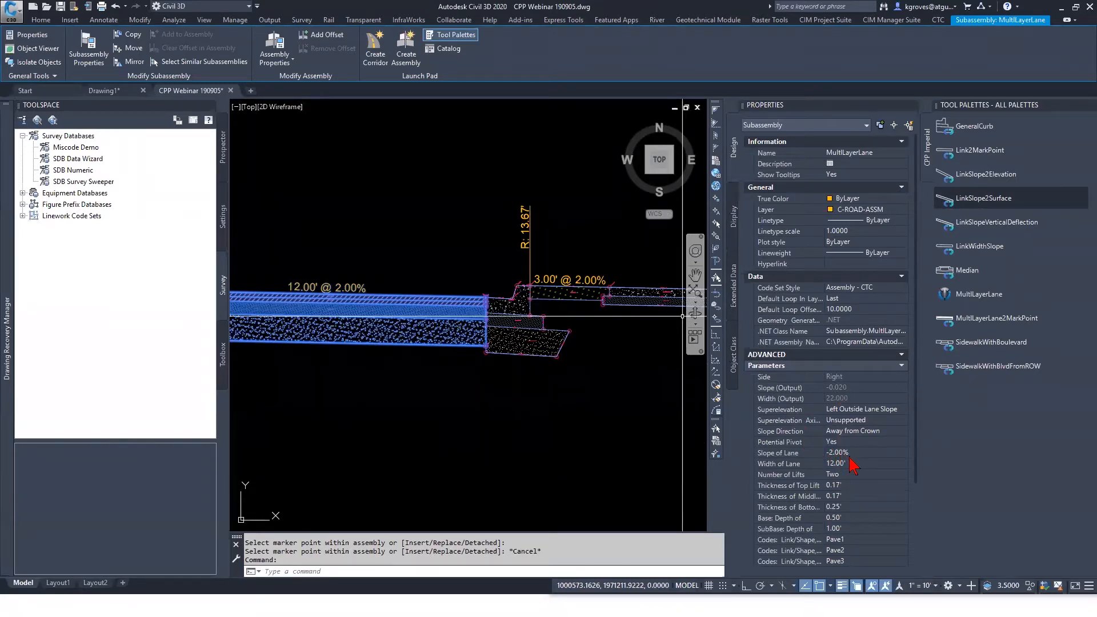
pyautogui.click(856, 475)
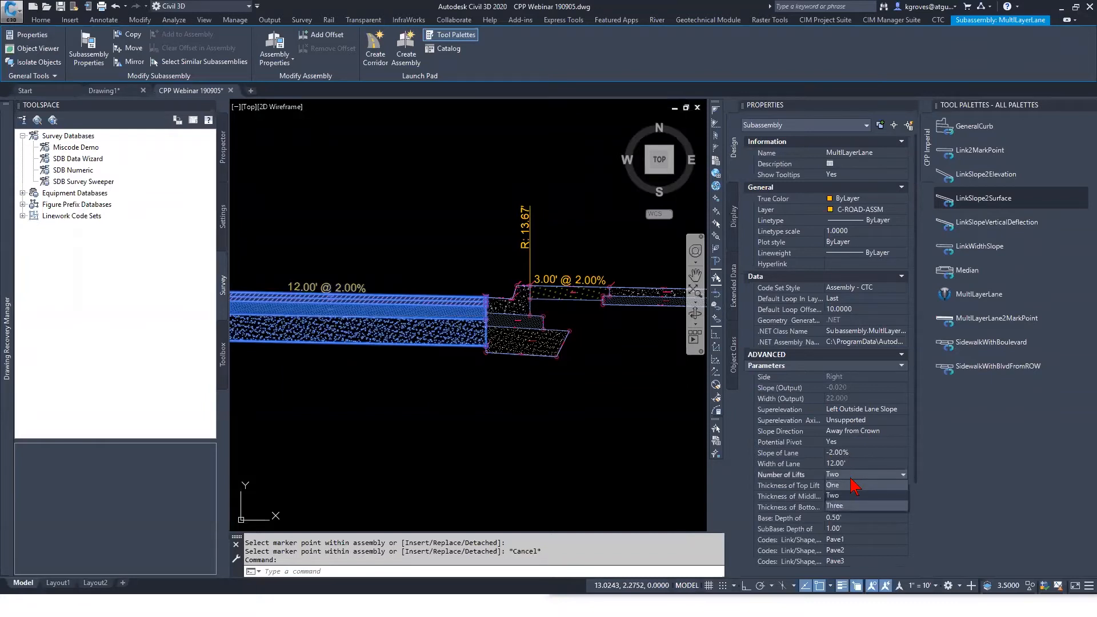
pyautogui.click(853, 486)
pyautogui.scroll(6, 584, 343)
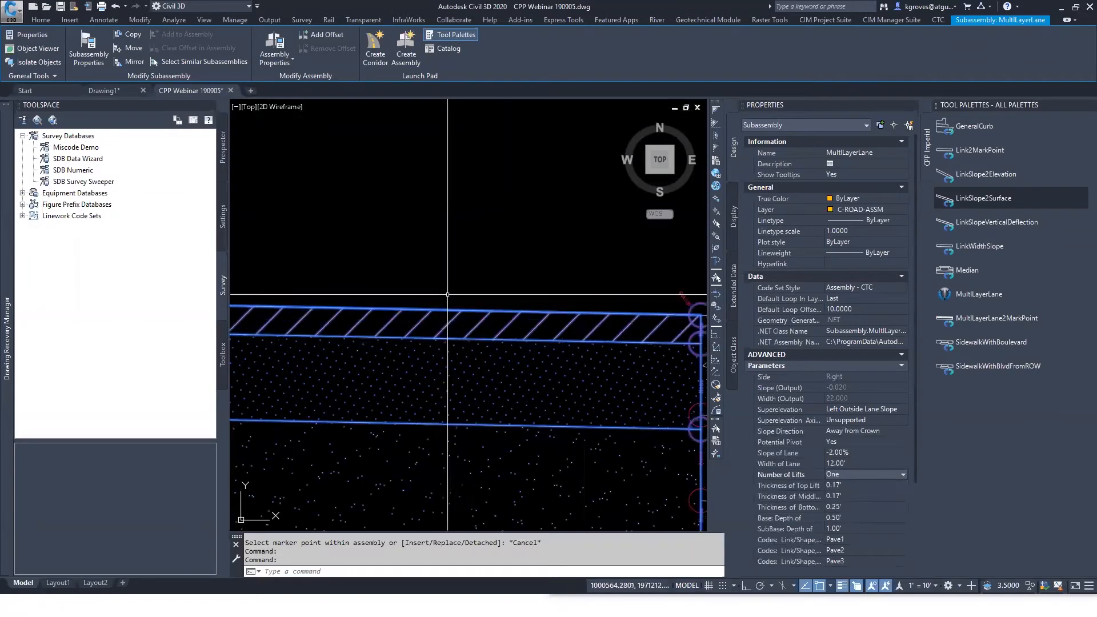
pyautogui.moveTo(584, 343); pyautogui.dragTo(473, 314, button='middle')
pyautogui.click(849, 478)
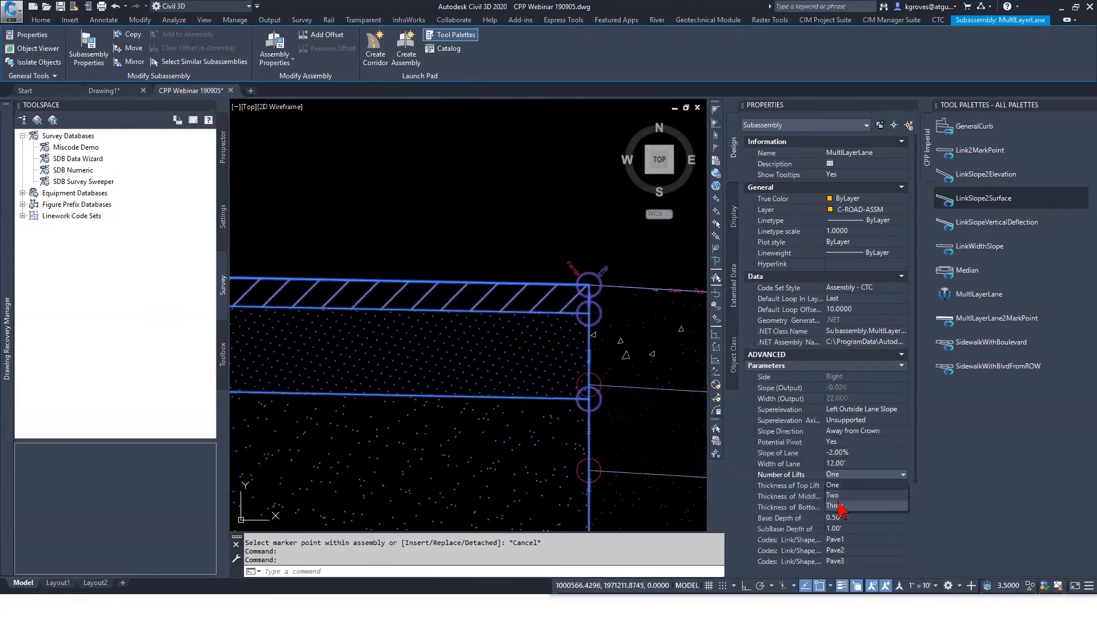
pyautogui.click(840, 507)
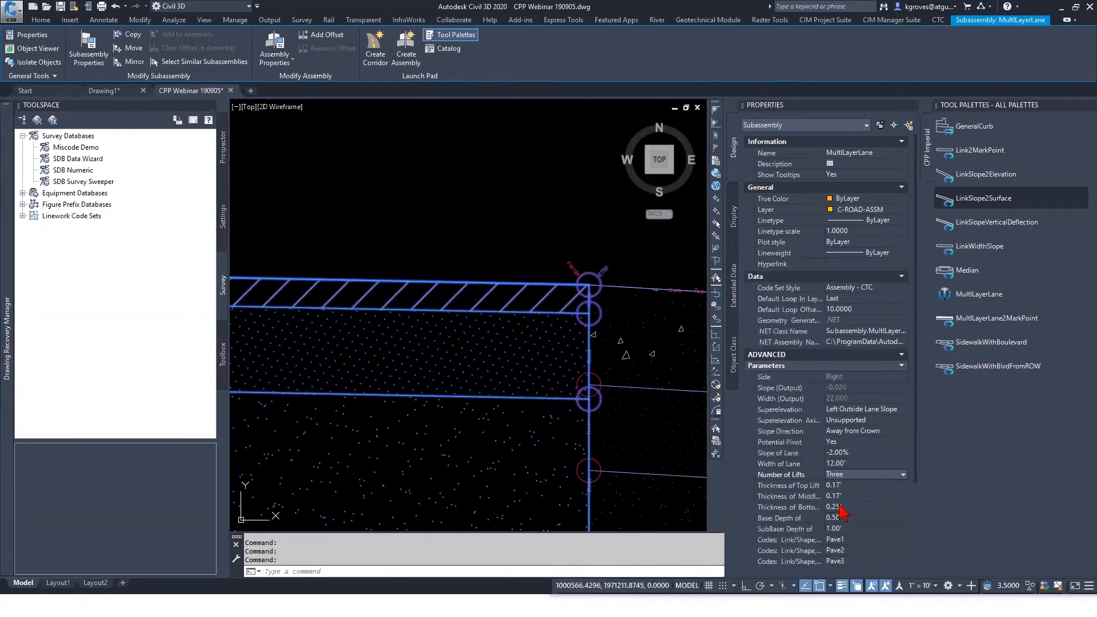
pyautogui.click(861, 489)
pyautogui.click(873, 477)
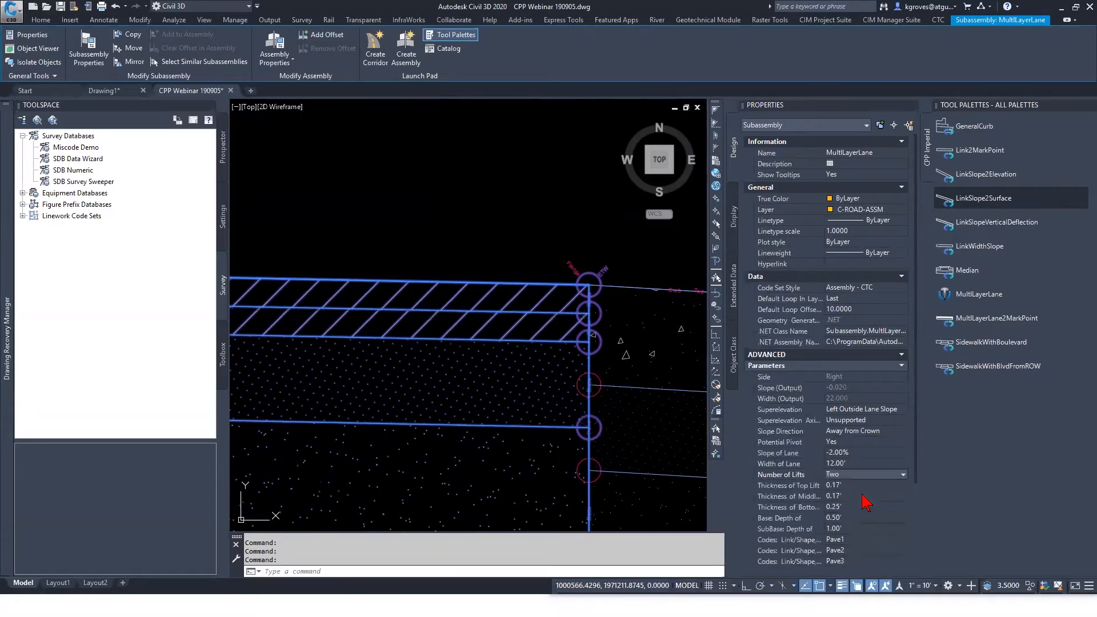
pyautogui.scroll(-3, 576, 405)
pyautogui.moveTo(575, 404); pyautogui.dragTo(436, 355, button='middle')
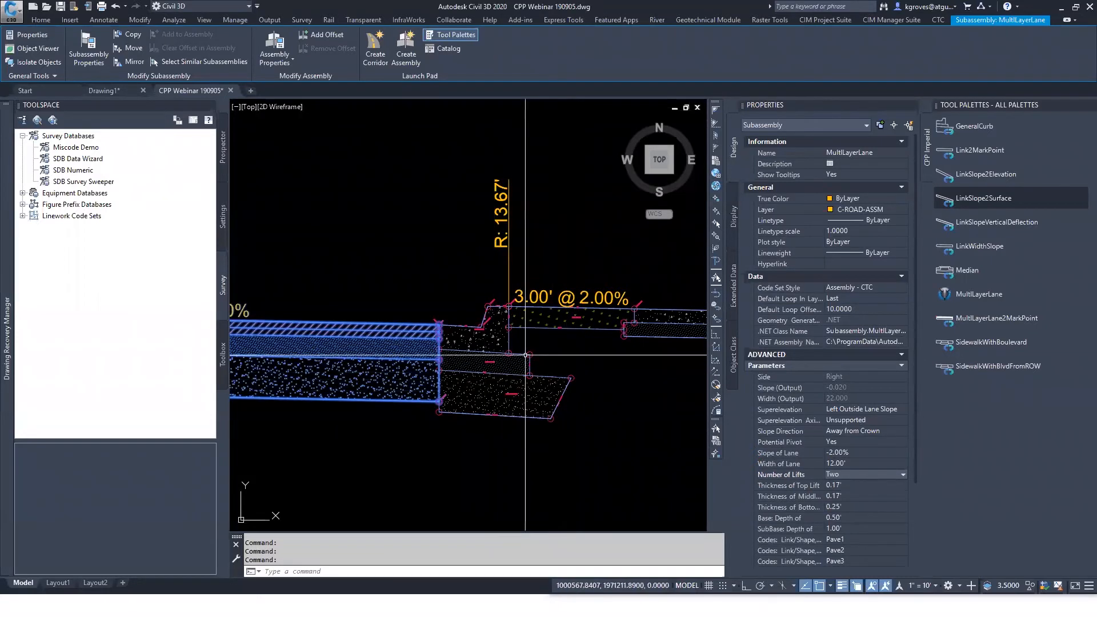
pyautogui.press('Escape')
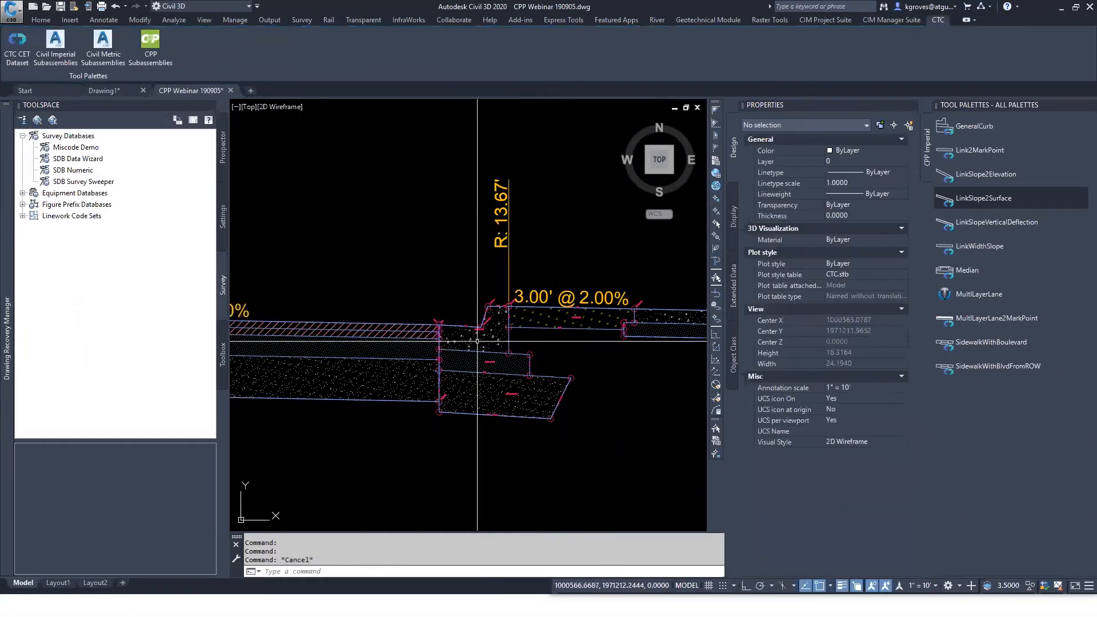
# Load the Civil Imperial Subassemblies tool palettes and show the Imperial Curbs subassemblies.
pyautogui.scroll(5, 599, 415)
pyautogui.scroll(-6, 599, 415)
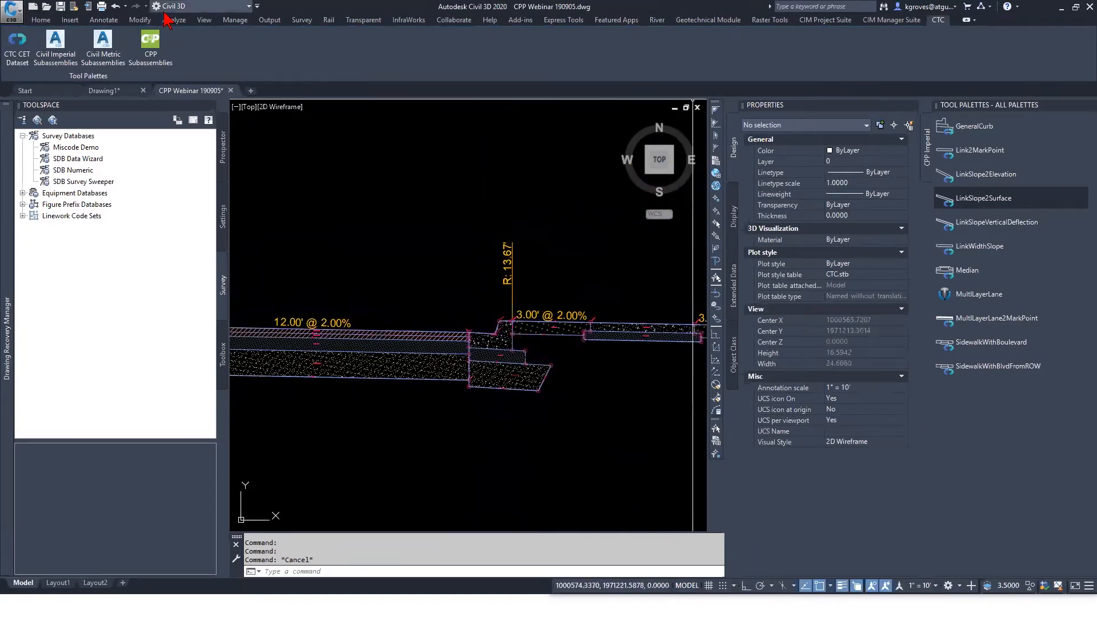
pyautogui.click(56, 46)
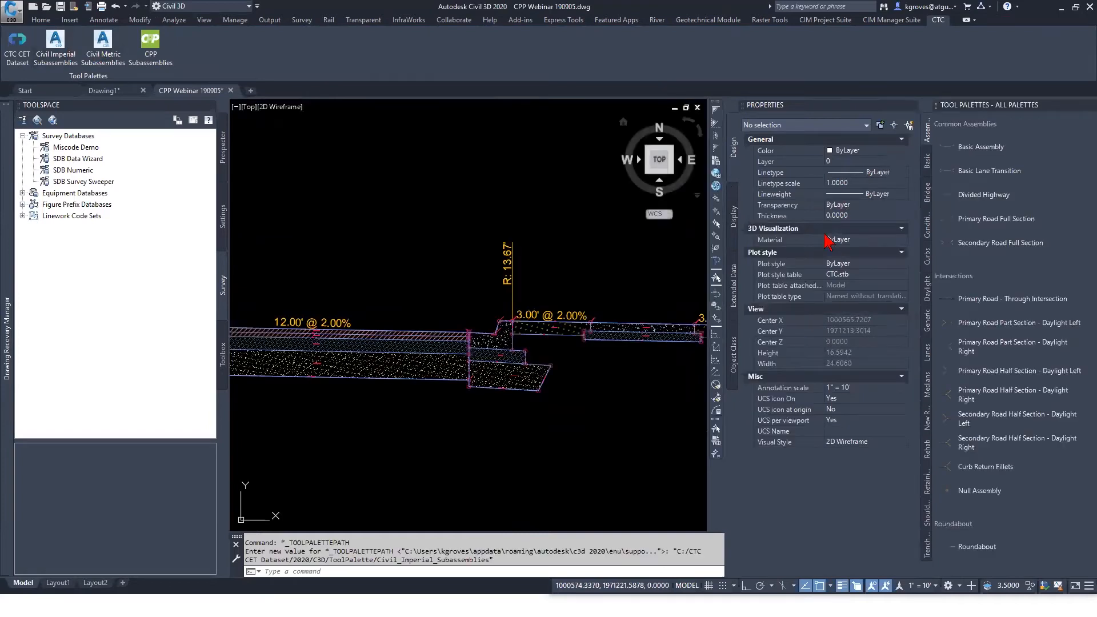
pyautogui.click(928, 256)
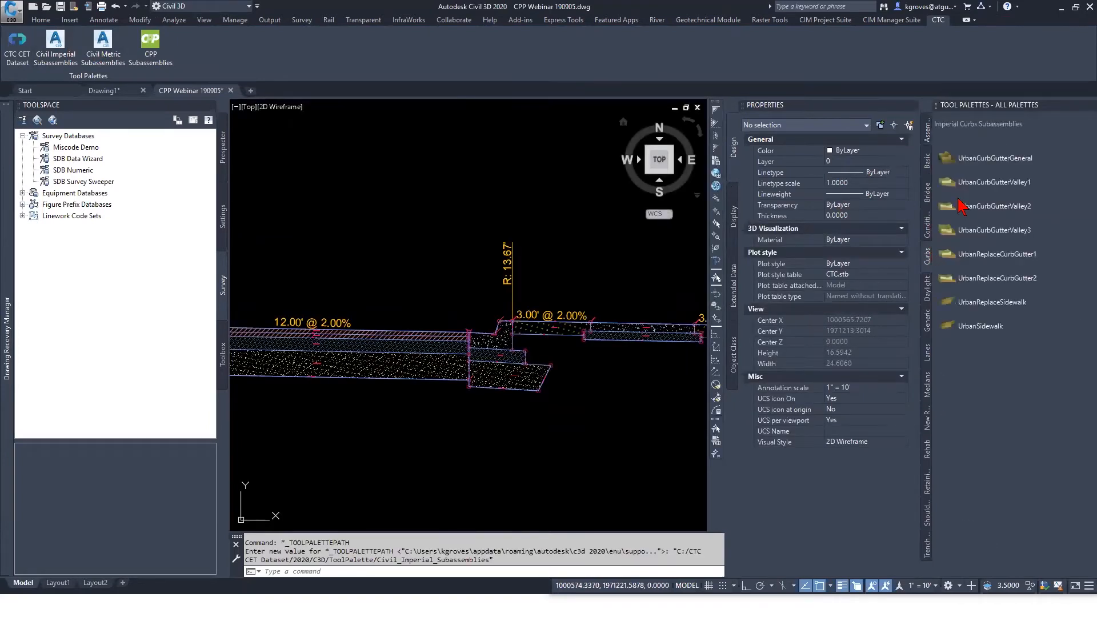
# Attach a right-side UrbanCurbGutterGeneral subassembly to the bottom outer corner of the GeneralCurb's subbase.
pyautogui.click(983, 158)
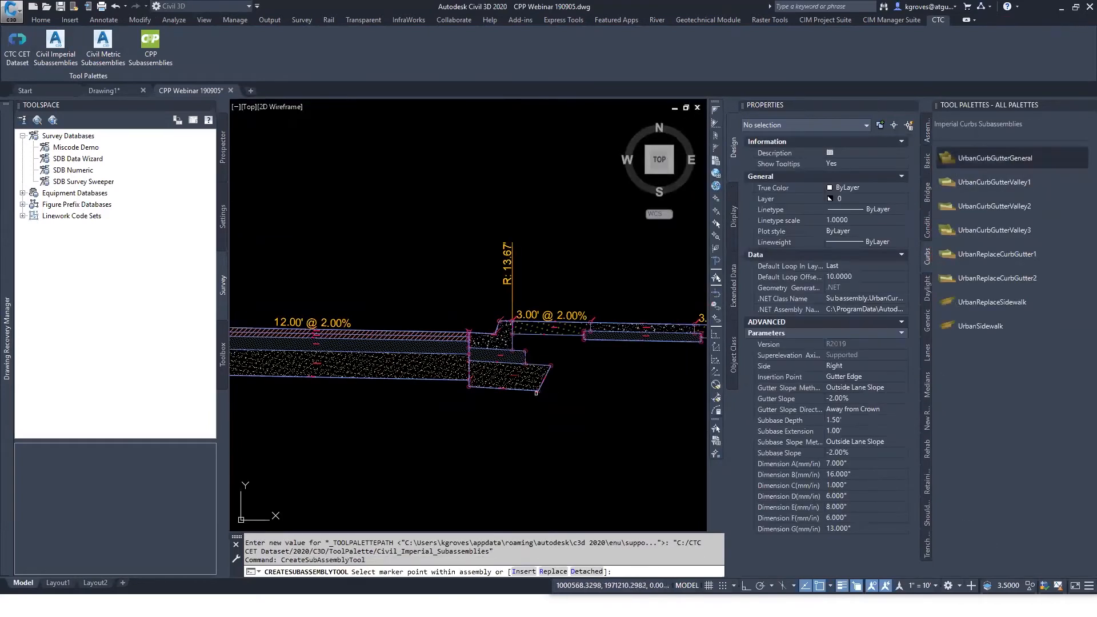
pyautogui.click(540, 393)
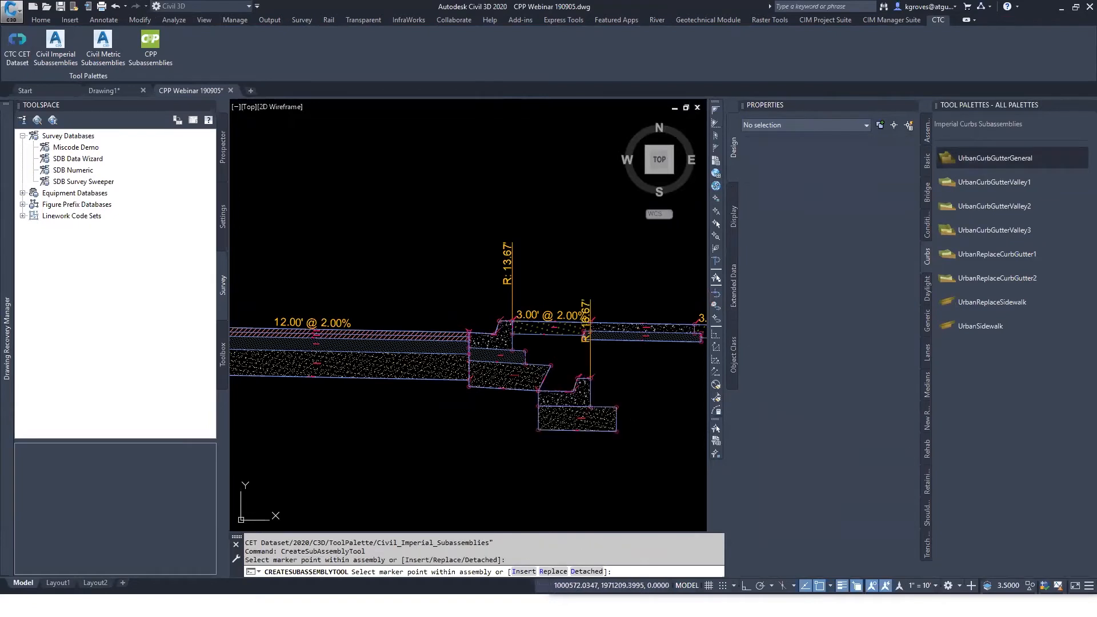
pyautogui.press('Escape')
# Try TopBack as the GeneralCurb's insertion point and return it to Flange.
pyautogui.scroll(4, 587, 383)
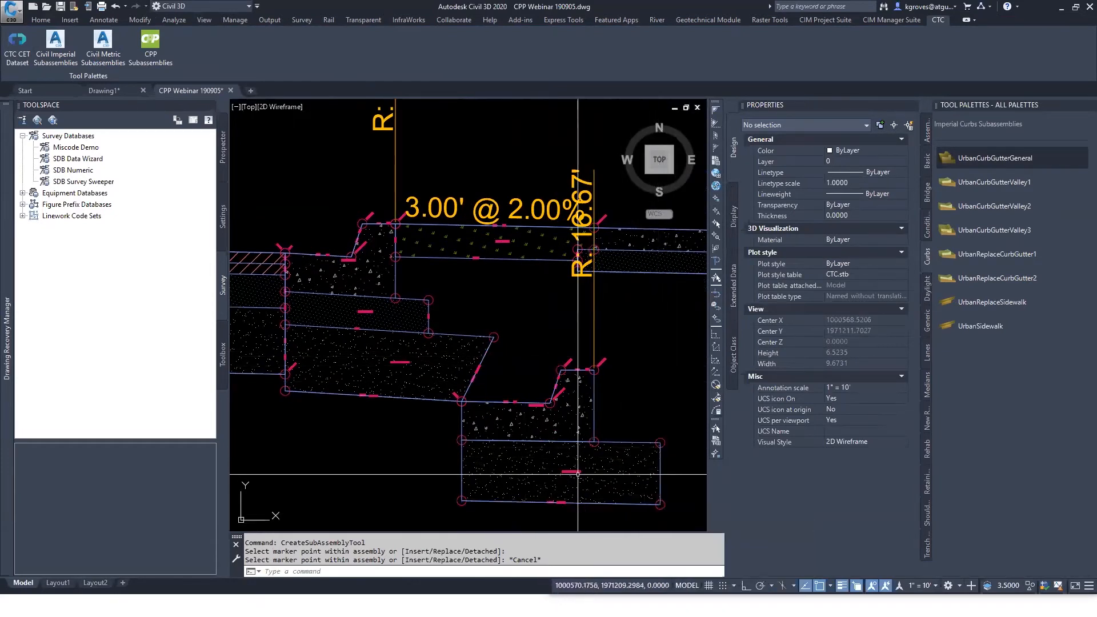
pyautogui.scroll(5, 568, 476)
pyautogui.scroll(-5, 568, 476)
pyautogui.scroll(2, 618, 529)
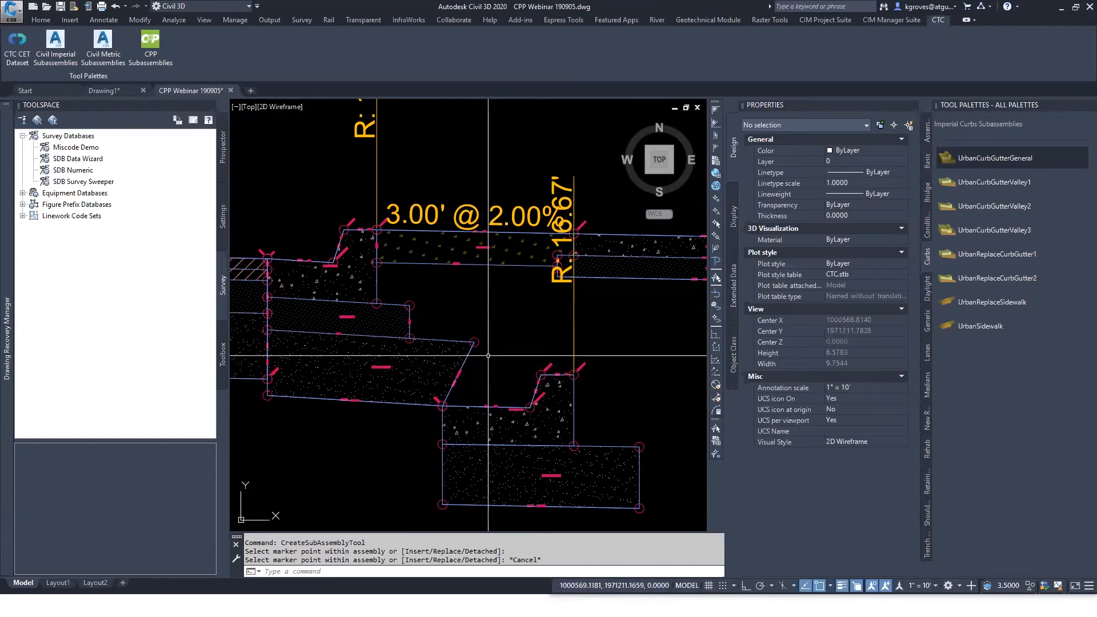
pyautogui.moveTo(460, 382)
pyautogui.mouseDown(button='middle')
pyautogui.moveTo(562, 325)
pyautogui.moveTo(533, 342)
pyautogui.mouseUp(button='middle')
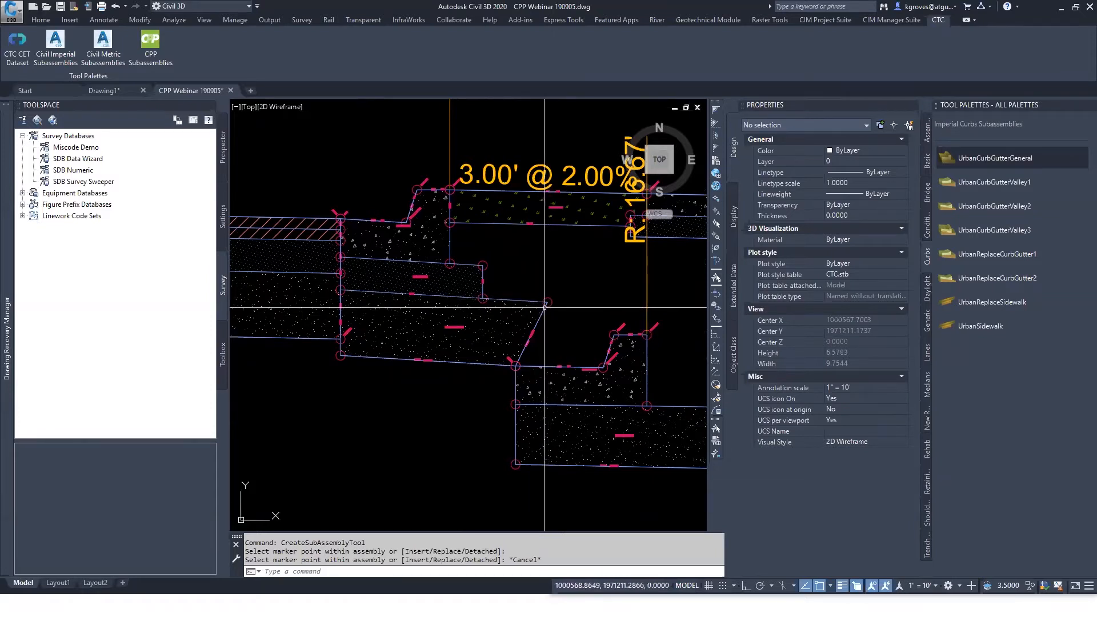
pyautogui.click(507, 280)
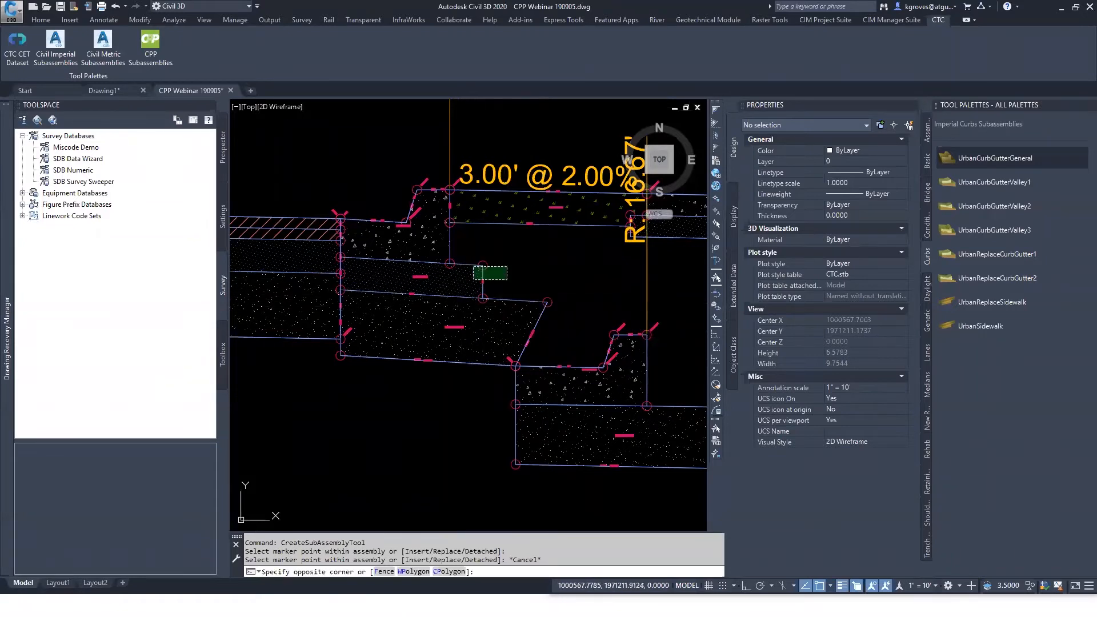
pyautogui.click(474, 266)
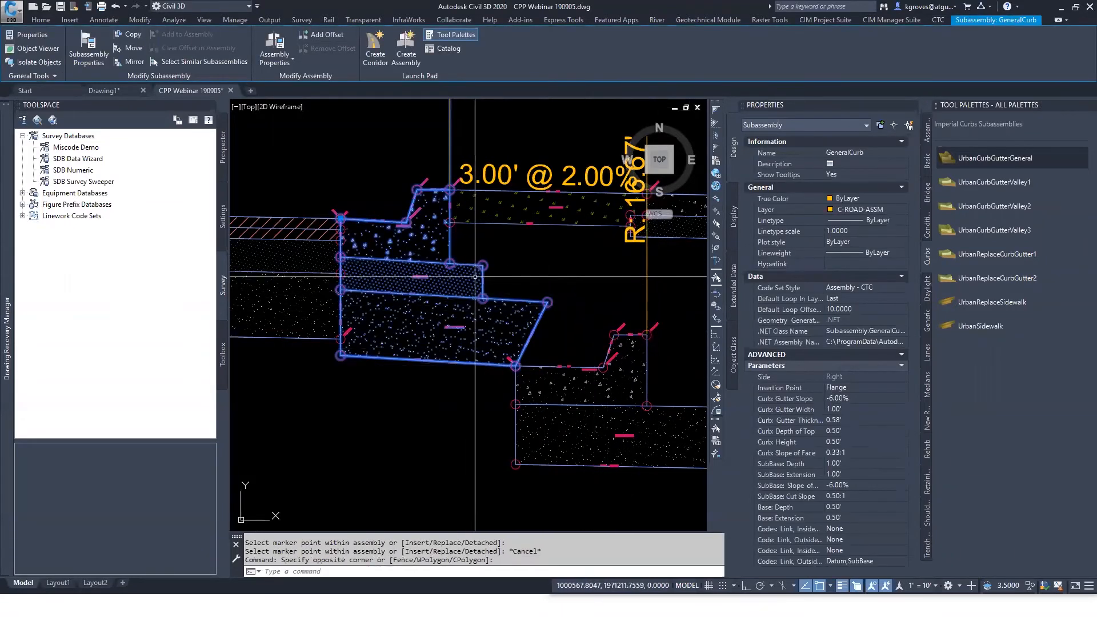
pyautogui.moveTo(475, 276); pyautogui.dragTo(544, 331, button='middle')
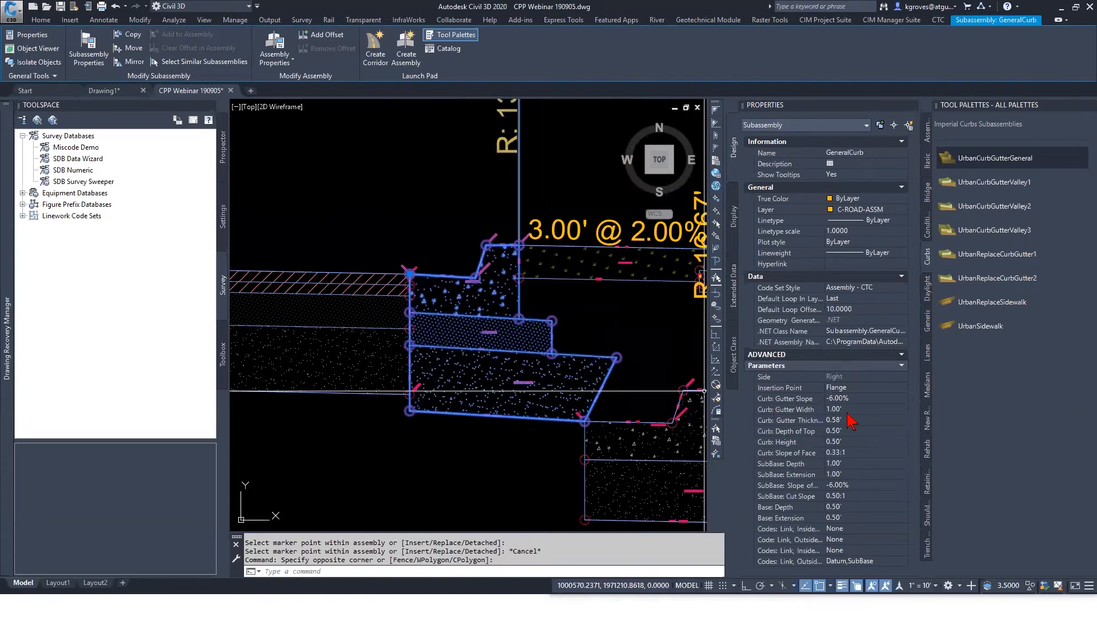
pyautogui.click(862, 388)
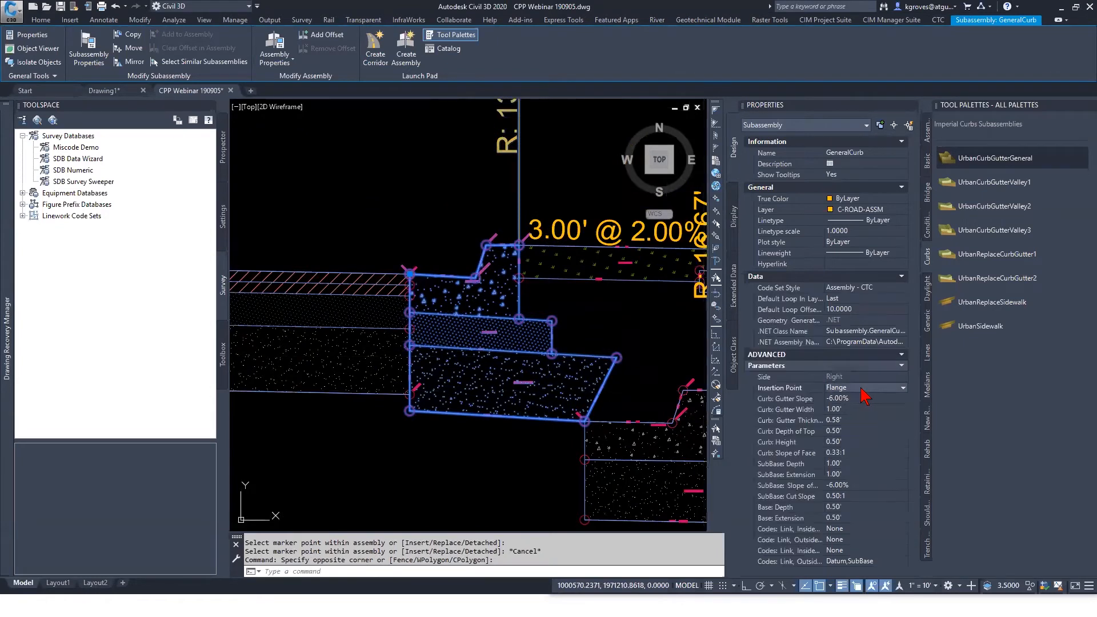
pyautogui.click(855, 398)
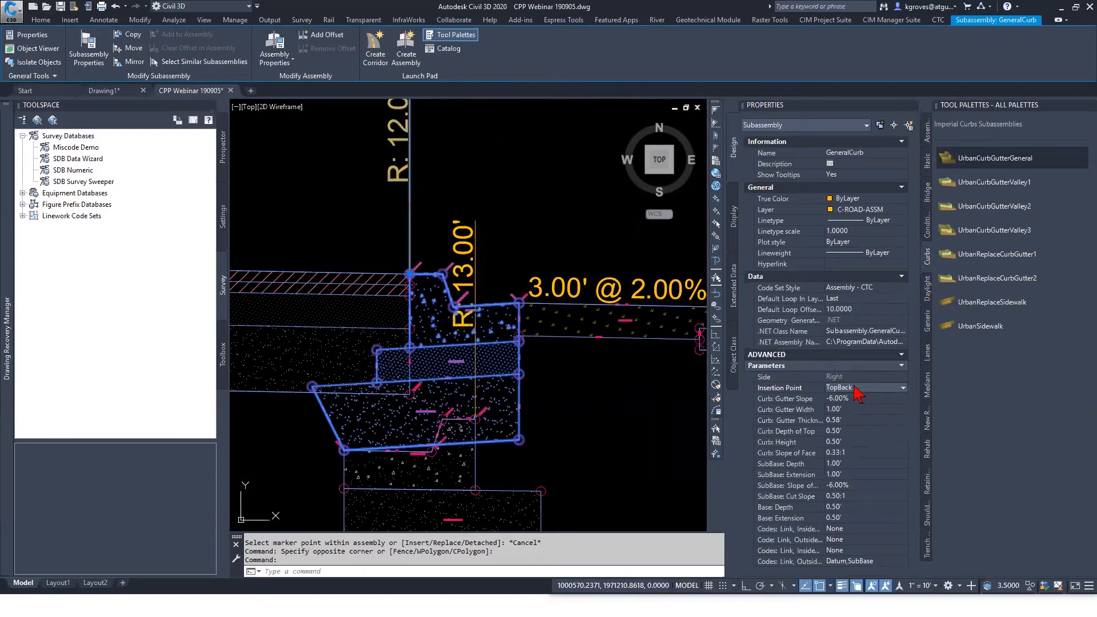
pyautogui.click(856, 409)
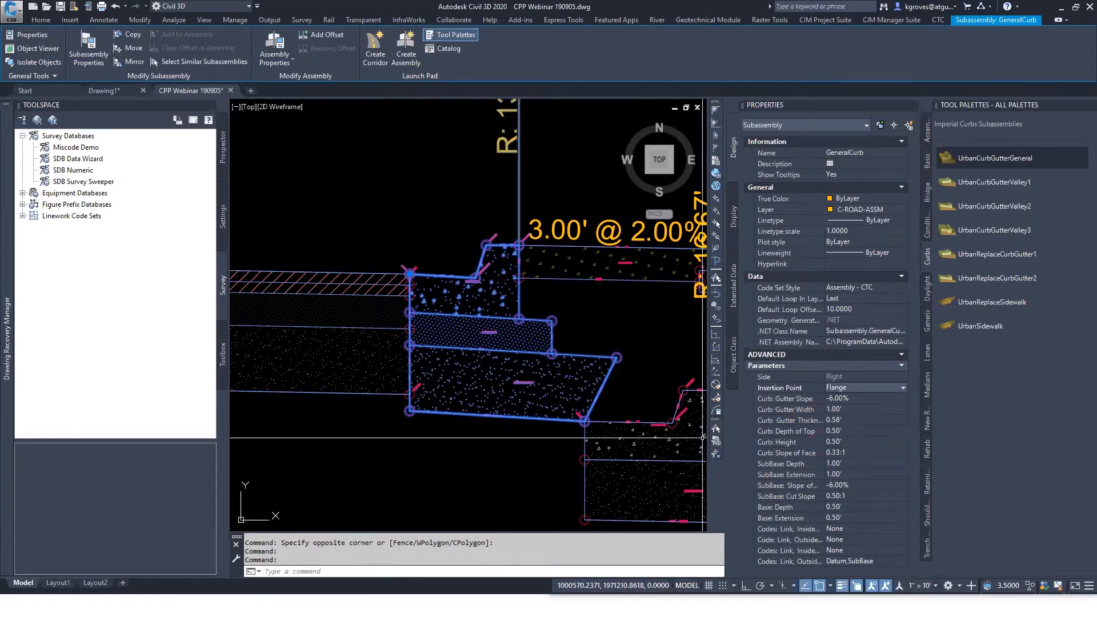
# Widen the parameter name column in Properties and deselect the GeneralCurb.
pyautogui.moveTo(830, 373); pyautogui.dragTo(848, 372)
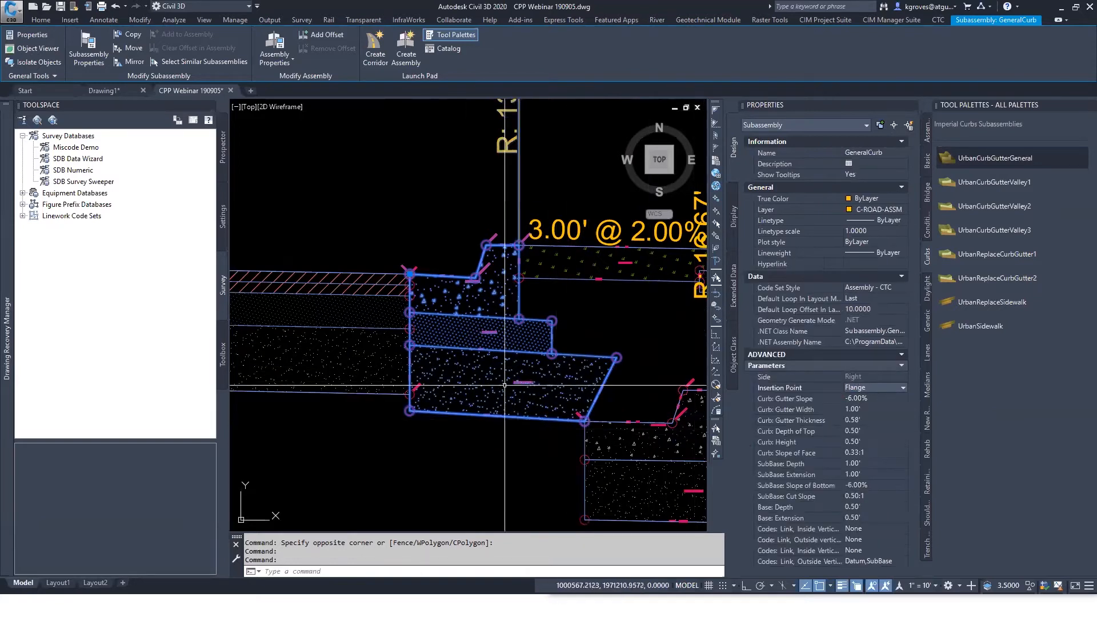
pyautogui.press('Escape')
# Try 8" as Dimension D of the UrbanCurbGutterGeneral, return it to 6", and deselect the subassembly.
pyautogui.moveTo(530, 409); pyautogui.dragTo(366, 339, button='middle')
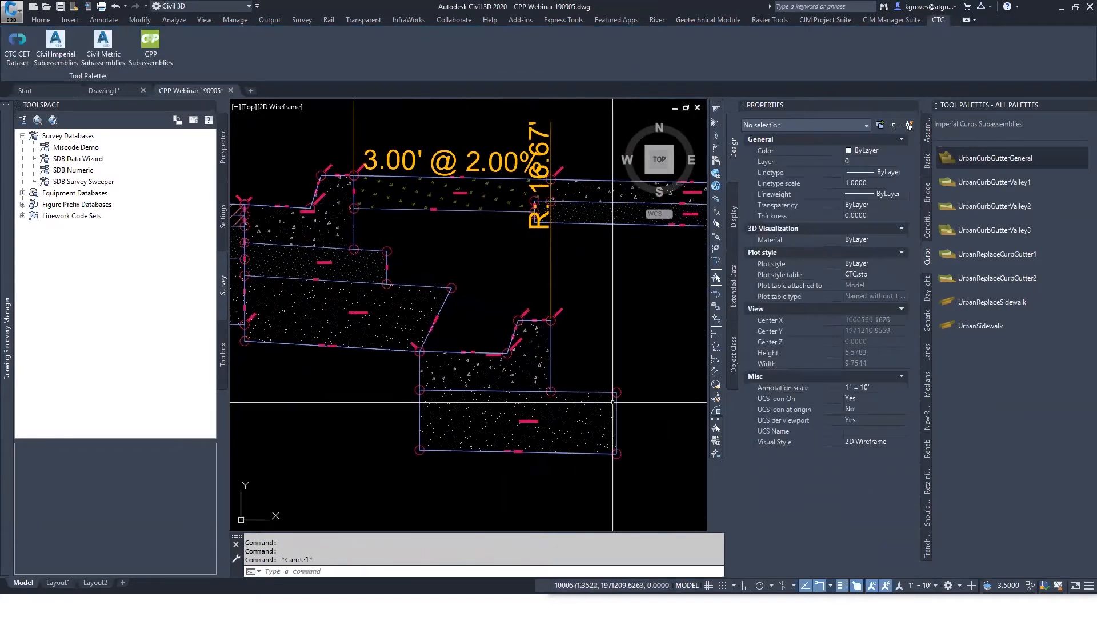
pyautogui.click(613, 392)
pyautogui.click(553, 367)
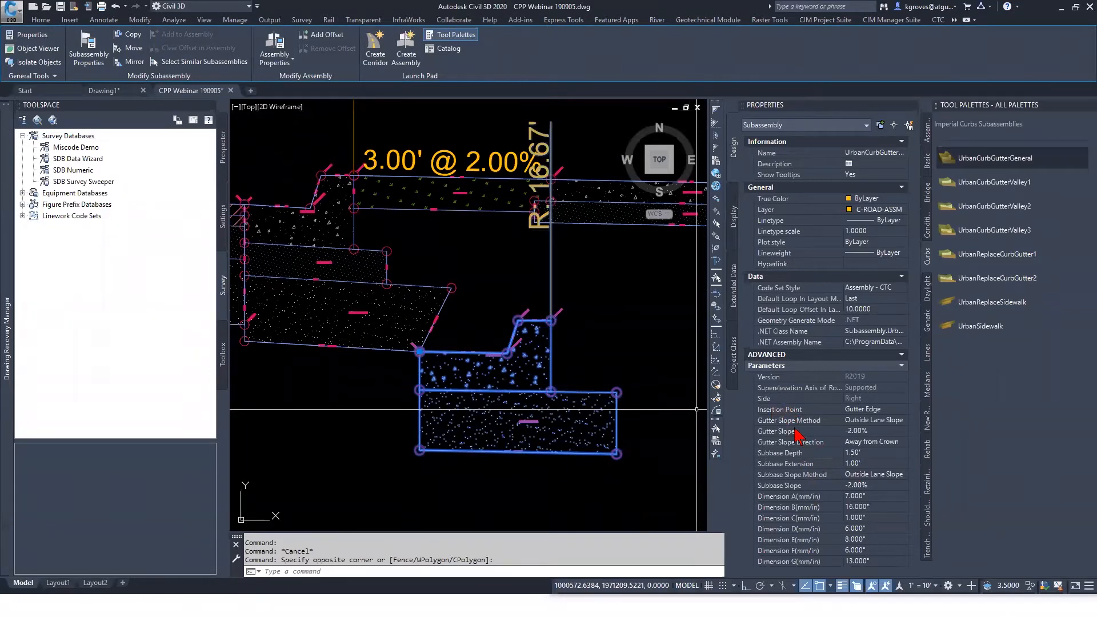
pyautogui.click(824, 497)
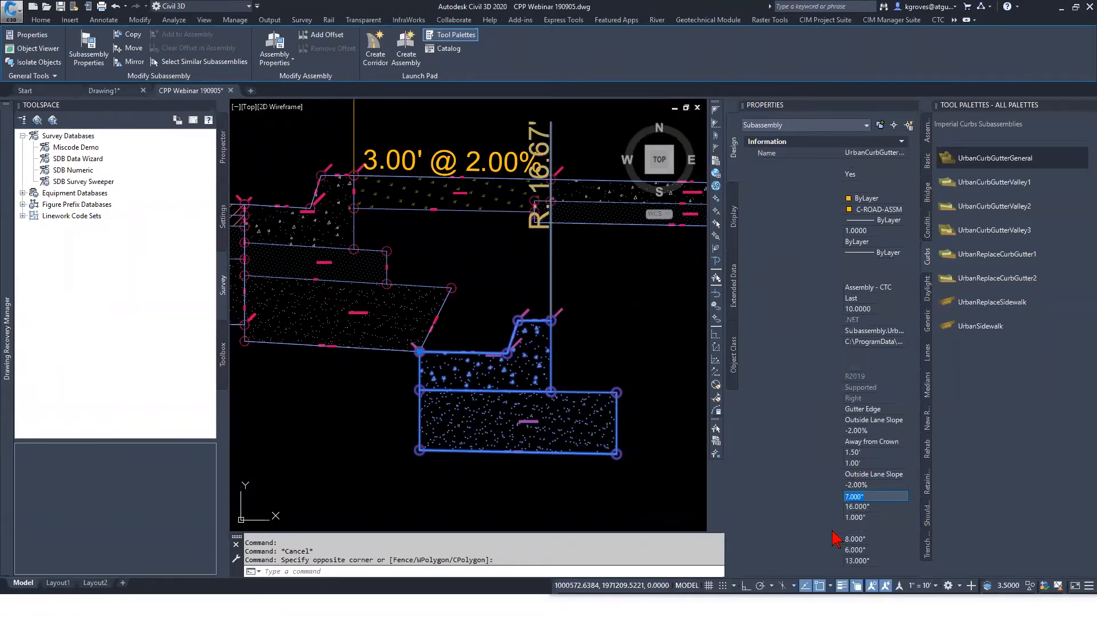
pyautogui.click(833, 530)
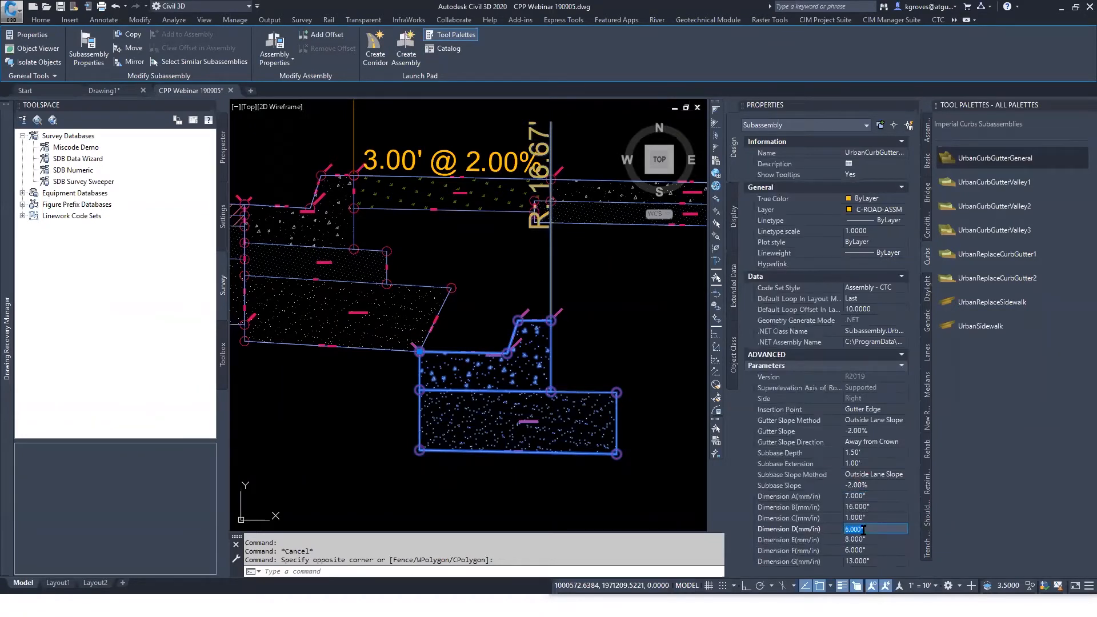
pyautogui.write('8')
pyautogui.press('Tab')
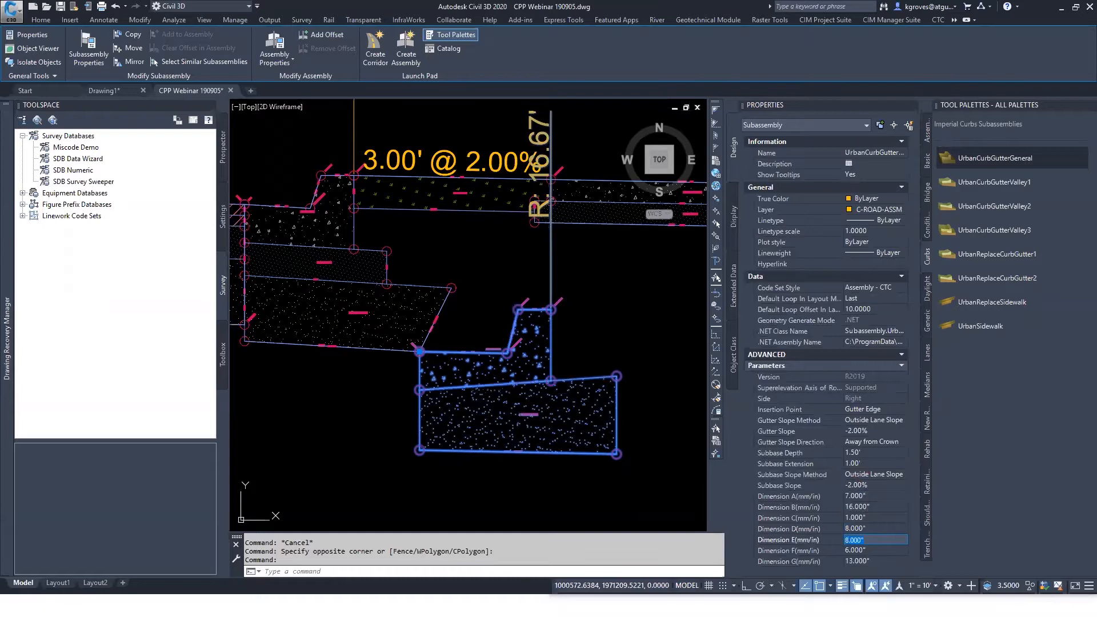
pyautogui.press('Tab')
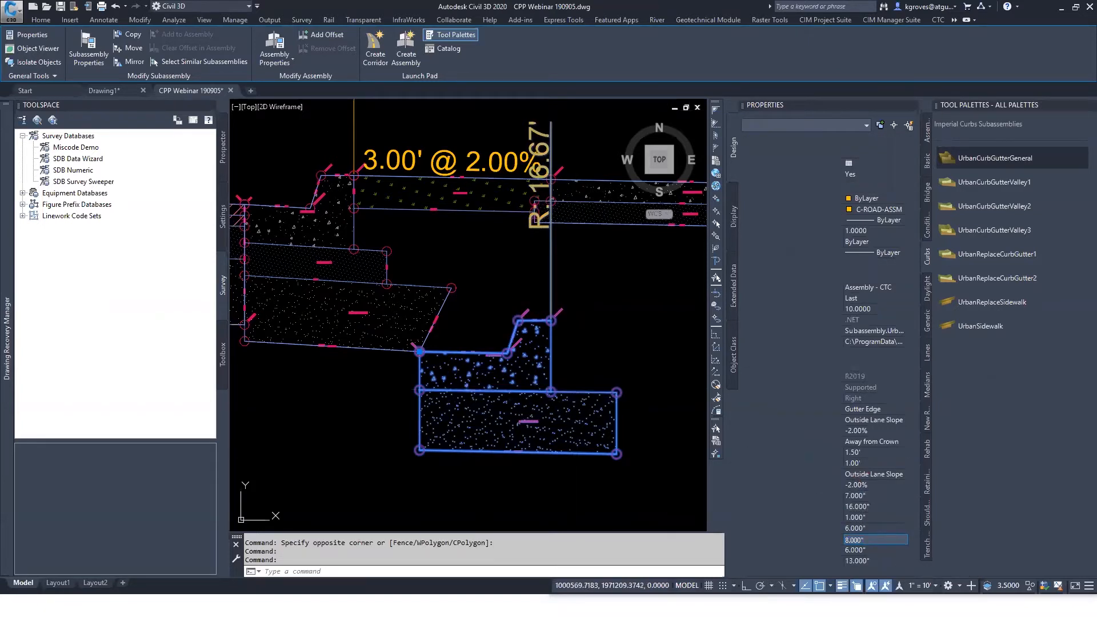
pyautogui.press('Escape')
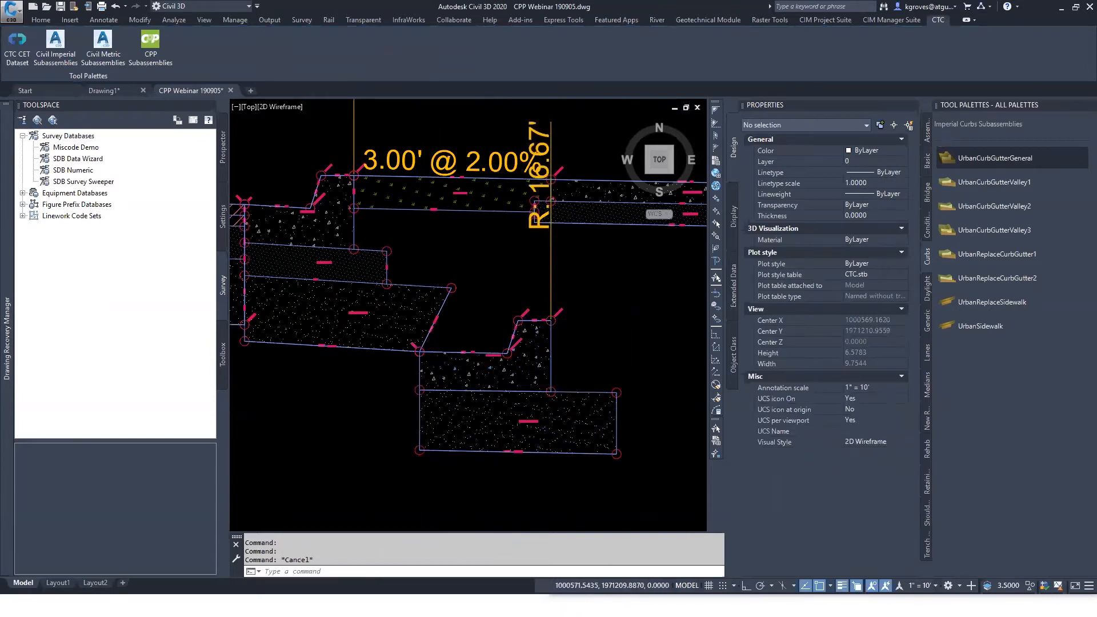
# Erase the UrbanCurbGutterGeneral subassembly from the assembly.
pyautogui.scroll(-1, 626, 385)
pyautogui.click(637, 382)
pyautogui.click(606, 408)
pyautogui.write('e')
pyautogui.press('Return')
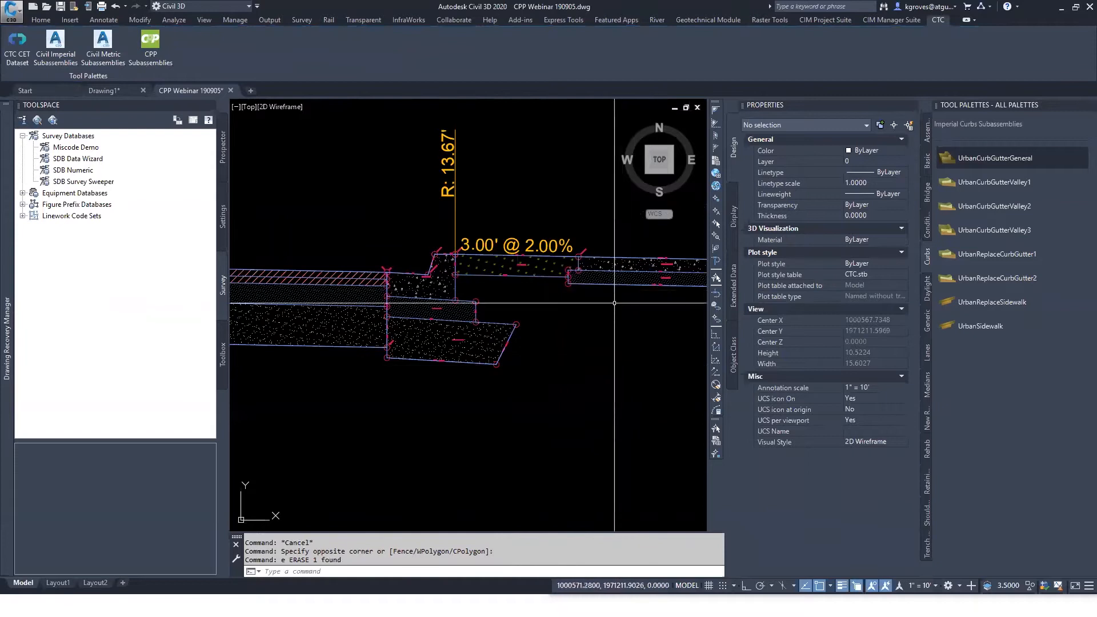
# Examine the SidewalkWithBoulevard subassembly along its full width and the link and shape code labels of its inside boulevard.
pyautogui.moveTo(563, 339); pyautogui.dragTo(429, 404, button='middle')
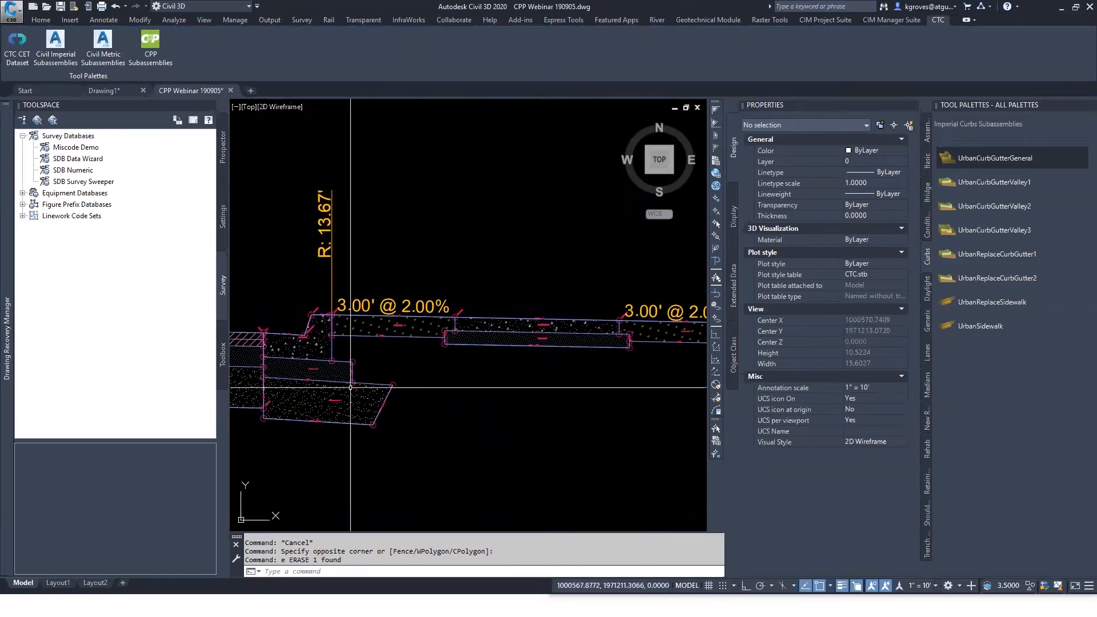
pyautogui.moveTo(526, 384); pyautogui.dragTo(433, 372, button='middle')
pyautogui.moveTo(505, 370); pyautogui.dragTo(465, 332)
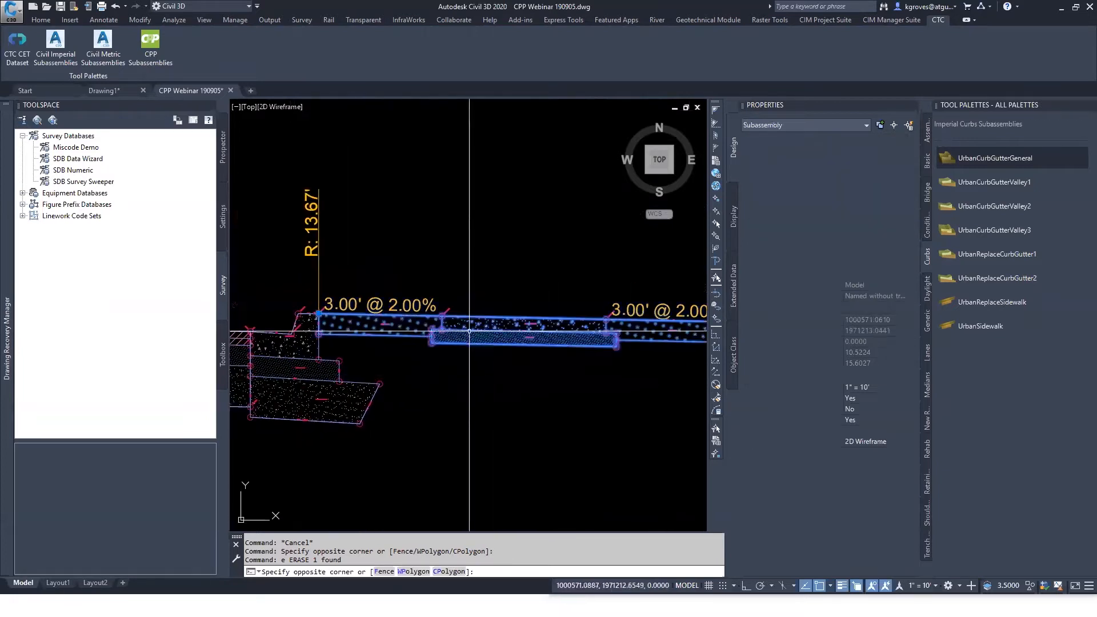
pyautogui.scroll(-2, 550, 409)
pyautogui.moveTo(550, 410); pyautogui.dragTo(415, 358, button='middle')
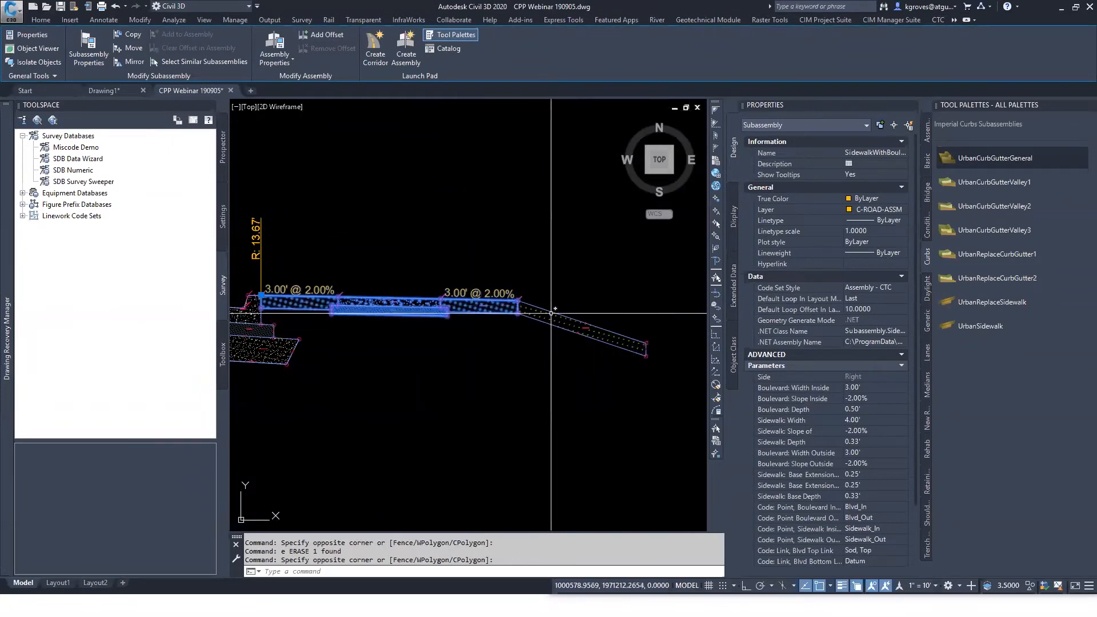
pyautogui.press('Escape')
pyautogui.scroll(5, 300, 298)
pyautogui.scroll(3, 300, 298)
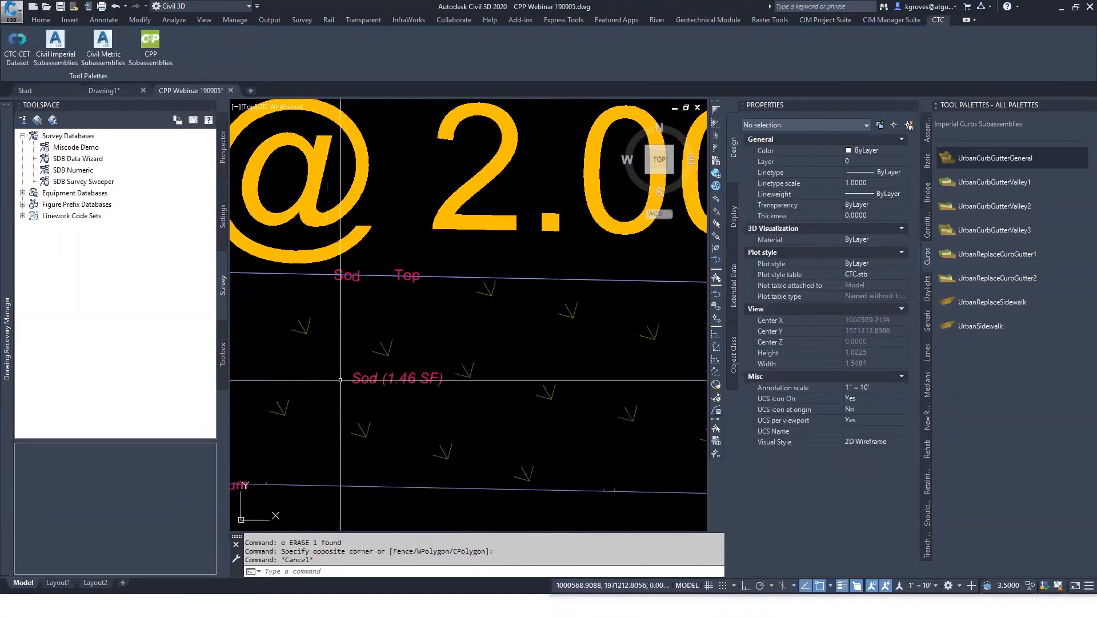
pyautogui.scroll(-2, 565, 390)
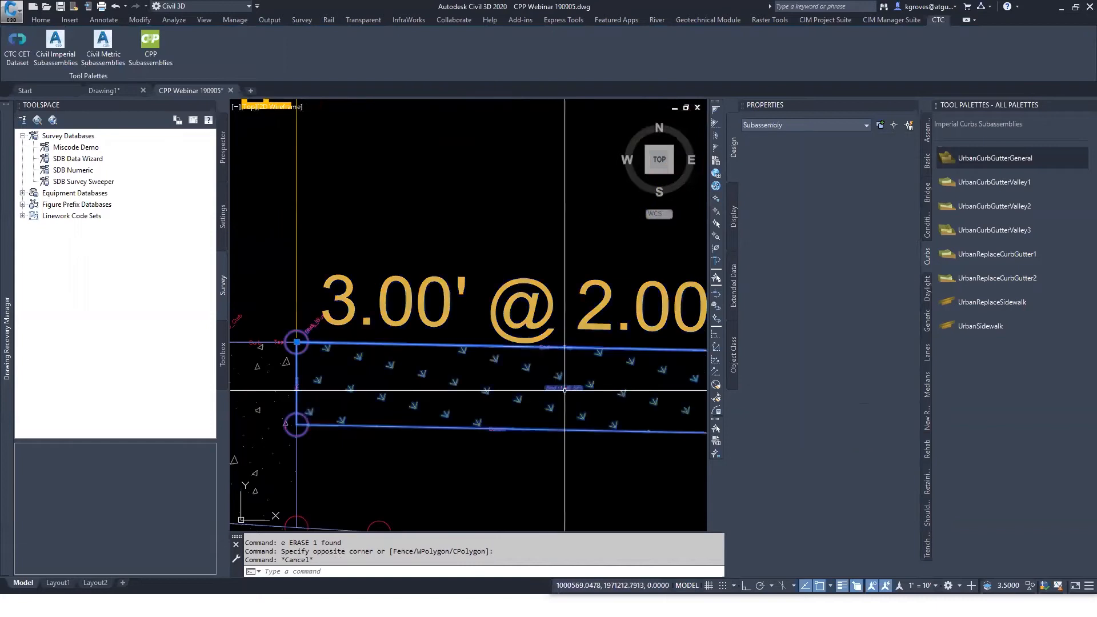
# Review the SidewalkWithBoulevard's dimension parameters and its point, link and shape codes, including the Blvd Top Link code.
pyautogui.click(495, 347)
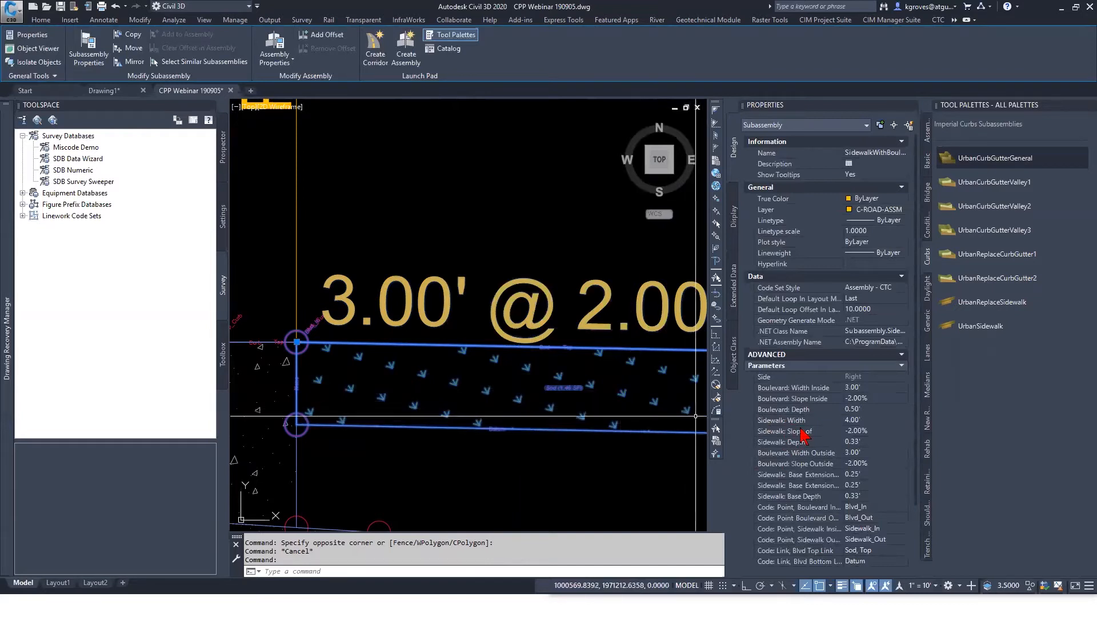
pyautogui.moveTo(646, 411); pyautogui.dragTo(544, 392, button='middle')
pyautogui.scroll(-3, 543, 392)
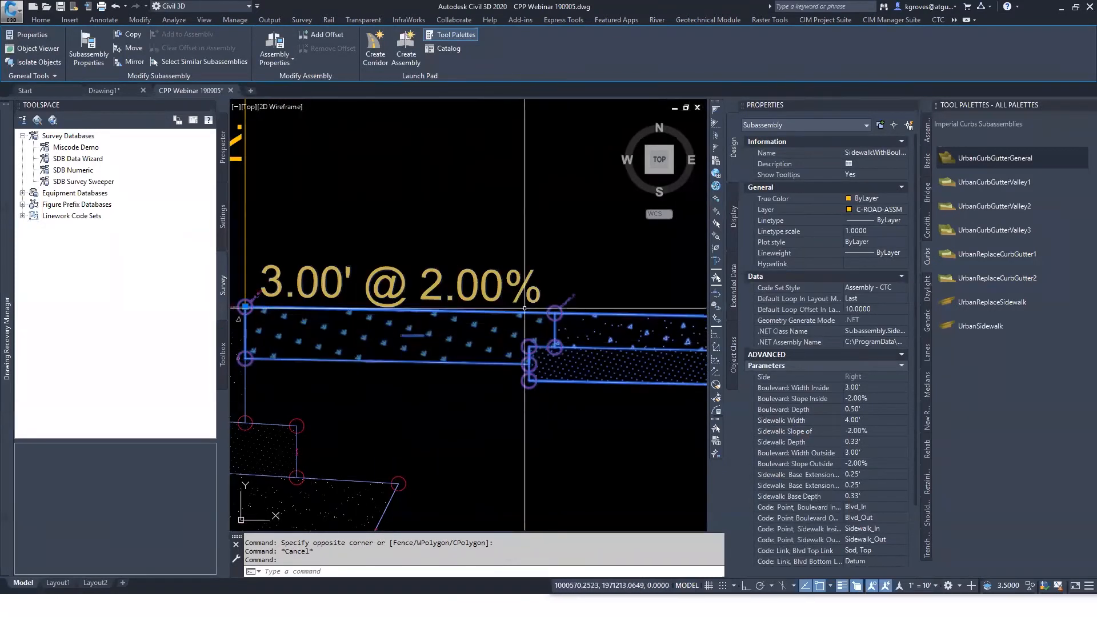
pyautogui.scroll(-3, 858, 514)
pyautogui.click(857, 470)
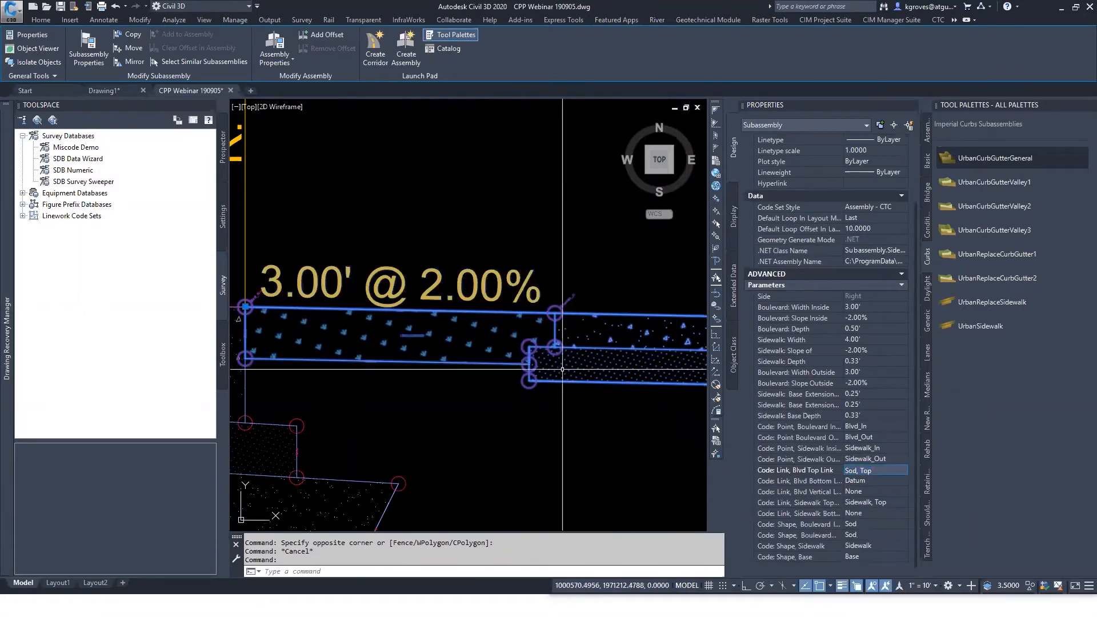
pyautogui.press('Escape')
# Try a depth of 0 on the LinkSlope2Surface subassembly and return it to 0.5'.
pyautogui.scroll(-2, 583, 378)
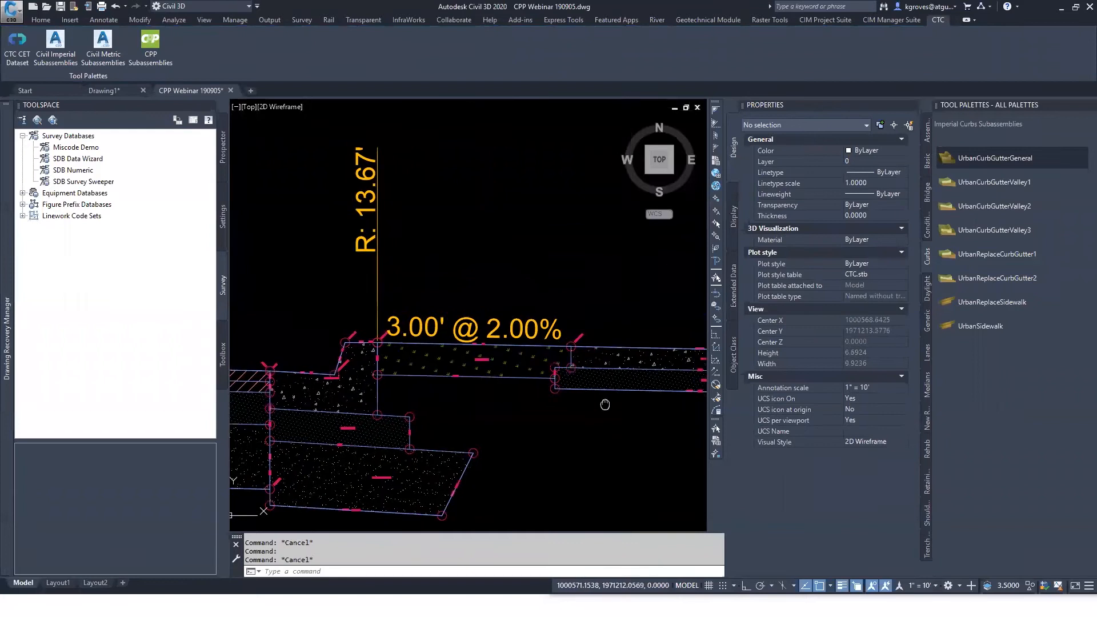
pyautogui.moveTo(591, 386)
pyautogui.mouseDown(button='middle')
pyautogui.moveTo(311, 360)
pyautogui.moveTo(386, 394)
pyautogui.mouseUp(button='middle')
pyautogui.click(480, 392)
pyautogui.click(457, 367)
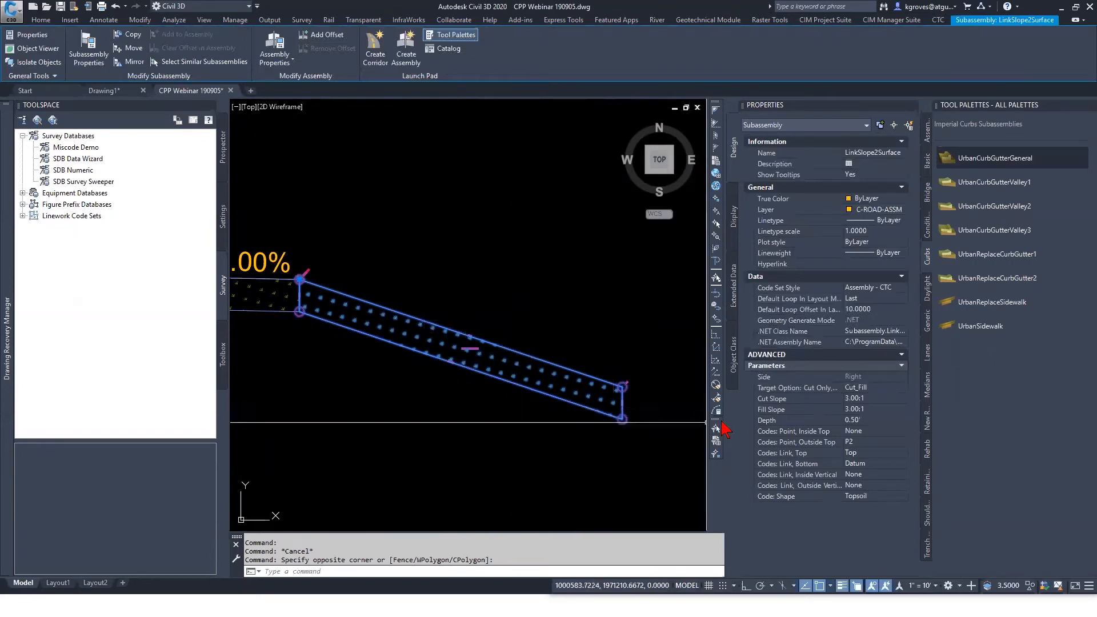
pyautogui.click(866, 420)
pyautogui.write('0')
pyautogui.press('Tab')
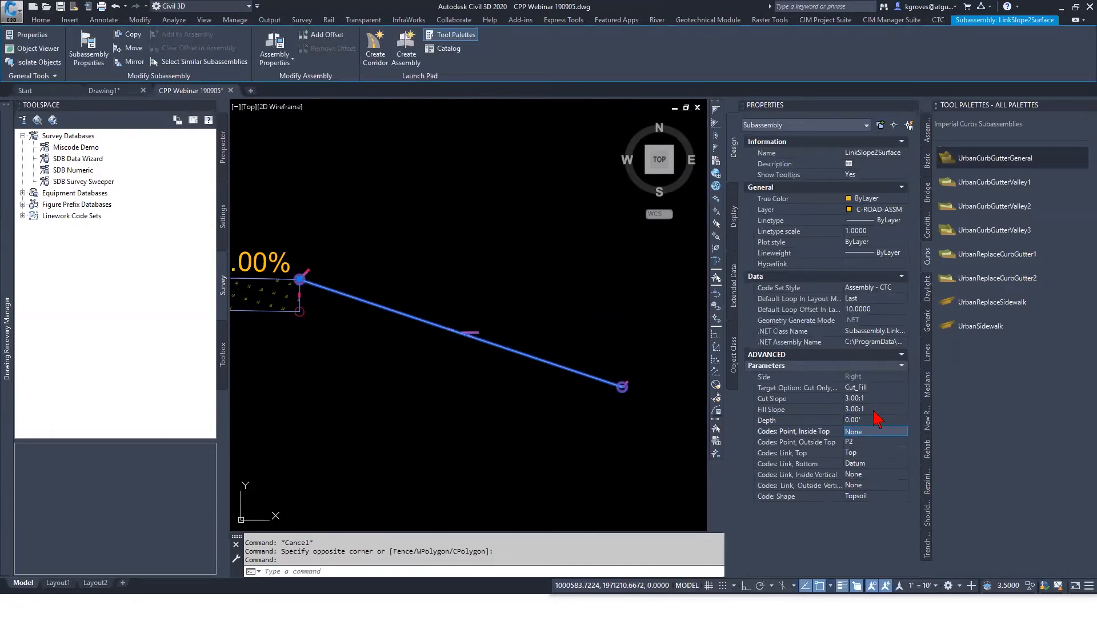
pyautogui.click(876, 420)
pyautogui.write('.5')
pyautogui.press('Tab')
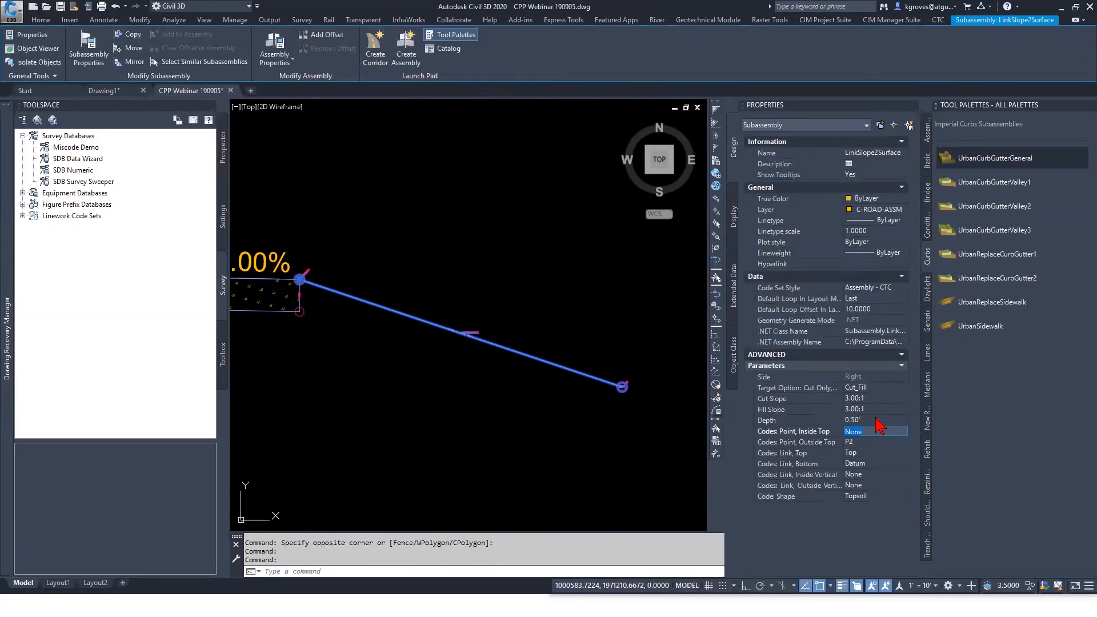
# Try a depth of 1' on the LinkSlope2Surface subassembly and return it to 0.50'.
pyautogui.click(876, 420)
pyautogui.write('1')
pyautogui.press('Tab')
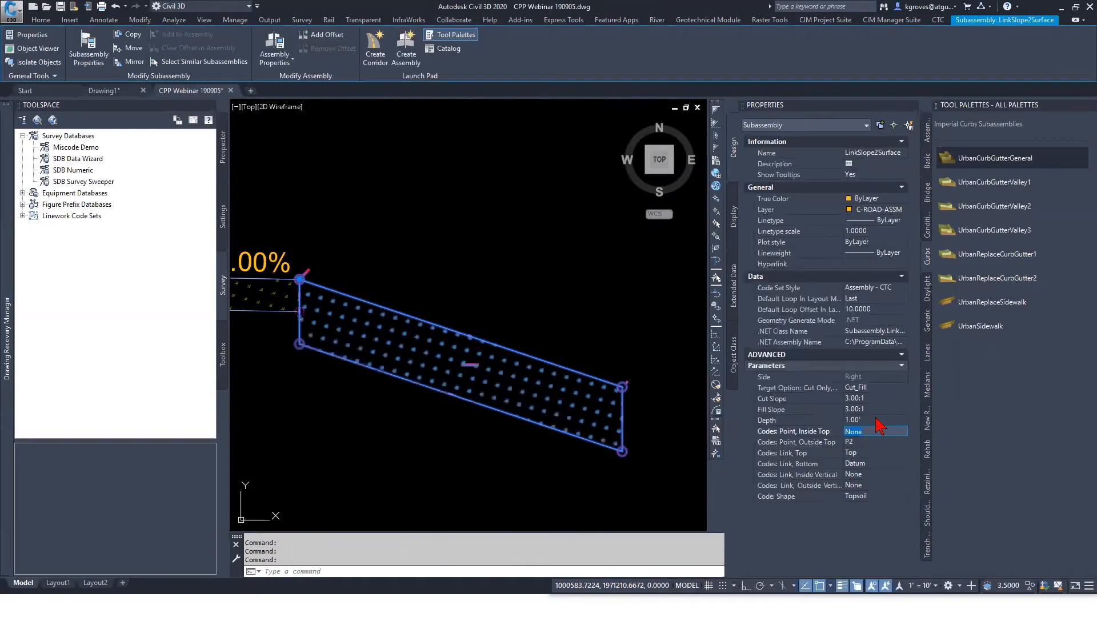
pyautogui.click(876, 420)
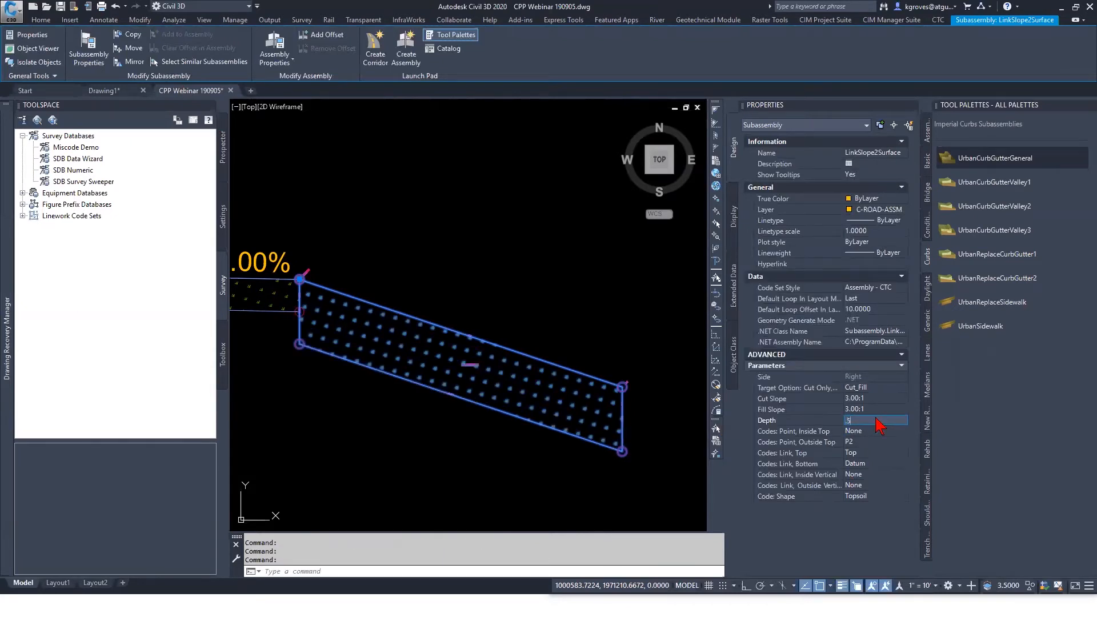
pyautogui.write(".50'")
pyautogui.press('Tab')
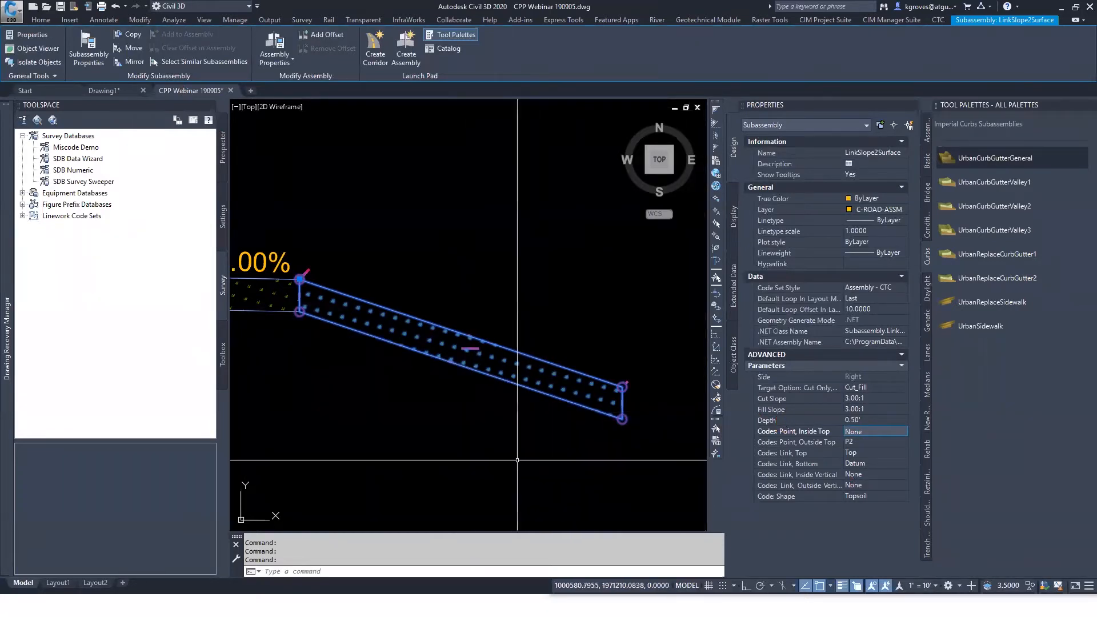
pyautogui.press('Escape')
# Load the CPP Subassemblies set into the tool palettes.
pyautogui.scroll(-8, 517, 460)
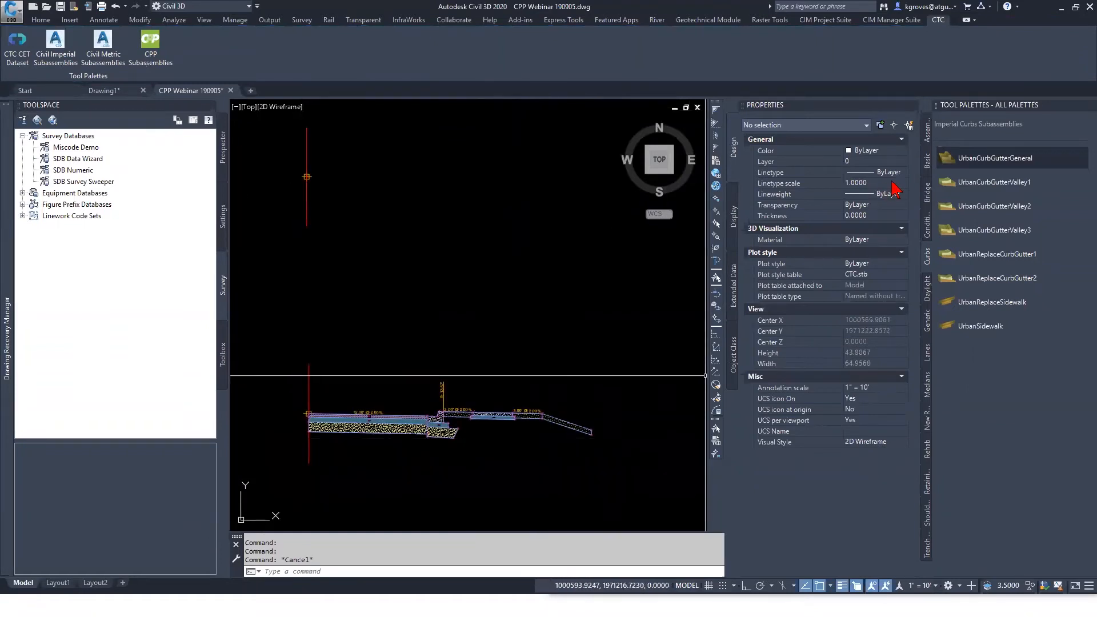
pyautogui.click(143, 52)
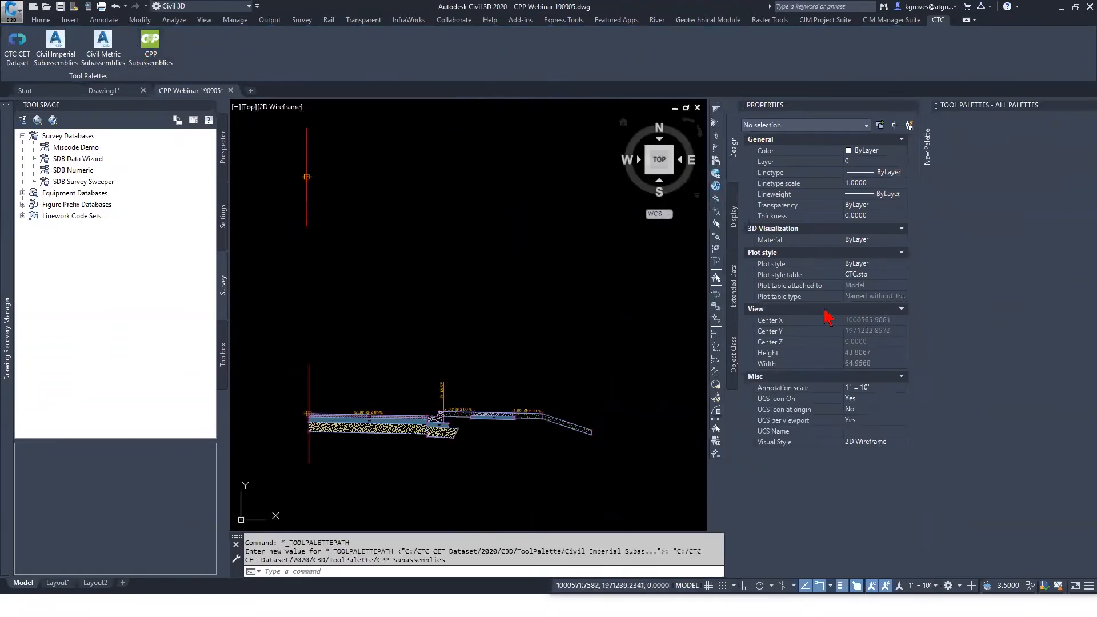
pyautogui.click(150, 43)
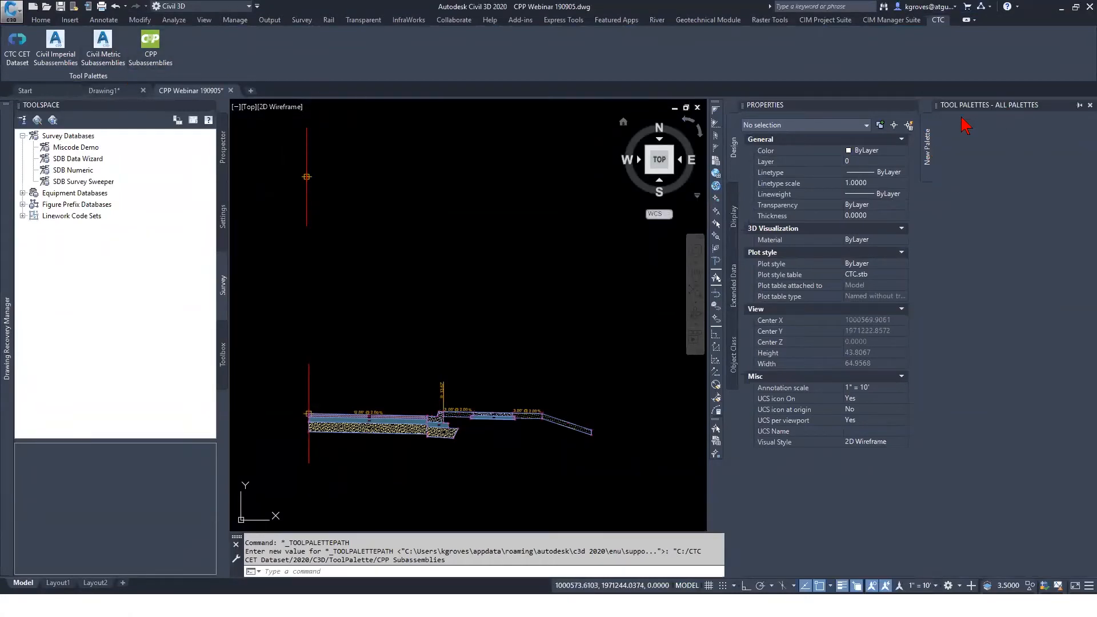
pyautogui.rightClick(930, 151)
pyautogui.click(474, 237)
pyautogui.press('Escape')
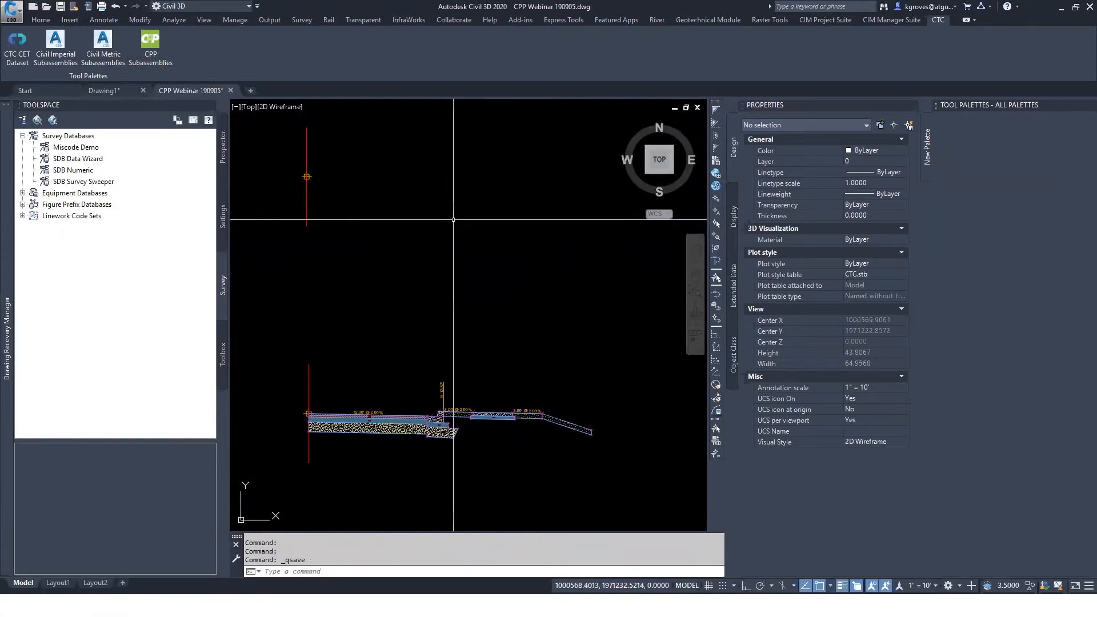
# Save the CPP Webinar 190905 drawing and close Civil 3D.
pyautogui.hotkey('ctrl', 's')
pyautogui.click(1082, 6)
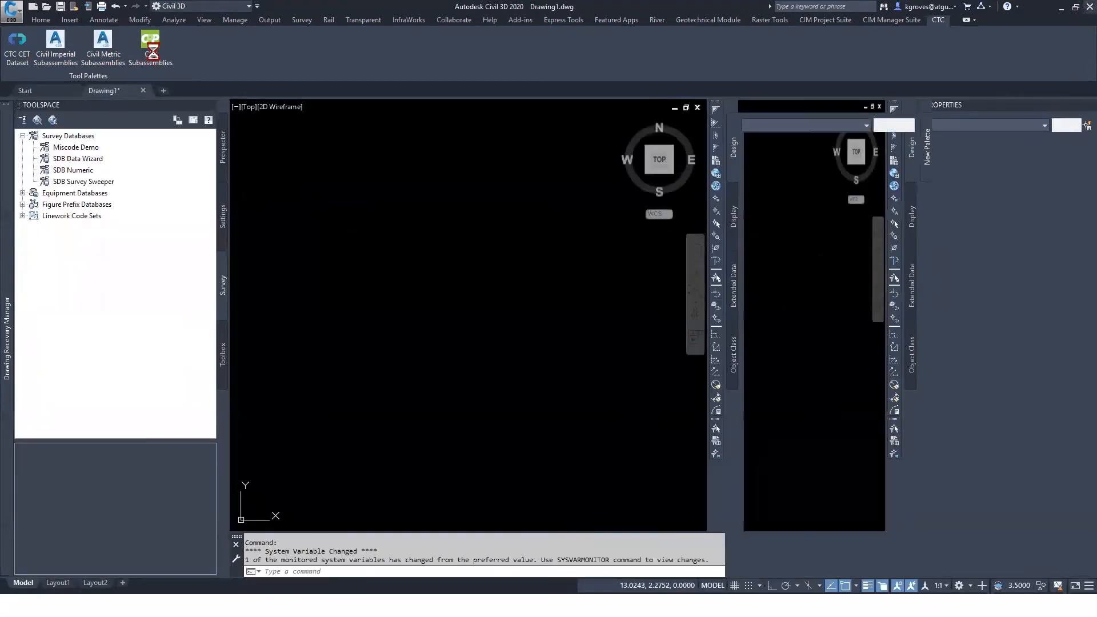
pyautogui.click(555, 336)
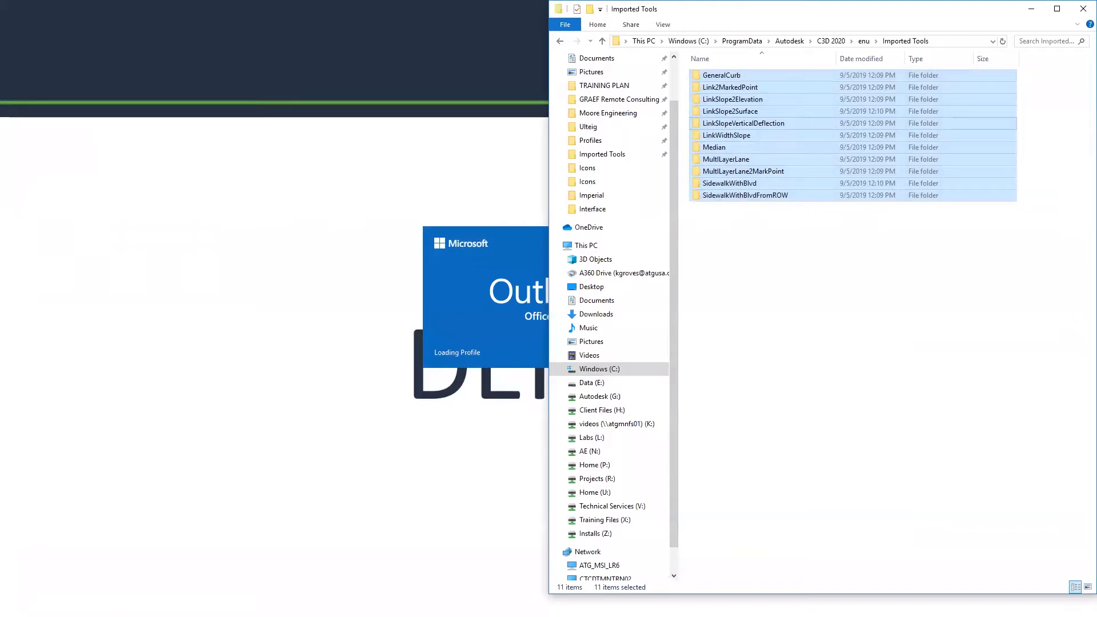
# Delete all subassembly folders from the Imported Tools folder and switch to the Imperial folder window.
pyautogui.press('Delete')
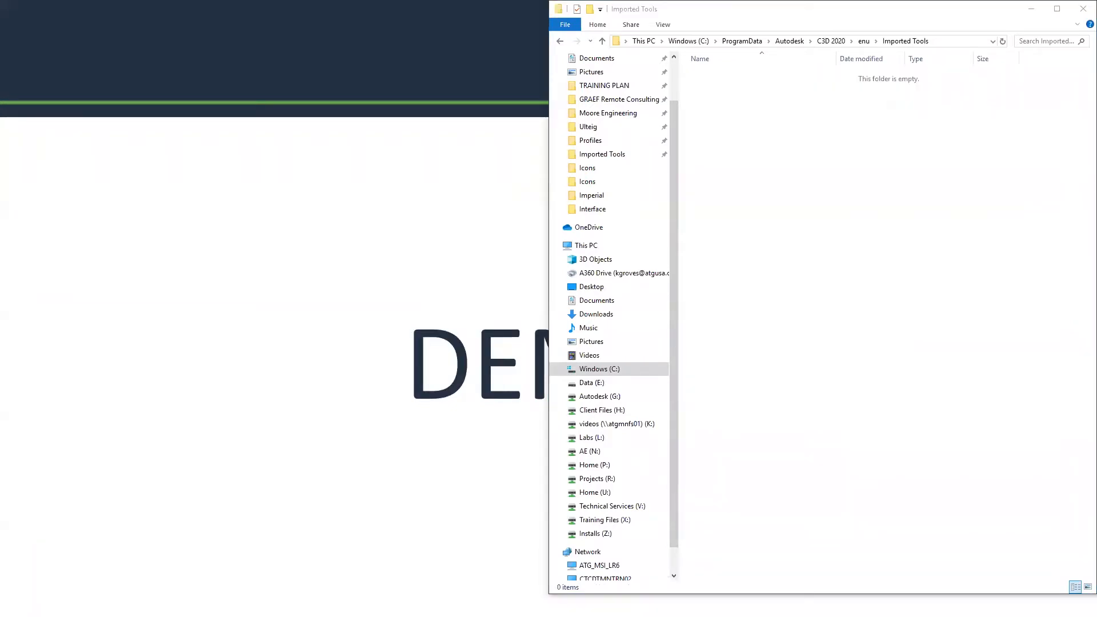
pyautogui.hotkey('alt', 'Tab')
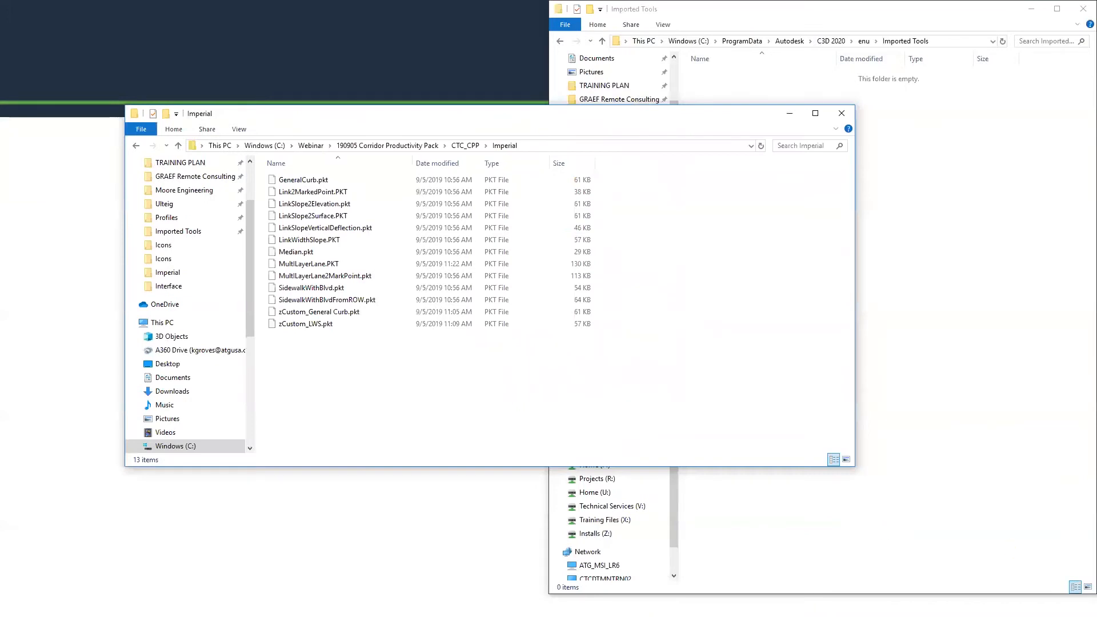
# Launch the C3D 2020 - CTC CET Dataset and Autodesk Subassembly Composer 2017.
pyautogui.press('super')
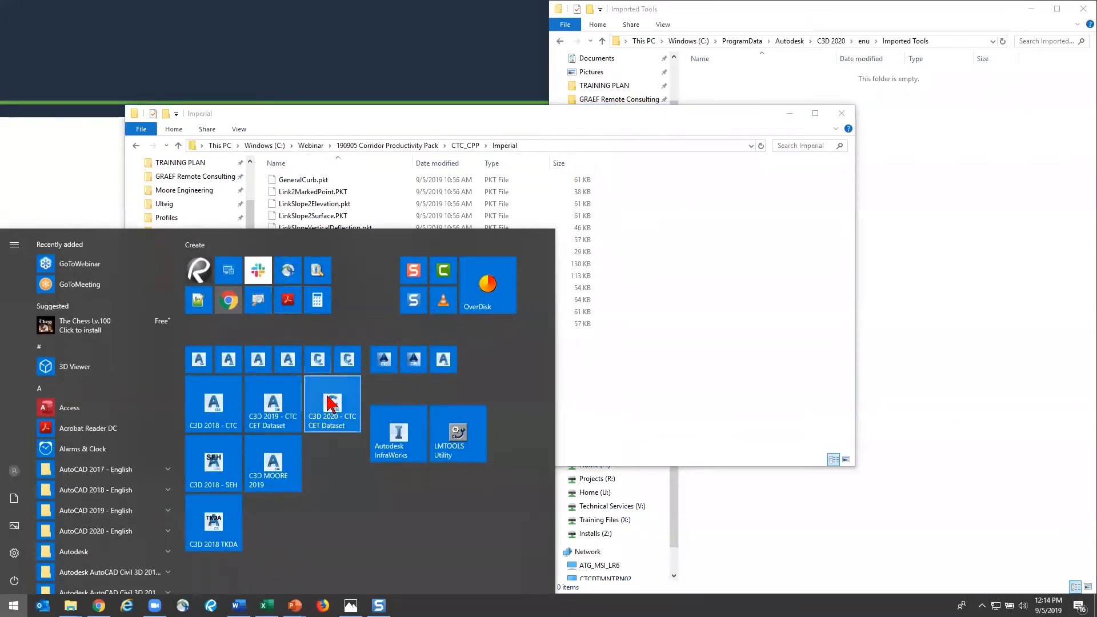
pyautogui.click(332, 403)
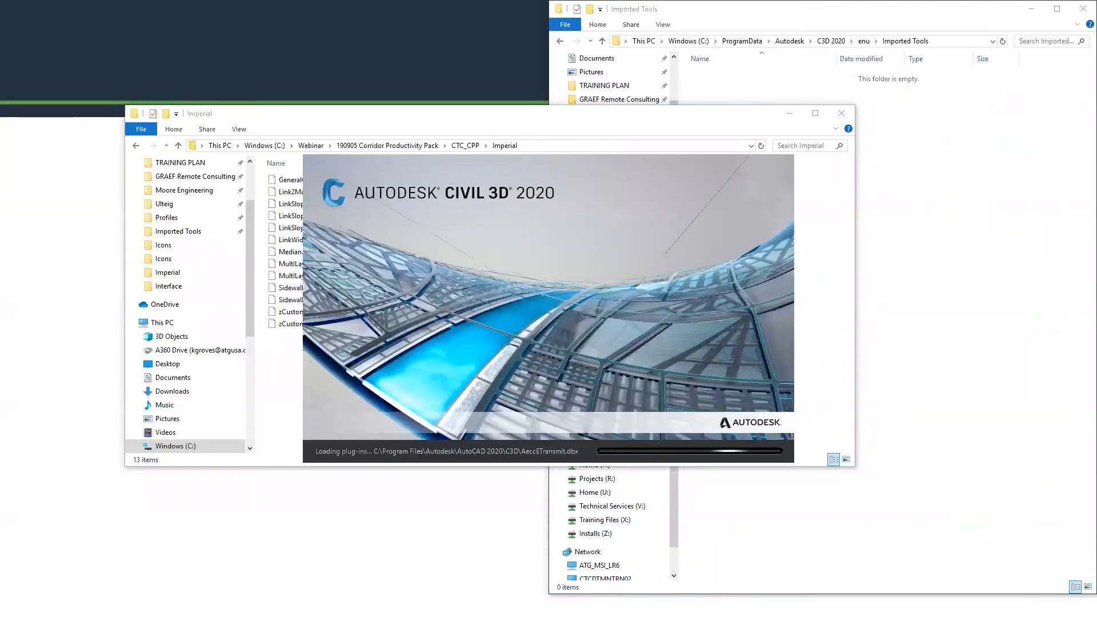
pyautogui.press('super')
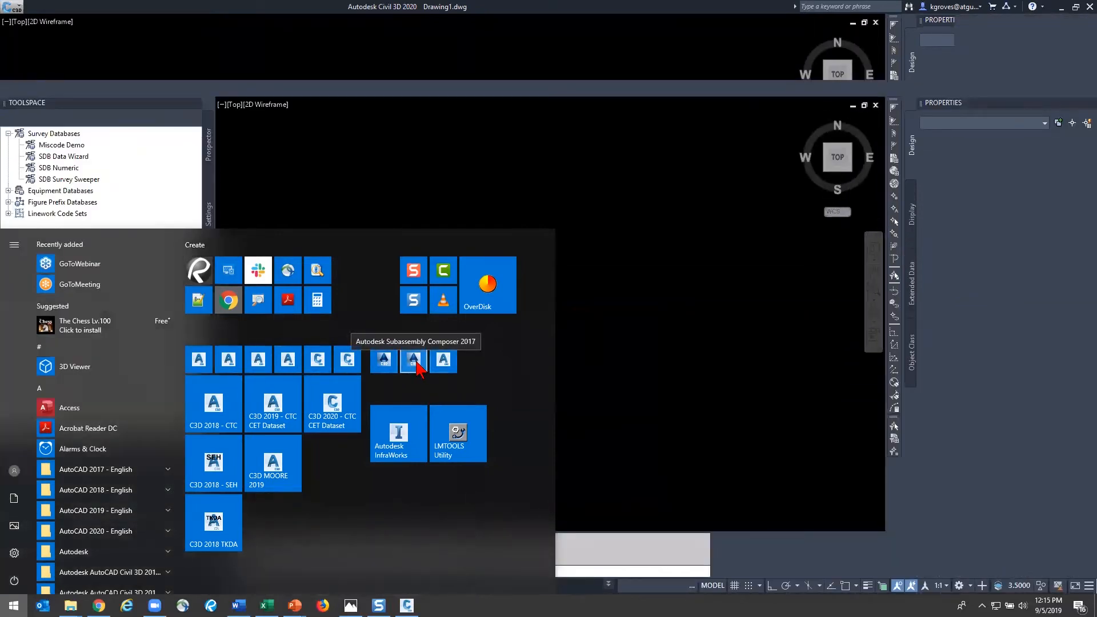
pyautogui.click(413, 361)
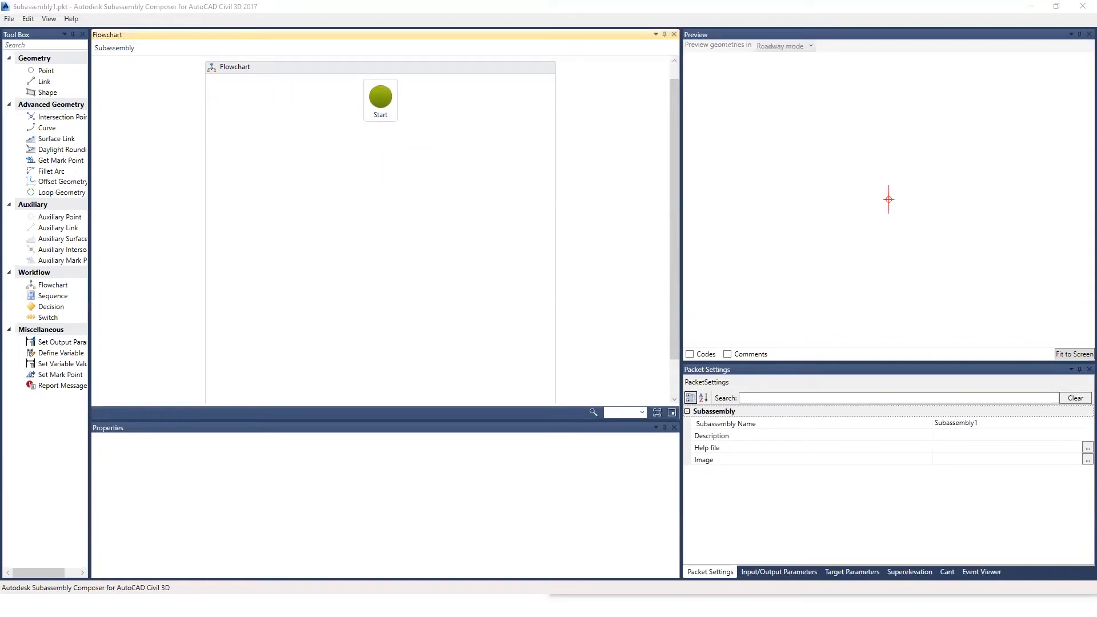
# Switch to the Imperial folder and delete zCustom_General Curb.pkt and zCustom_LWS.pkt.
pyautogui.hotkey('alt', 'Tab')
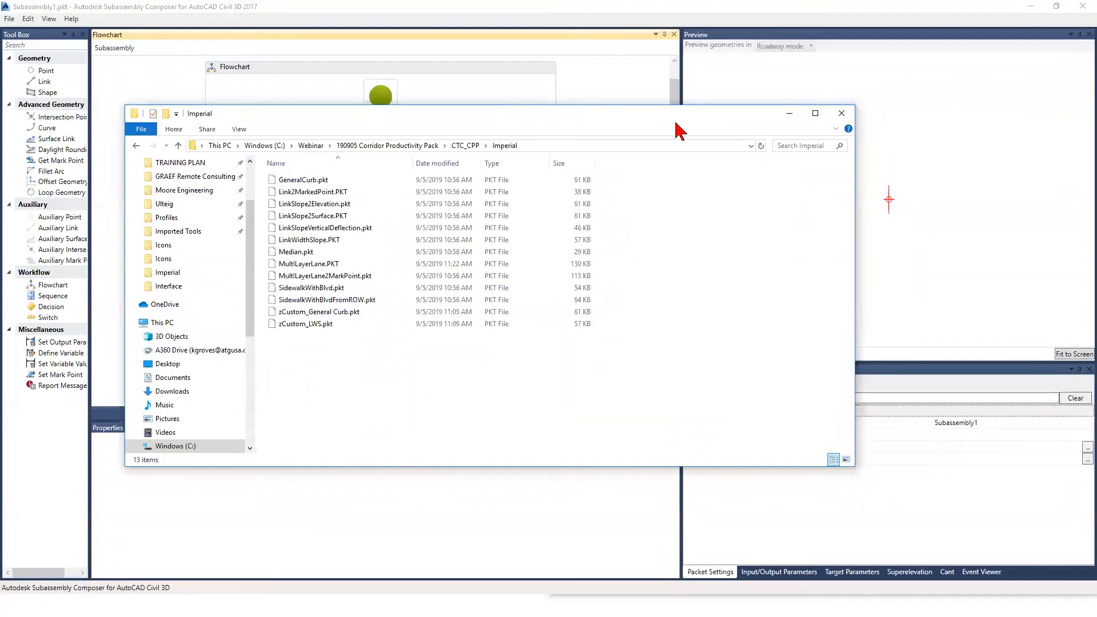
pyautogui.moveTo(676, 123); pyautogui.dragTo(1056, 192)
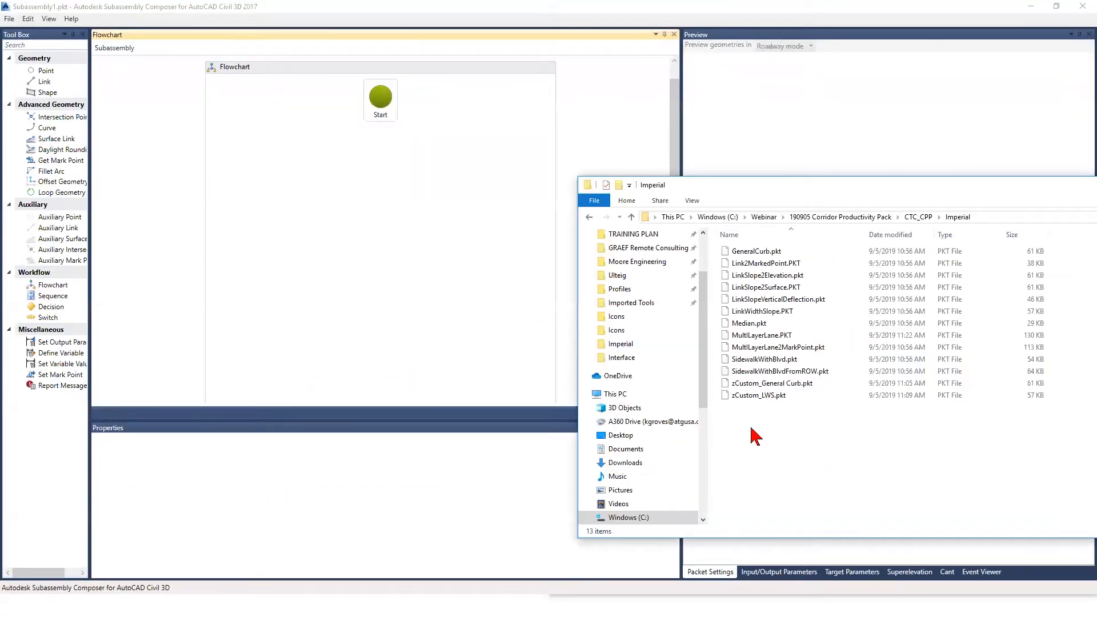
pyautogui.click(776, 386)
pyautogui.keyDown('shift'); pyautogui.click(766, 396); pyautogui.keyUp('shift')
pyautogui.press('Delete')
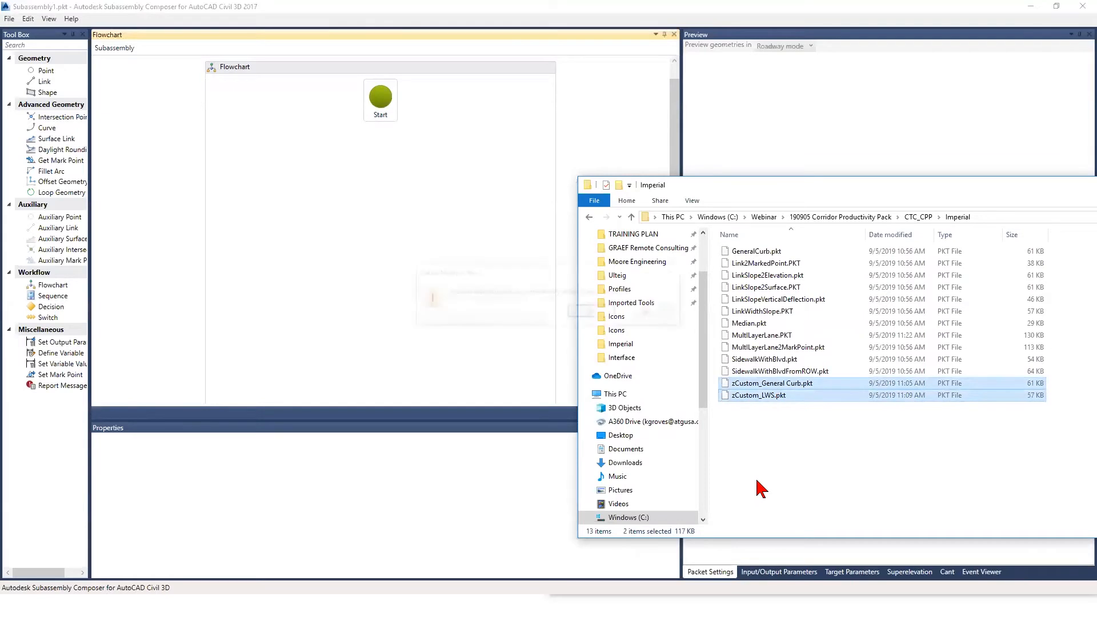
# Open GeneralCurb.pkt in Subassembly Composer and save a copy as zCustomCurb in the Imperial folder.
pyautogui.click(10, 18)
pyautogui.click(29, 45)
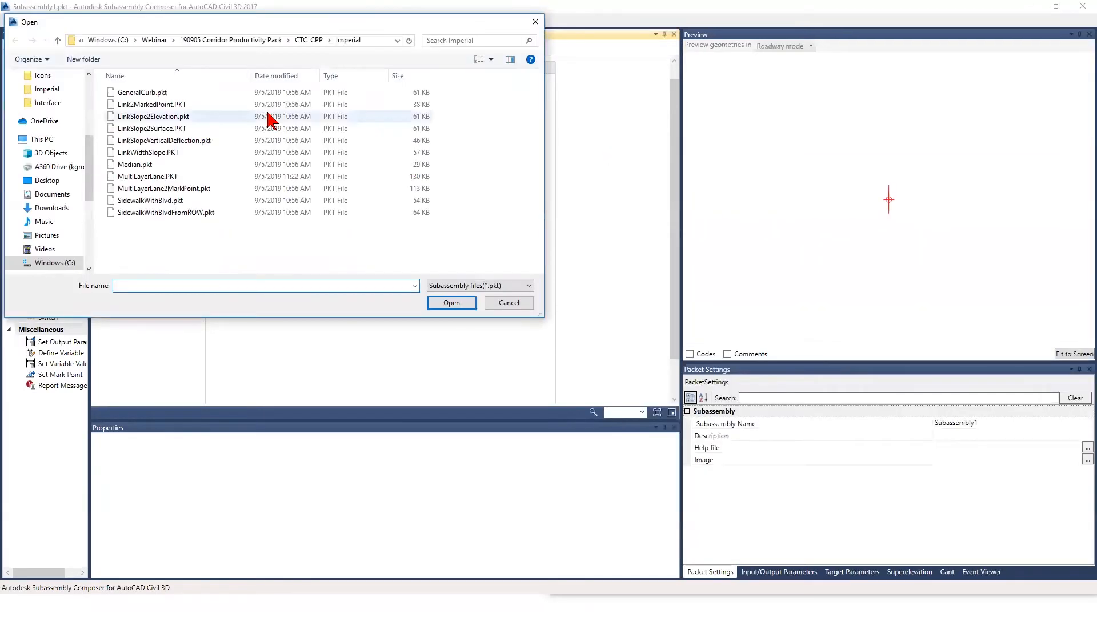
pyautogui.click(190, 94)
pyautogui.click(449, 305)
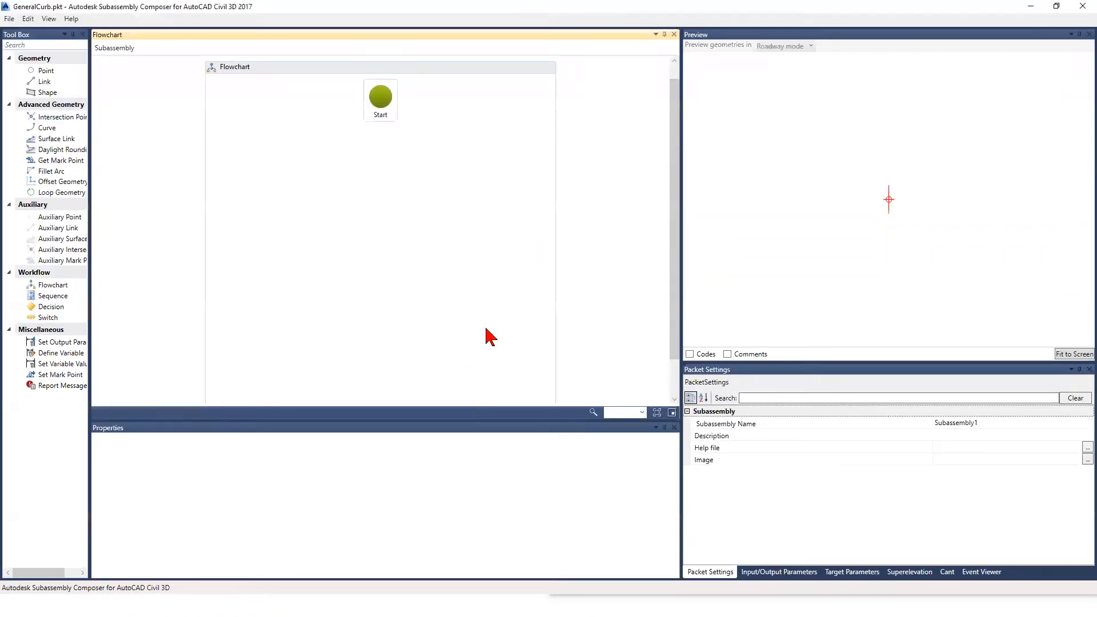
pyautogui.click(9, 19)
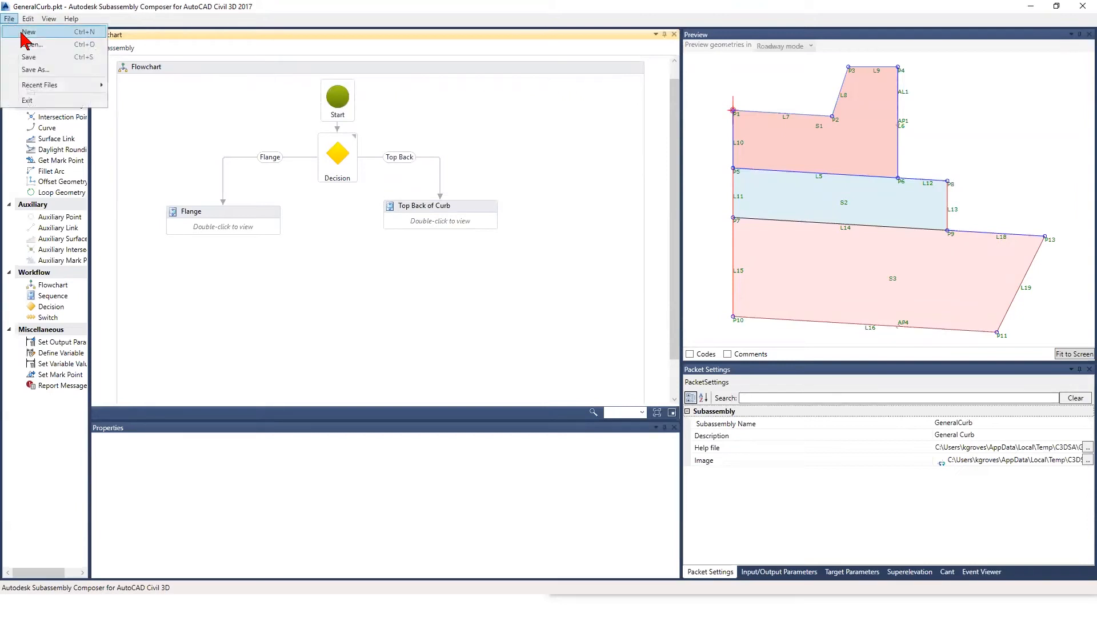
pyautogui.click(43, 70)
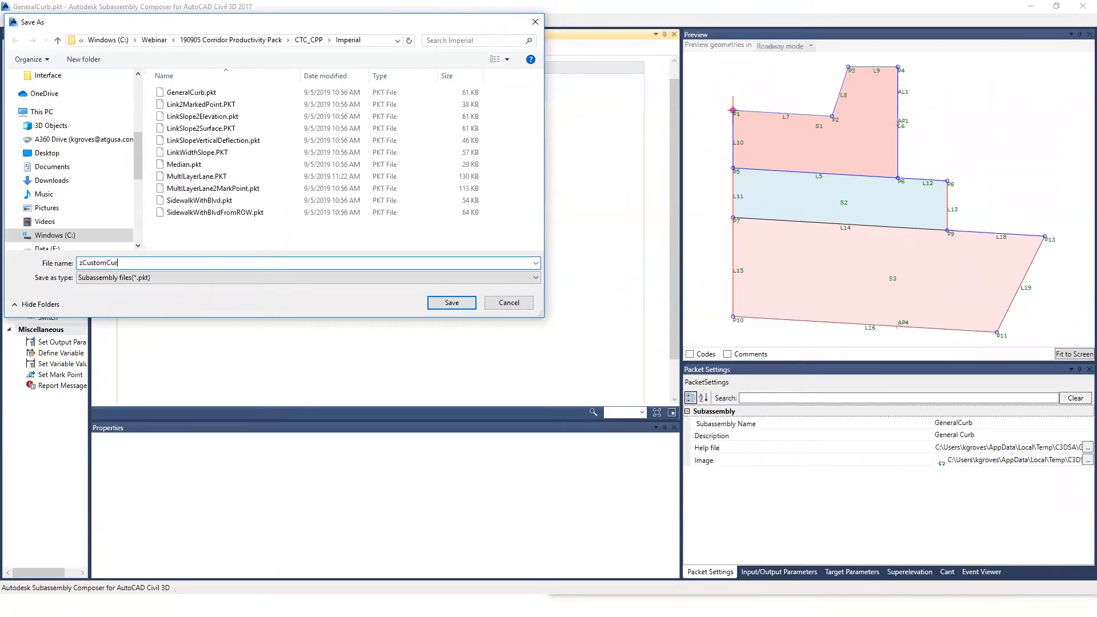
pyautogui.press('Return')
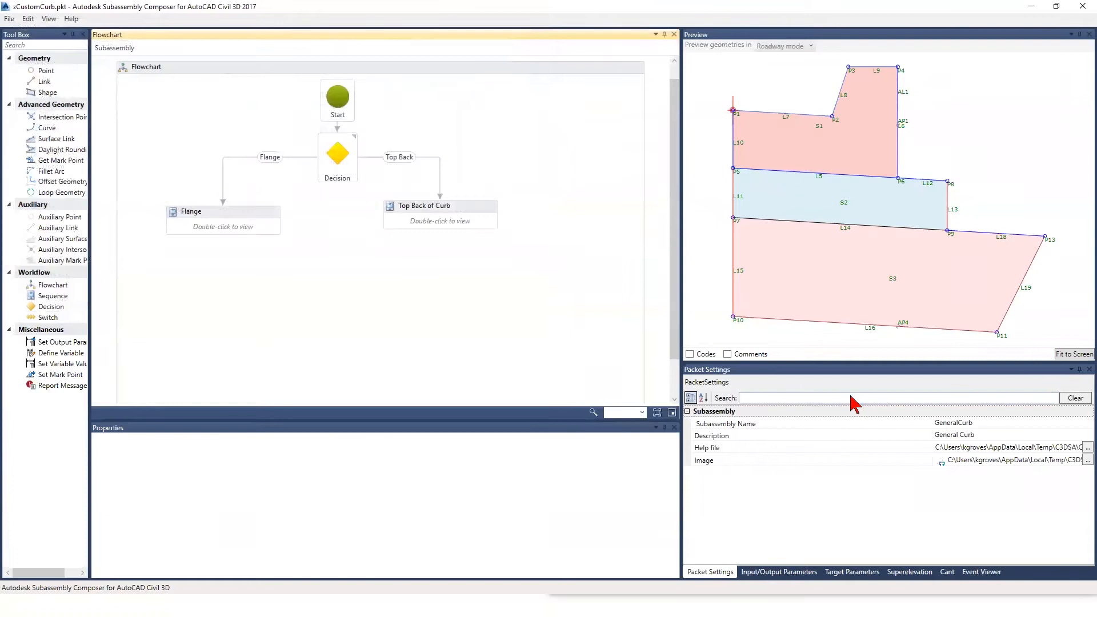
# Rename the subassembly to zCustomCurb in its packet settings.
pyautogui.click(984, 426)
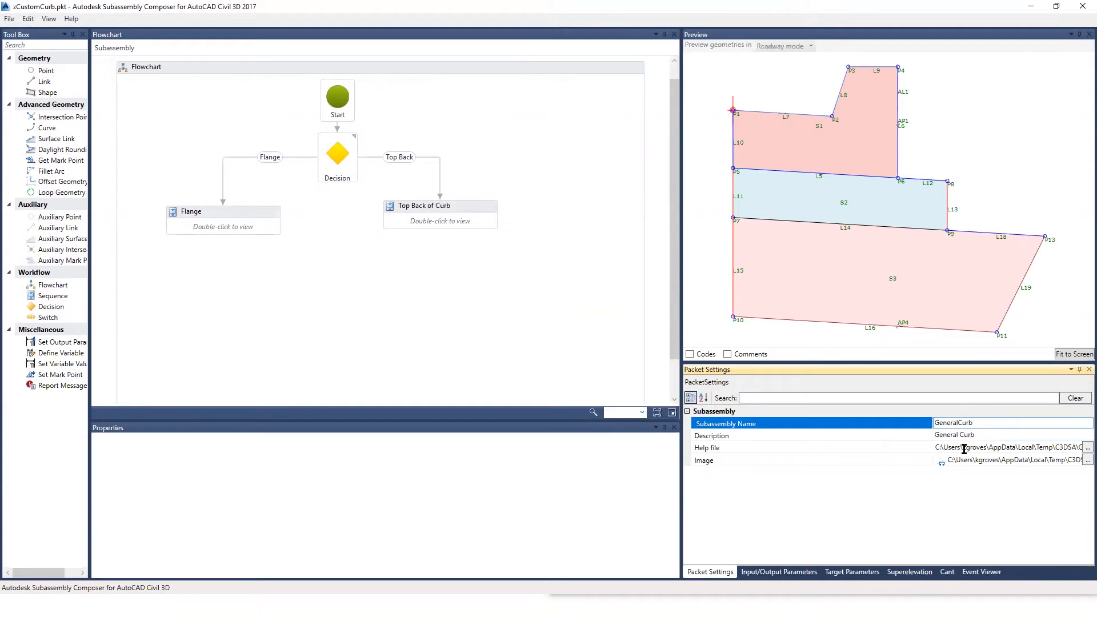
pyautogui.write('zCustom')
pyautogui.press('Delete')
pyautogui.press('Delete')
pyautogui.press('Delete')
pyautogui.press('Delete')
pyautogui.click(898, 329)
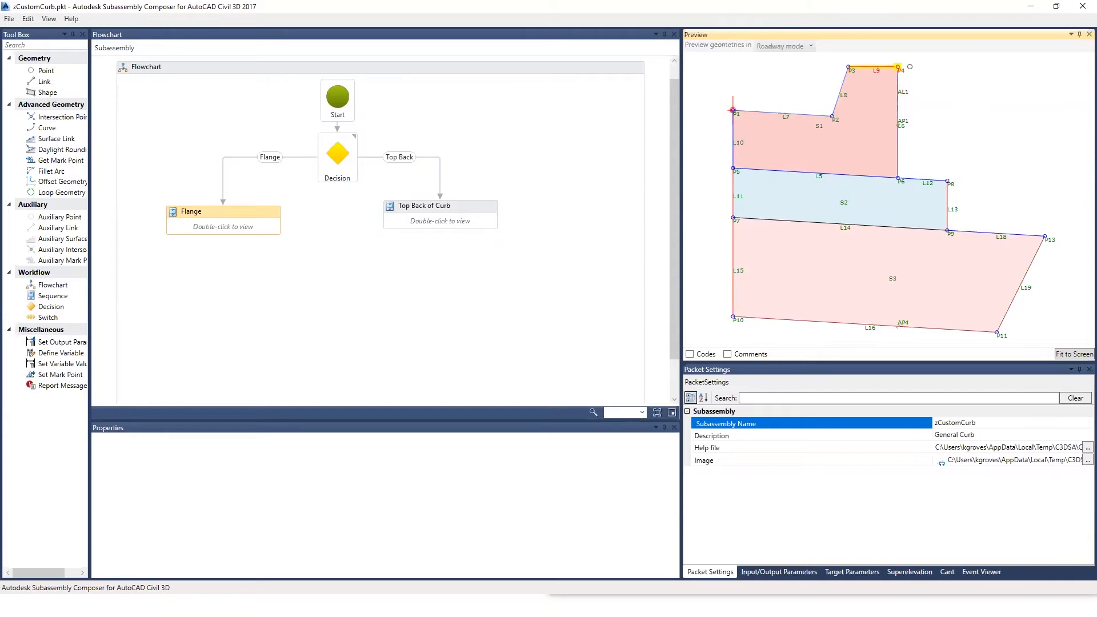
# In the Curb sequence of the Flange branch, set the point code of P4 to "TBC".
pyautogui.click(231, 224)
pyautogui.click(238, 226)
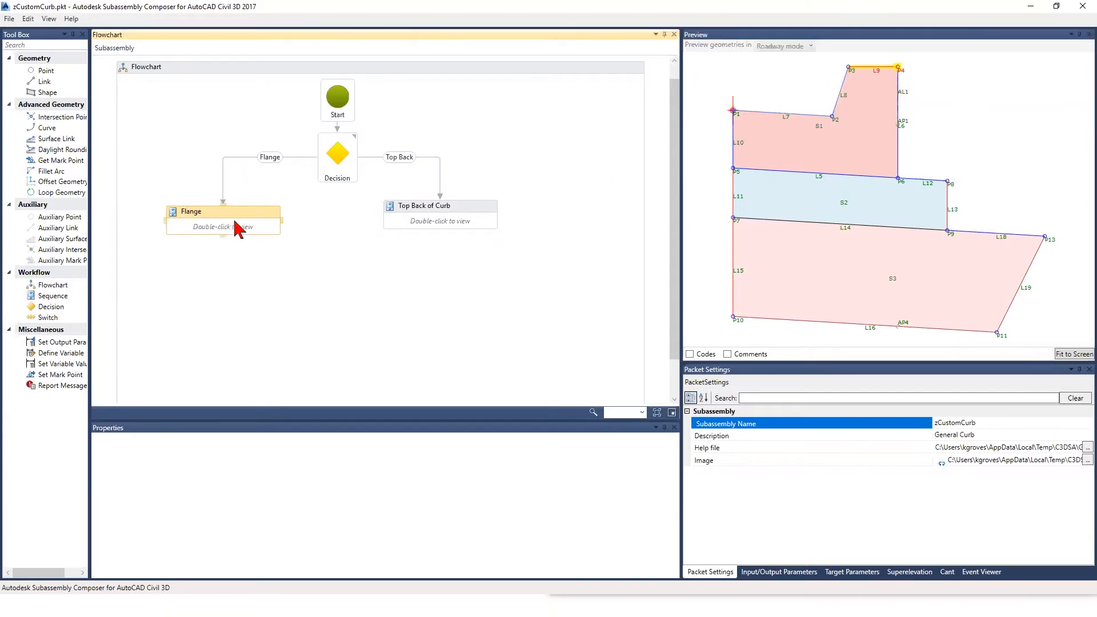
pyautogui.doubleClick(238, 226)
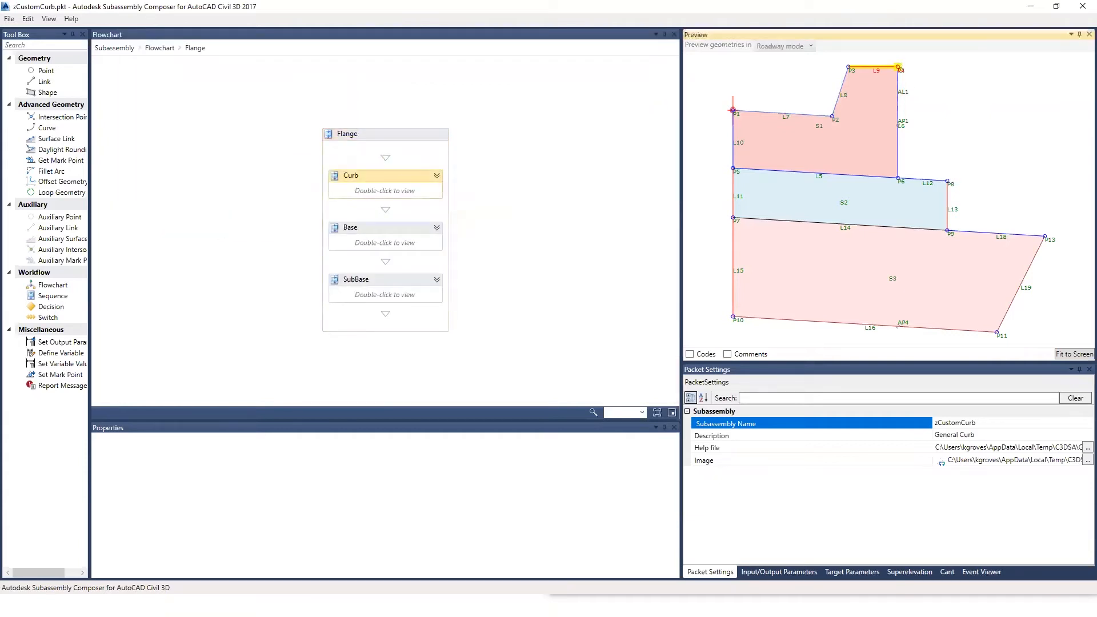
pyautogui.doubleClick(385, 187)
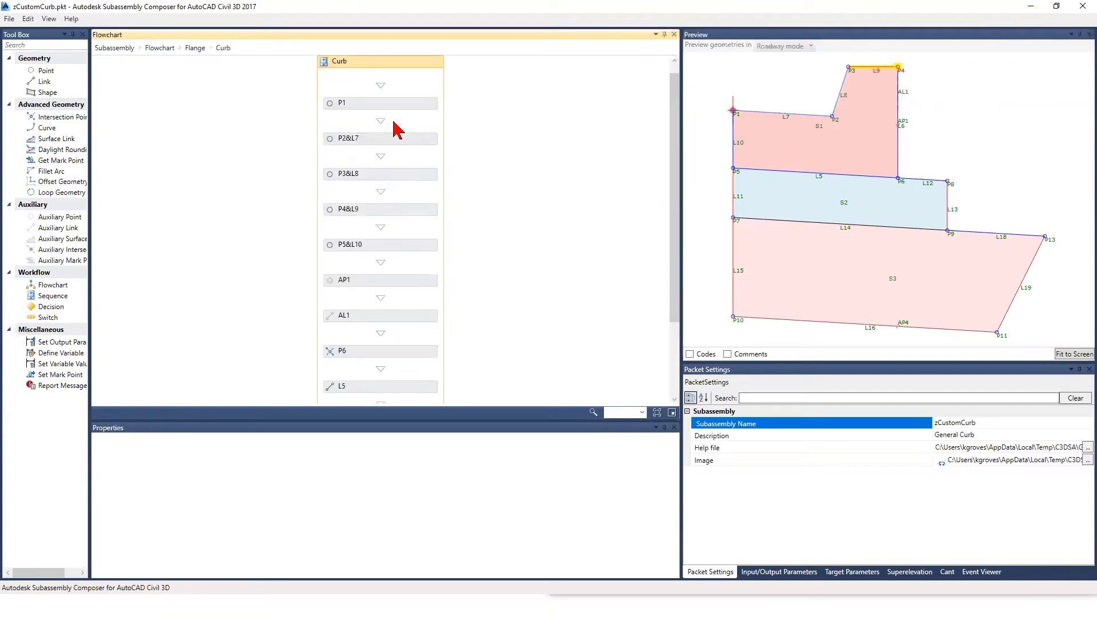
pyautogui.click(887, 68)
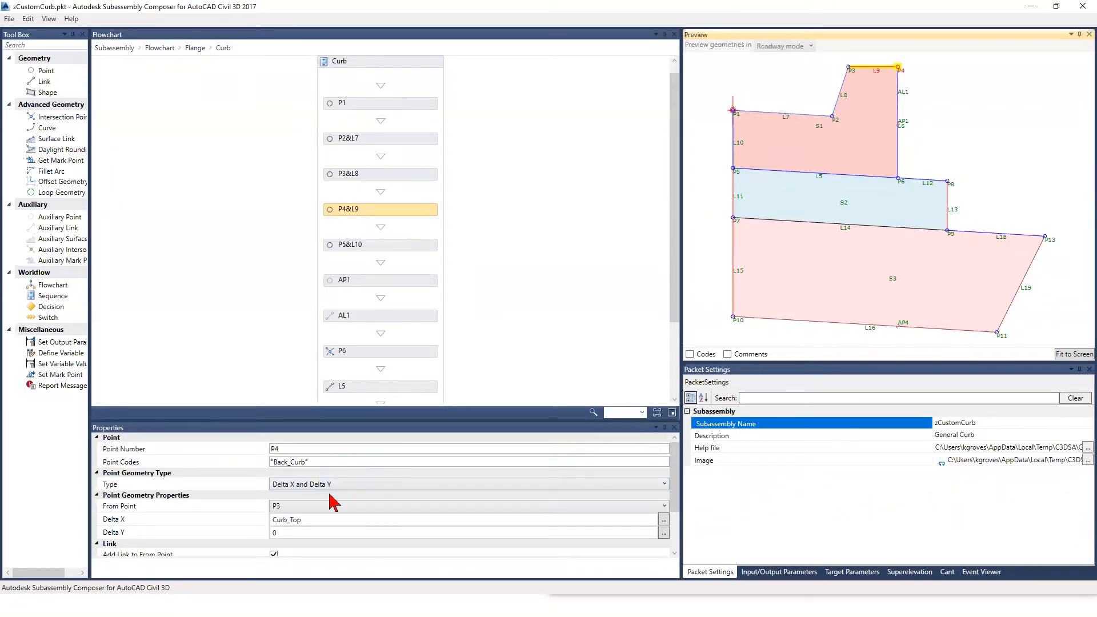
pyautogui.click(332, 463)
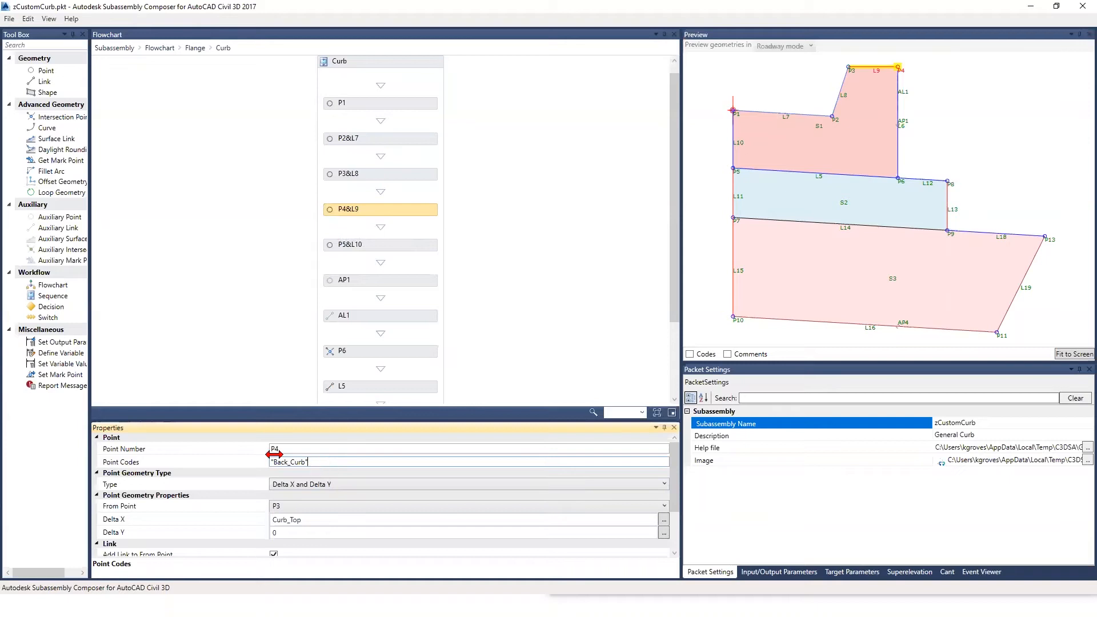
pyautogui.moveTo(272, 461); pyautogui.dragTo(304, 462)
pyautogui.write('TBC')
pyautogui.click(596, 367)
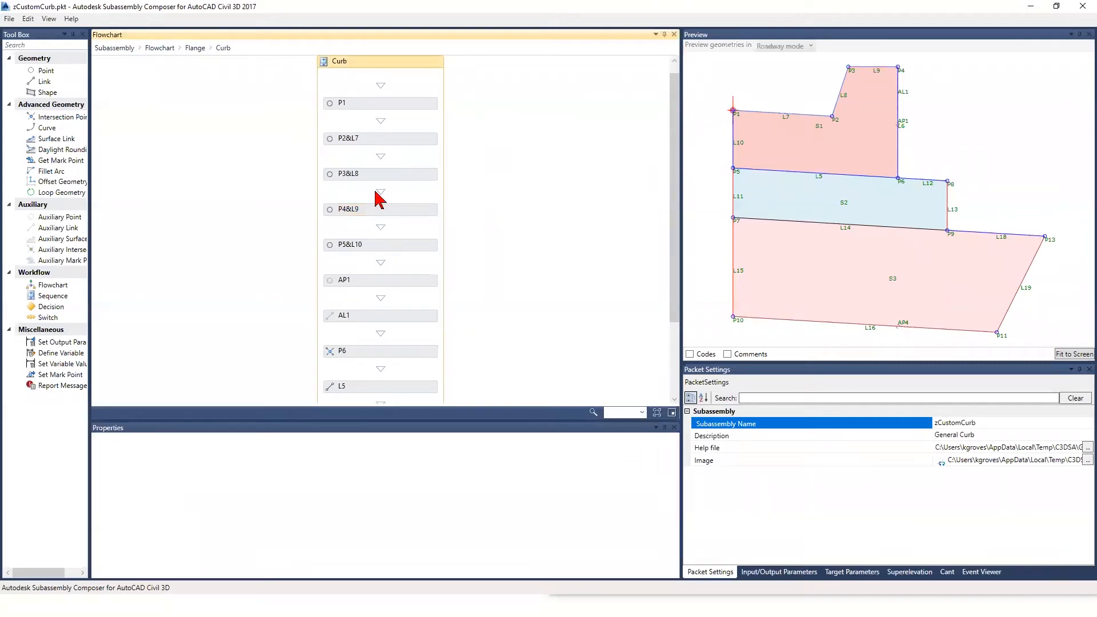
# Check the point code of P4 and the subassembly name in the packet settings.
pyautogui.click(360, 210)
pyautogui.click(751, 520)
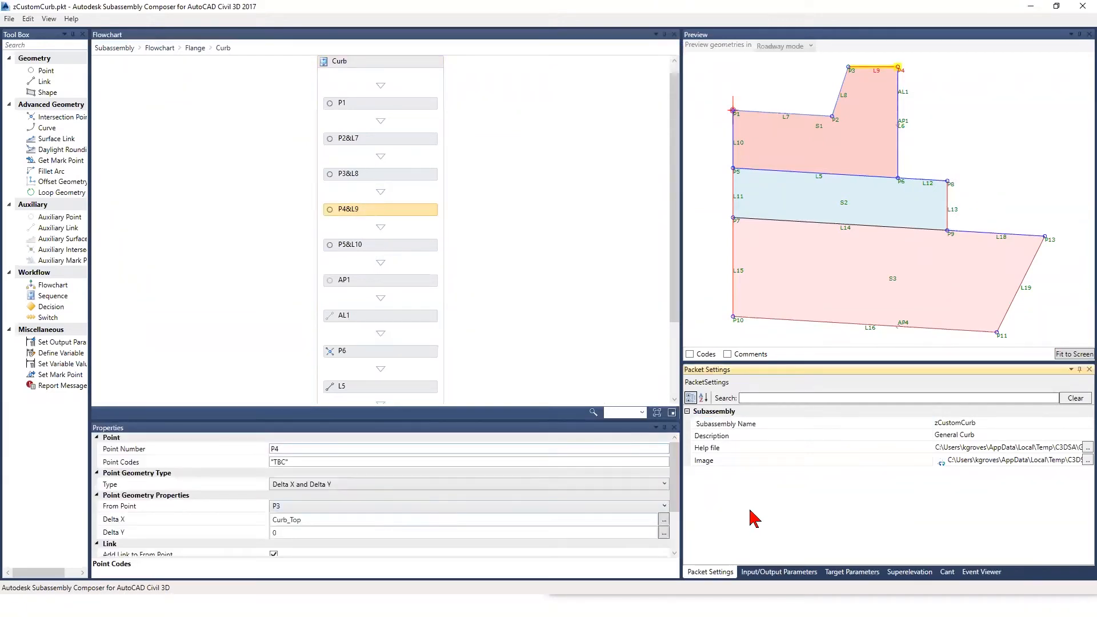
pyautogui.click(972, 424)
pyautogui.click(989, 425)
pyautogui.moveTo(990, 425); pyautogui.dragTo(935, 424)
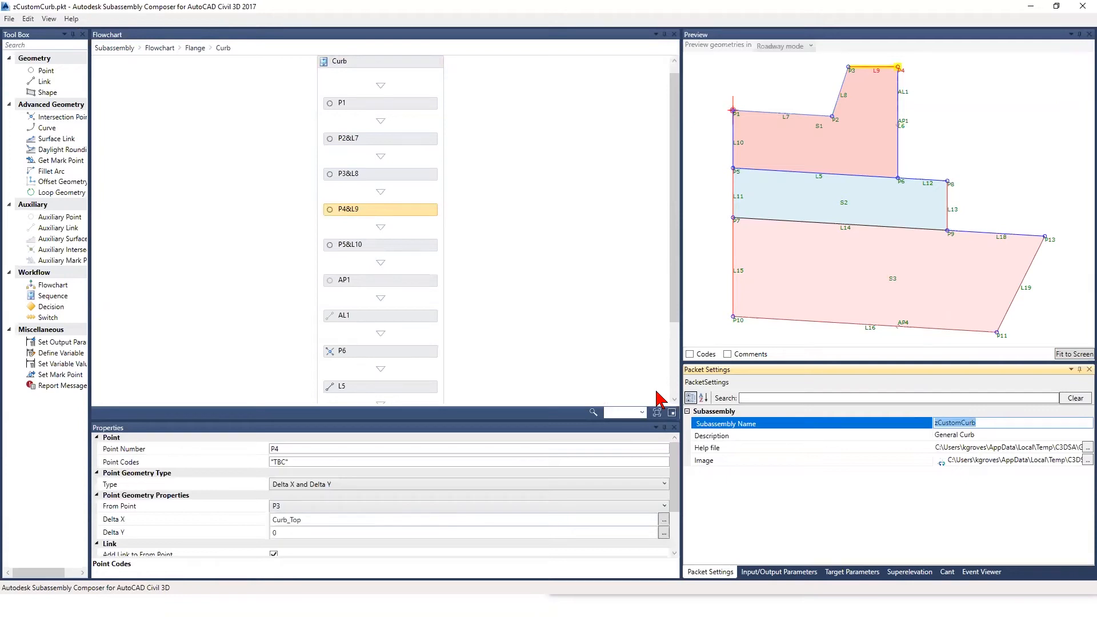
# Open LinkWidthSlope.PKT from the Imperial folder.
pyautogui.click(9, 18)
pyautogui.click(31, 44)
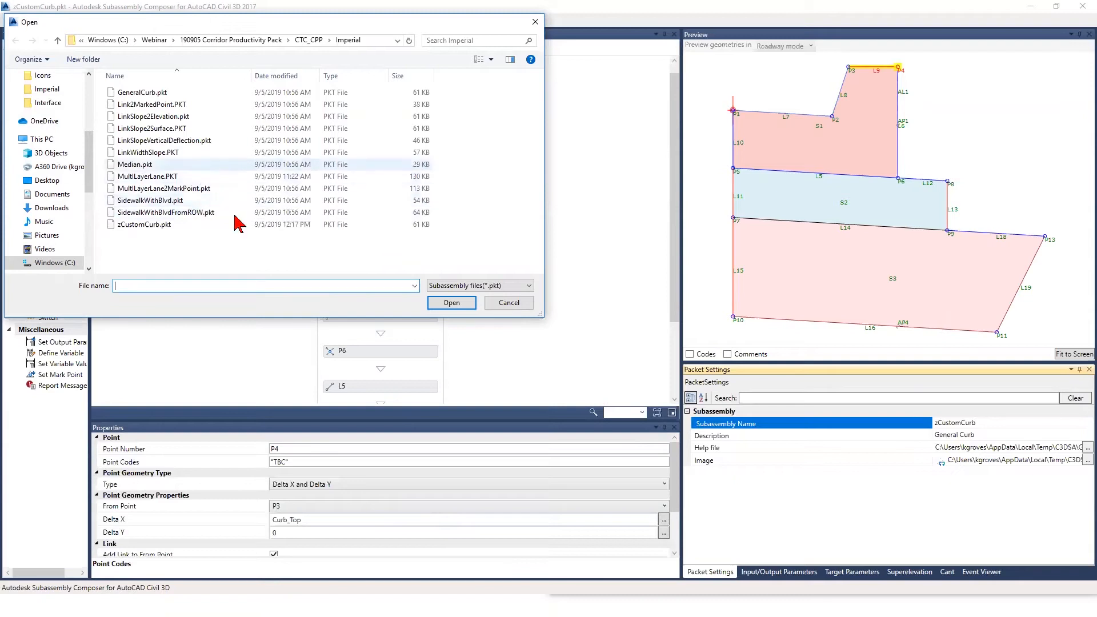
pyautogui.click(200, 128)
pyautogui.click(206, 152)
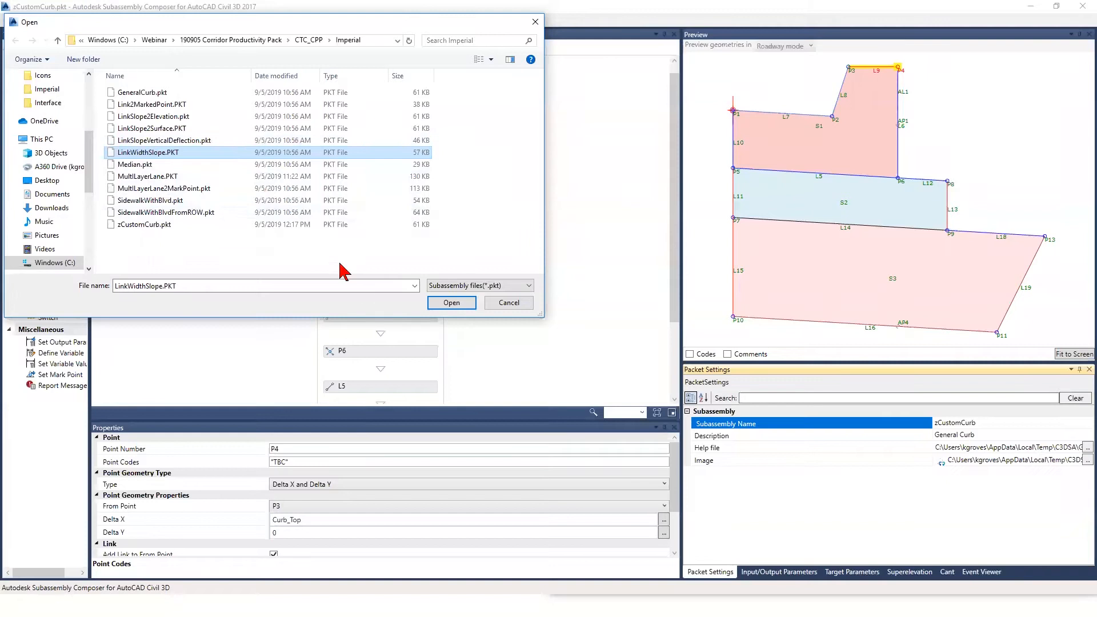
pyautogui.click(451, 302)
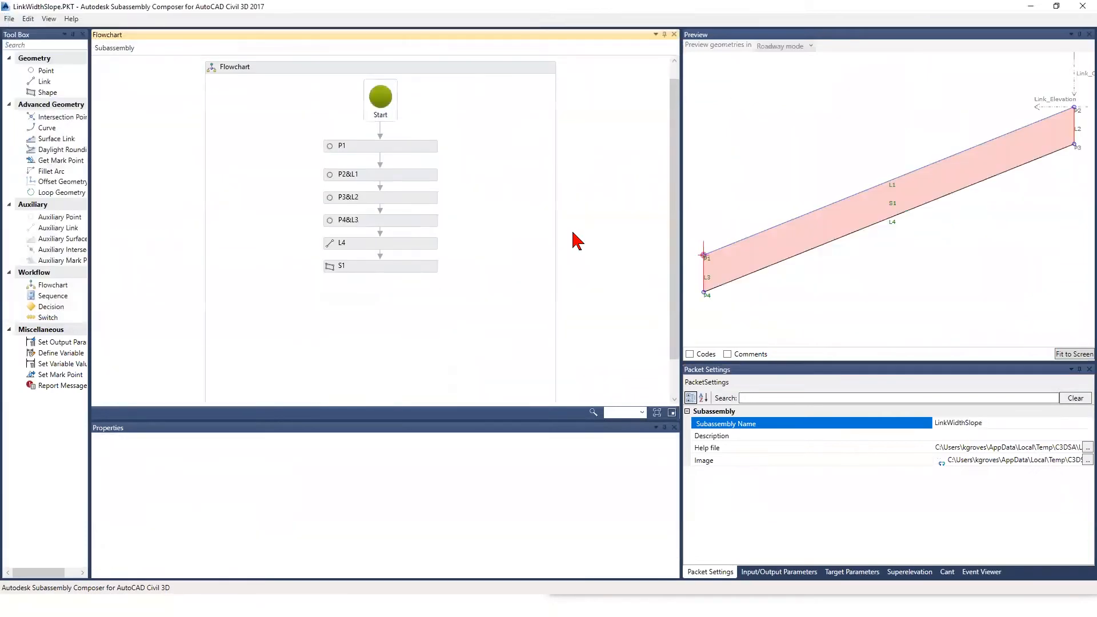
# Save a copy of the LinkWidthSlope packet as zCustomLWS in the Imperial folder.
pyautogui.click(10, 18)
pyautogui.moveTo(26, 18)
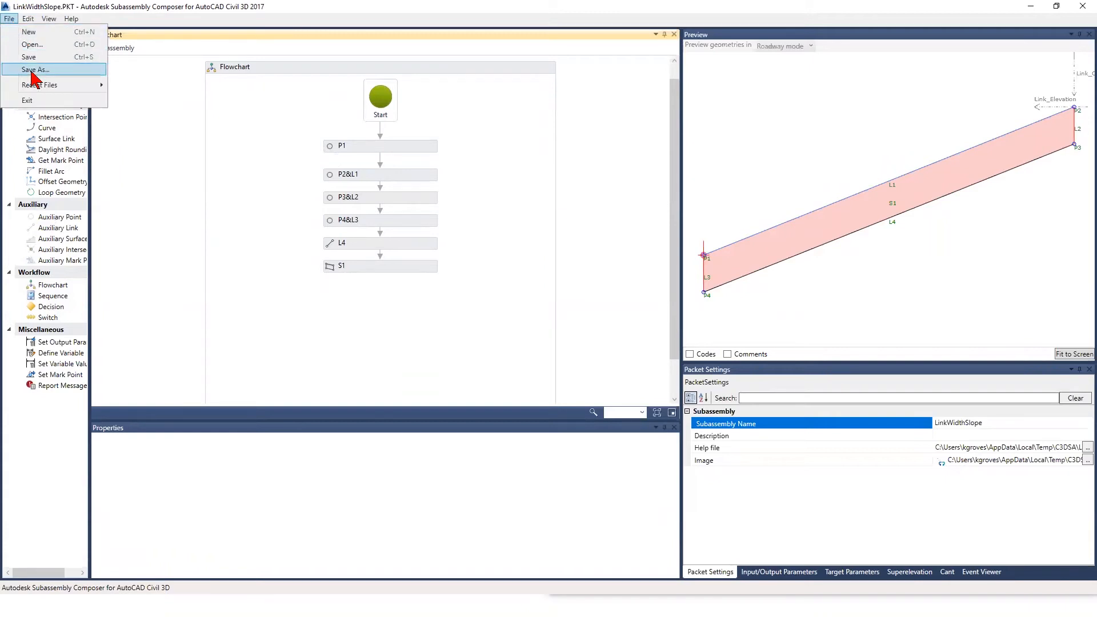
pyautogui.click(33, 70)
pyautogui.write('zCustomLWS')
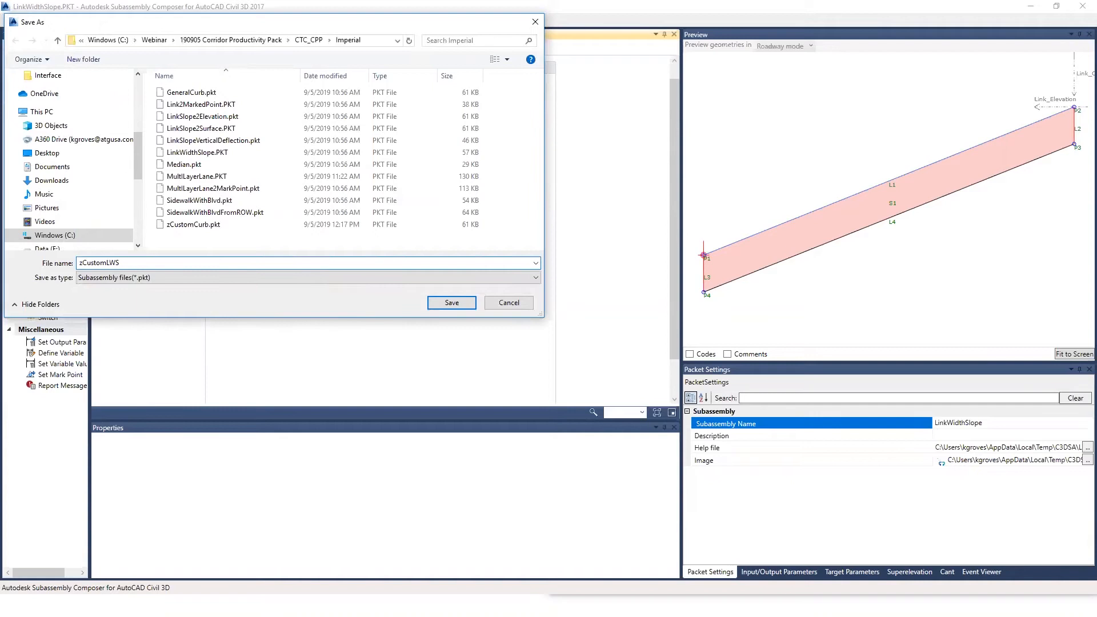
pyautogui.click(432, 303)
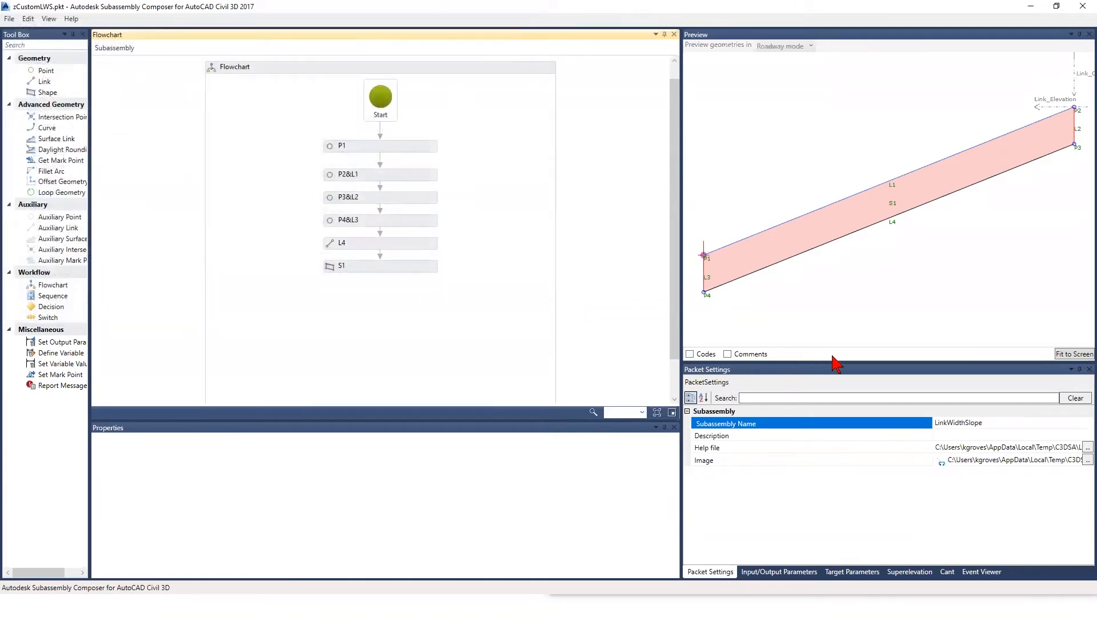
# Check which parameter drives the shape code of S1, and set the default value of the Shape_Code input parameter to Sod.
pyautogui.click(826, 230)
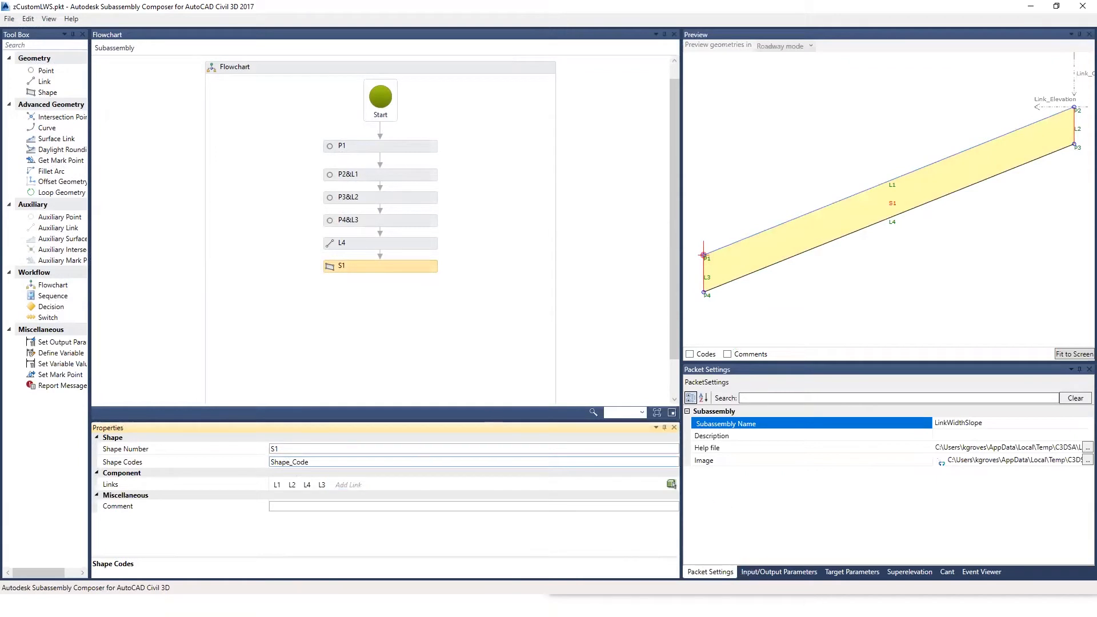
pyautogui.click(799, 572)
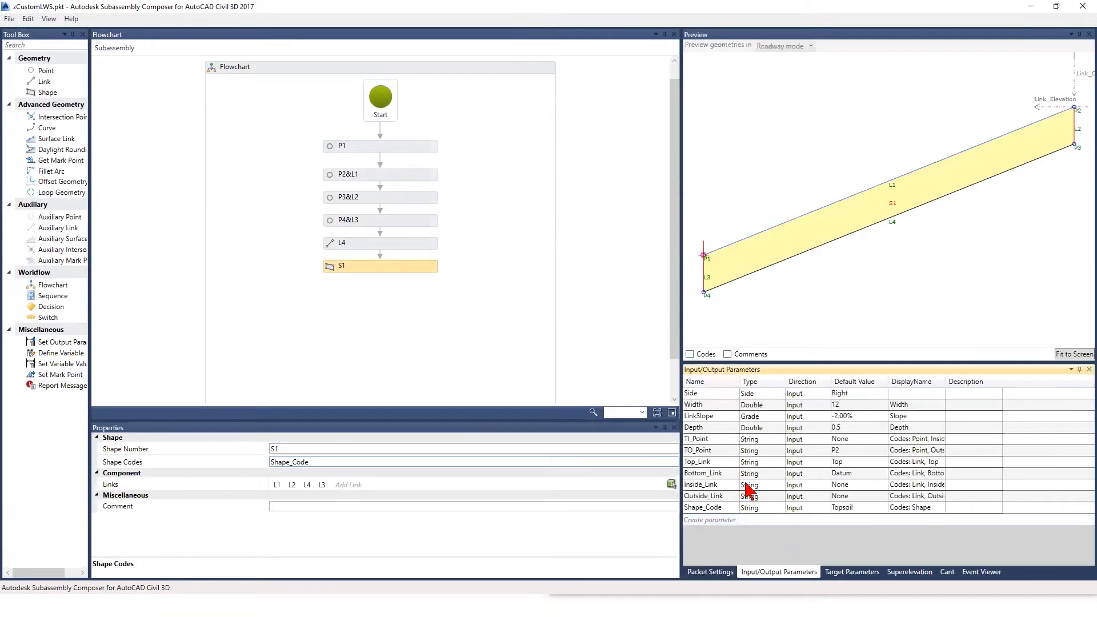
pyautogui.click(845, 509)
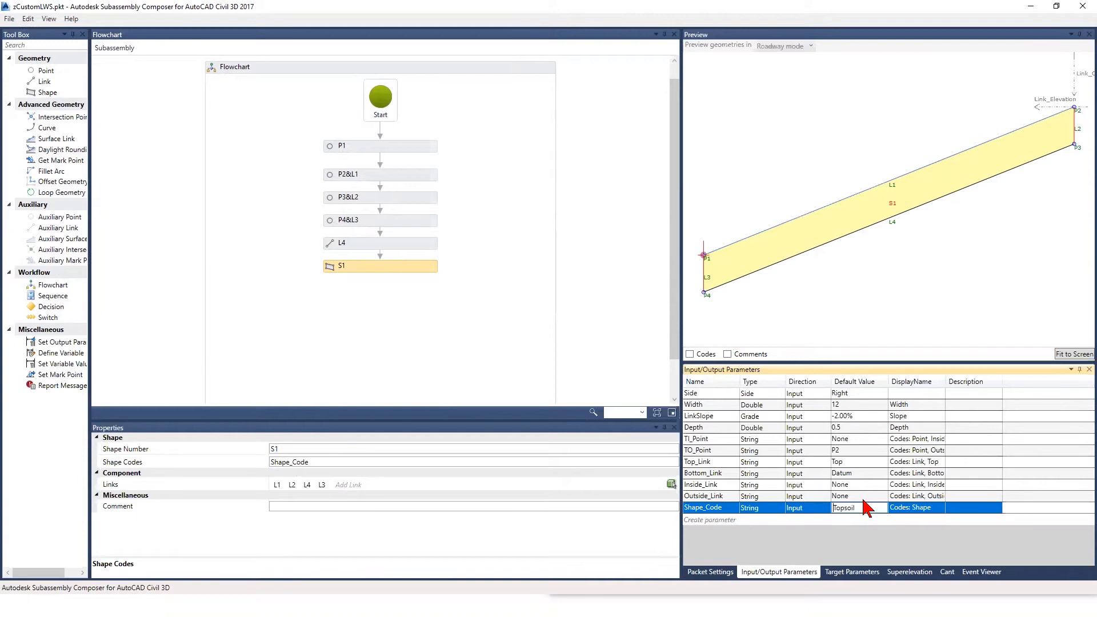
pyautogui.click(866, 508)
pyautogui.click(322, 462)
pyautogui.moveTo(321, 462); pyautogui.dragTo(269, 460)
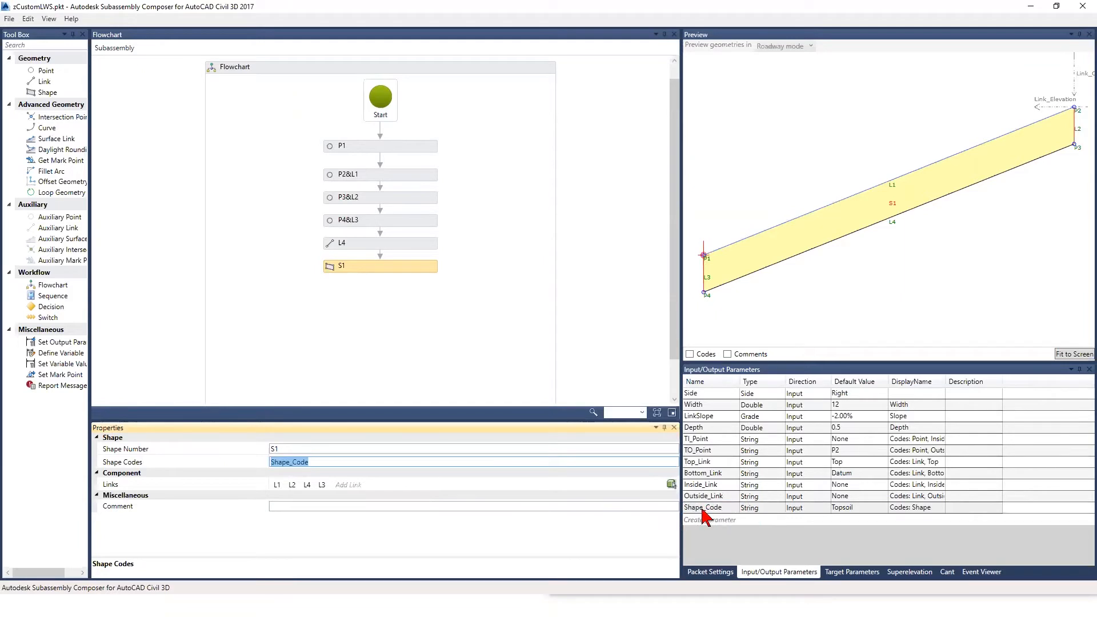
pyautogui.click(846, 509)
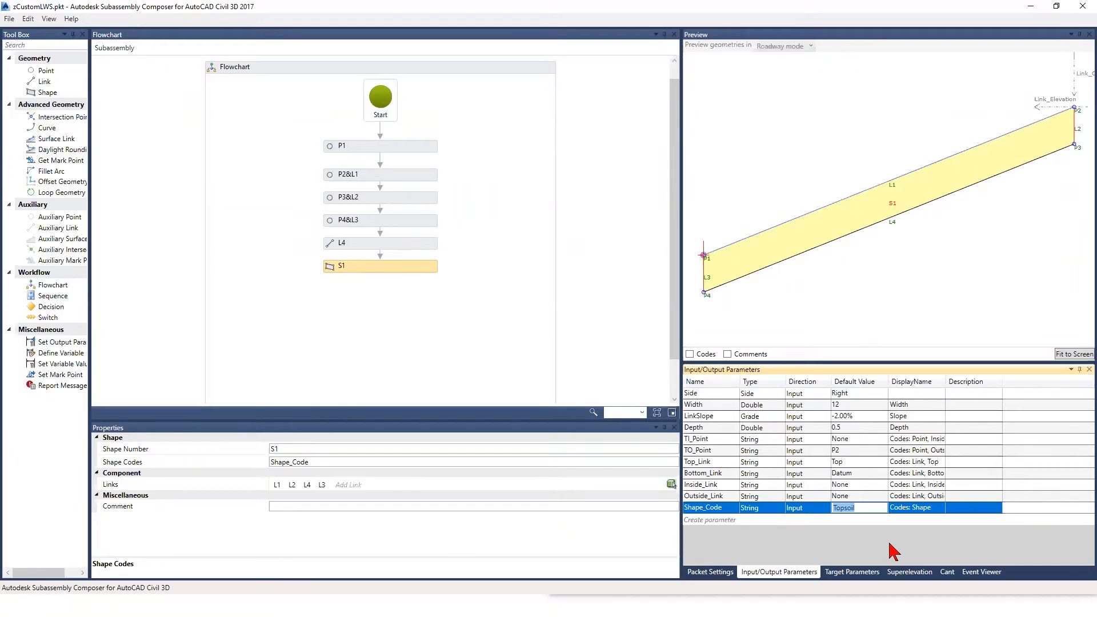
pyautogui.write('Sod')
# Rename the subassembly to zCustomLWS in its packet settings.
pyautogui.click(712, 573)
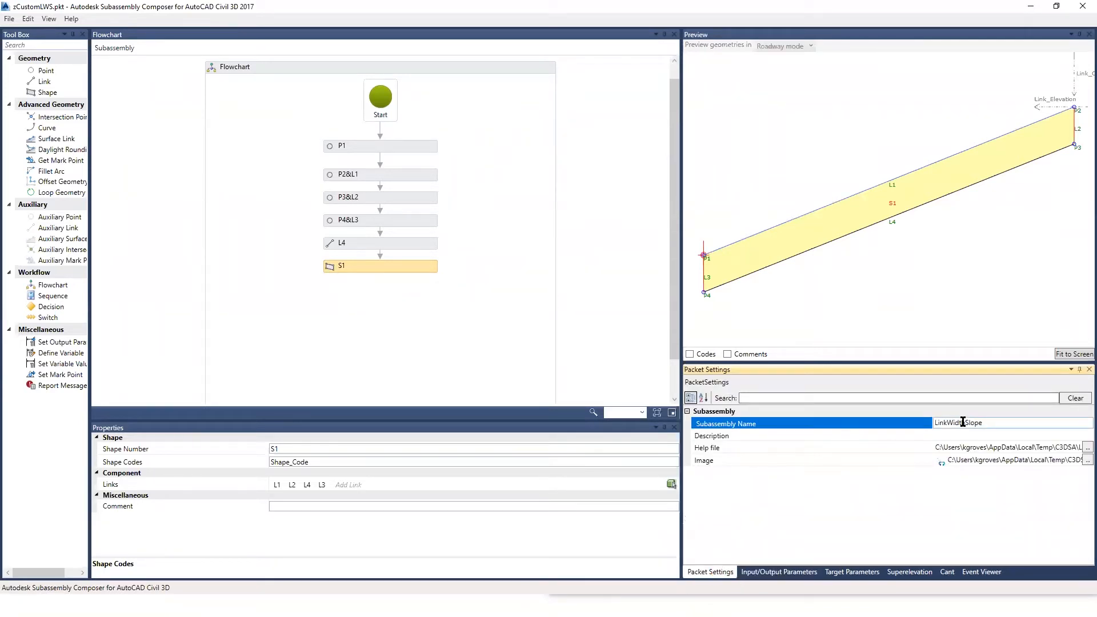
pyautogui.moveTo(989, 424); pyautogui.dragTo(907, 424)
pyautogui.write('z')
pyautogui.click(974, 521)
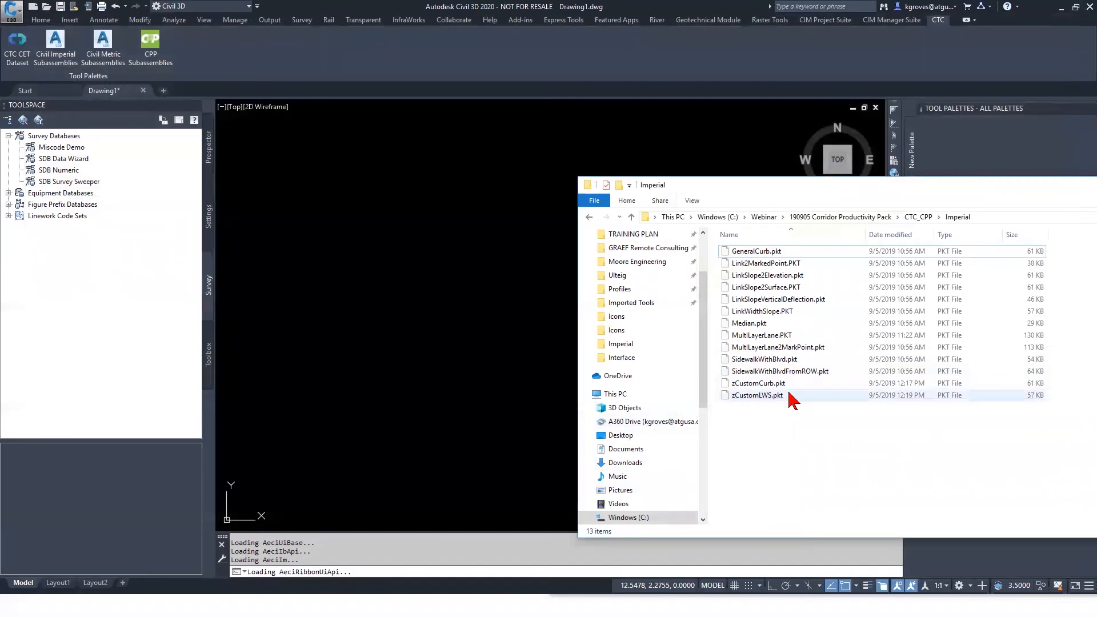
# Check the zCustomCurb.pkt and zCustomLWS.pkt files in the Imperial folder, and return to the drawing in Civil 3D.
pyautogui.click(790, 384)
pyautogui.keyDown('ctrl'); pyautogui.click(789, 395); pyautogui.keyUp('ctrl')
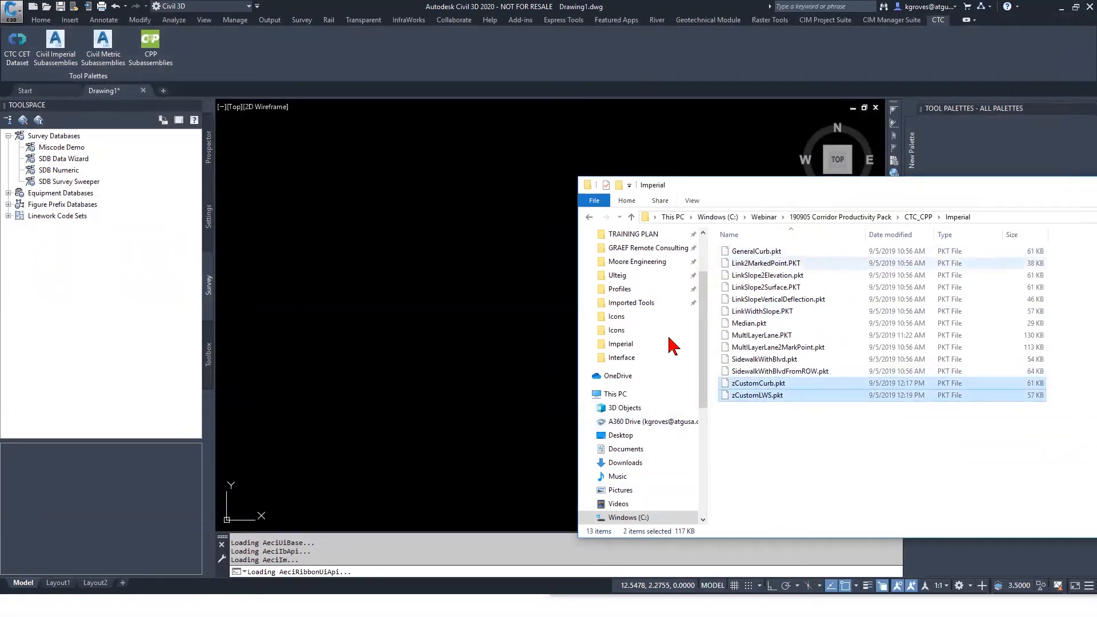
pyautogui.click(517, 444)
pyautogui.click(706, 118)
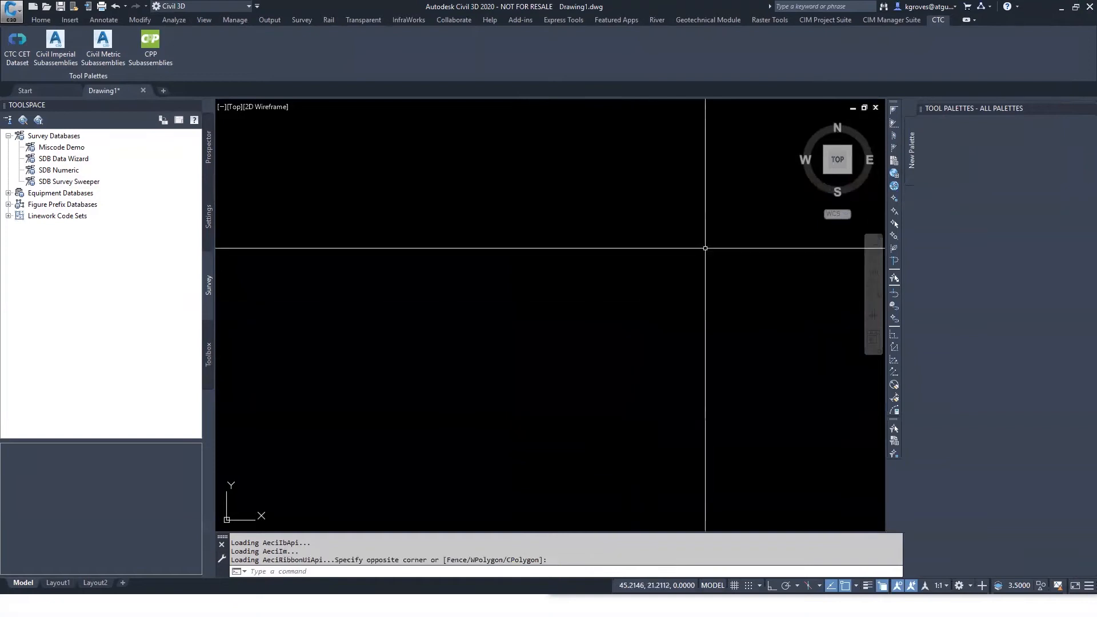
# Create a tool palette named CPP-Imperial and delete the empty New Palette.
pyautogui.rightClick(912, 152)
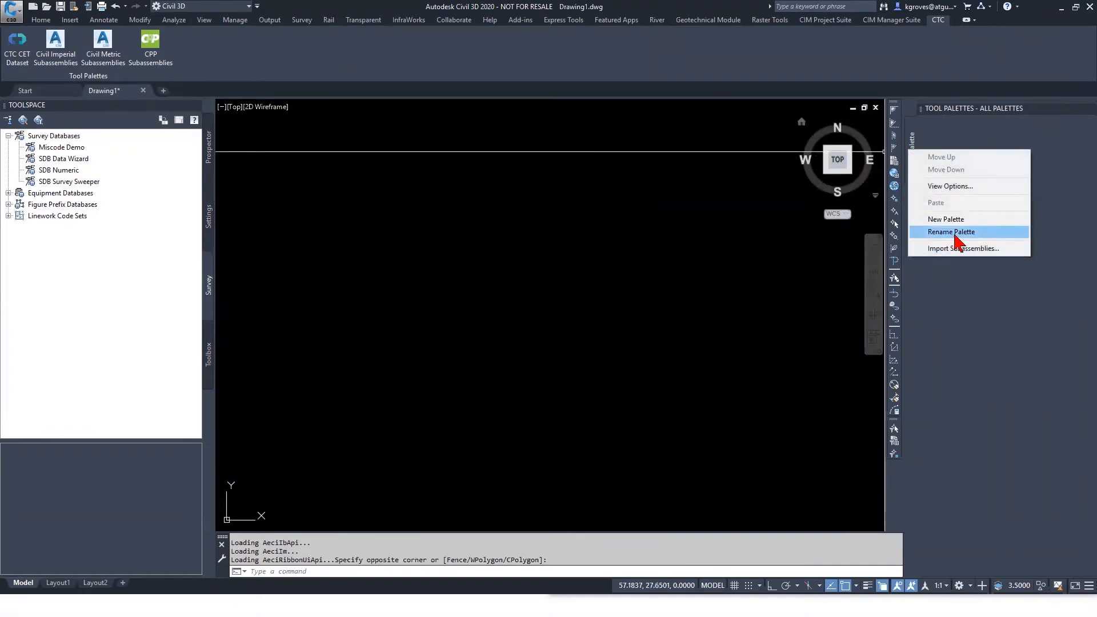
pyautogui.click(928, 220)
pyautogui.write('CPP-Imperial')
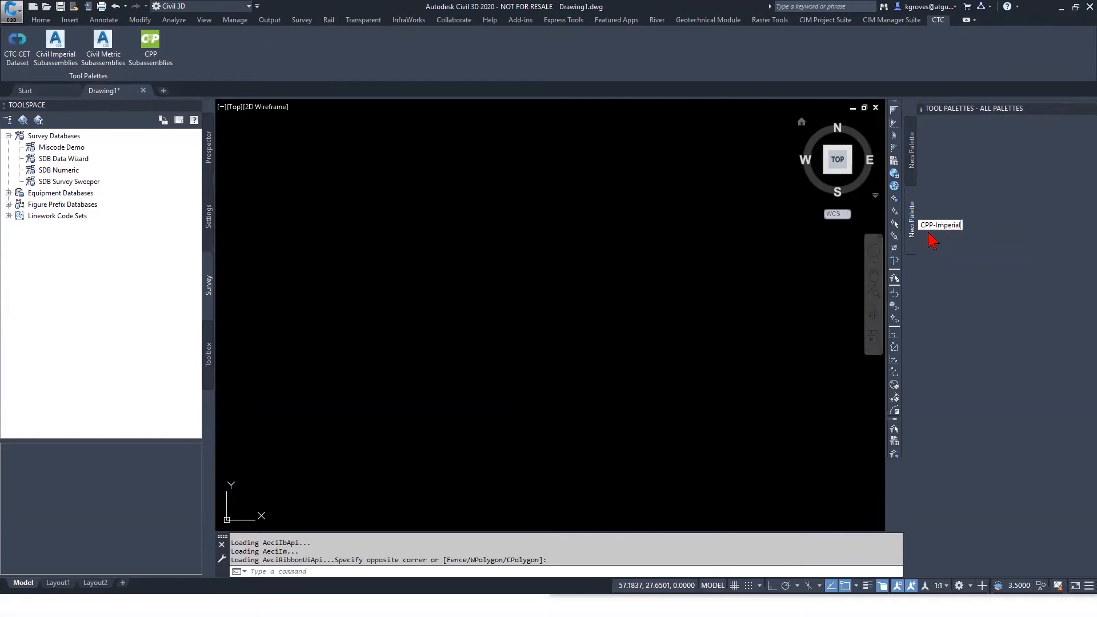
pyautogui.press('Return')
pyautogui.rightClick(914, 155)
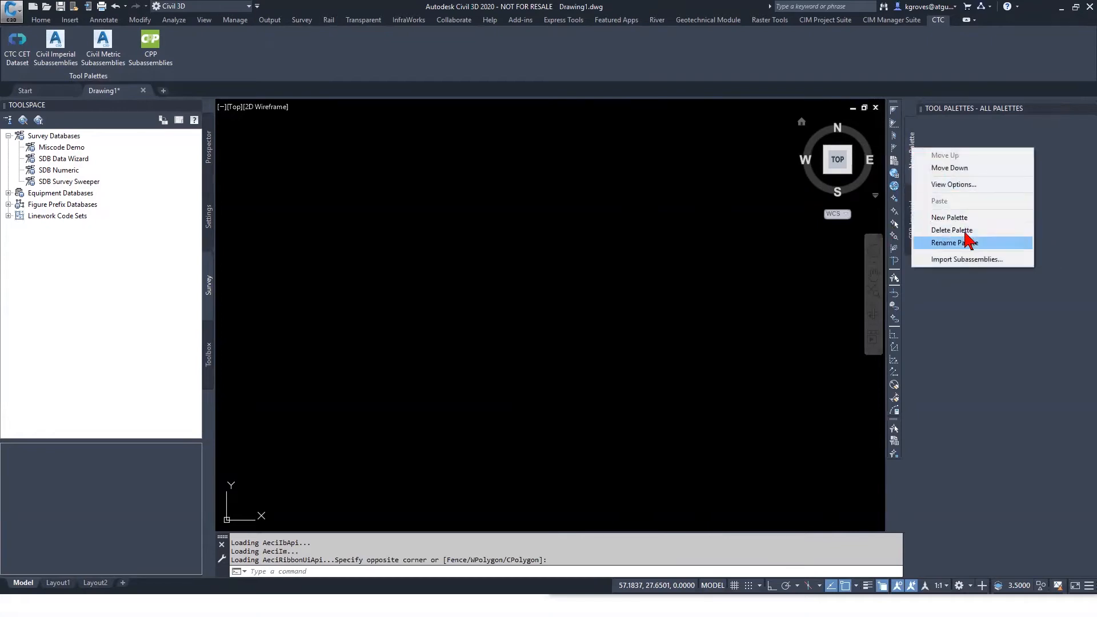
pyautogui.click(960, 234)
pyautogui.click(583, 327)
# Import all the PKT files from the Imperial folder into the CPP-Imperial tool palette.
pyautogui.rightClick(913, 150)
pyautogui.click(980, 241)
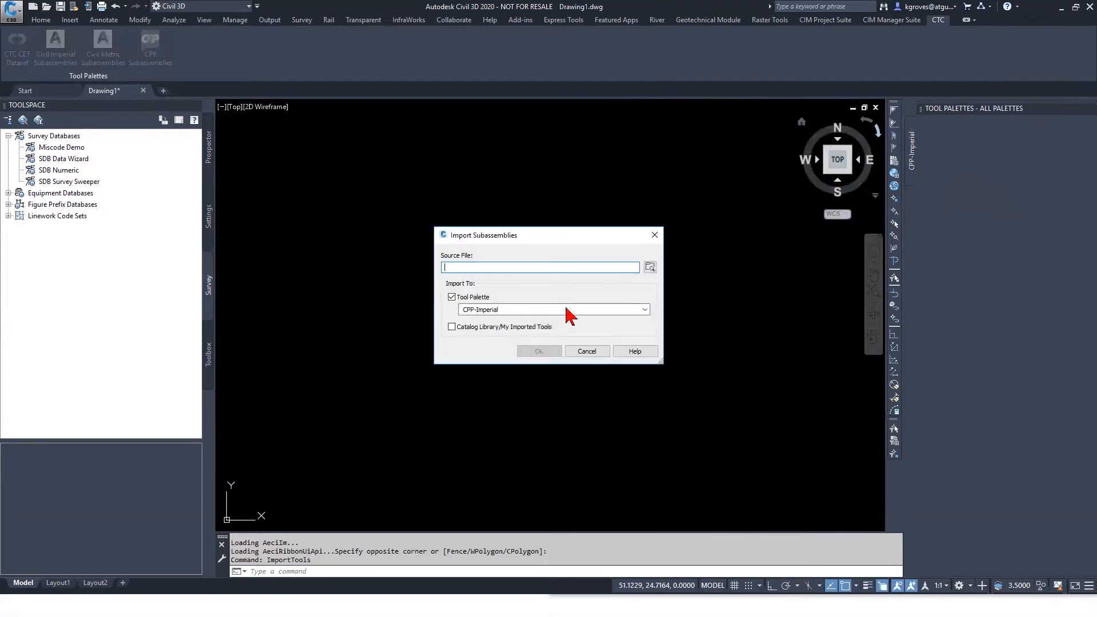
pyautogui.click(650, 268)
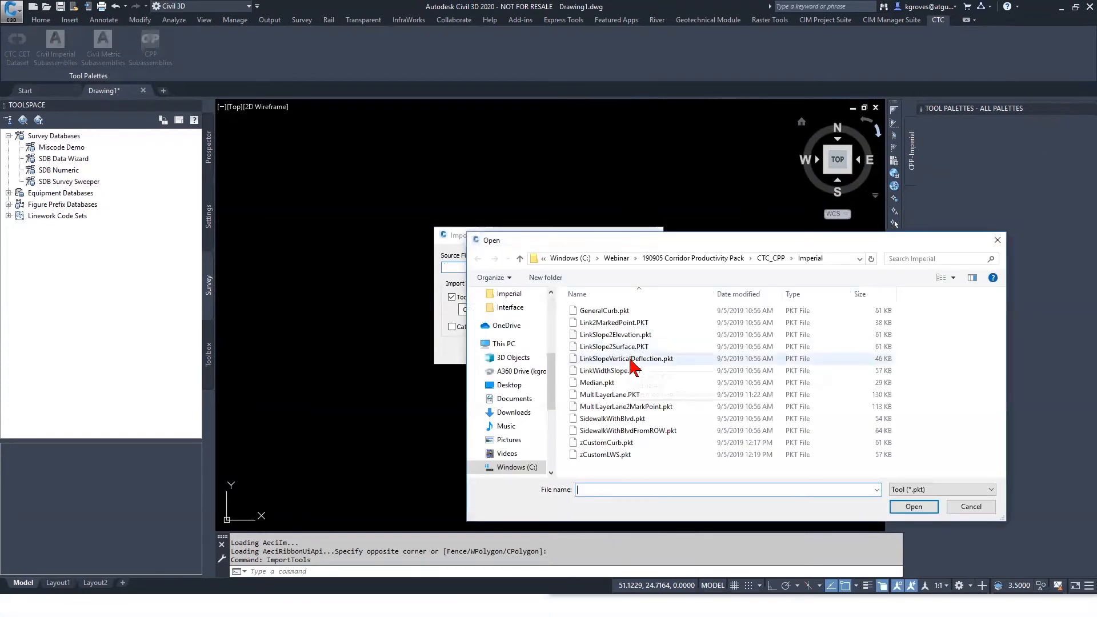
pyautogui.click(626, 358)
pyautogui.hotkey('ctrl', 'a')
pyautogui.click(913, 507)
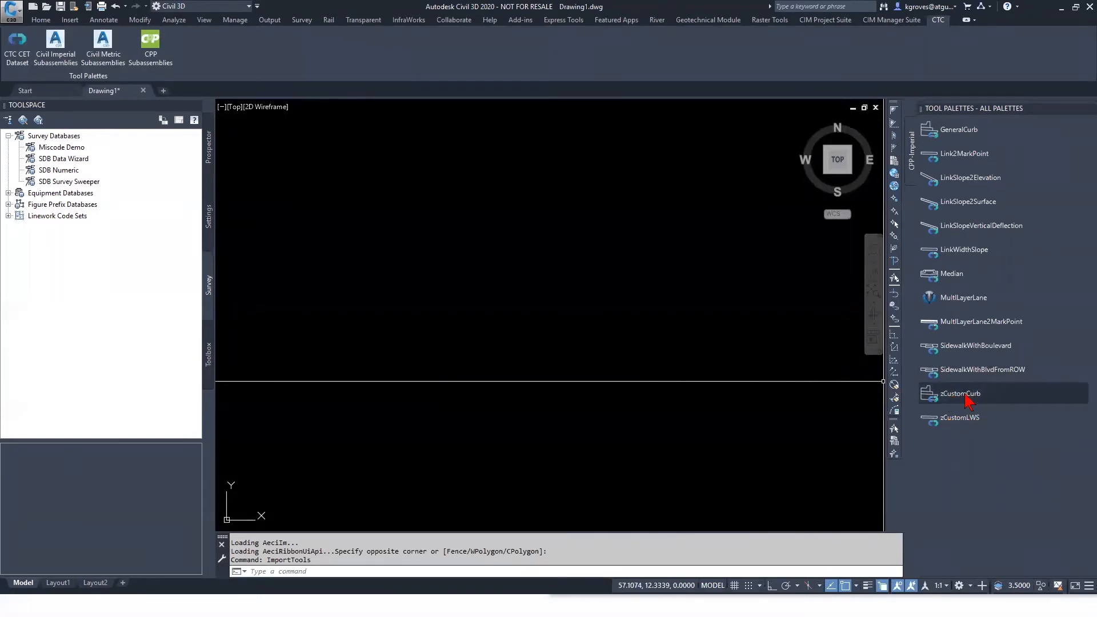
# Open the recent drawing CPP Webinar 190905.
pyautogui.click(25, 91)
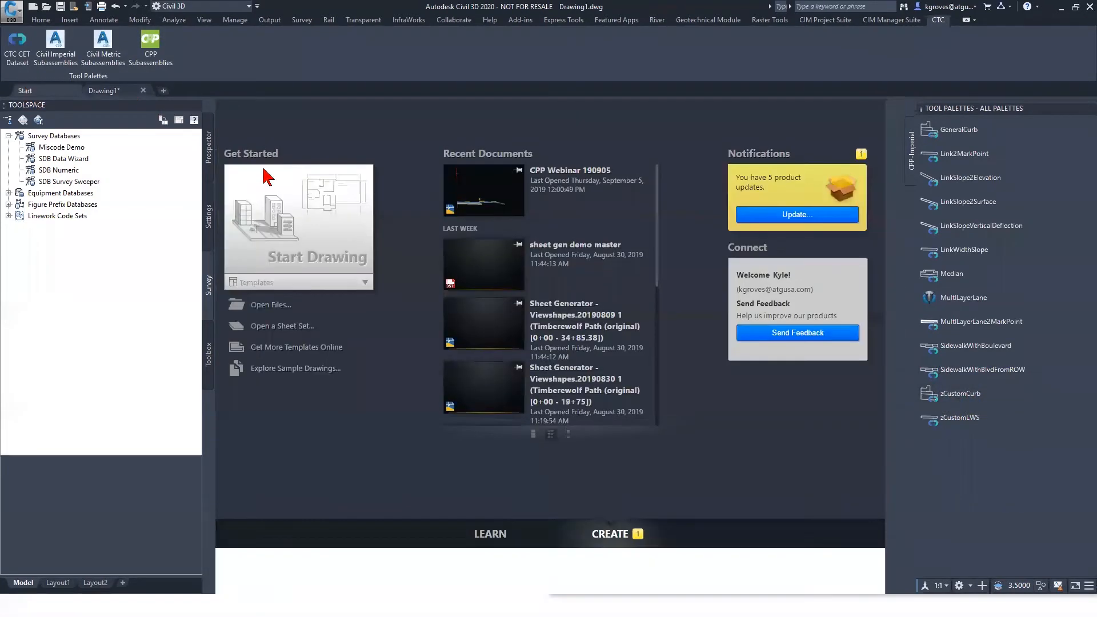
pyautogui.click(503, 209)
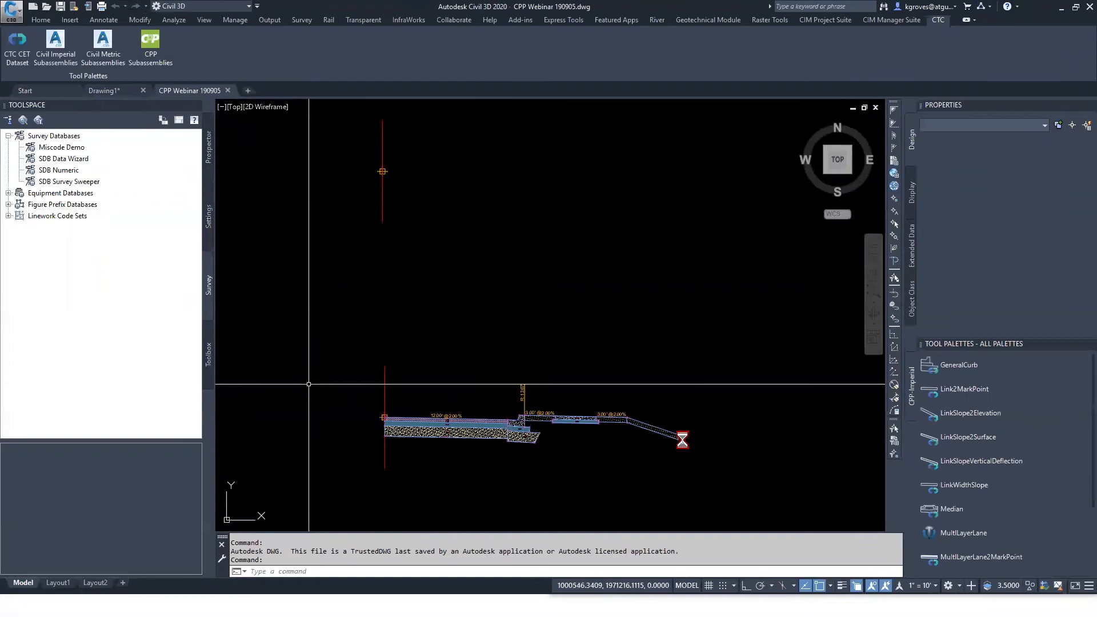
# Mirror the four subassemblies of the lane, curb, sidewalk and slope assembly about its baseline marker.
pyautogui.moveTo(309, 384); pyautogui.dragTo(329, 331, button='middle')
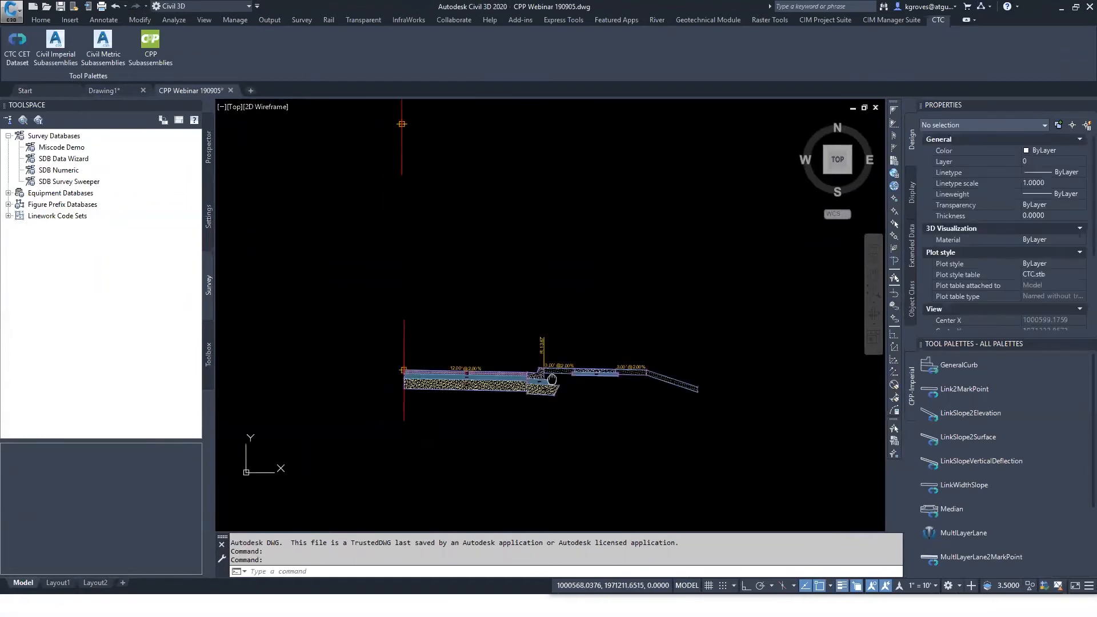
pyautogui.click(717, 436)
pyautogui.click(509, 341)
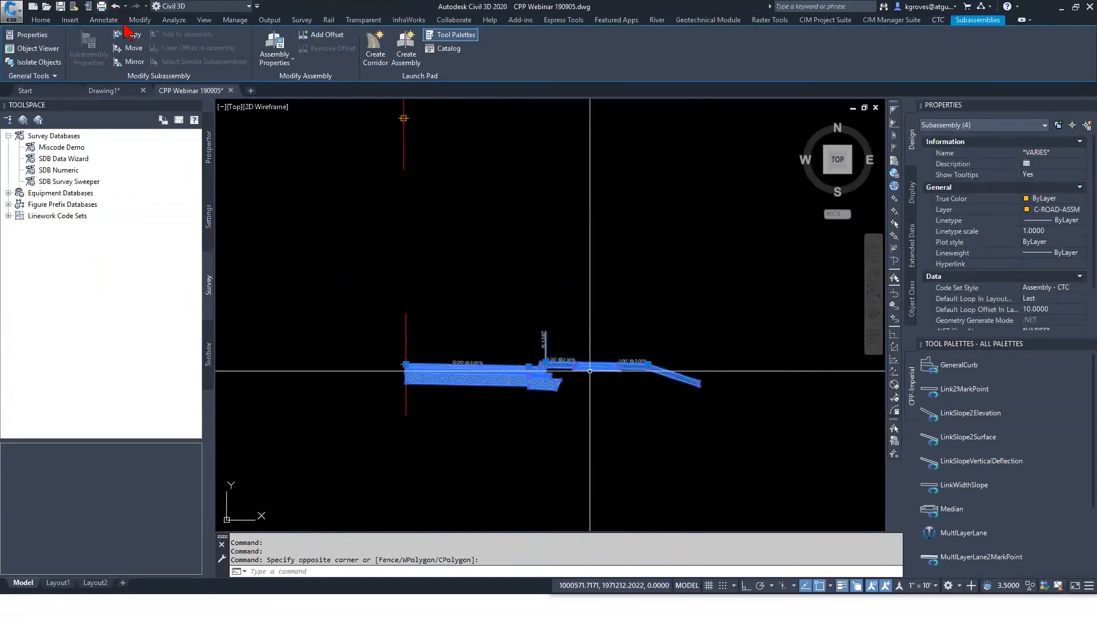
pyautogui.click(132, 62)
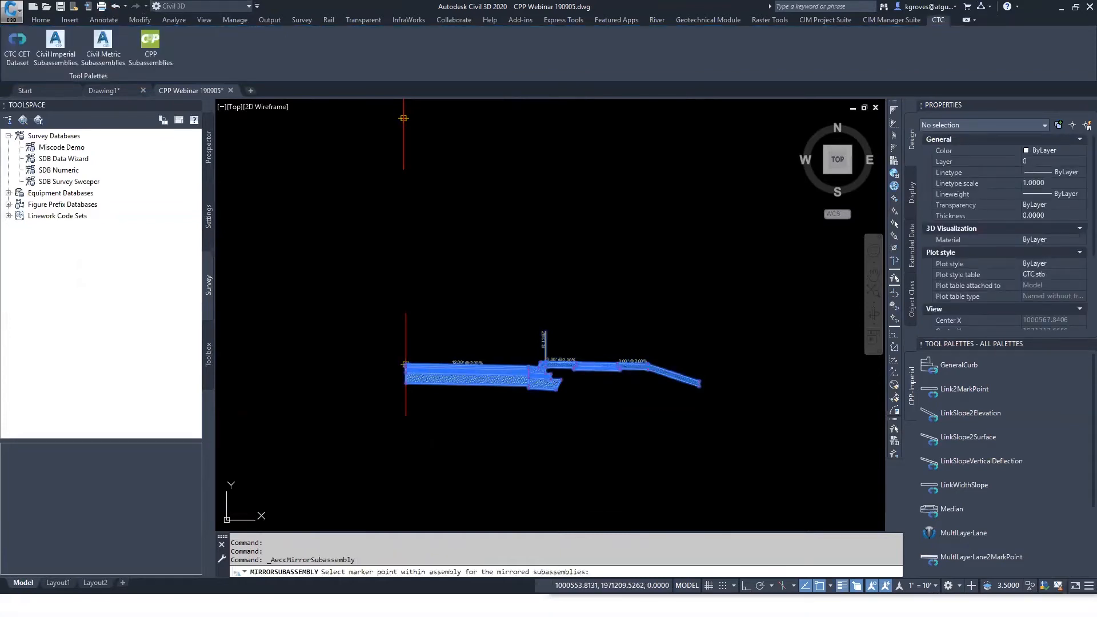
pyautogui.click(405, 364)
pyautogui.scroll(-2, 468, 383)
pyautogui.press('Escape')
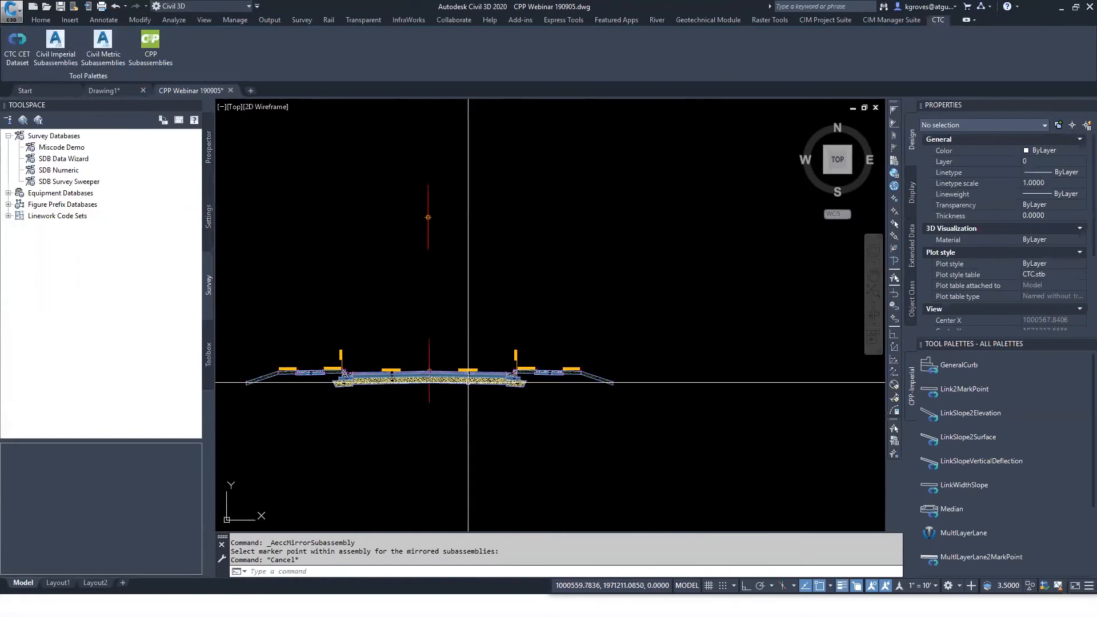
# Set the display style of the EG surface along the road to Contours 1' and 5'.
pyautogui.scroll(-3, 446, 391)
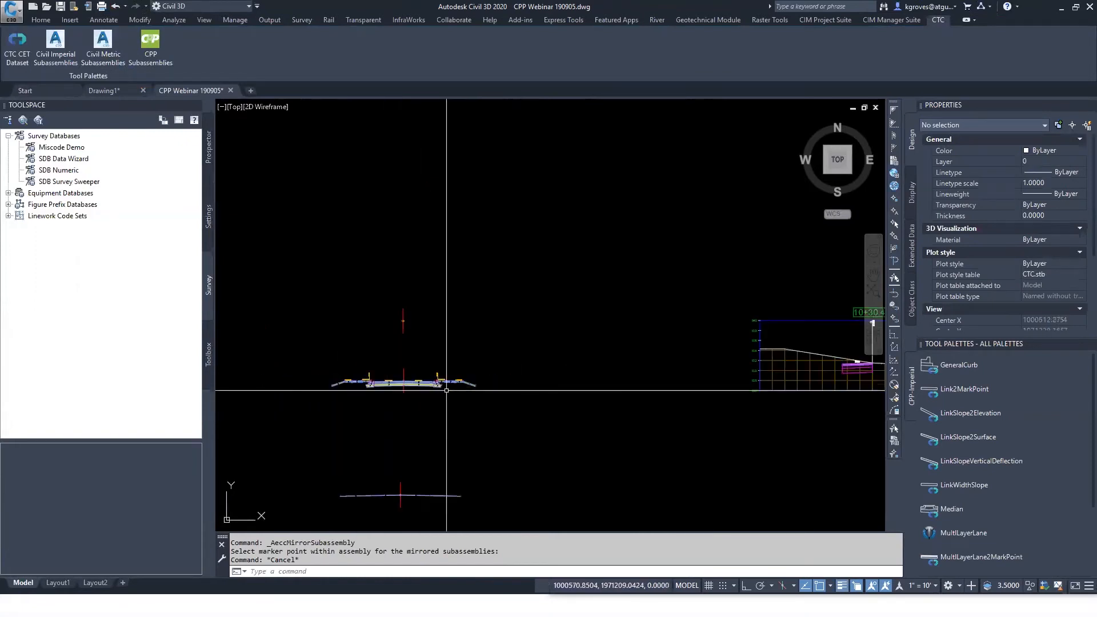
pyautogui.scroll(3, 462, 387)
pyautogui.scroll(-5, 466, 386)
pyautogui.moveTo(503, 429); pyautogui.dragTo(458, 364, button='middle')
pyautogui.scroll(4, 458, 364)
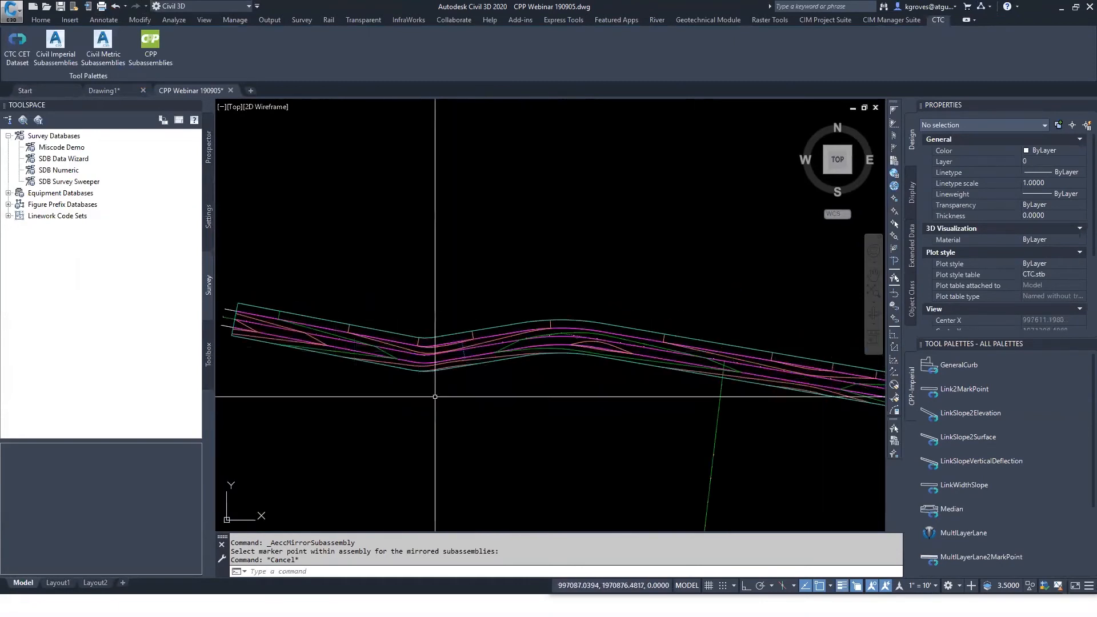
pyautogui.click(318, 342)
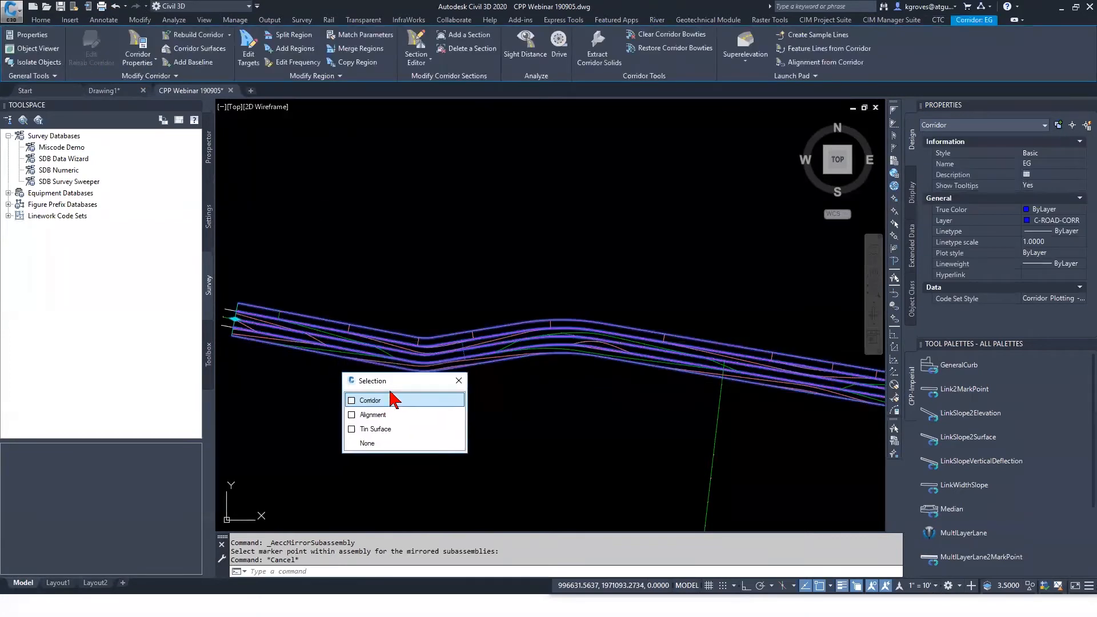
pyautogui.click(377, 433)
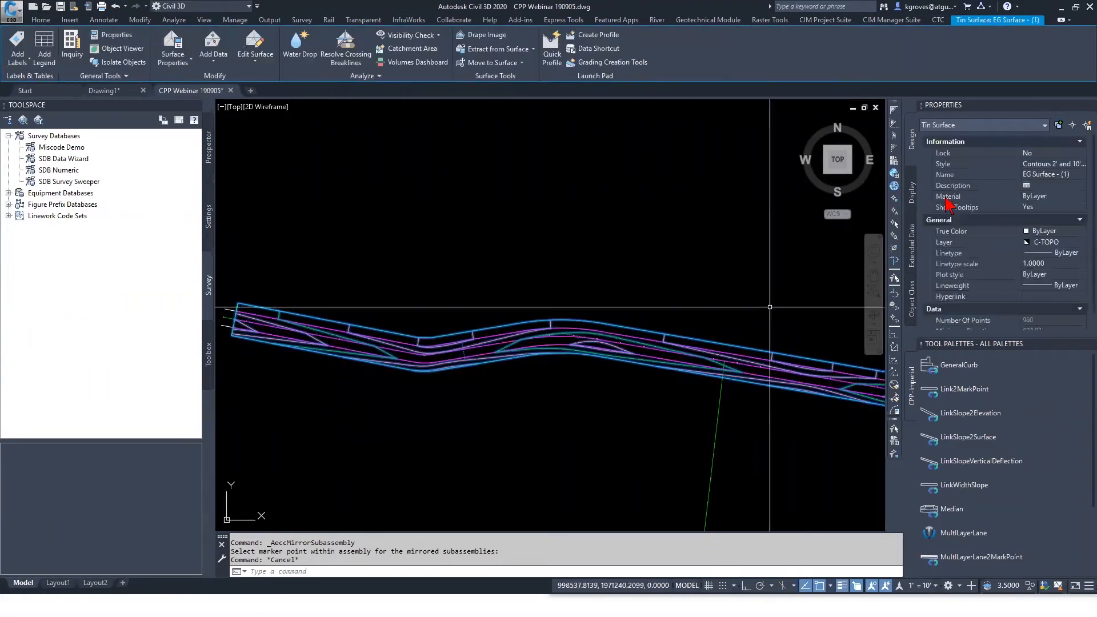
pyautogui.click(1045, 165)
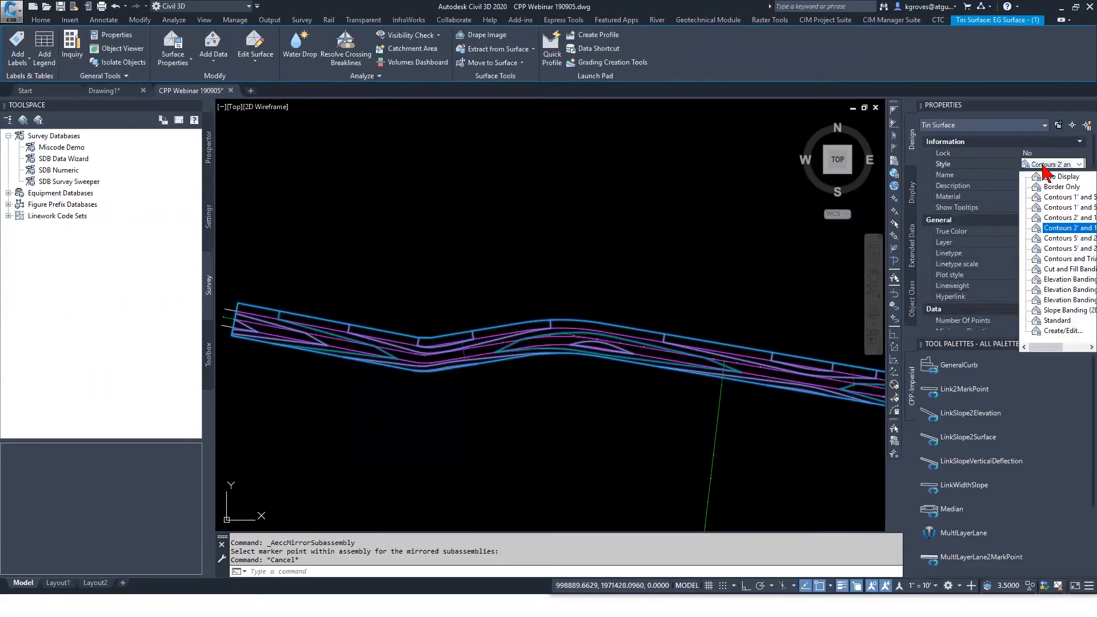
pyautogui.click(1056, 197)
pyautogui.press('Escape')
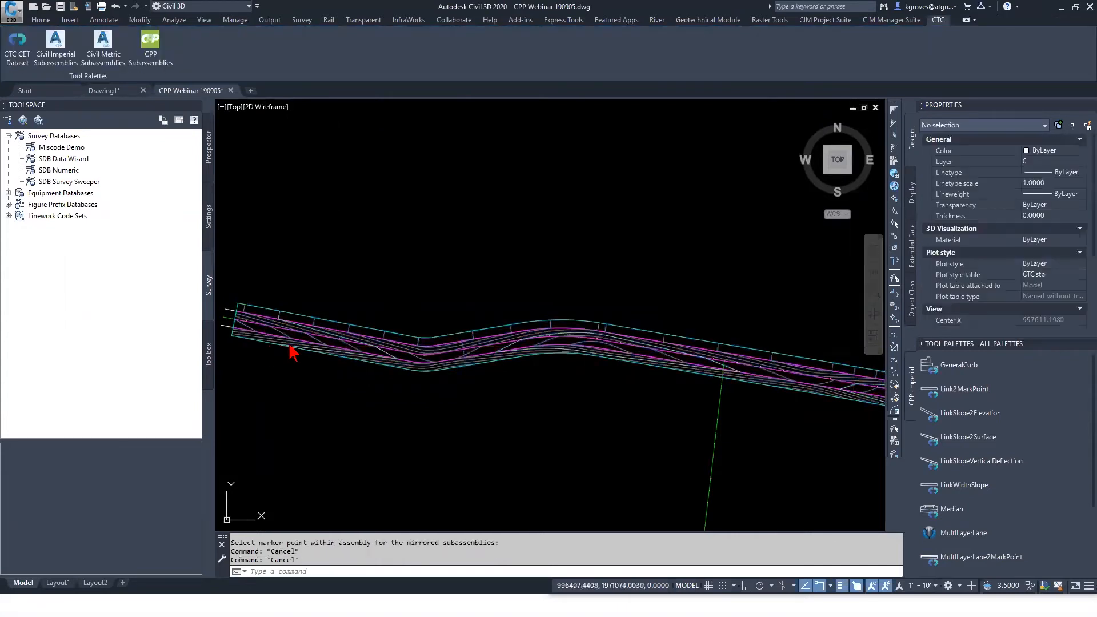
# Create the corridor Main Street from the Main Street alignment, FG profile and Primary Road Full Section assembly, targeting EG Surface - (1), with baseline and region parameters enabled.
pyautogui.click(212, 160)
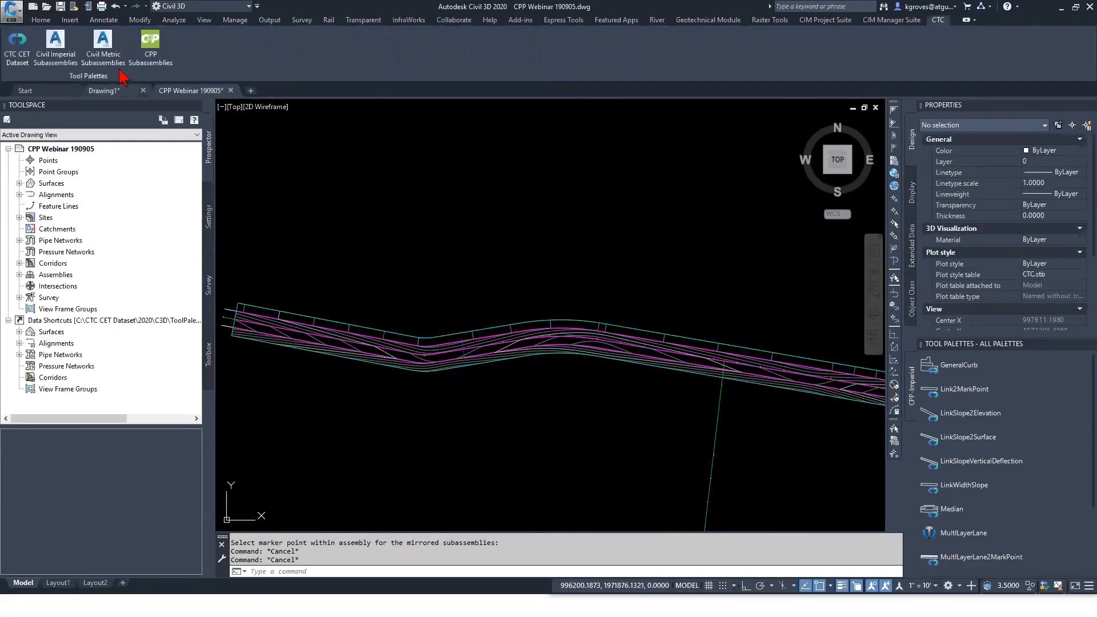
pyautogui.click(43, 20)
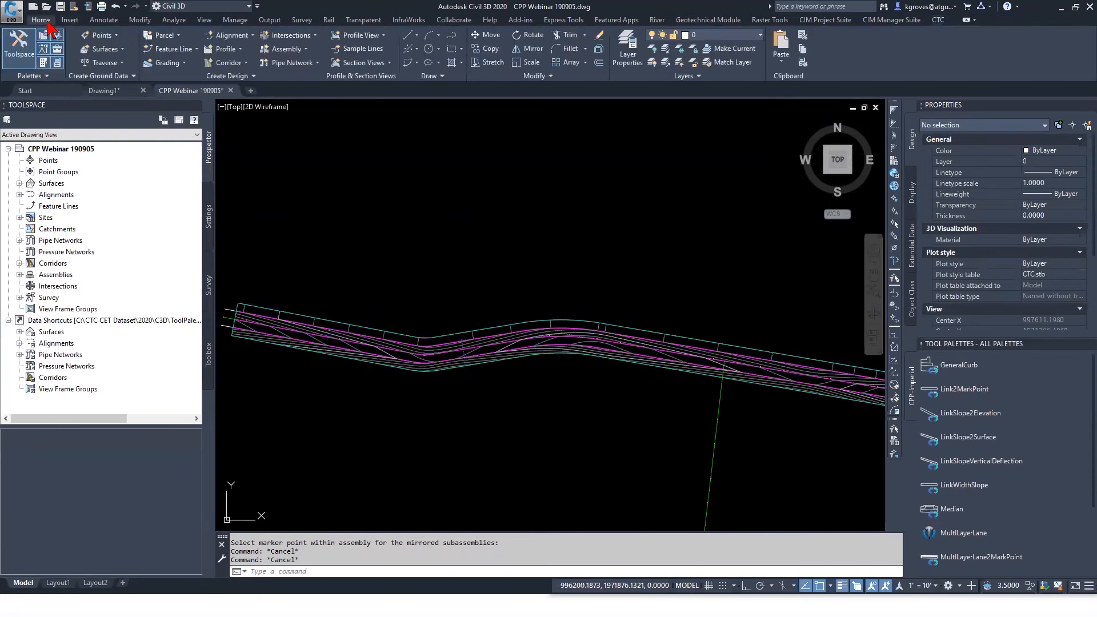
pyautogui.click(235, 62)
pyautogui.click(237, 80)
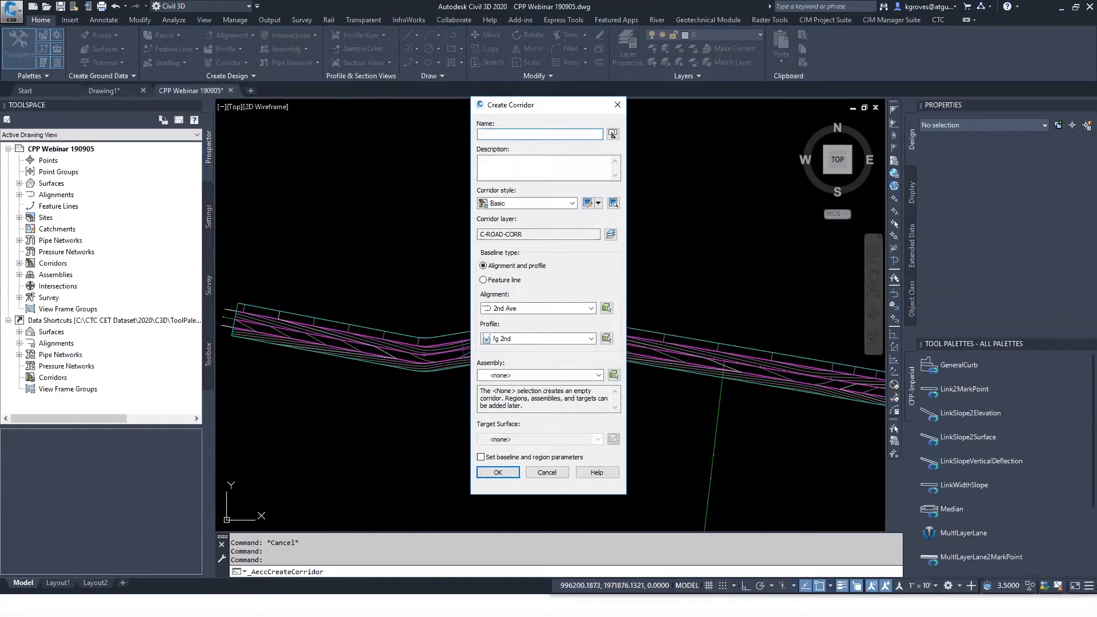
pyautogui.click(528, 309)
pyautogui.click(532, 348)
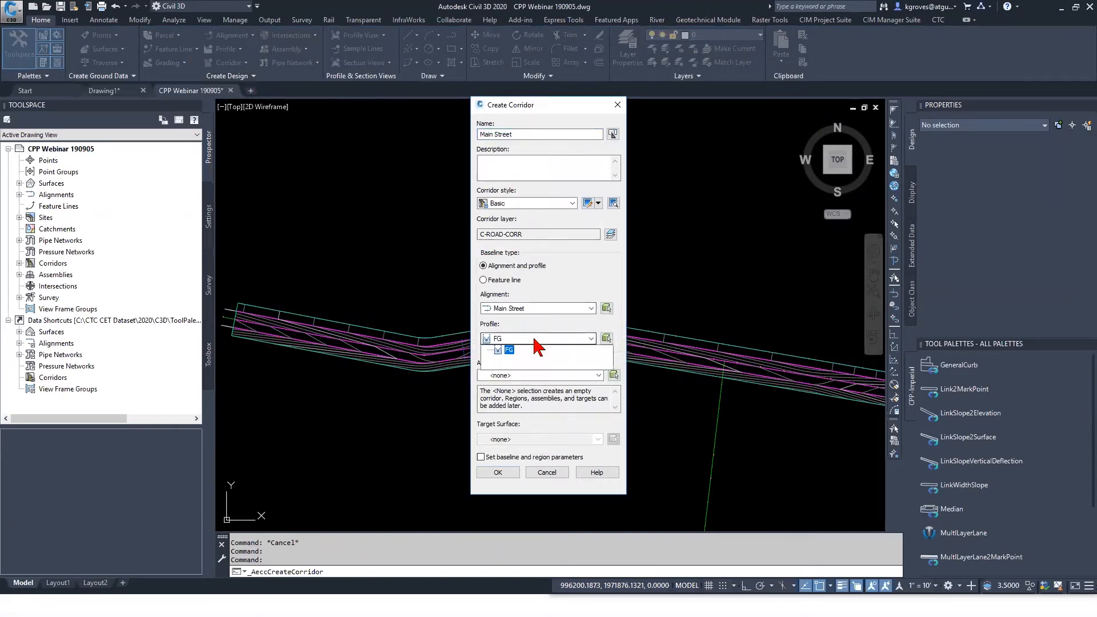
pyautogui.click(543, 376)
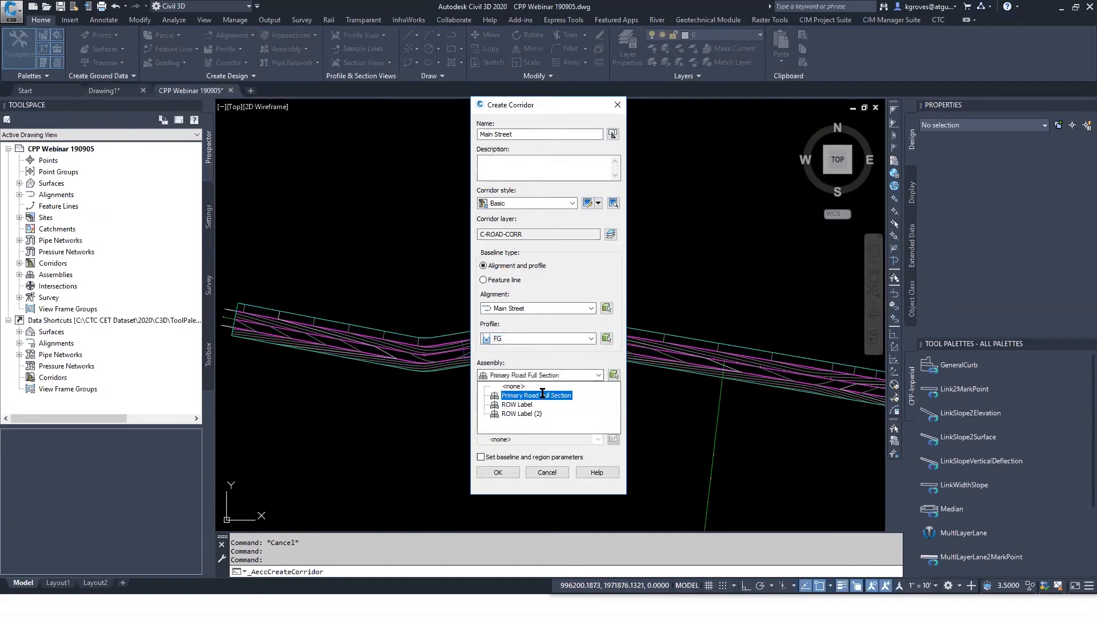
pyautogui.click(543, 395)
pyautogui.click(527, 440)
pyautogui.click(524, 460)
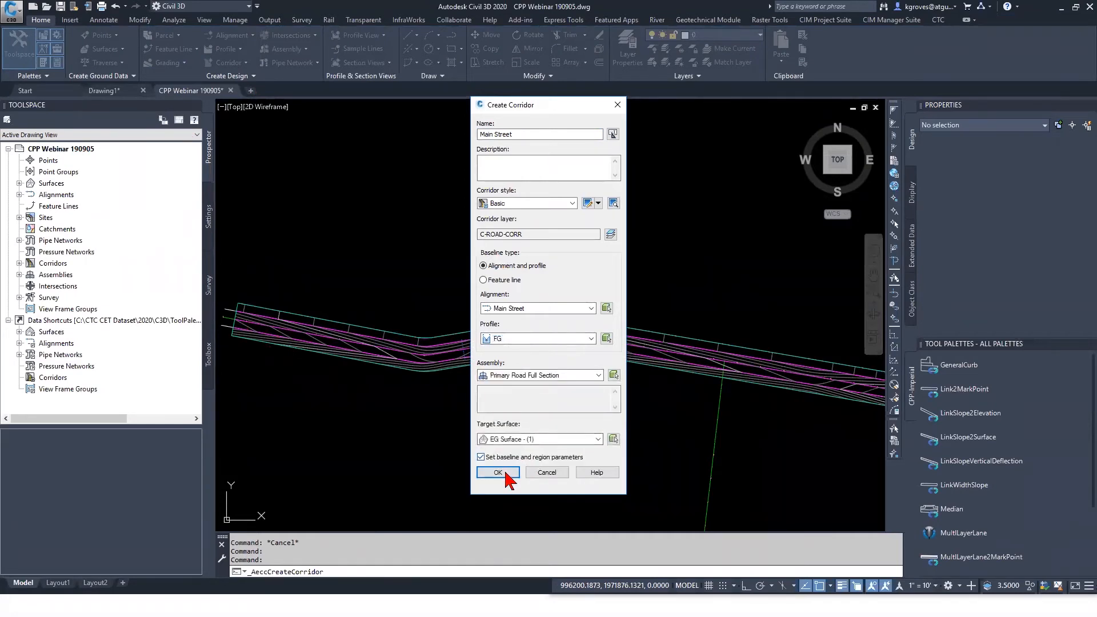
pyautogui.click(497, 472)
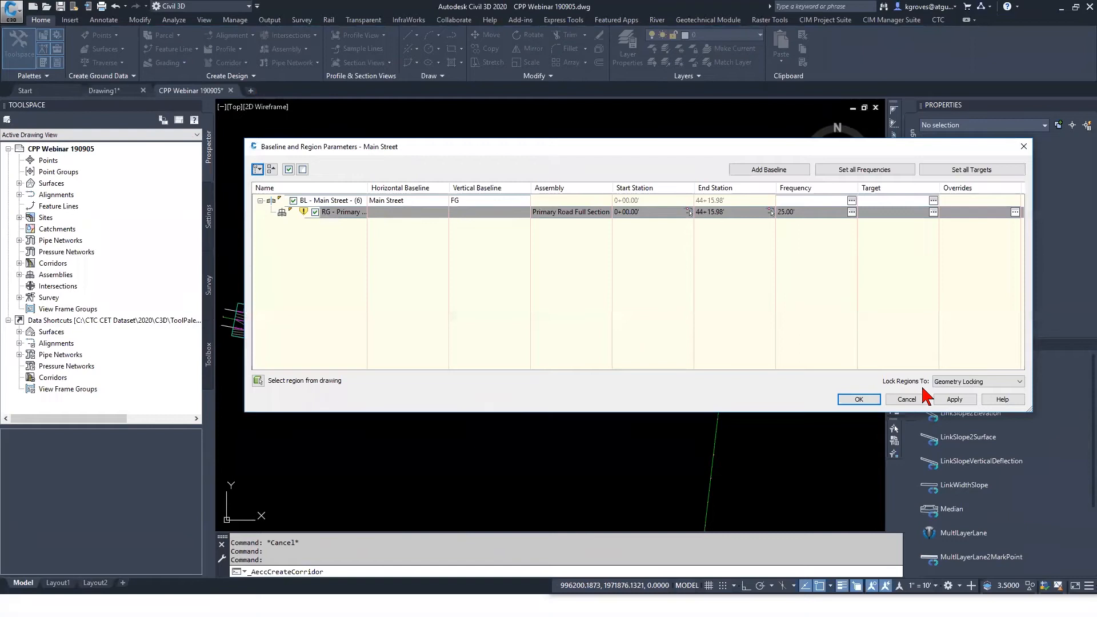
# Accept the Main Street baseline and region parameters and rebuild the corridor, dismissing the event list.
pyautogui.click(859, 400)
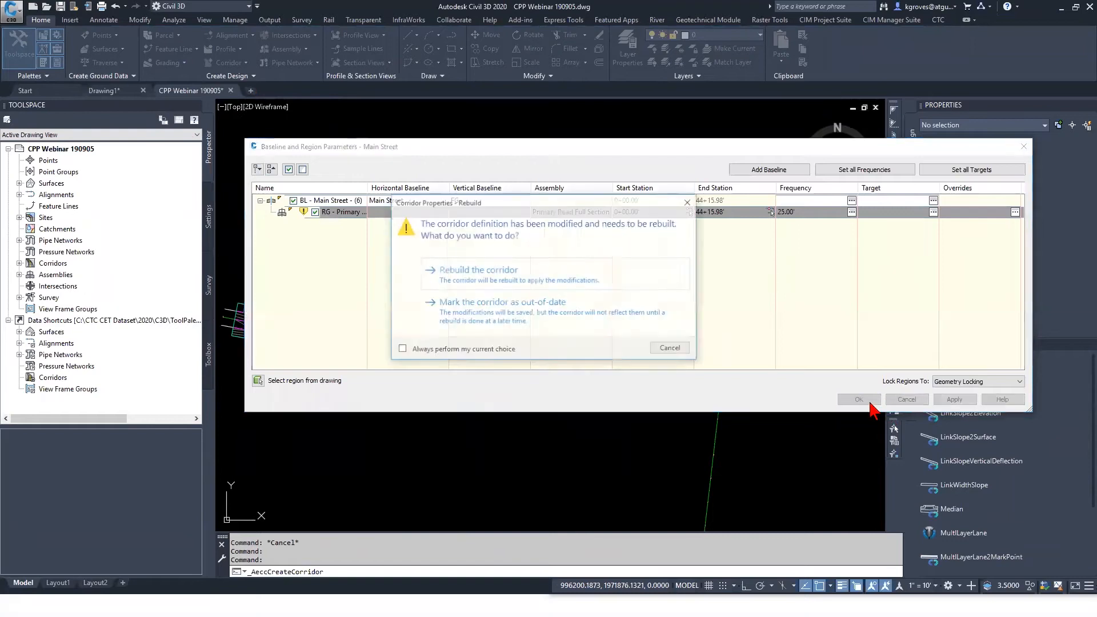
pyautogui.click(580, 278)
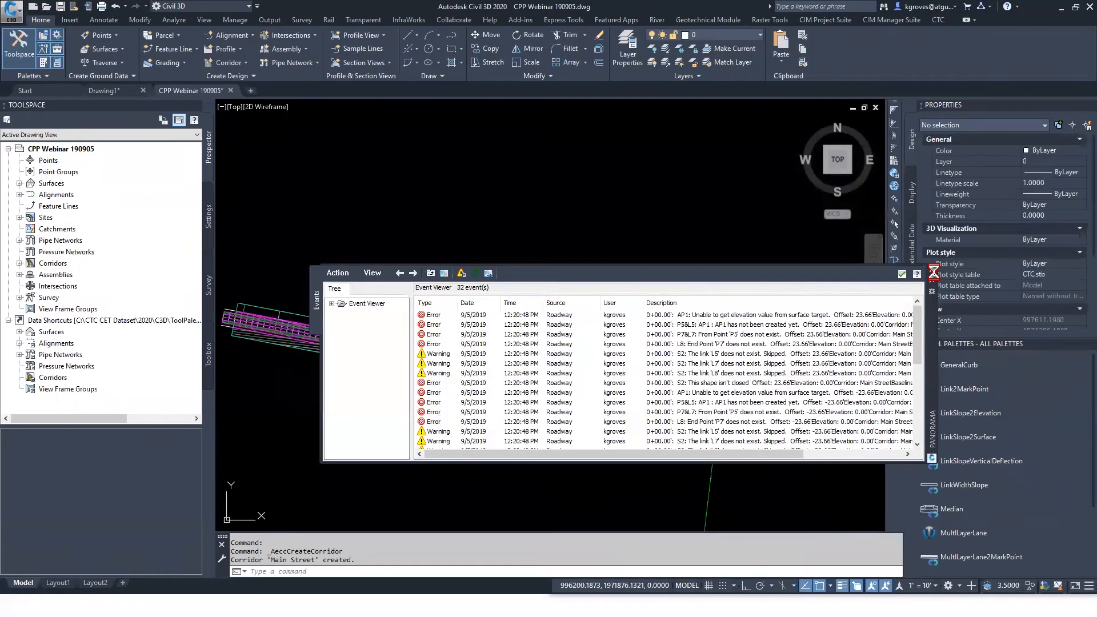
pyautogui.click(902, 275)
pyautogui.press('Escape')
# Review the surface, width and elevation targets mapped to the Main Street corridor region.
pyautogui.scroll(4, 364, 362)
pyautogui.scroll(4, 440, 308)
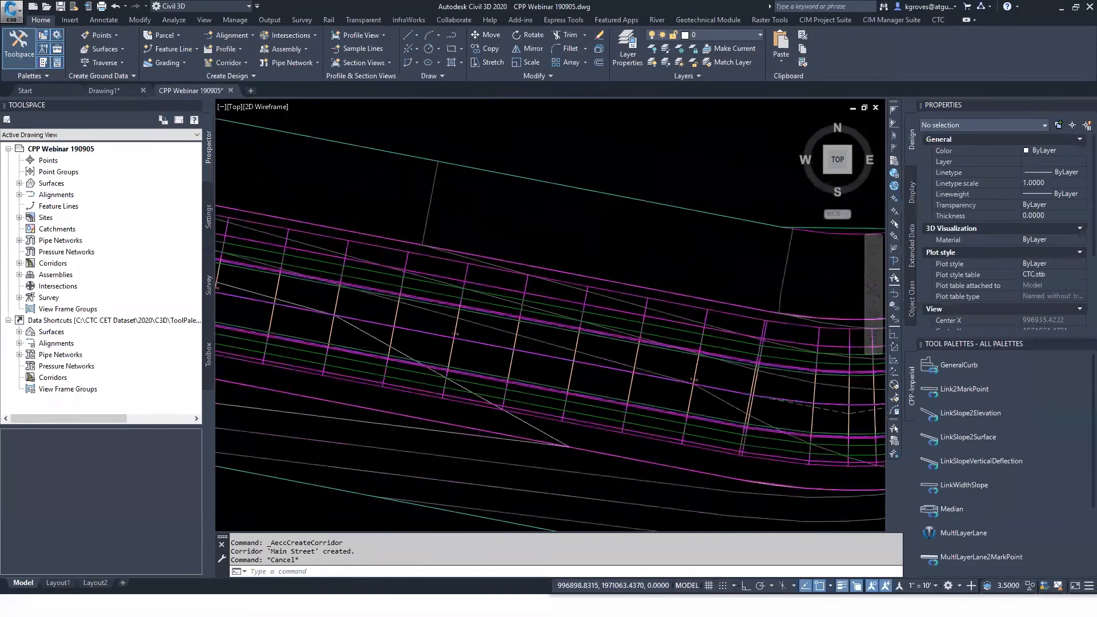
pyautogui.scroll(-2, 631, 346)
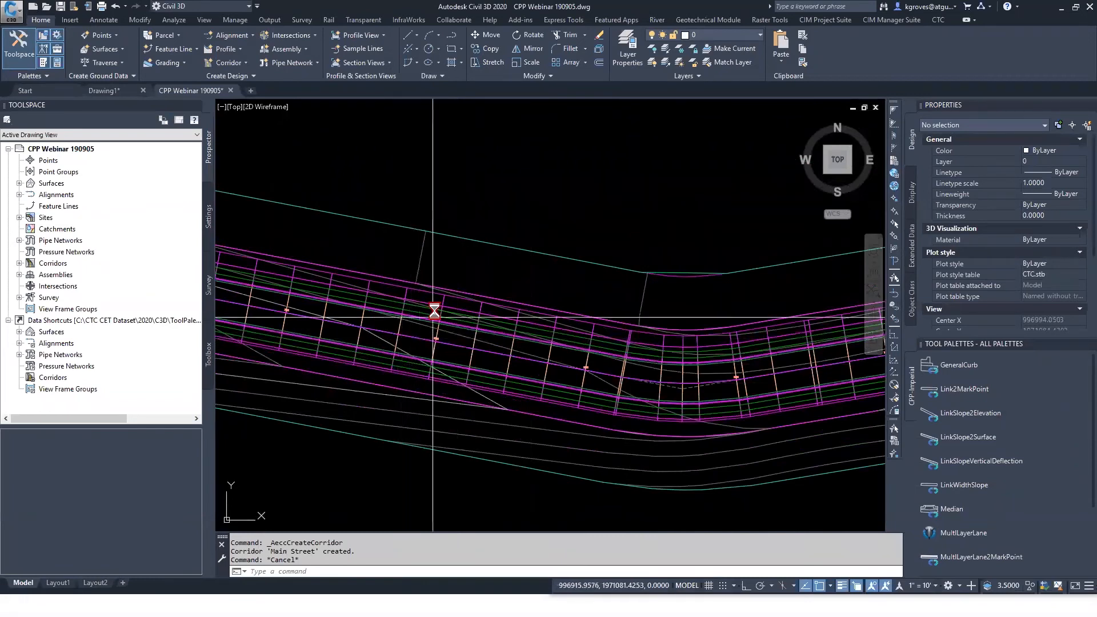
pyautogui.scroll(5, 443, 308)
pyautogui.scroll(-2, 459, 309)
pyautogui.click(453, 276)
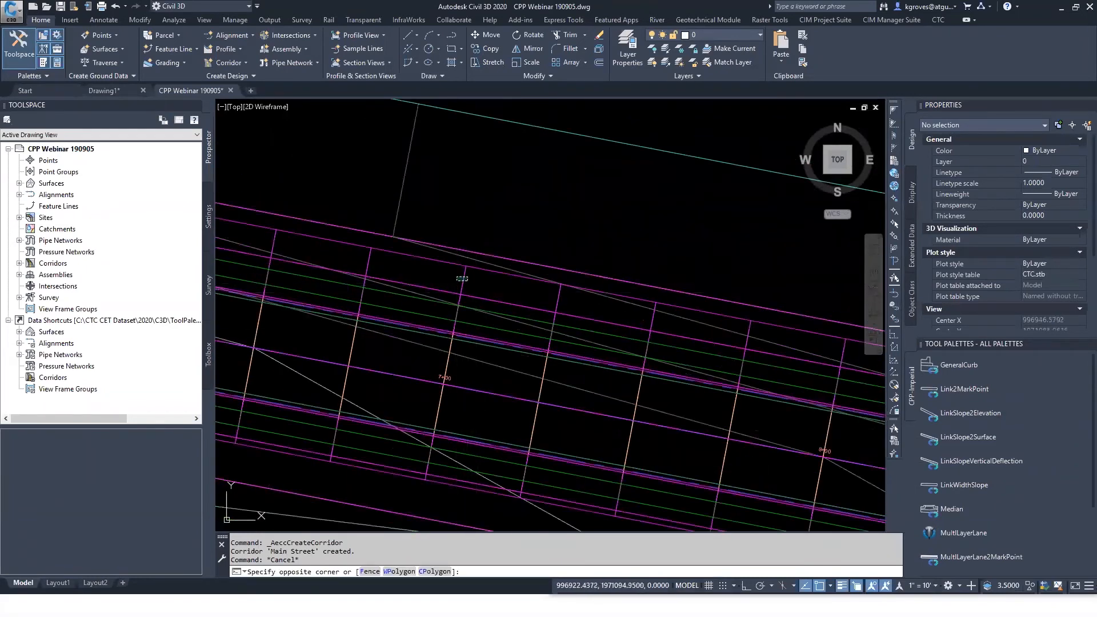
pyautogui.click(649, 359)
pyautogui.scroll(-2, 649, 358)
pyautogui.scroll(-2, 515, 257)
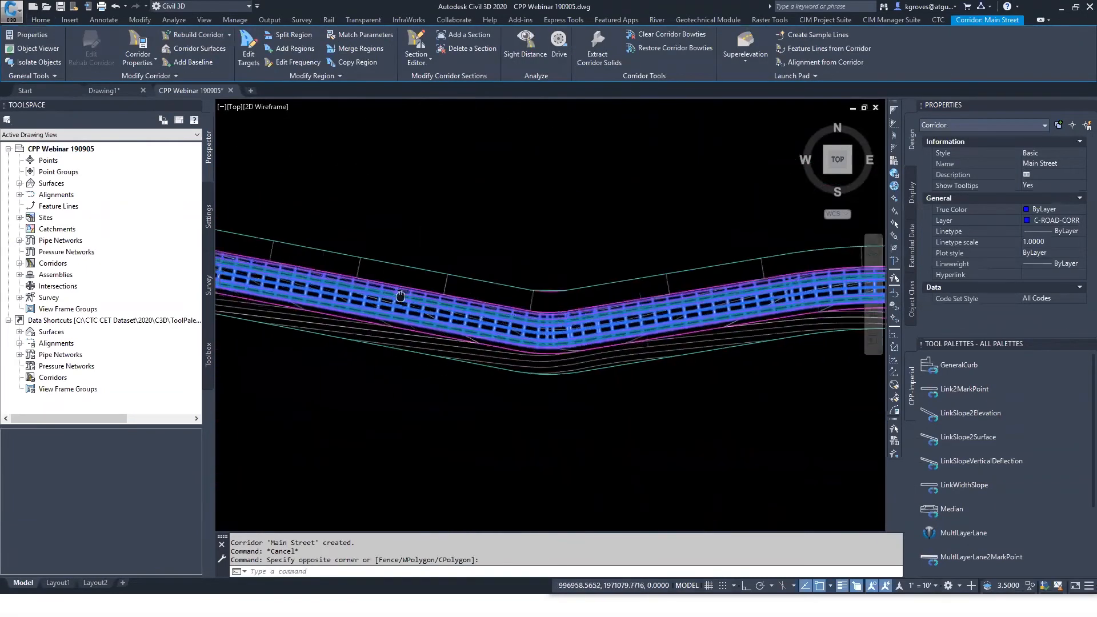
pyautogui.click(248, 48)
pyautogui.click(442, 269)
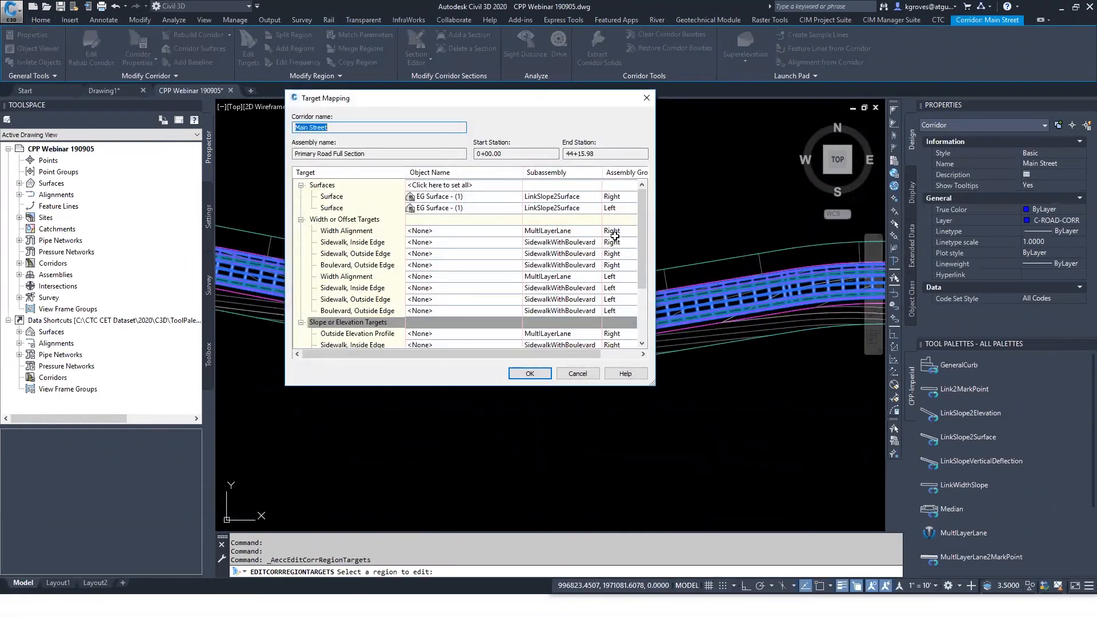
pyautogui.moveTo(634, 238); pyautogui.dragTo(660, 320)
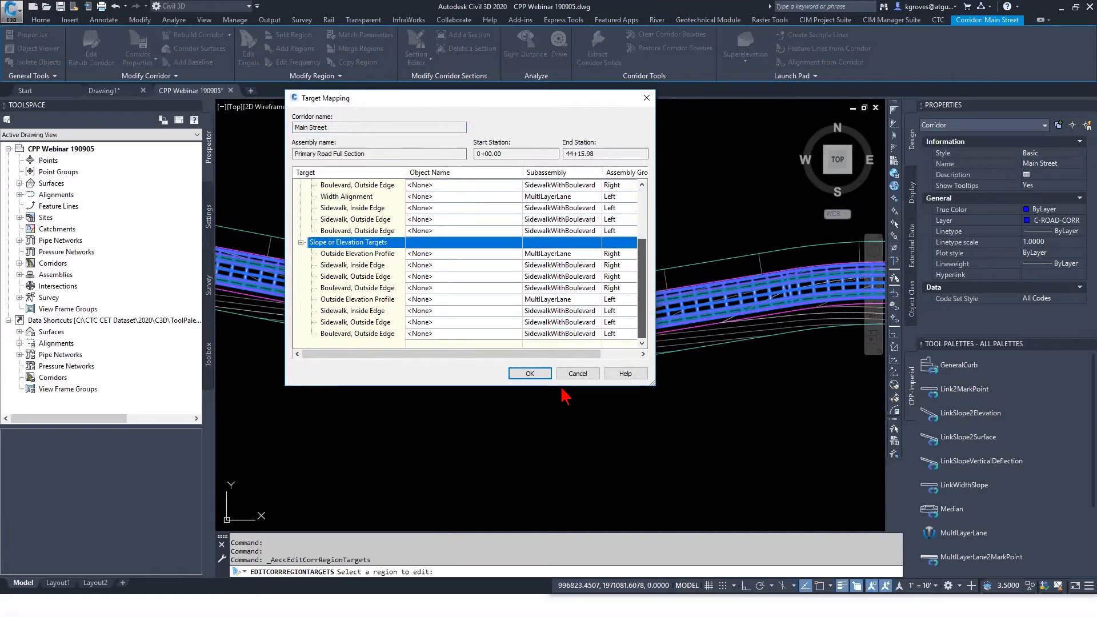
pyautogui.click(567, 377)
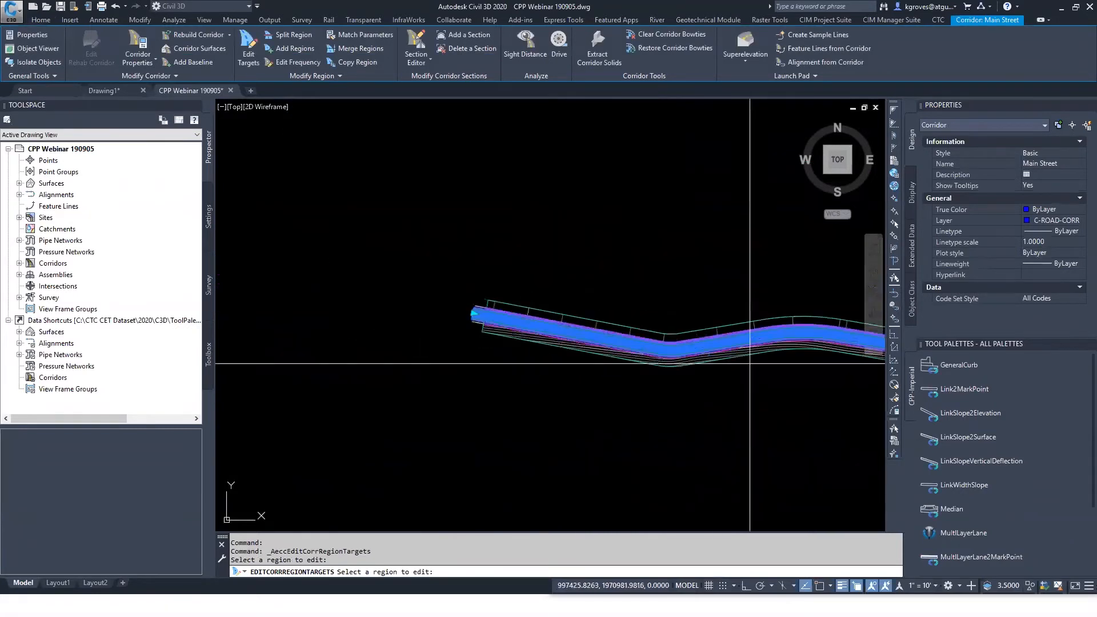
pyautogui.press('Escape')
# Set the Main Street corridor's code set style to Corridor Plotting.
pyautogui.scroll(6, 727, 363)
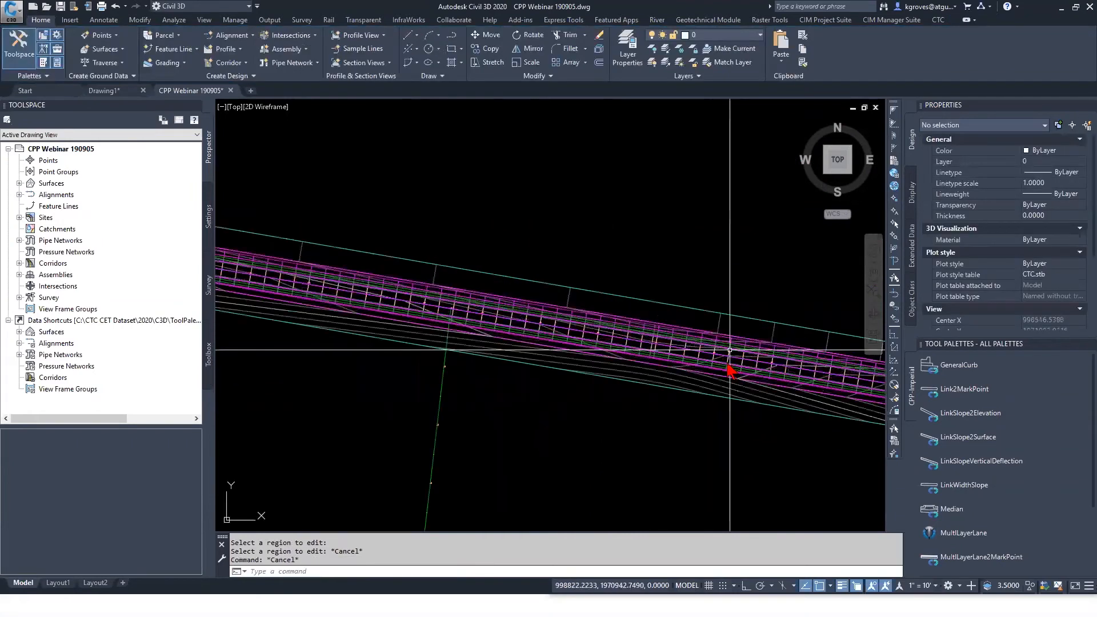
pyautogui.moveTo(727, 363)
pyautogui.mouseDown(button='middle')
pyautogui.moveTo(502, 320)
pyautogui.moveTo(528, 341)
pyautogui.mouseUp(button='middle')
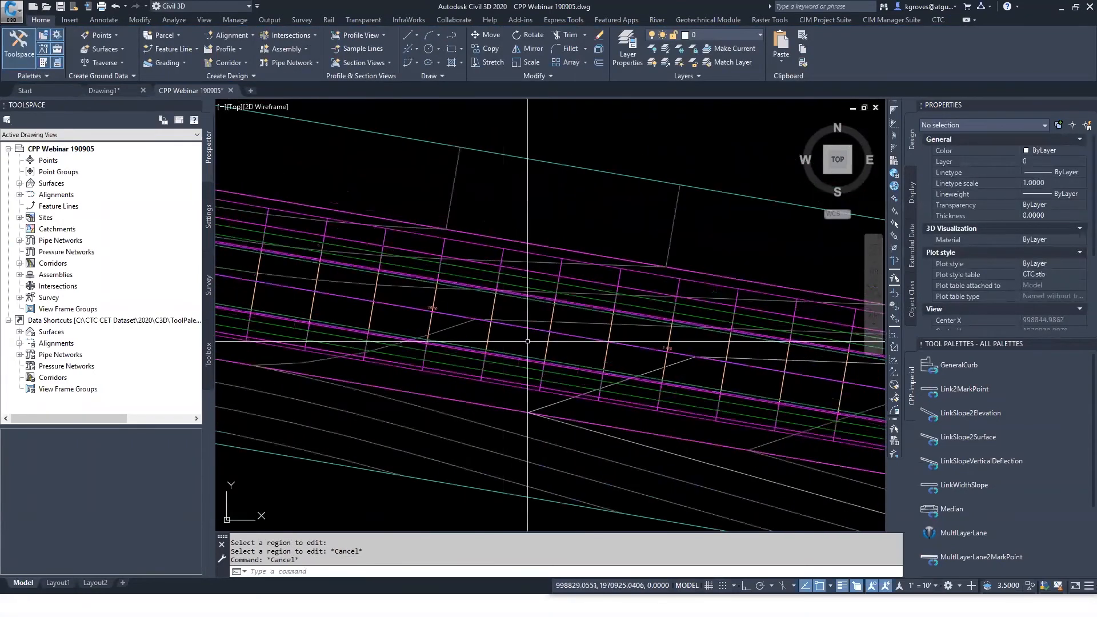
pyautogui.click(561, 268)
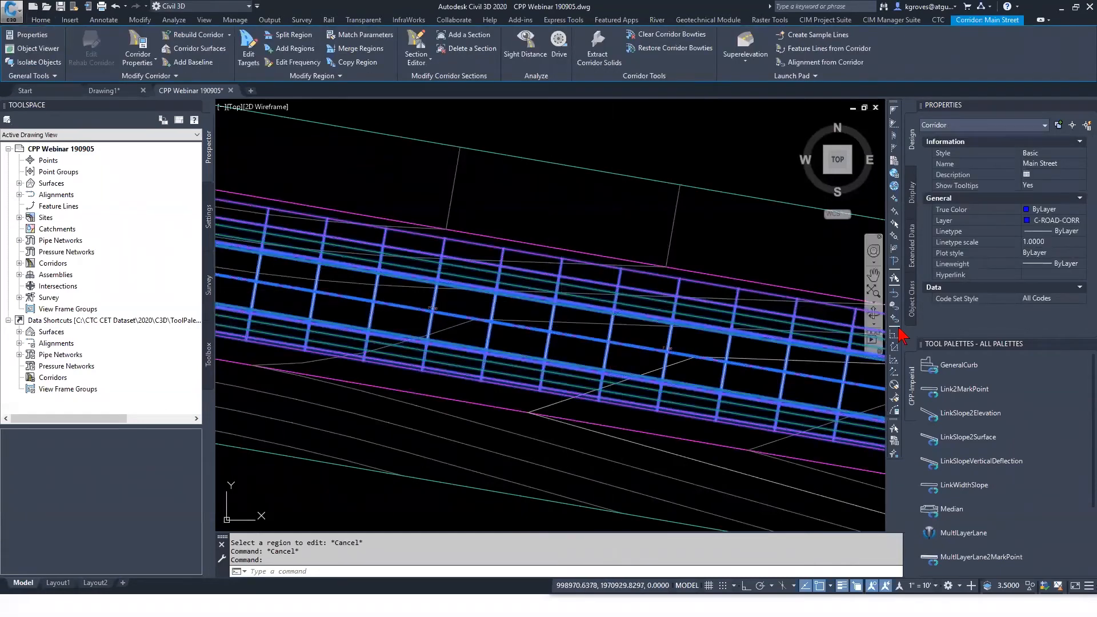
pyautogui.click(1053, 299)
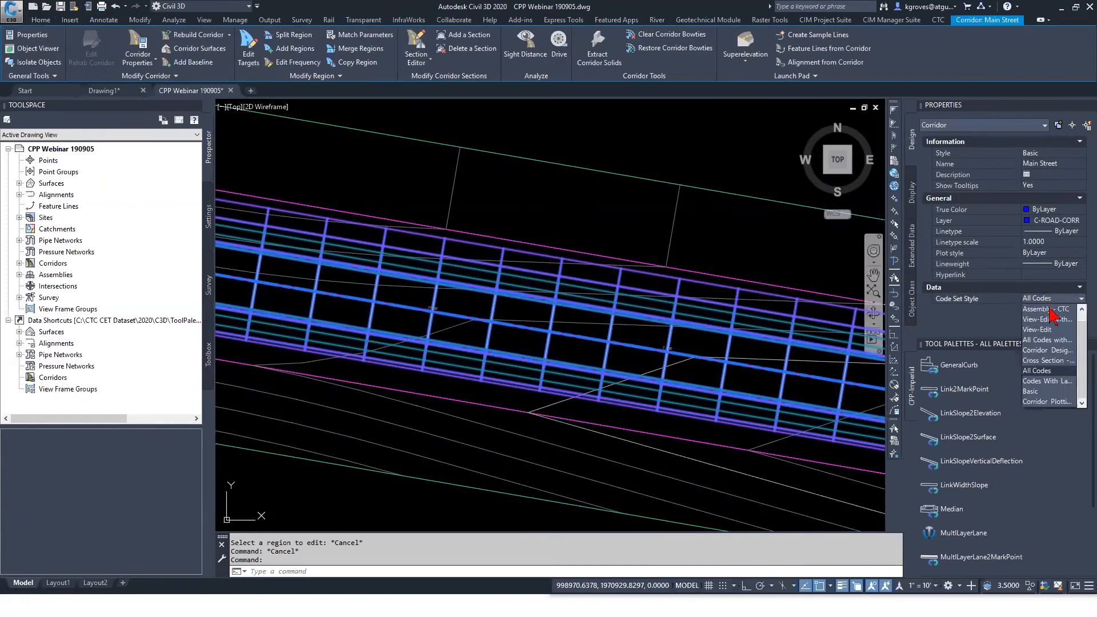
pyautogui.click(1050, 402)
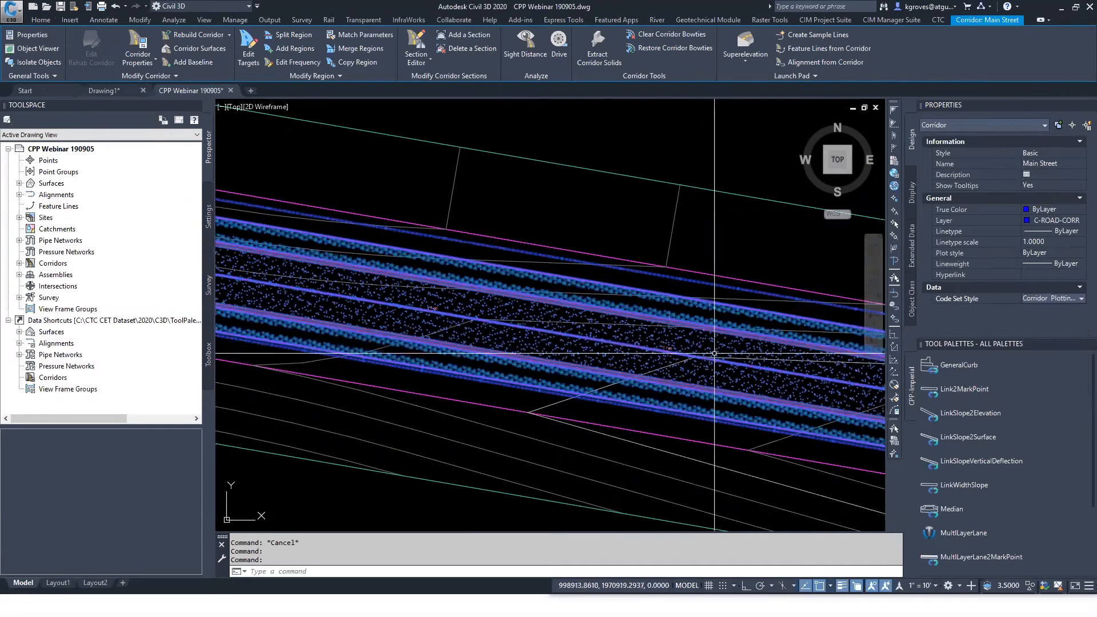
pyautogui.scroll(-2, 676, 343)
pyautogui.press('Escape')
# Examine the corridor's hatching in plan and the curb, sidewalk and slope shapes of the road assembly.
pyautogui.moveTo(451, 289)
pyautogui.mouseDown(button='middle')
pyautogui.moveTo(368, 284)
pyautogui.moveTo(520, 328)
pyautogui.mouseUp(button='middle')
pyautogui.scroll(5, 499, 328)
pyautogui.scroll(-6, 499, 328)
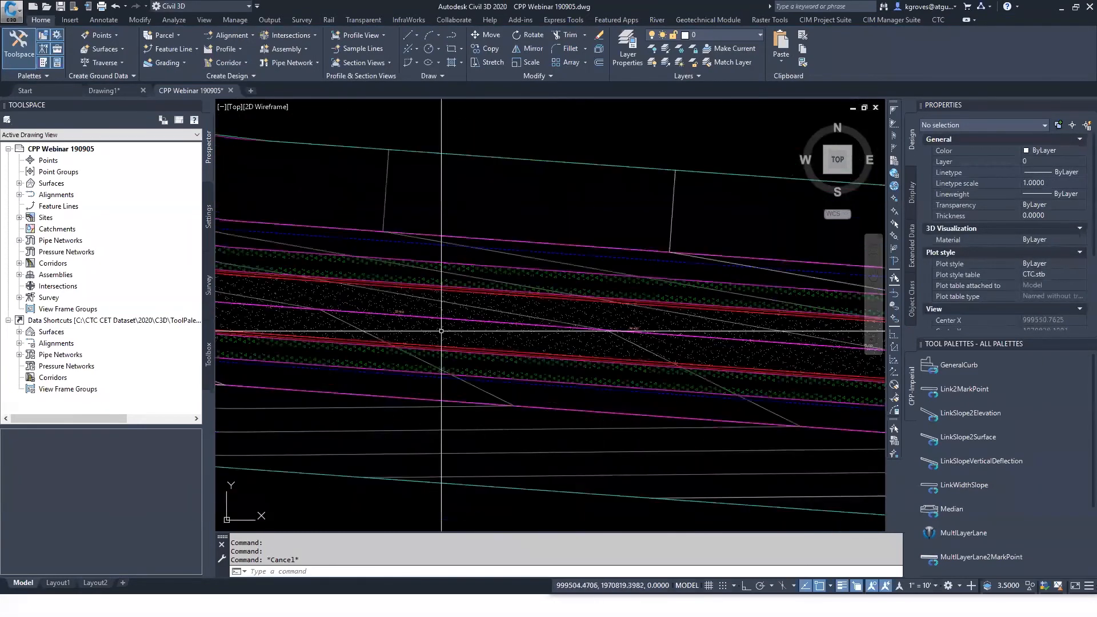
pyautogui.scroll(8, 600, 267)
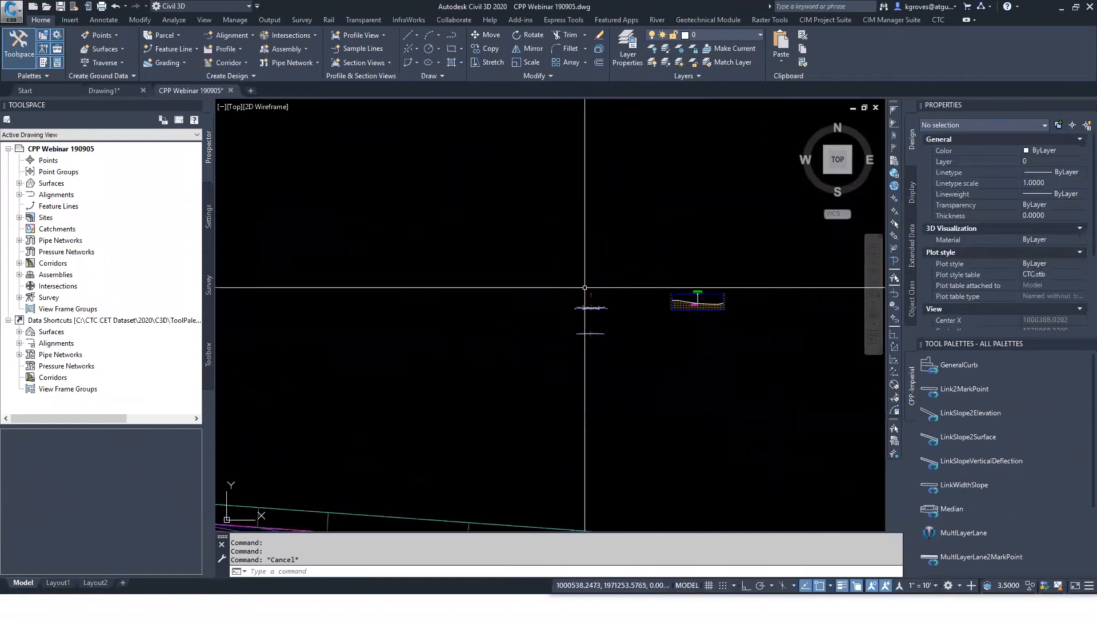
pyautogui.scroll(10, 583, 291)
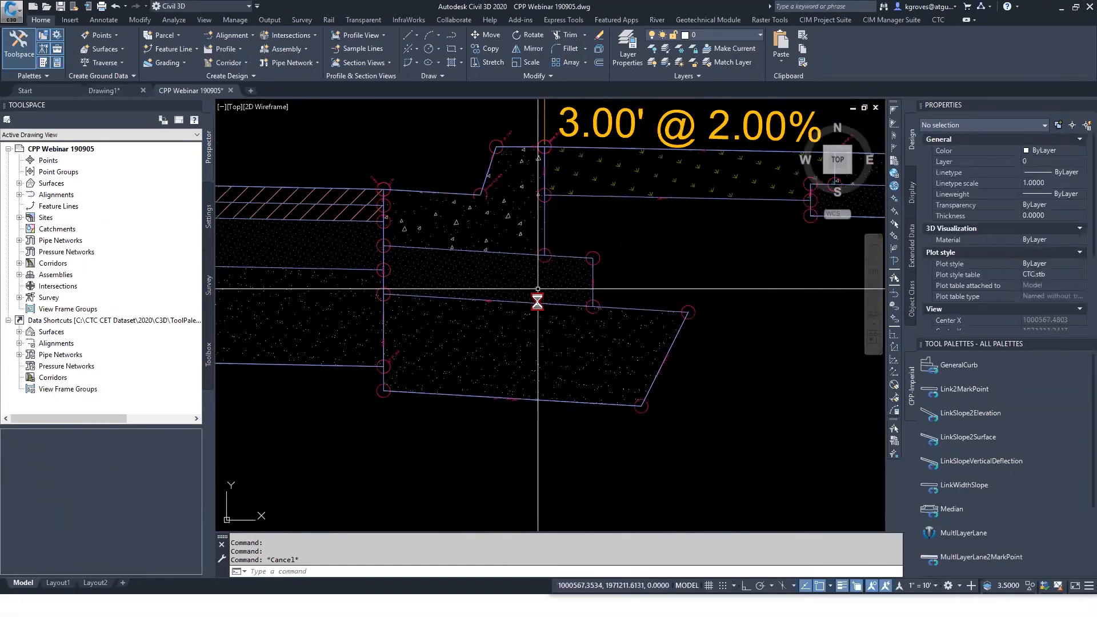
pyautogui.moveTo(549, 306); pyautogui.dragTo(551, 348, button='middle')
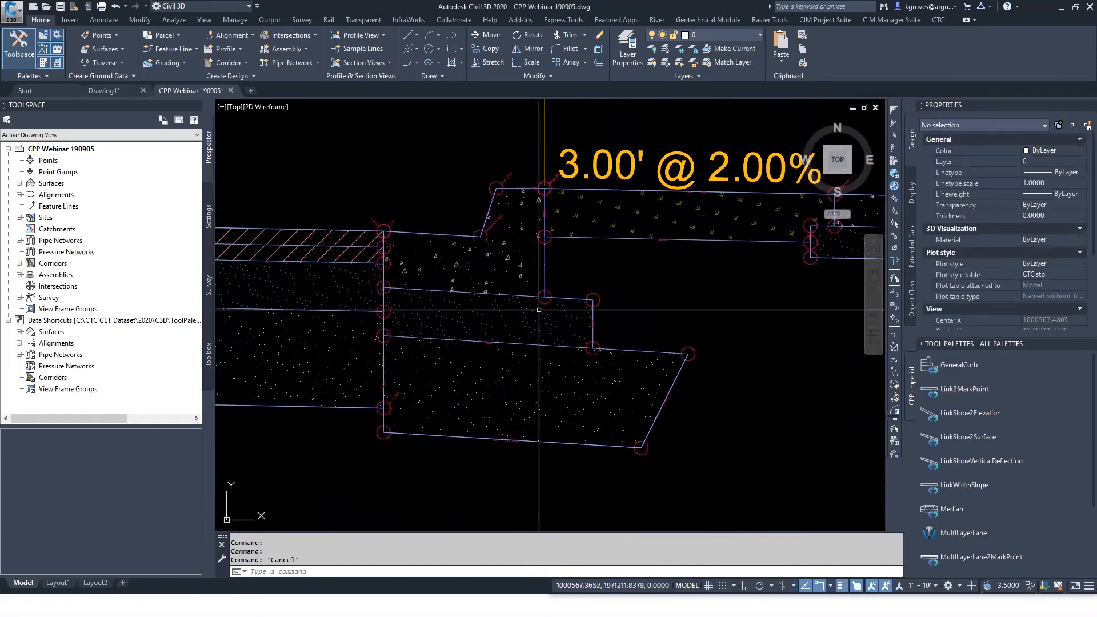
pyautogui.scroll(-10, 492, 514)
pyautogui.scroll(5, 393, 256)
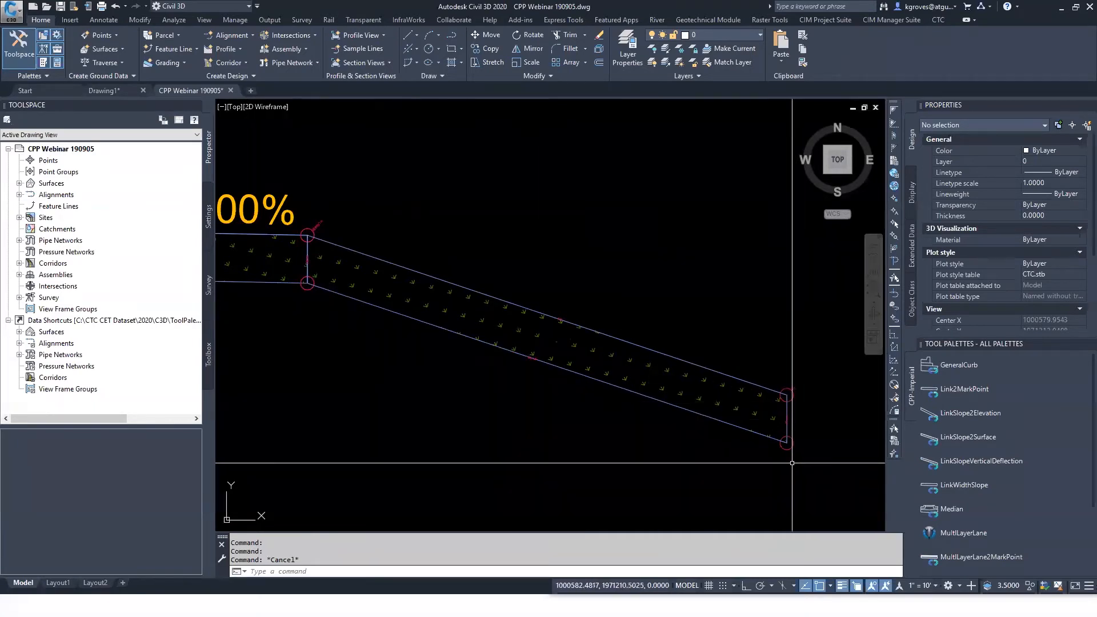
# Place the tool palettes beside the properties palette and inspect the parameters of the right-side LinkSlope2Surface subassembly.
pyautogui.click(566, 348)
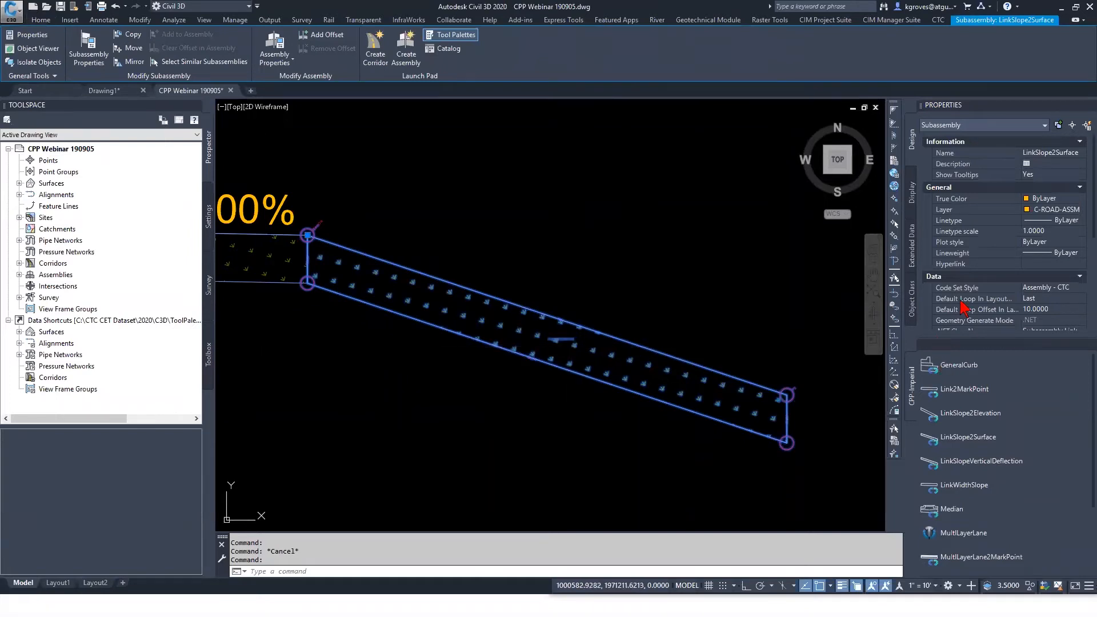
pyautogui.moveTo(929, 351); pyautogui.dragTo(840, 343)
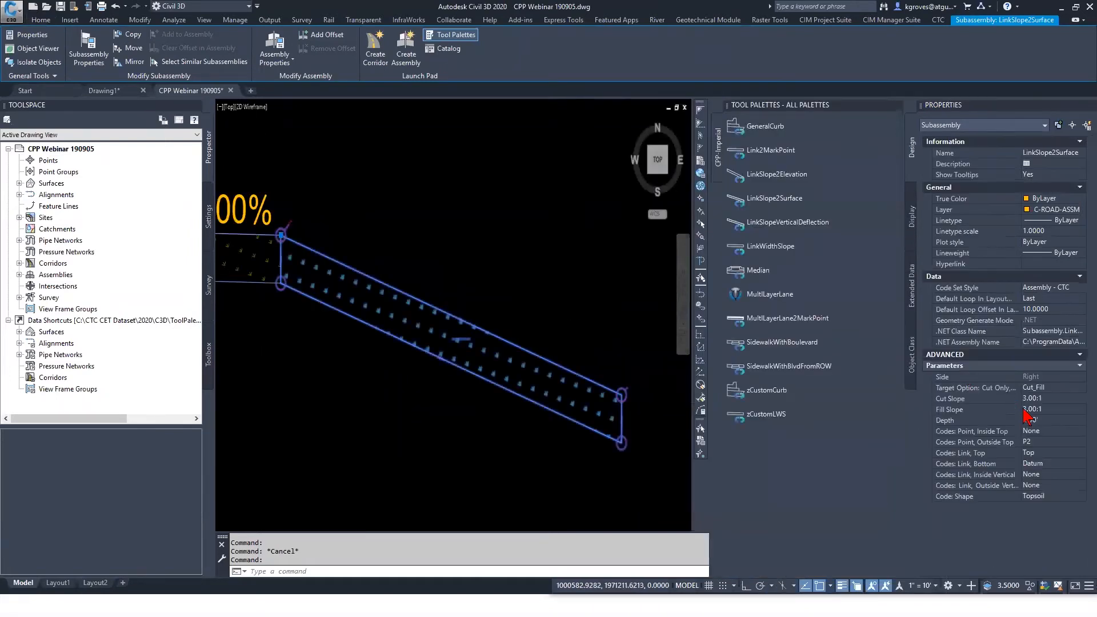
pyautogui.scroll(-8, 501, 342)
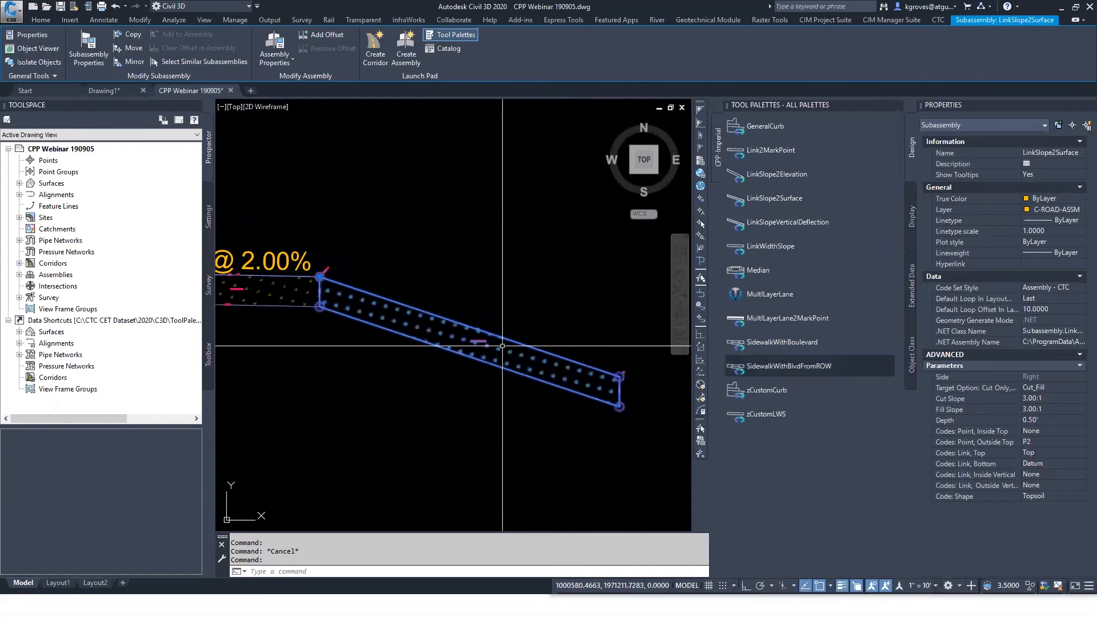
pyautogui.press('Escape')
# Erase the LinkSlope2Surface subassembly from the outer end of the assembly's right side.
pyautogui.click(503, 340)
pyautogui.click(500, 342)
pyautogui.write('e')
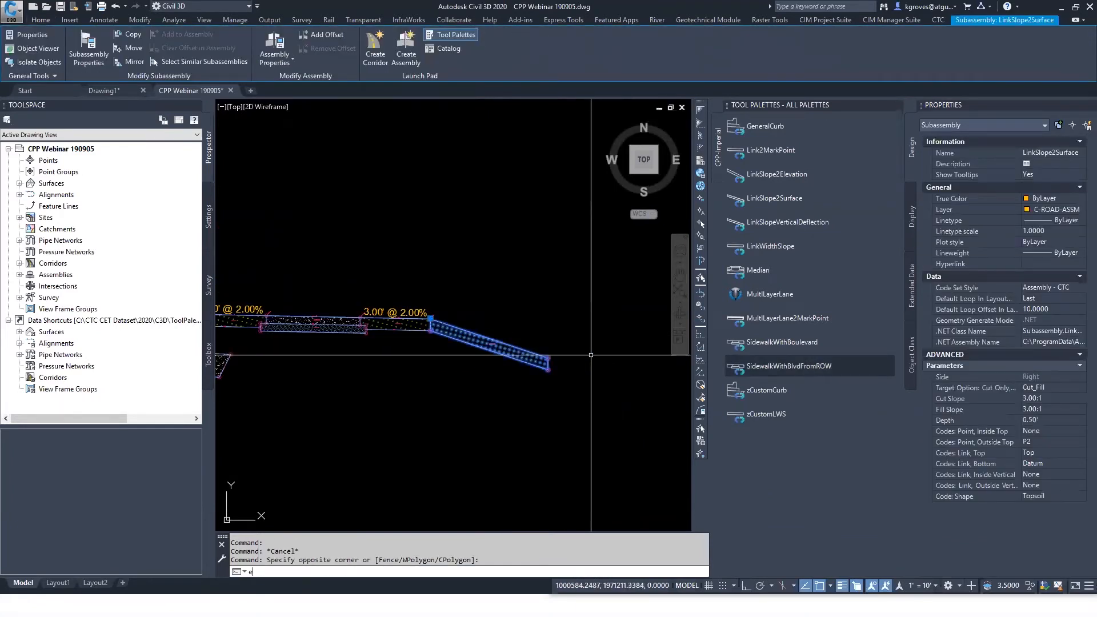
pyautogui.press('Return')
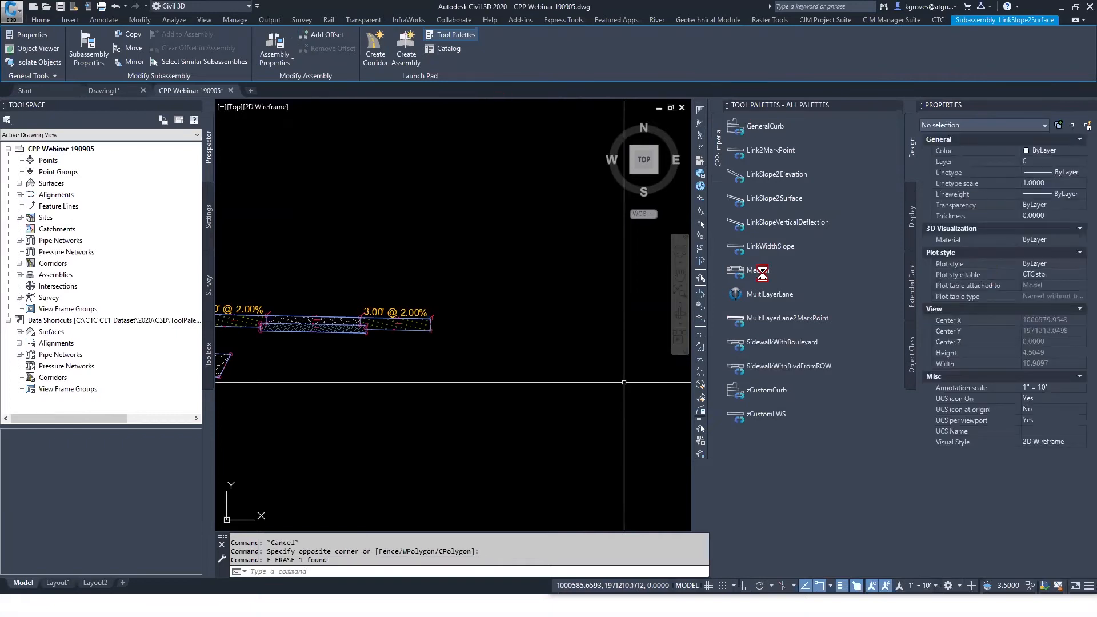
# Attach the zCustomLWS subassembly to the outer top marker point of the right-side sidewalk boulevard.
pyautogui.click(775, 418)
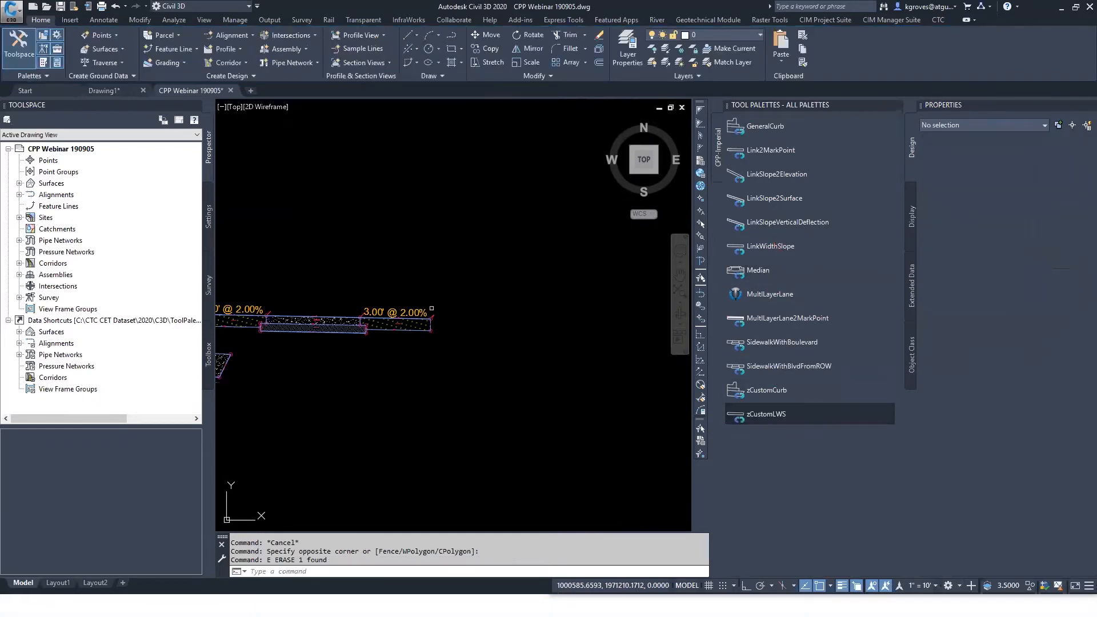
pyautogui.scroll(4, 413, 310)
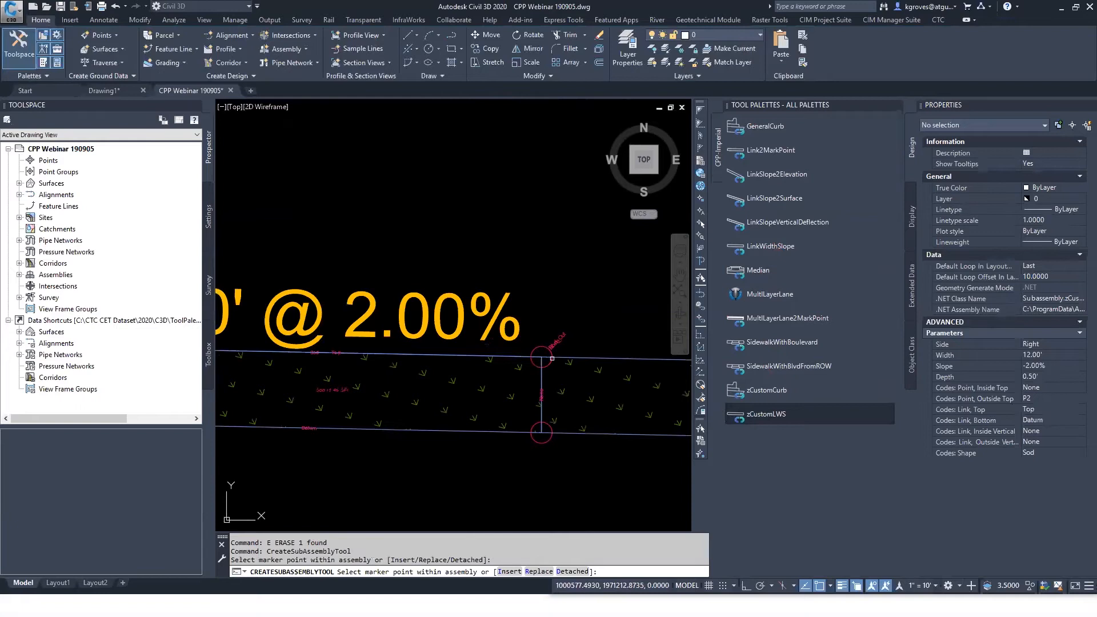
pyautogui.scroll(-5, 552, 359)
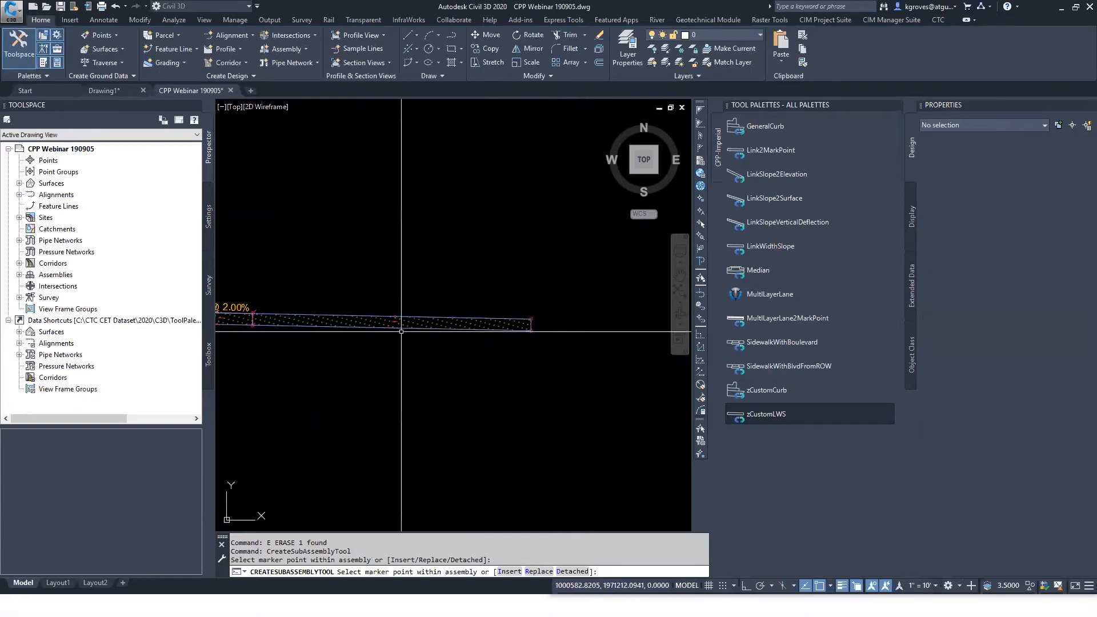
pyautogui.press('Escape')
# Select the attached zCustomLWS subassembly and inspect its parameters, shape hatch and link labels.
pyautogui.click(486, 345)
pyautogui.click(470, 304)
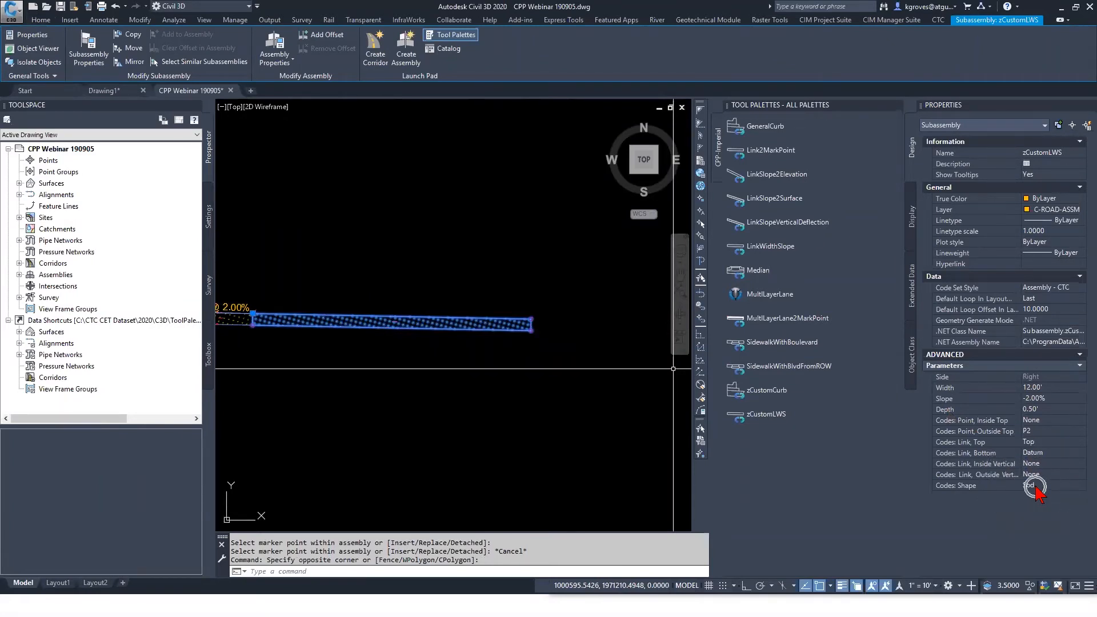
pyautogui.scroll(8, 539, 323)
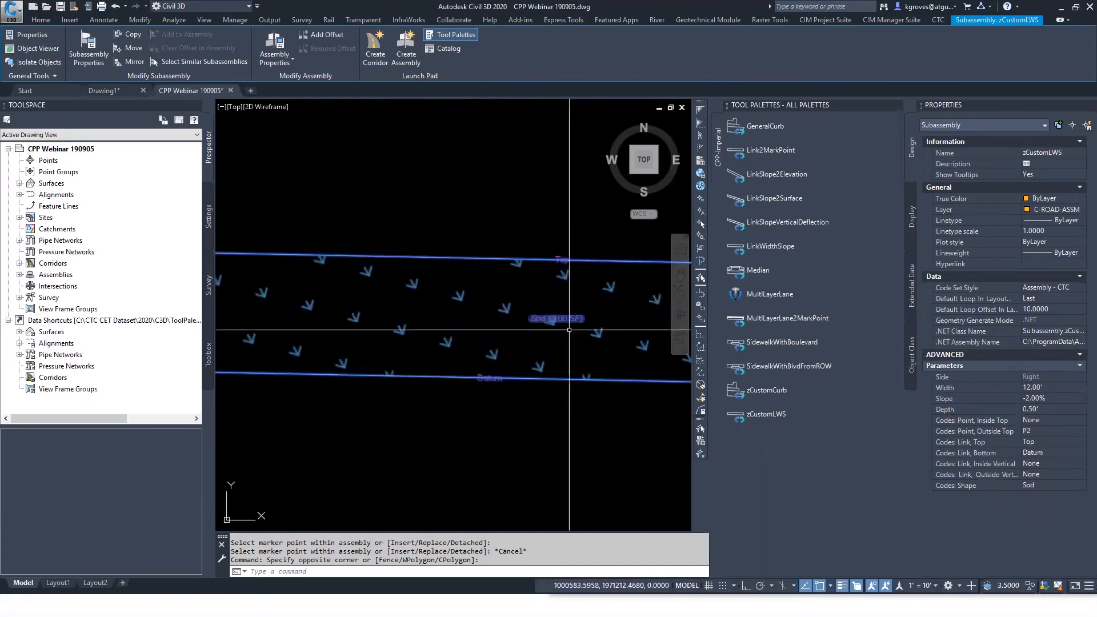
pyautogui.press('Escape')
pyautogui.scroll(-2, 483, 319)
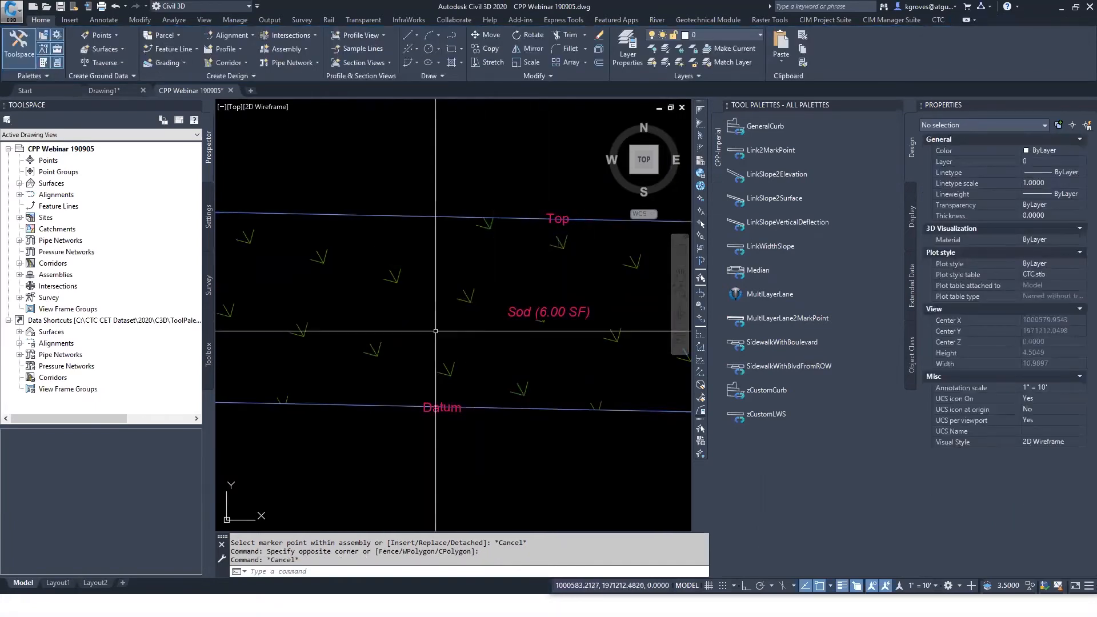
# Examine the 10+30.46 section view and the Main Street corridor in plan up to its eastern end.
pyautogui.scroll(-6, 400, 324)
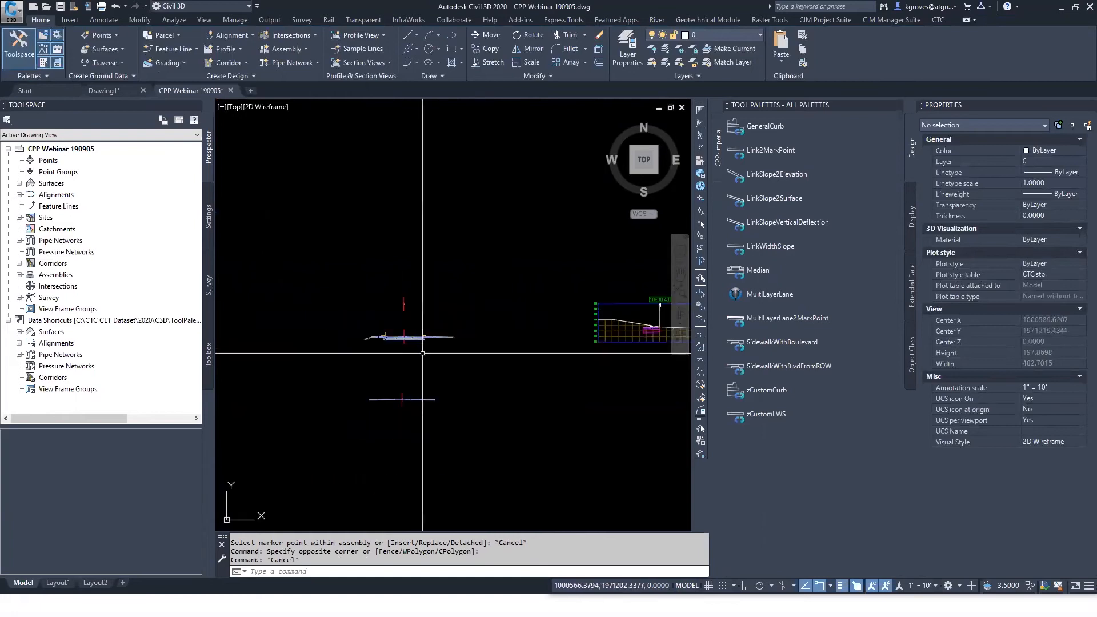
pyautogui.scroll(6, 505, 326)
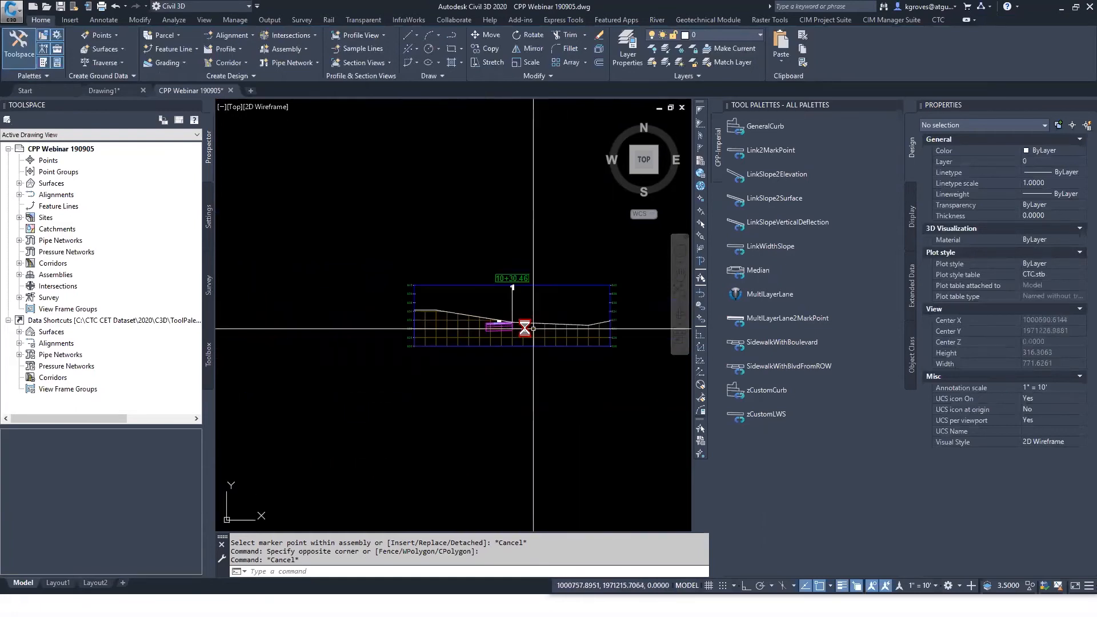
pyautogui.scroll(-3, 514, 327)
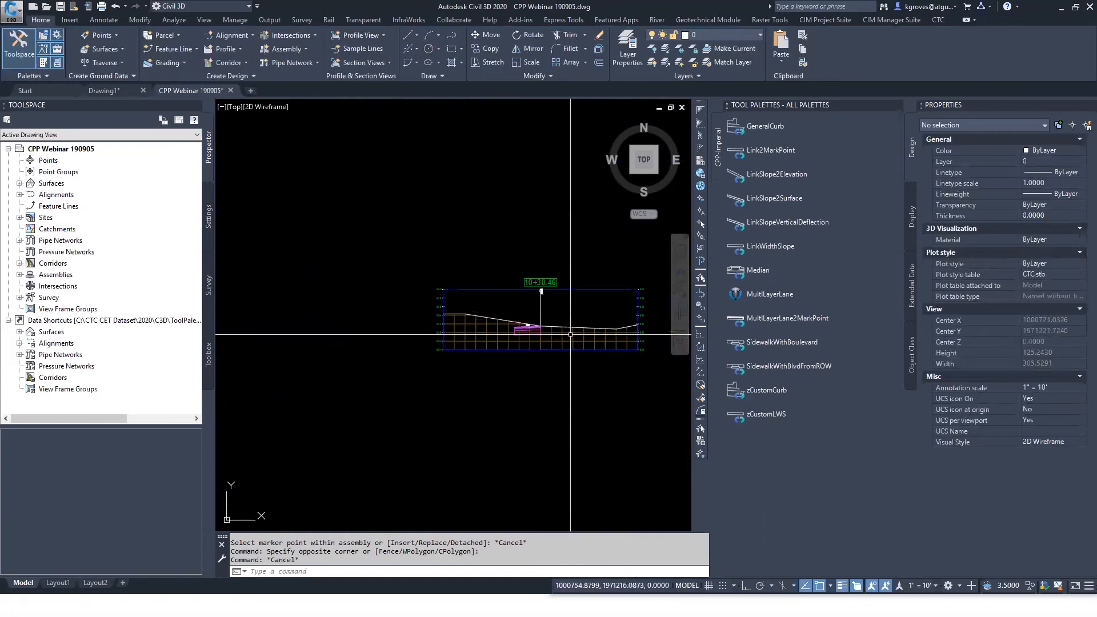
pyautogui.scroll(2, 540, 319)
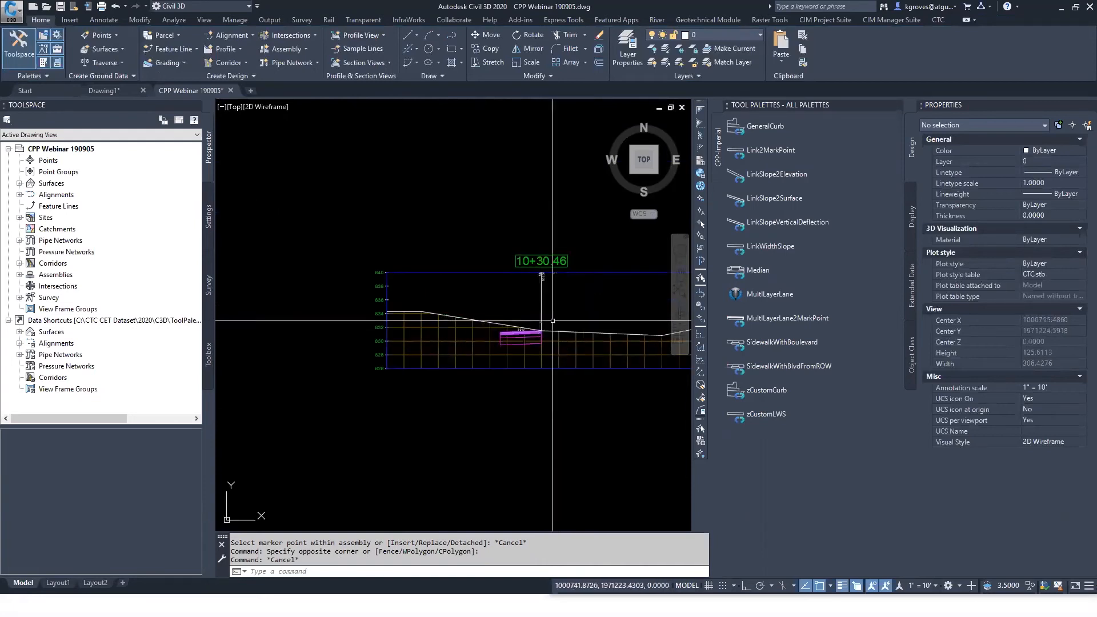
pyautogui.moveTo(553, 320); pyautogui.dragTo(447, 339, button='middle')
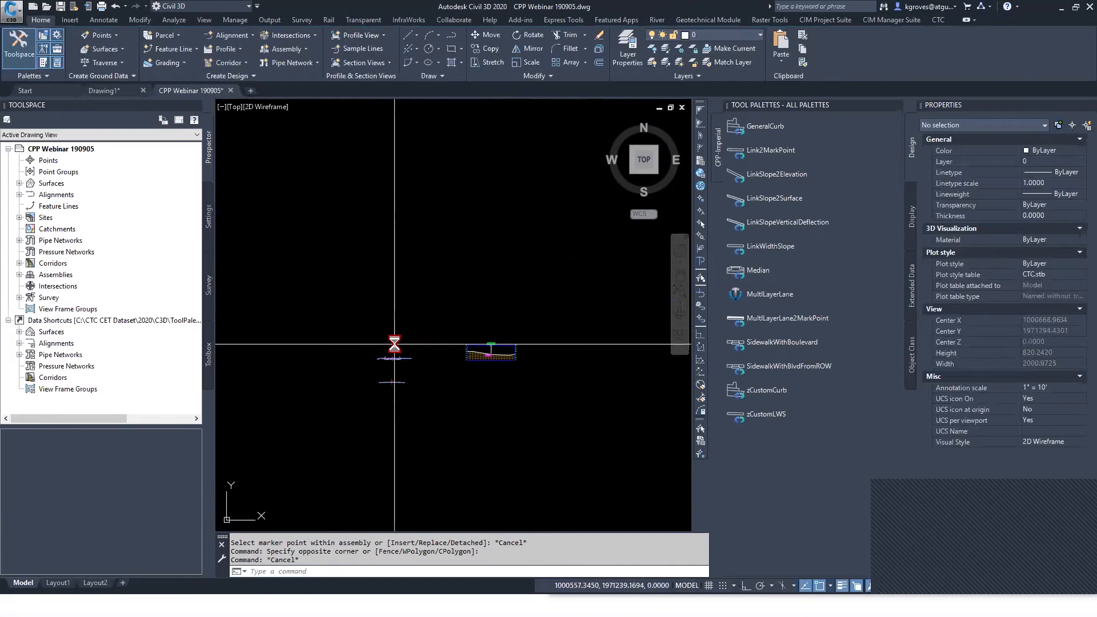
pyautogui.scroll(-2, 406, 396)
pyautogui.scroll(-4, 400, 414)
pyautogui.moveTo(235, 502); pyautogui.dragTo(544, 343, button='middle')
pyautogui.scroll(10, 544, 343)
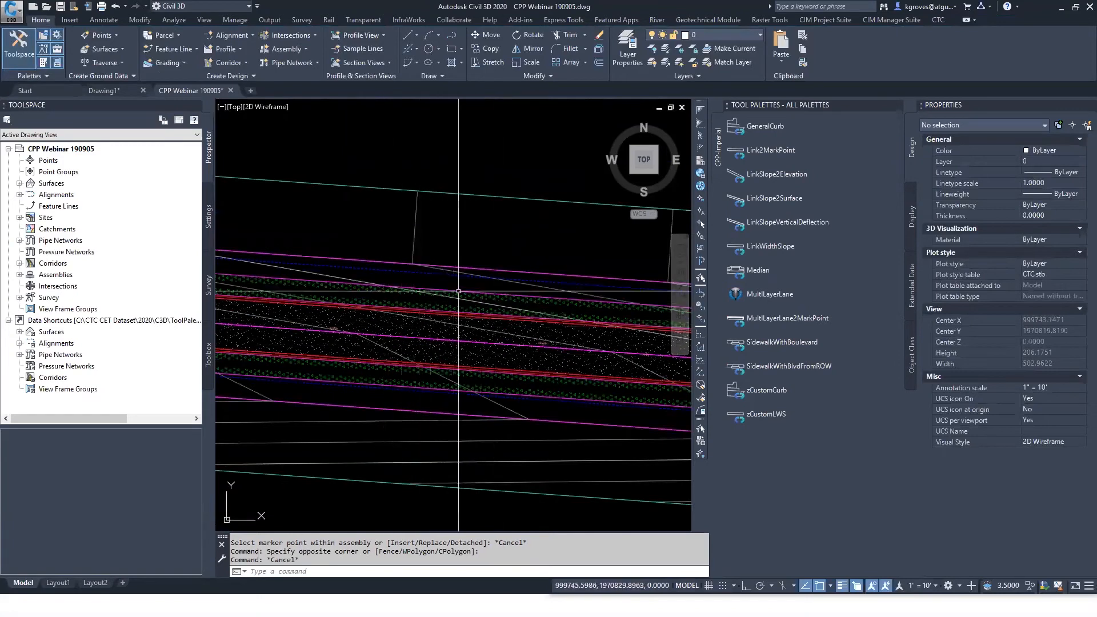
pyautogui.scroll(-8, 499, 331)
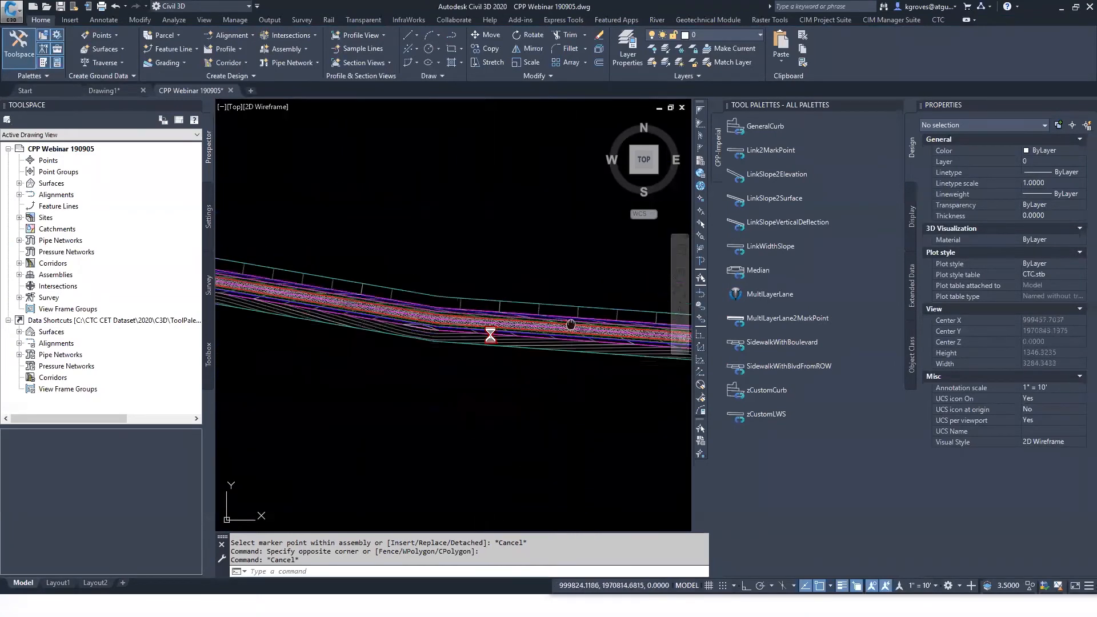
pyautogui.scroll(10, 595, 372)
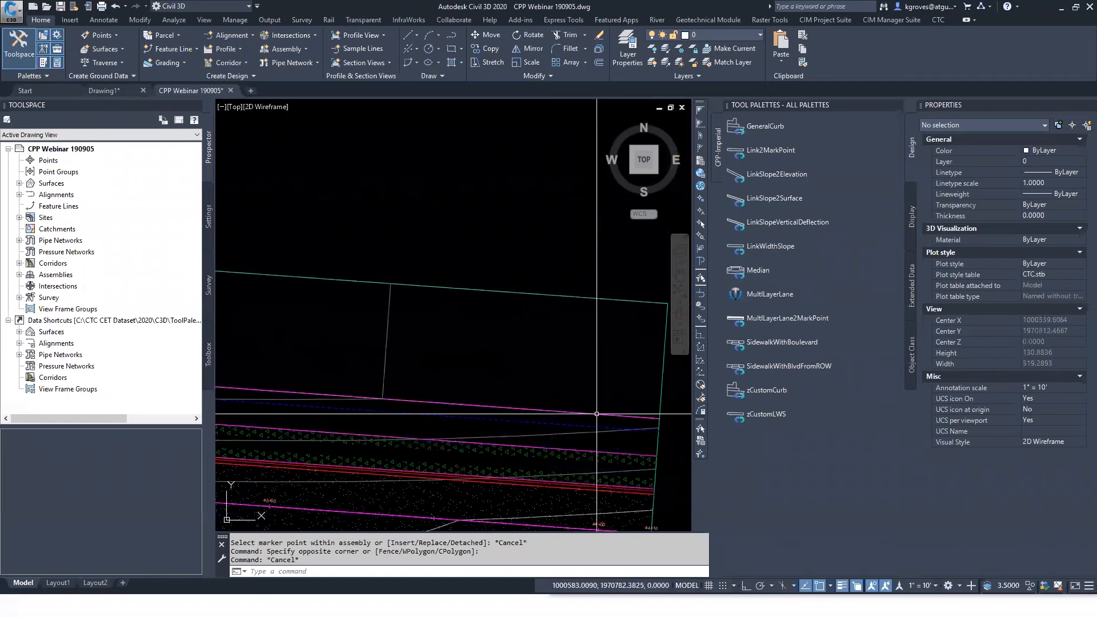
# Select the right-of-way offset alignment along the corridor's north side and compare it with the section view.
pyautogui.click(598, 411)
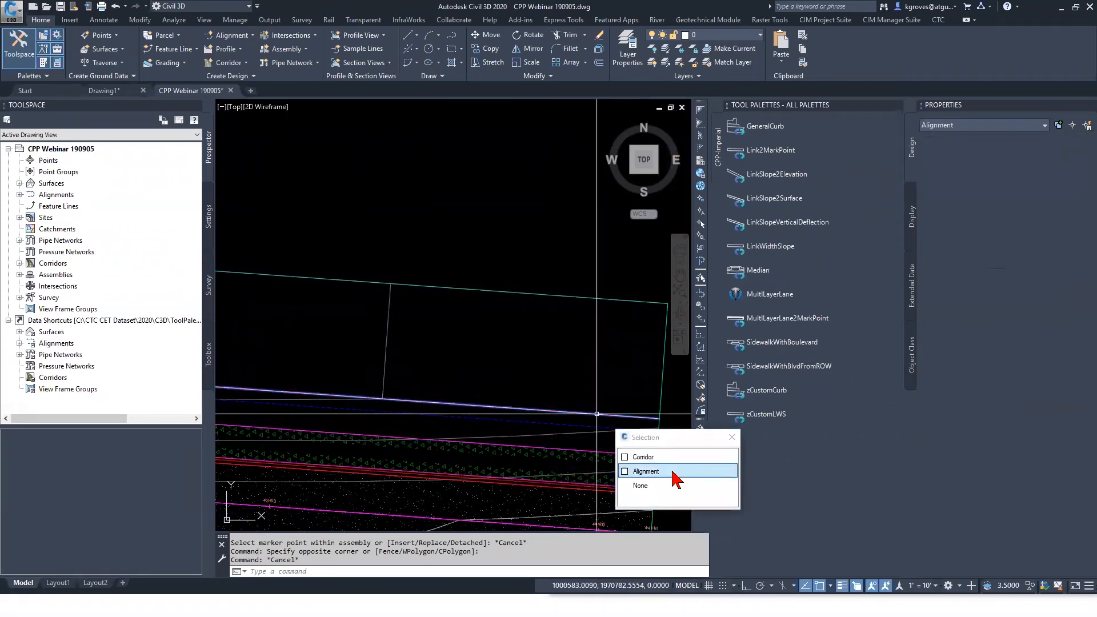
pyautogui.click(670, 468)
pyautogui.scroll(-5, 568, 451)
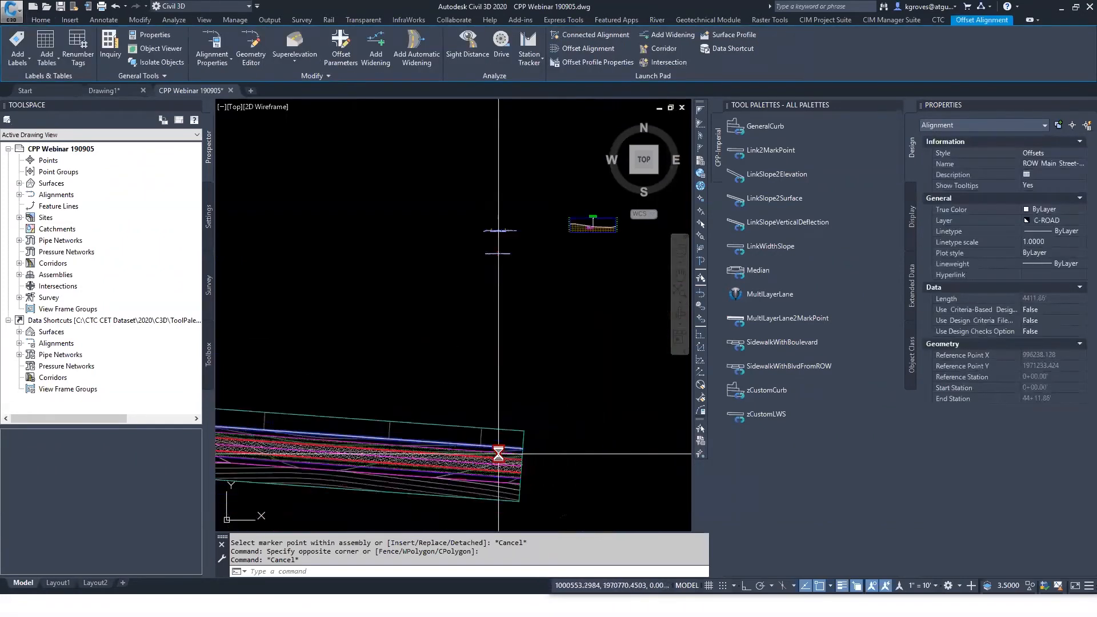
pyautogui.scroll(8, 571, 311)
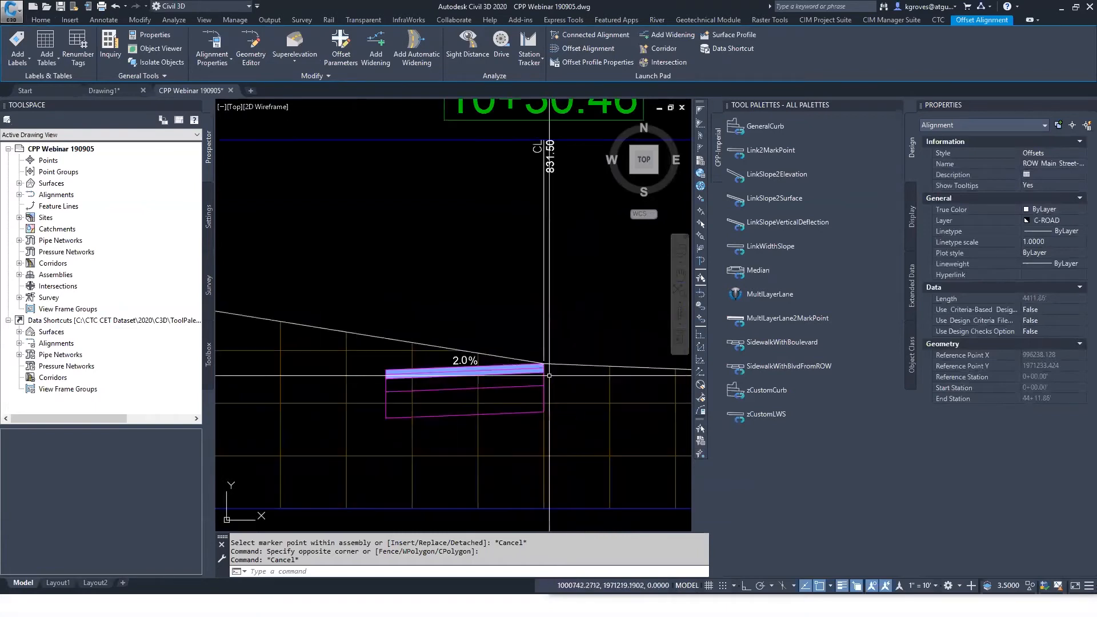
pyautogui.press('Escape')
# Erase the corridor section from the 10+30.46 section view.
pyautogui.click(530, 388)
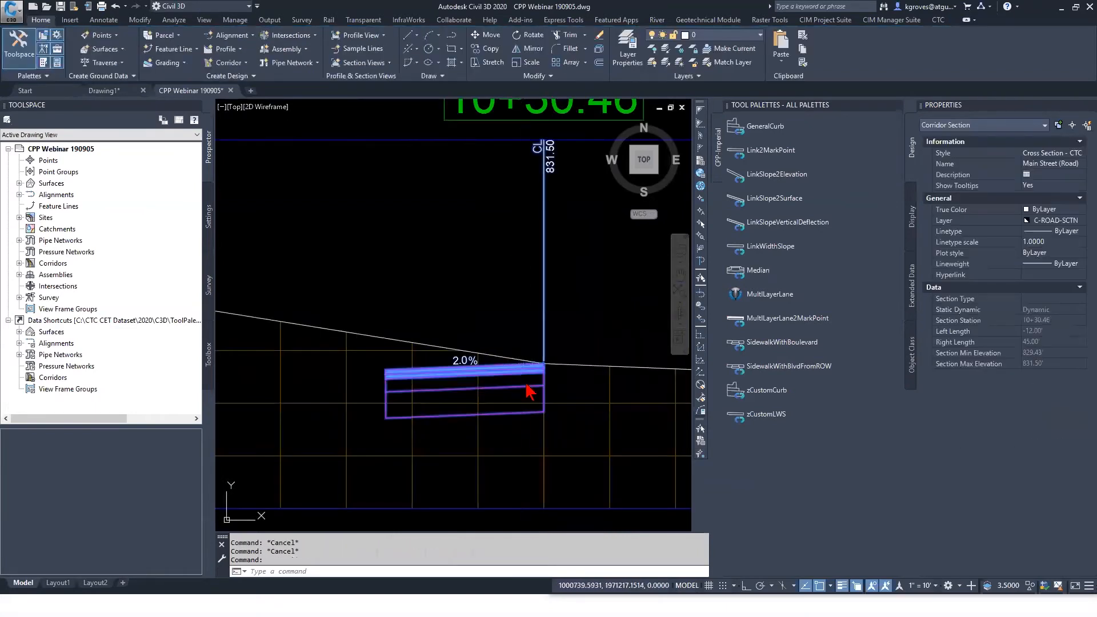
pyautogui.write('e')
pyautogui.press('Return')
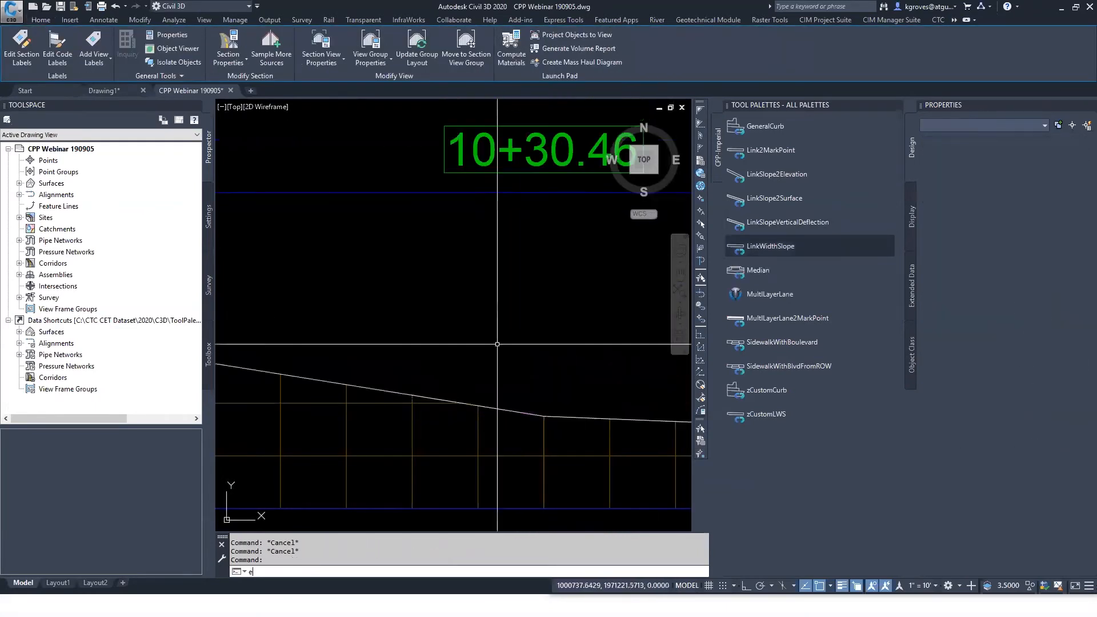
# Open the section sources for the sample line on Main Street and clear both Main Street corridors from the sampled sources.
pyautogui.scroll(-8, 517, 407)
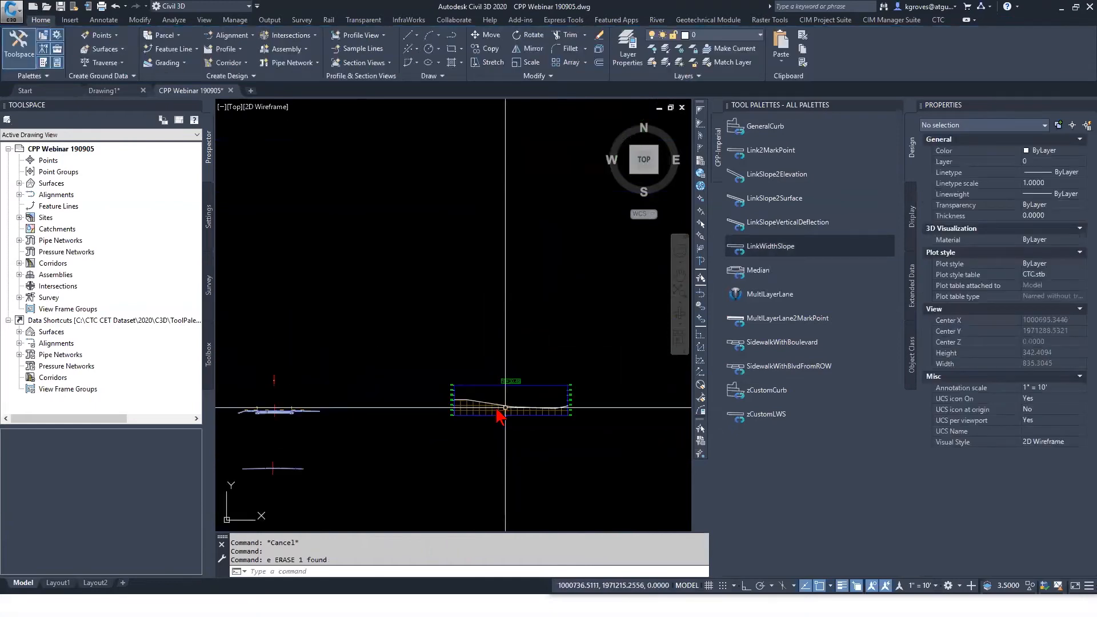
pyautogui.scroll(-5, 336, 454)
pyautogui.moveTo(335, 453); pyautogui.dragTo(563, 429, button='middle')
pyautogui.scroll(3, 494, 430)
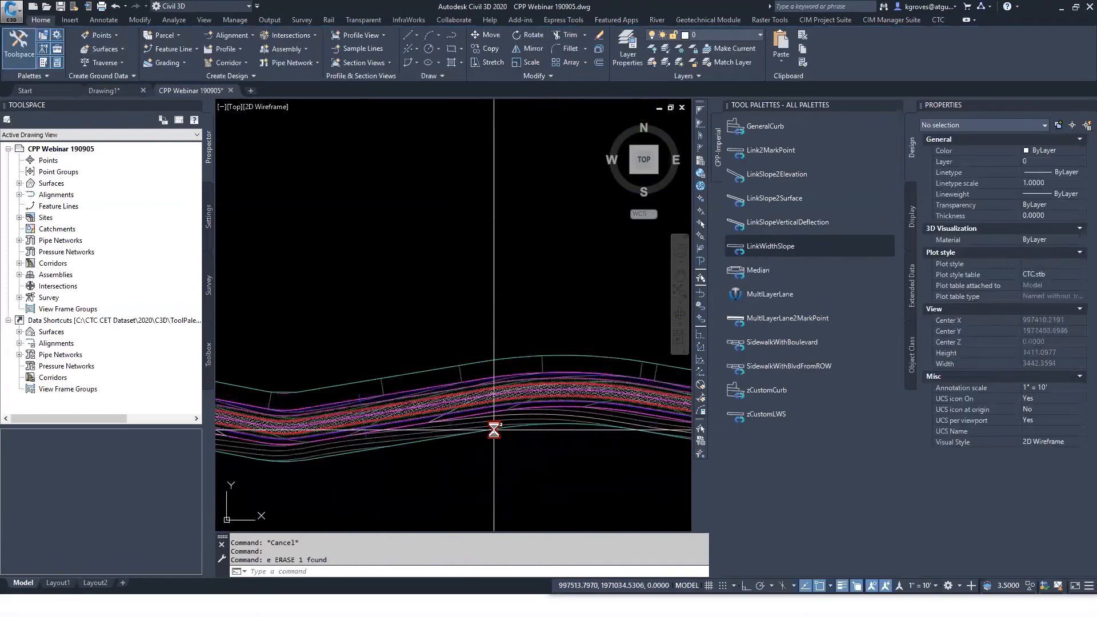
pyautogui.scroll(-3, 494, 430)
pyautogui.click(441, 422)
pyautogui.click(474, 488)
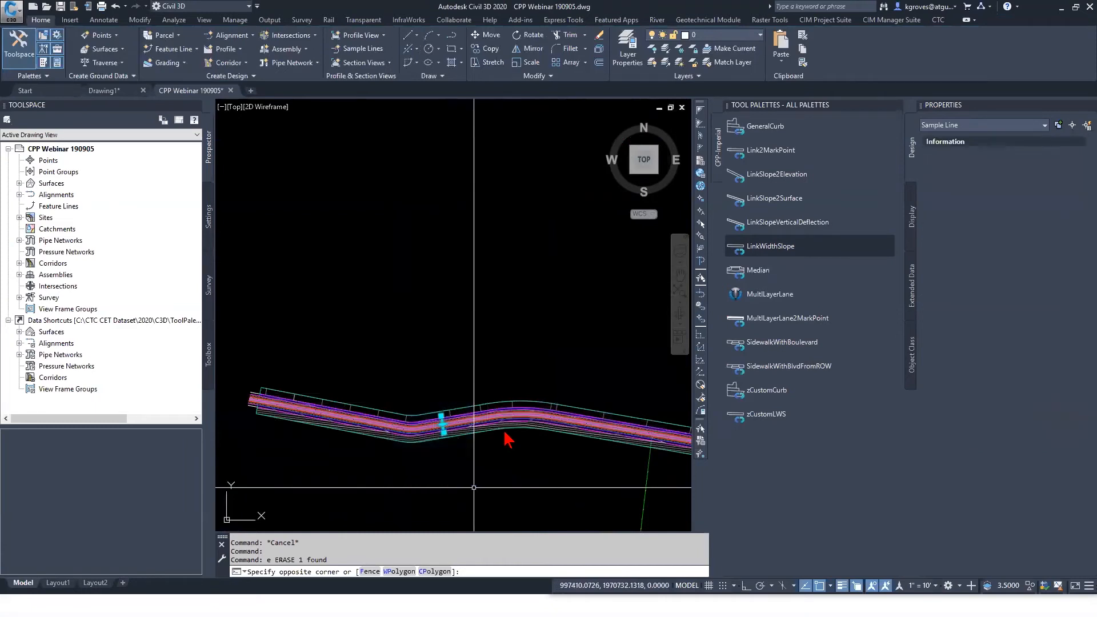
pyautogui.click(266, 49)
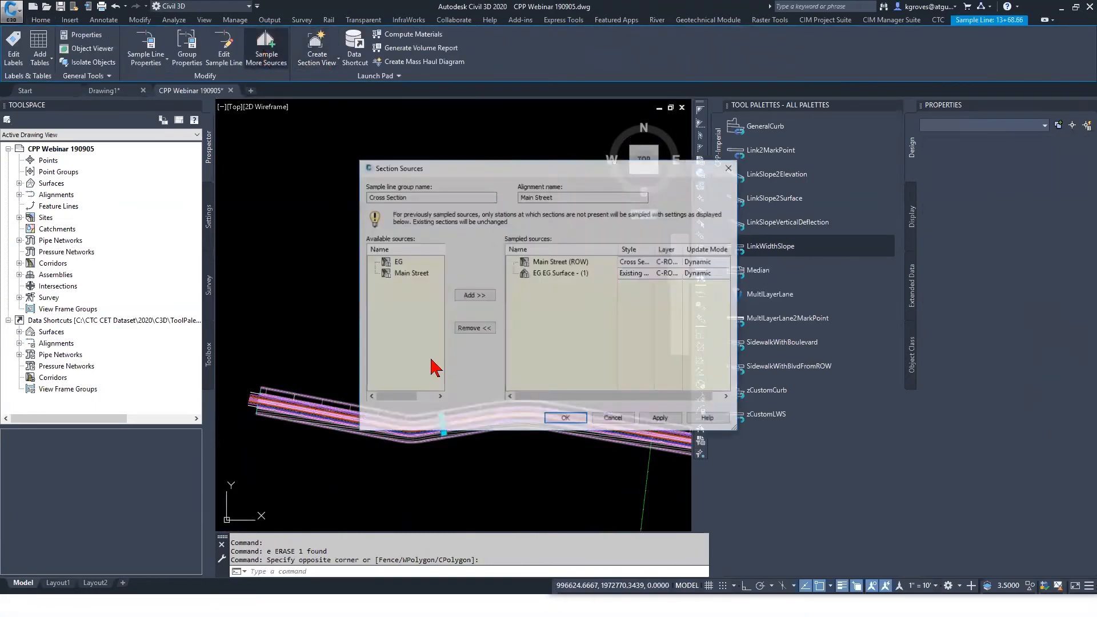
pyautogui.click(475, 296)
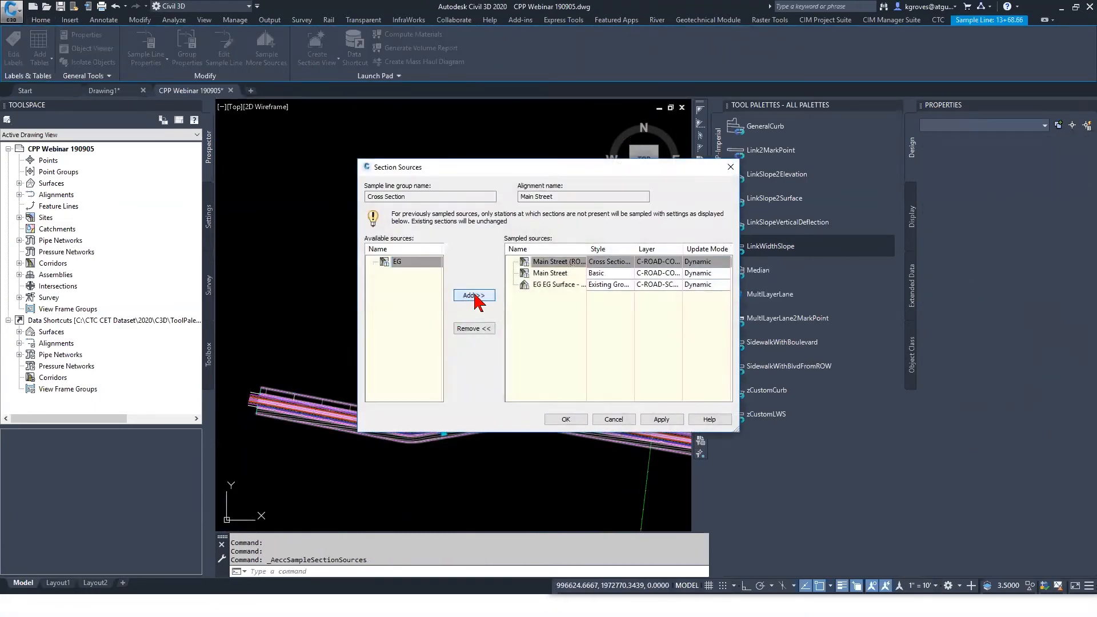
pyautogui.click(564, 280)
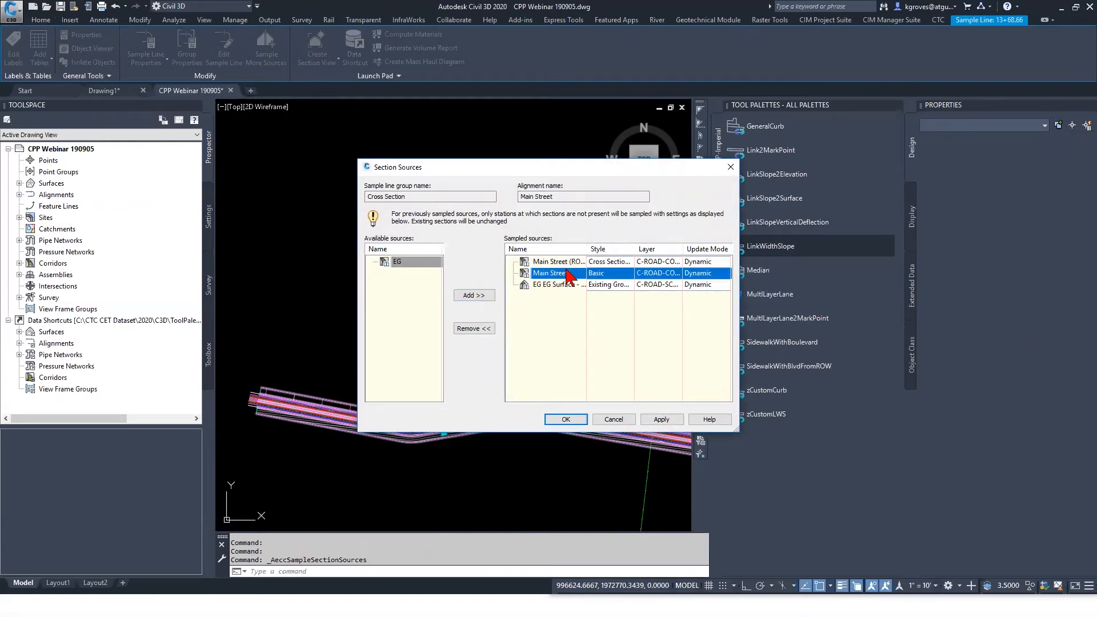
pyautogui.click(571, 263)
pyautogui.click(474, 329)
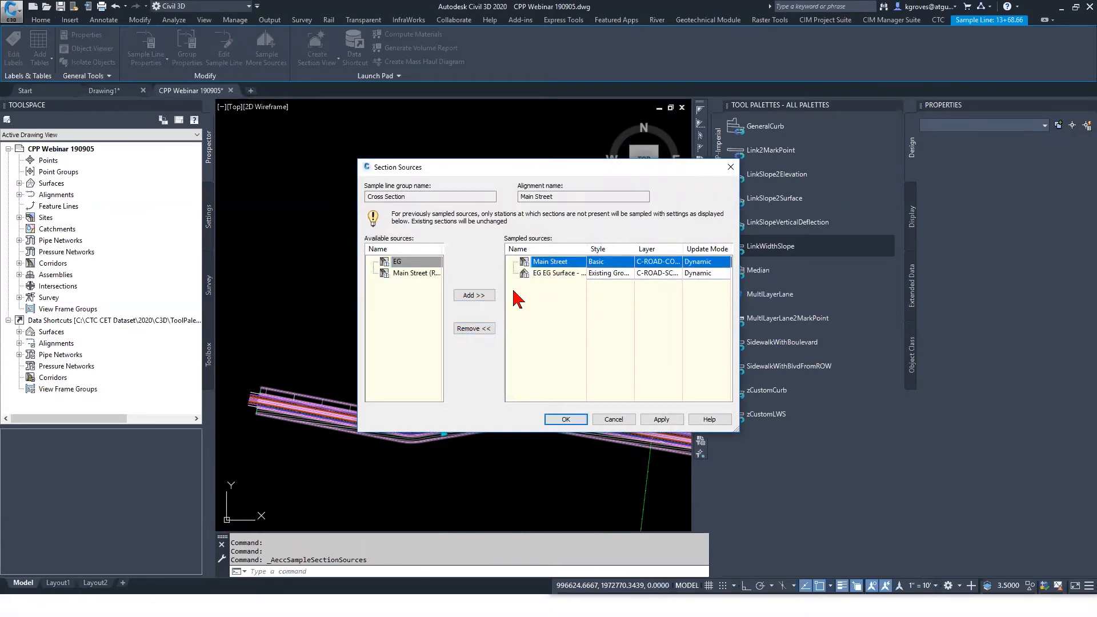
pyautogui.click(464, 329)
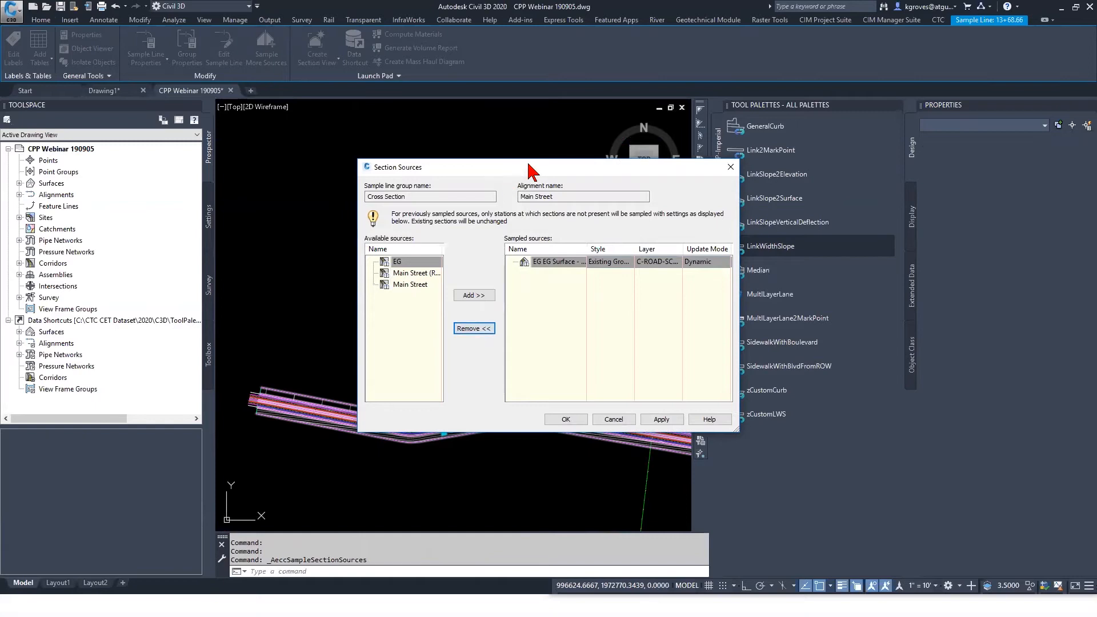
# Widen the section sources dialog, add the Main Street corridor to the sampled sources, apply the sampling and dismiss the event list.
pyautogui.moveTo(533, 171); pyautogui.dragTo(746, 171)
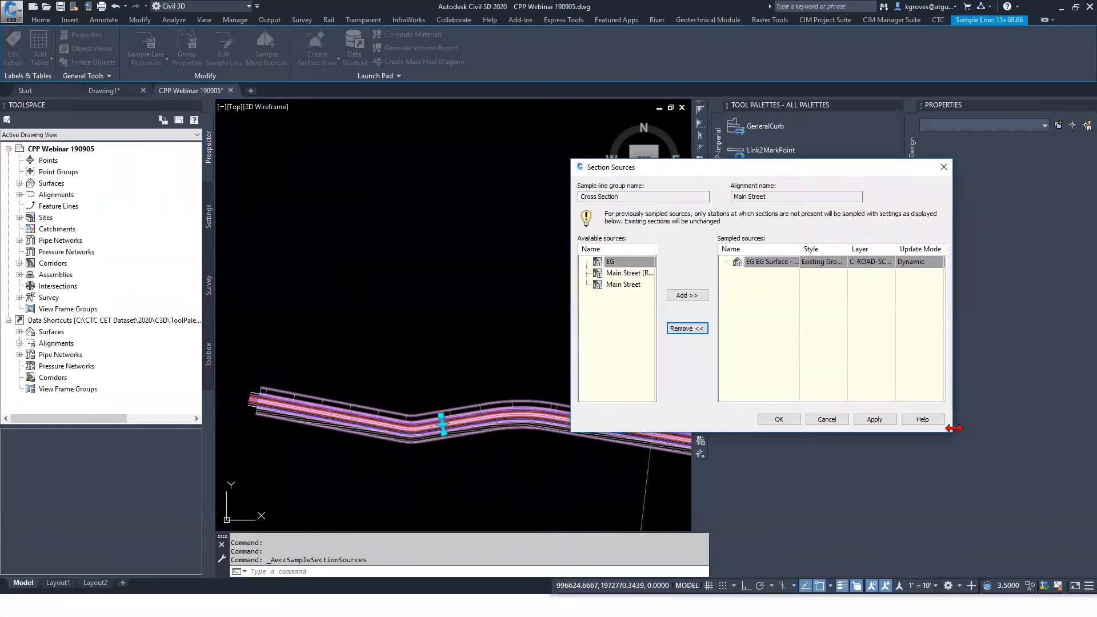
pyautogui.moveTo(953, 428); pyautogui.dragTo(1093, 429)
pyautogui.click(668, 285)
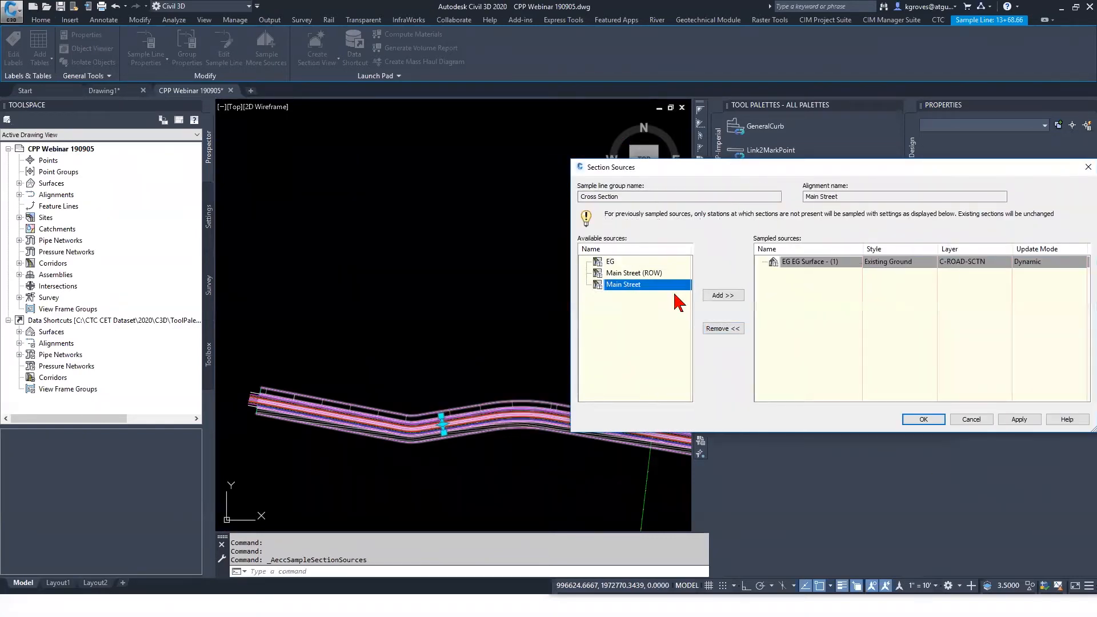
pyautogui.click(722, 297)
pyautogui.click(806, 274)
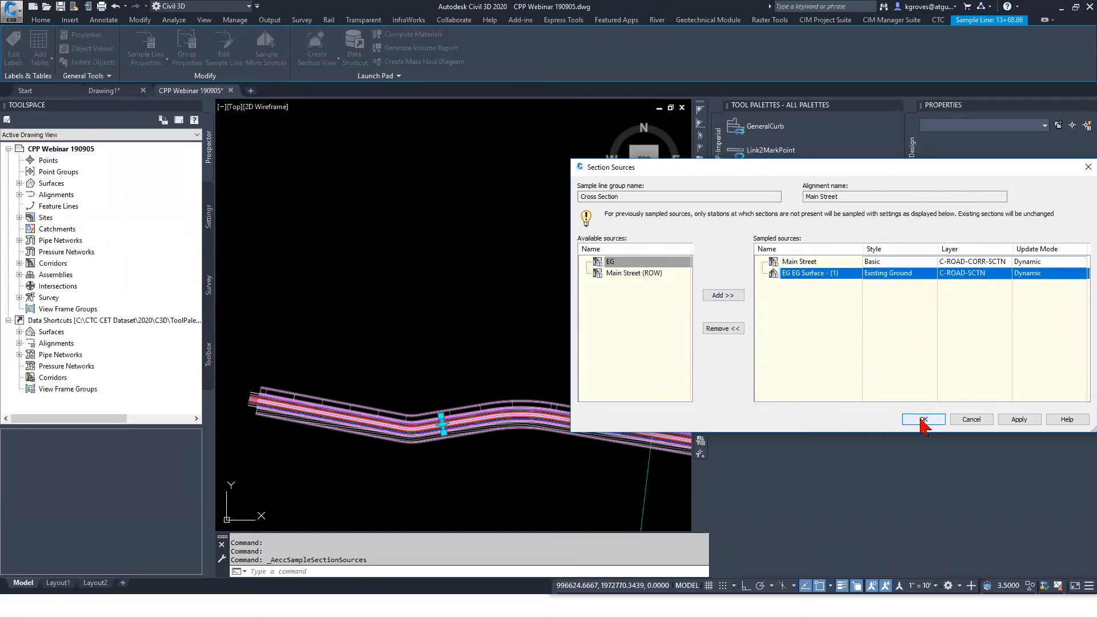
pyautogui.click(629, 274)
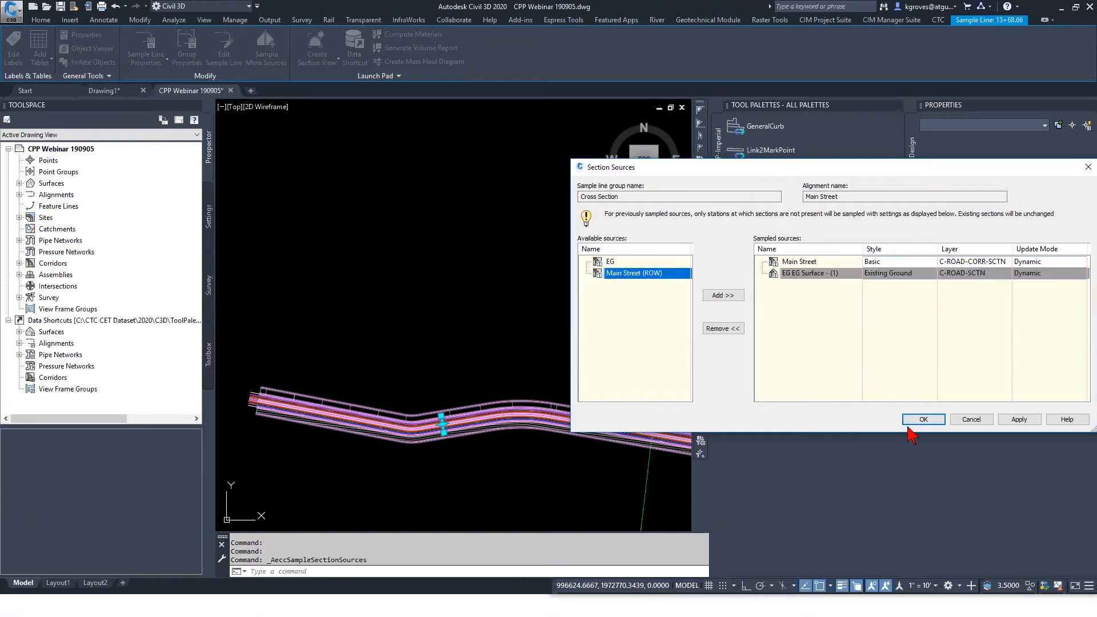
pyautogui.click(722, 295)
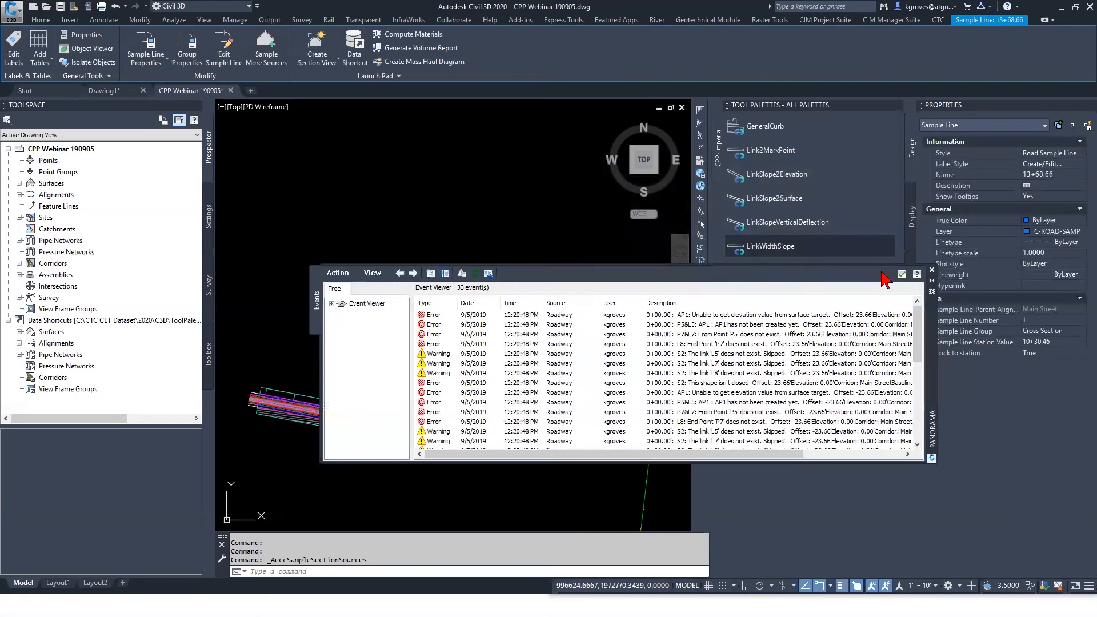
pyautogui.click(902, 274)
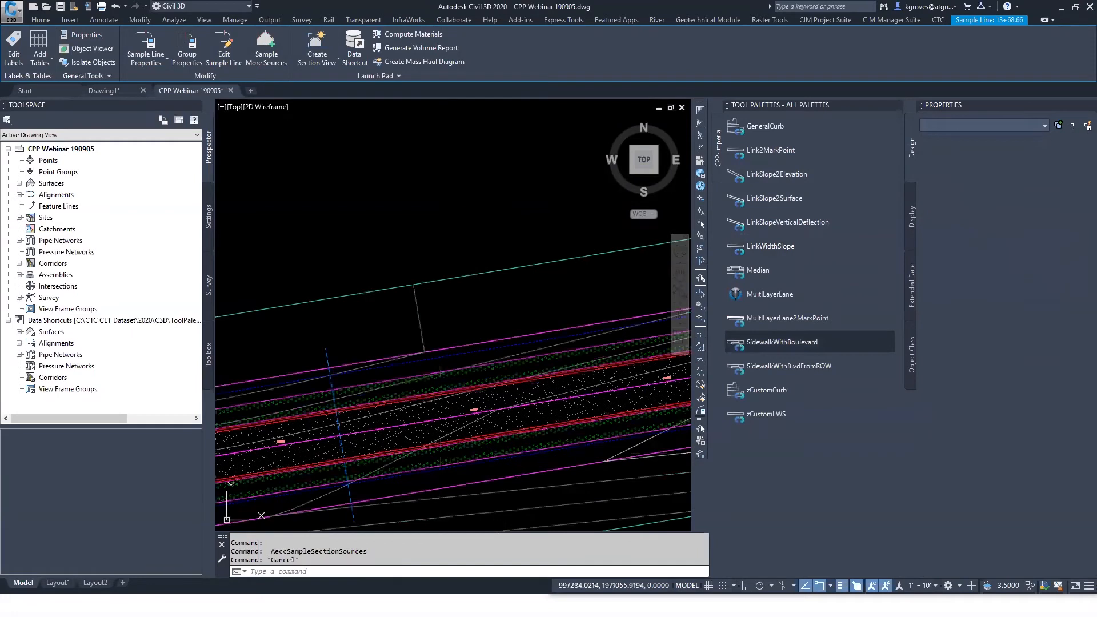
# Deselect the sample line and split model space into two horizontal viewports.
pyautogui.press('Escape')
pyautogui.scroll(3, 544, 422)
pyautogui.moveTo(355, 386); pyautogui.dragTo(590, 382, button='middle')
pyautogui.scroll(-2, 435, 385)
pyautogui.moveTo(508, 320); pyautogui.dragTo(426, 294, button='middle')
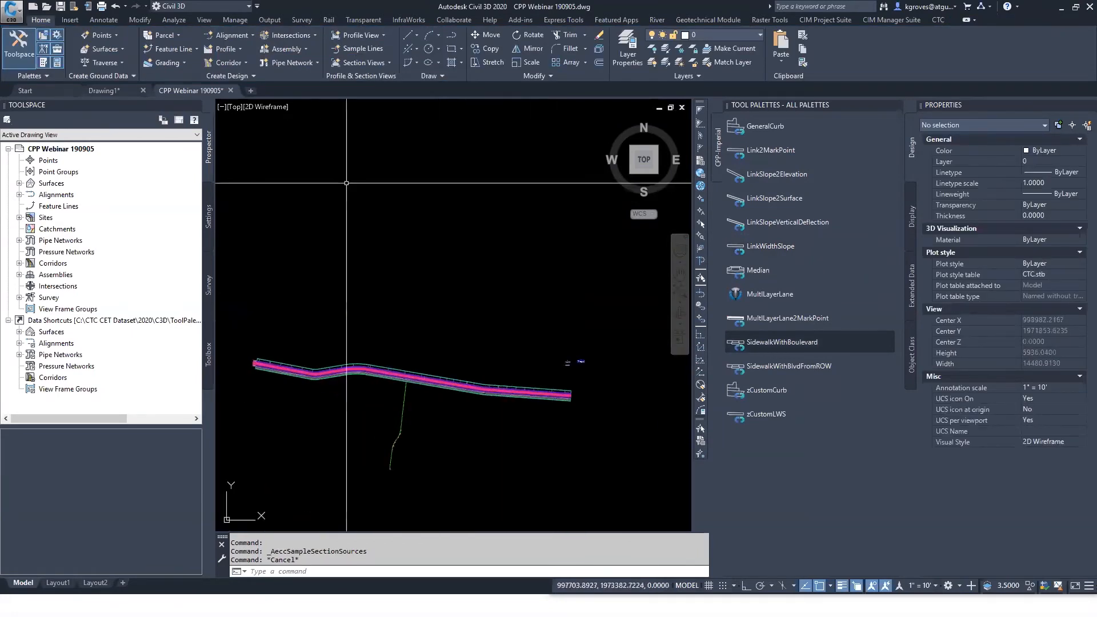
pyautogui.click(204, 21)
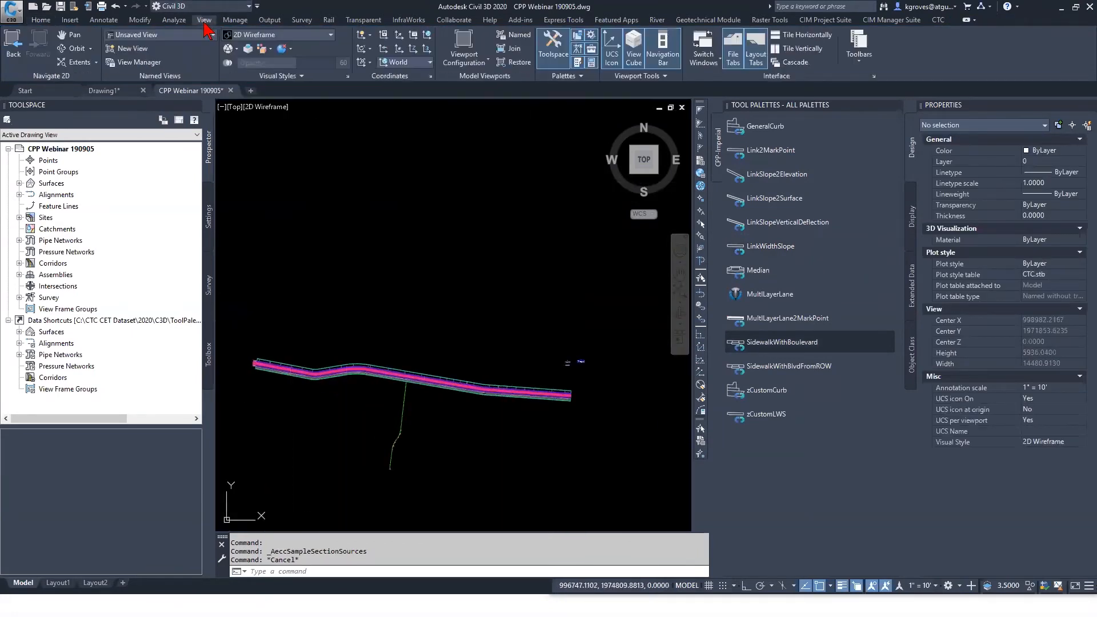
pyautogui.click(432, 62)
pyautogui.click(495, 130)
# Frame the sampled road cross section in the upper viewport and the corridor plan around the sample line in the lower one.
pyautogui.scroll(6, 386, 228)
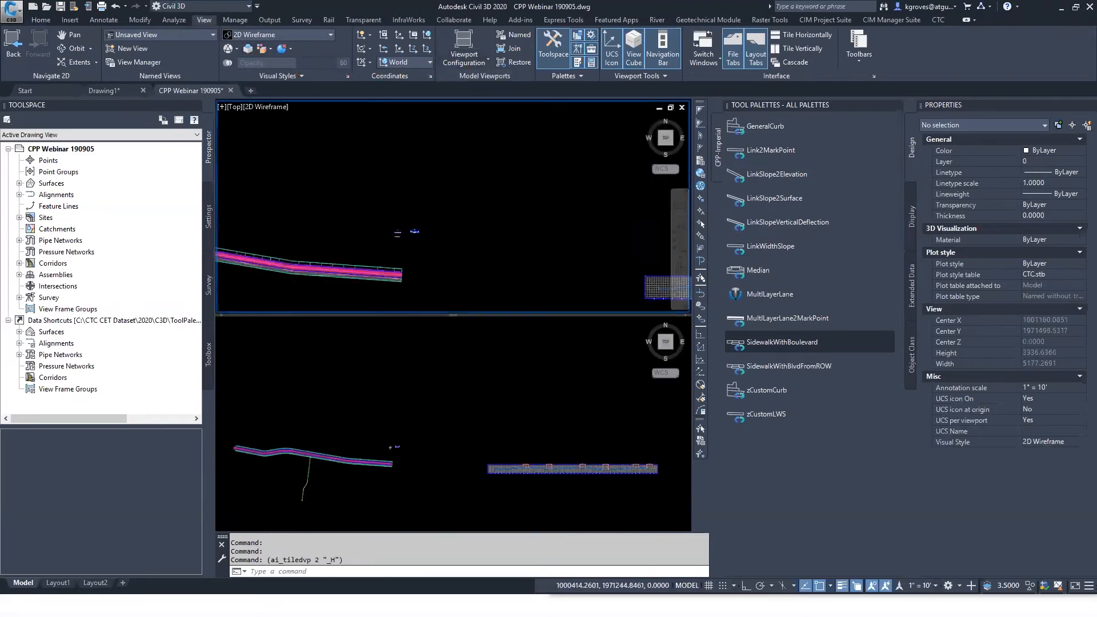
pyautogui.scroll(8, 572, 251)
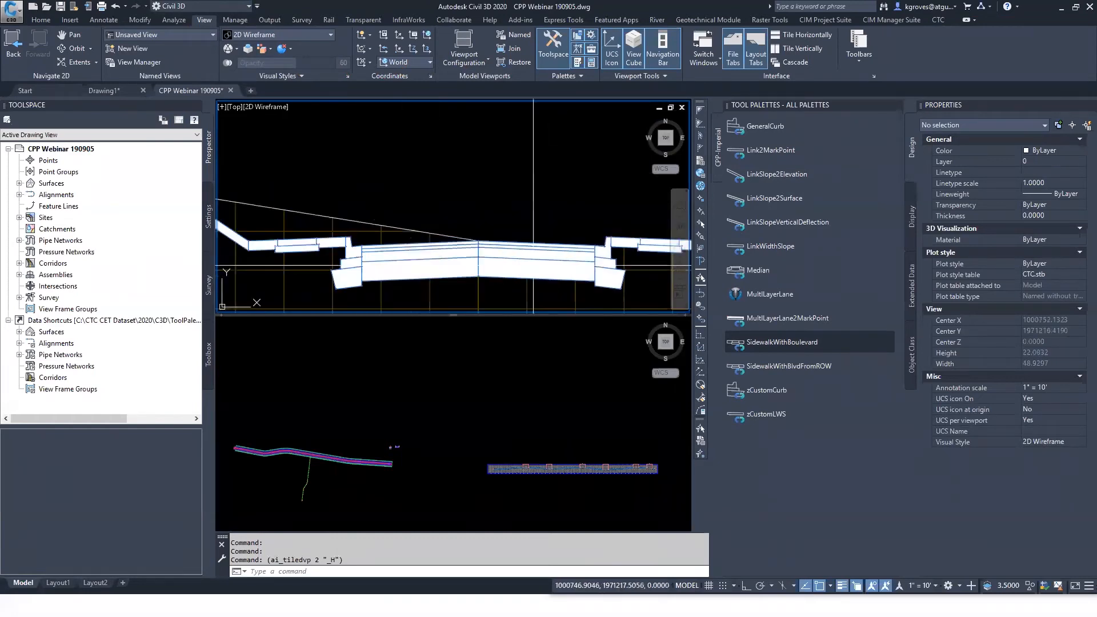
pyautogui.moveTo(489, 246); pyautogui.dragTo(463, 209, button='middle')
pyautogui.click(468, 375)
pyautogui.scroll(-2, 451, 359)
pyautogui.scroll(3, 370, 384)
pyautogui.scroll(6, 370, 384)
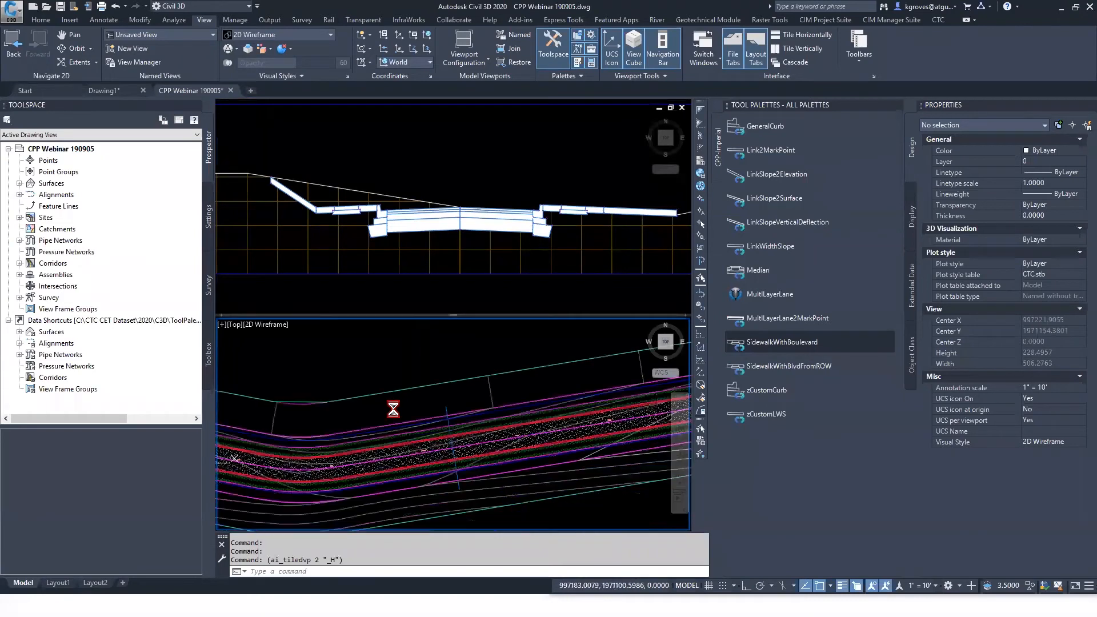
# Examine the sampled cross section at station 10+30.46 up close and as a whole in the upper viewport.
pyautogui.click(452, 254)
pyautogui.scroll(-2, 435, 266)
pyautogui.scroll(2, 418, 246)
pyautogui.scroll(-1, 486, 268)
pyautogui.moveTo(485, 270); pyautogui.dragTo(472, 264, button='middle')
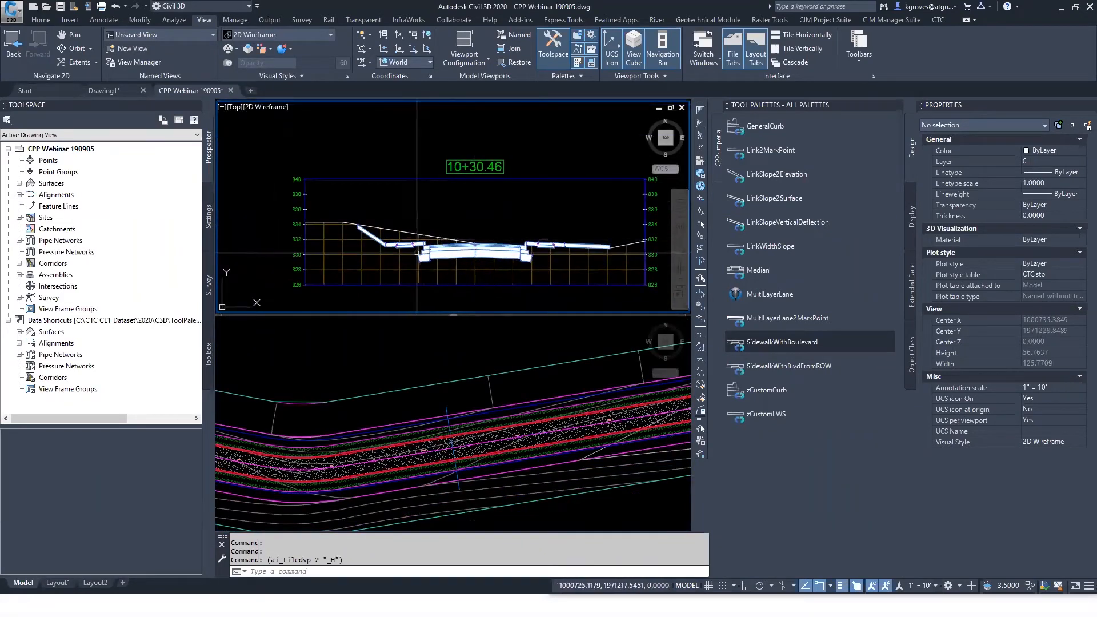
pyautogui.scroll(3, 444, 255)
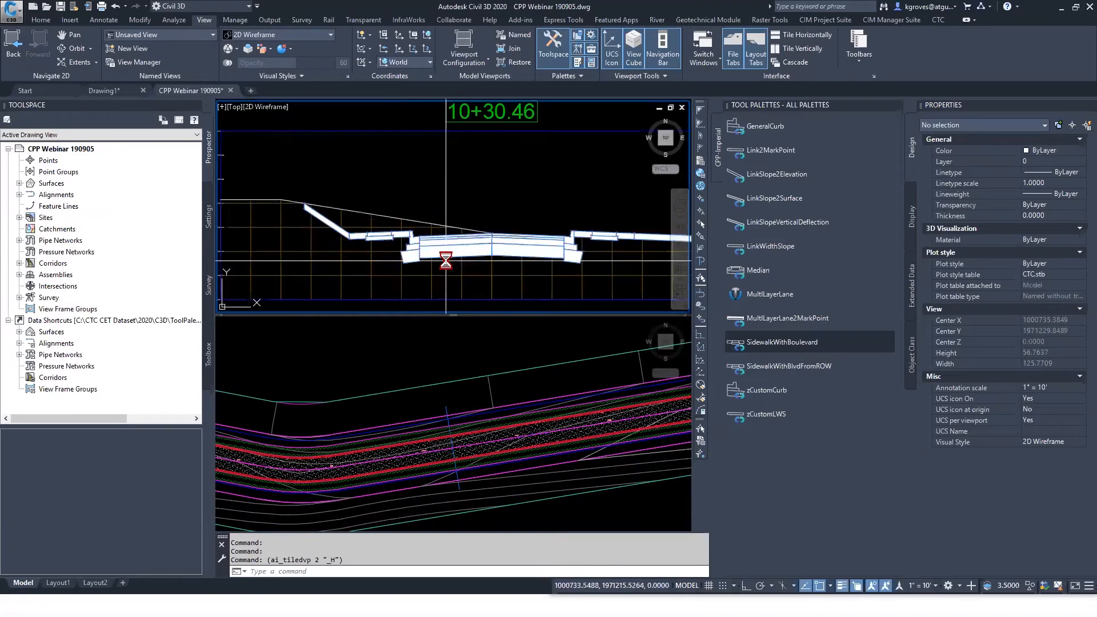
pyautogui.scroll(-1, 373, 232)
pyautogui.scroll(-3, 374, 230)
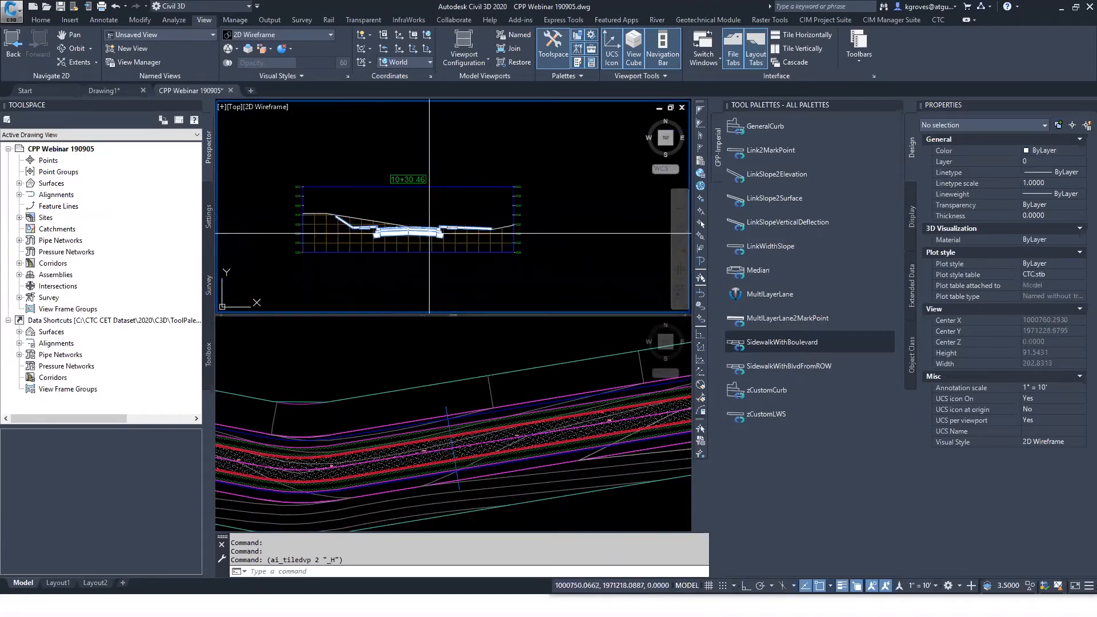
pyautogui.click(394, 230)
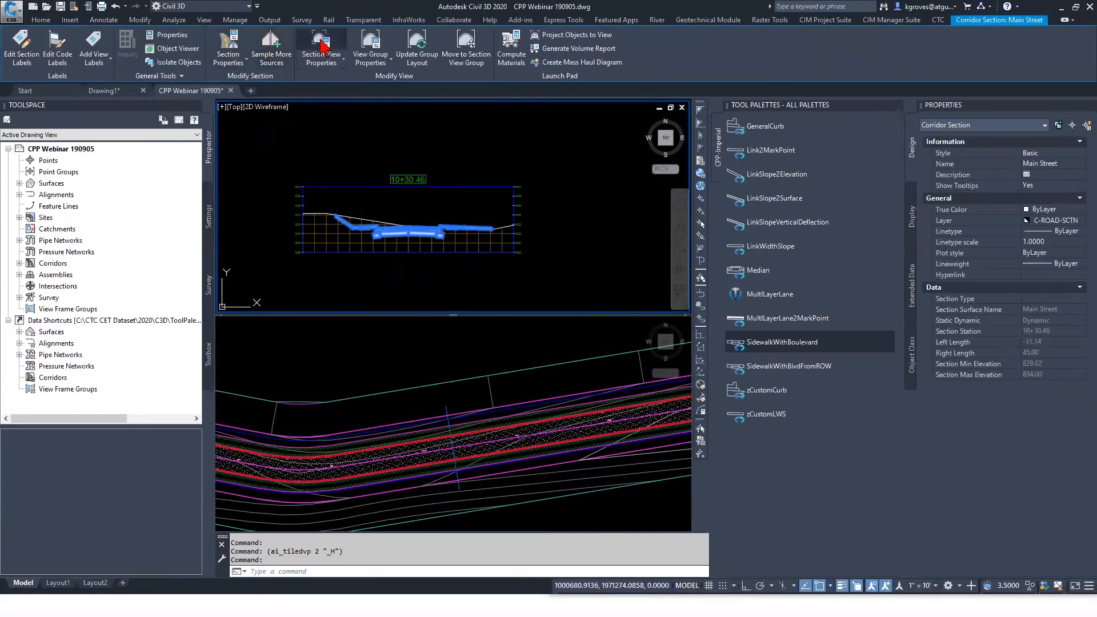
pyautogui.click(322, 46)
pyautogui.click(343, 239)
pyautogui.click(337, 237)
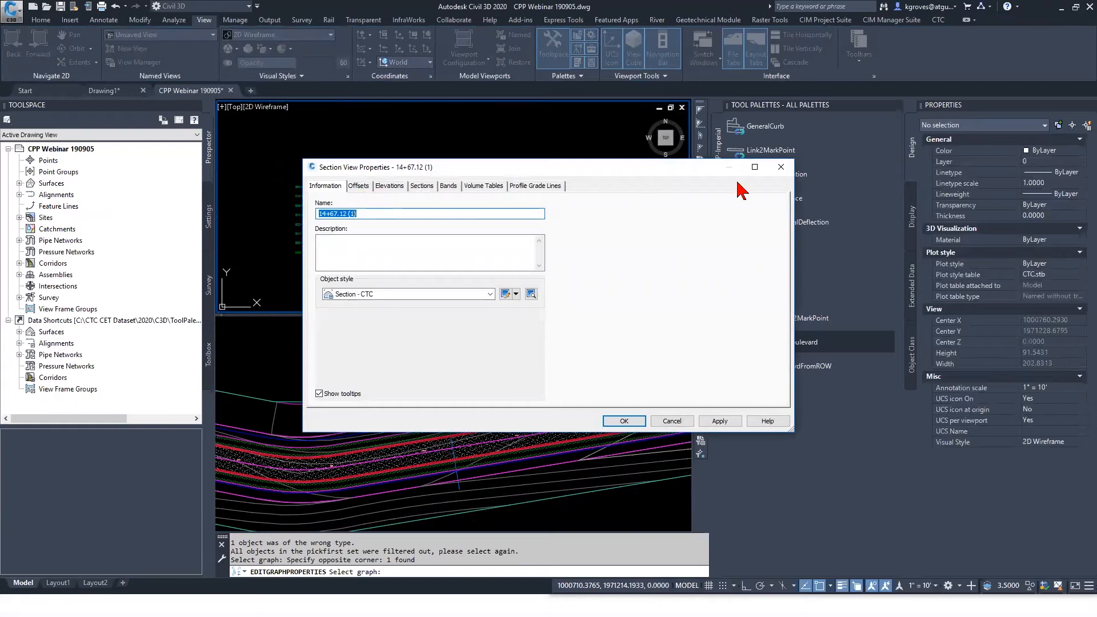
pyautogui.click(781, 167)
pyautogui.press('Escape')
# In the section view group properties, set the Main Street corridor section's style to Cross Section - CTC, apply it and deselect the view.
pyautogui.click(323, 237)
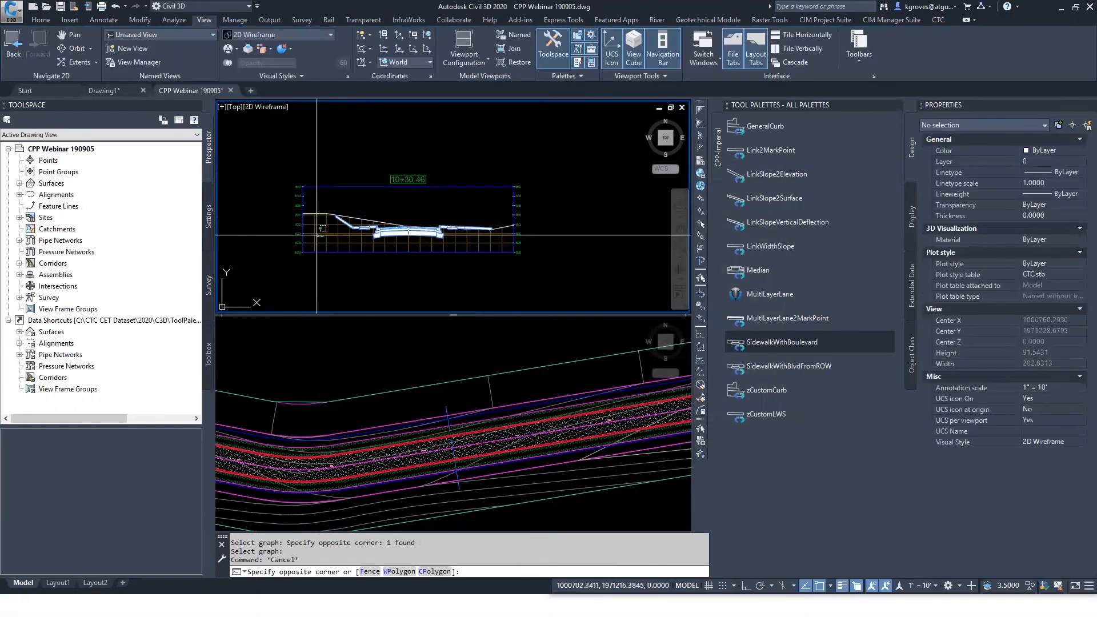
pyautogui.click(316, 235)
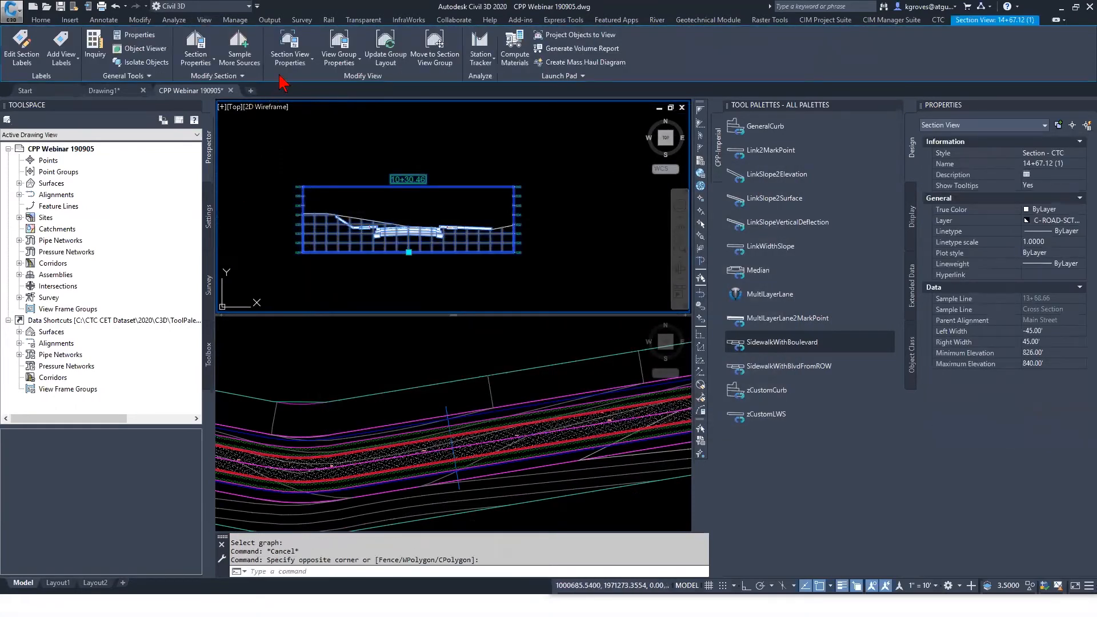
pyautogui.click(341, 47)
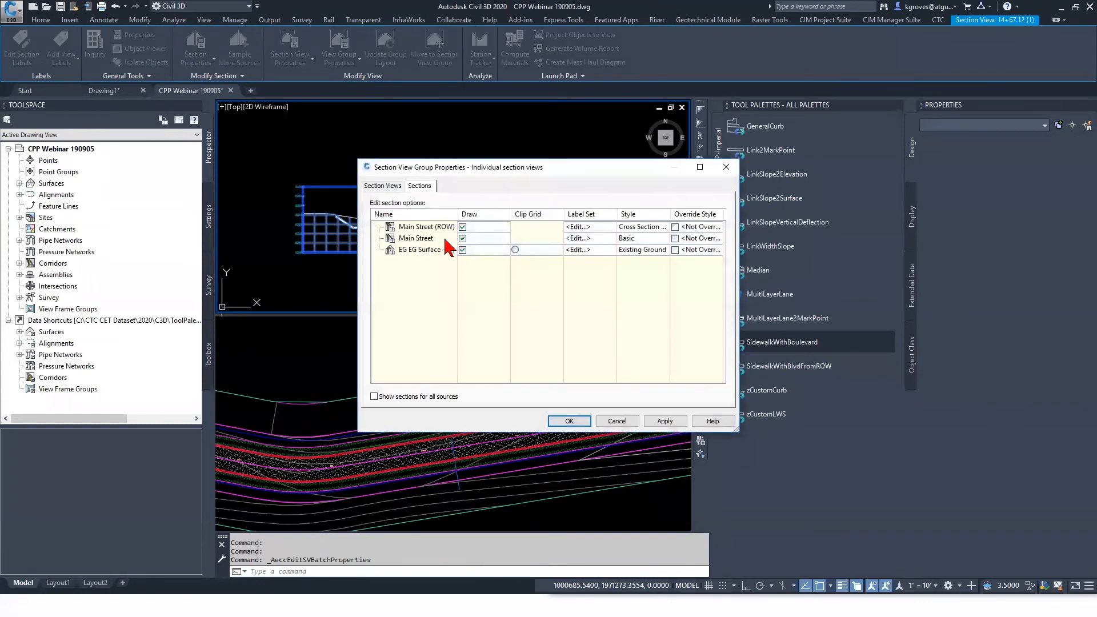
pyautogui.click(423, 240)
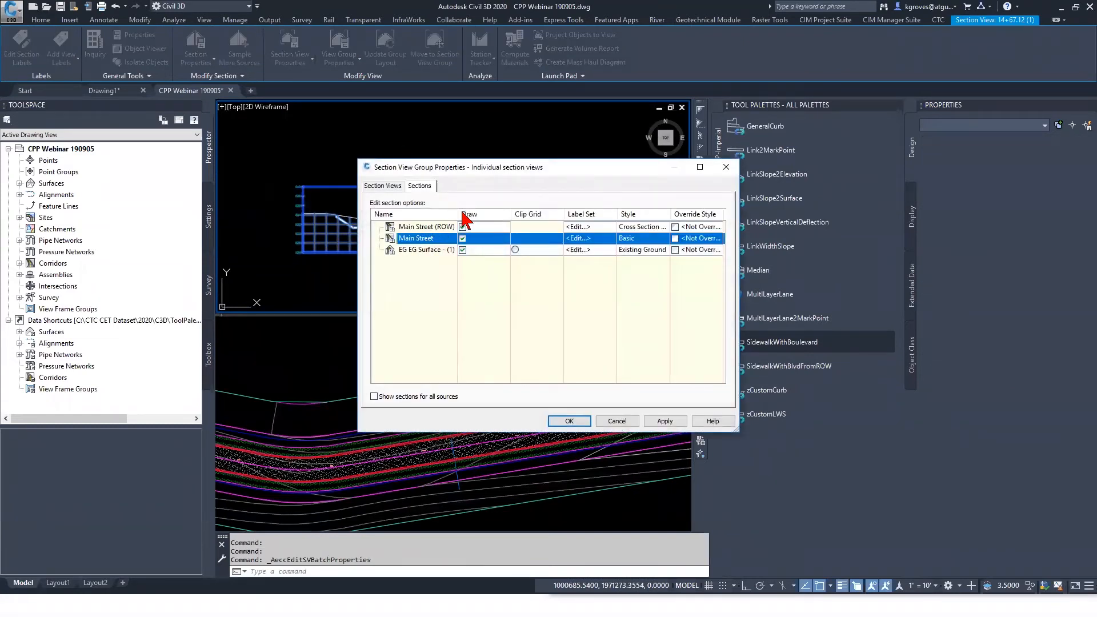
pyautogui.click(650, 241)
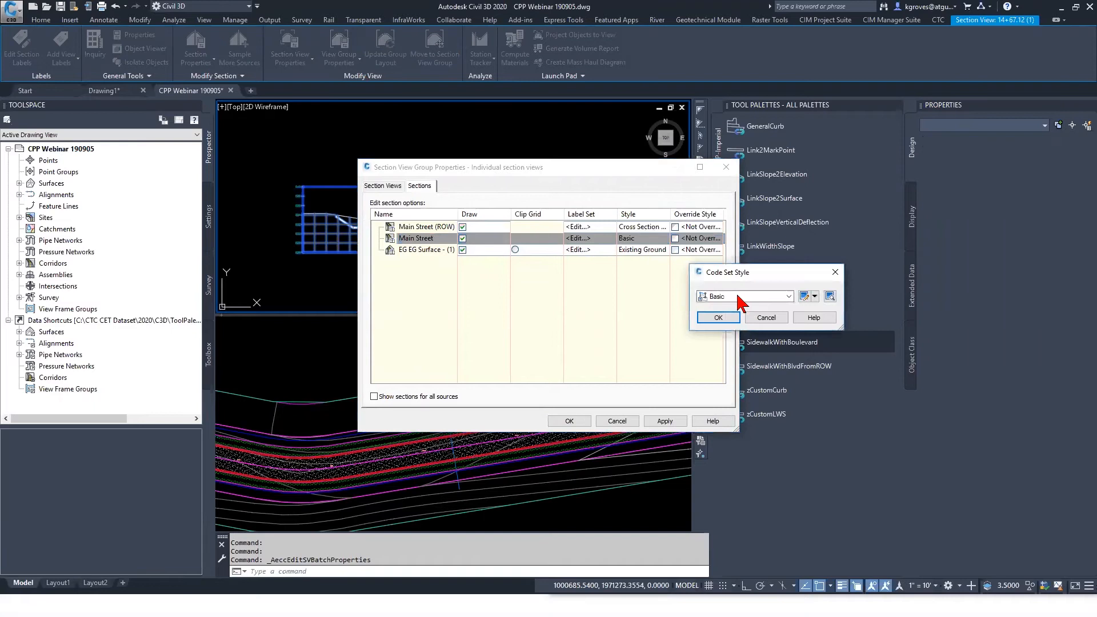
pyautogui.click(746, 297)
pyautogui.click(760, 381)
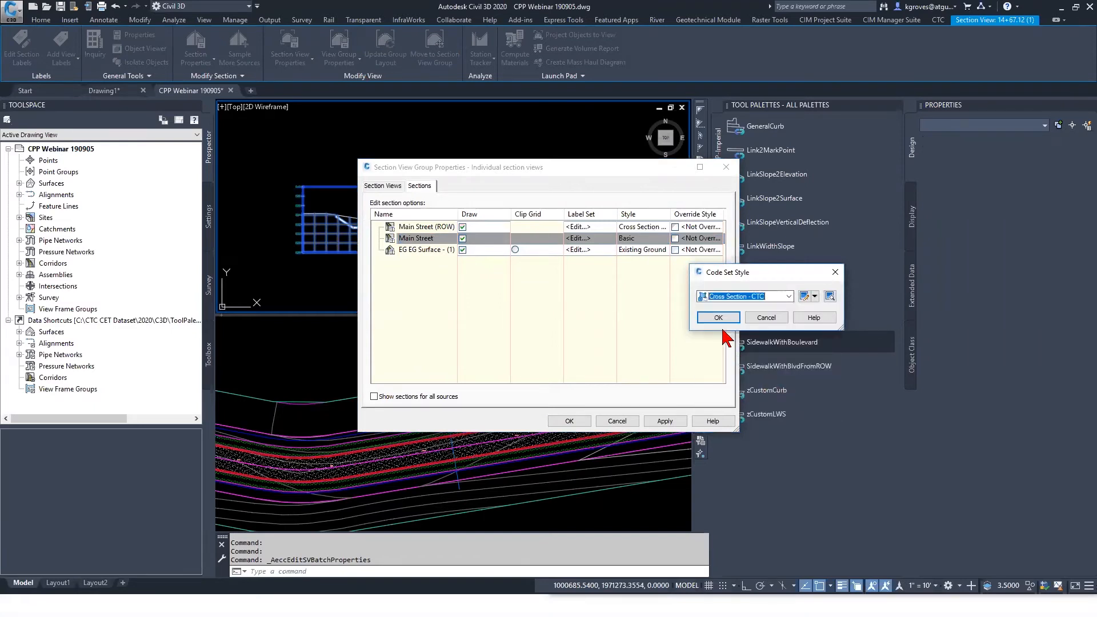
pyautogui.click(718, 318)
pyautogui.click(563, 422)
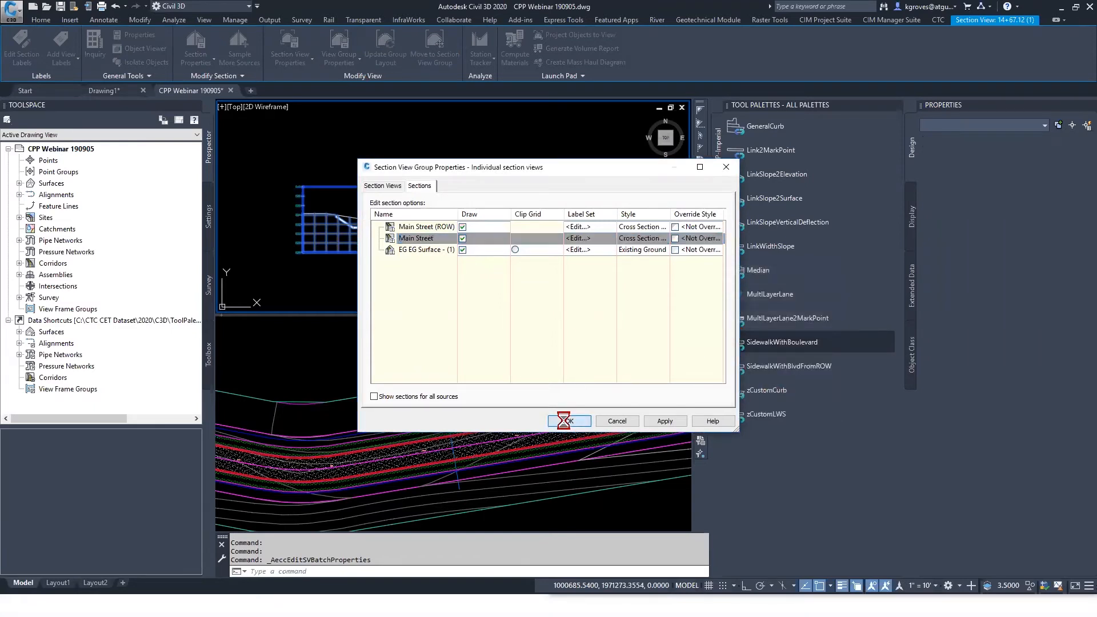
pyautogui.scroll(-2, 380, 226)
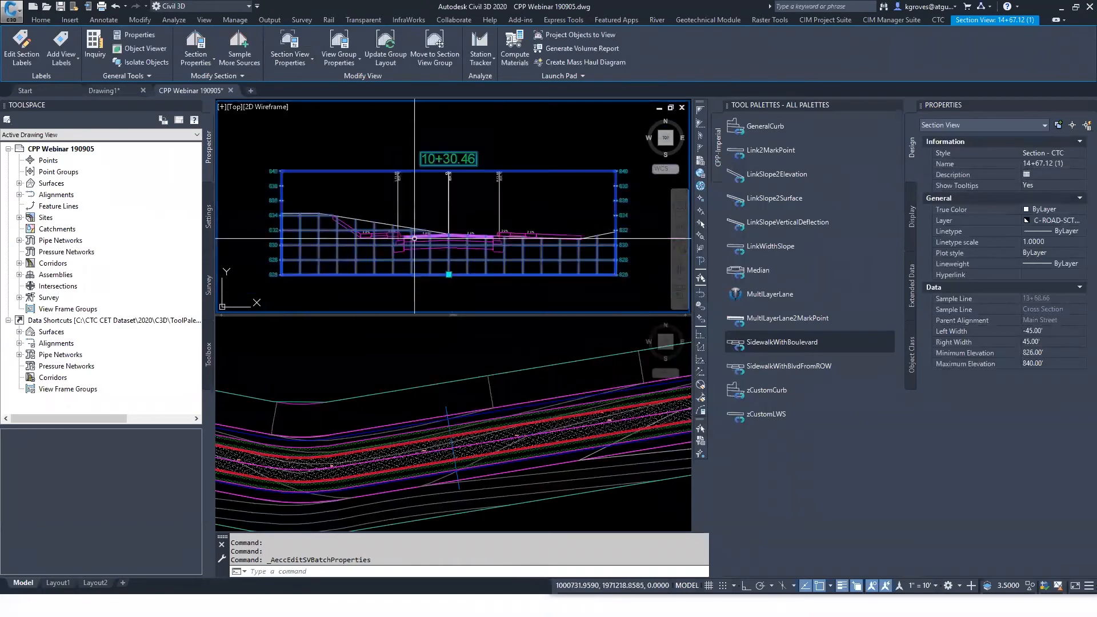
pyautogui.press('Escape')
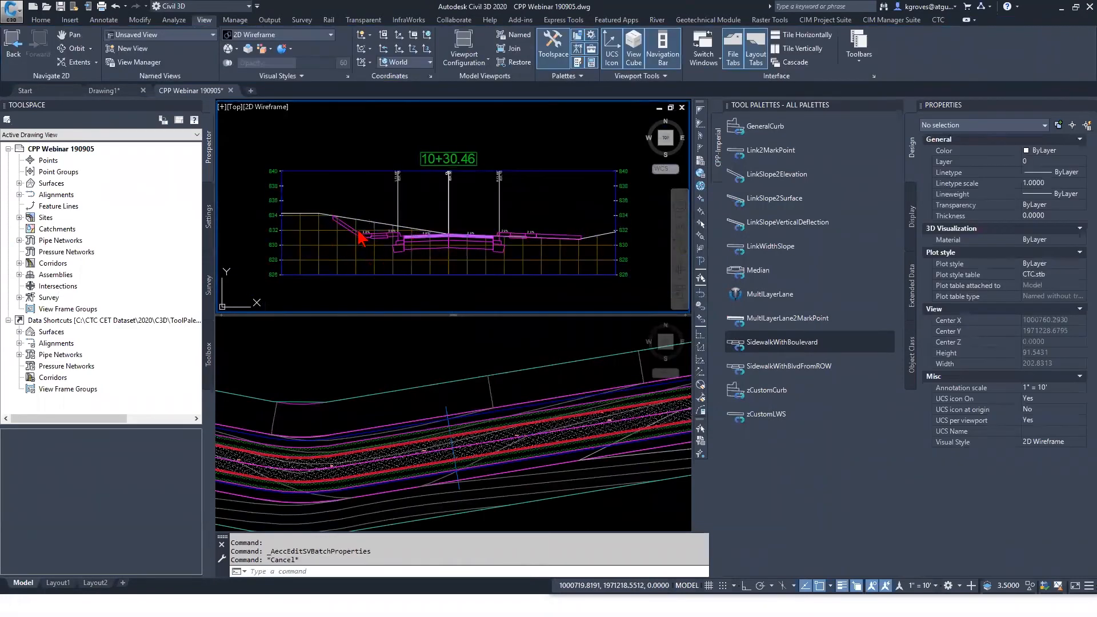
# Replace the right curb in the road assembly with the zCustomCurb subassembly.
pyautogui.scroll(5, 404, 217)
pyautogui.moveTo(404, 202); pyautogui.dragTo(348, 245, button='middle')
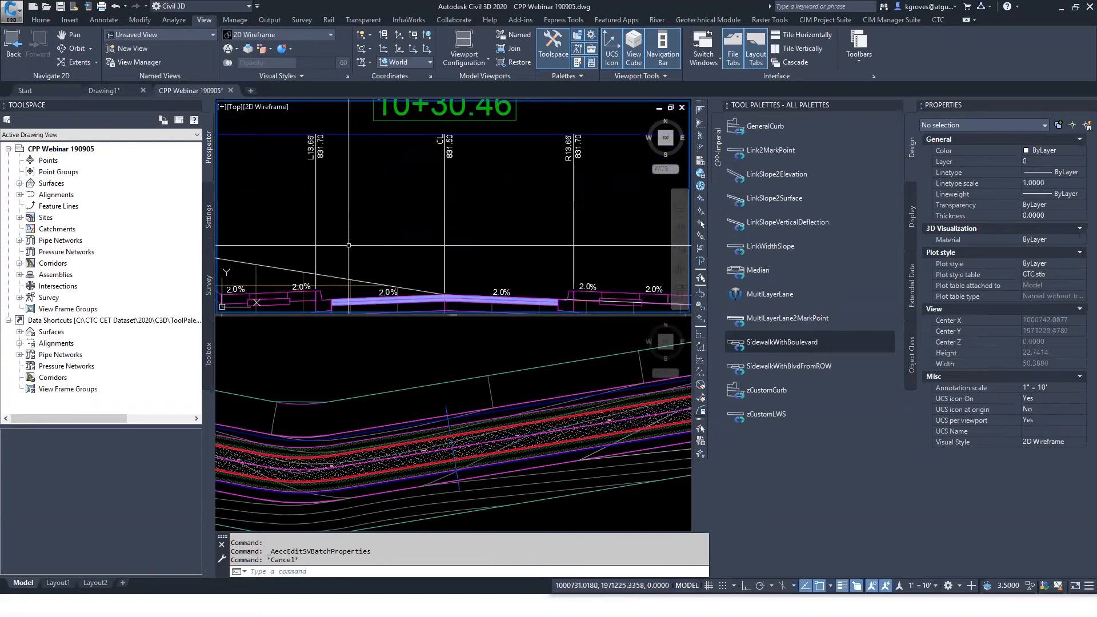
pyautogui.scroll(-2, 486, 213)
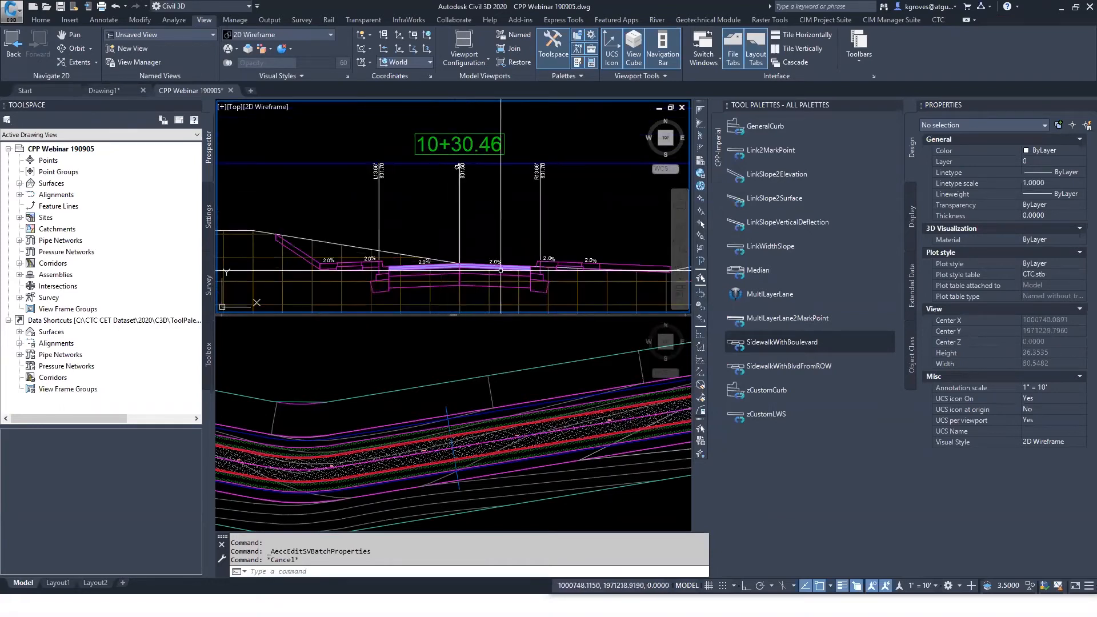
pyautogui.scroll(-6, 461, 273)
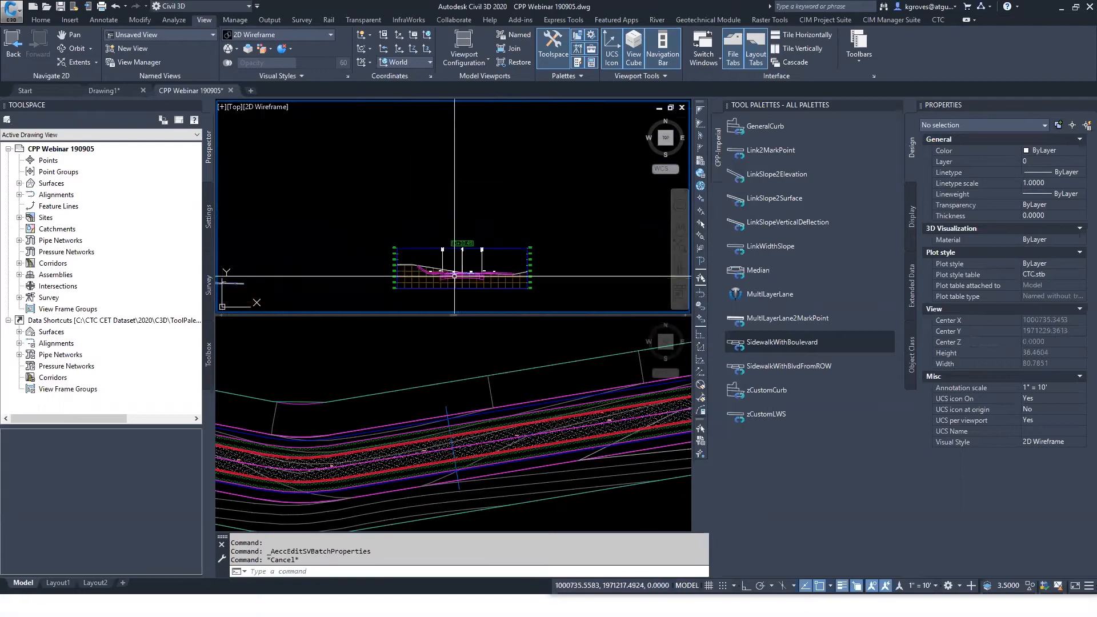
pyautogui.scroll(5, 458, 269)
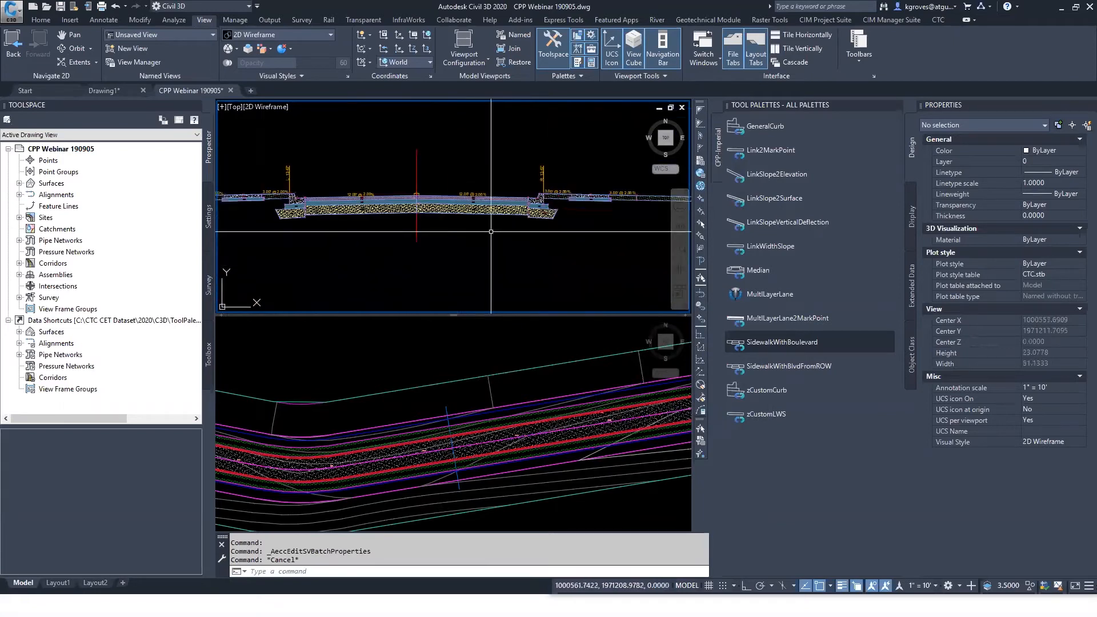
pyautogui.moveTo(491, 232); pyautogui.dragTo(485, 256, button='middle')
pyautogui.moveTo(747, 394)
pyautogui.mouseDown()
pyautogui.moveTo(784, 416)
pyautogui.moveTo(563, 242)
pyautogui.moveTo(496, 306)
pyautogui.mouseUp()
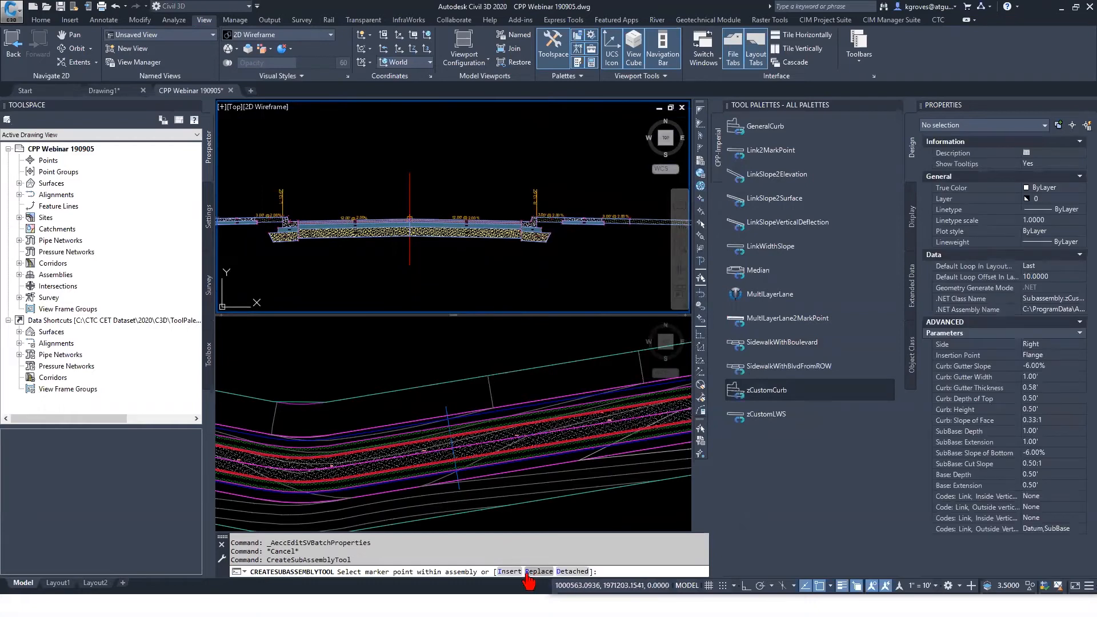
pyautogui.click(527, 572)
pyautogui.click(577, 222)
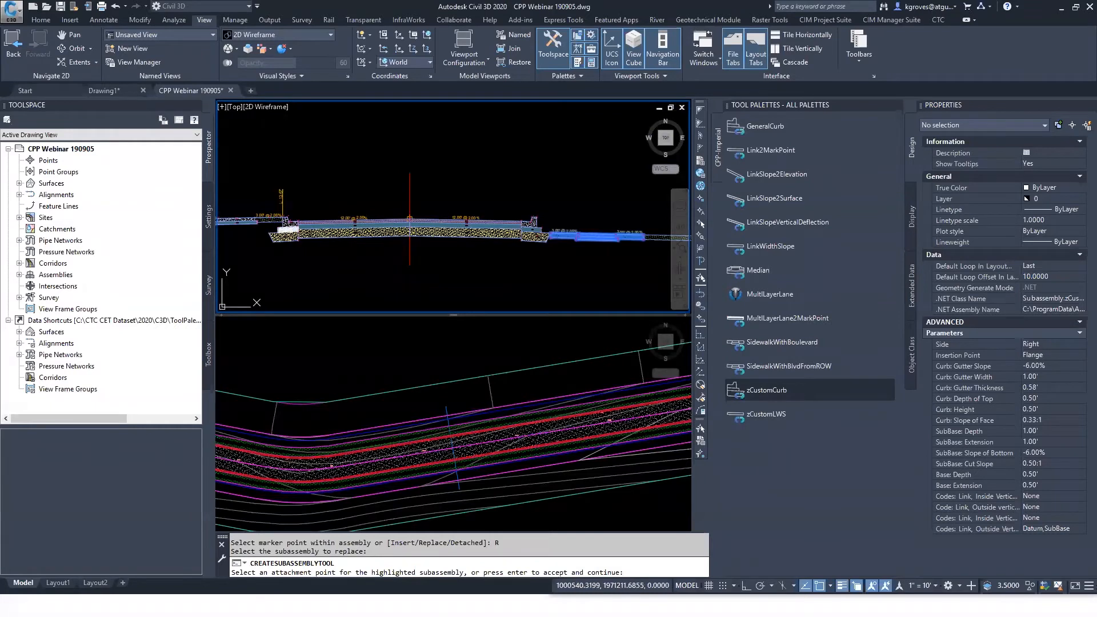
# Attach the highlighted right sidewalk subassembly to the top back of the replacement curb and accept it.
pyautogui.scroll(5, 602, 222)
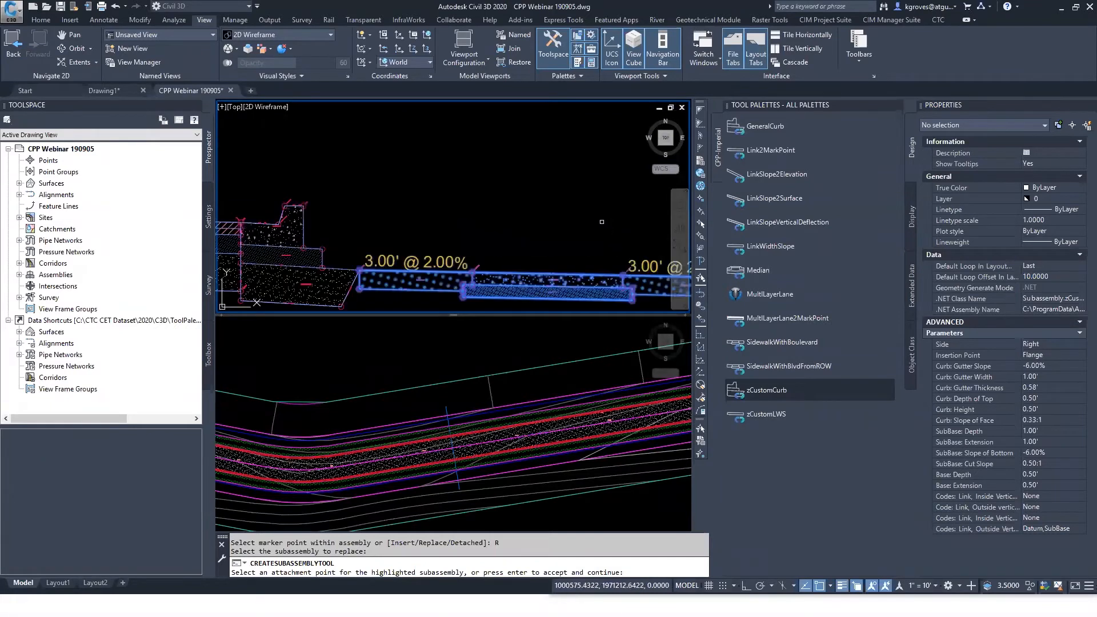
pyautogui.click(304, 206)
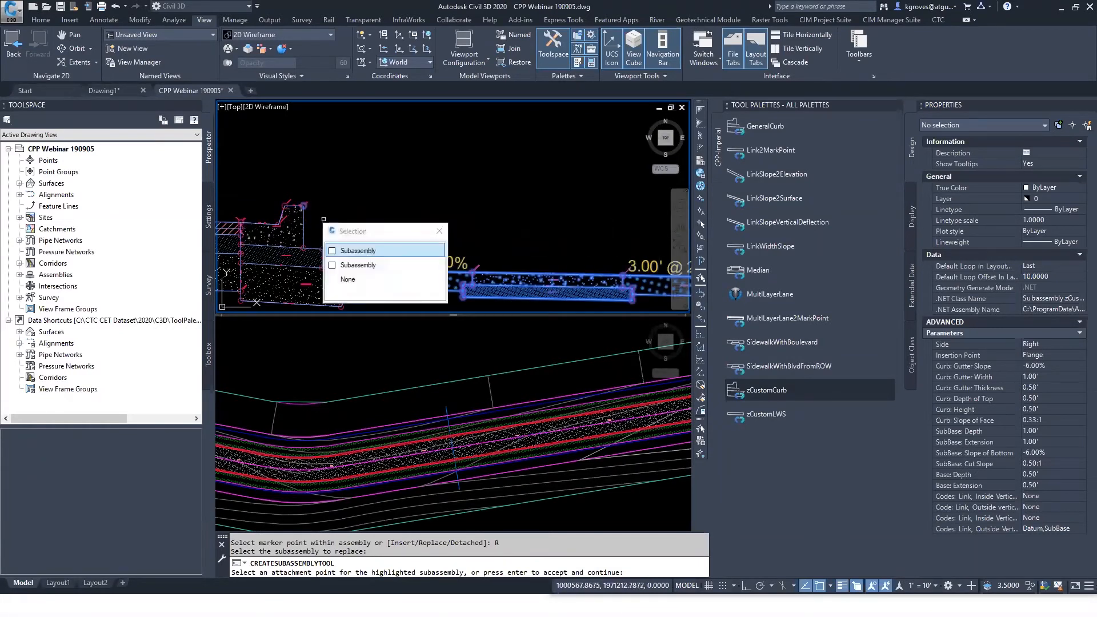
pyautogui.click(360, 251)
pyautogui.scroll(-3, 571, 260)
pyautogui.press('Return')
# Replace the assembly's left curb with zCustomCurb, accept its sidewalk attachment and finish the replacement command.
pyautogui.scroll(-3, 571, 260)
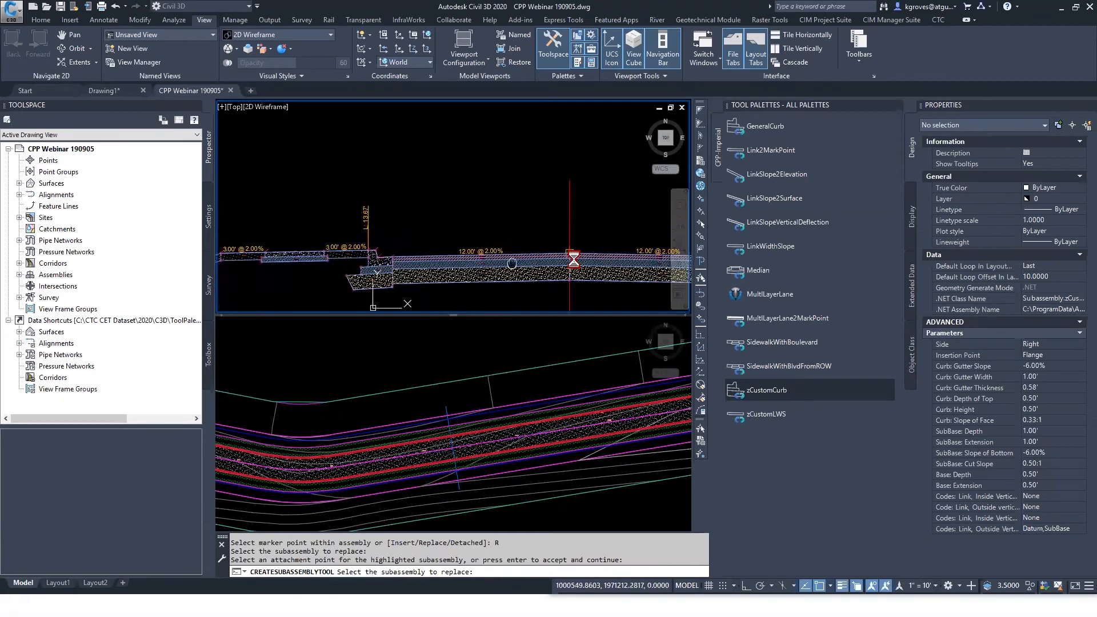
pyautogui.scroll(2, 428, 255)
pyautogui.click(427, 252)
pyautogui.scroll(3, 428, 251)
pyautogui.press('Return')
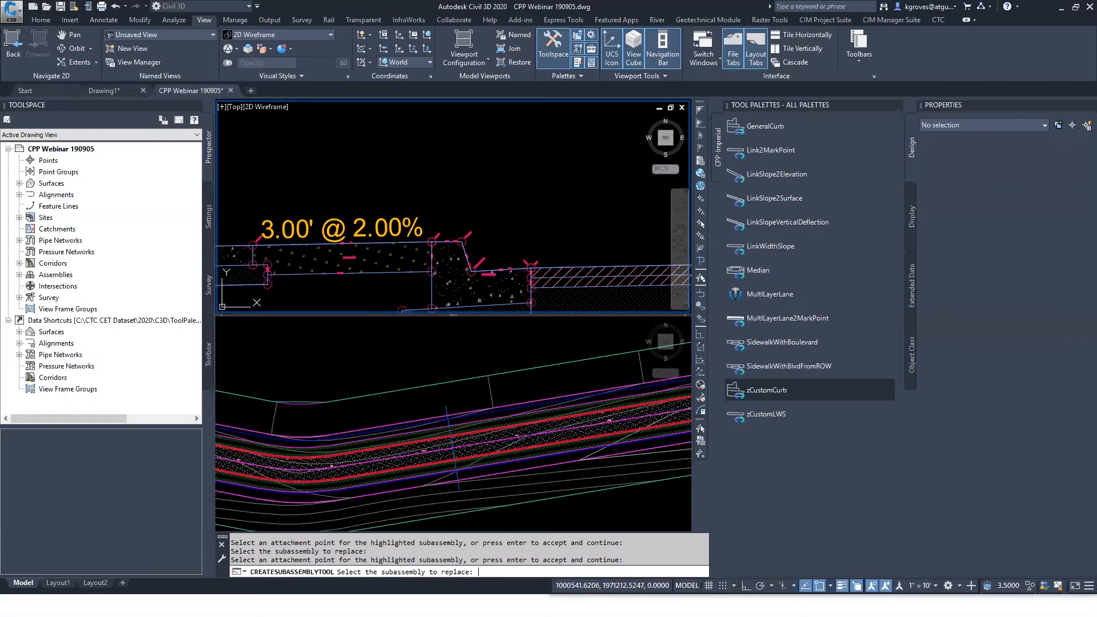
pyautogui.press('Return')
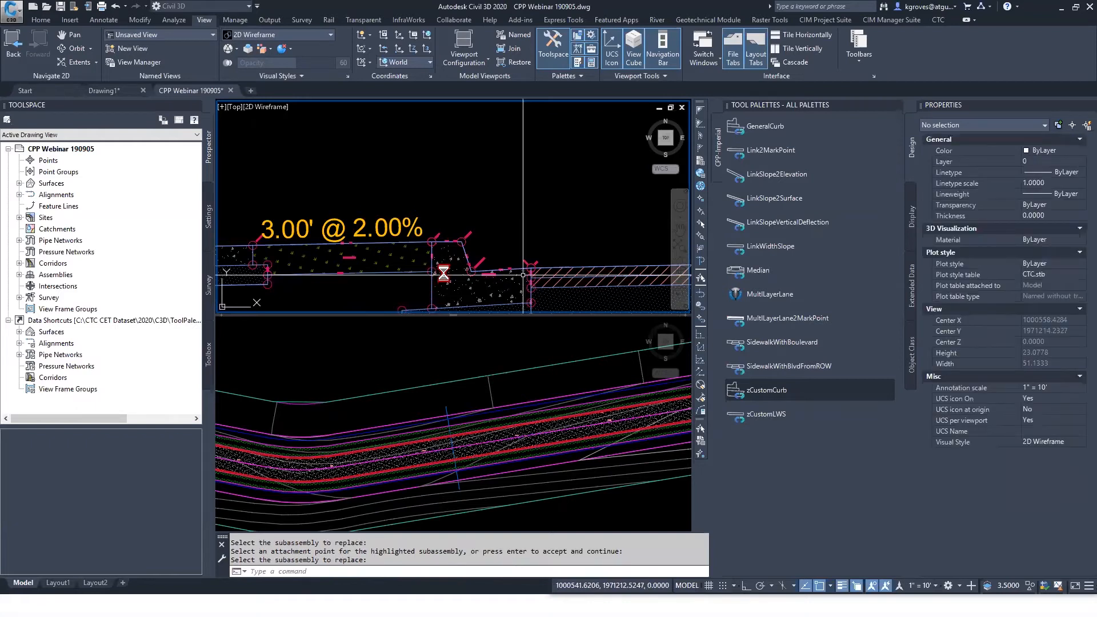
# Select the 10+30.46 section view, update its group layout and clear the selection.
pyautogui.scroll(-6, 444, 274)
pyautogui.scroll(3, 646, 235)
pyautogui.press('Escape')
pyautogui.click(378, 273)
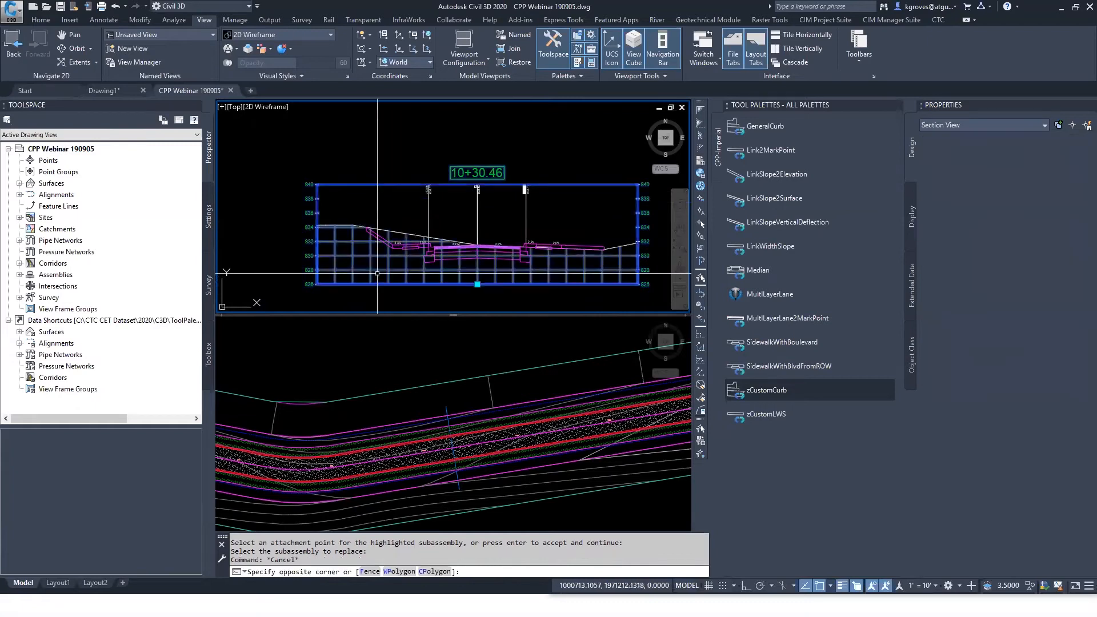
pyautogui.click(497, 246)
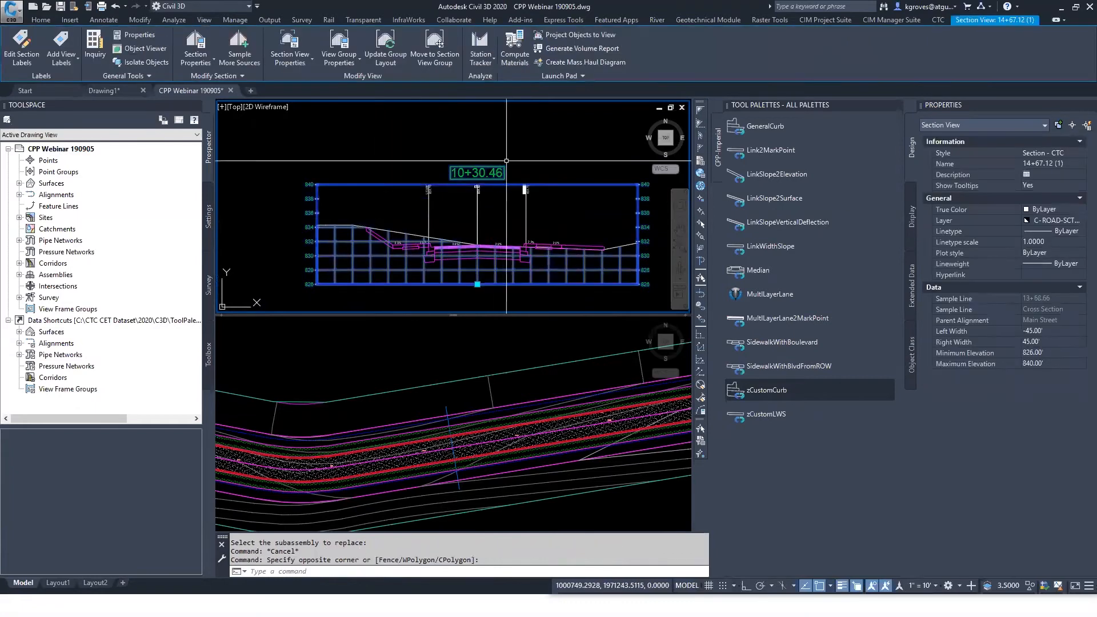
pyautogui.click(386, 45)
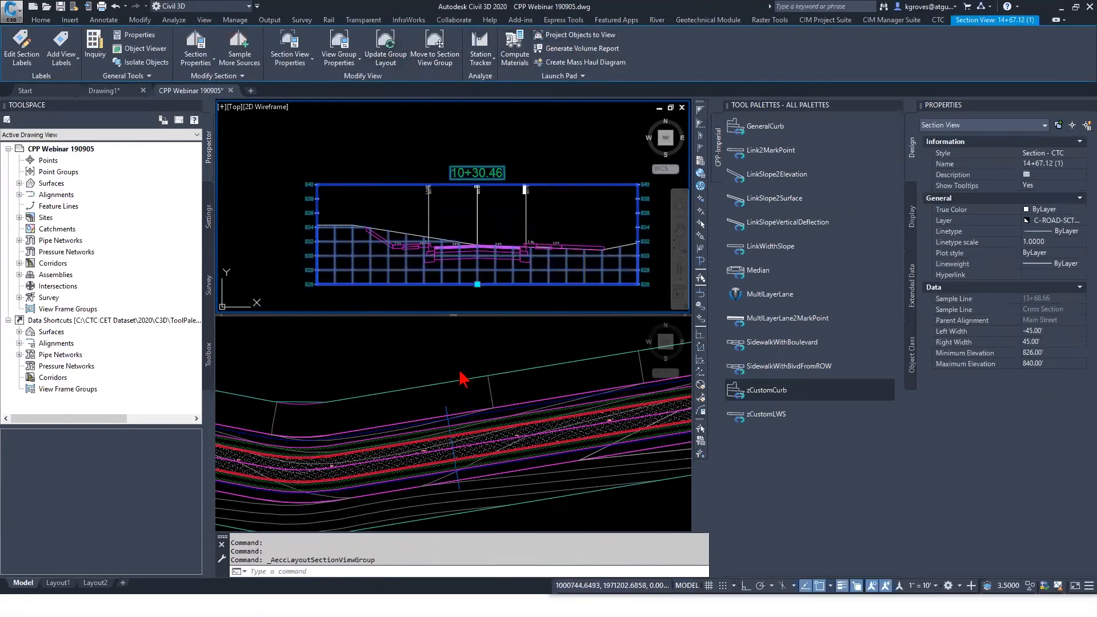
pyautogui.press('Escape')
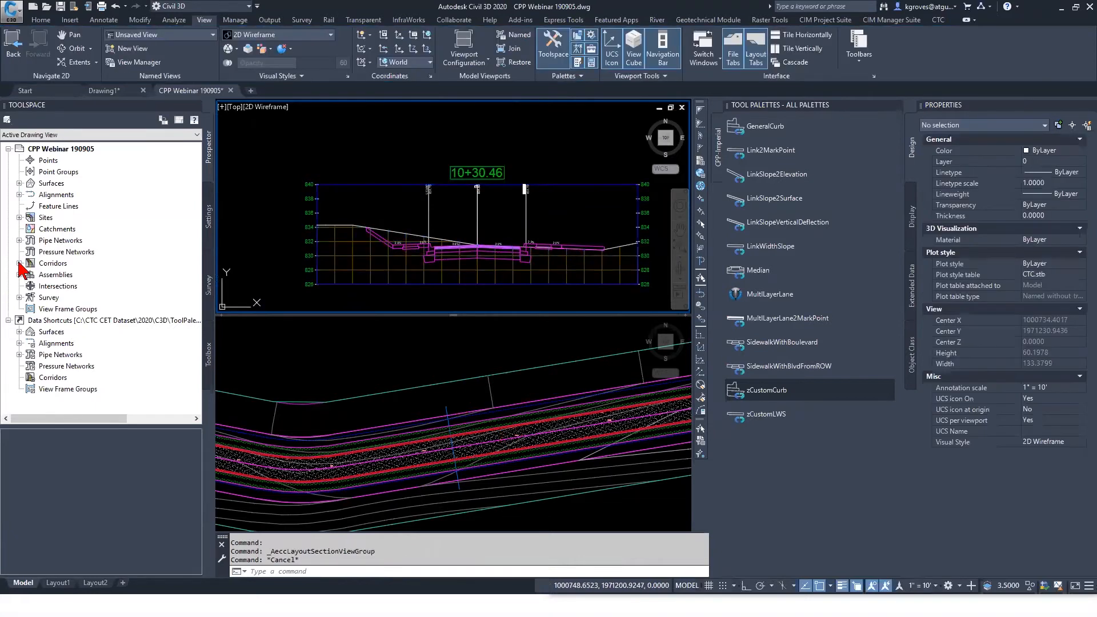
# Rebuild the Main Street corridor from the drawing's corridor list.
pyautogui.click(19, 263)
pyautogui.rightClick(88, 289)
pyautogui.click(166, 333)
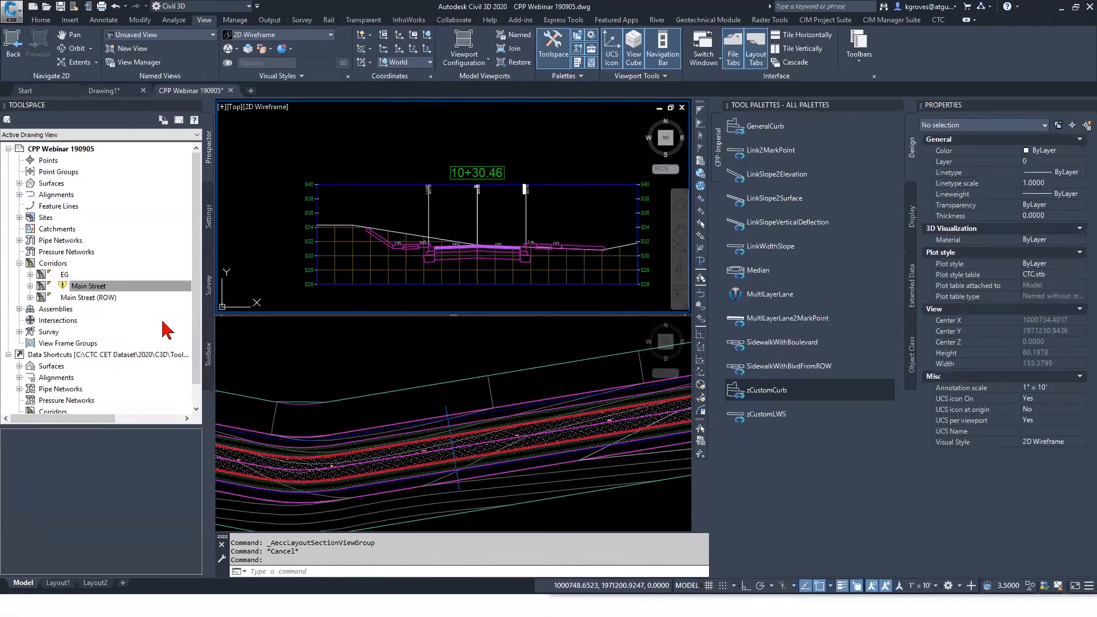
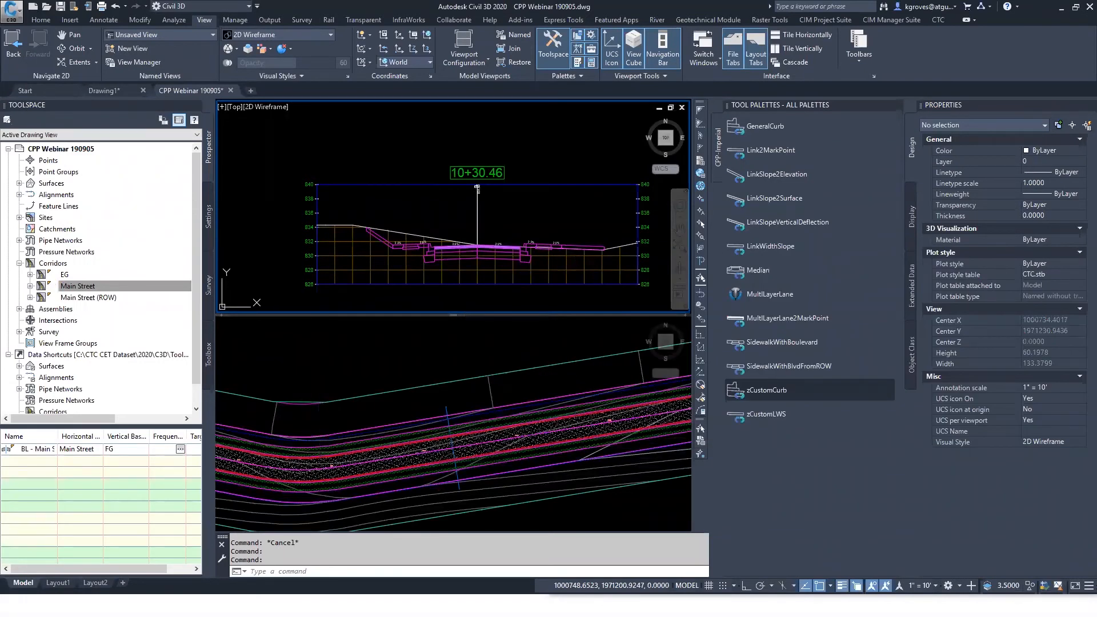
pyautogui.click(802, 410)
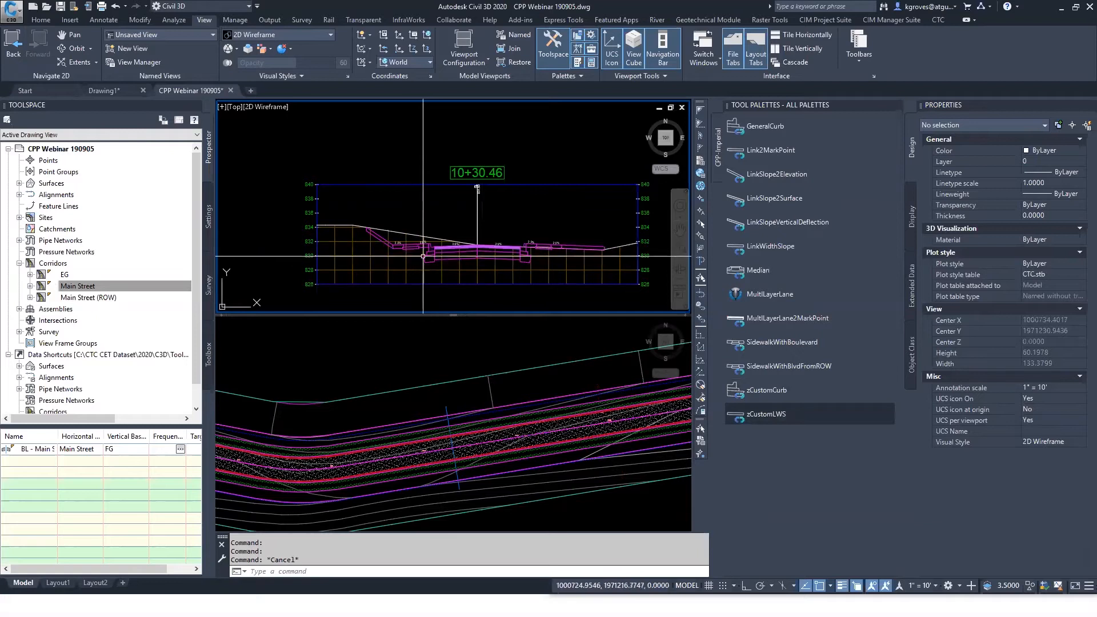
pyautogui.click(441, 233)
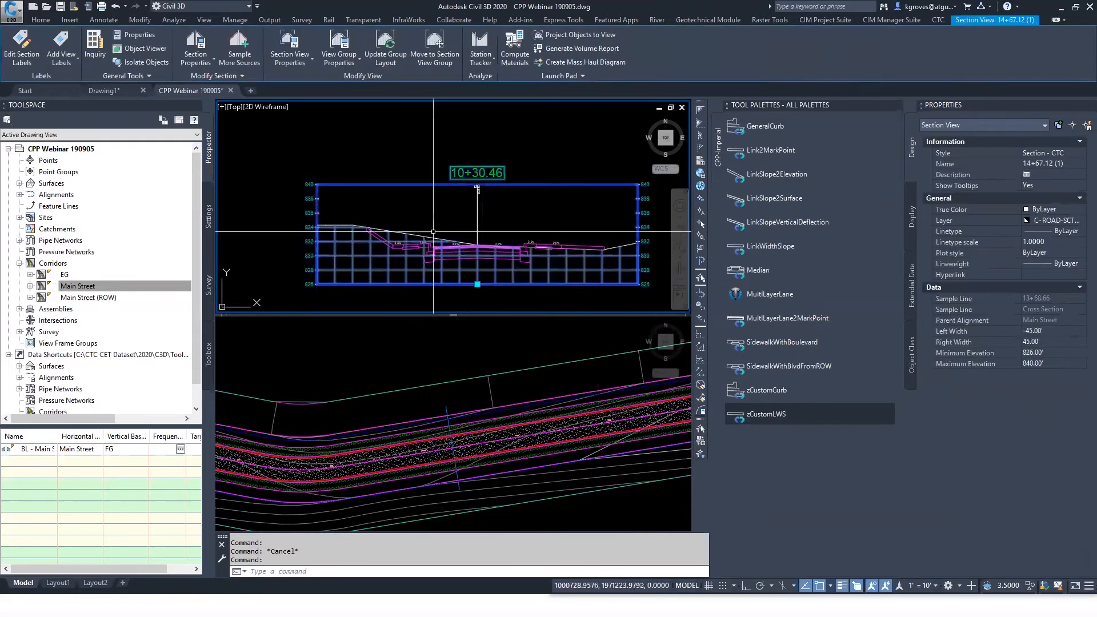
pyautogui.press('Escape')
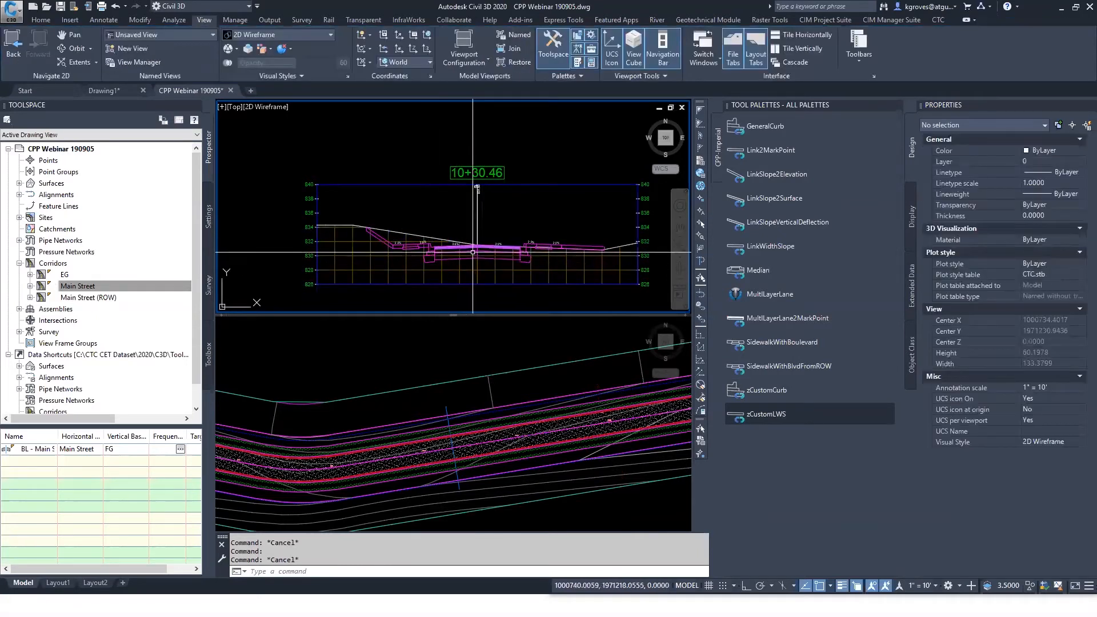
# Open the Cross Section - CTC code set style for editing, expand its point codes and move the dialog clear of the section view.
pyautogui.click(207, 209)
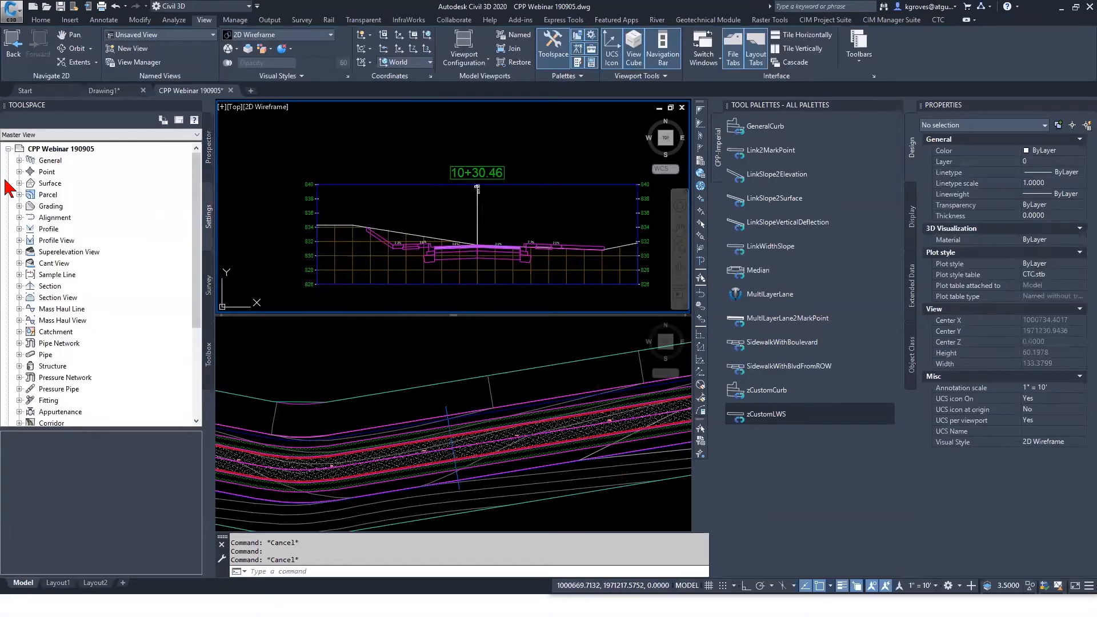
pyautogui.click(19, 162)
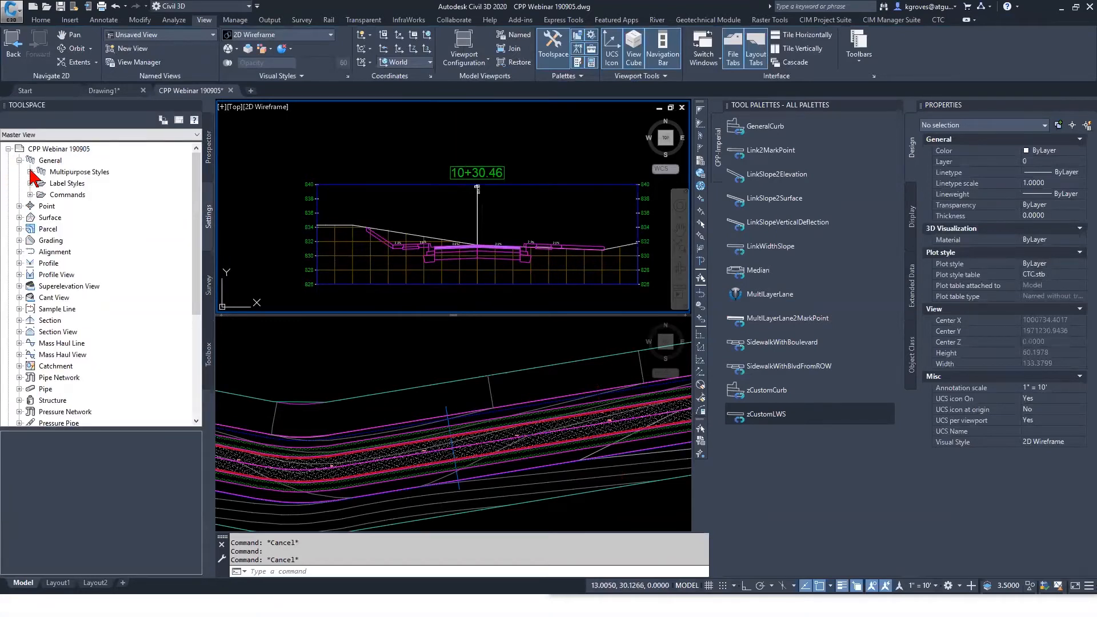
pyautogui.click(30, 172)
pyautogui.click(41, 229)
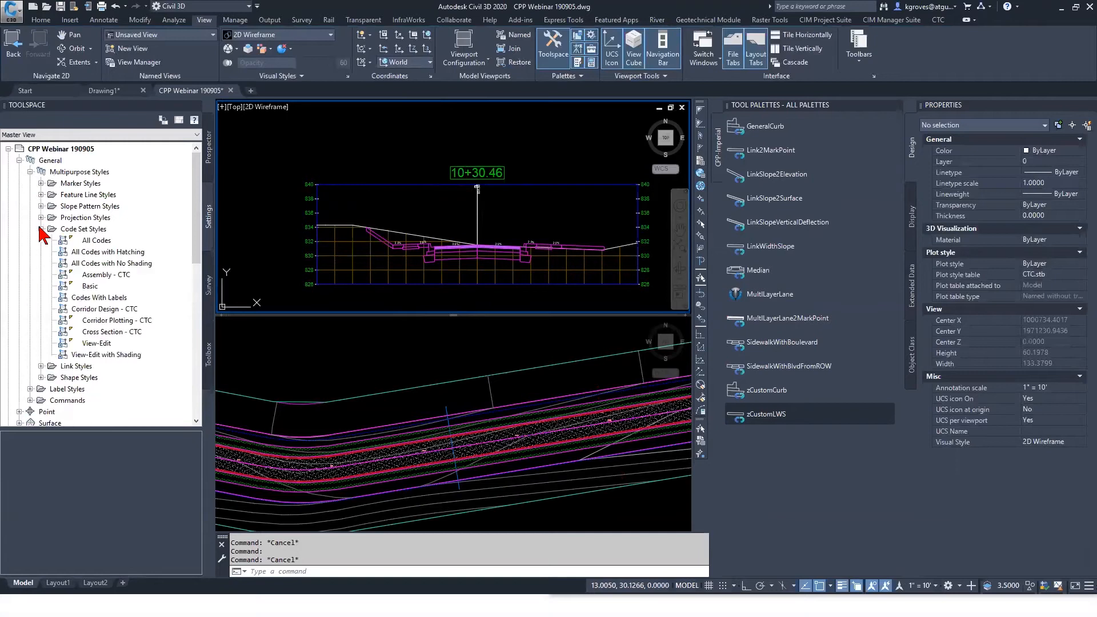
pyautogui.rightClick(138, 337)
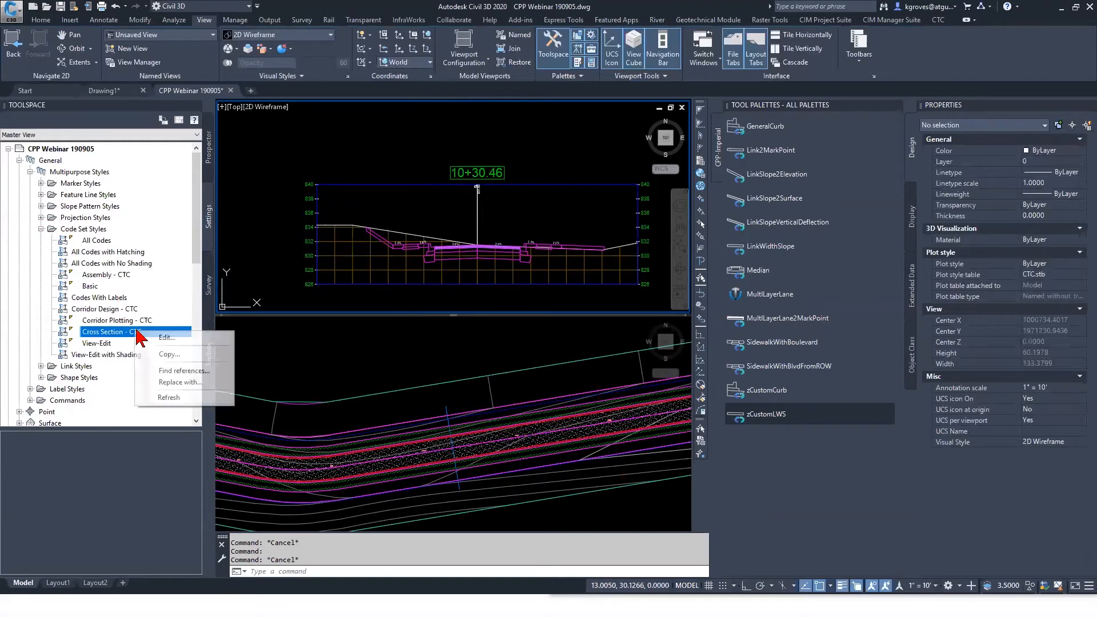
pyautogui.click(172, 338)
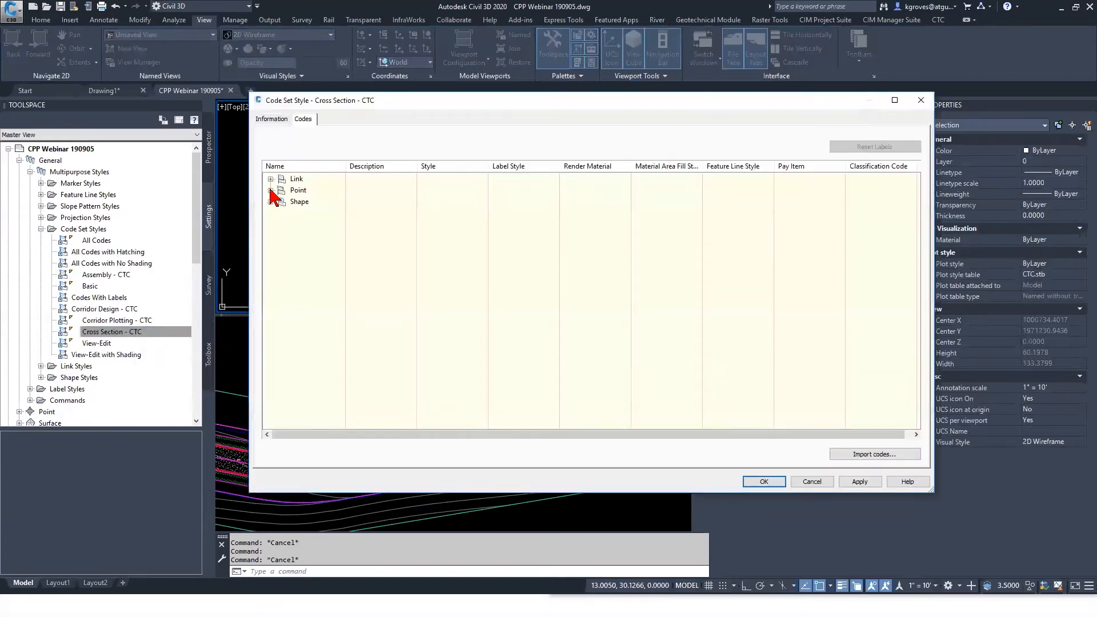
pyautogui.click(271, 191)
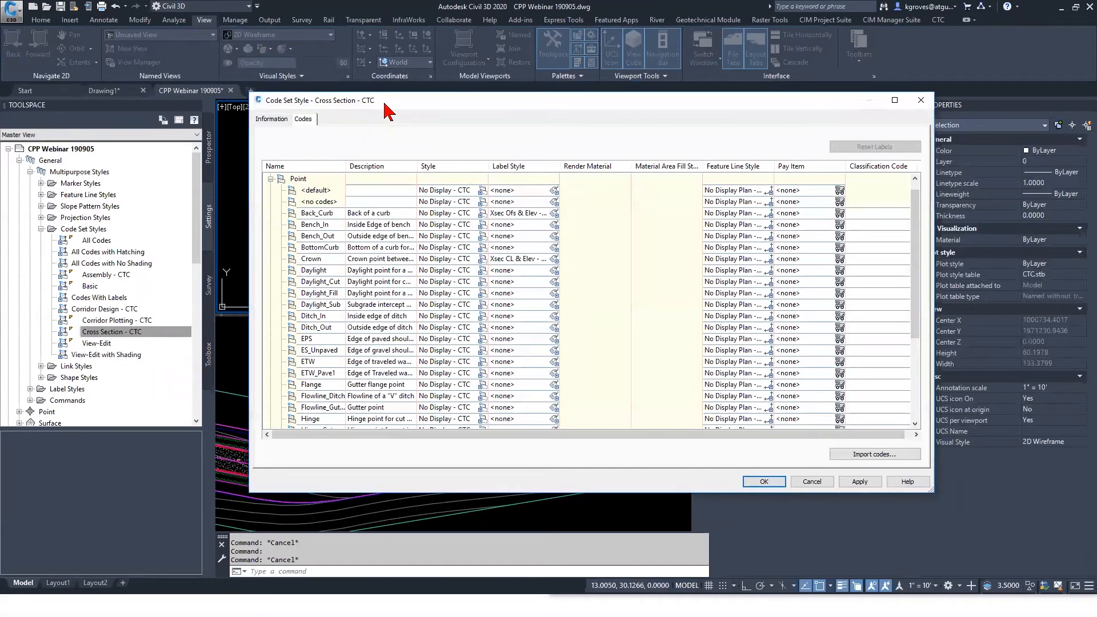
pyautogui.moveTo(385, 105); pyautogui.dragTo(693, 101)
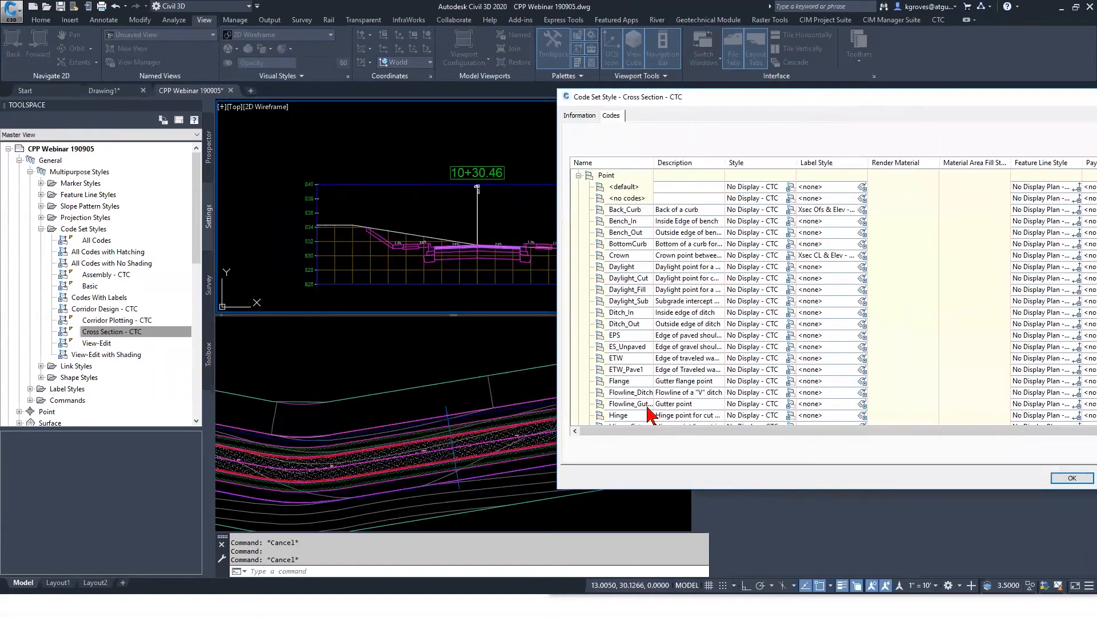
# Rename the Back_Curb point code as TBC in the Cross Section - CTC code set style and accept the change.
pyautogui.click(638, 210)
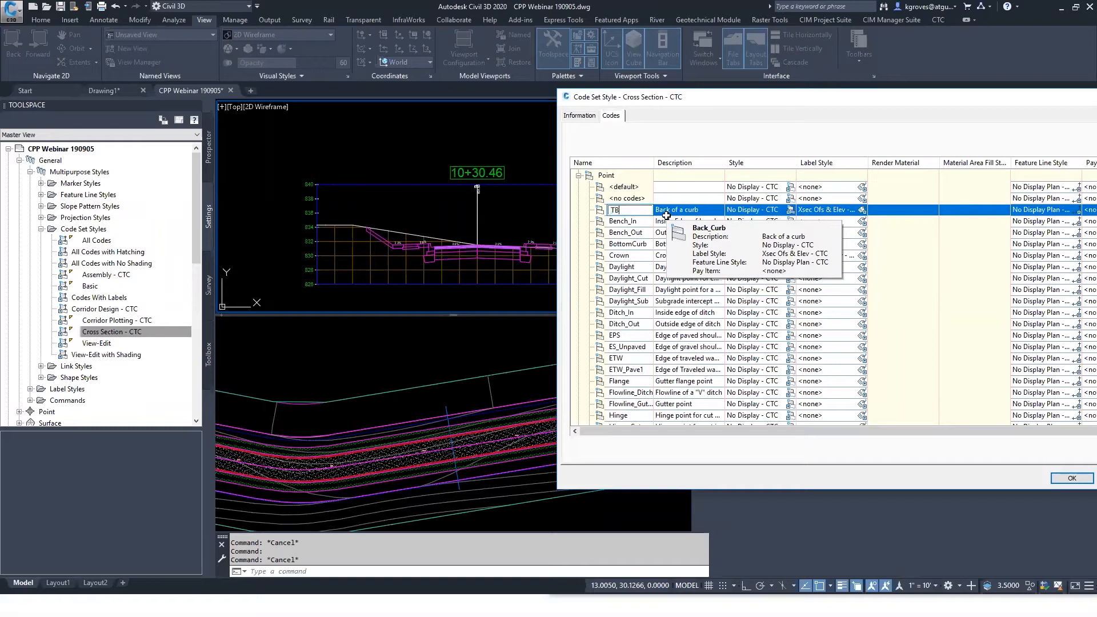
pyautogui.press('Return')
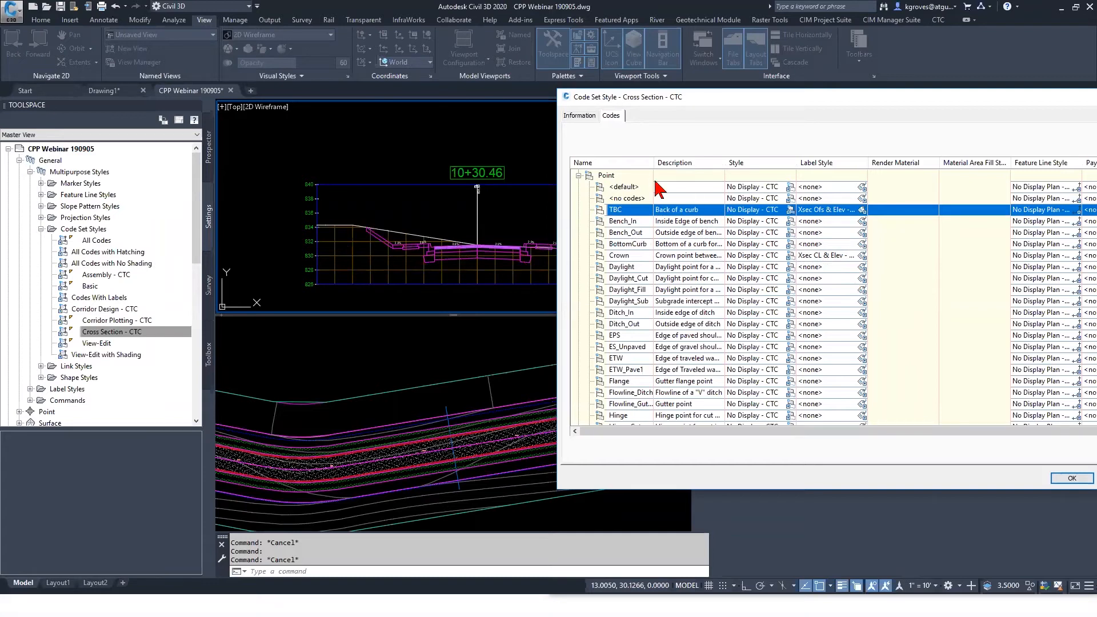
pyautogui.click(862, 211)
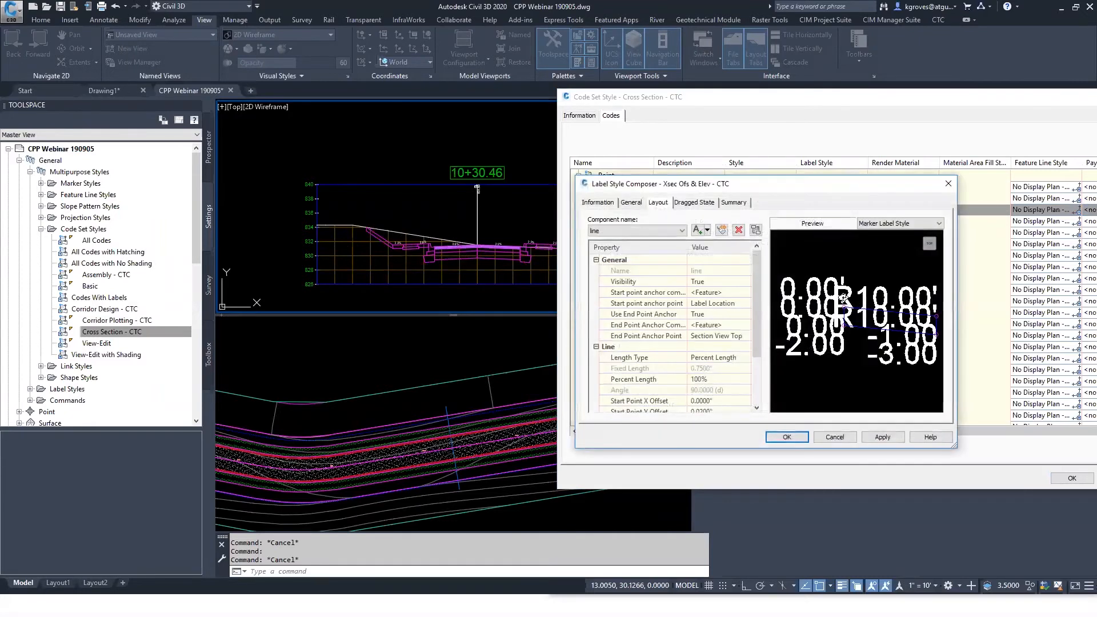
pyautogui.click(949, 183)
pyautogui.click(720, 319)
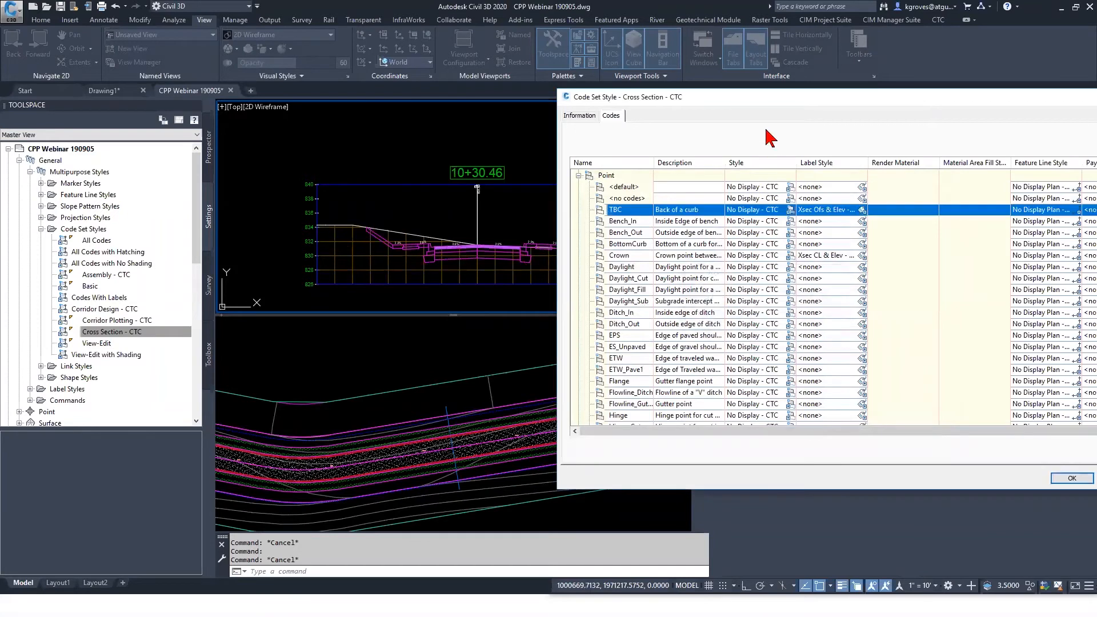
pyautogui.moveTo(755, 103); pyautogui.dragTo(646, 100)
pyautogui.click(964, 475)
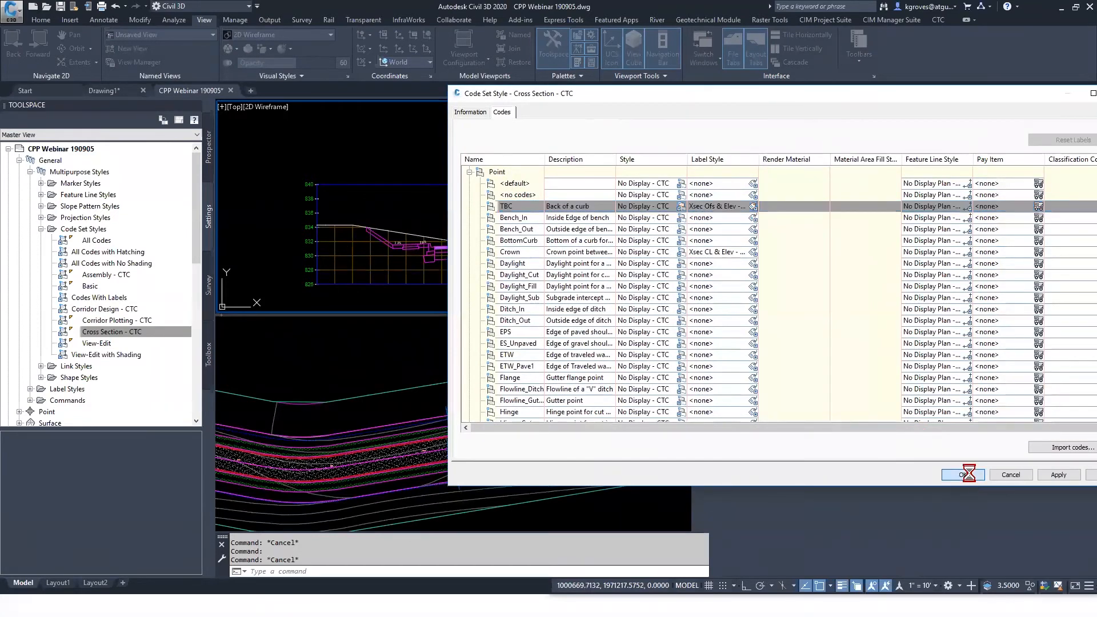
pyautogui.press('Escape')
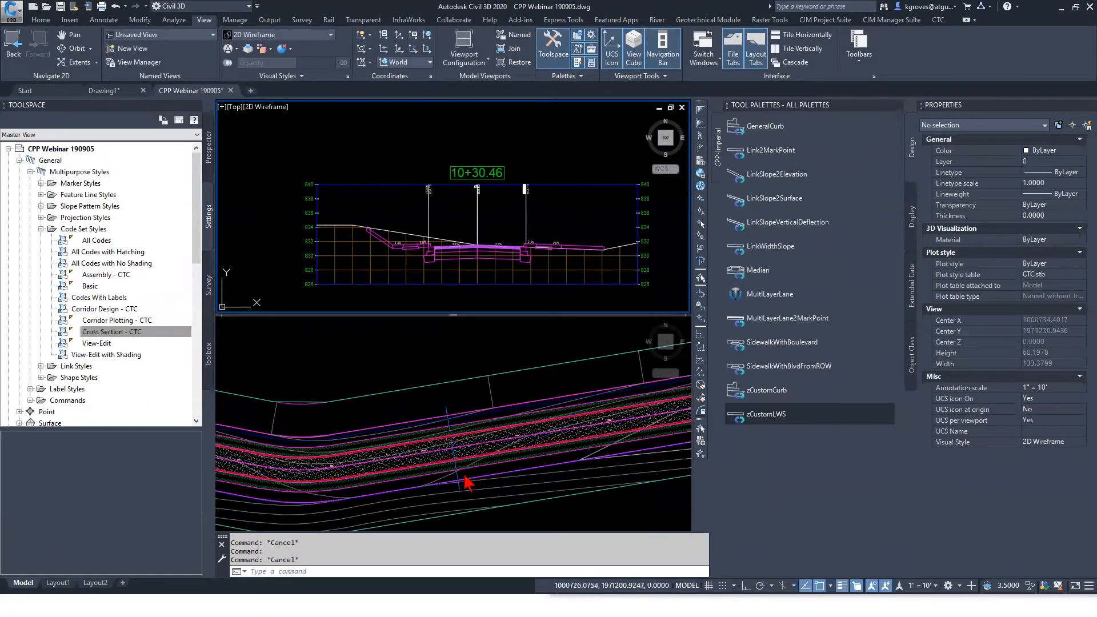
# Examine the back-of-curb offset and elevation labels in the 10+30.46 section view.
pyautogui.click(438, 271)
pyautogui.scroll(3, 428, 242)
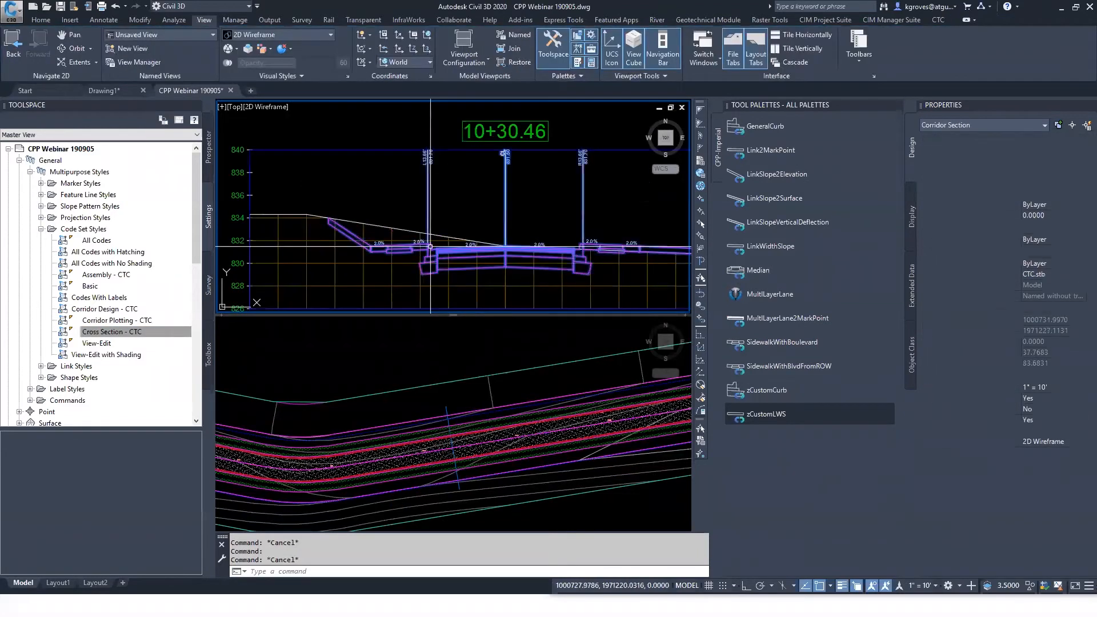
pyautogui.scroll(3, 429, 242)
pyautogui.scroll(-3, 428, 147)
pyautogui.press('Escape')
pyautogui.scroll(2, 409, 250)
pyautogui.scroll(-8, 465, 267)
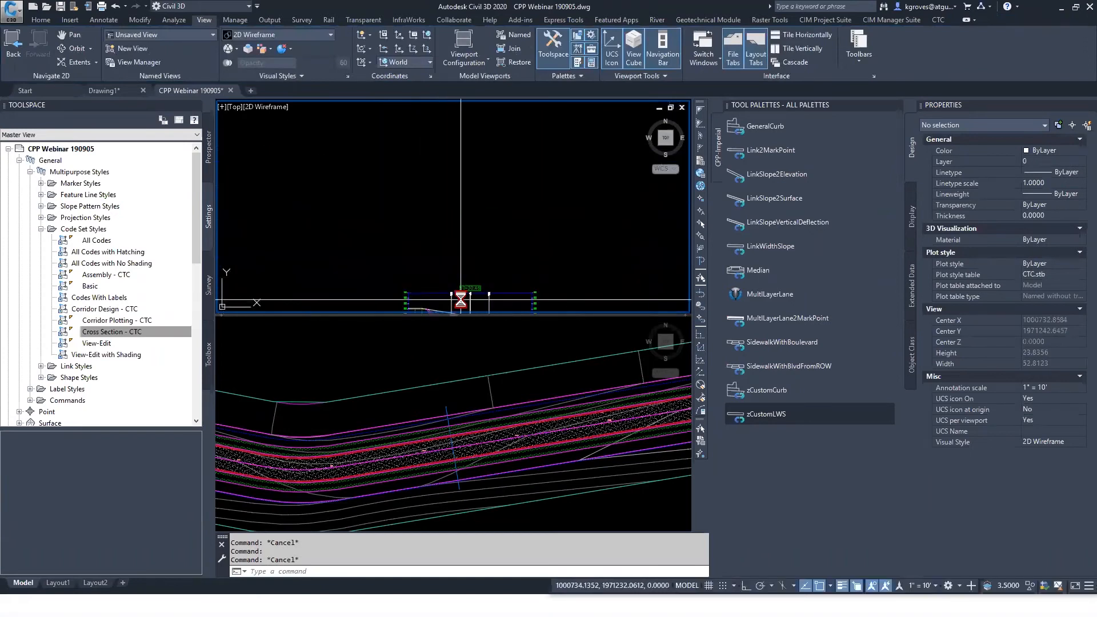
pyautogui.scroll(2, 490, 237)
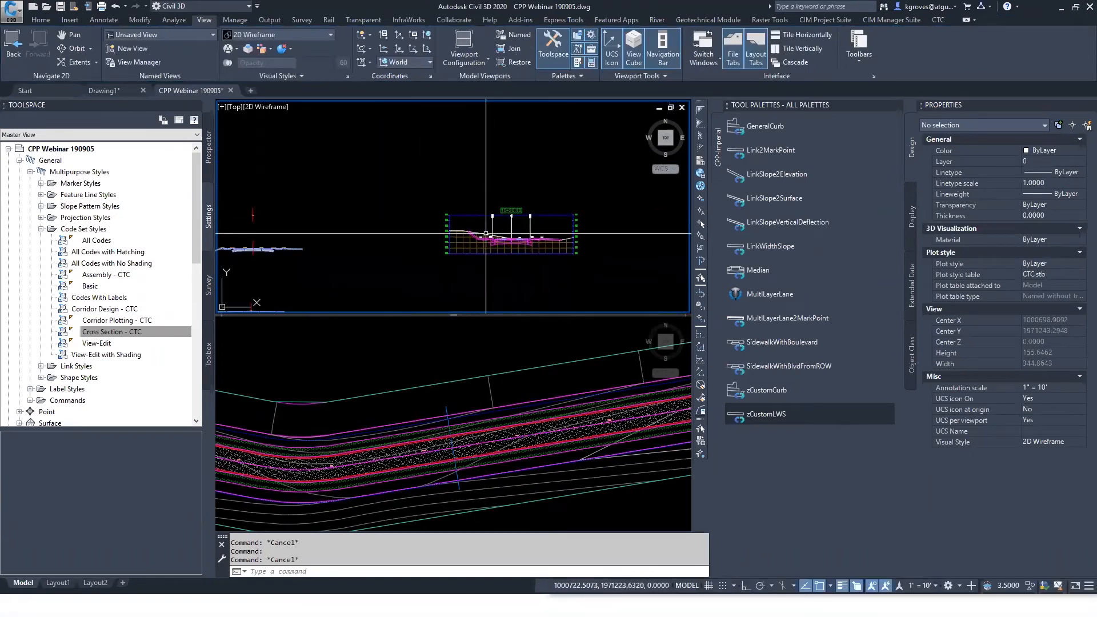
pyautogui.moveTo(488, 237); pyautogui.dragTo(429, 243, button='middle')
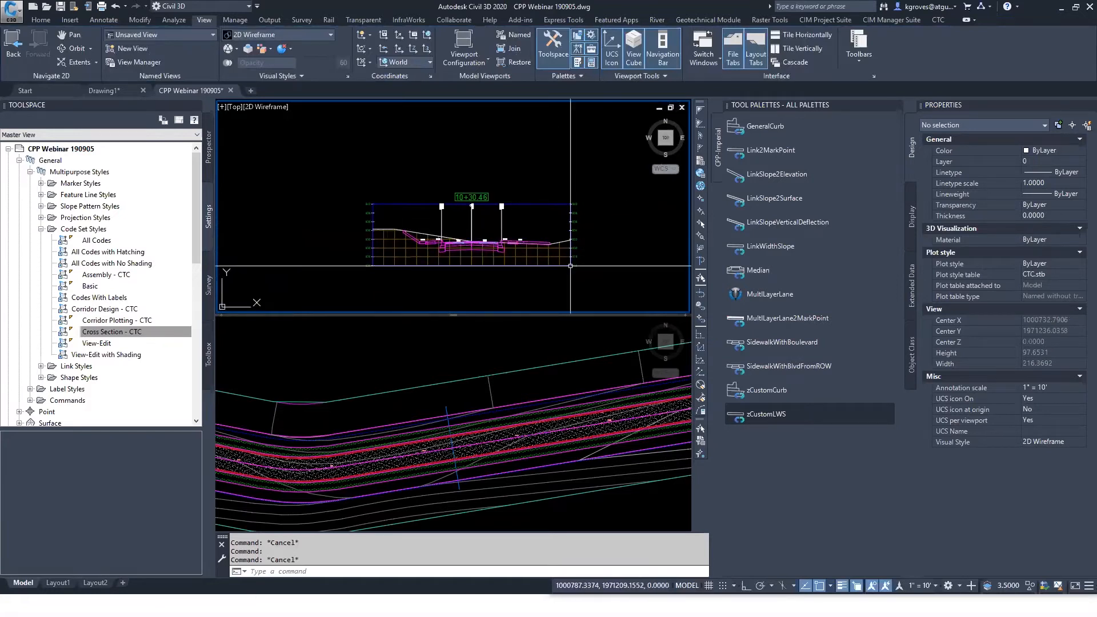
# Attach LinkWidthSlope subassemblies to both sides of the empty assembly's marker.
pyautogui.click(338, 268)
pyautogui.scroll(-2, 623, 266)
pyautogui.press('Escape')
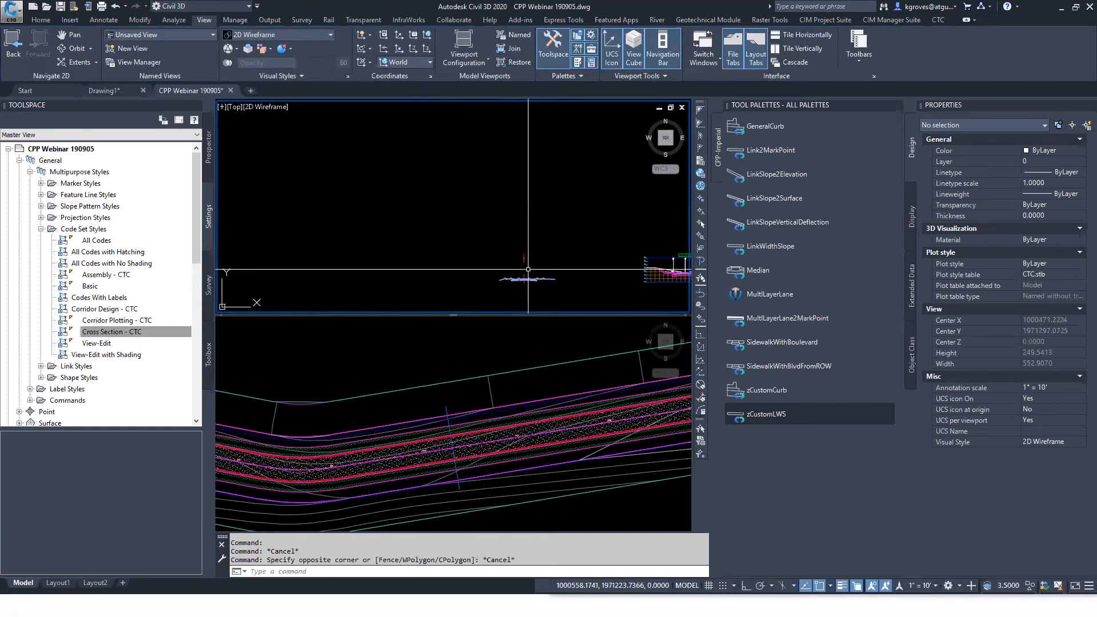
pyautogui.scroll(5, 530, 264)
pyautogui.click(484, 219)
pyautogui.press('Escape')
pyautogui.click(485, 219)
pyautogui.press('Escape')
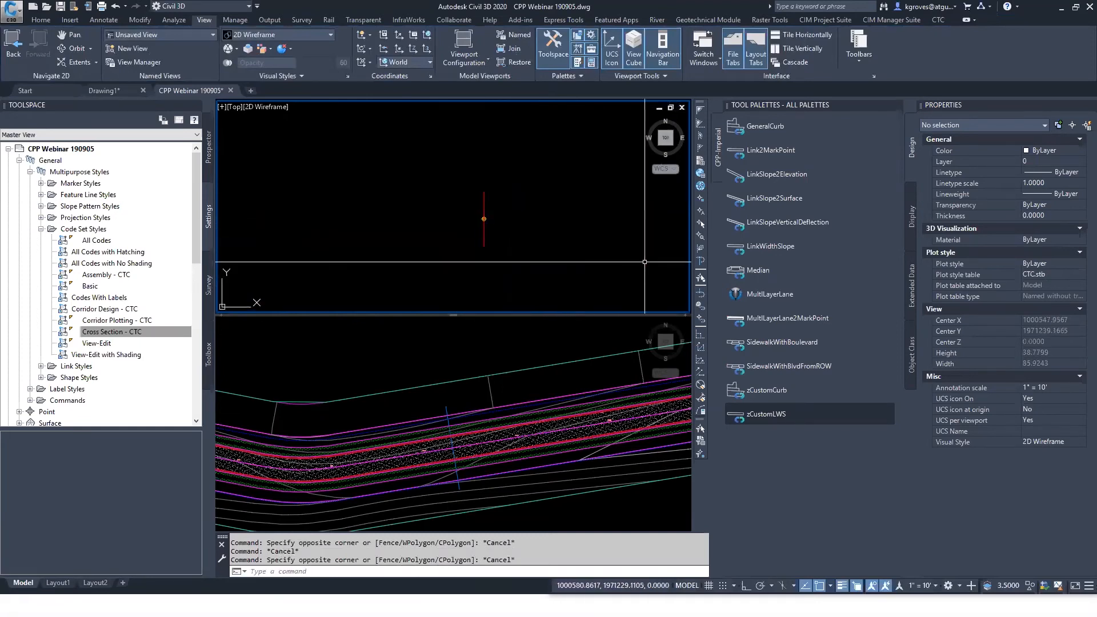
pyautogui.click(768, 245)
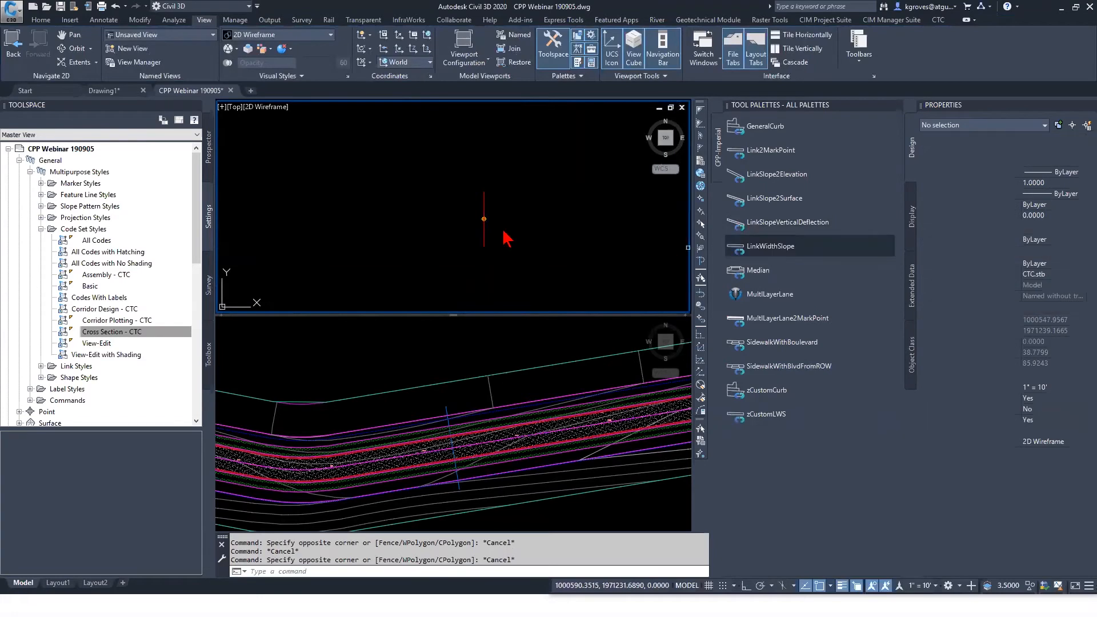
pyautogui.click(484, 219)
pyautogui.press('Escape')
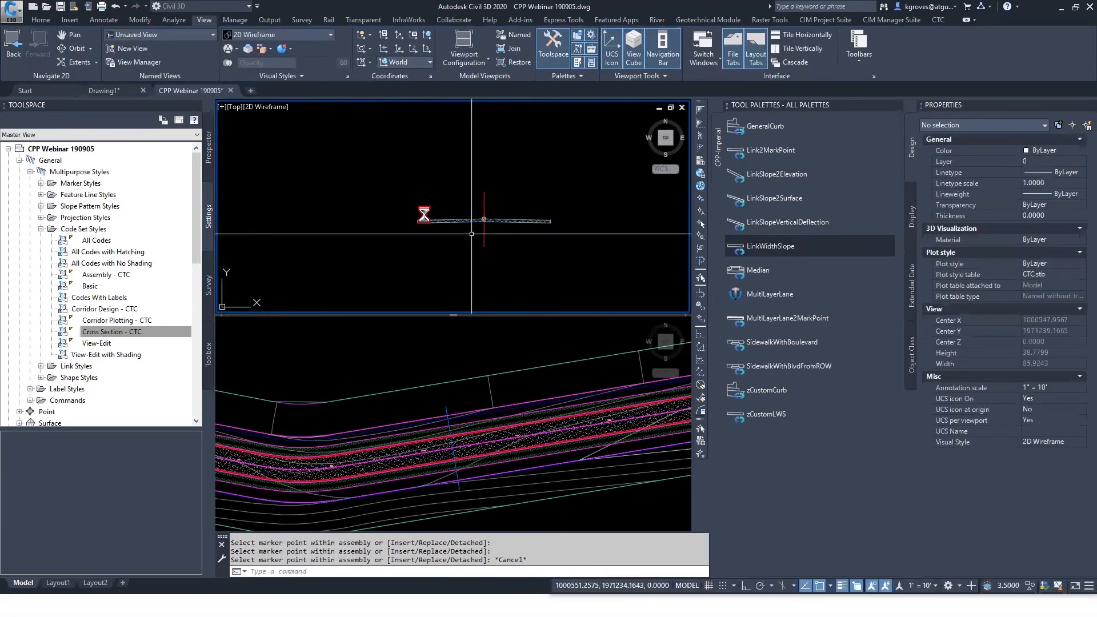
# Set the left LinkWidthSlope's outside top point code to ROW and its top link code to NPLT.
pyautogui.click(435, 222)
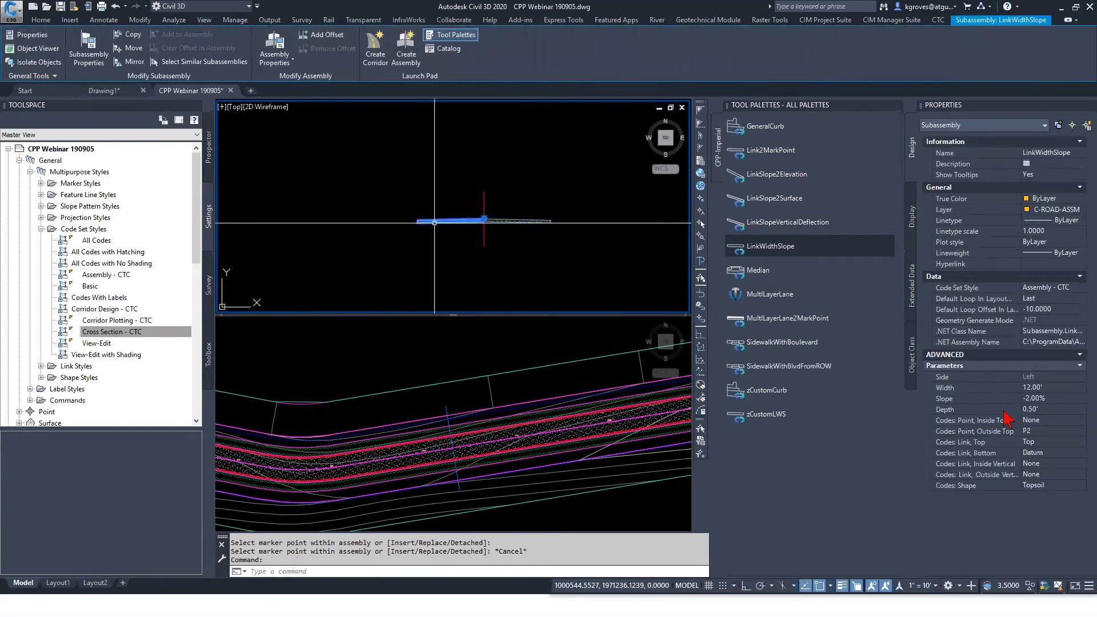
pyautogui.click(1037, 431)
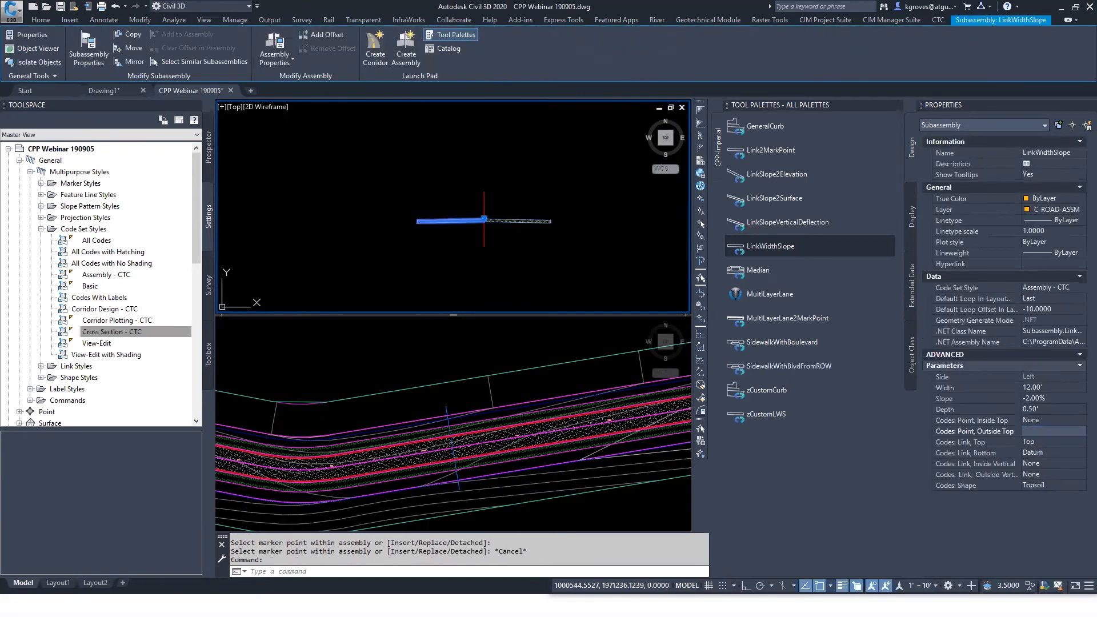
pyautogui.press('Tab')
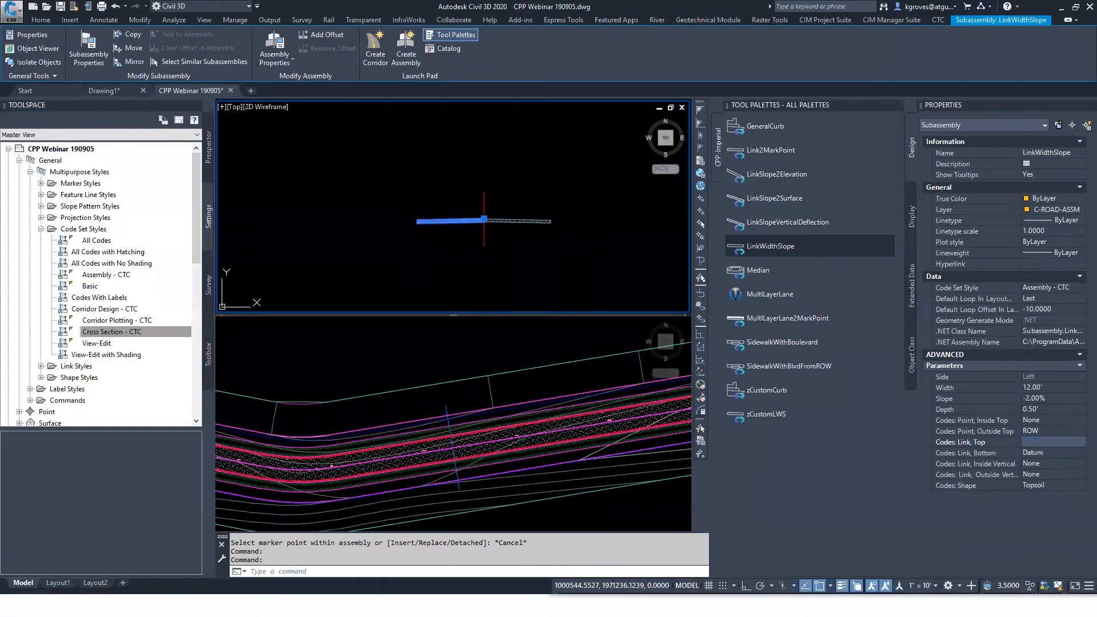
pyautogui.write('NPLT')
pyautogui.press('Tab')
pyautogui.click(1057, 444)
pyautogui.hotkey('ctrl', 'c')
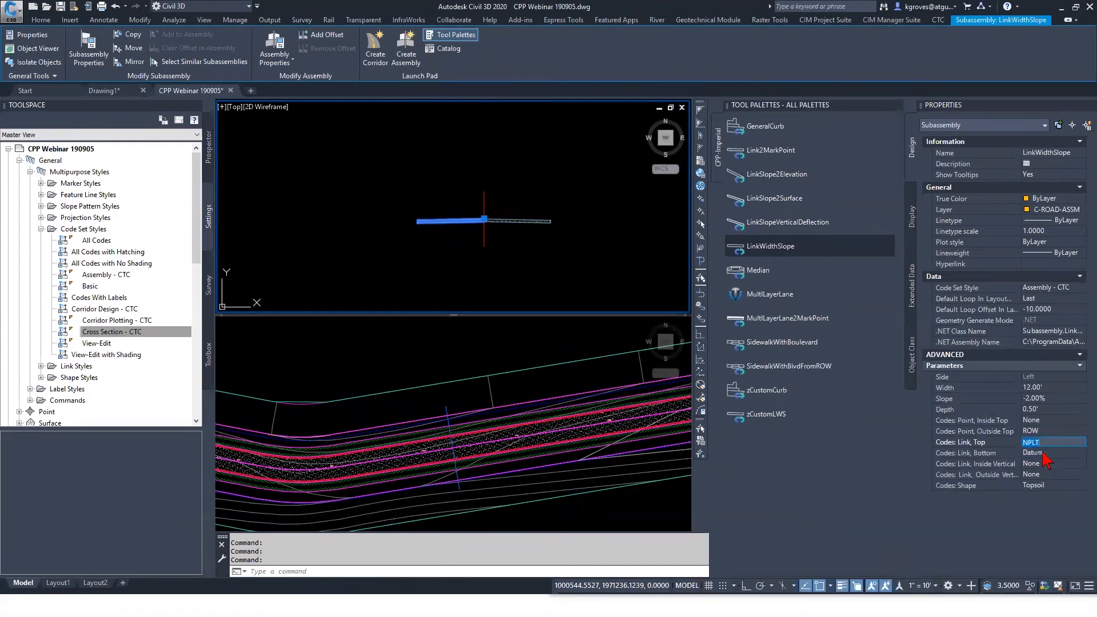
# For both LinkWidthSlope subassemblies, set the outside top point code to ROW and the inside top point and top link codes to NPLT.
pyautogui.click(556, 210)
pyautogui.click(524, 230)
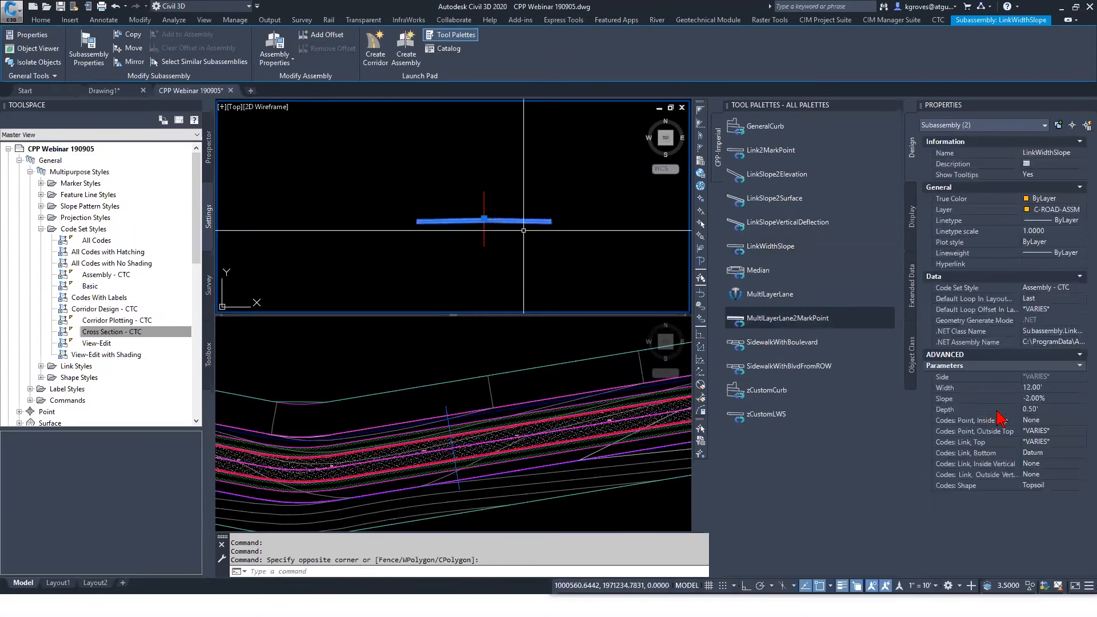
pyautogui.click(1040, 432)
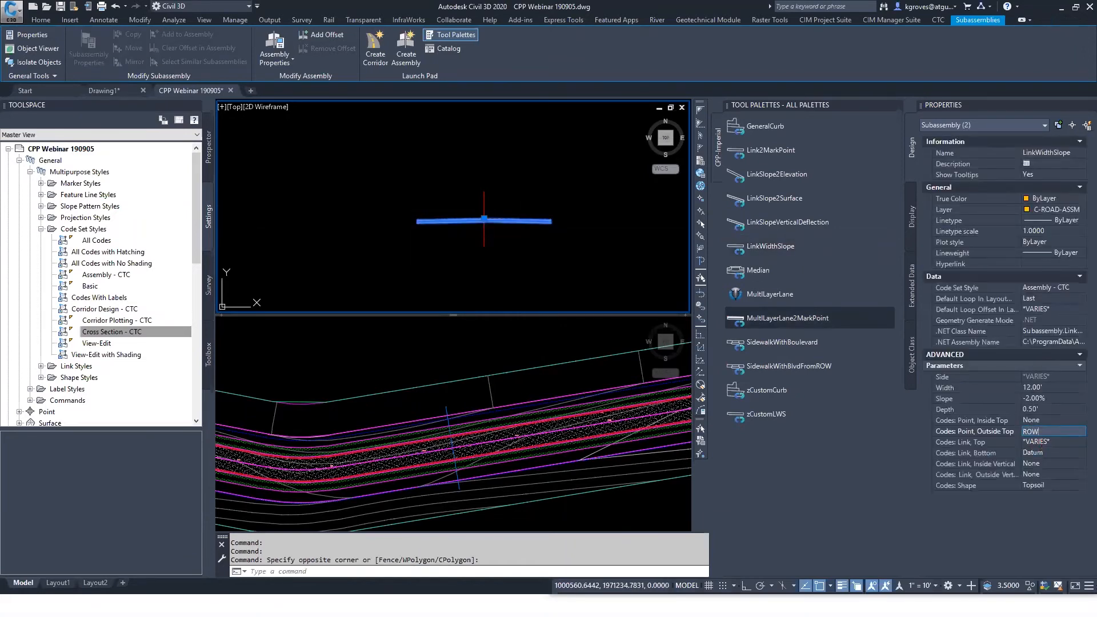
pyautogui.click(1055, 443)
pyautogui.click(1057, 421)
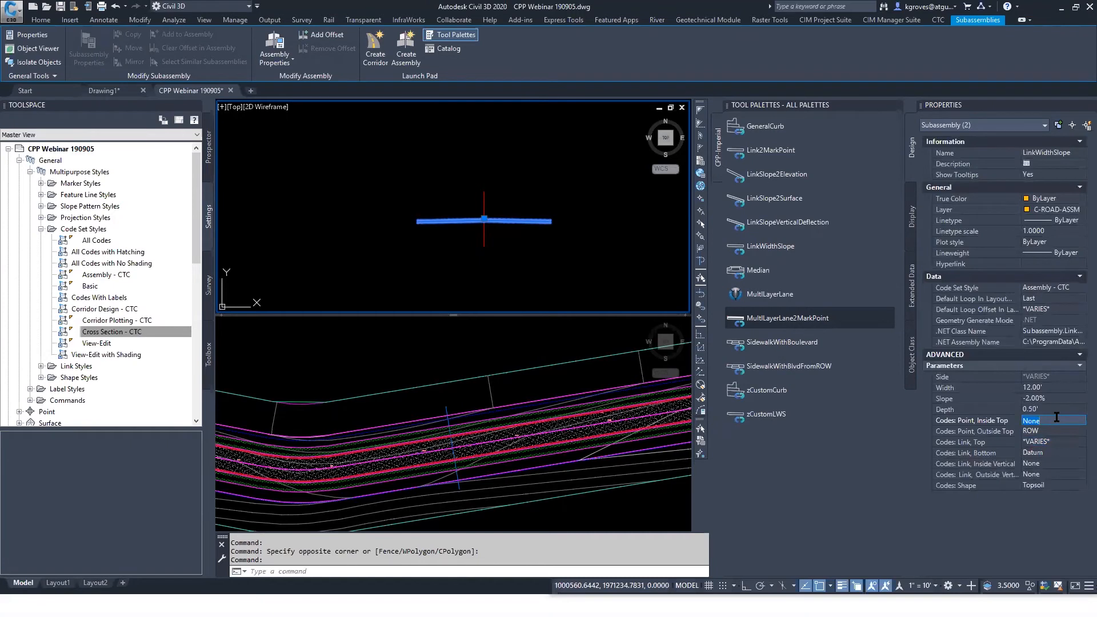
pyautogui.click(1039, 431)
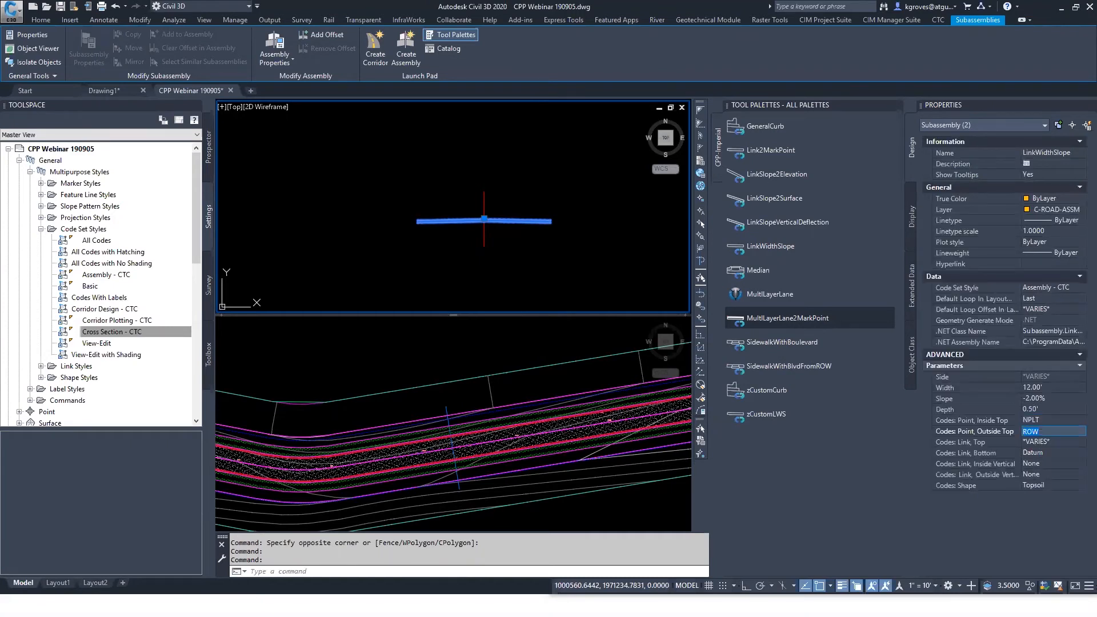
pyautogui.click(1055, 441)
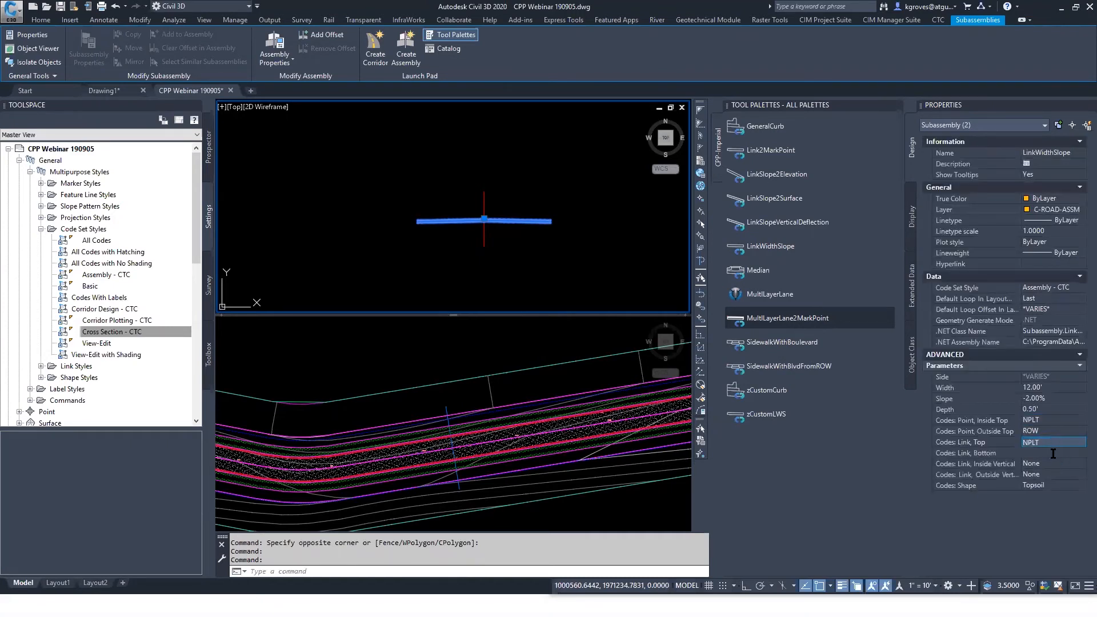
# Set both subassemblies' bottom, inside vertical and outside vertical link codes and their shape code to NPLT.
pyautogui.click(1053, 454)
pyautogui.hotkey('ctrl', 'v')
pyautogui.click(1051, 465)
pyautogui.hotkey('ctrl', 'v')
pyautogui.click(1050, 475)
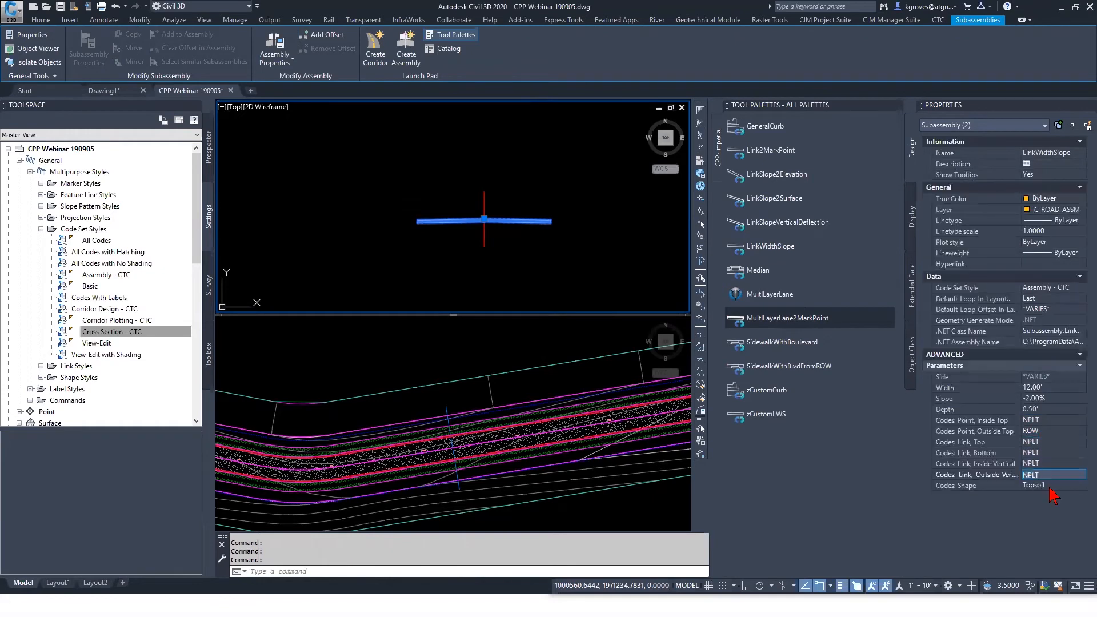
pyautogui.click(1050, 487)
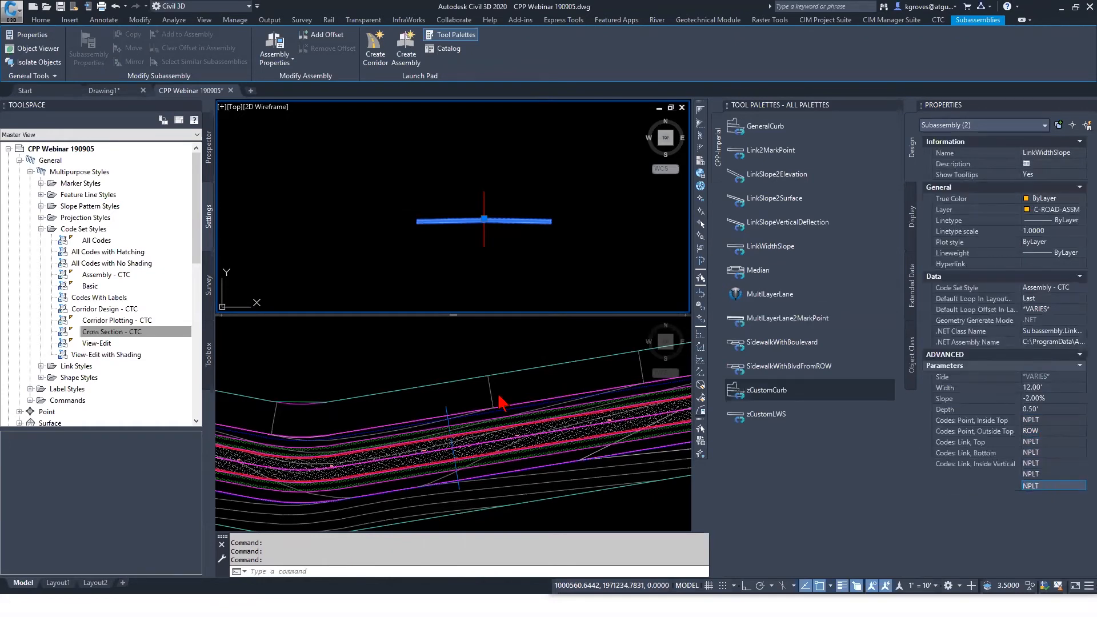
pyautogui.click(450, 265)
# Open the Cross Section - CTC code set style for editing and look through its point codes.
pyautogui.rightClick(117, 331)
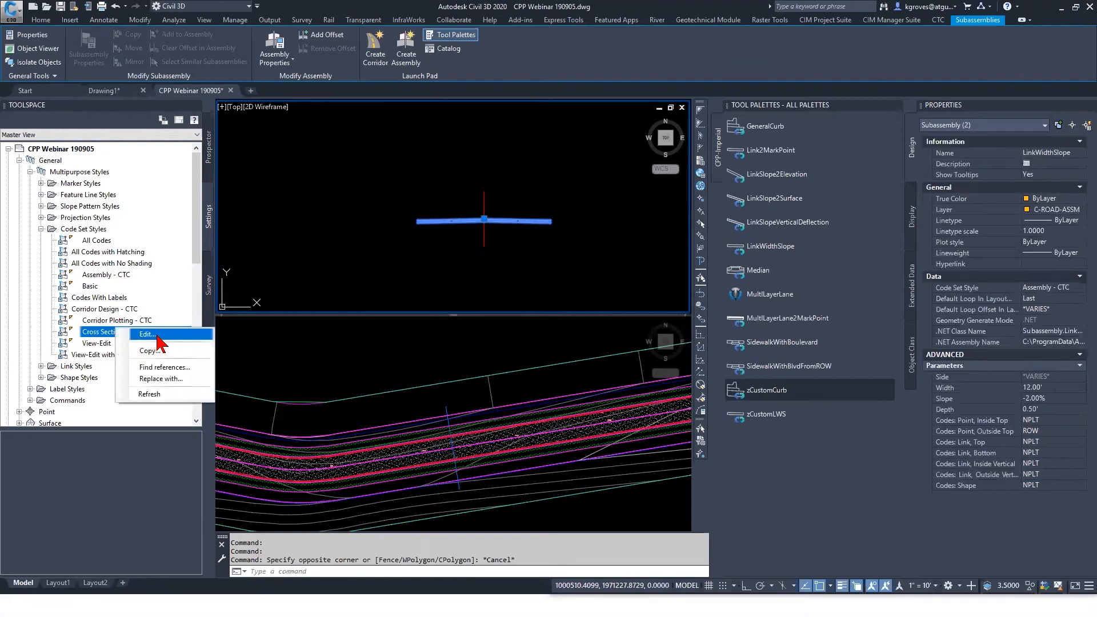
pyautogui.click(157, 336)
pyautogui.click(431, 184)
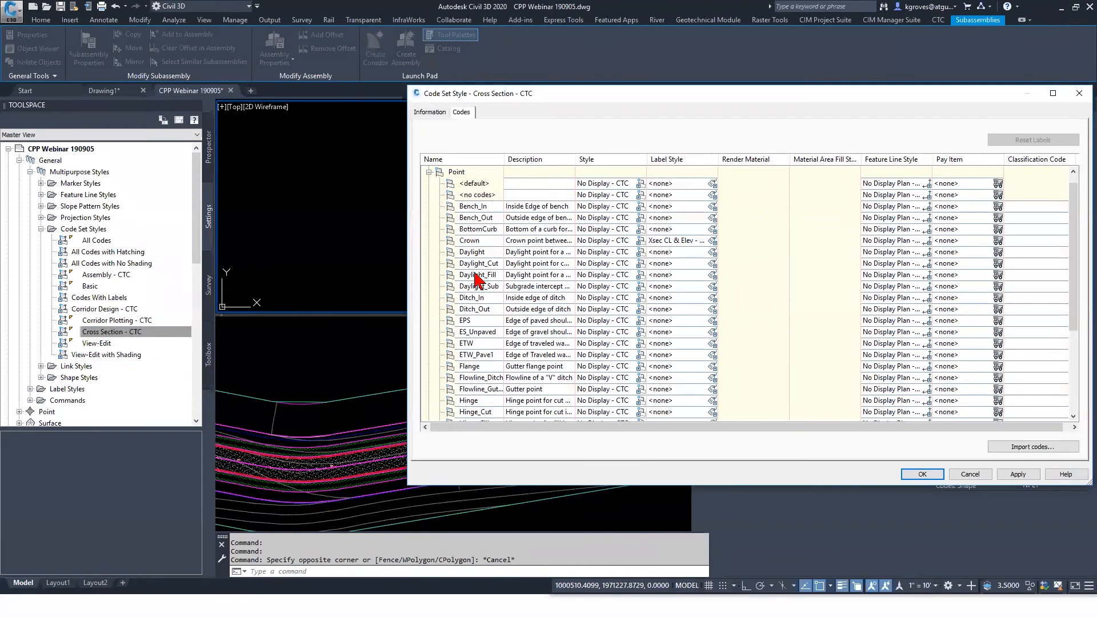
pyautogui.scroll(-4, 478, 280)
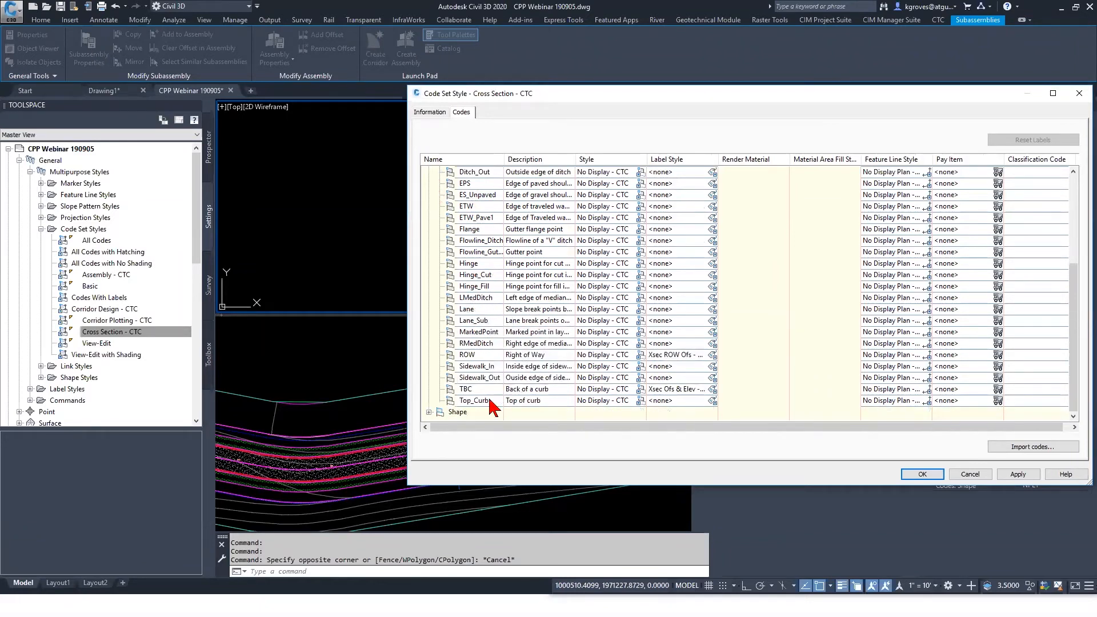
pyautogui.scroll(4, 489, 403)
# Add a new point code to the code set with the _No Markers marker style.
pyautogui.doubleClick(458, 184)
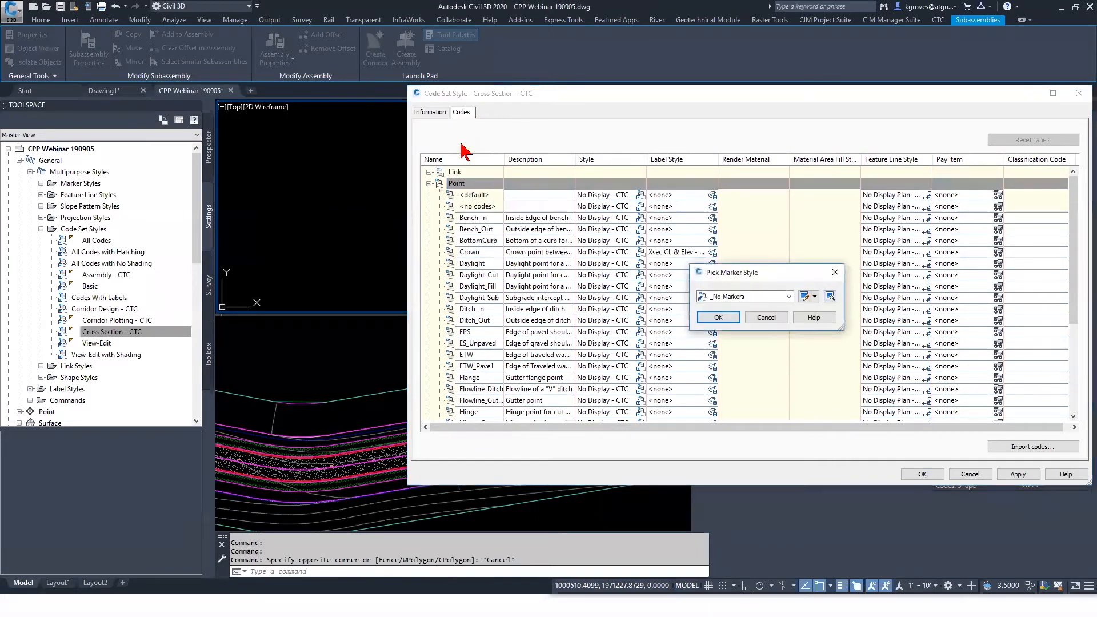
pyautogui.click(751, 297)
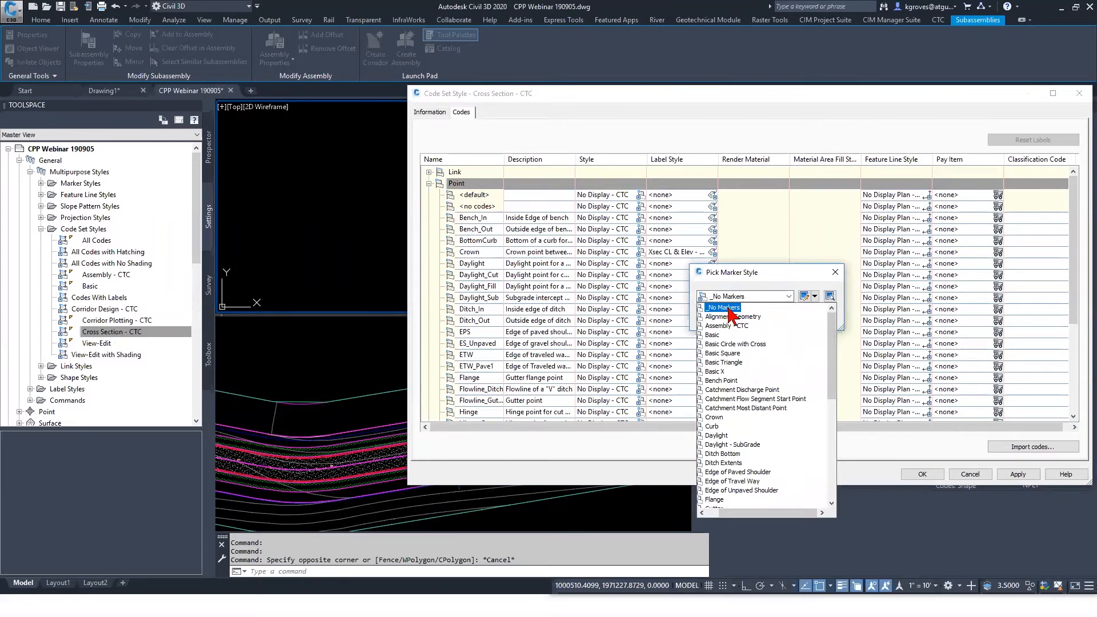
pyautogui.click(727, 309)
pyautogui.click(743, 298)
pyautogui.scroll(-5, 774, 388)
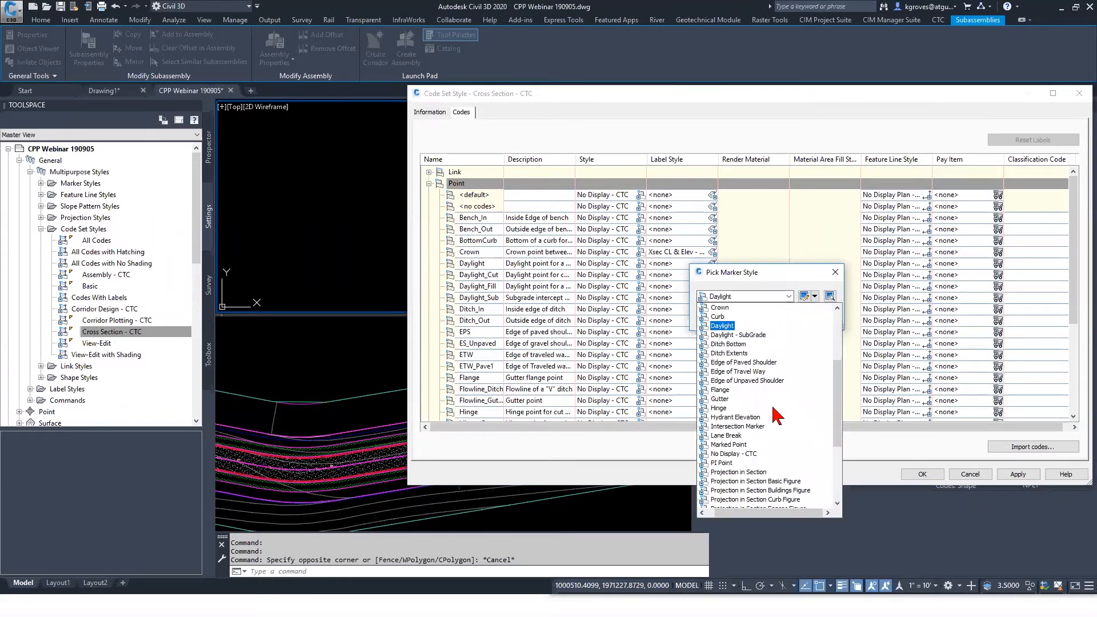
pyautogui.scroll(5, 777, 412)
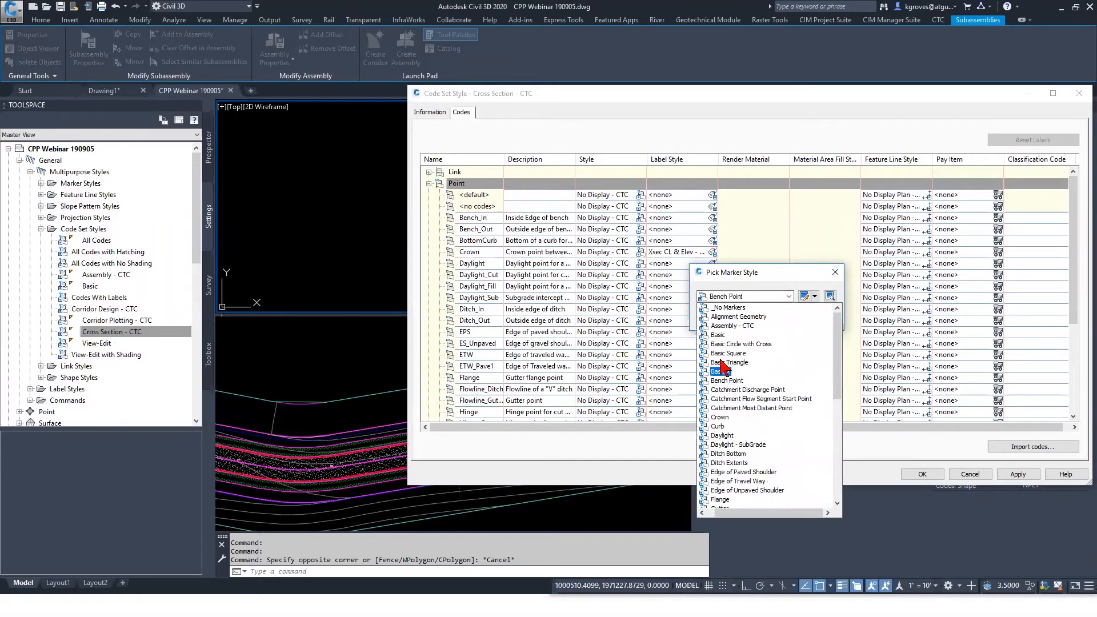
pyautogui.click(729, 312)
pyautogui.click(715, 321)
# Rename the new point code as NPLT.
pyautogui.scroll(-4, 495, 321)
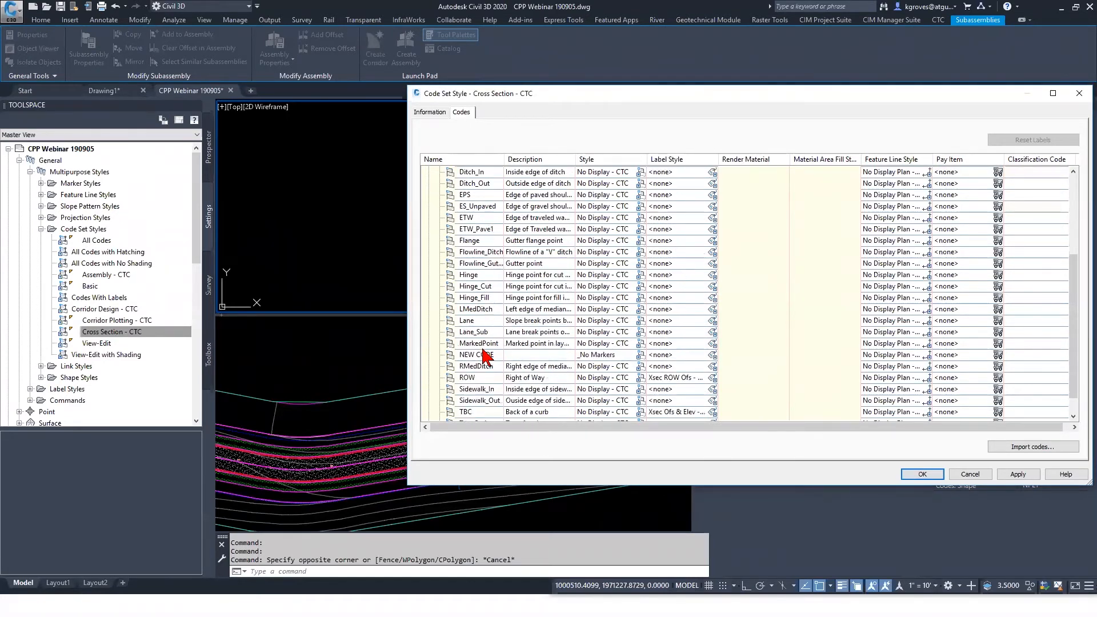
pyautogui.click(486, 356)
pyautogui.click(486, 355)
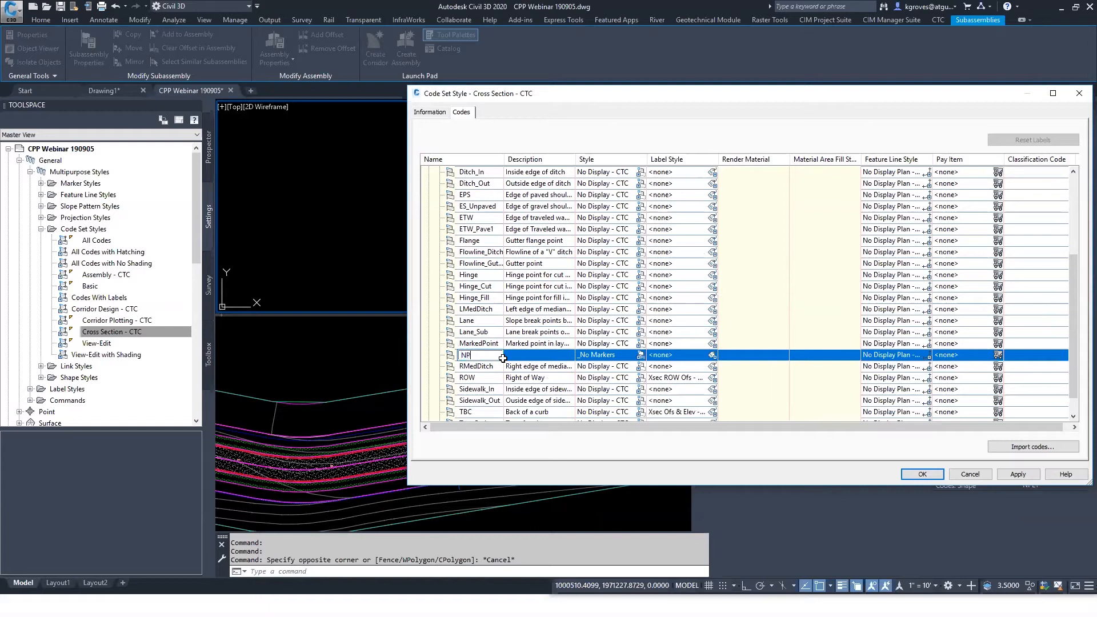
pyautogui.write('NPLT')
pyautogui.press('Return')
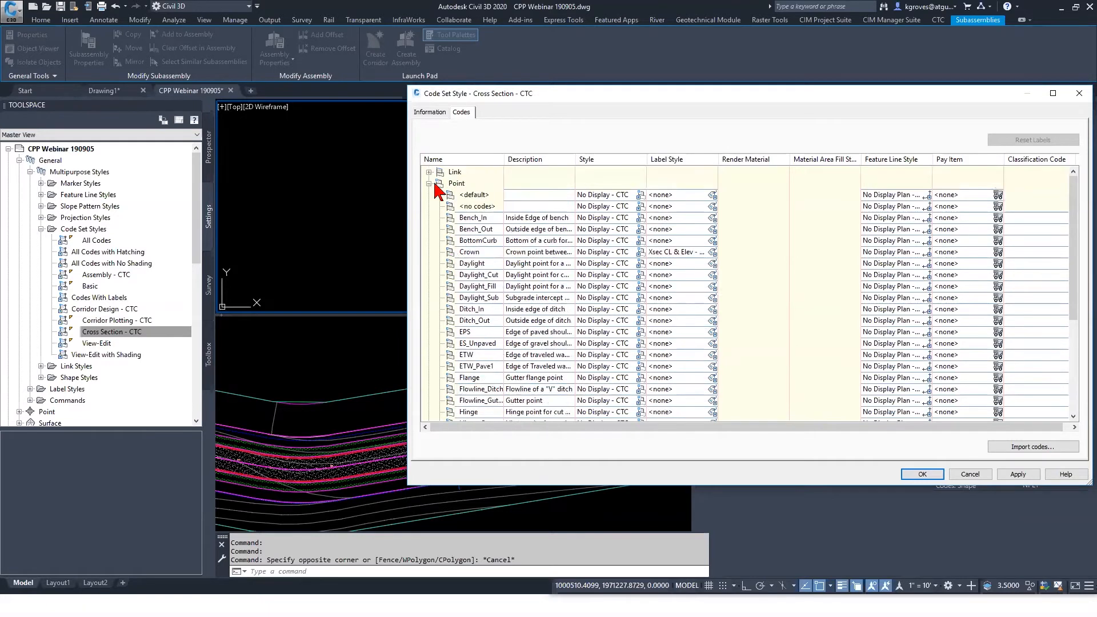
# Apply the code set style changes and set the depth of both LinkWidthSlope subassemblies to 0.
pyautogui.click(429, 184)
pyautogui.click(935, 472)
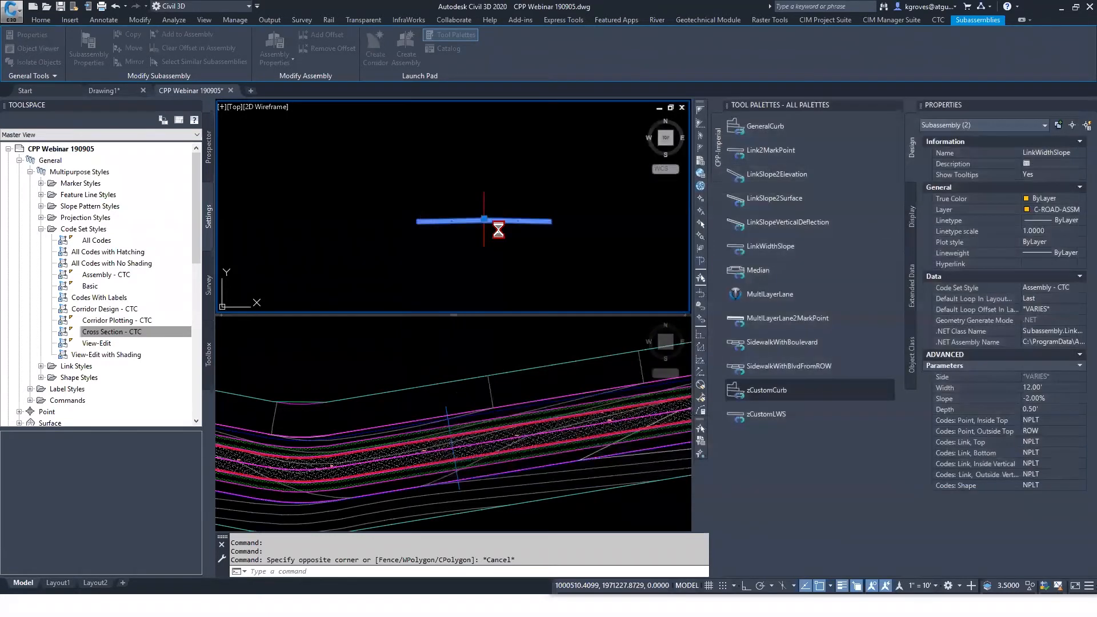
pyautogui.click(1055, 409)
pyautogui.write('0')
pyautogui.press('Tab')
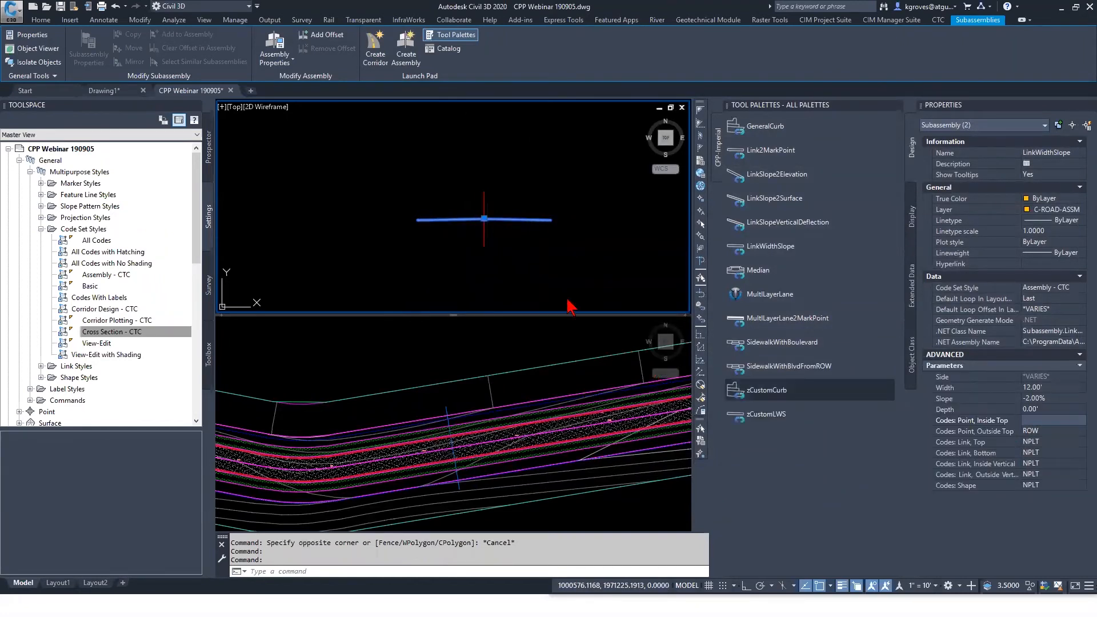
pyautogui.press('Escape')
pyautogui.press('Escape')
pyautogui.press('Escape')
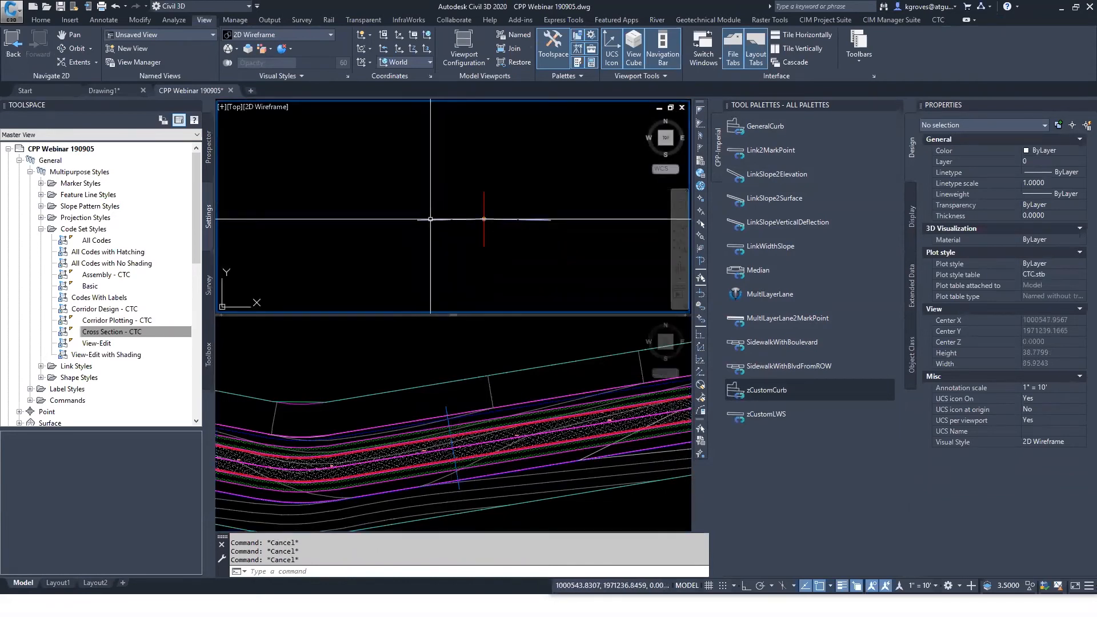
# Rebuild the out-of-date Main Street (ROW) corridor.
pyautogui.click(210, 160)
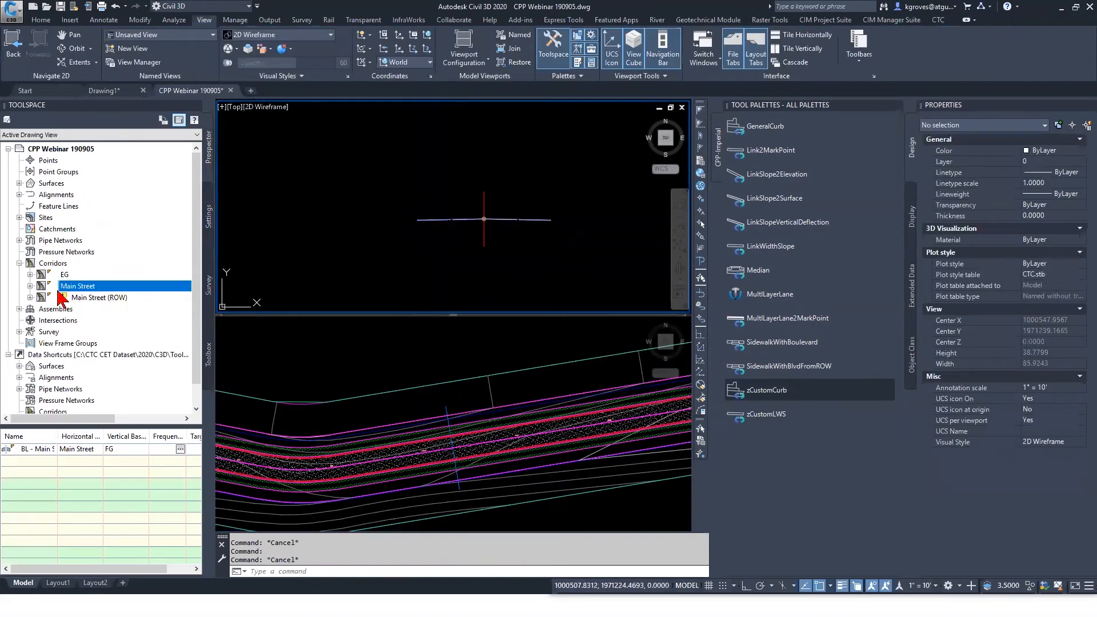
pyautogui.click(94, 297)
pyautogui.rightClick(100, 297)
pyautogui.click(122, 345)
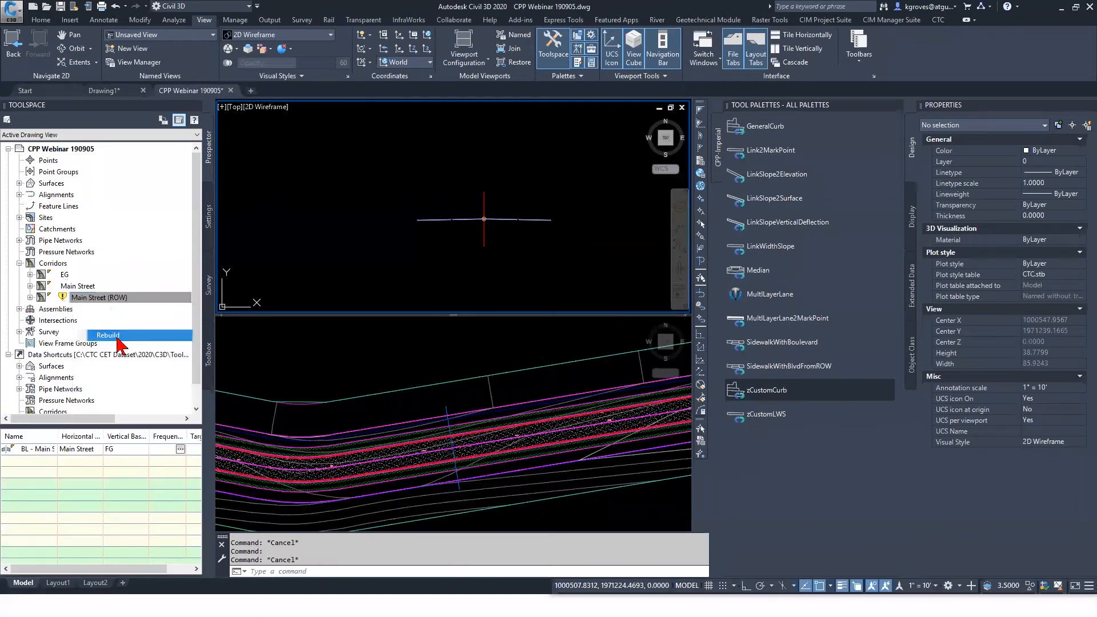
# In the Main Street (ROW) corridor region's target mapping, target the left link offset to the ROW Main Street-Left-35.00 alignment.
pyautogui.rightClick(111, 298)
pyautogui.click(149, 307)
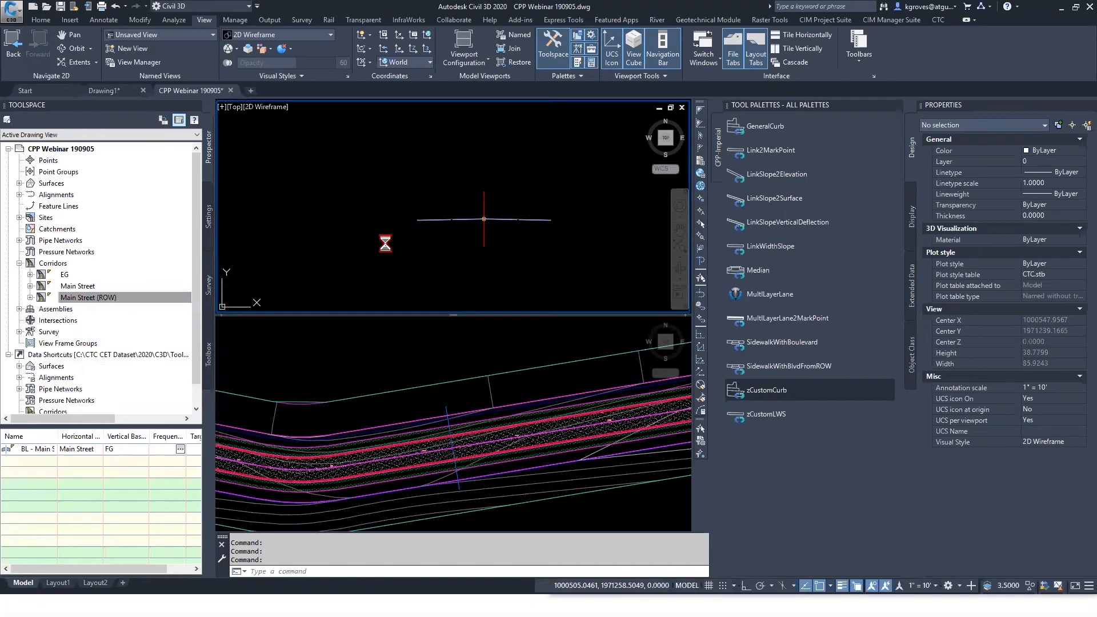
pyautogui.click(331, 166)
pyautogui.click(312, 167)
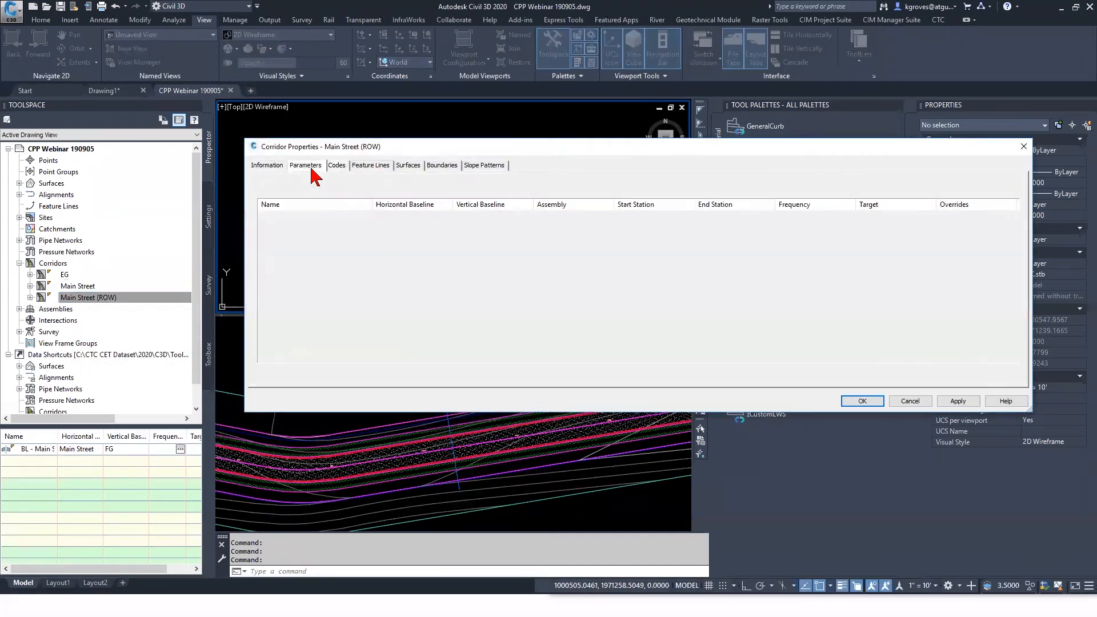
pyautogui.click(930, 229)
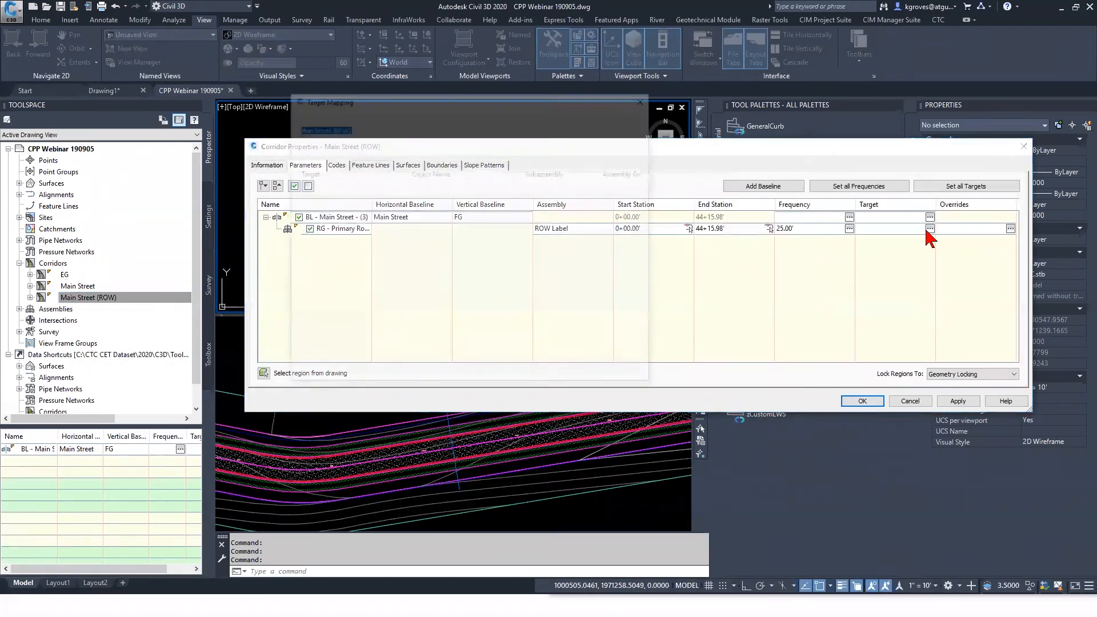
pyautogui.click(464, 211)
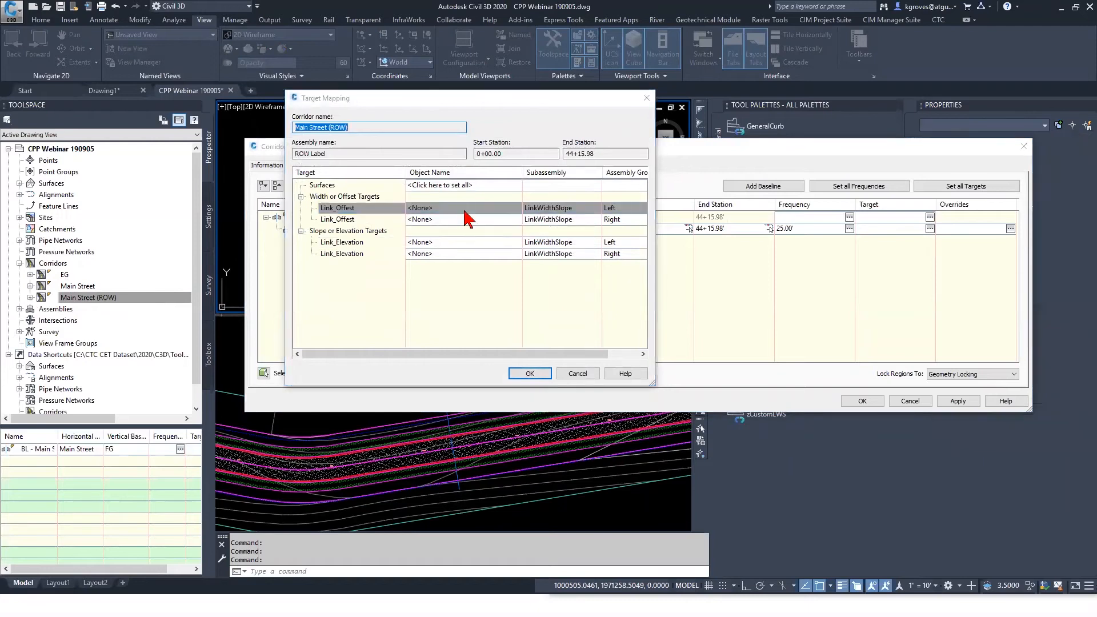
pyautogui.click(714, 209)
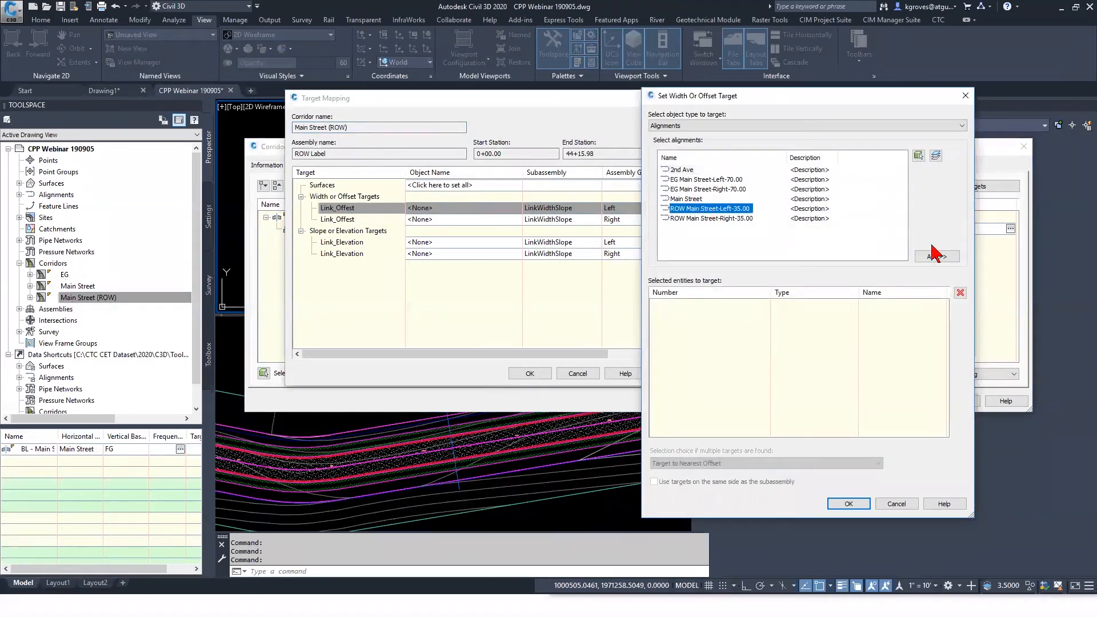
pyautogui.click(937, 256)
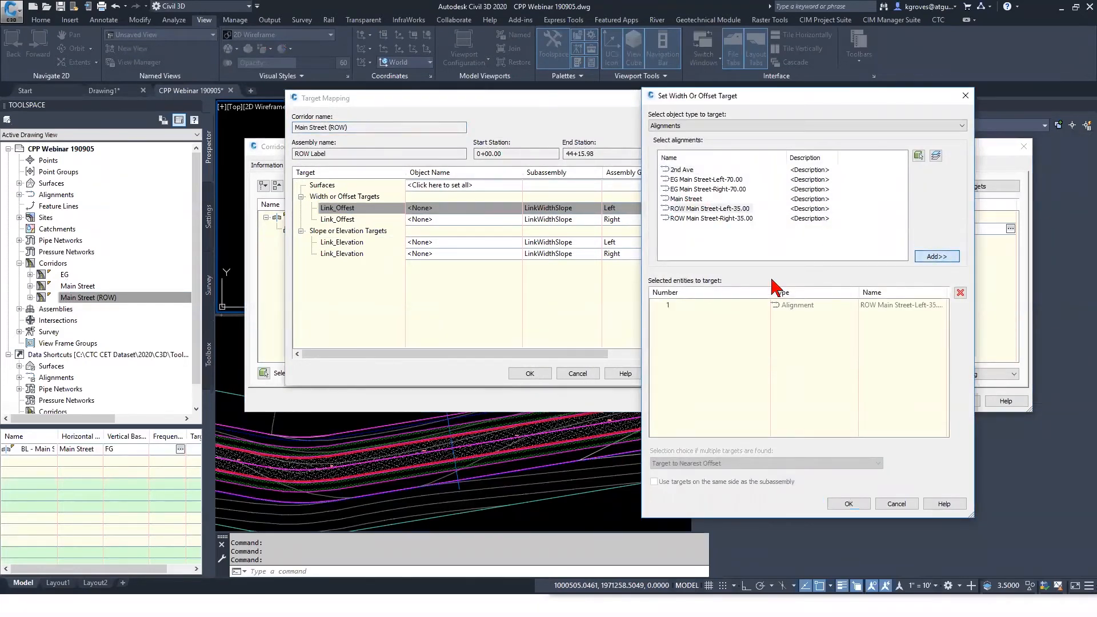
pyautogui.click(849, 505)
# Target the right link offset to the ROW Main Street-Right-35.00 alignment.
pyautogui.click(507, 219)
pyautogui.click(715, 218)
pyautogui.click(937, 256)
pyautogui.click(849, 504)
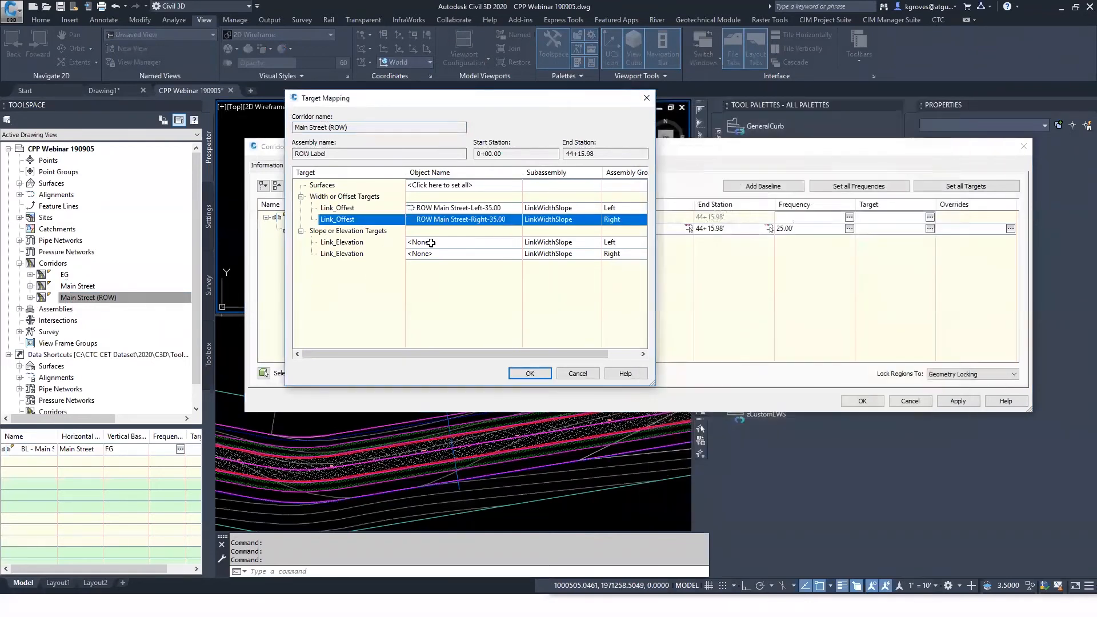
# Target the left link elevation to the EG profile of the ROW Main Street-Left-35.00 alignment.
pyautogui.click(431, 242)
pyautogui.click(417, 144)
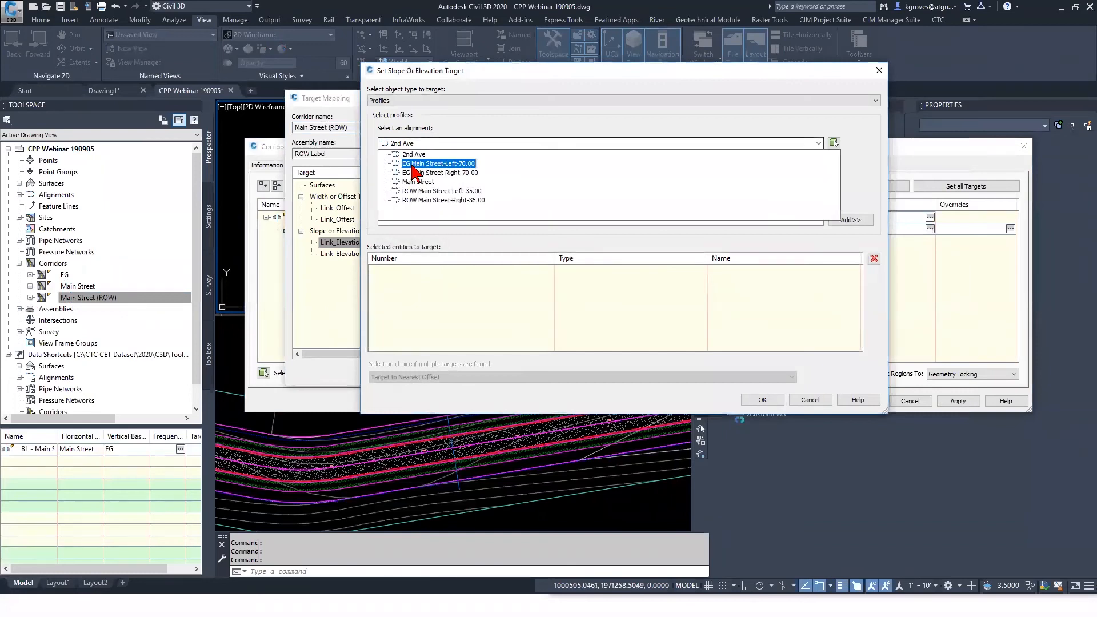
pyautogui.click(435, 188)
pyautogui.click(434, 188)
pyautogui.click(851, 220)
pyautogui.click(763, 401)
# Target the right link elevation to the EG profile of ROW Main Street-Right-35.00 and apply the corridor changes.
pyautogui.click(472, 254)
pyautogui.click(497, 142)
pyautogui.click(436, 183)
pyautogui.click(436, 143)
pyautogui.click(437, 199)
pyautogui.click(444, 143)
pyautogui.click(489, 199)
pyautogui.click(449, 187)
pyautogui.click(850, 220)
pyautogui.click(764, 400)
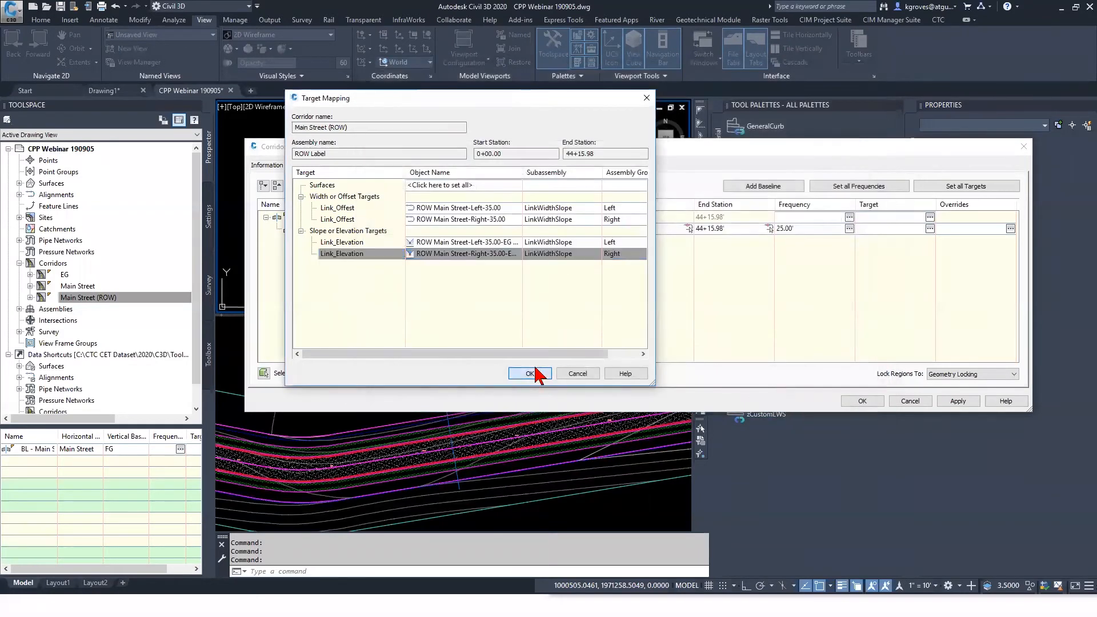
pyautogui.click(535, 375)
pyautogui.click(863, 402)
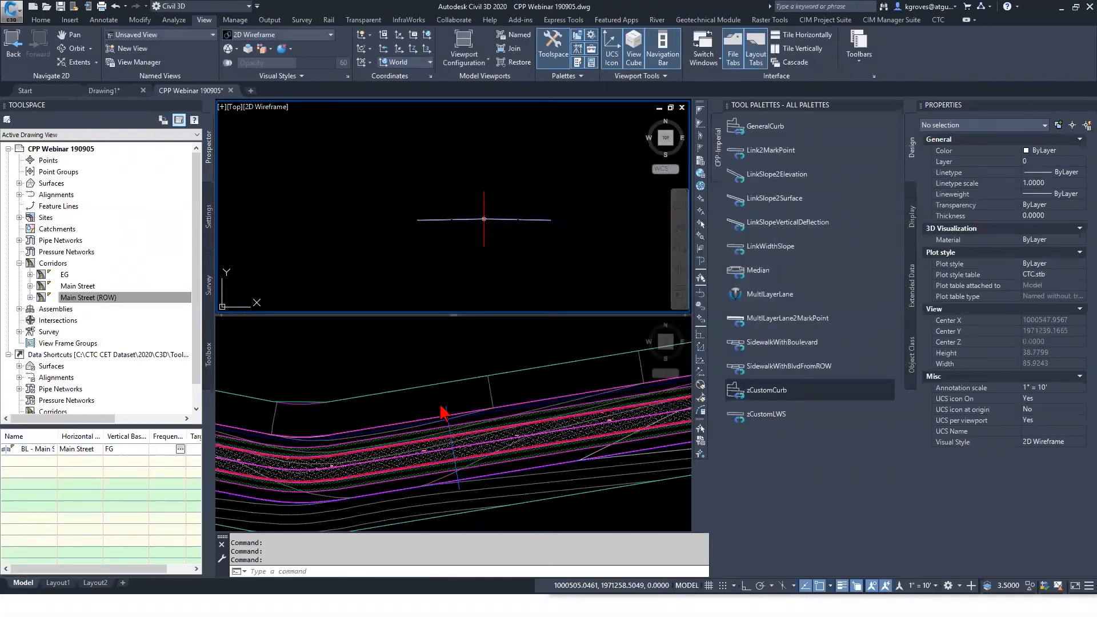
# Examine the ROW labels and right-of-way tie-in points on both sides of the 10+30.46 section view.
pyautogui.click(416, 264)
pyautogui.press('Escape')
pyautogui.scroll(-4, 399, 255)
pyautogui.moveTo(503, 263); pyautogui.dragTo(413, 249, button='middle')
pyautogui.scroll(3, 526, 255)
pyautogui.scroll(3, 266, 212)
pyautogui.moveTo(311, 223); pyautogui.dragTo(354, 292, button='middle')
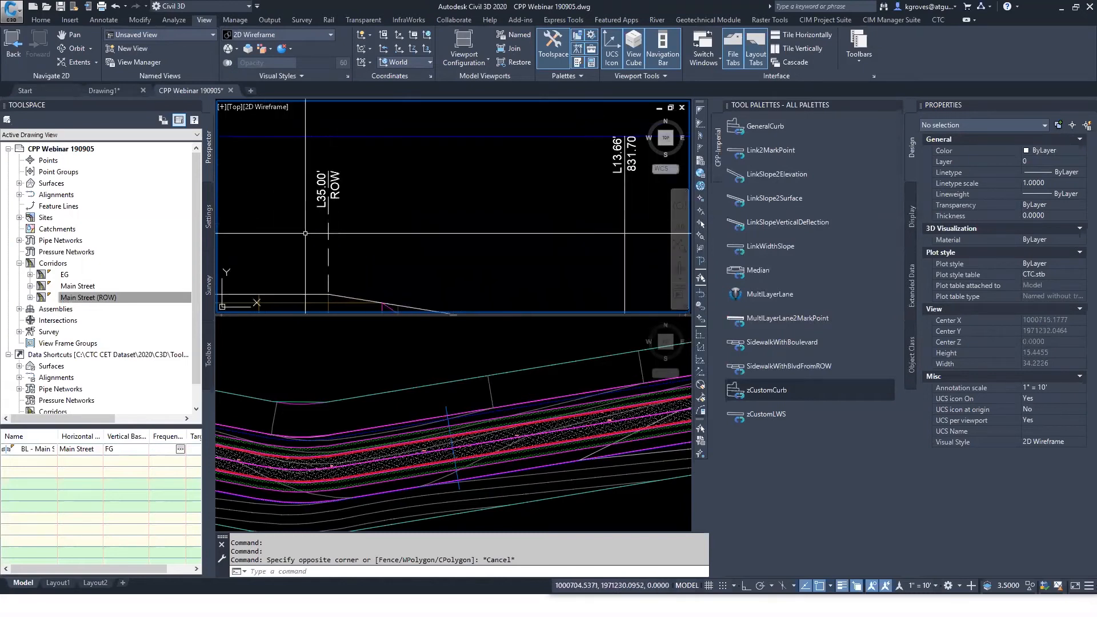
pyautogui.scroll(-2, 285, 190)
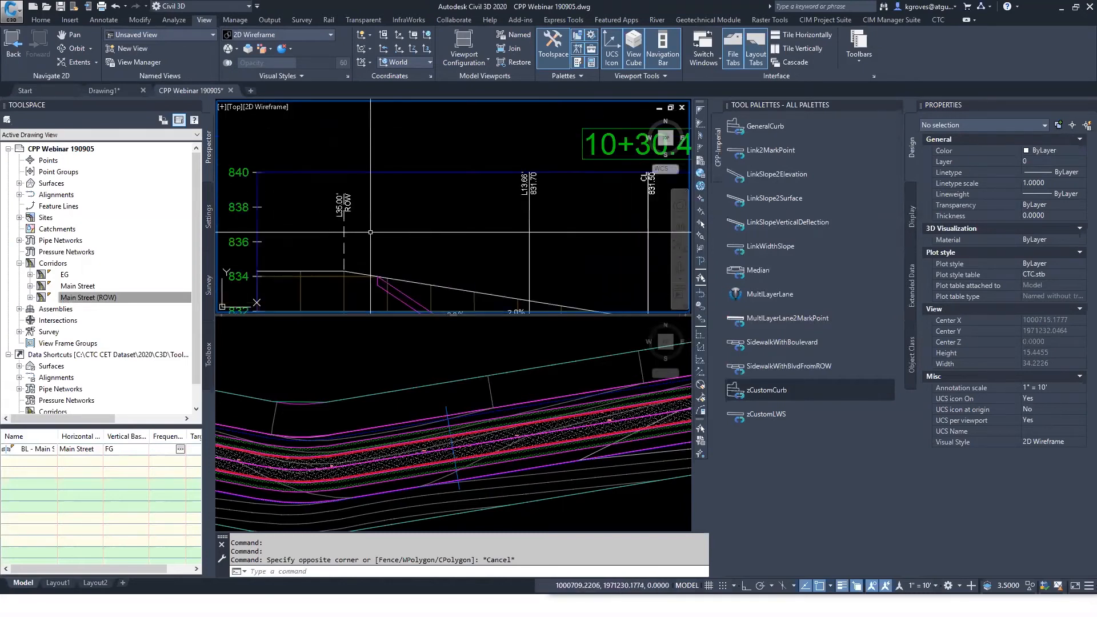
pyautogui.scroll(-2, 303, 197)
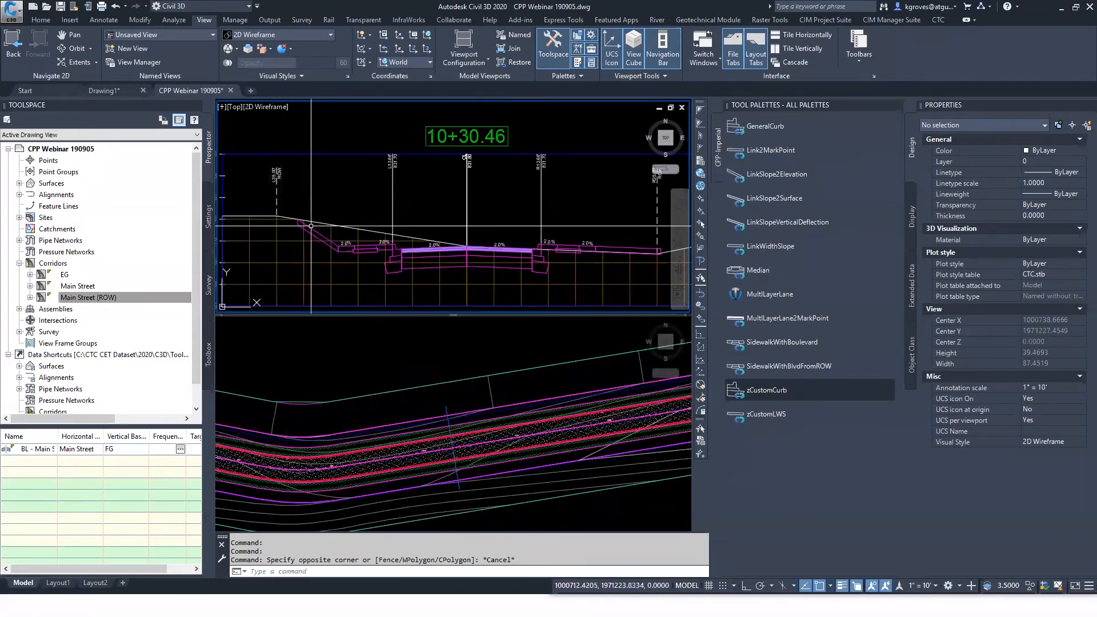
pyautogui.moveTo(588, 265); pyautogui.dragTo(514, 258, button='middle')
pyautogui.scroll(4, 583, 253)
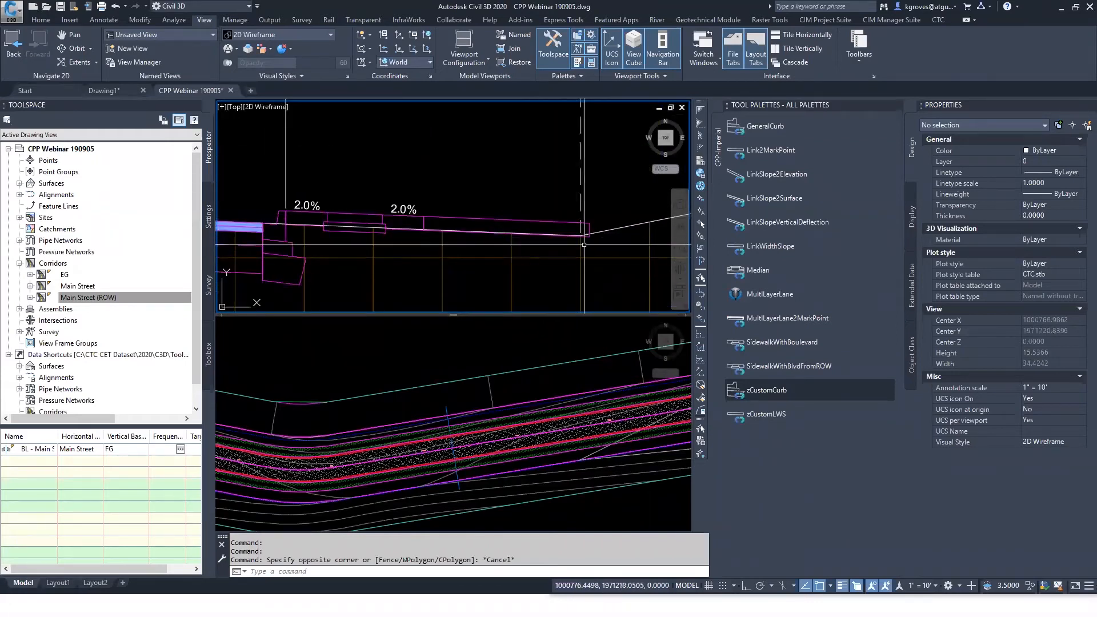
pyautogui.scroll(-2, 586, 252)
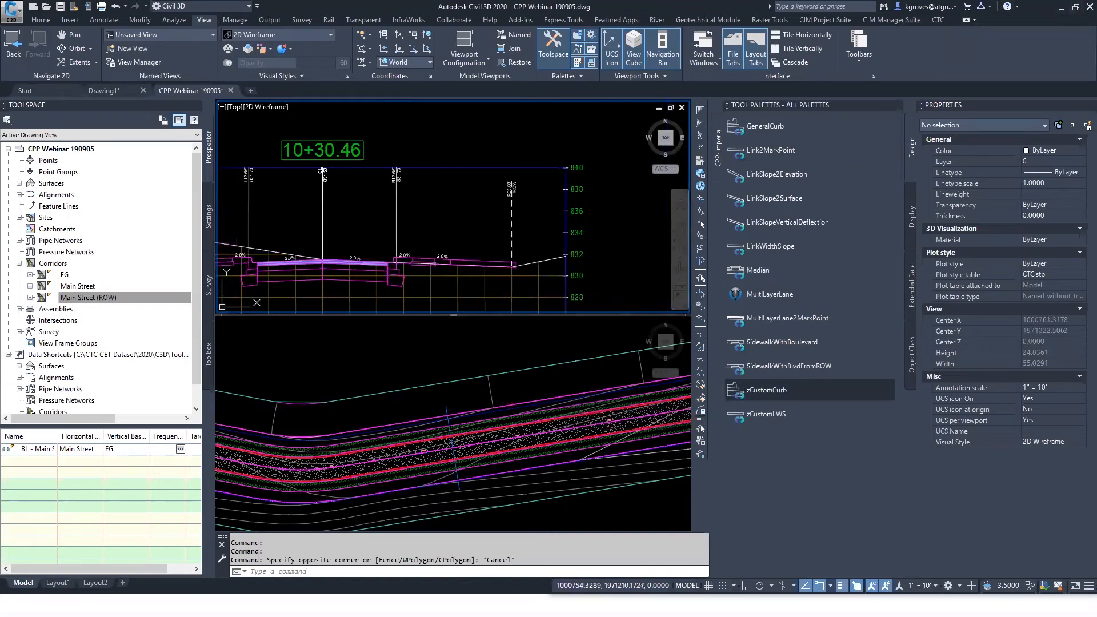
# Select the right MultiLayerLane subassembly in the road assembly and review its parameters and code settings.
pyautogui.click(473, 392)
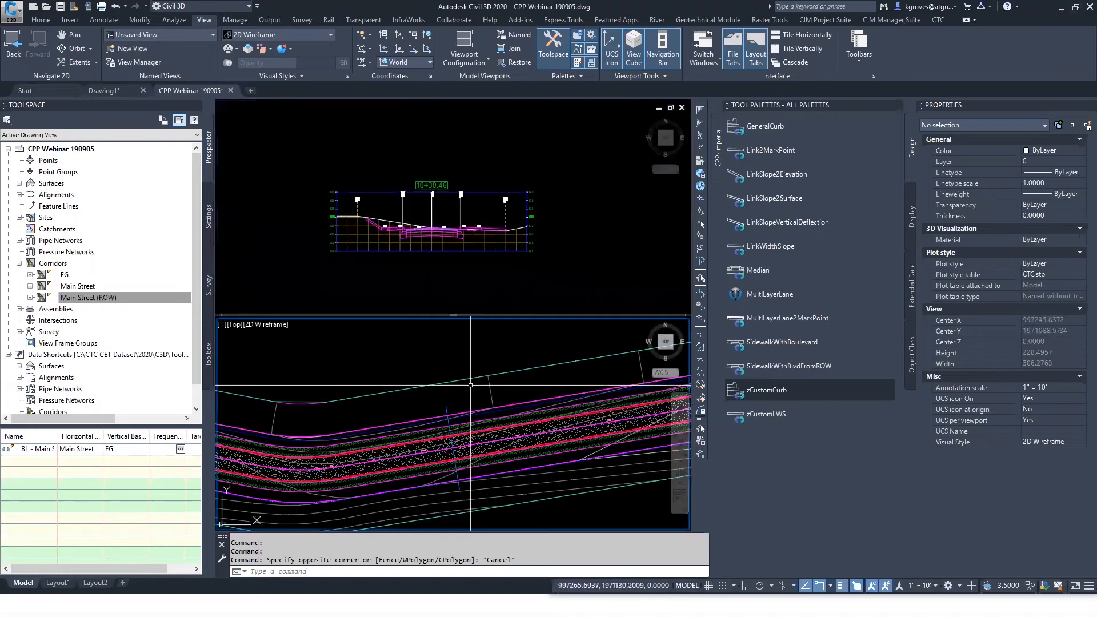
pyautogui.click(400, 280)
pyautogui.scroll(-5, 400, 280)
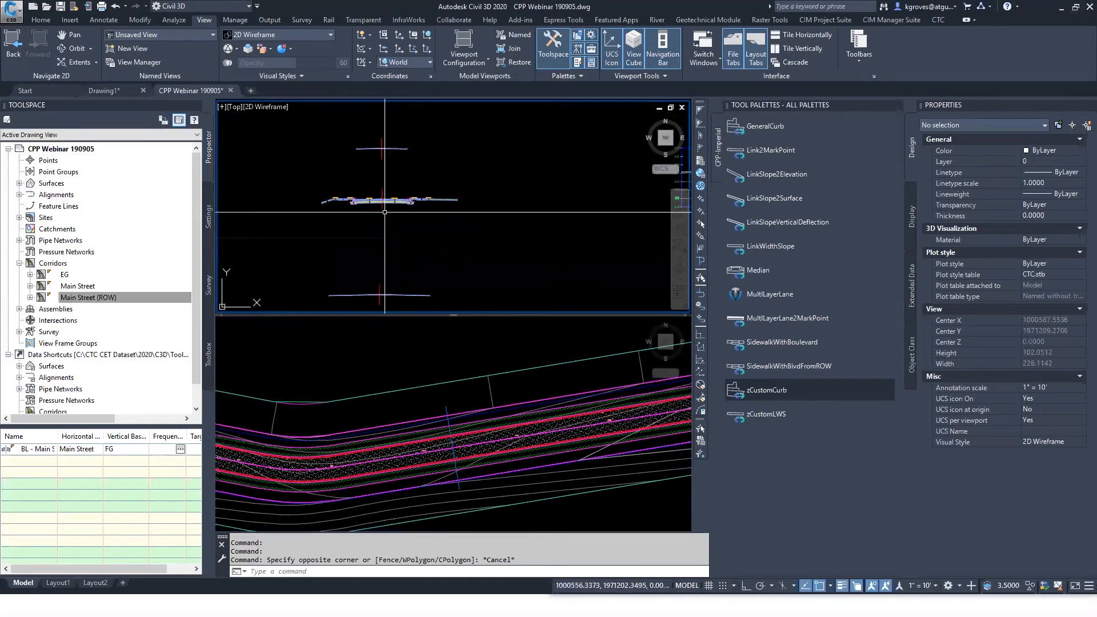
pyautogui.scroll(6, 372, 198)
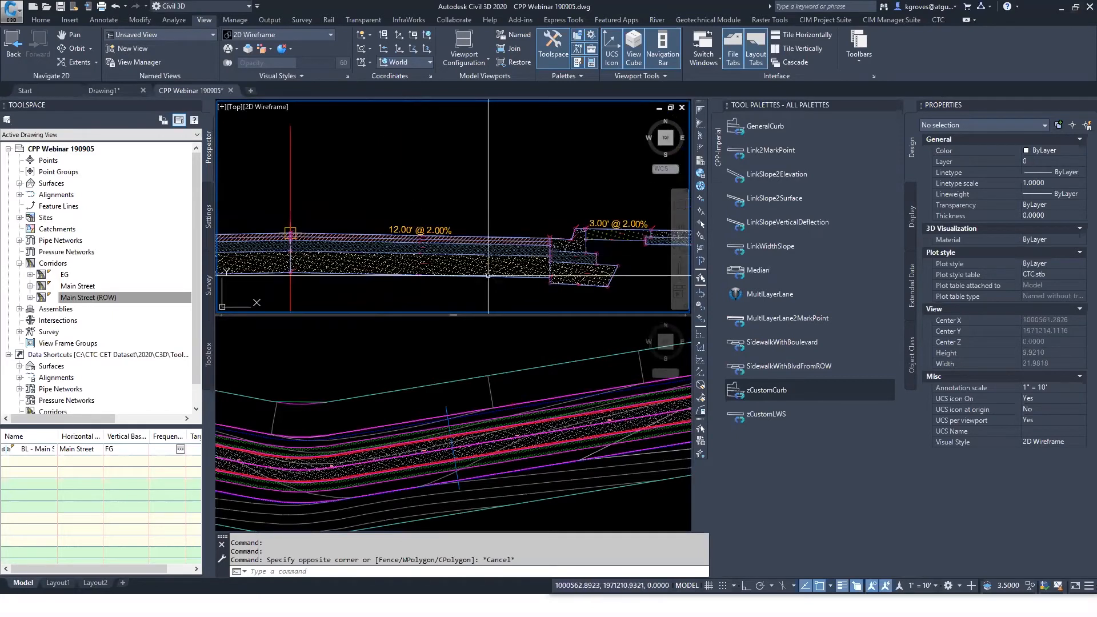
pyautogui.click(469, 265)
pyautogui.click(572, 286)
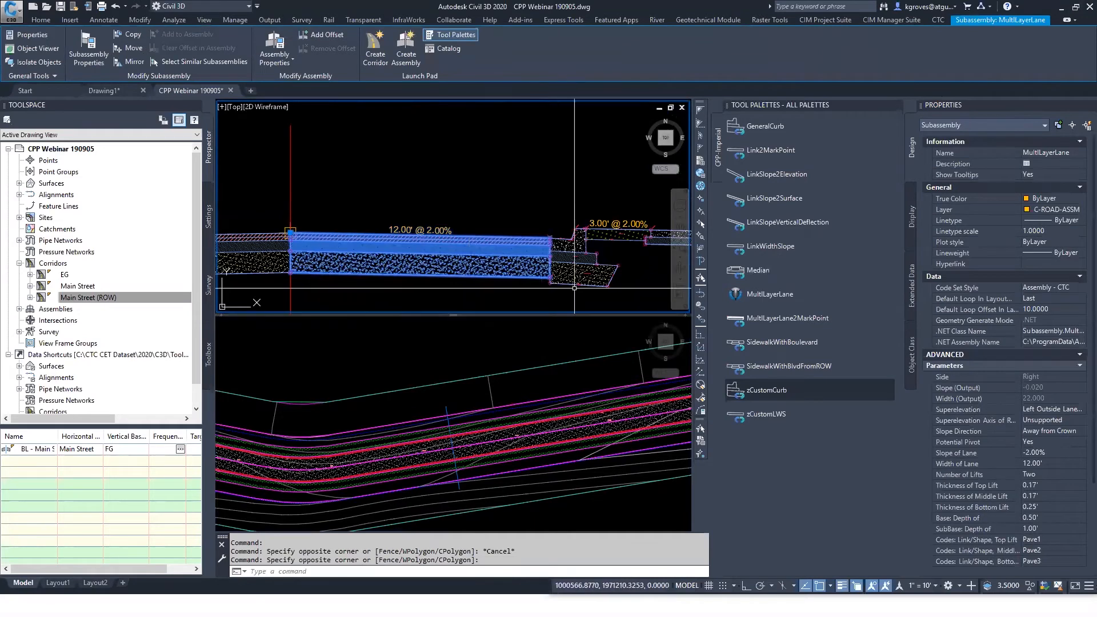
pyautogui.scroll(-5, 977, 503)
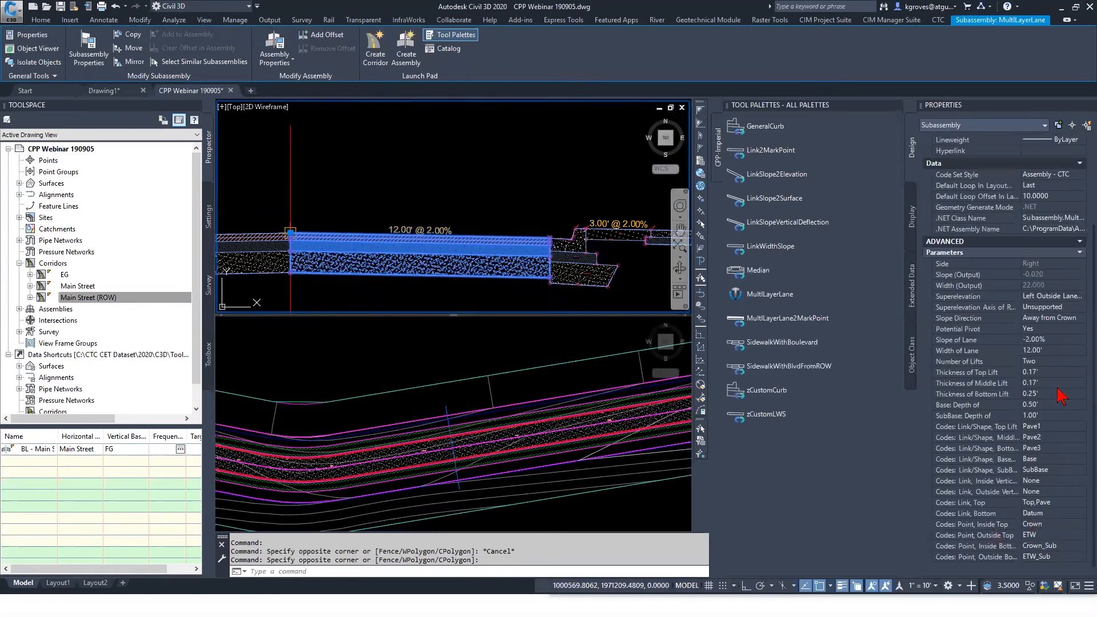
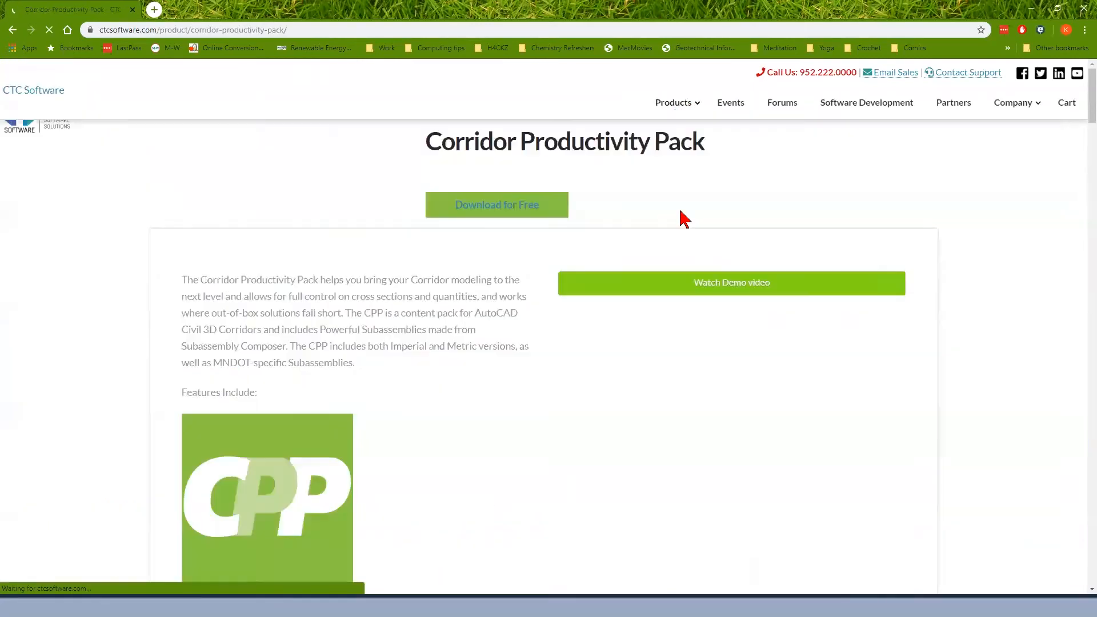
# Open the Corridor Productivity Pack download form and look through the CTC_CPP folder down to its Imperial subassembly files.
pyautogui.click(455, 202)
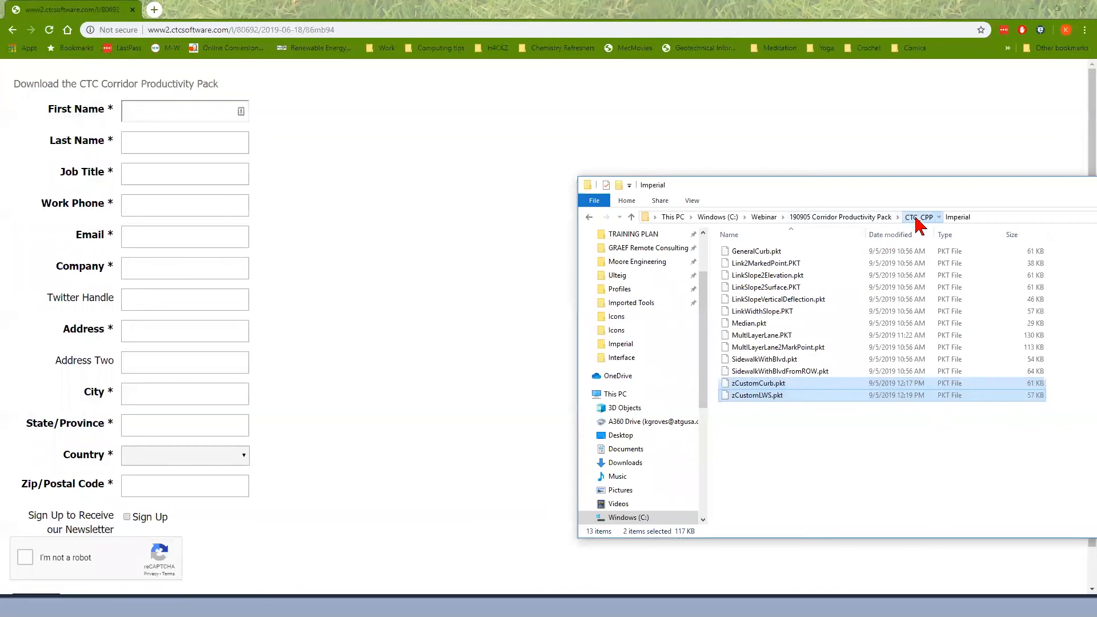
pyautogui.click(917, 218)
pyautogui.click(797, 218)
pyautogui.click(768, 324)
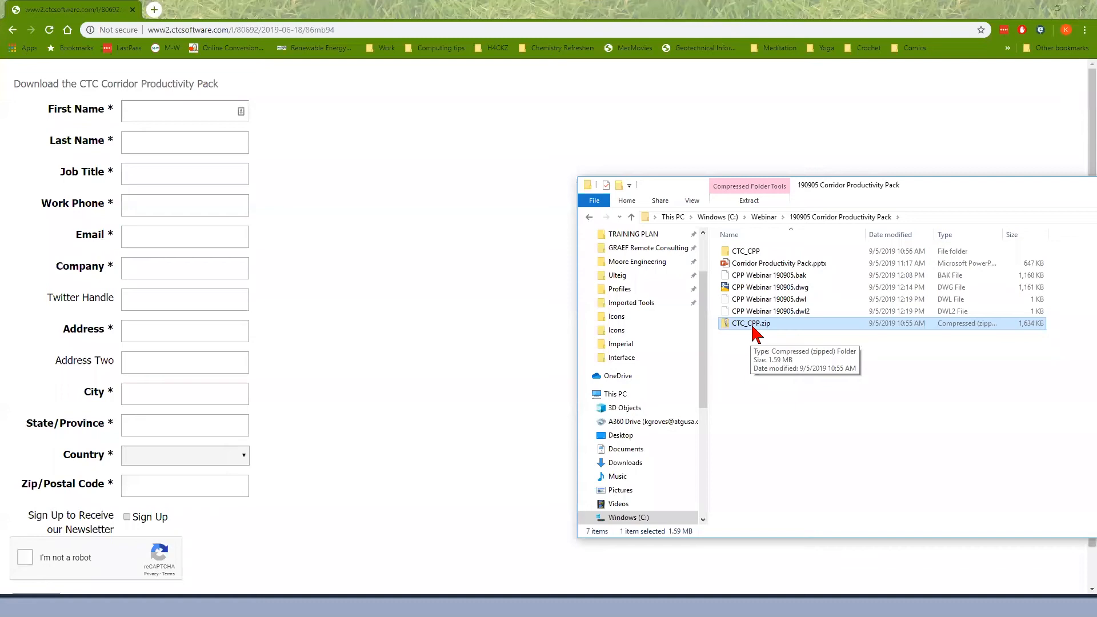
pyautogui.doubleClick(769, 253)
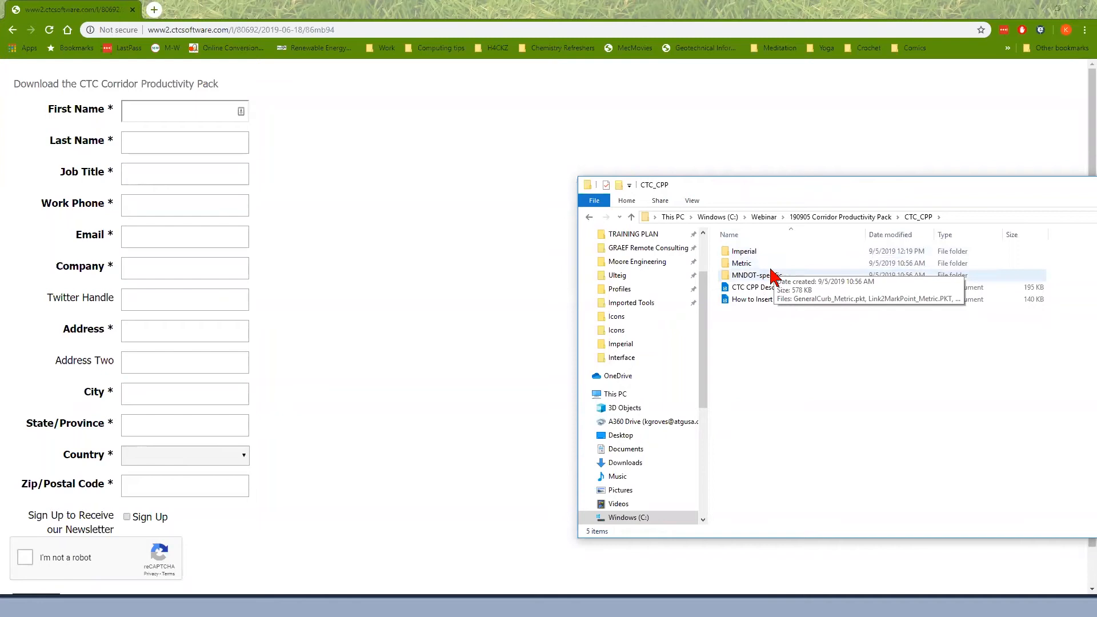
pyautogui.doubleClick(776, 252)
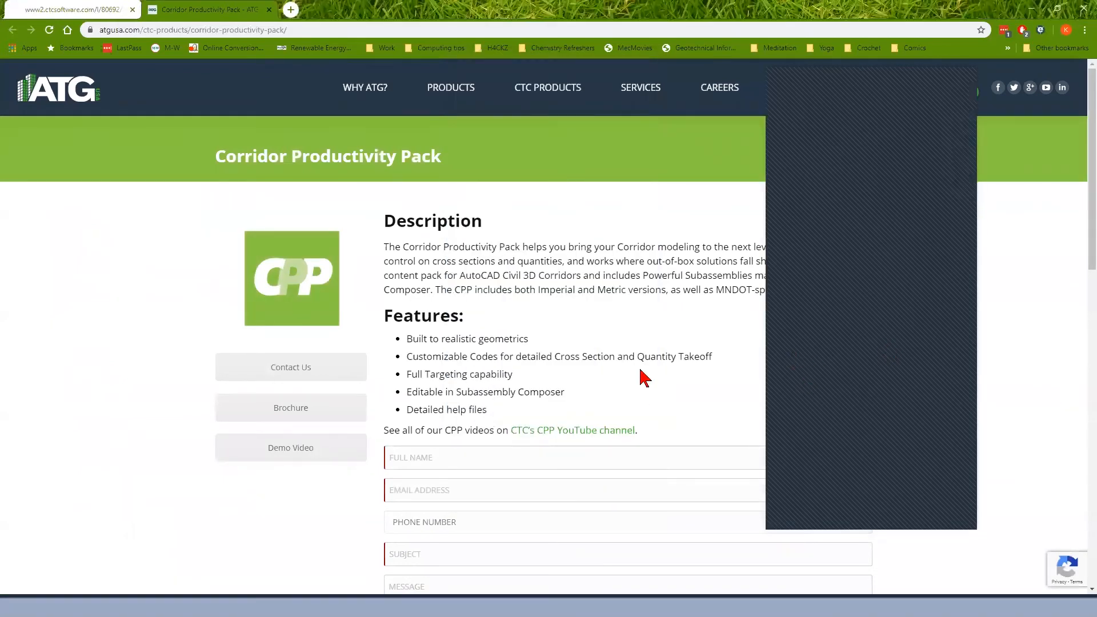
# Look over the features, contact form and included subassemblies on the ATG Corridor Productivity Pack page.
pyautogui.scroll(-4, 644, 375)
pyautogui.scroll(-1, 502, 414)
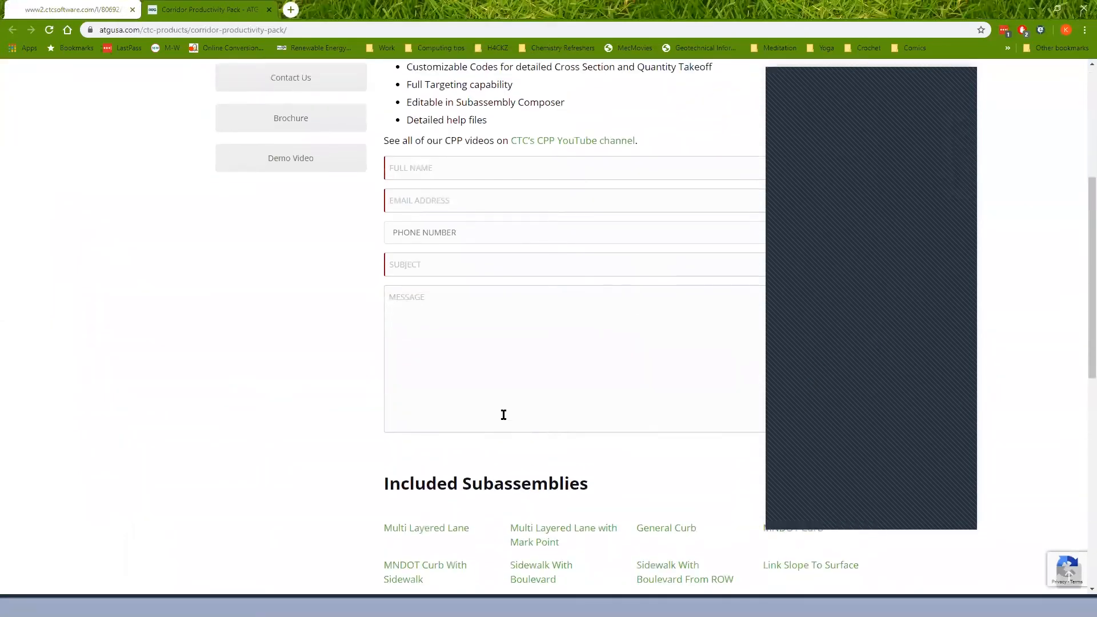
pyautogui.scroll(5, 502, 413)
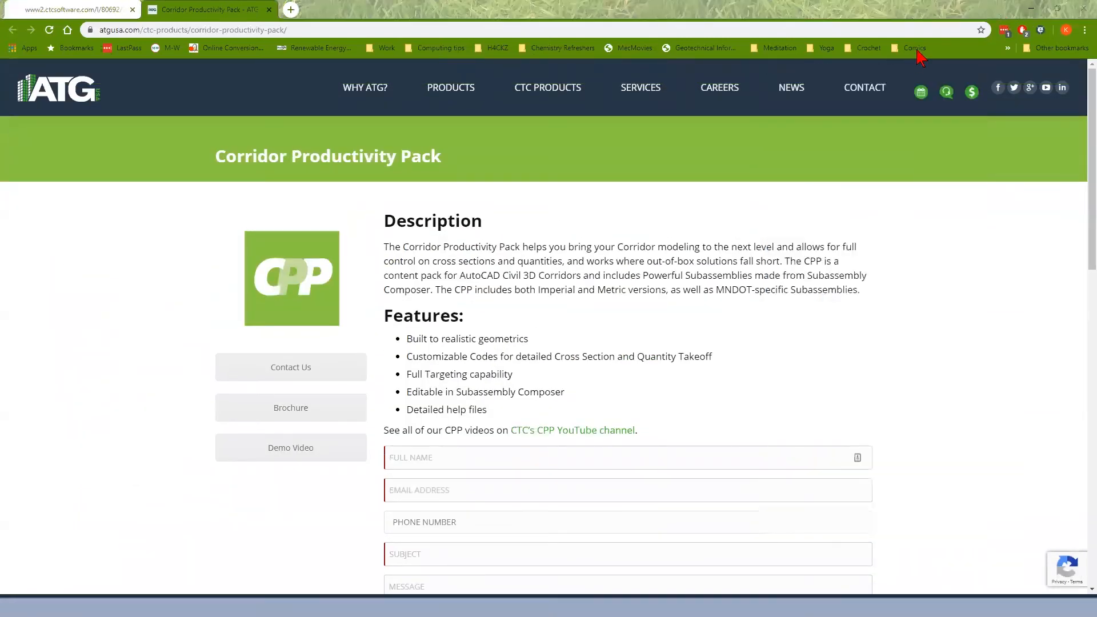
# Switch back to Civil 3D, open Import Subassemblies for the CPP-Imperial palette, look over the Imperial PKT files, and cancel the import.
pyautogui.hotkey('alt', 'Tab')
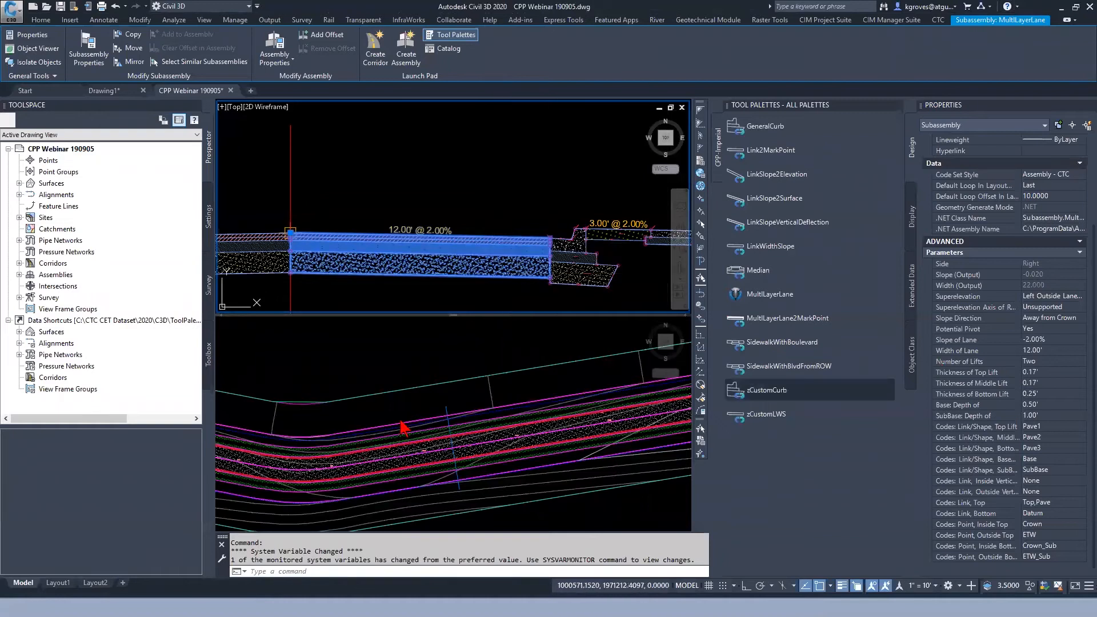
pyautogui.rightClick(719, 149)
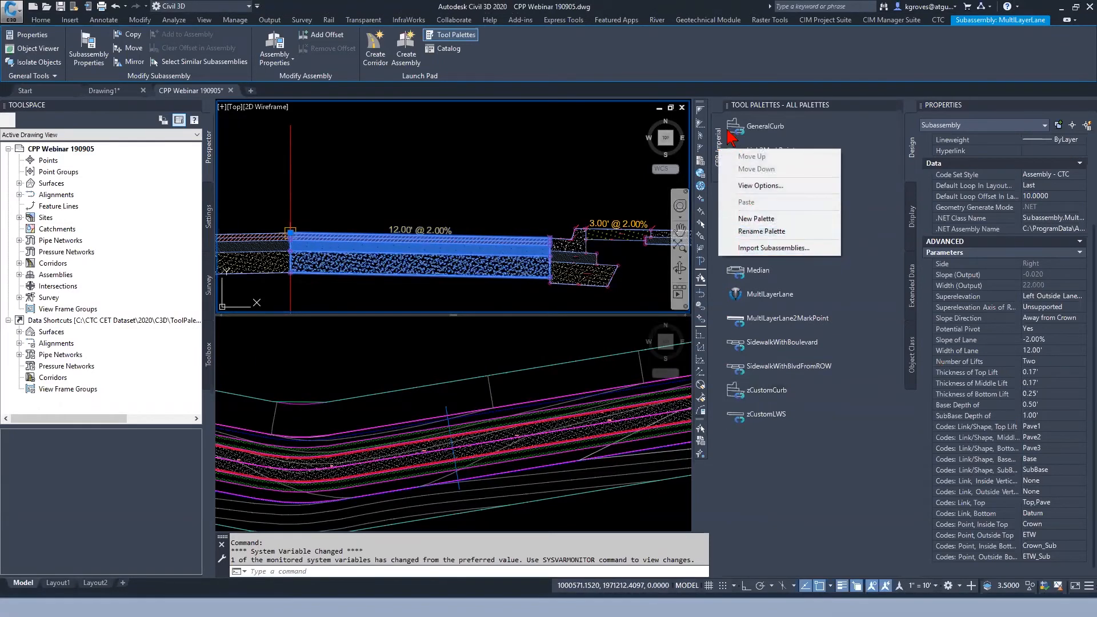
pyautogui.click(749, 248)
pyautogui.click(653, 267)
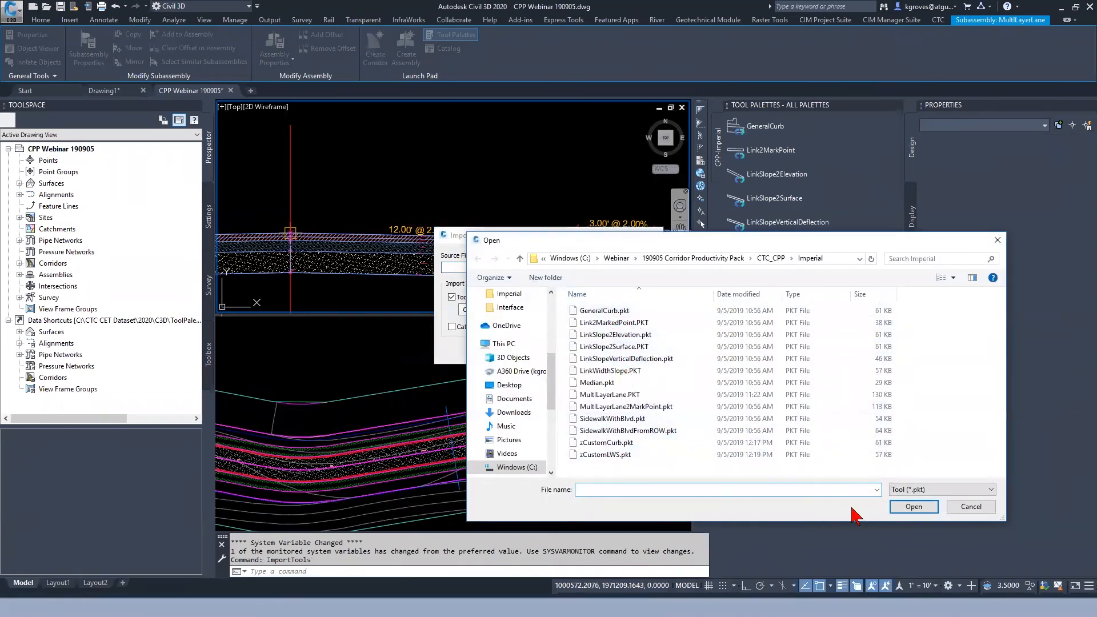
pyautogui.click(972, 507)
pyautogui.click(587, 352)
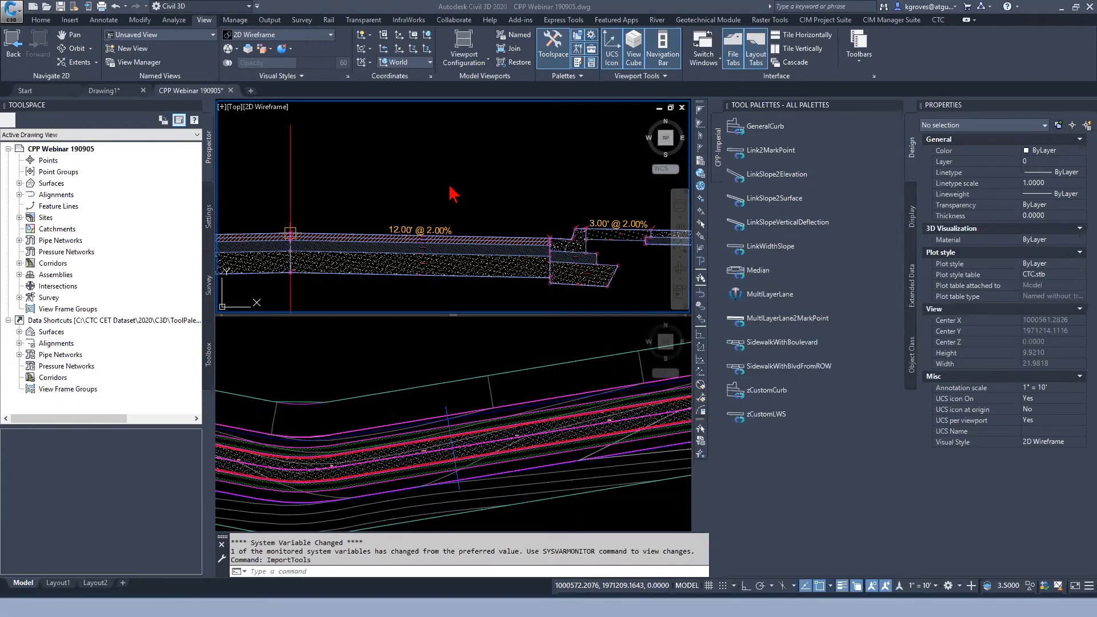
# Locate the Main Street (ROW) corridor in the drawing and review the parameters and codes of the ROW Label assembly's left LinkWidthSlope subassembly.
pyautogui.scroll(-2, 487, 197)
pyautogui.scroll(-3, 487, 197)
pyautogui.scroll(2, 534, 189)
pyautogui.scroll(-5, 534, 189)
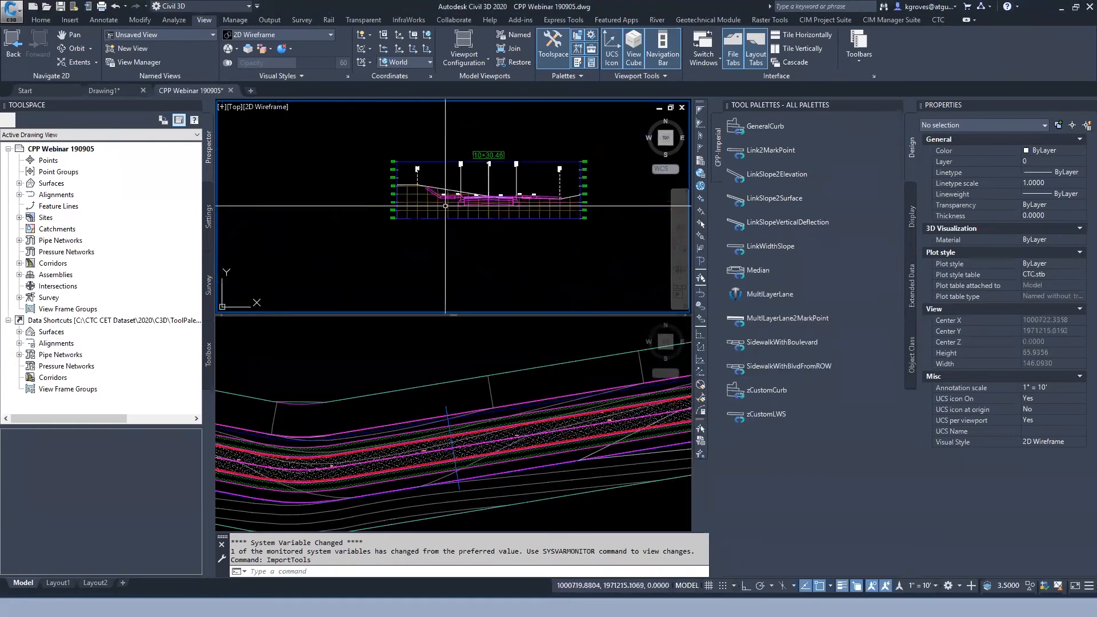
pyautogui.moveTo(452, 225)
pyautogui.mouseDown(button='middle')
pyautogui.moveTo(438, 202)
pyautogui.moveTo(449, 211)
pyautogui.mouseUp(button='middle')
pyautogui.scroll(1, 446, 210)
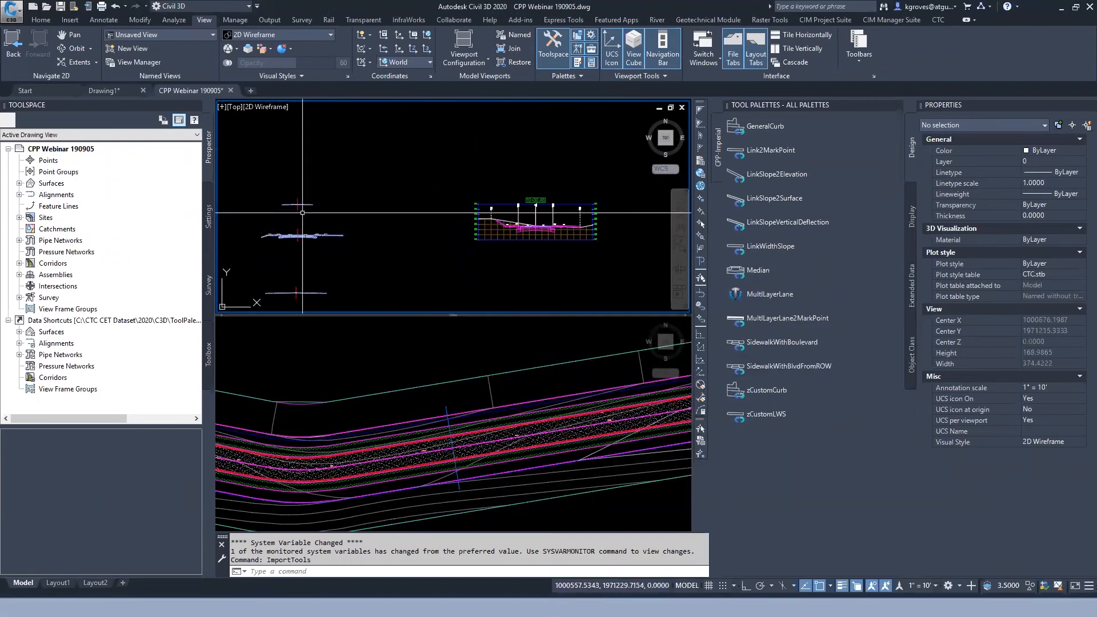
pyautogui.click(19, 263)
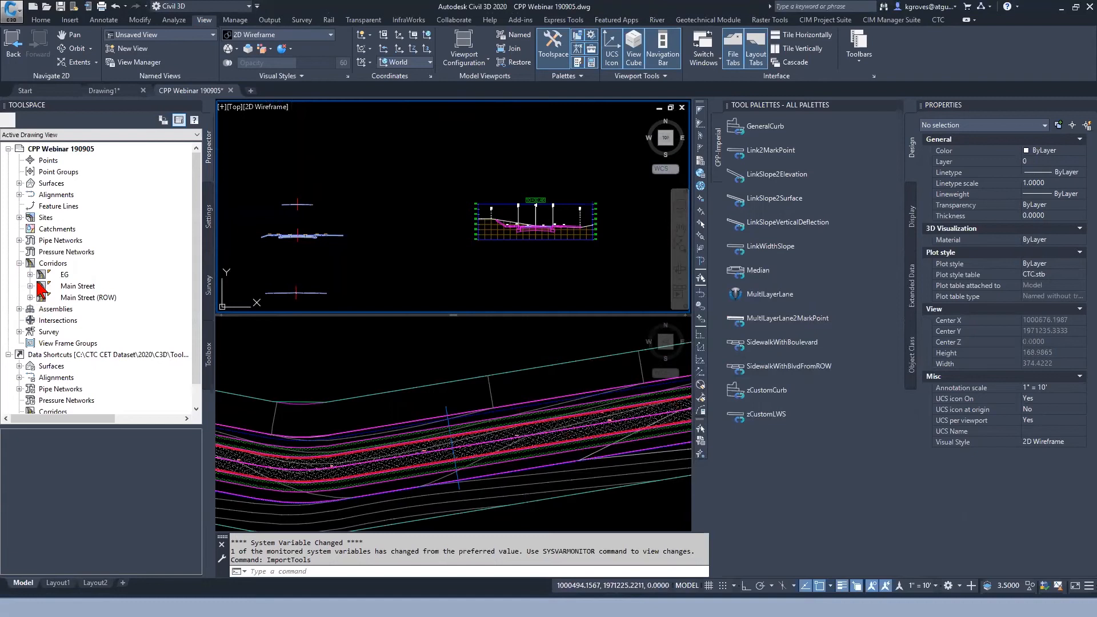
pyautogui.click(94, 298)
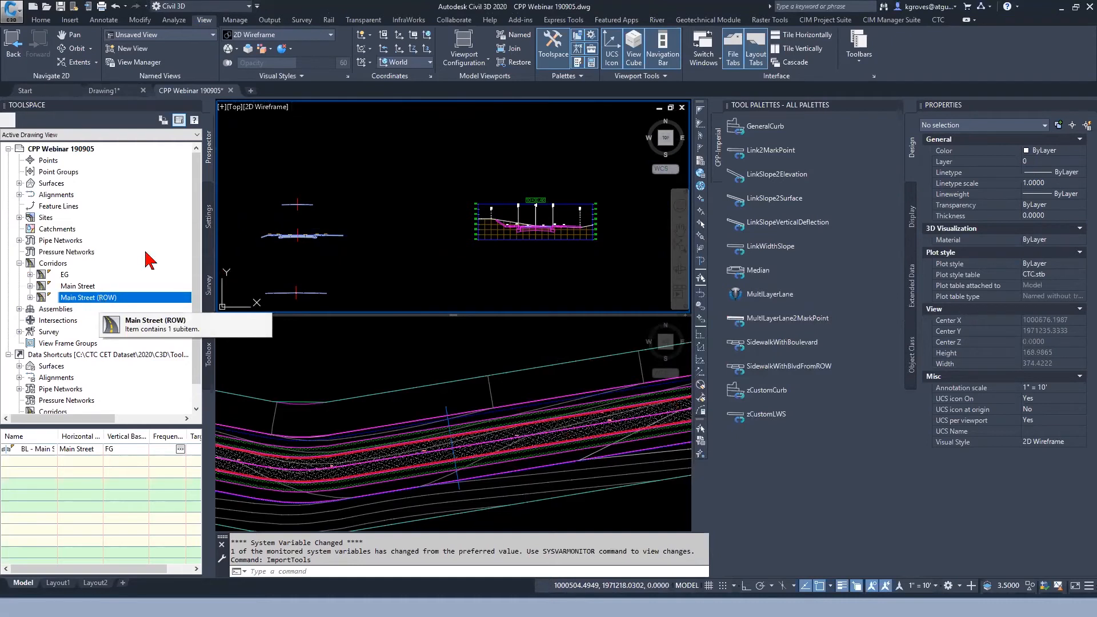
pyautogui.click(293, 204)
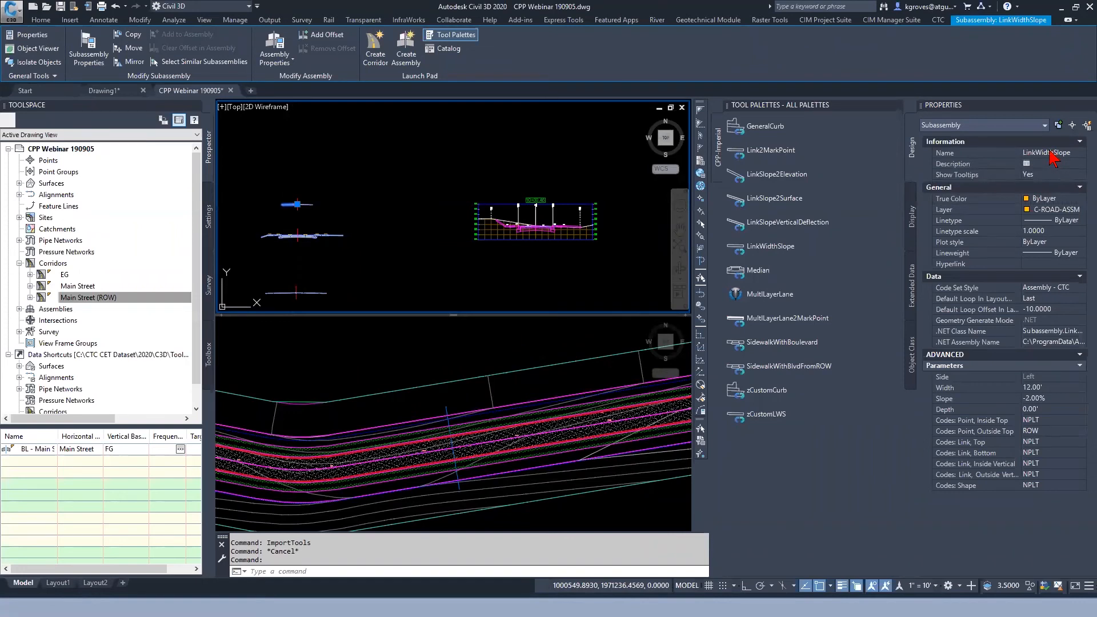
pyautogui.press('Escape')
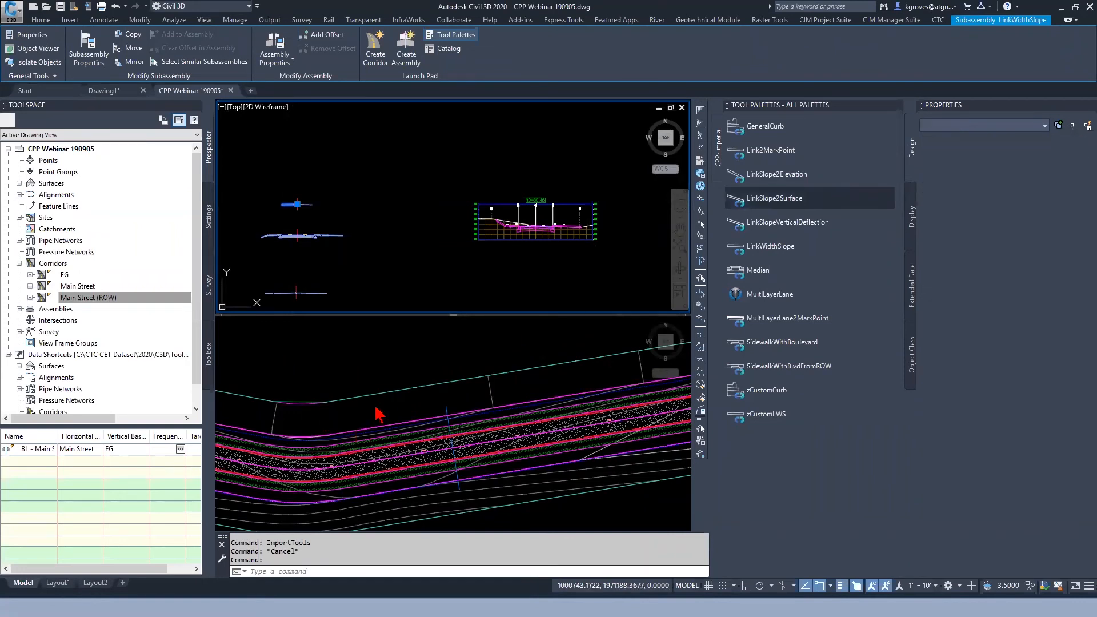
# Select the Main Street (ROW) corridor, open its region's target mapping, and review the Link_Offset and Link_Elevation targets.
pyautogui.click(372, 425)
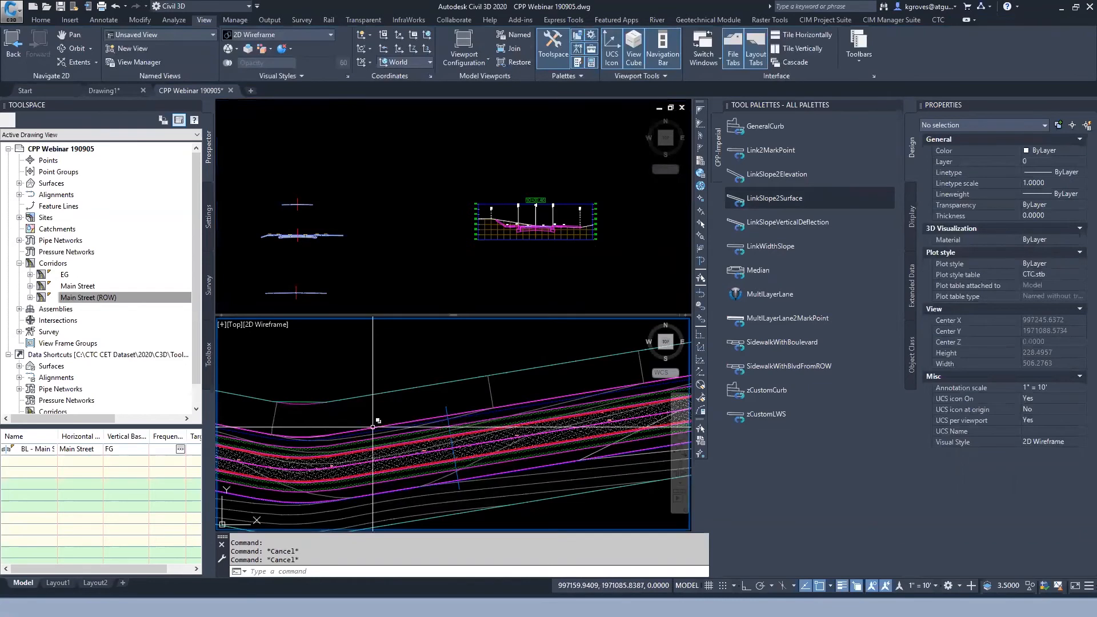
pyautogui.rightClick(100, 298)
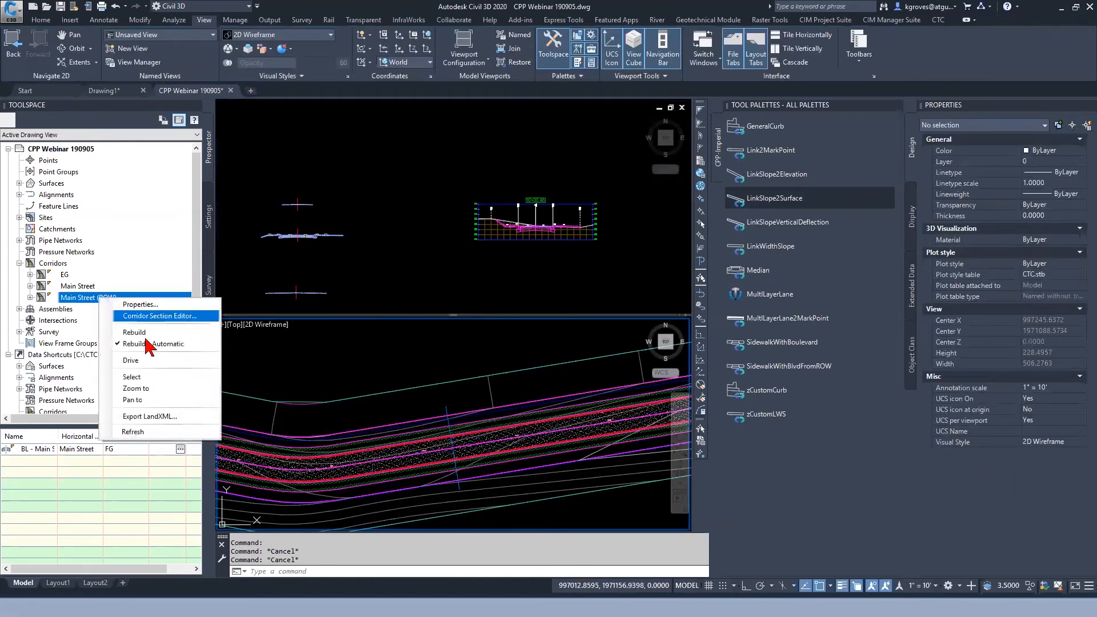
pyautogui.click(142, 378)
pyautogui.click(248, 54)
pyautogui.click(386, 474)
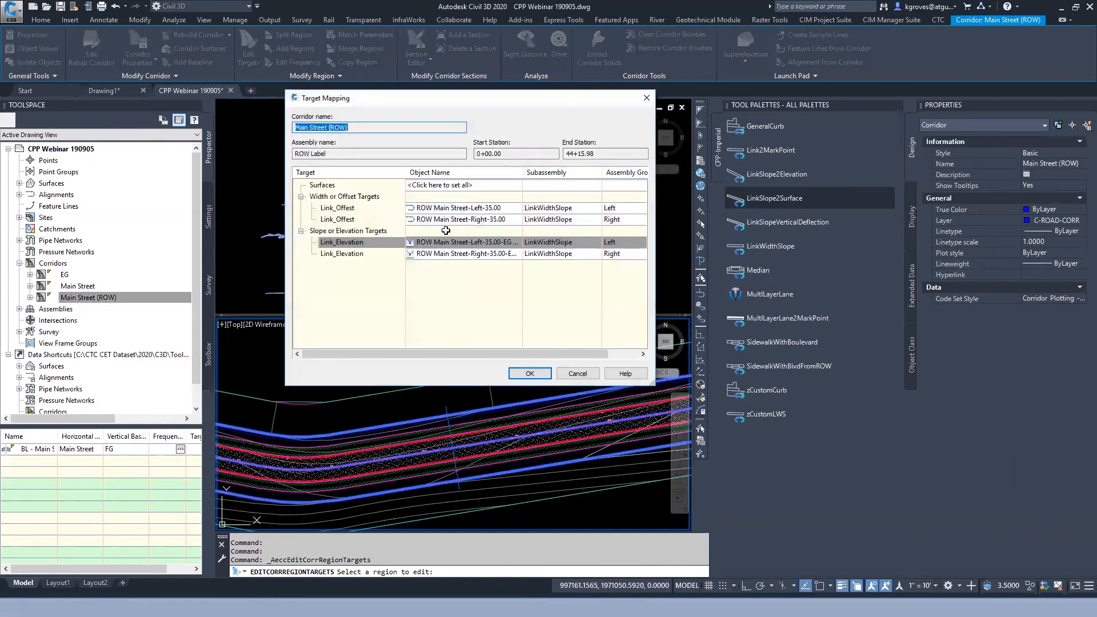
pyautogui.click(379, 209)
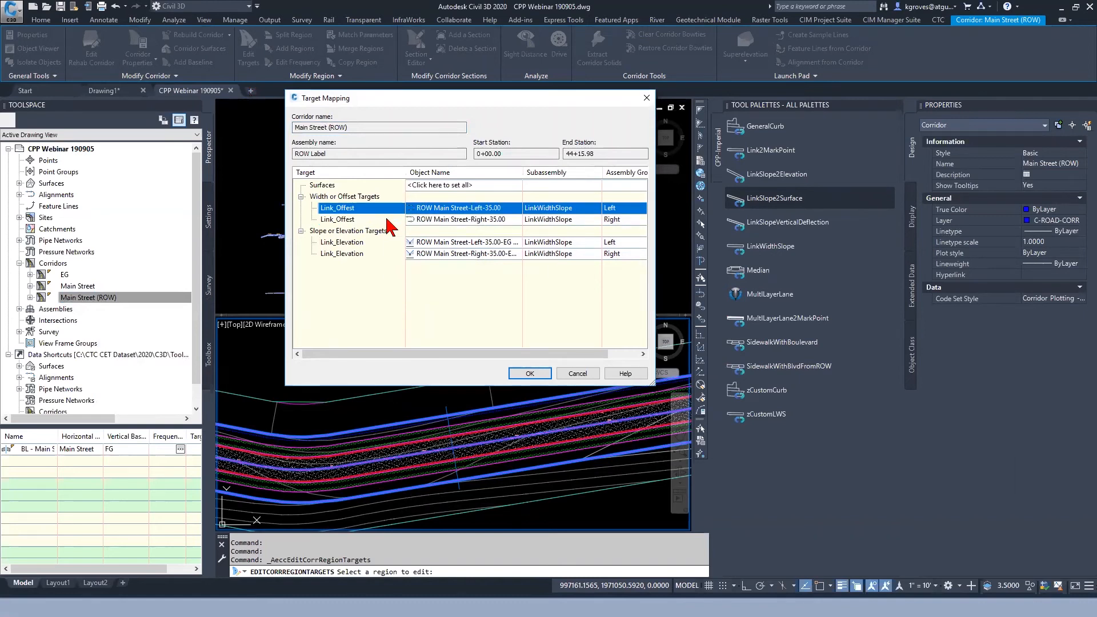
pyautogui.click(383, 220)
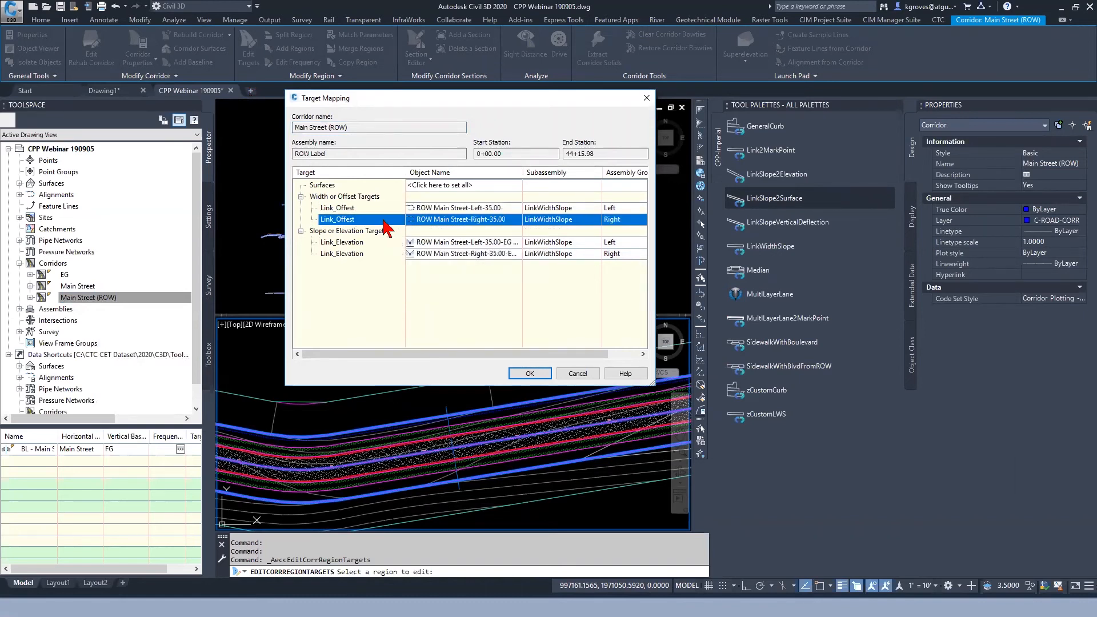
pyautogui.click(381, 245)
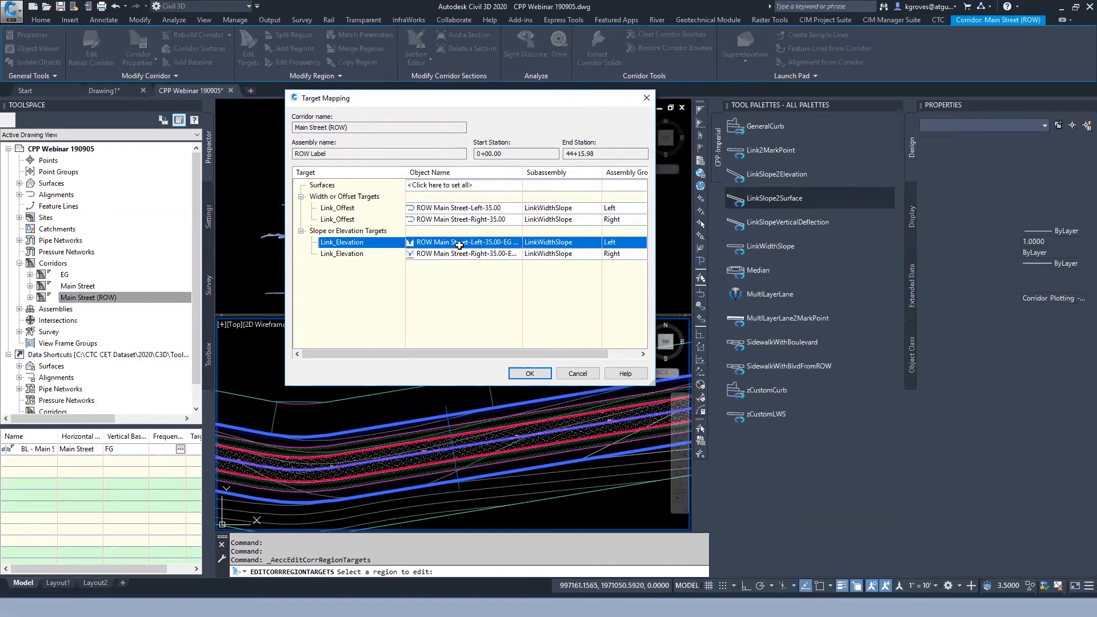
# Examine the profiles of alignment ROW Main Street-Left-35.00 available for the left elevation target, and cancel out of the target mapping.
pyautogui.click(459, 244)
pyautogui.click(470, 144)
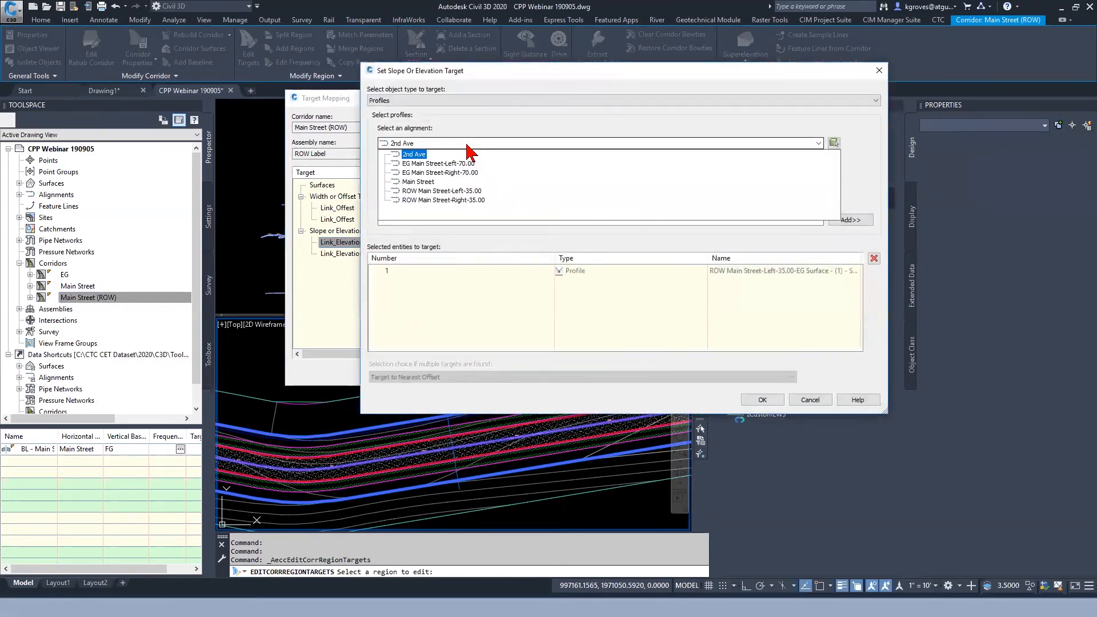
pyautogui.click(456, 197)
pyautogui.click(445, 187)
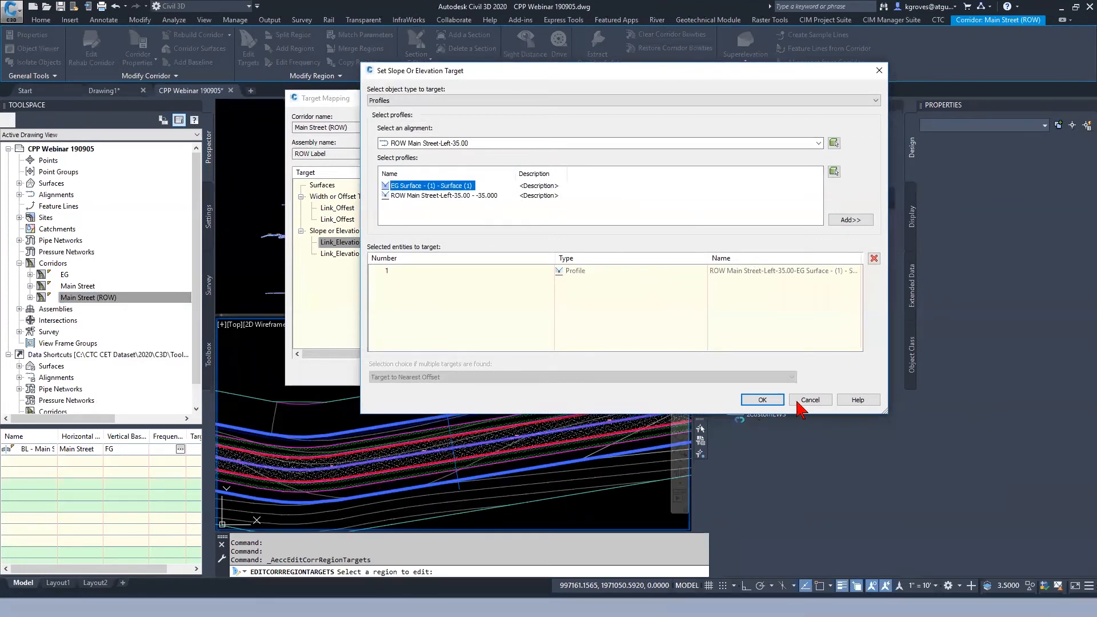
pyautogui.click(804, 400)
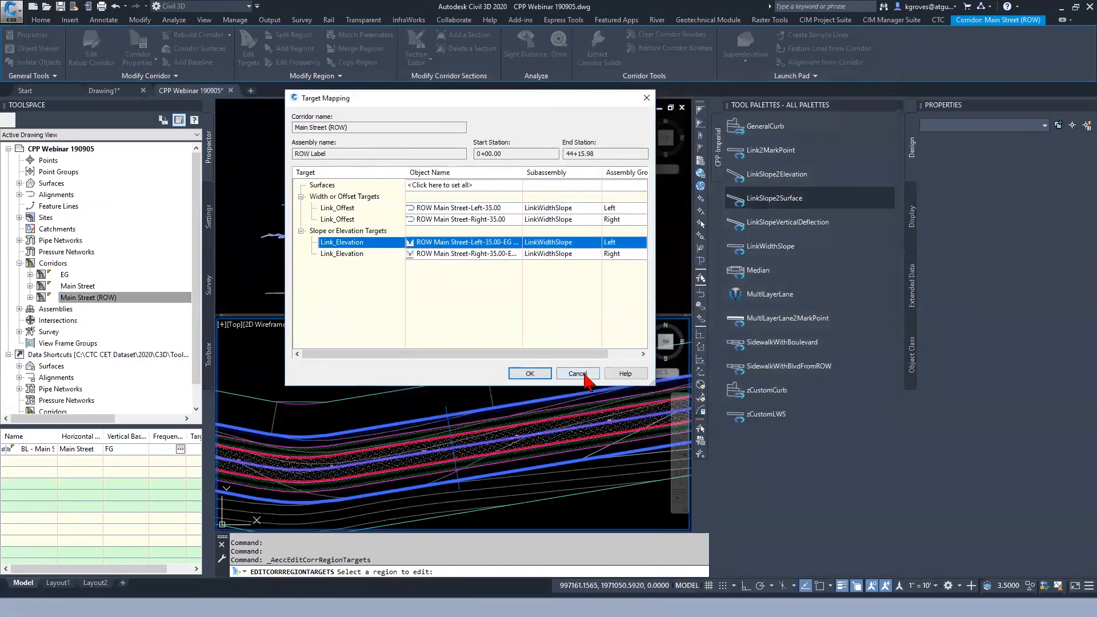
pyautogui.click(583, 375)
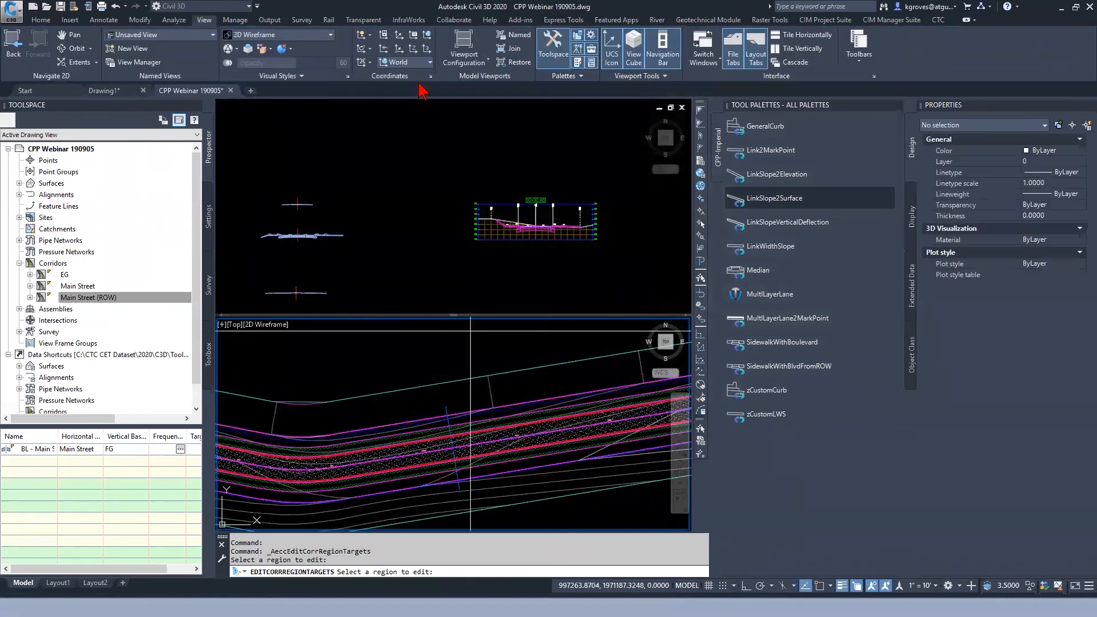
# Examine the right-of-way tie-in in the 10+30.46 section view and open the Cross Section - CTC code set style for editing.
pyautogui.scroll(10, 486, 235)
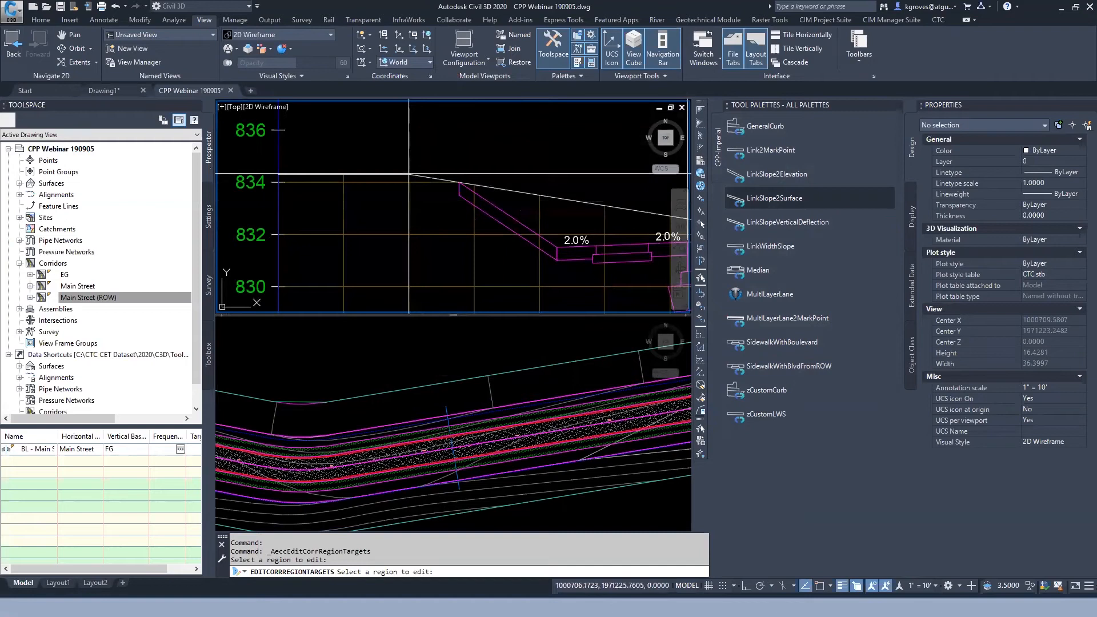
pyautogui.press('ctrl')
pyautogui.scroll(-4, 409, 173)
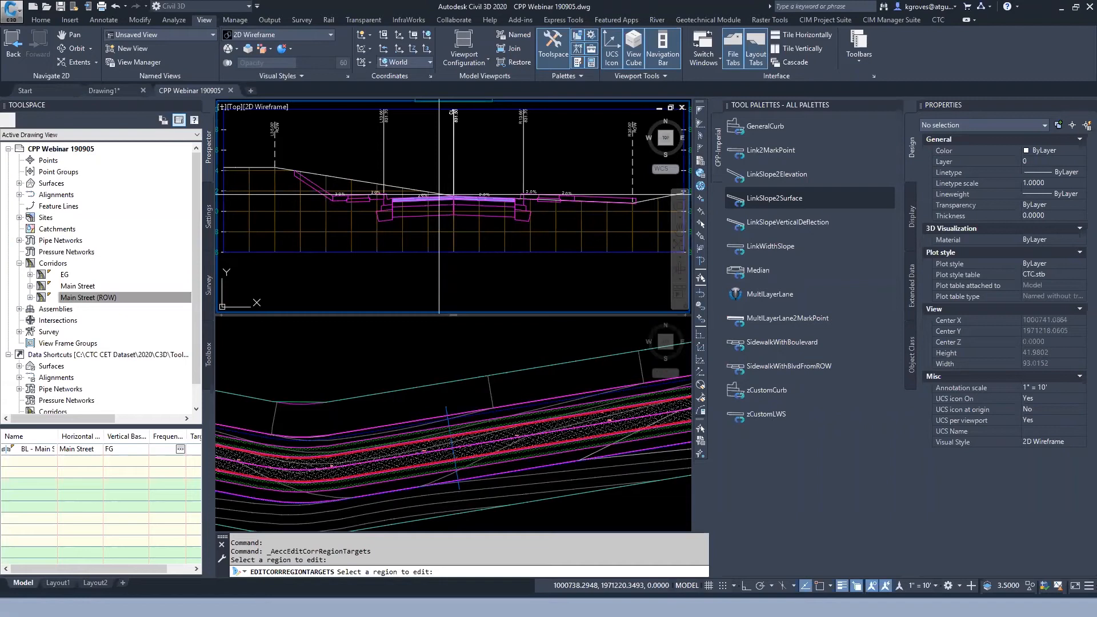
pyautogui.scroll(-4, 439, 195)
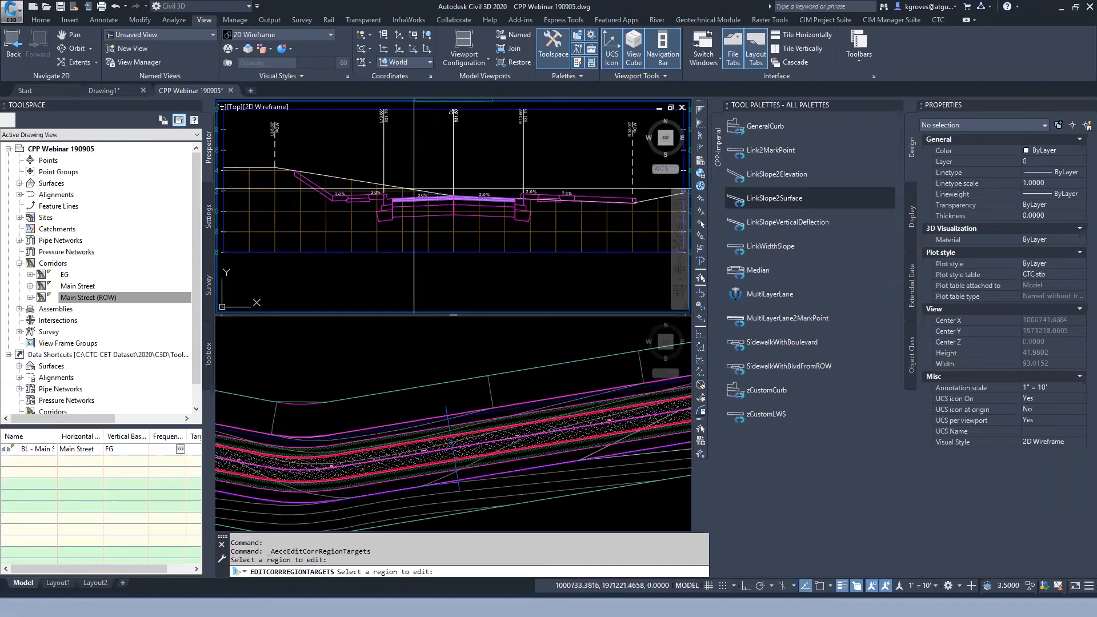
pyautogui.click(210, 220)
pyautogui.click(19, 161)
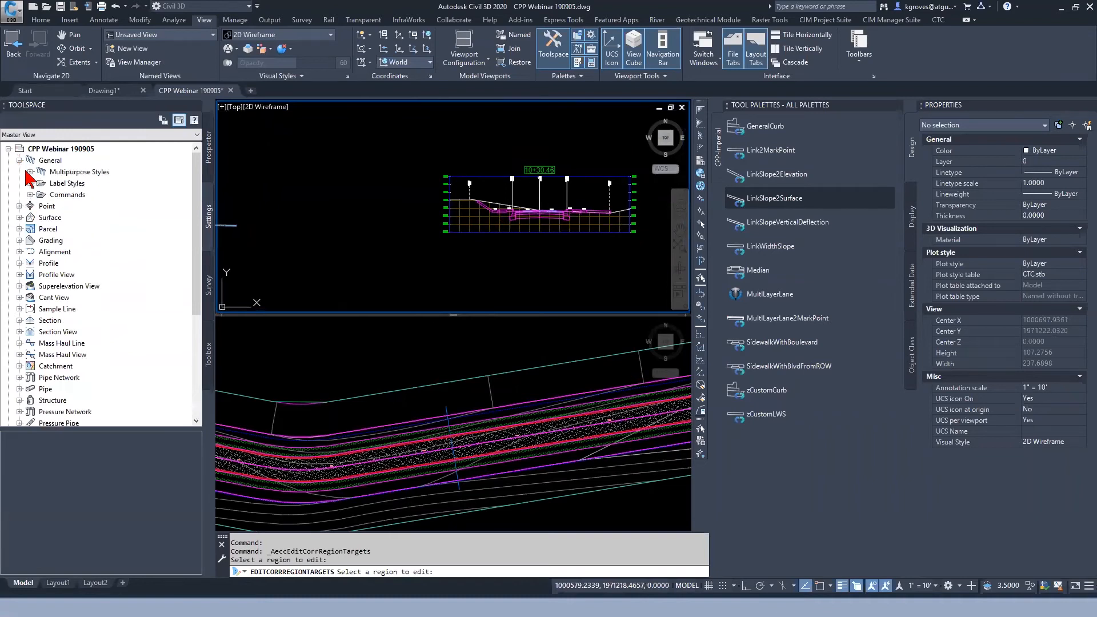
pyautogui.click(29, 172)
pyautogui.click(41, 229)
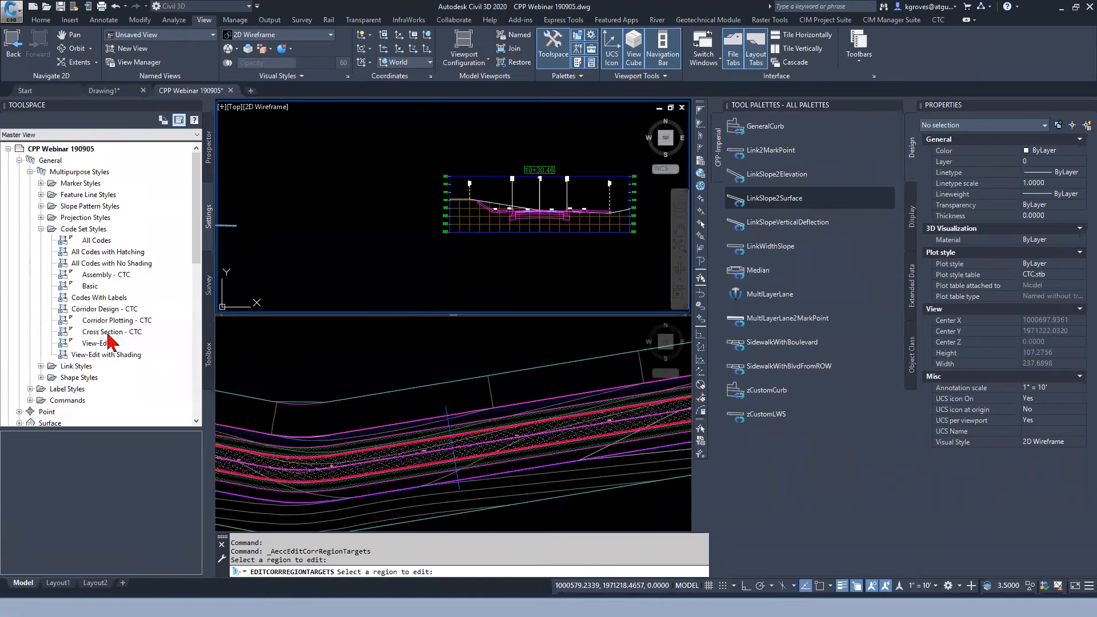
pyautogui.rightClick(112, 333)
pyautogui.click(156, 343)
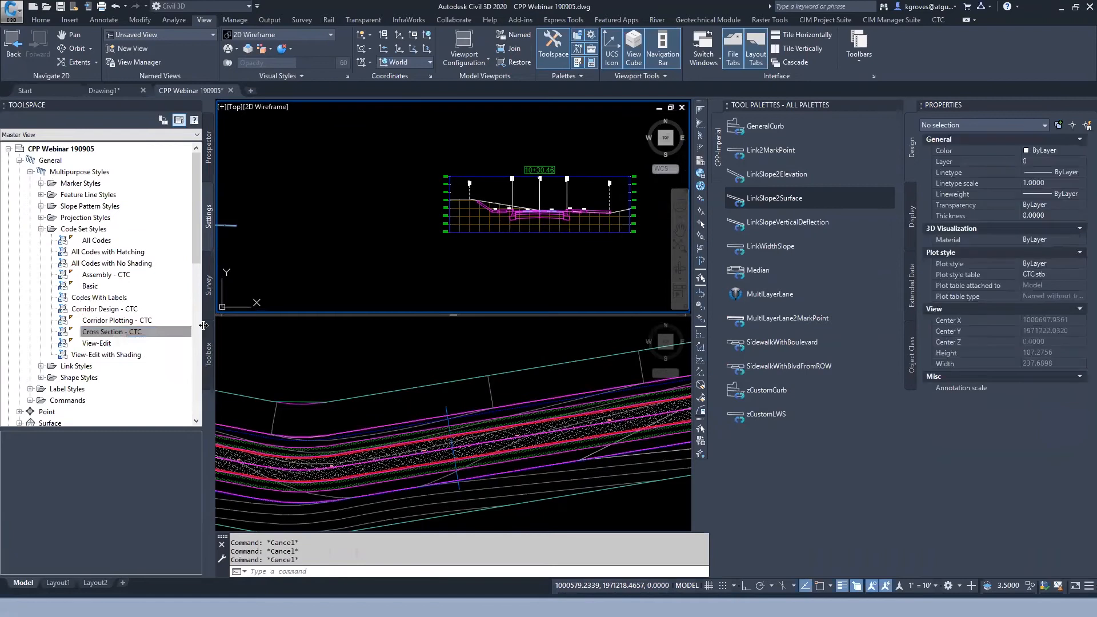
pyautogui.rightClick(128, 333)
pyautogui.click(151, 344)
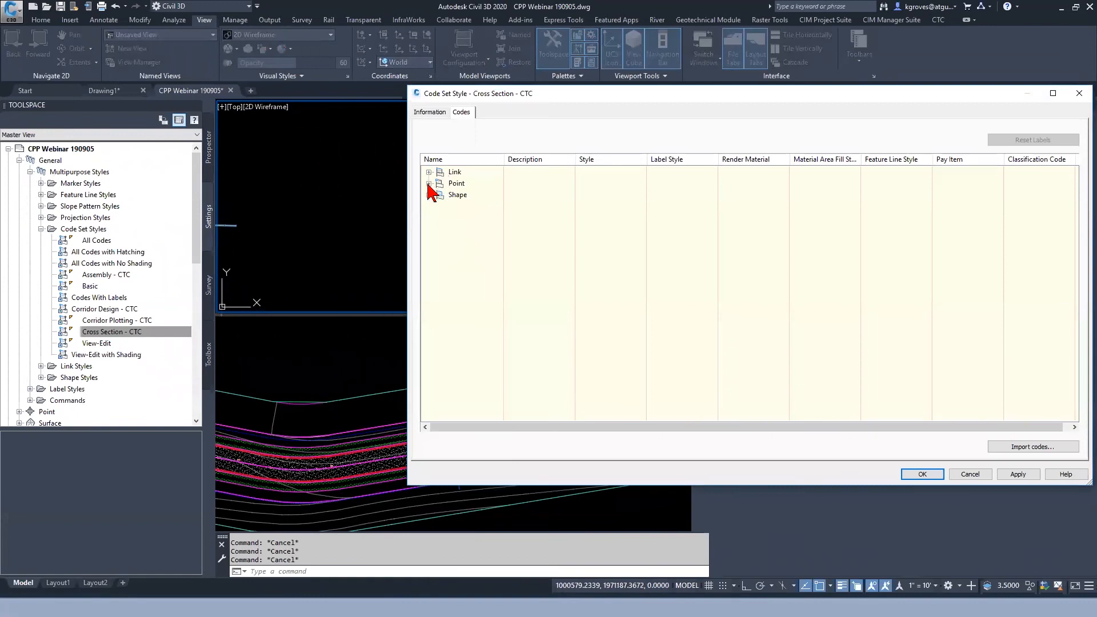
# Rename the ROW point code to WET in the Cross Section - CTC code set style and save the style.
pyautogui.click(433, 184)
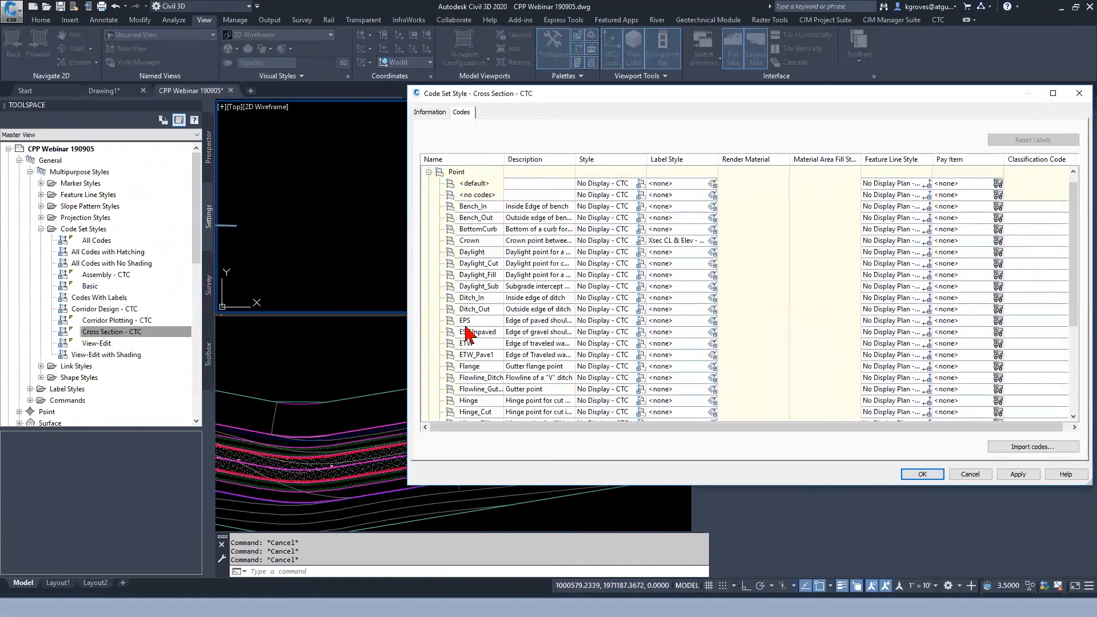
pyautogui.scroll(-4, 468, 334)
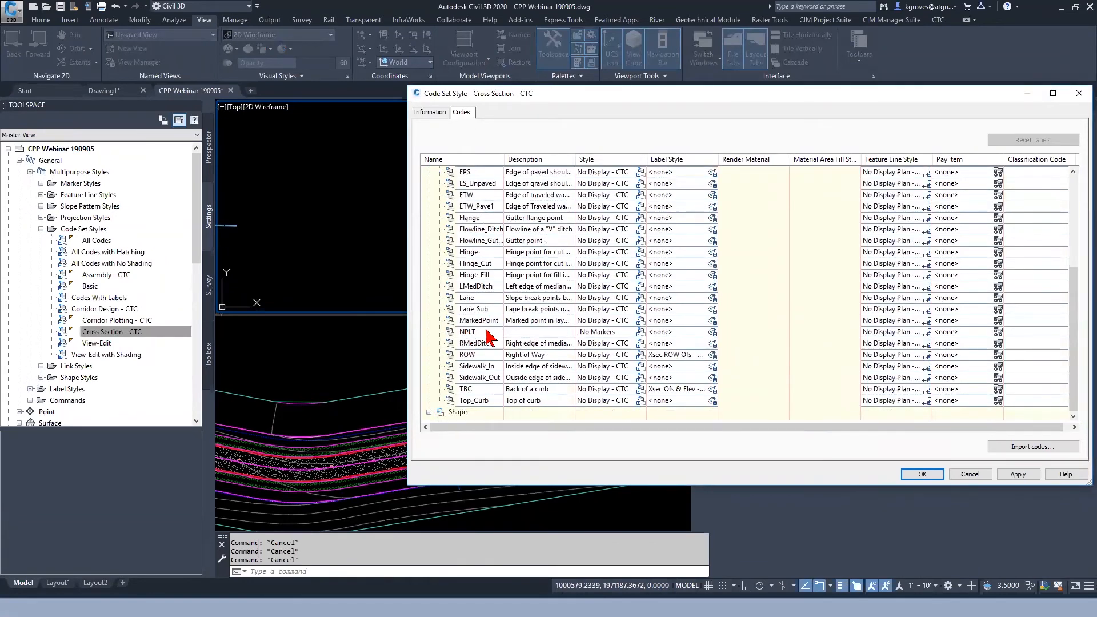
pyautogui.scroll(4, 489, 260)
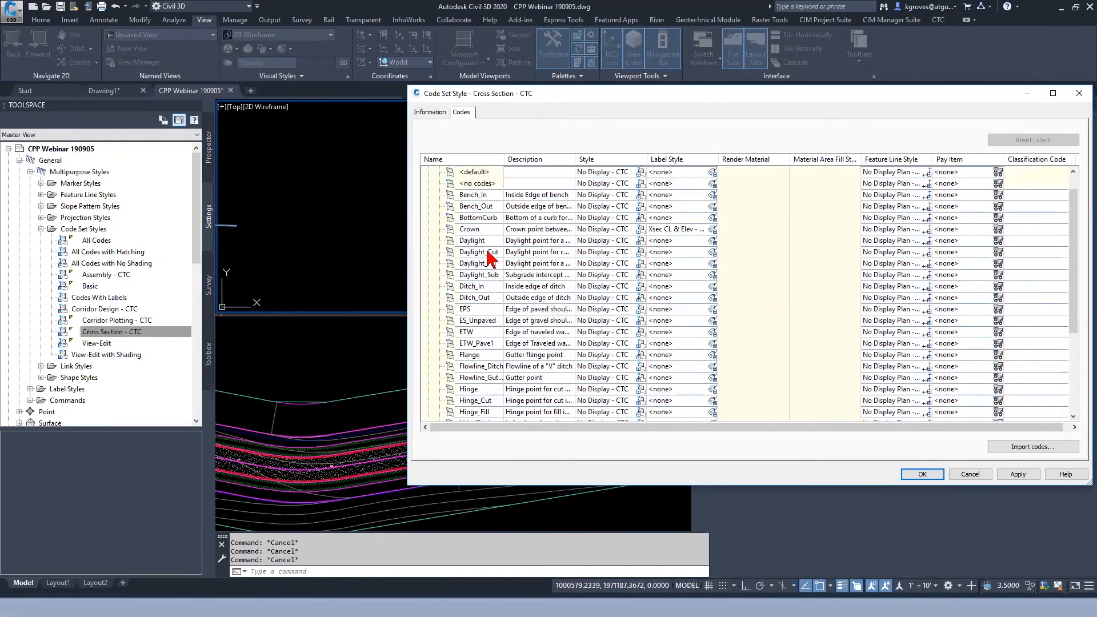
pyautogui.scroll(1, 483, 246)
pyautogui.scroll(-4, 493, 269)
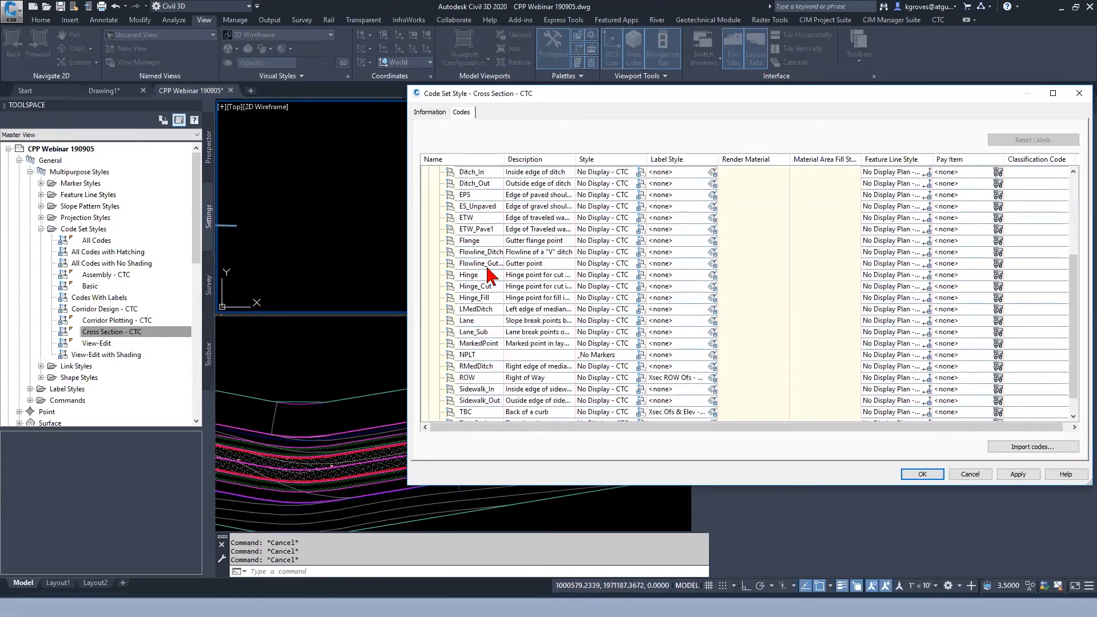
pyautogui.scroll(-1, 487, 274)
pyautogui.click(483, 355)
pyautogui.click(485, 356)
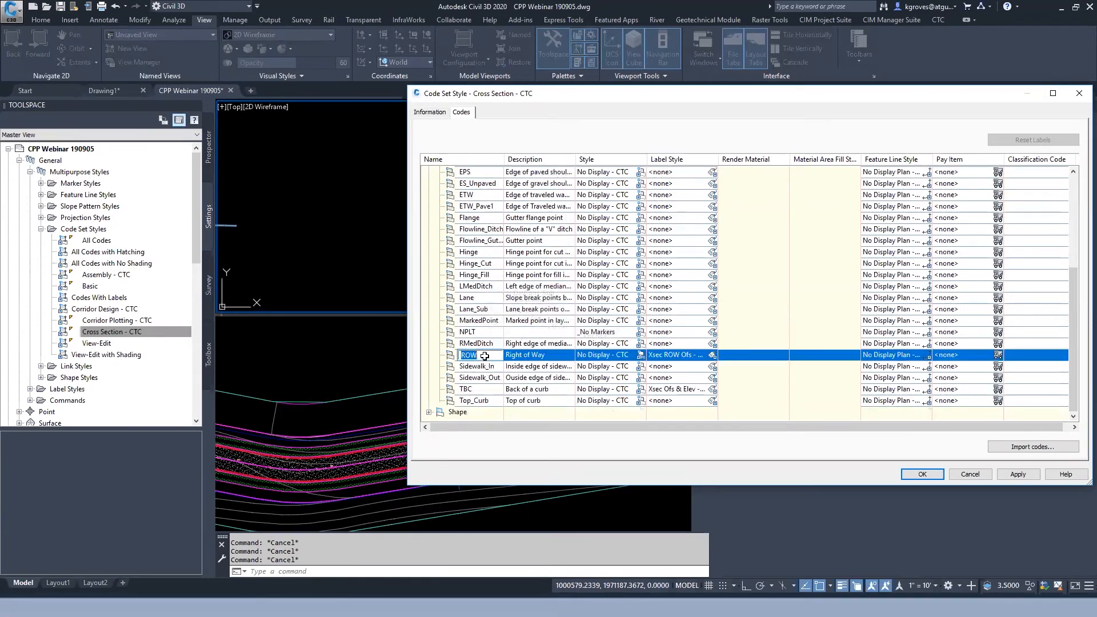
pyautogui.press('Return')
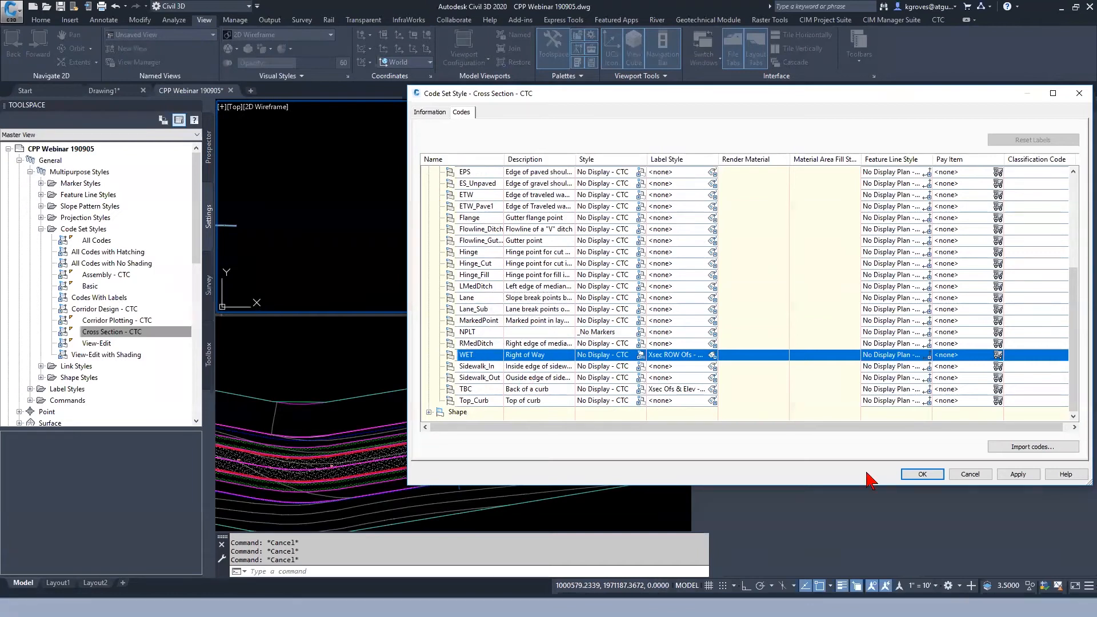
pyautogui.click(927, 475)
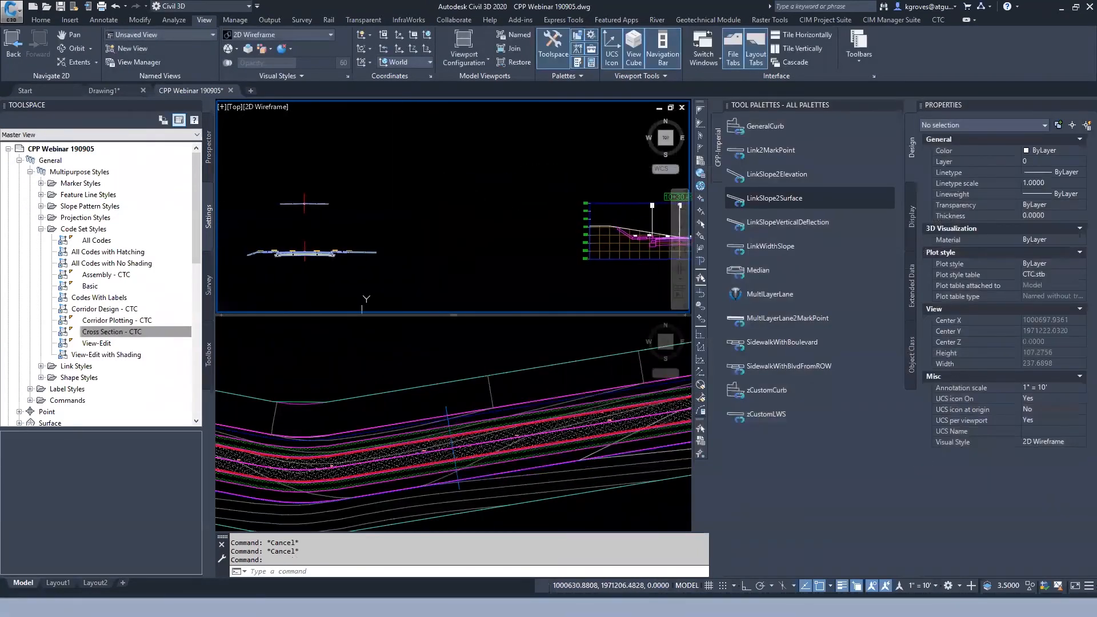
# Set the outside top point code of both LinkWidthSlope subassemblies in the ROW Label assembly to WET.
pyautogui.click(320, 204)
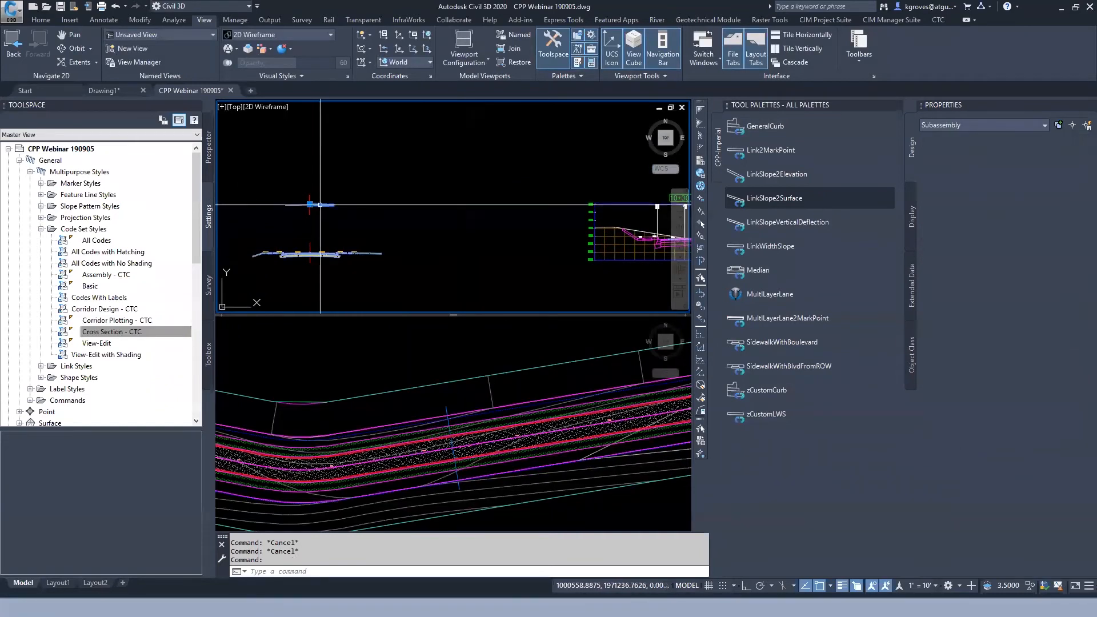
pyautogui.click(1040, 420)
pyautogui.click(1053, 431)
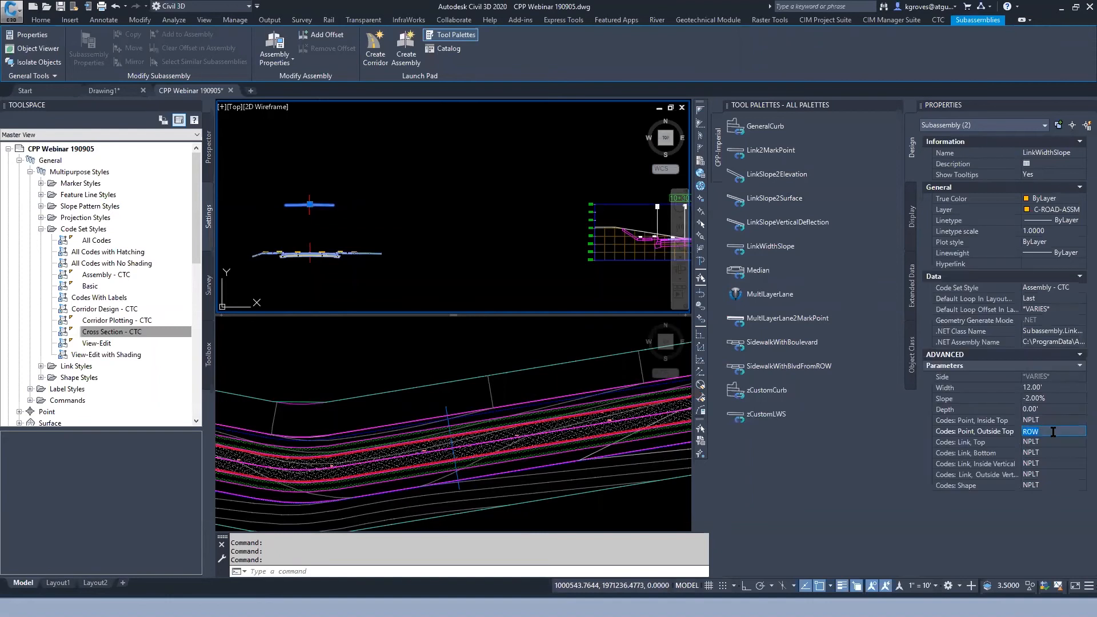
pyautogui.write('WET')
pyautogui.click(1053, 442)
pyautogui.click(503, 247)
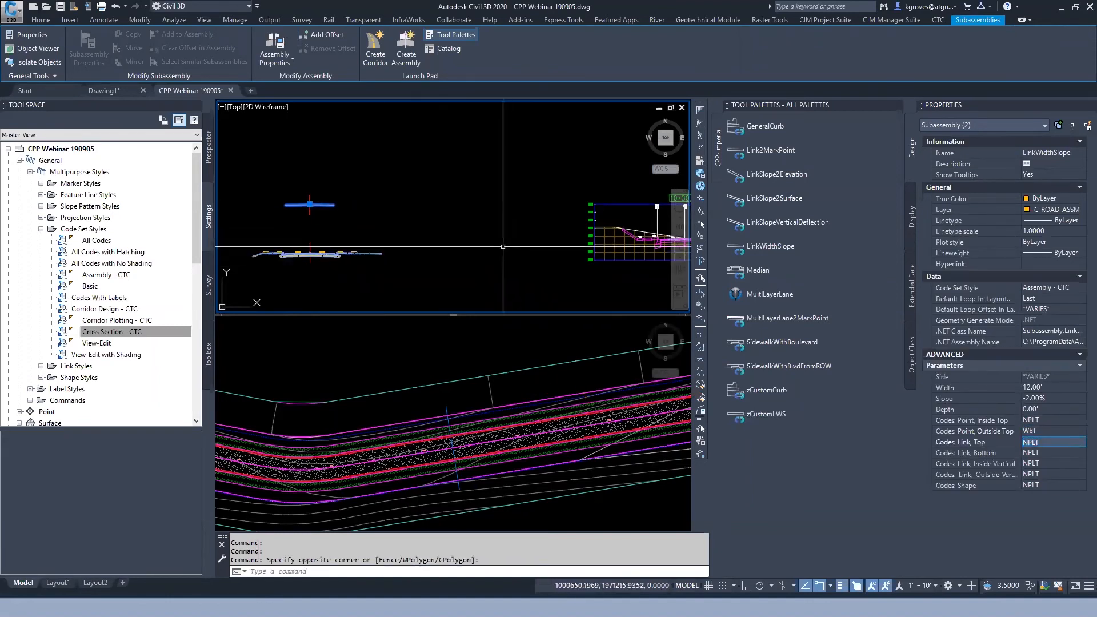
pyautogui.press('Escape')
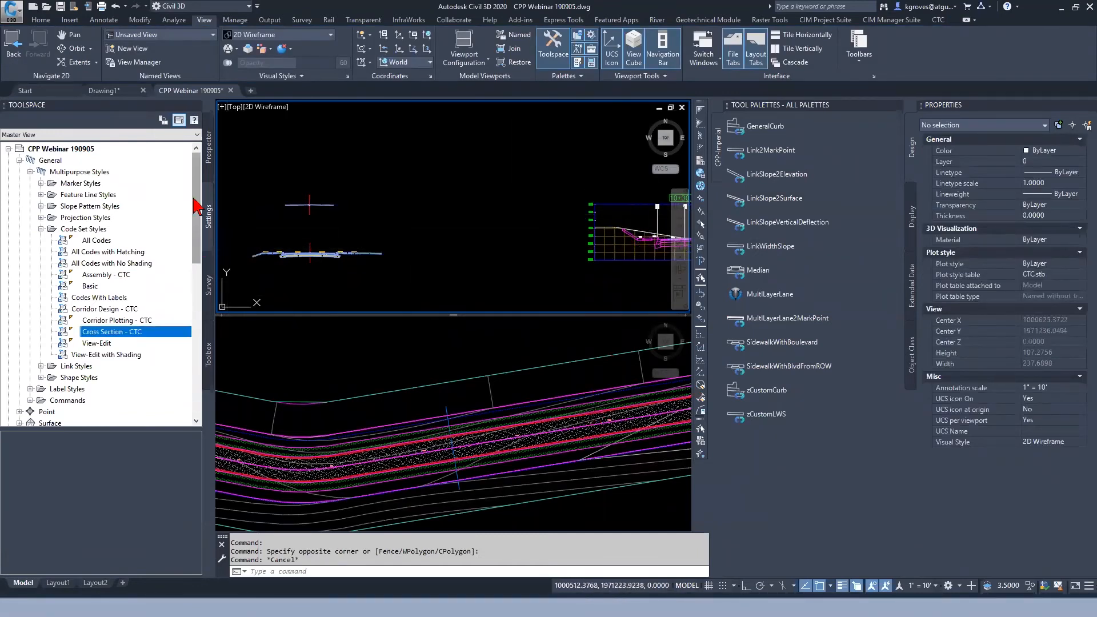
# Rebuild the Main Street (ROW) corridor.
pyautogui.click(206, 155)
pyautogui.click(80, 287)
pyautogui.rightClick(80, 288)
pyautogui.click(76, 297)
pyautogui.rightClick(75, 297)
pyautogui.click(132, 334)
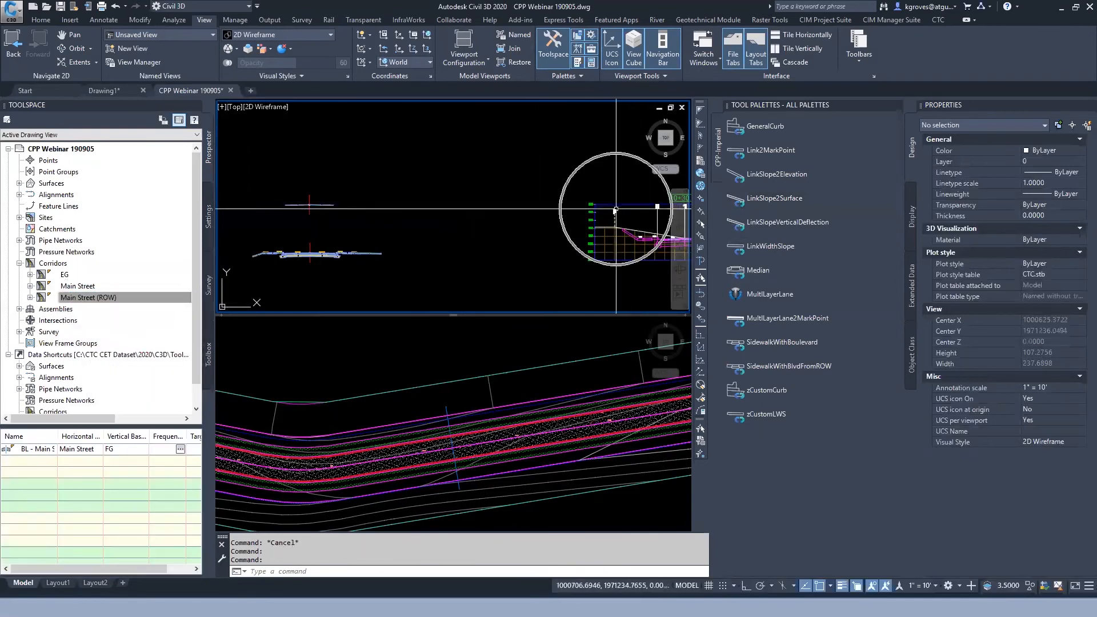
# Select the Main Street (ROW) corridor section by its left ROW label in the 10+30.46 section view and open its code set style.
pyautogui.scroll(10, 616, 209)
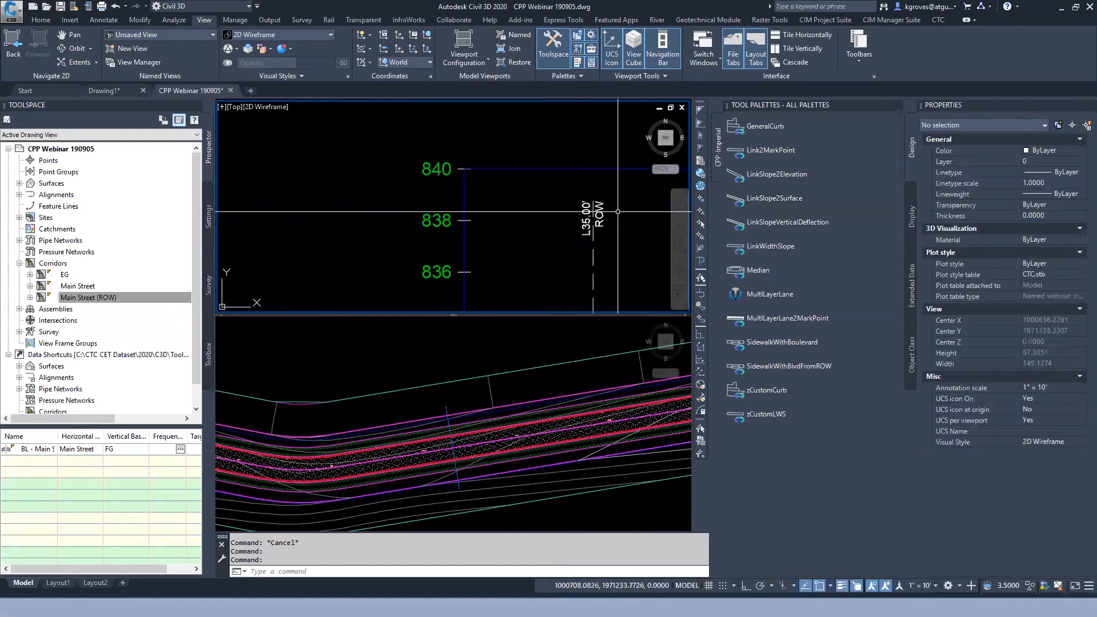
pyautogui.moveTo(615, 210); pyautogui.dragTo(520, 210, button='middle')
pyautogui.scroll(-5, 480, 200)
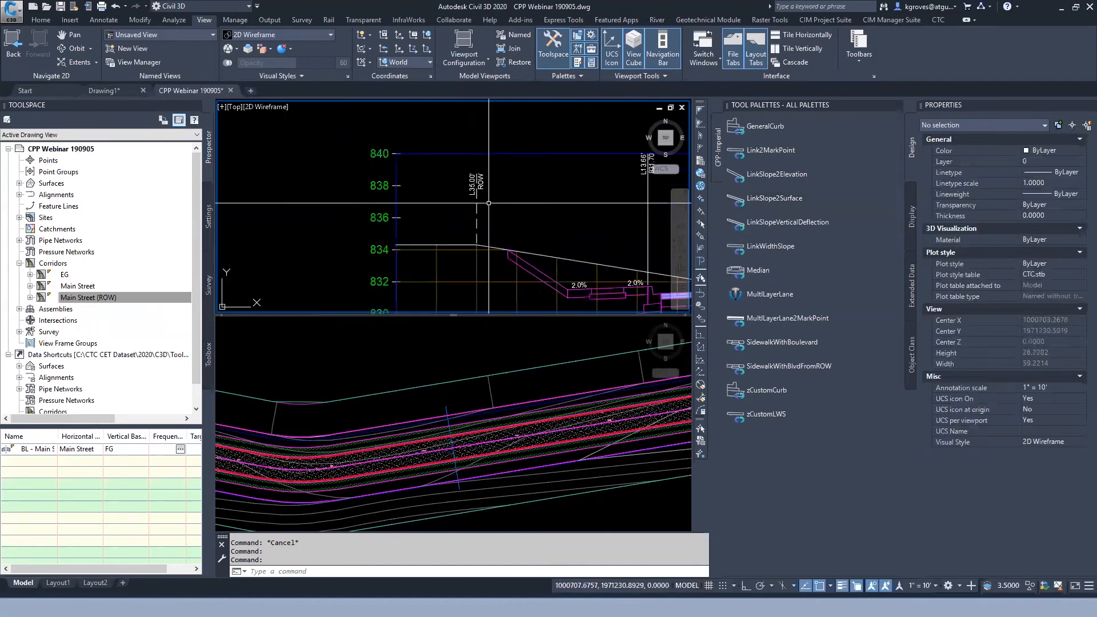
pyautogui.click(498, 176)
pyautogui.click(496, 187)
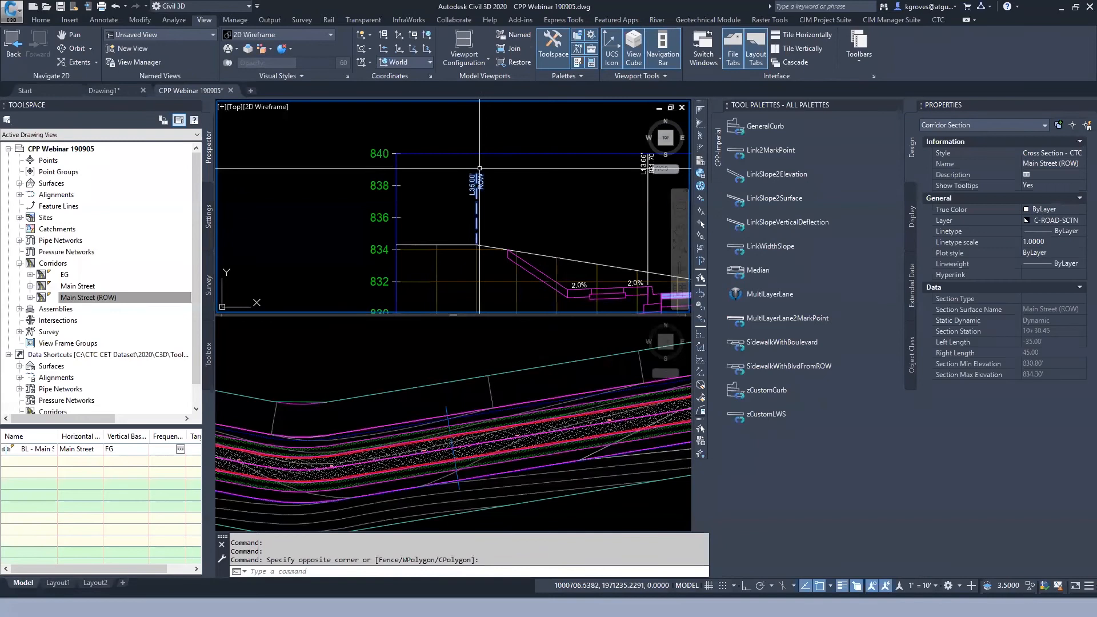
pyautogui.rightClick(496, 187)
pyautogui.click(575, 311)
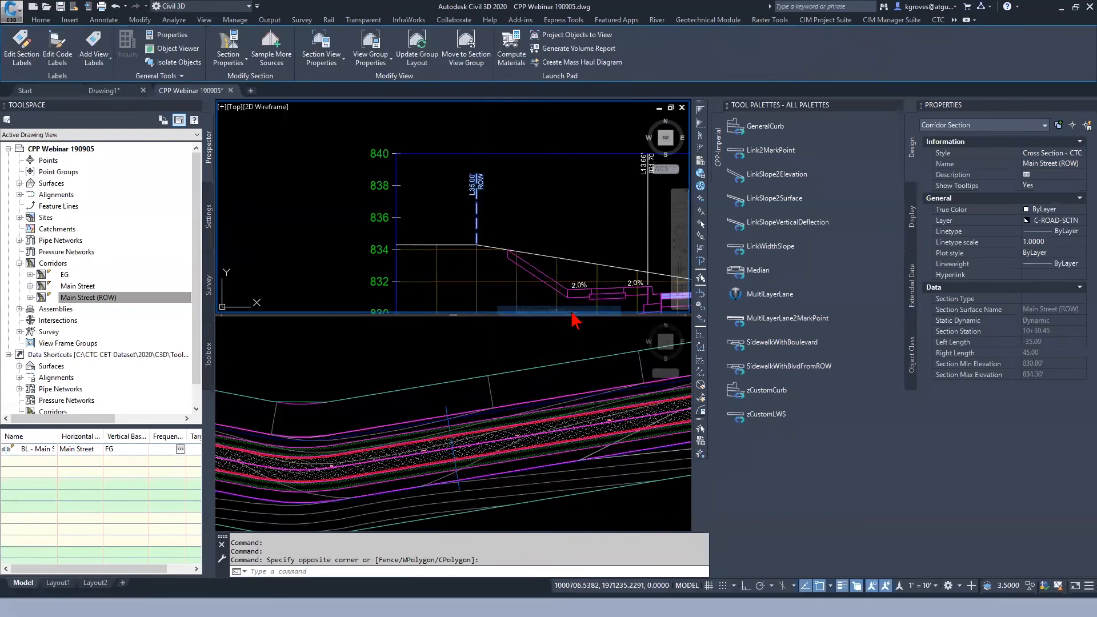
pyautogui.click(429, 183)
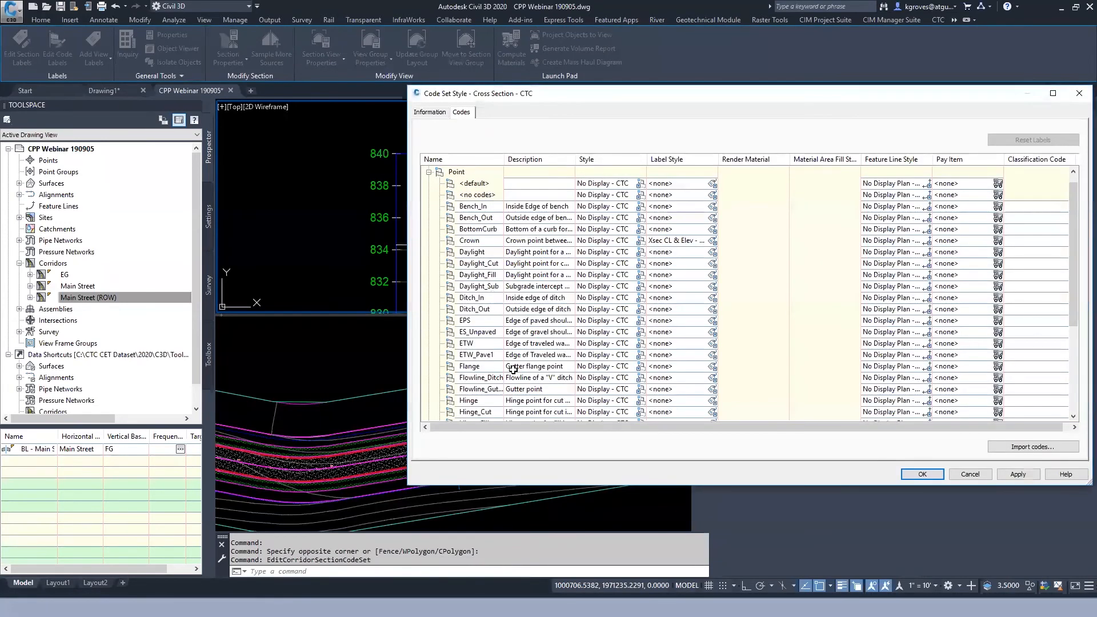
# Open the Xsec ROW Ofs - CTC label style assigned to the WET point code for editing.
pyautogui.scroll(-4, 513, 369)
pyautogui.scroll(-2, 513, 370)
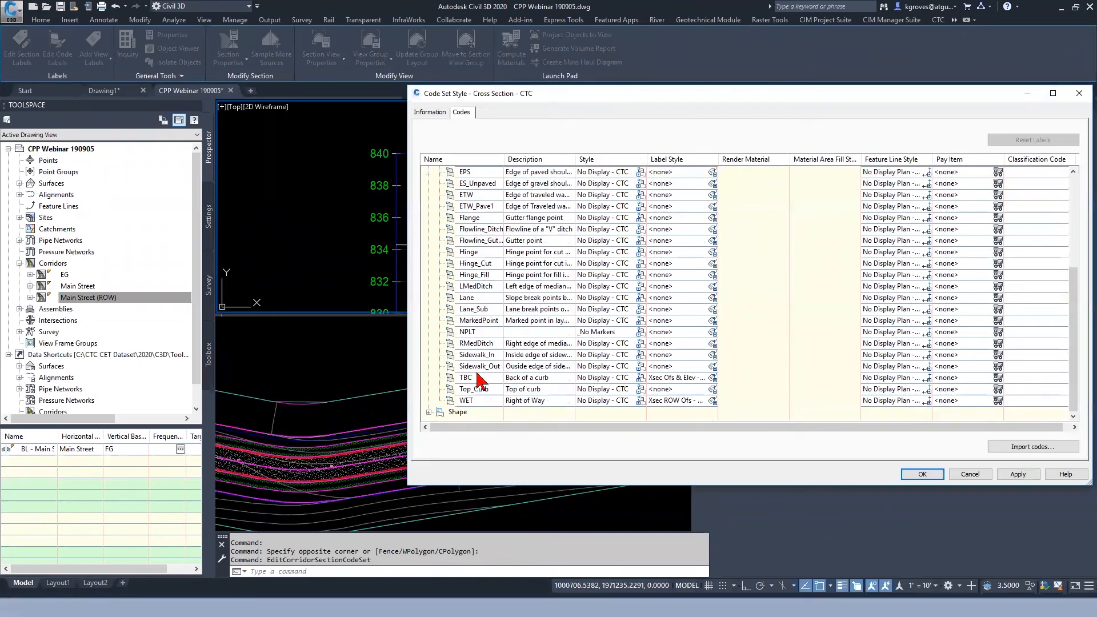
pyautogui.click(570, 403)
pyautogui.click(713, 401)
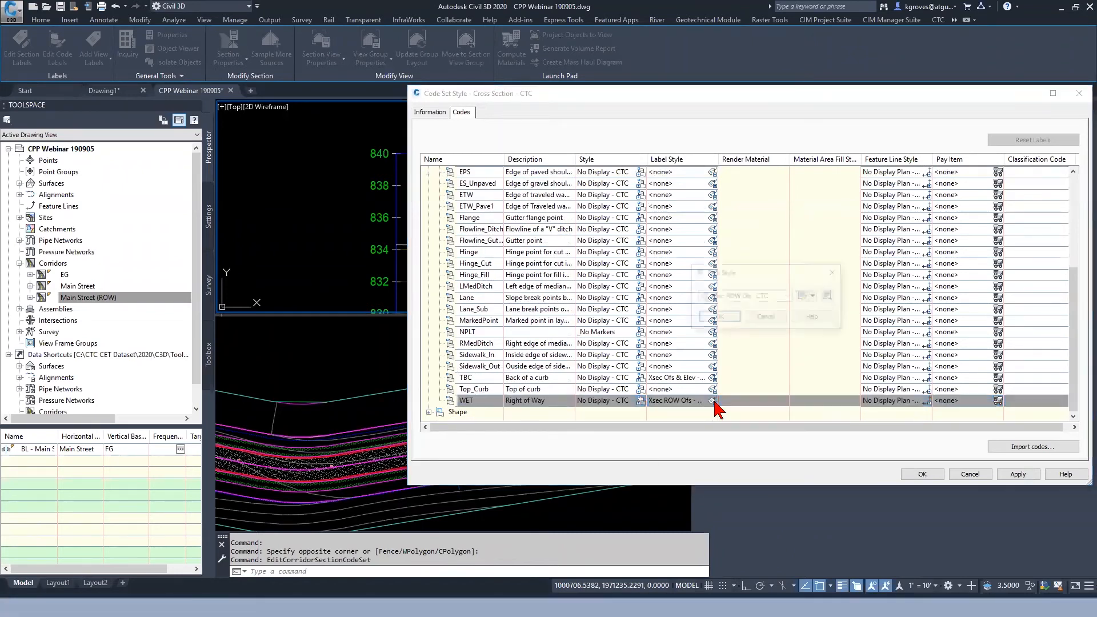
pyautogui.click(804, 296)
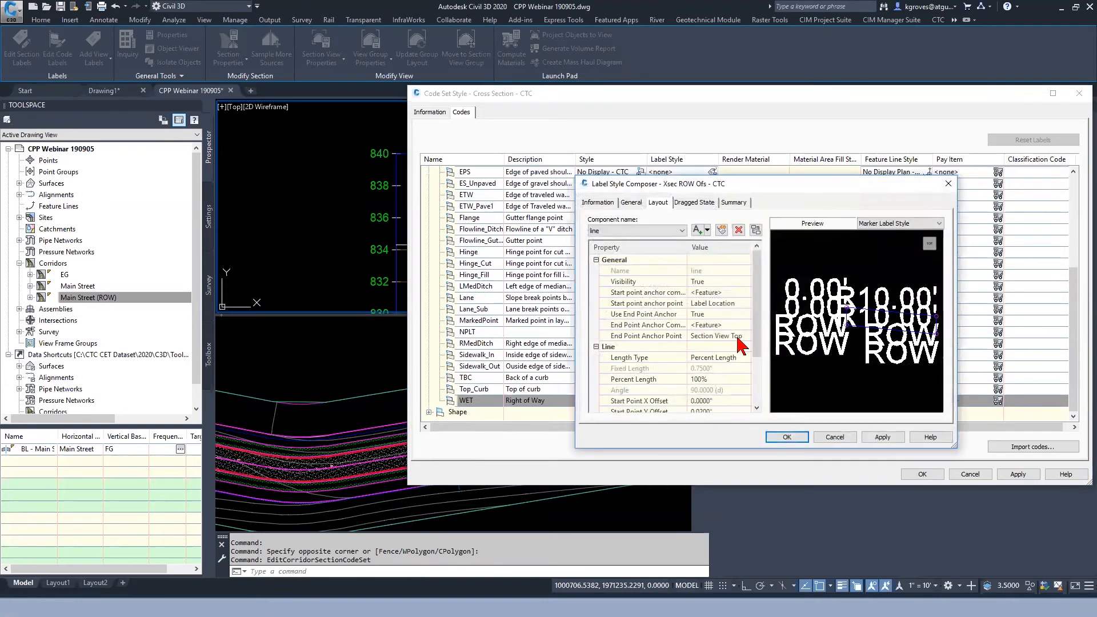
# Replace the ROW text component's contents with the Point Code property and save both the label style and the code set style.
pyautogui.click(675, 232)
pyautogui.click(651, 256)
pyautogui.click(731, 325)
pyautogui.click(747, 325)
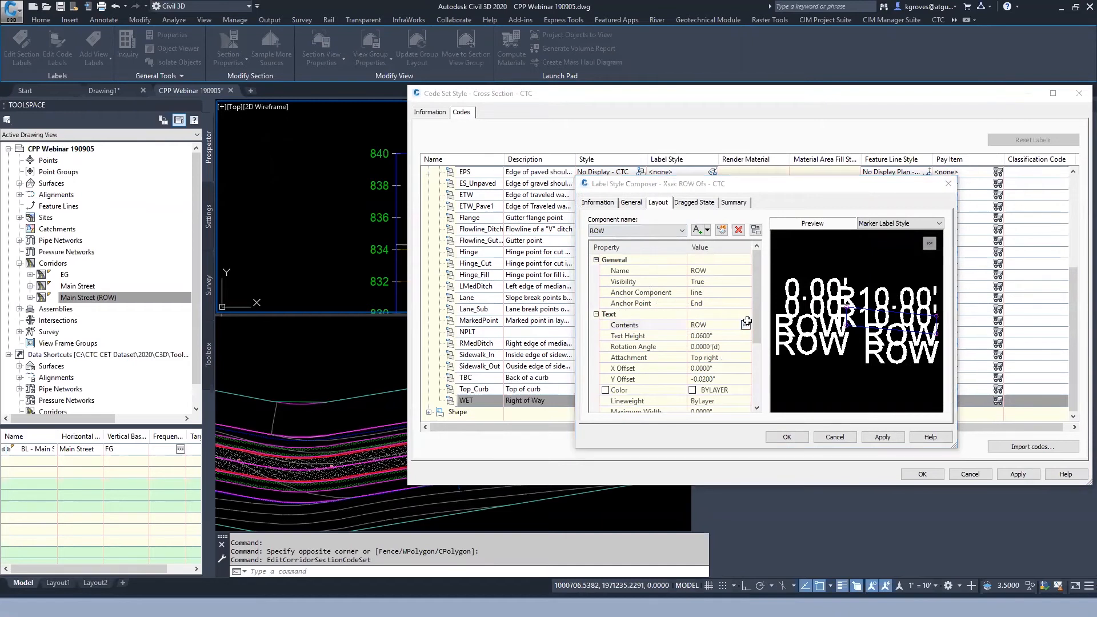
pyautogui.click(695, 272)
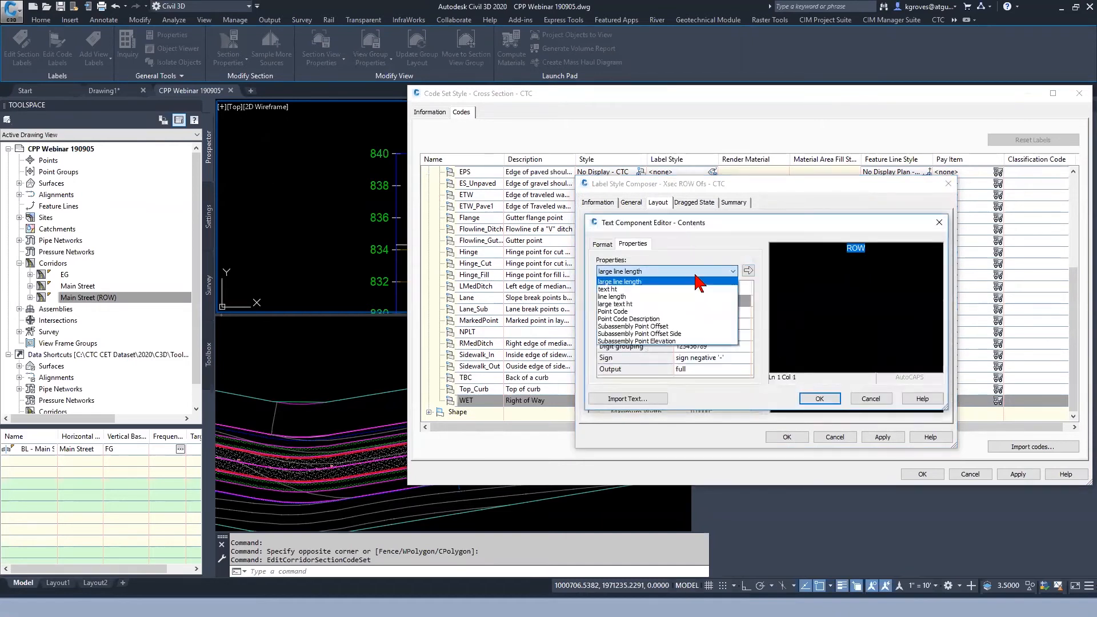
pyautogui.click(675, 312)
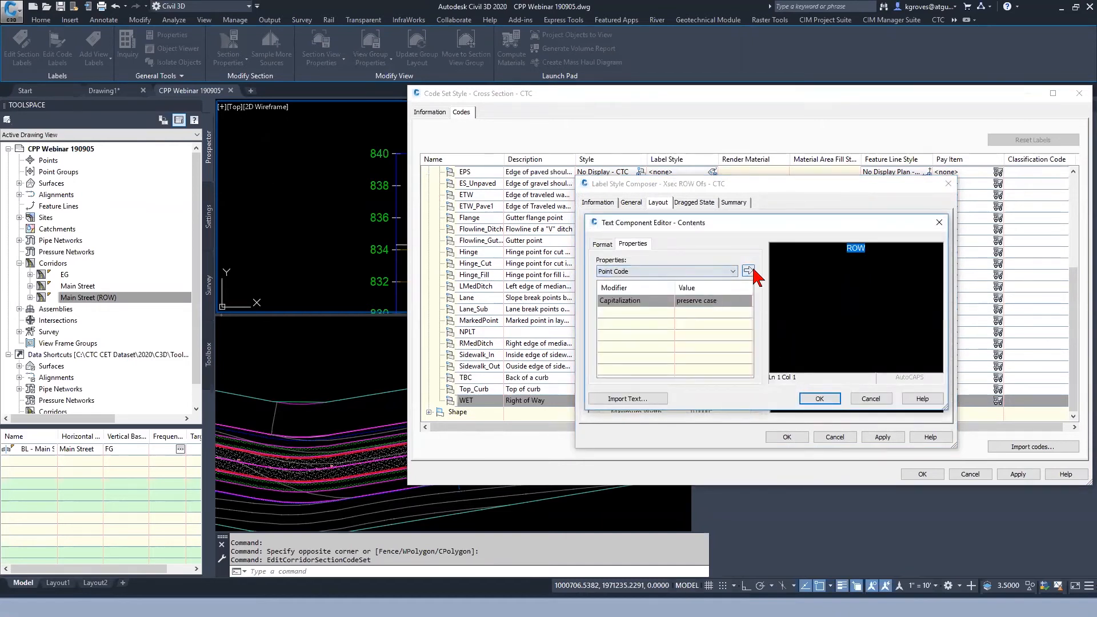
pyautogui.click(749, 271)
pyautogui.click(833, 401)
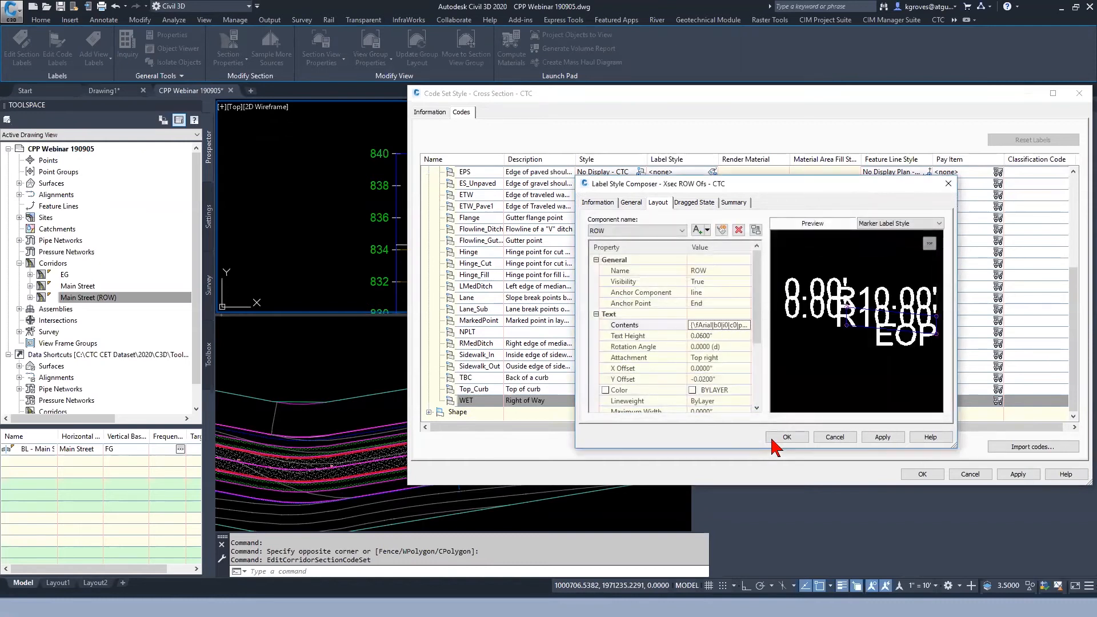
pyautogui.click(782, 438)
pyautogui.click(720, 318)
pyautogui.click(921, 474)
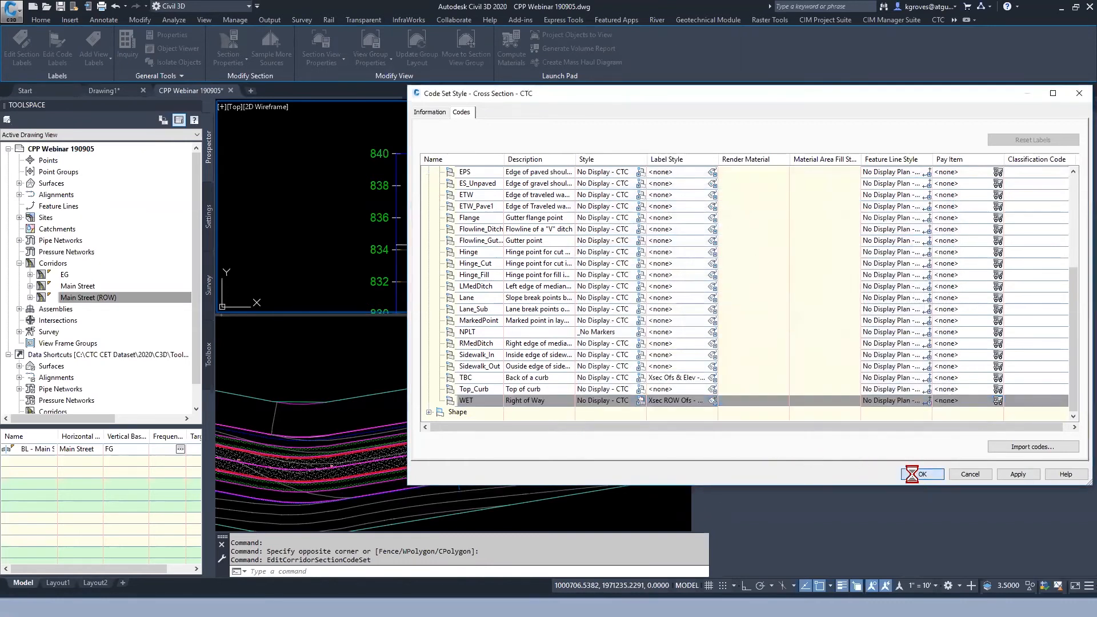
pyautogui.press('Escape')
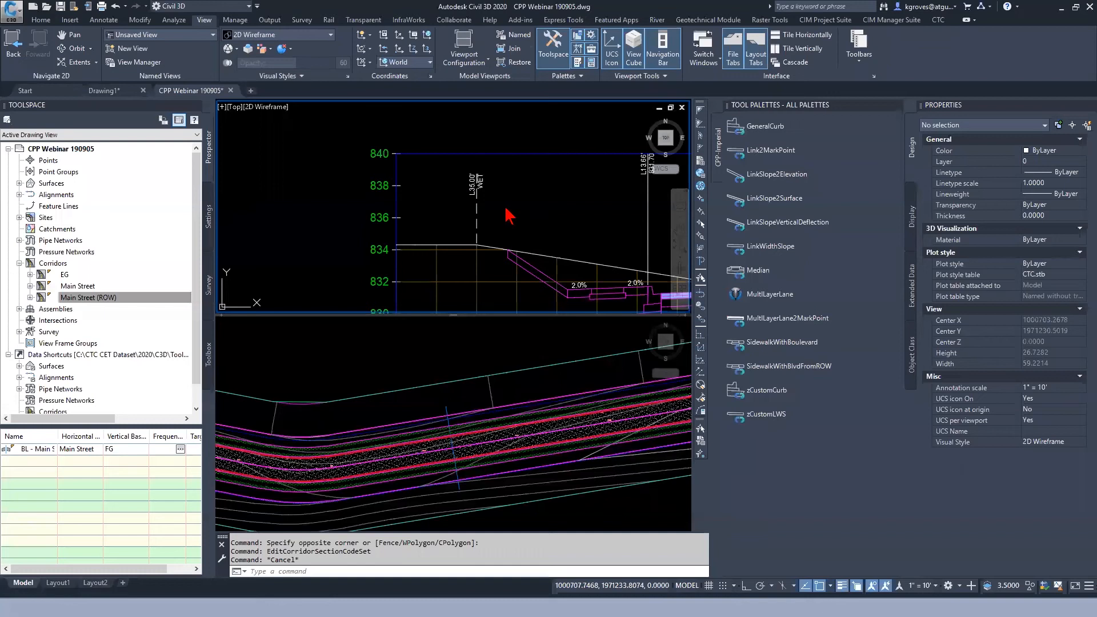
# Examine the labels in the 10+30.46 section view and review the left LinkWidthSlope subassembly's width, slope and depth parameters.
pyautogui.click(529, 215)
pyautogui.scroll(-1, 530, 215)
pyautogui.moveTo(529, 215); pyautogui.dragTo(404, 184, button='middle')
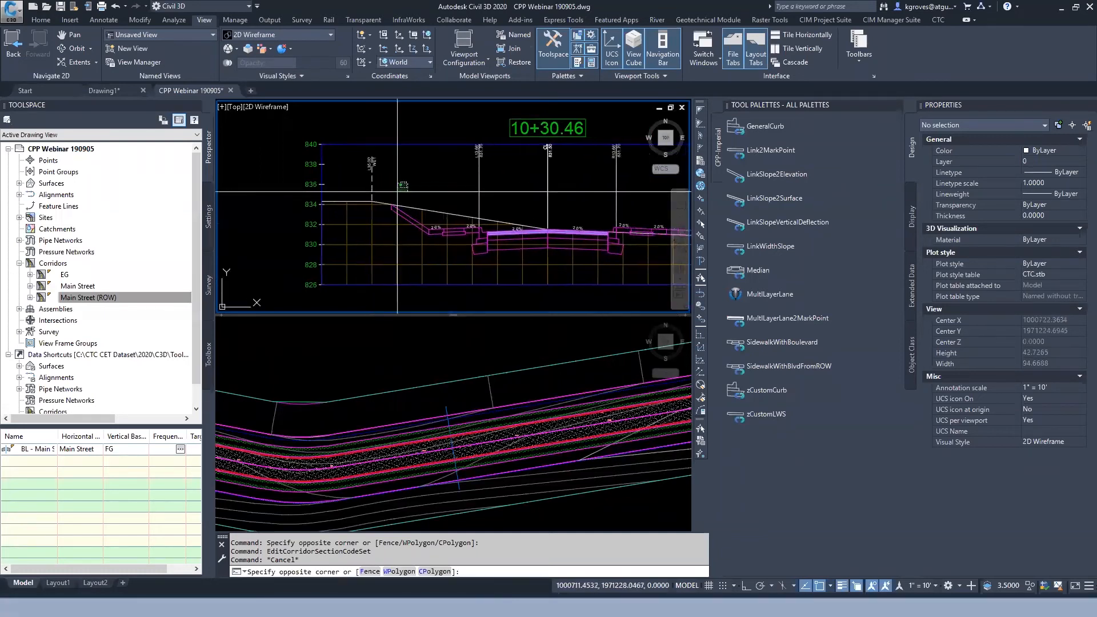
pyautogui.press('Escape')
pyautogui.scroll(-2, 414, 197)
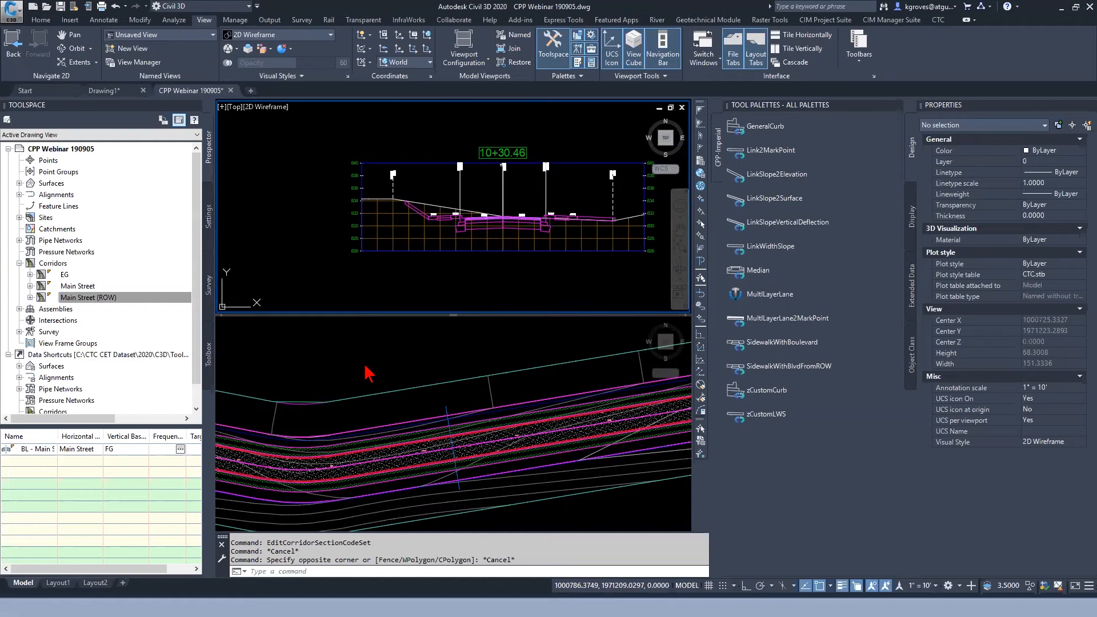
pyautogui.scroll(-1, 359, 280)
pyautogui.moveTo(265, 255); pyautogui.dragTo(534, 256, button='middle')
pyautogui.scroll(4, 339, 207)
pyautogui.click(338, 200)
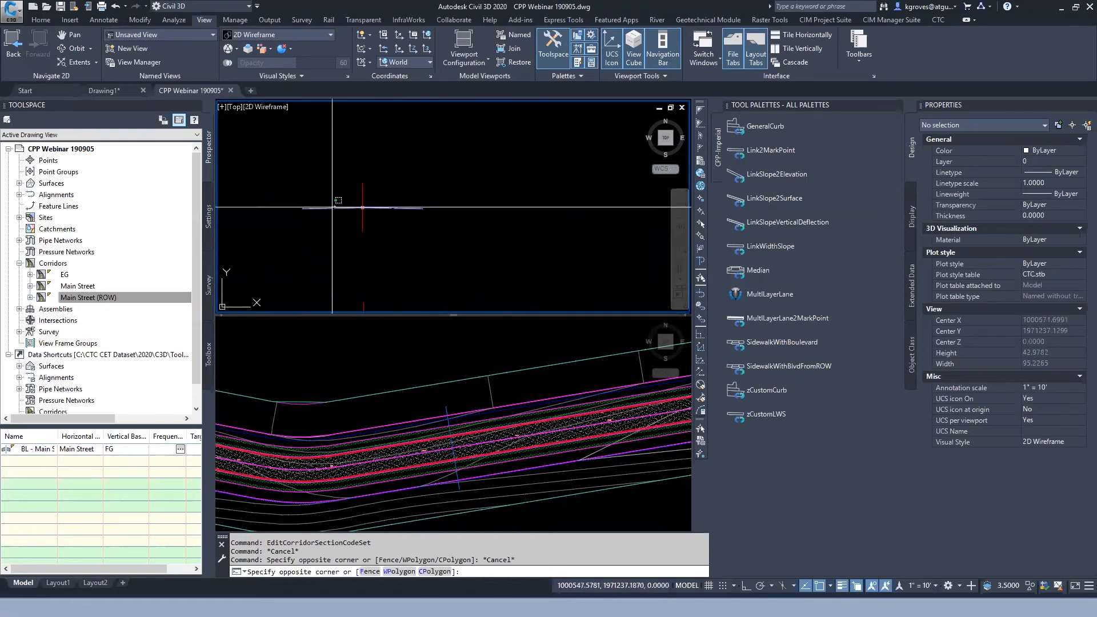
pyautogui.click(338, 255)
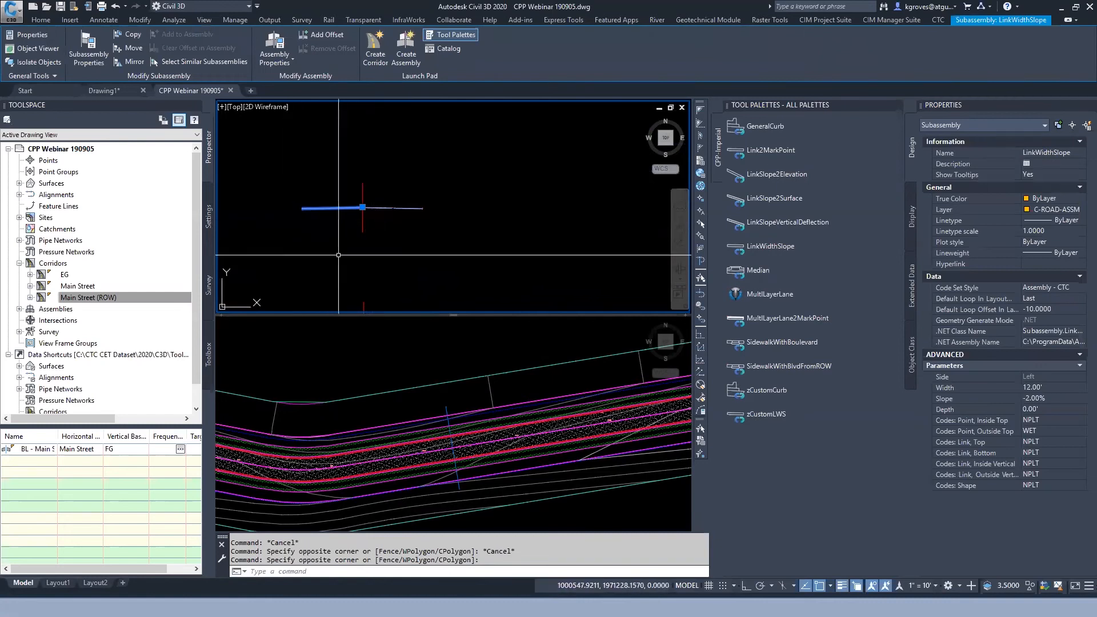
pyautogui.click(1043, 388)
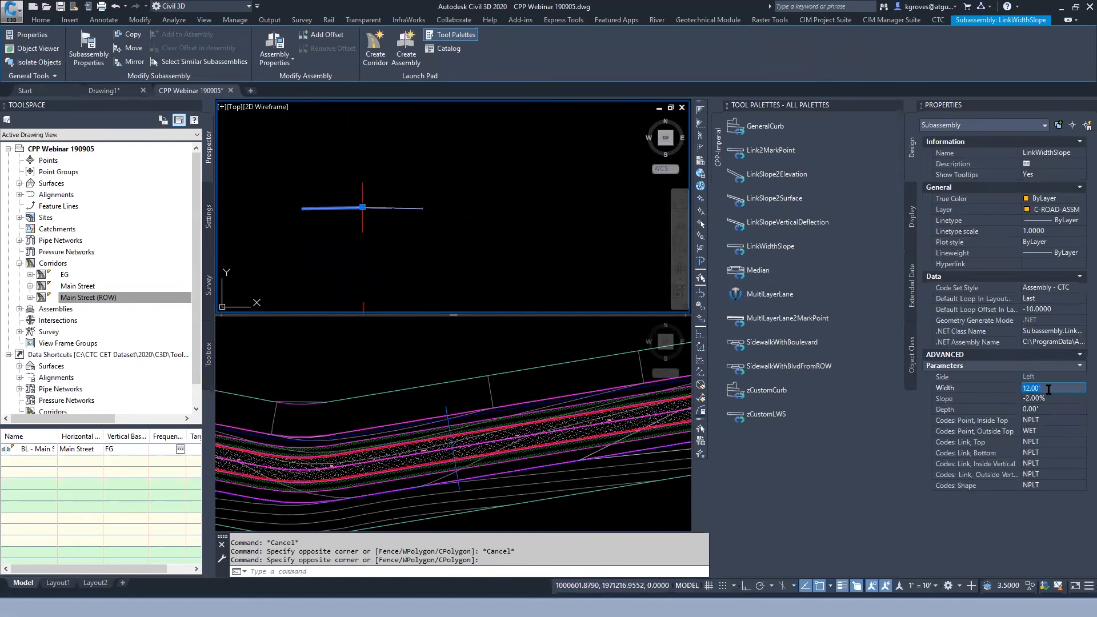
pyautogui.click(1059, 398)
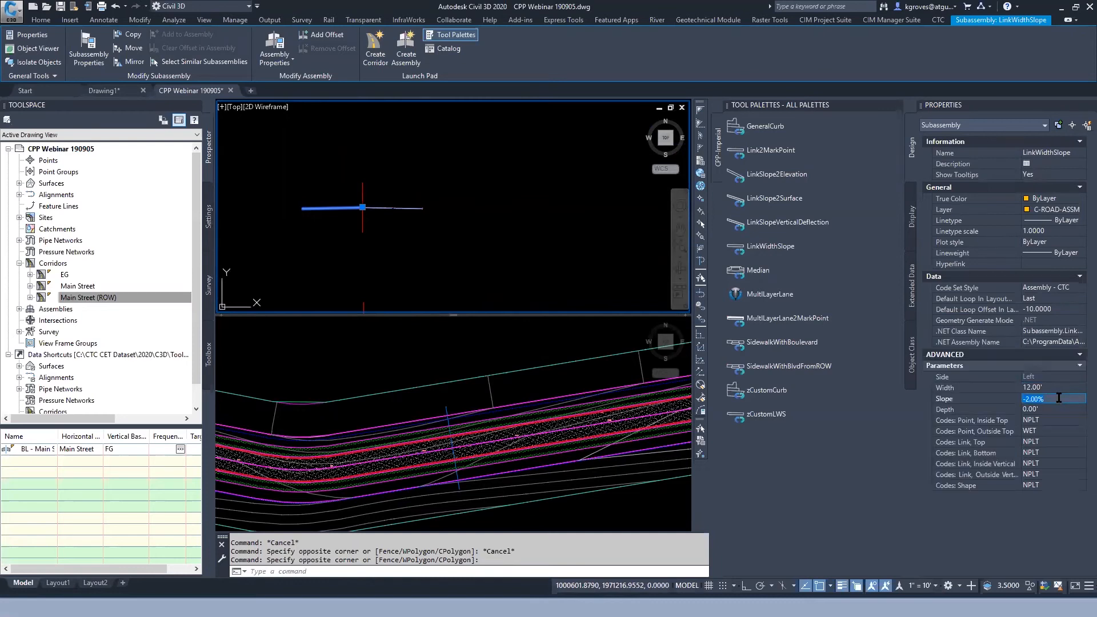
pyautogui.click(1054, 409)
pyautogui.click(1064, 399)
pyautogui.click(513, 411)
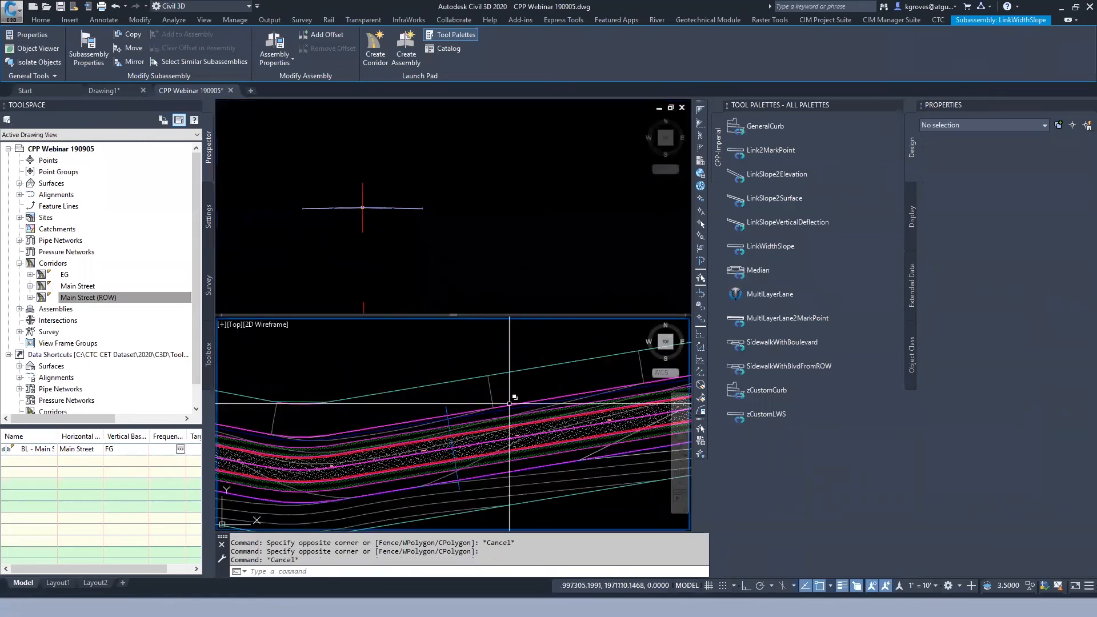
pyautogui.press('Escape')
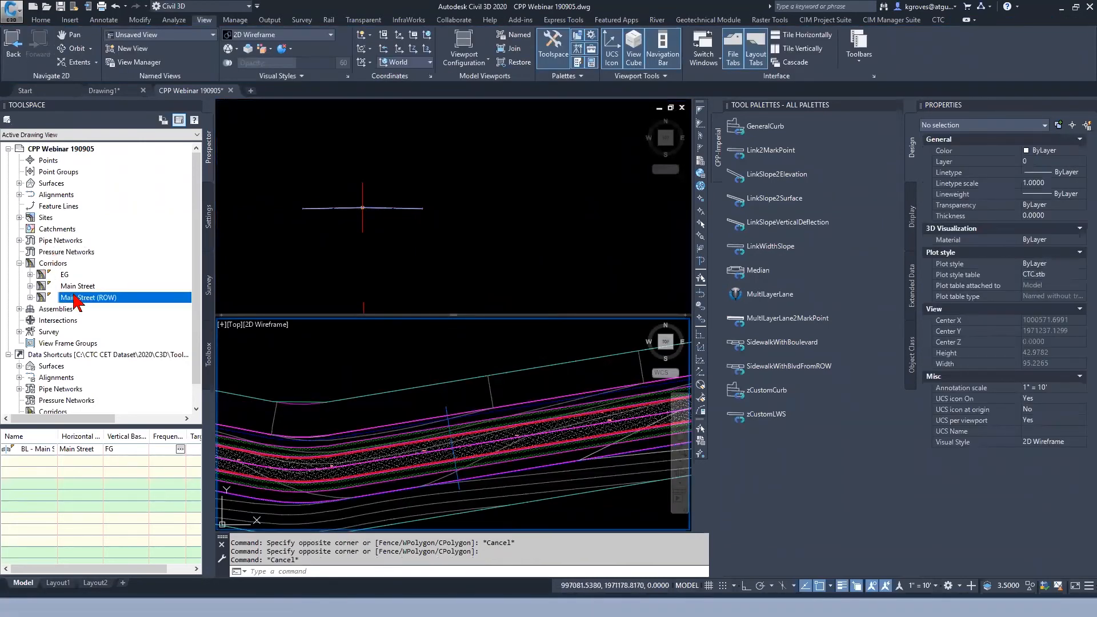
# Open the target mapping of the Main Street (ROW) corridor region and remove the profile from the left Link_Elevation target.
pyautogui.rightClick(76, 300)
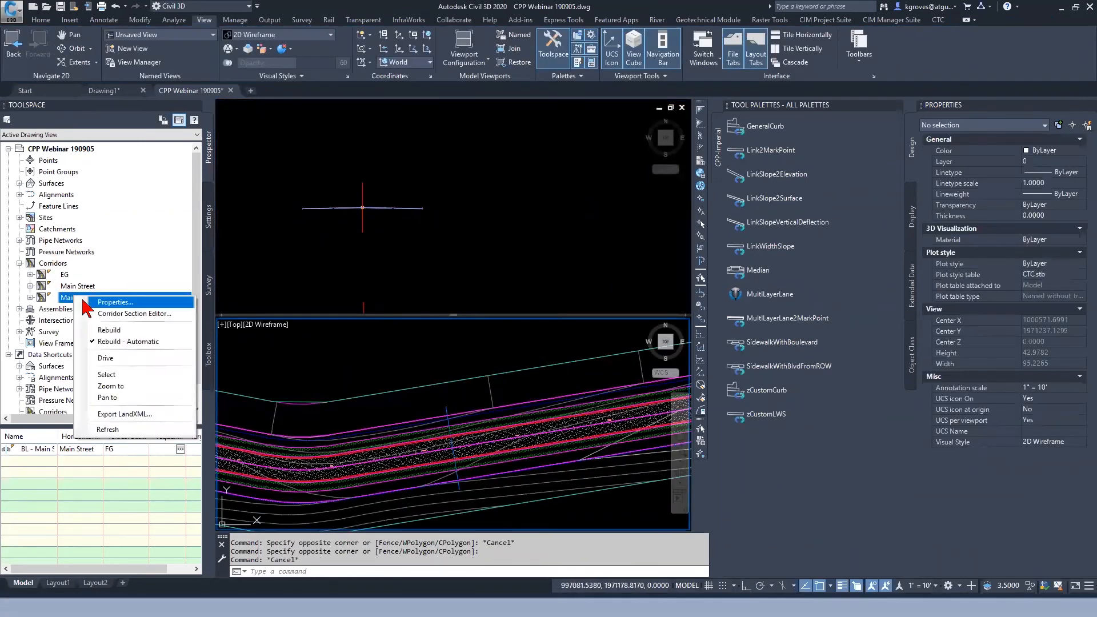
pyautogui.click(107, 375)
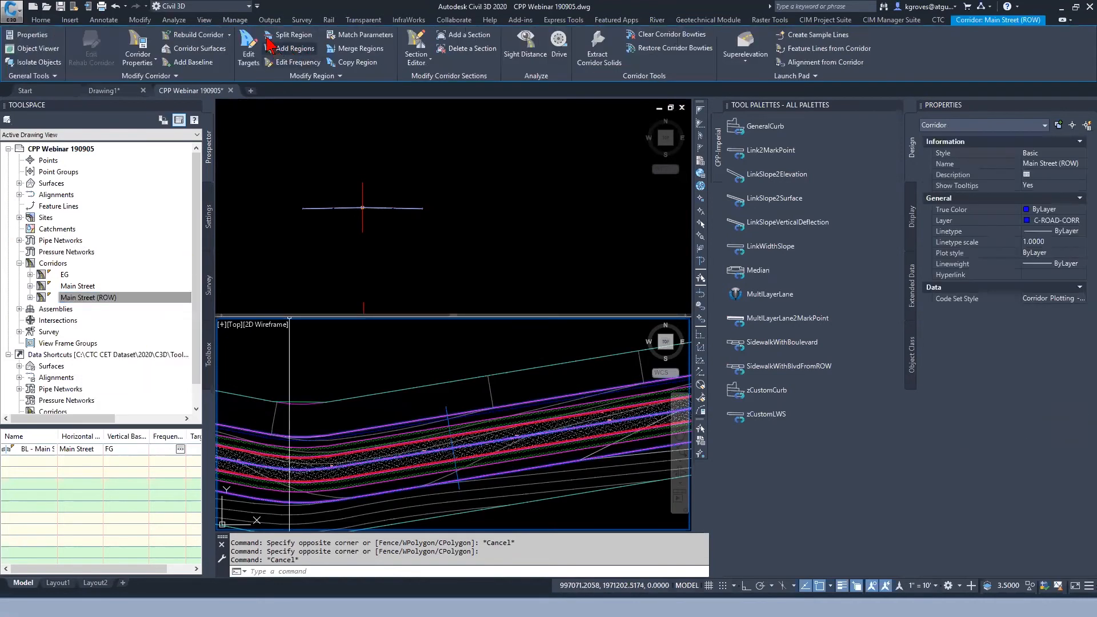
pyautogui.click(248, 53)
pyautogui.click(384, 452)
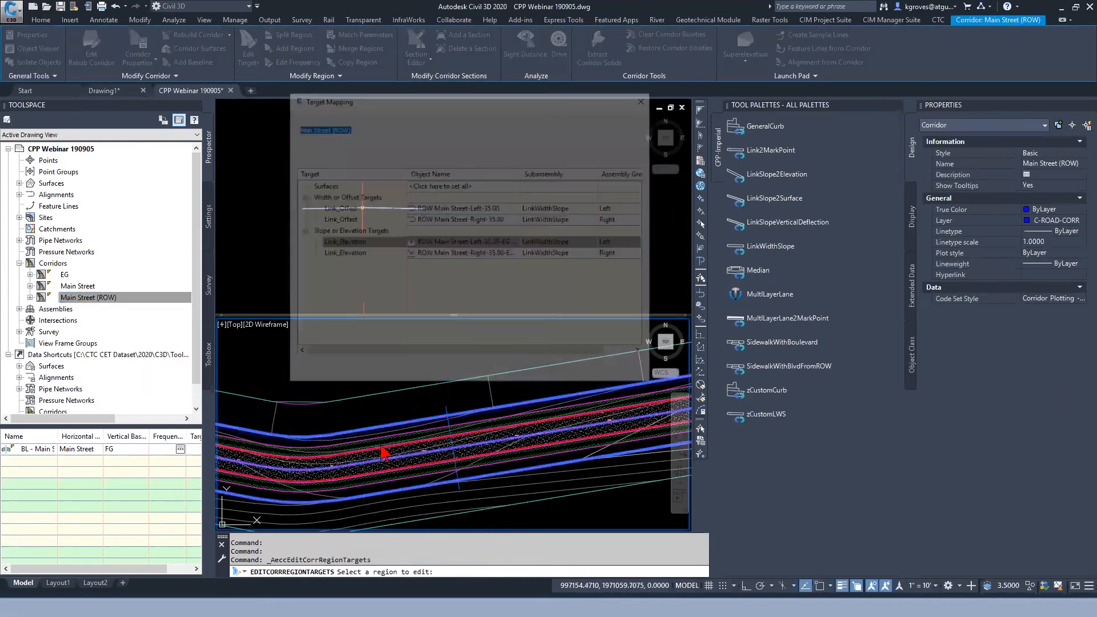
pyautogui.click(458, 243)
pyautogui.click(856, 271)
pyautogui.click(875, 258)
pyautogui.click(762, 400)
# Remove the profile from the right Link_Elevation target and apply the target mapping.
pyautogui.click(481, 256)
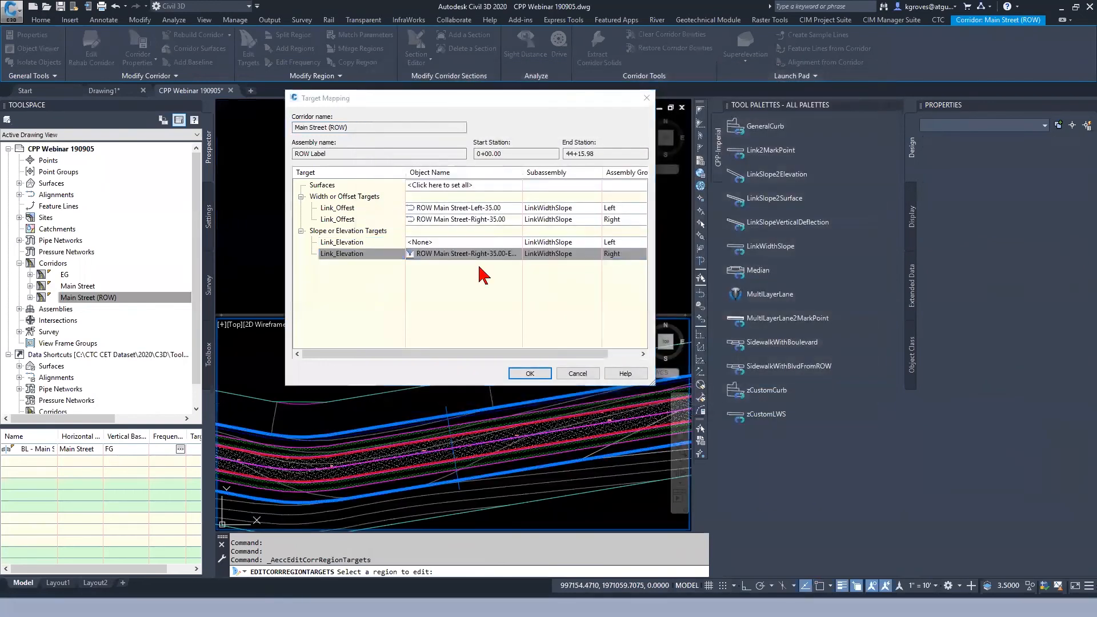
pyautogui.click(801, 271)
pyautogui.click(875, 258)
pyautogui.click(762, 400)
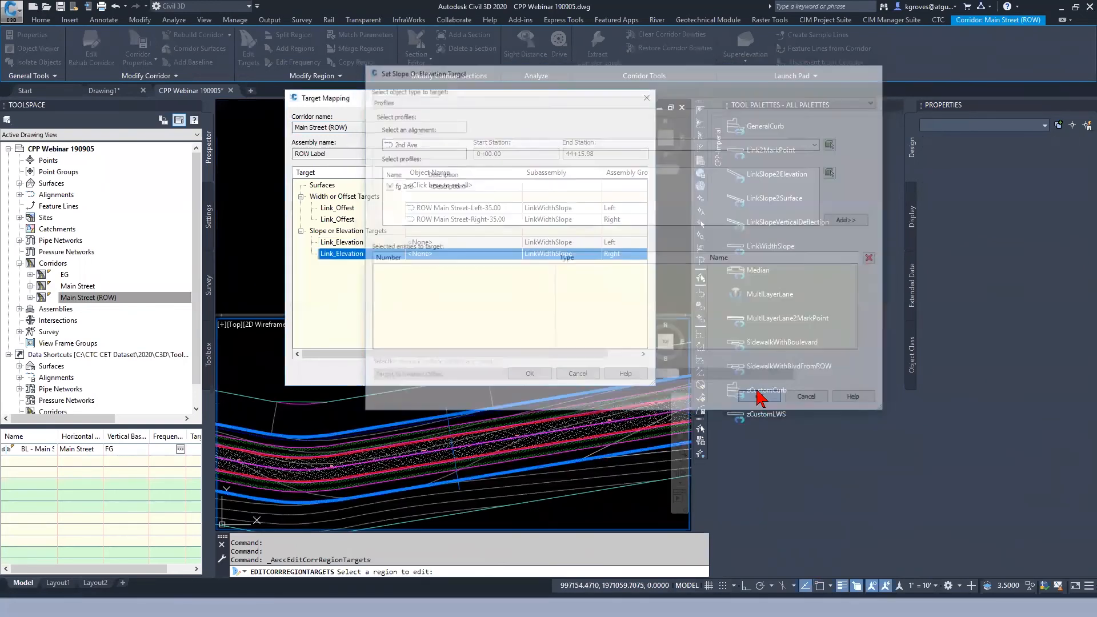
pyautogui.click(538, 373)
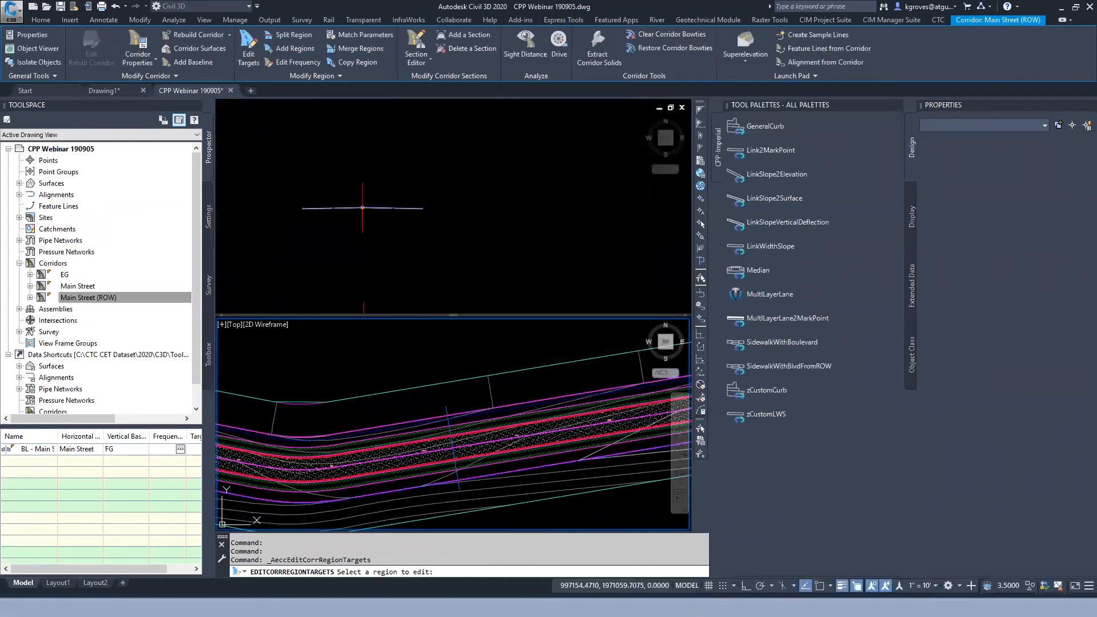
pyautogui.click(445, 242)
pyautogui.scroll(-3, 413, 247)
pyautogui.moveTo(481, 238); pyautogui.dragTo(395, 237, button='middle')
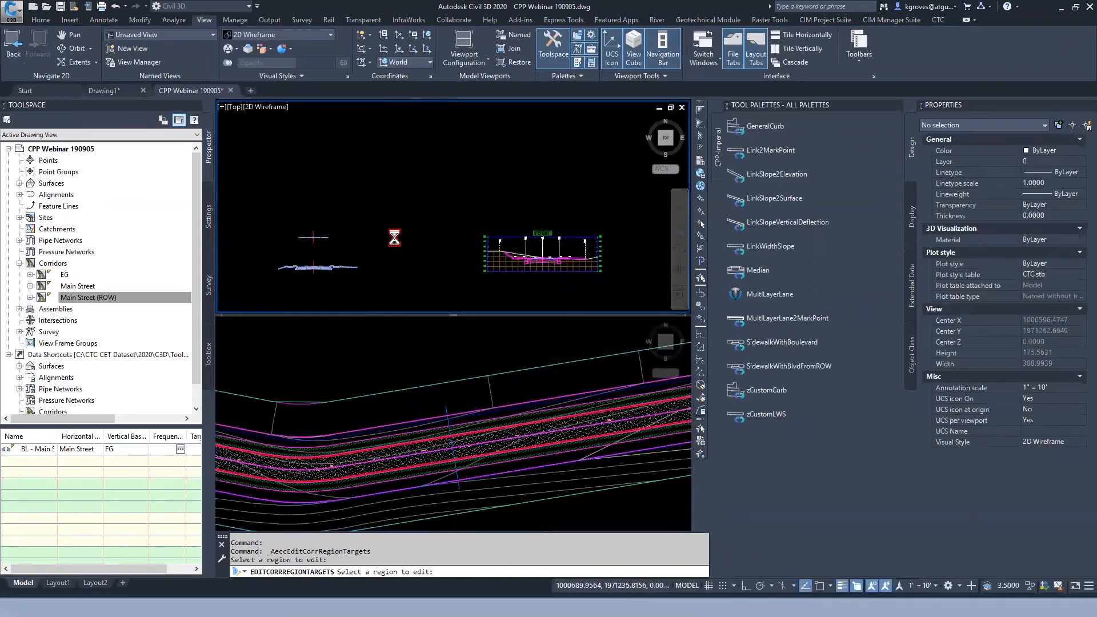
pyautogui.scroll(2, 498, 261)
pyautogui.scroll(-2, 428, 240)
pyautogui.scroll(1, 264, 243)
pyautogui.moveTo(265, 243); pyautogui.dragTo(393, 243, button='middle')
pyautogui.click(368, 226)
pyautogui.press('Escape')
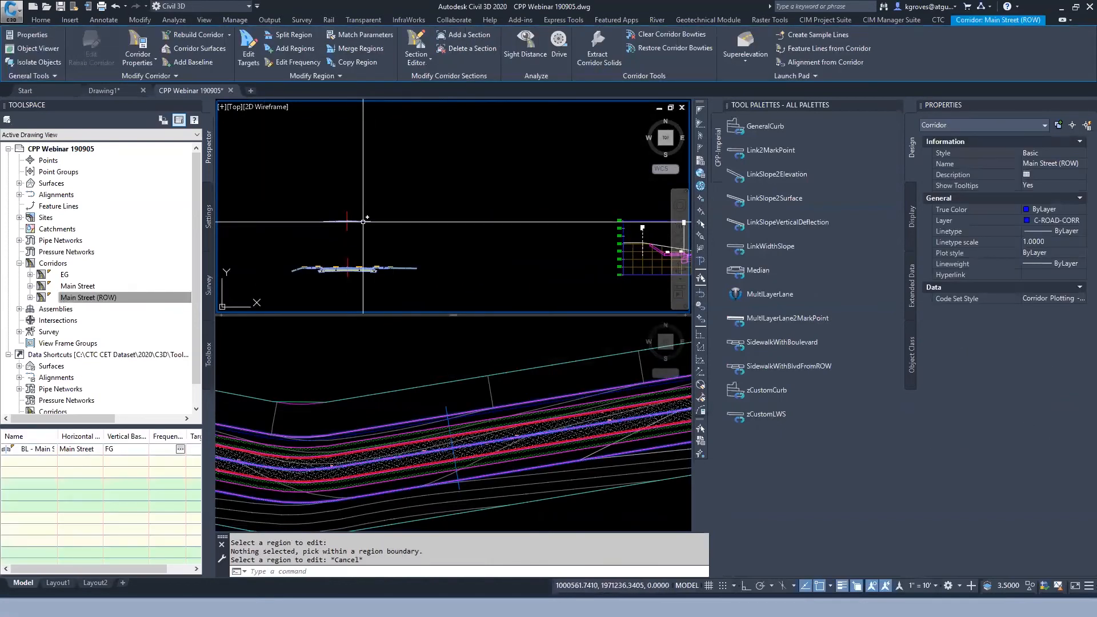
# Examine the 10+30.46 section view, focusing on the left right-of-way line label and the slope that ties into existing ground.
pyautogui.click(651, 269)
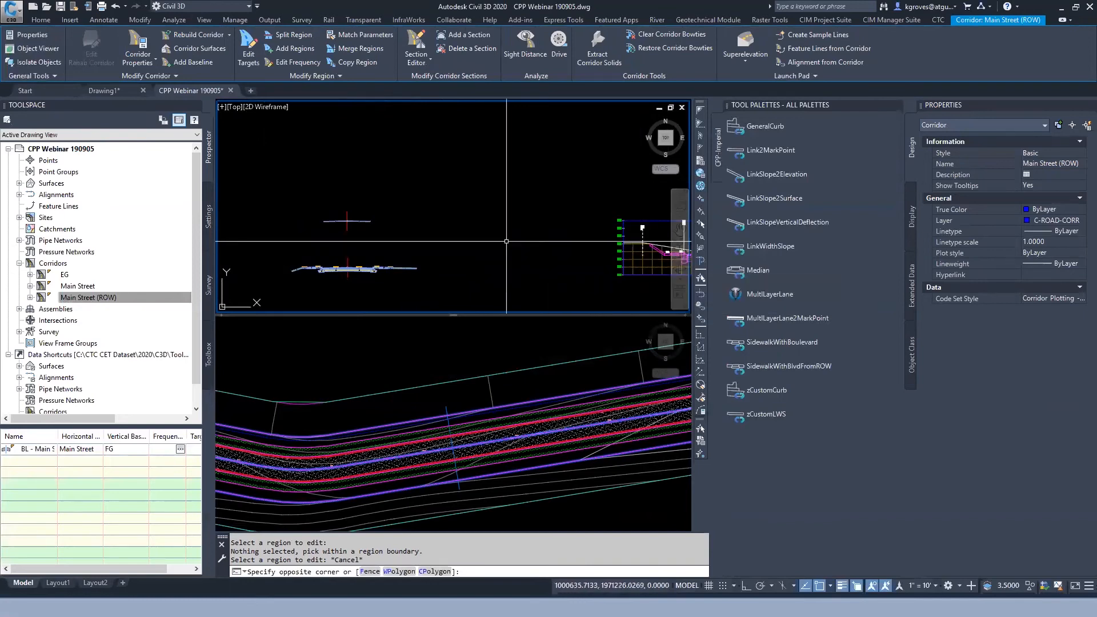
pyautogui.scroll(6, 643, 228)
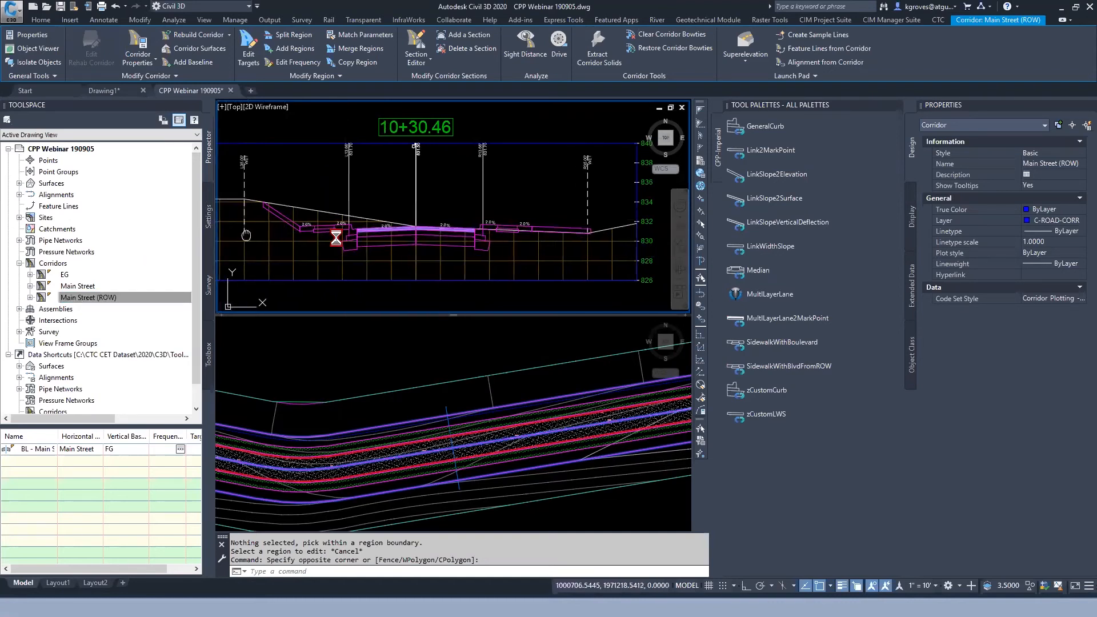
pyautogui.moveTo(230, 184); pyautogui.dragTo(328, 188, button='middle')
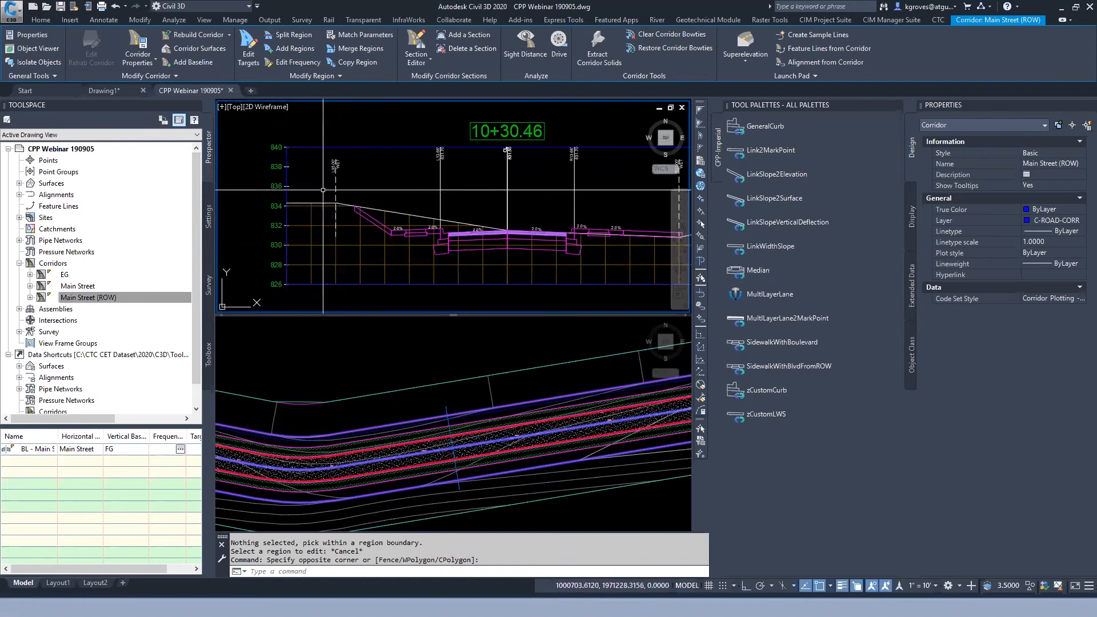
pyautogui.scroll(5, 331, 188)
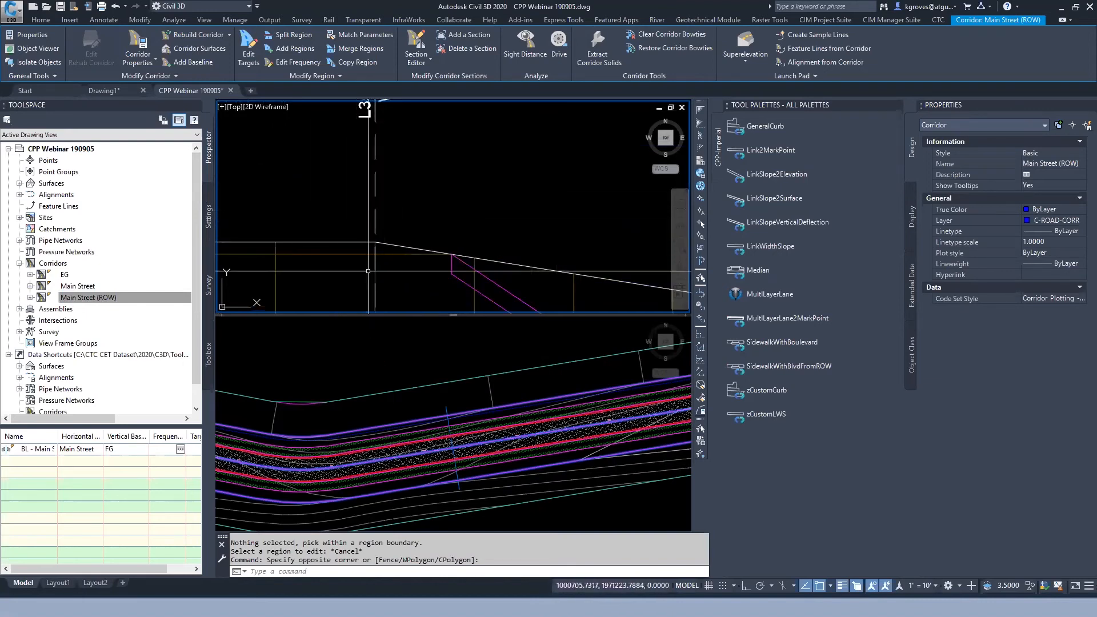
pyautogui.scroll(-5, 377, 219)
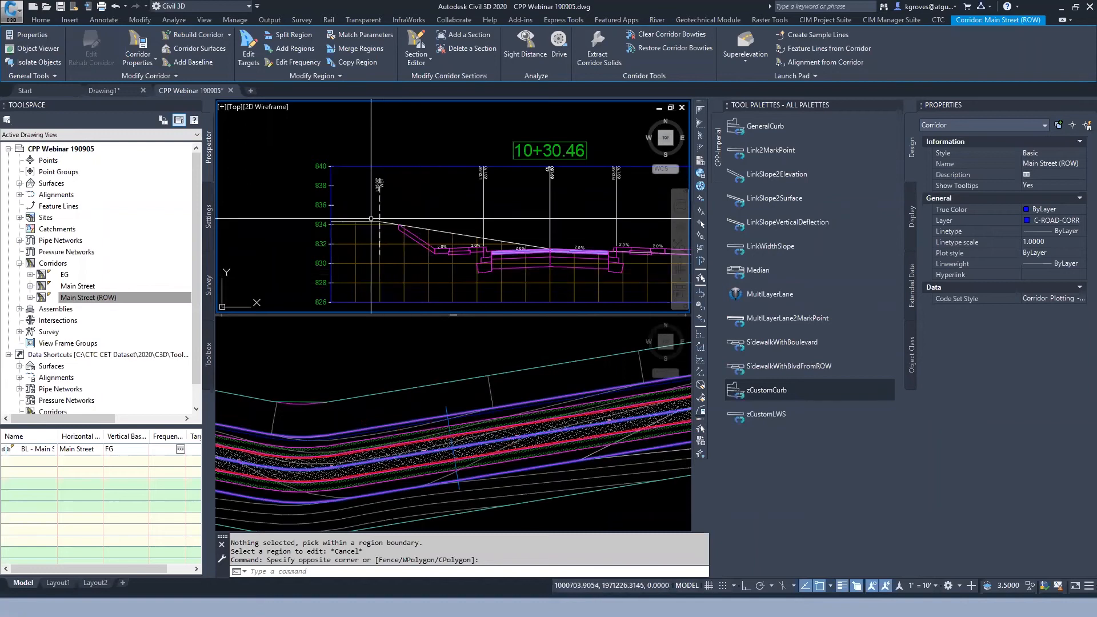
pyautogui.moveTo(543, 275); pyautogui.dragTo(462, 263, button='middle')
pyautogui.scroll(-2, 461, 263)
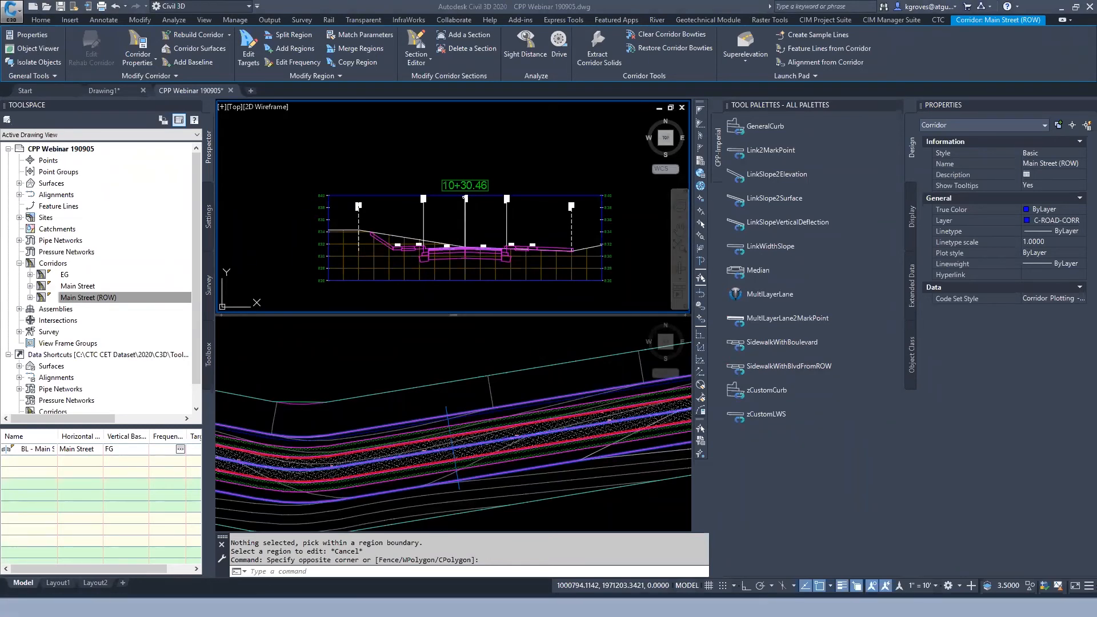
# Switch to the browser and review the Corridor Productivity Pack page's description, features and contact form.
pyautogui.hotkey('alt', 'Tab')
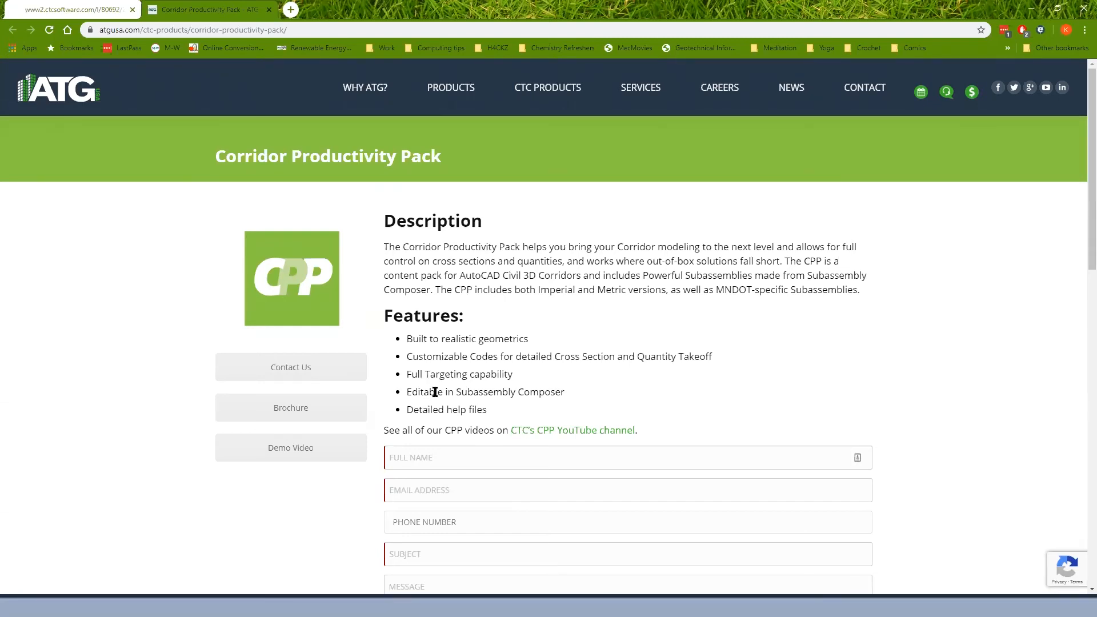
pyautogui.scroll(-4, 435, 392)
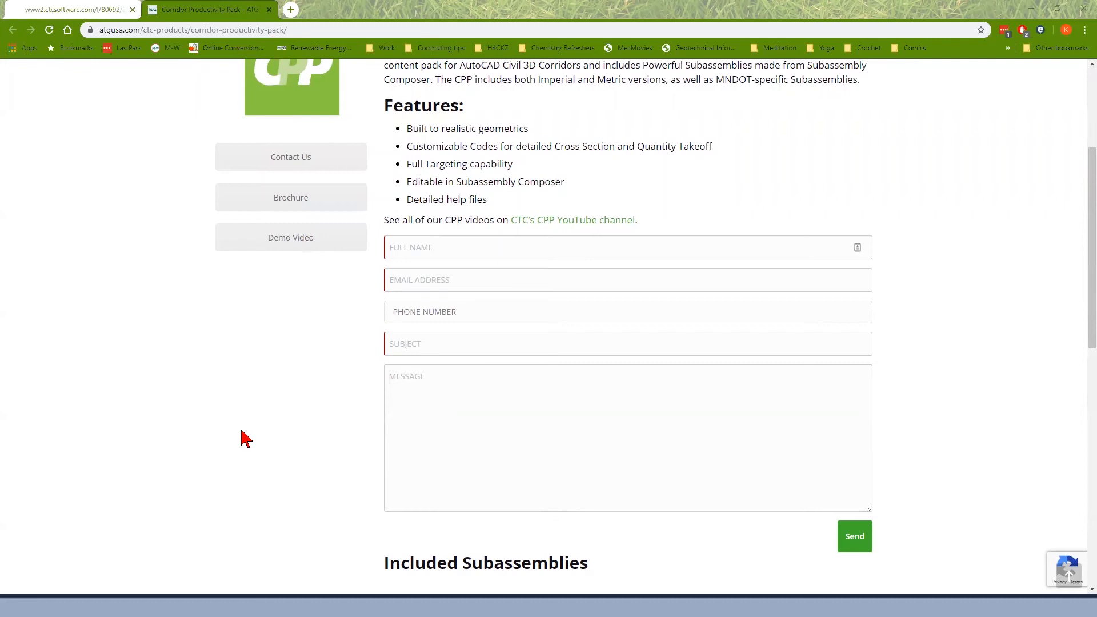
pyautogui.scroll(-2, 242, 435)
pyautogui.scroll(-2, 241, 438)
pyautogui.scroll(4, 269, 431)
pyautogui.click(451, 281)
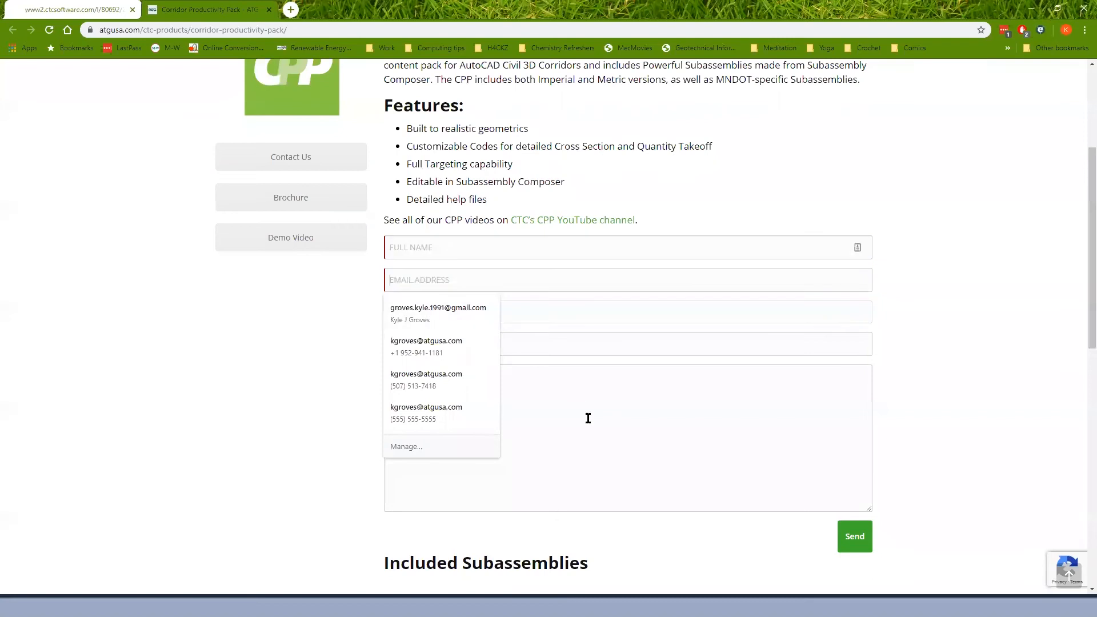
pyautogui.click(607, 435)
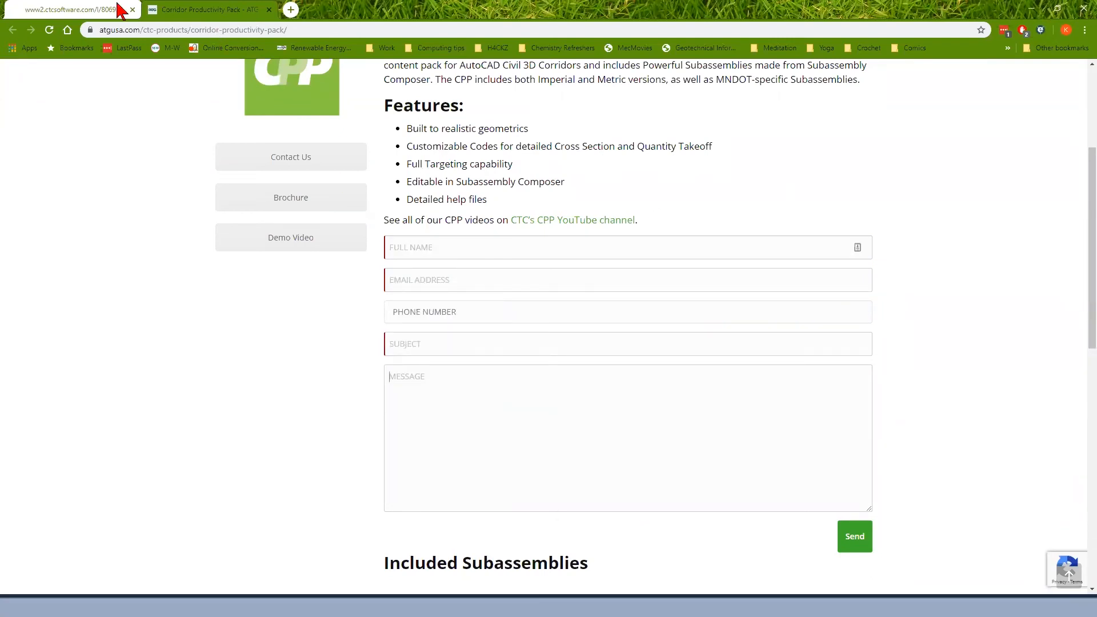
# Open the CTC Corridor Productivity Pack download form, fill in the saved contact and address details, confirm the reCAPTCHA and submit it.
pyautogui.click(81, 8)
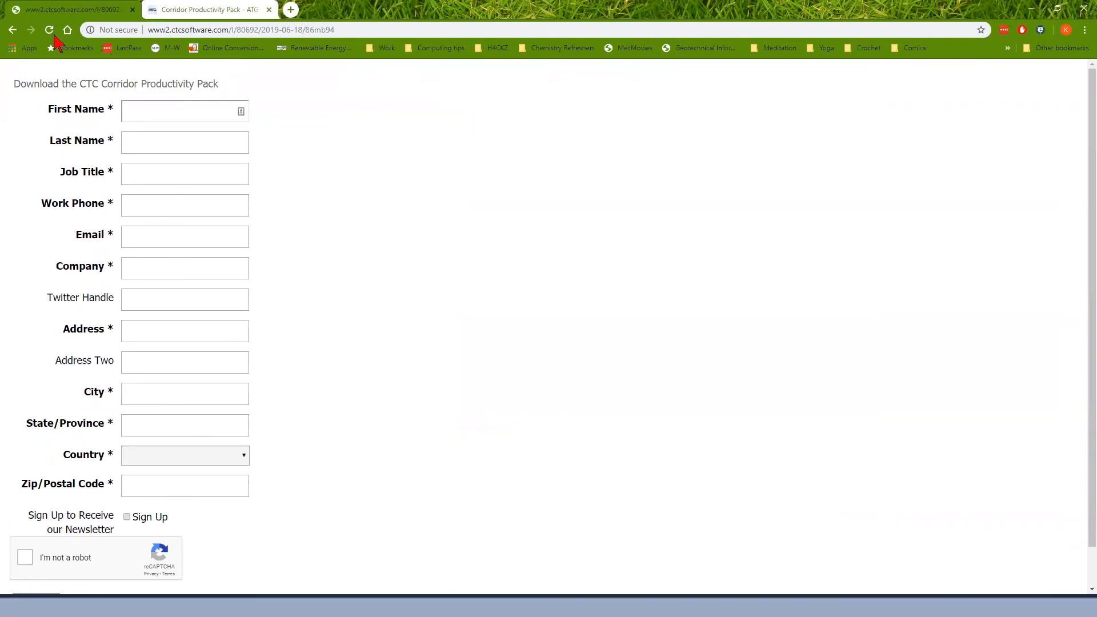
pyautogui.click(140, 106)
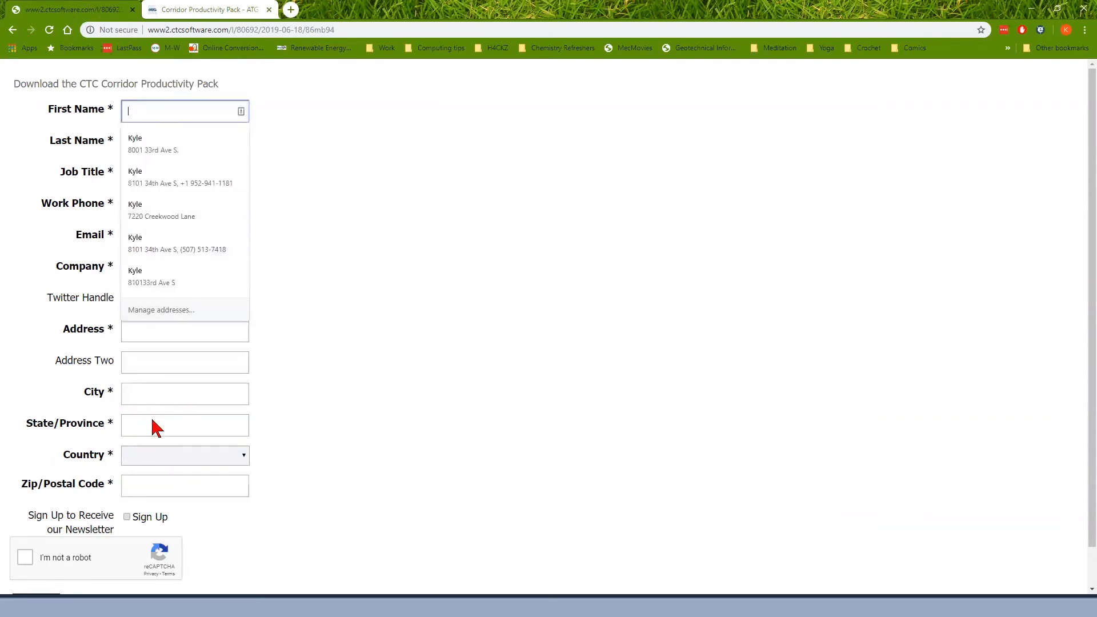
pyautogui.click(211, 182)
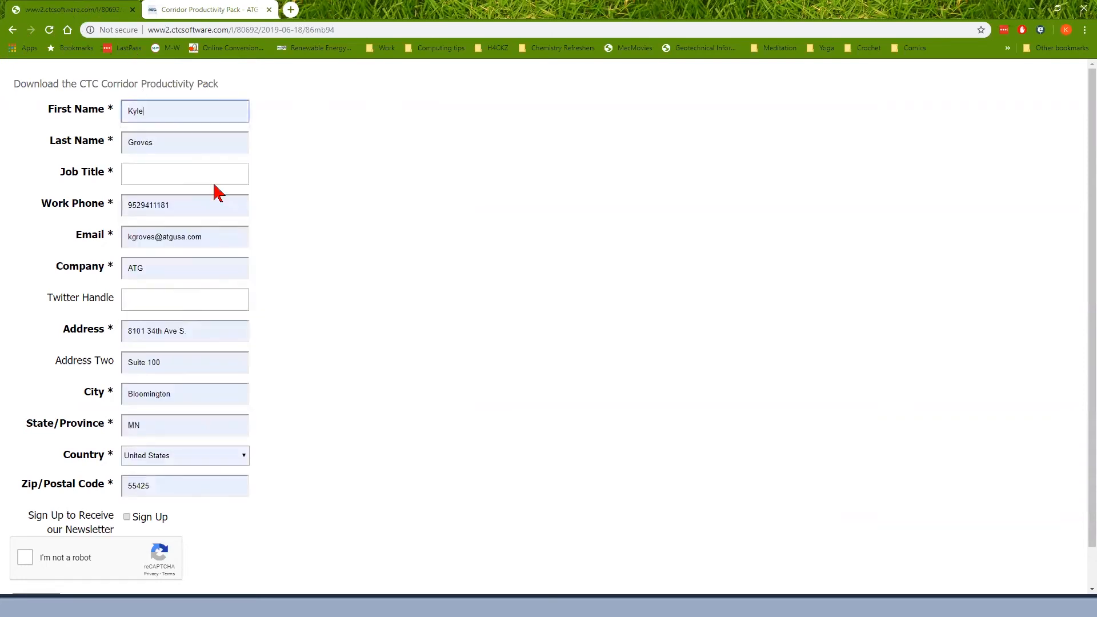
pyautogui.scroll(-1, 308, 376)
pyautogui.click(25, 515)
pyautogui.click(39, 564)
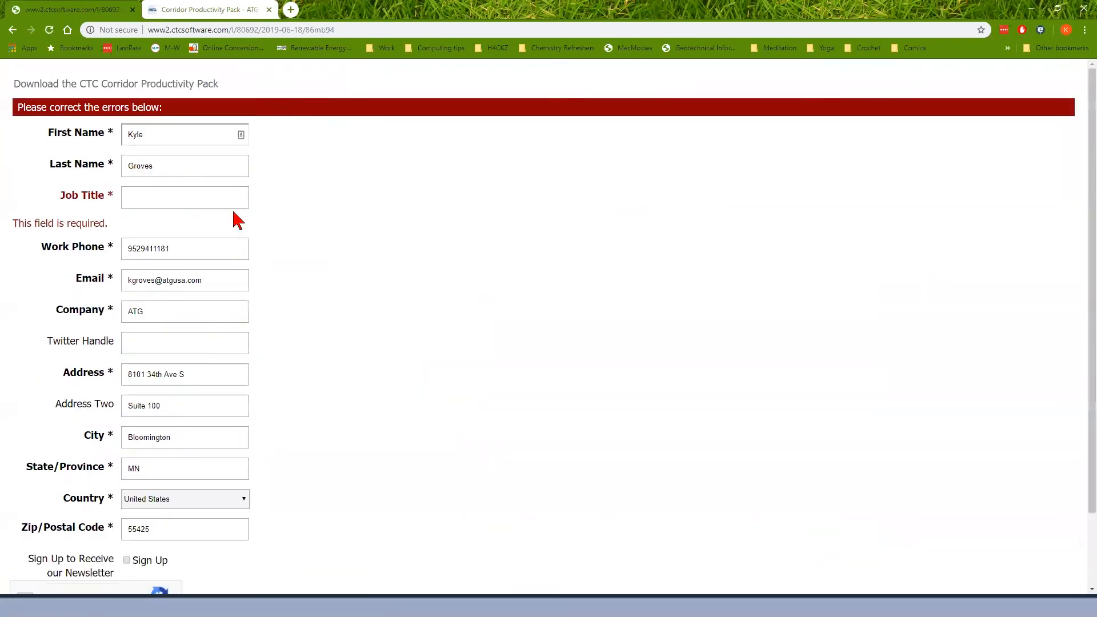
# Enter "Profesional Googler" as the job title, confirm the reCAPTCHA and resubmit the download form.
pyautogui.click(171, 206)
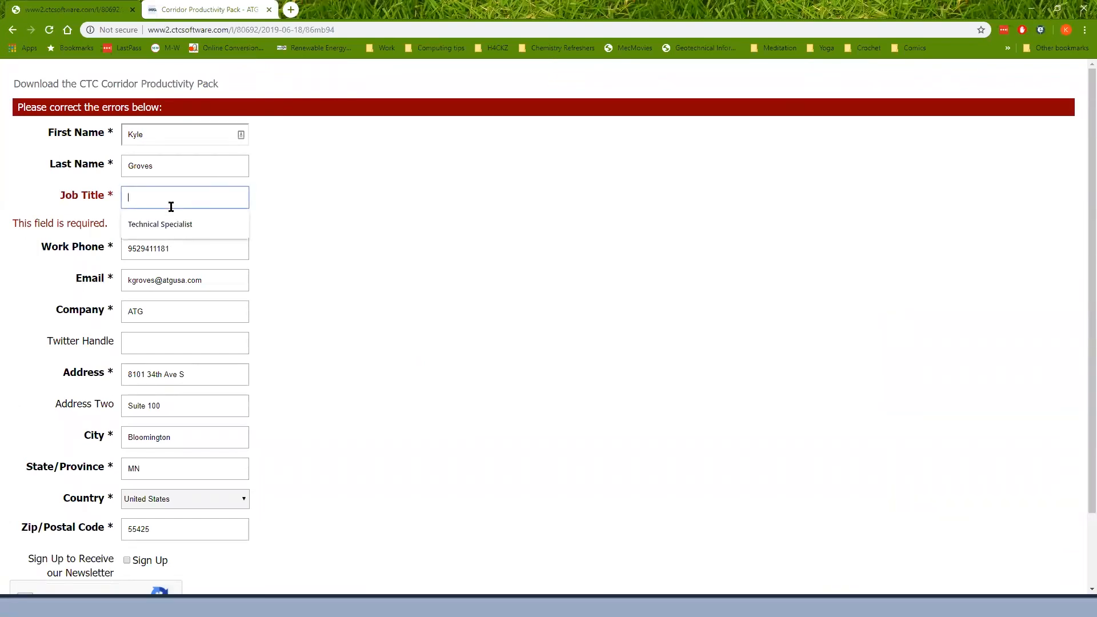
pyautogui.write('Profes')
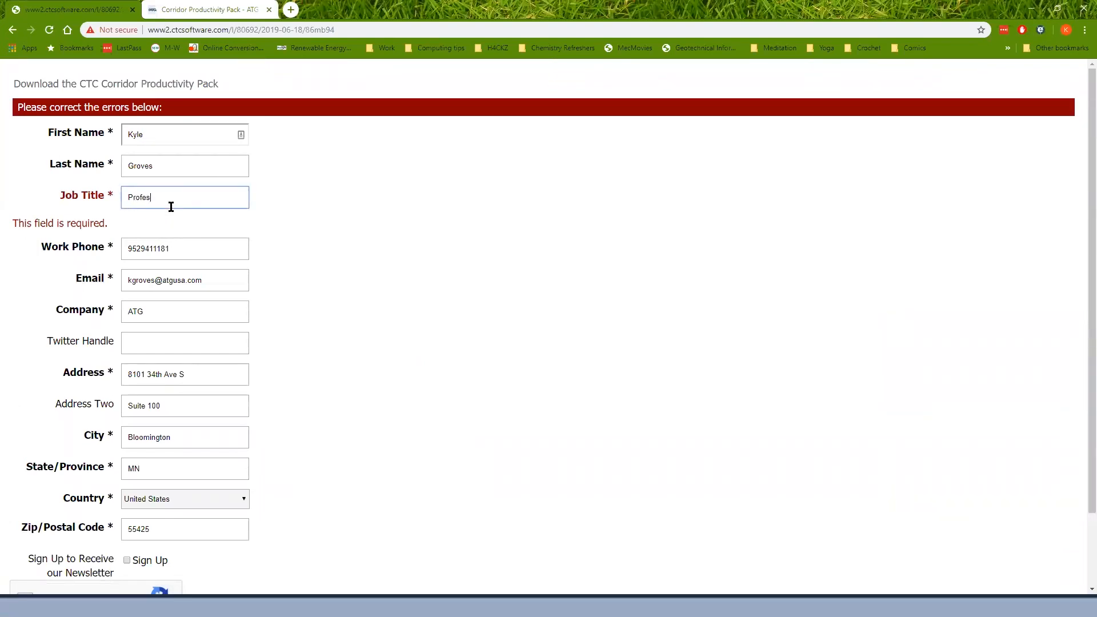
pyautogui.write('ional Googler')
pyautogui.scroll(-3, 166, 292)
pyautogui.click(25, 515)
pyautogui.click(33, 563)
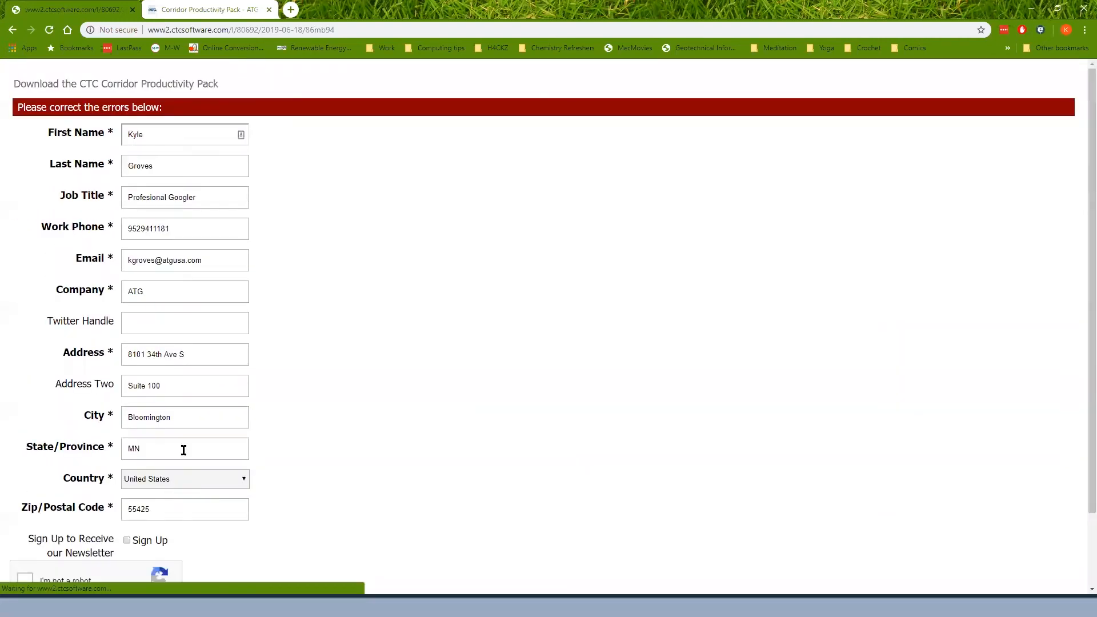
# Confirm the reCAPTCHA again and submit the completed download form.
pyautogui.scroll(-3, 194, 375)
pyautogui.click(26, 496)
pyautogui.click(40, 563)
pyautogui.click(46, 566)
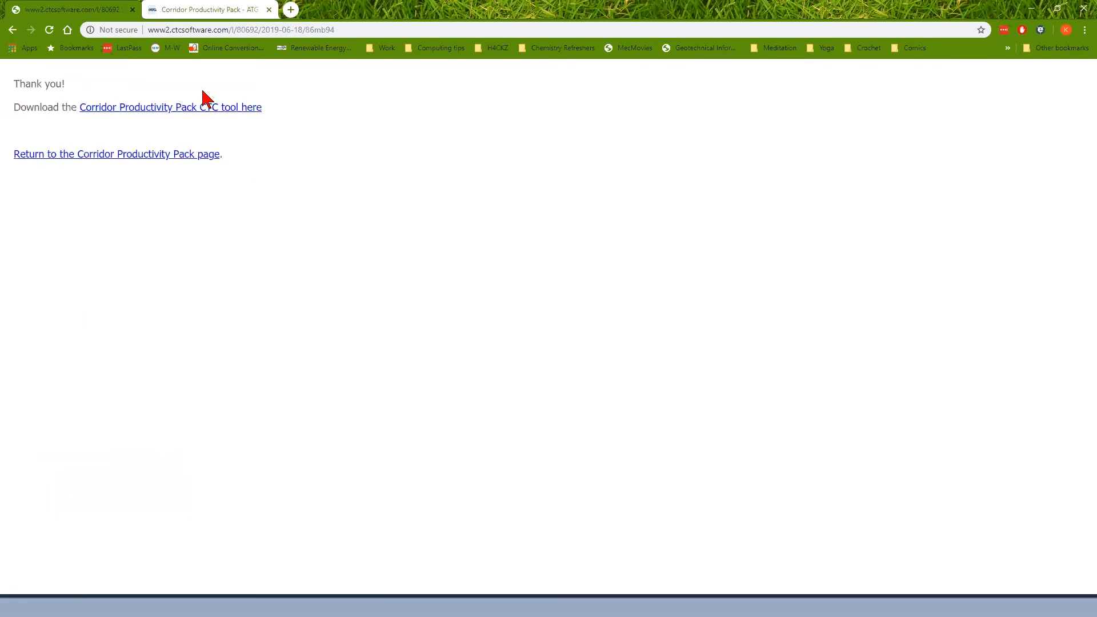
# Request the Corridor Productivity Pack download CTC_CPP.zip and dismiss the save prompt without saving.
pyautogui.click(206, 109)
pyautogui.click(207, 109)
pyautogui.click(206, 109)
pyautogui.click(206, 109)
pyautogui.click(206, 109)
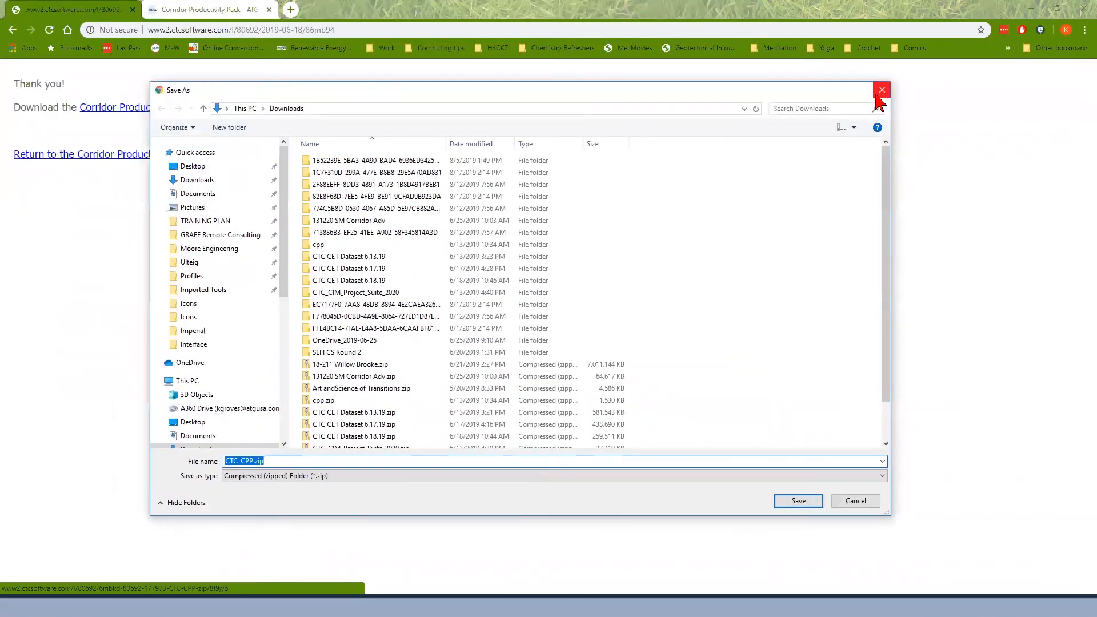
pyautogui.click(880, 97)
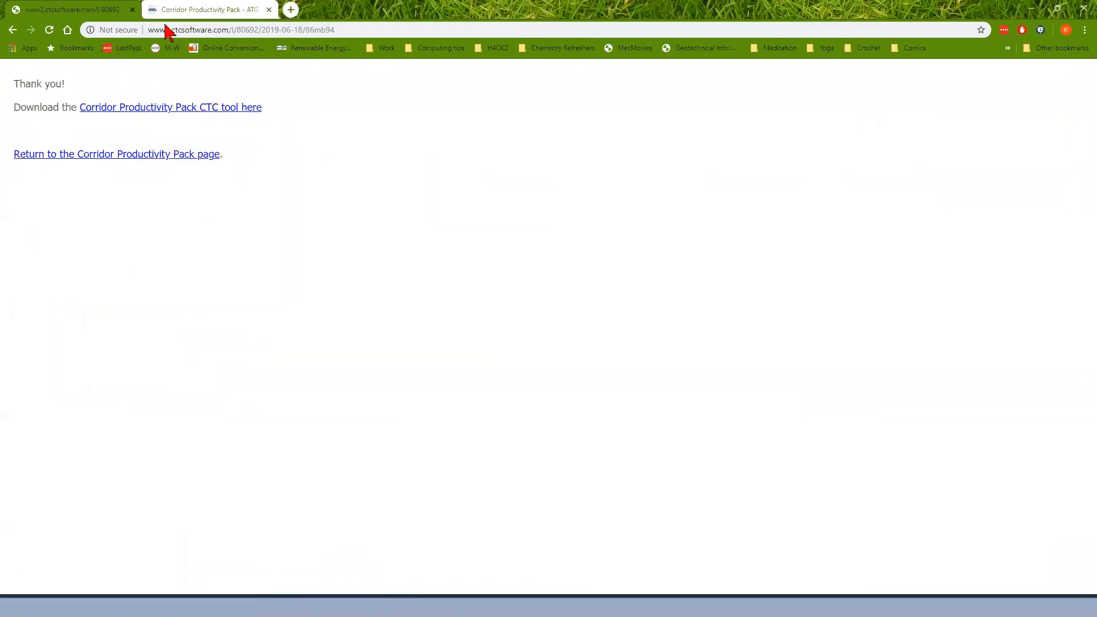
# Return to the Corridor Productivity Pack product page and fill its contact form with the saved full name, e-mail address and phone number.
pyautogui.click(215, 10)
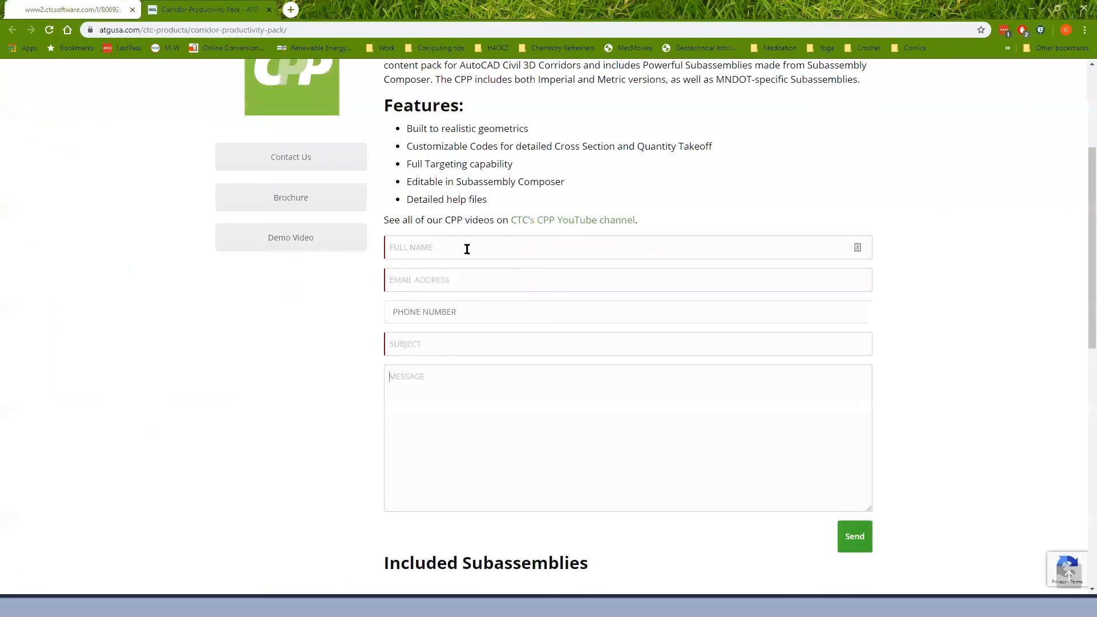
pyautogui.click(505, 257)
pyautogui.click(457, 281)
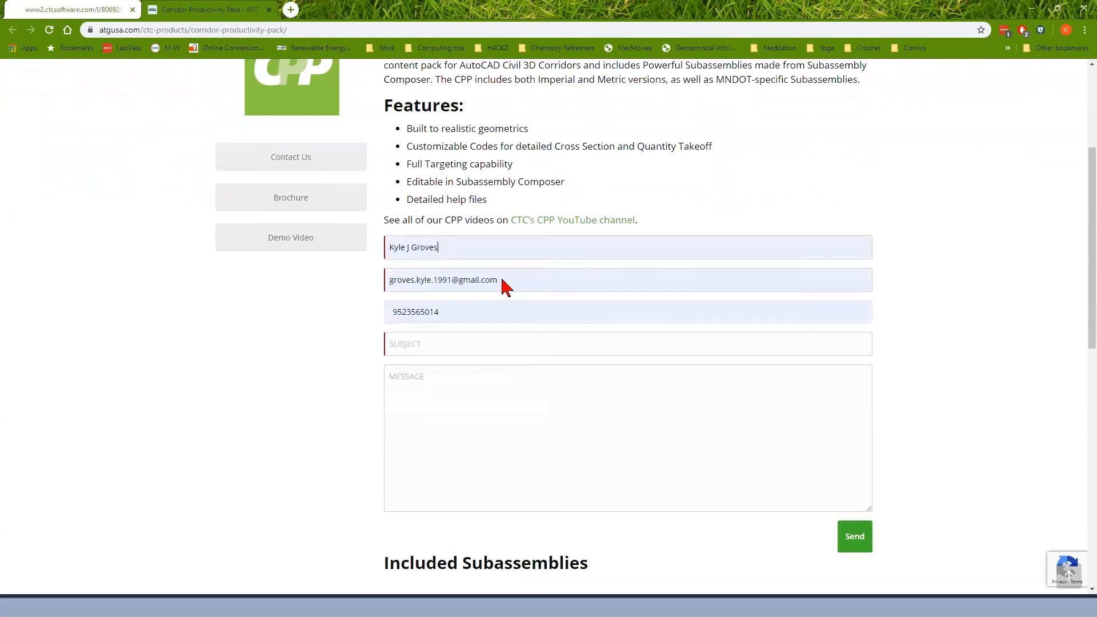
pyautogui.click(515, 247)
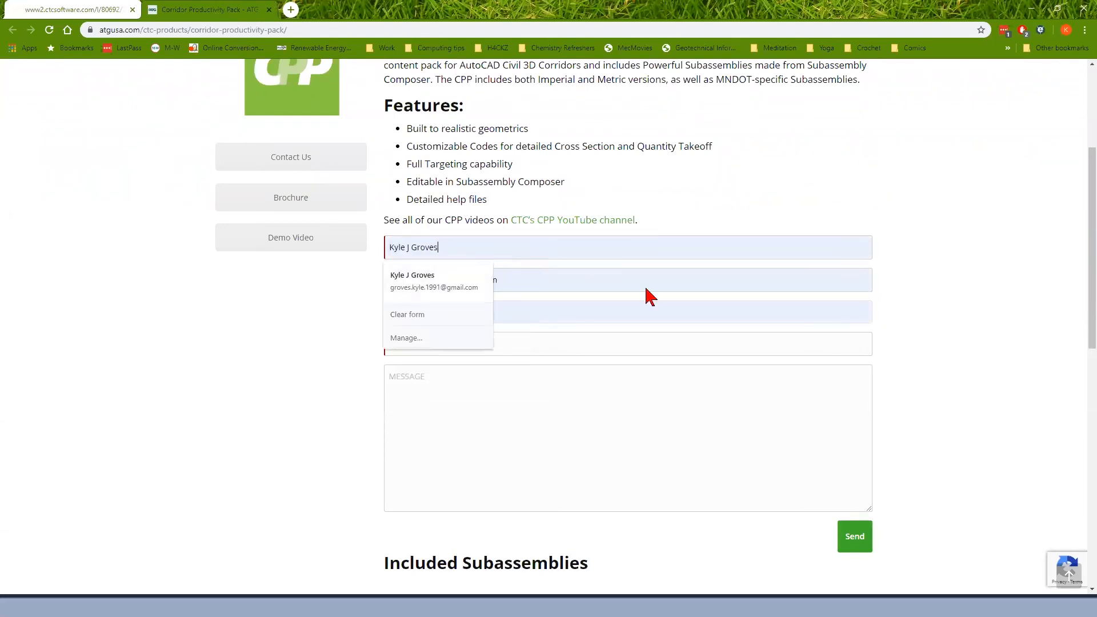
pyautogui.press('Escape')
# Replace the contact form's e-mail address with the saved work e-mail and clear the phone number.
pyautogui.click(680, 280)
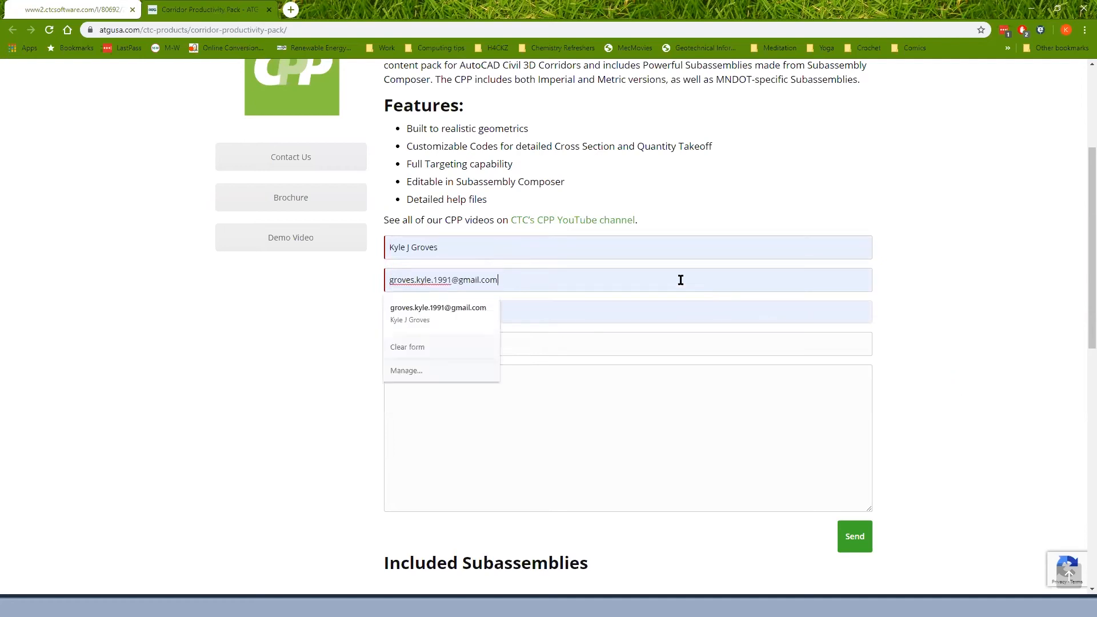
pyautogui.moveTo(679, 278); pyautogui.dragTo(355, 294)
pyautogui.press('BackSpace')
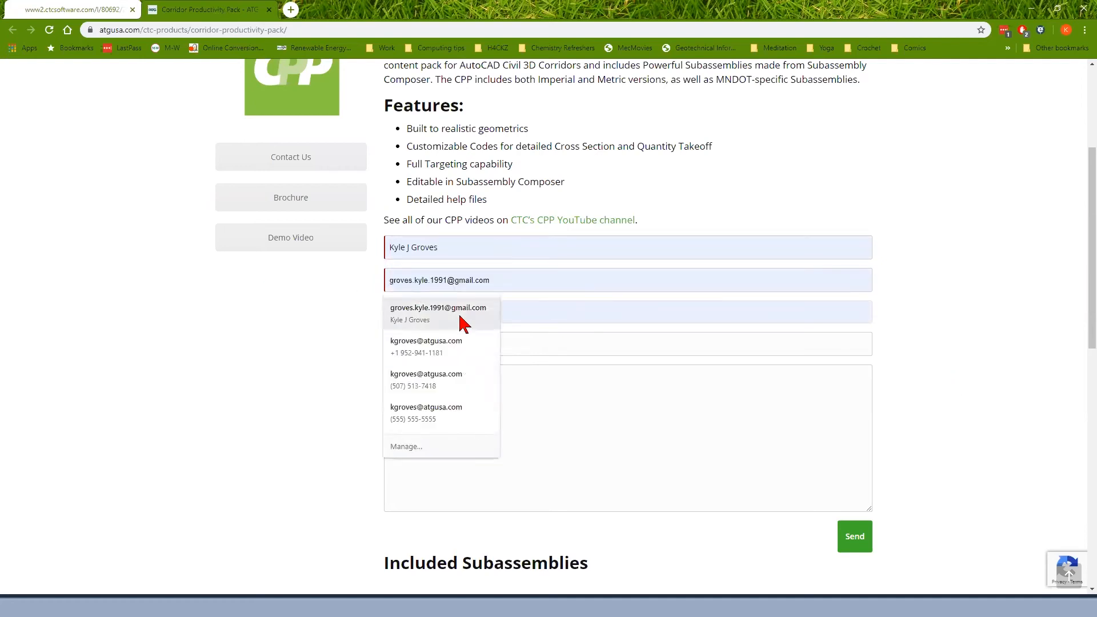
pyautogui.click(458, 345)
pyautogui.click(442, 345)
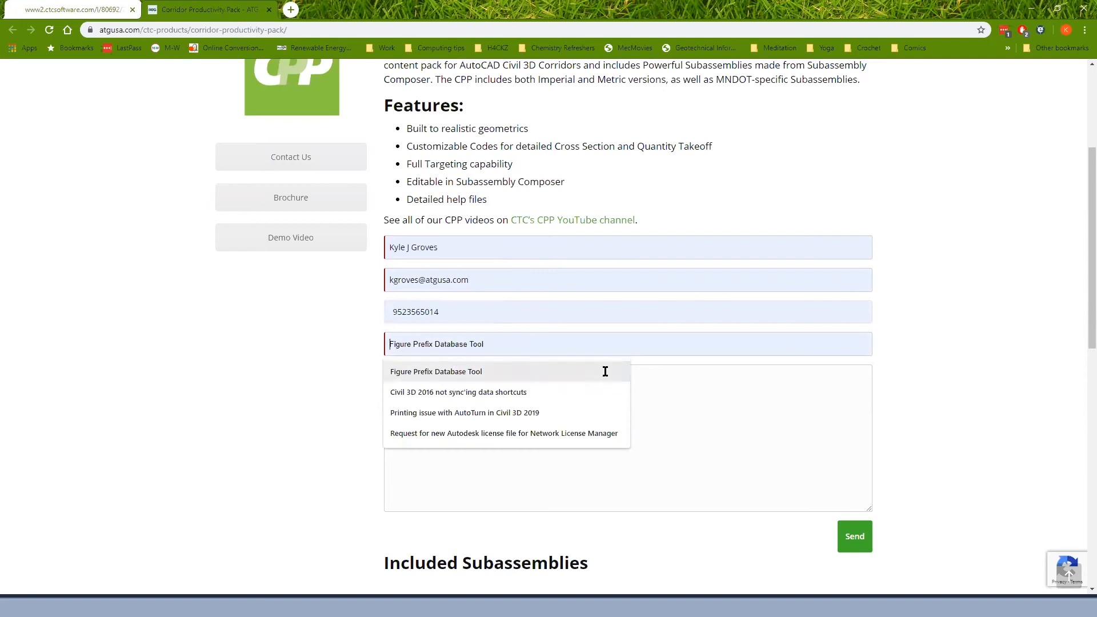
pyautogui.click(499, 306)
pyautogui.moveTo(500, 307); pyautogui.dragTo(336, 319)
pyautogui.press('BackSpace')
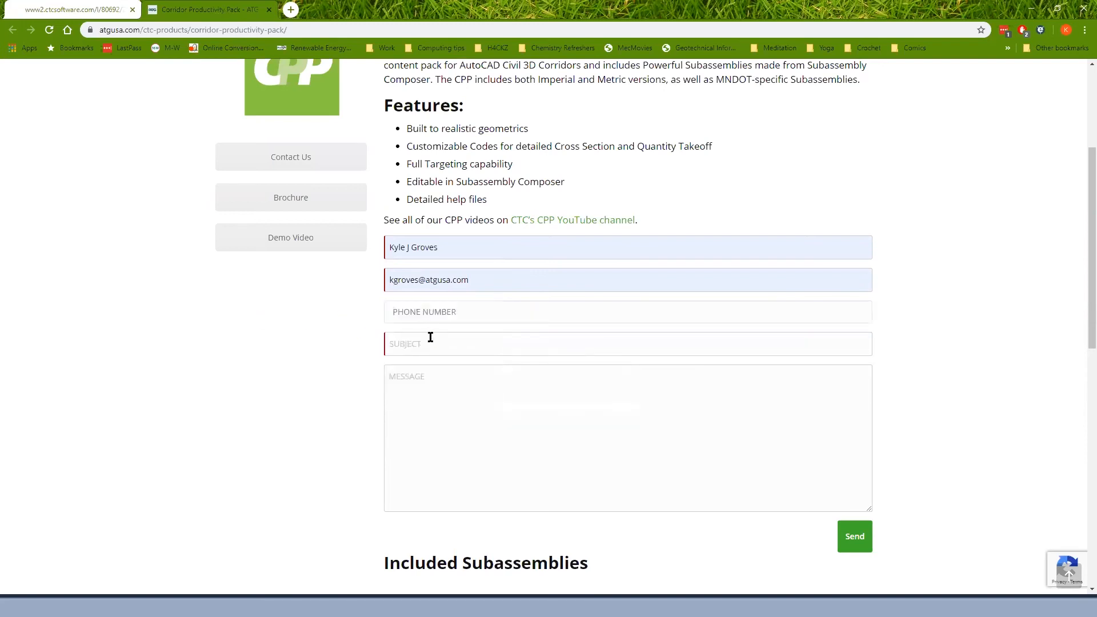
# Set the contact form's subject to Figure Prefix Database Tool and place the cursor in the message field.
pyautogui.click(429, 344)
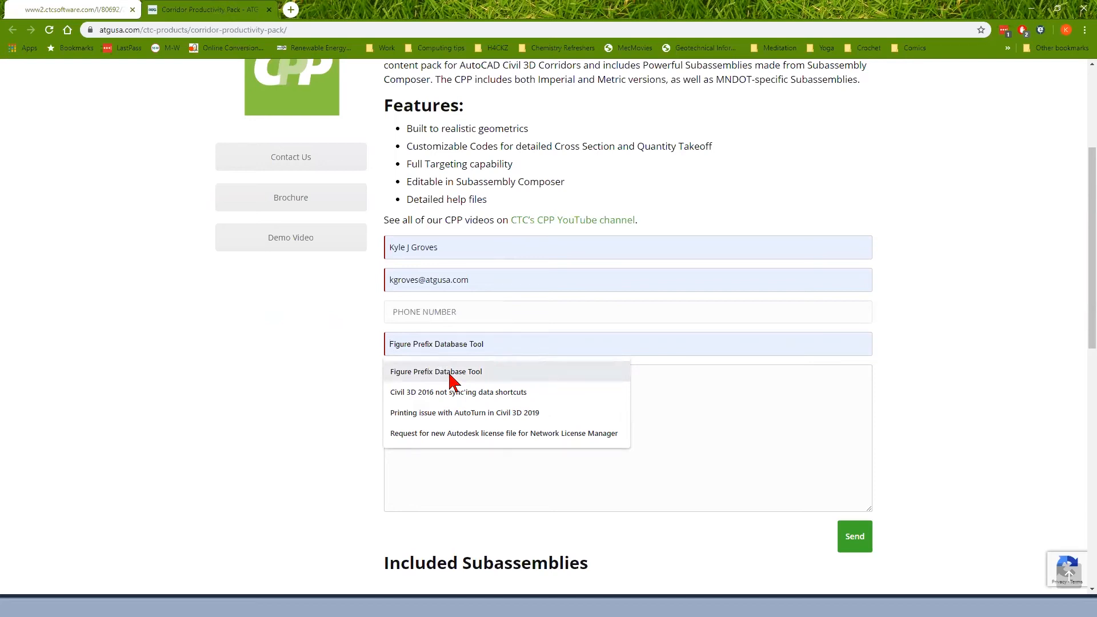
pyautogui.click(452, 372)
pyautogui.click(426, 433)
# Review the Corridor Productivity Pack page from its description down to the Included Subassemblies list.
pyautogui.scroll(4, 426, 433)
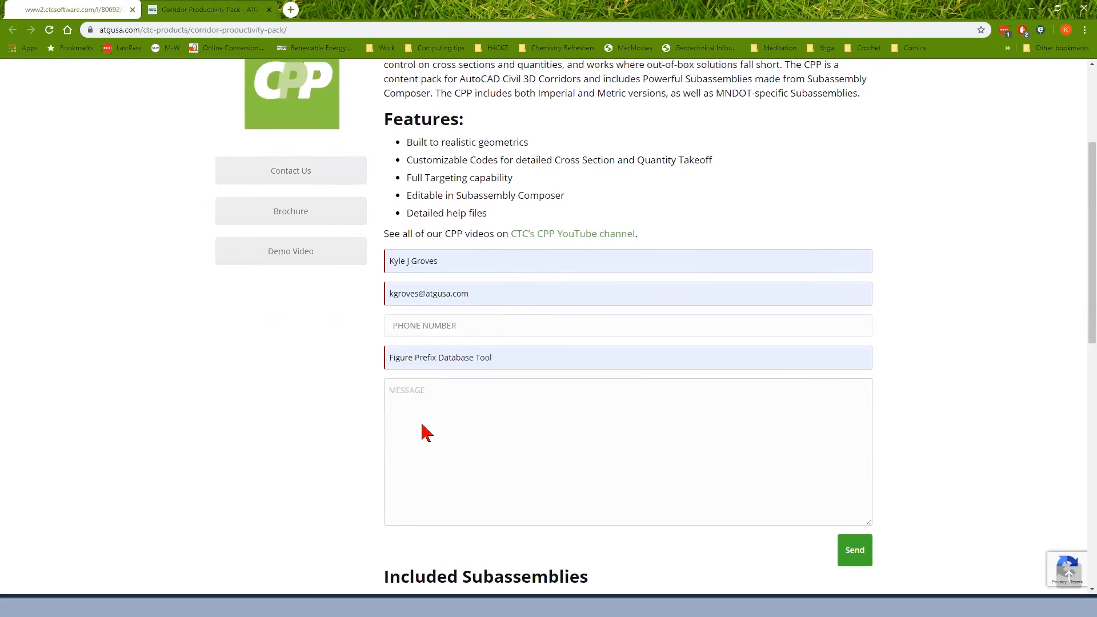
pyautogui.click(314, 355)
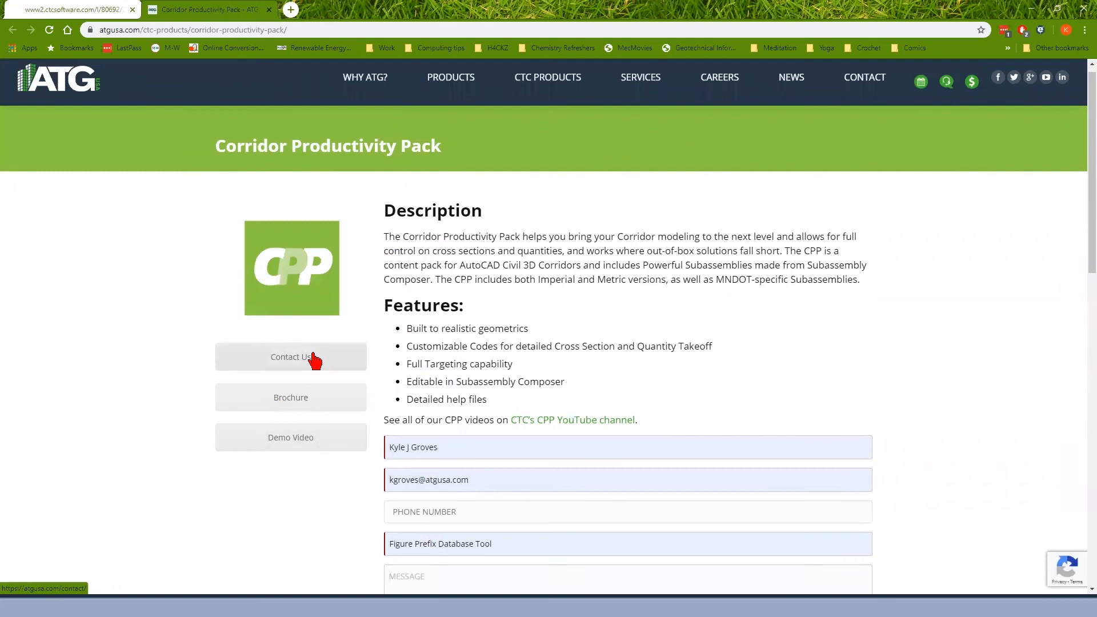
pyautogui.scroll(2, 267, 392)
pyautogui.scroll(2, 267, 392)
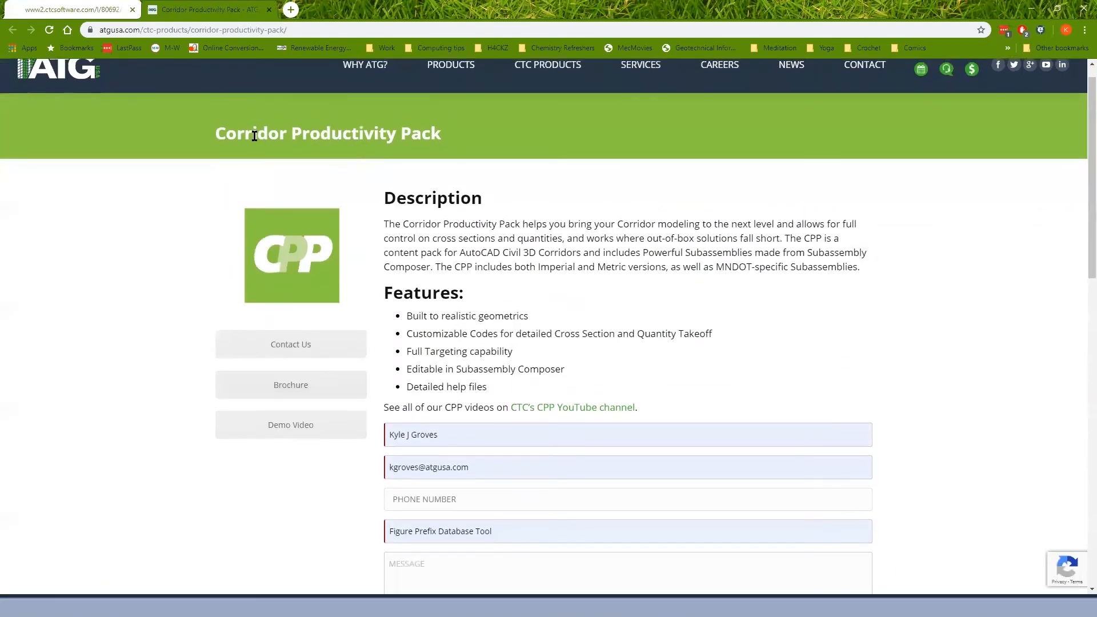
pyautogui.scroll(-4, 274, 483)
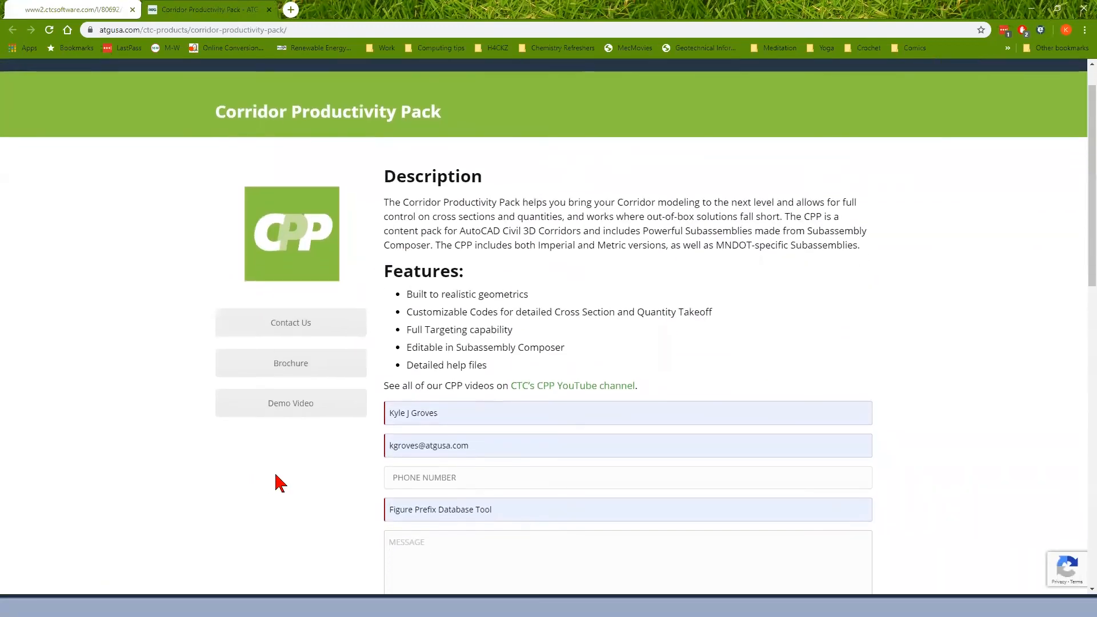
pyautogui.scroll(-3, 280, 483)
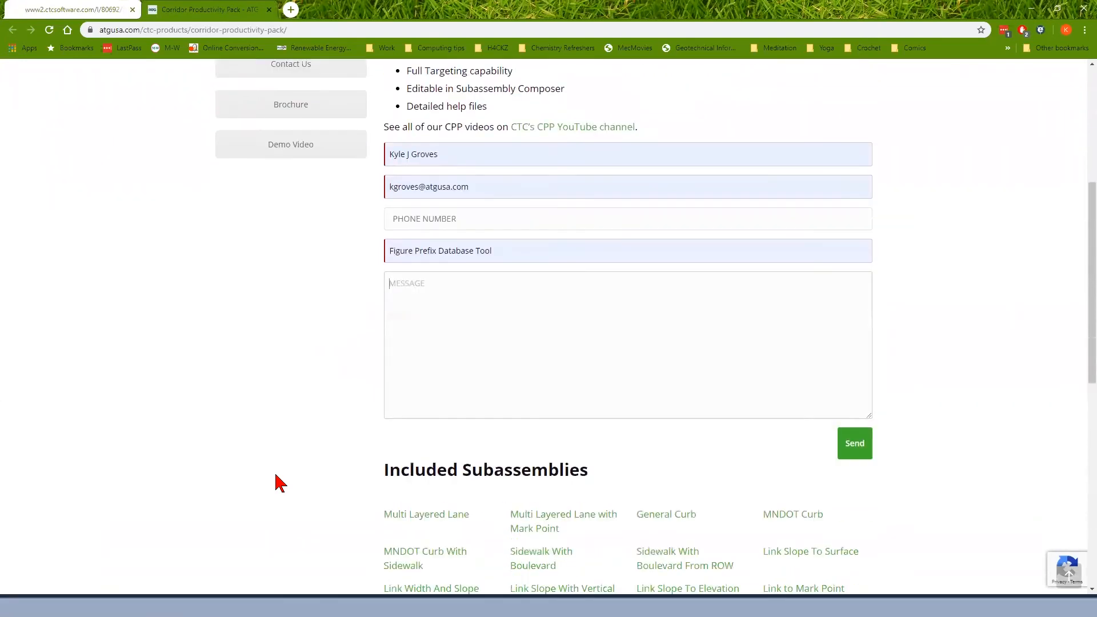
# Compare the Corridor Productivity Pack download page with the product page's features, contact form and Included Subassemblies section.
pyautogui.scroll(4, 291, 483)
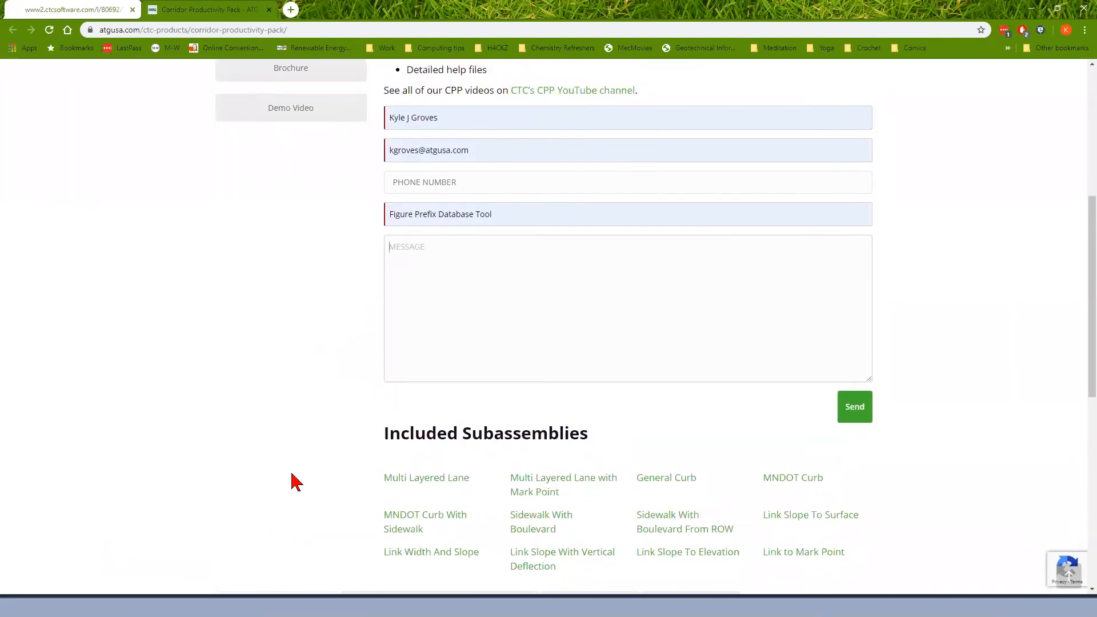
pyautogui.scroll(2, 308, 492)
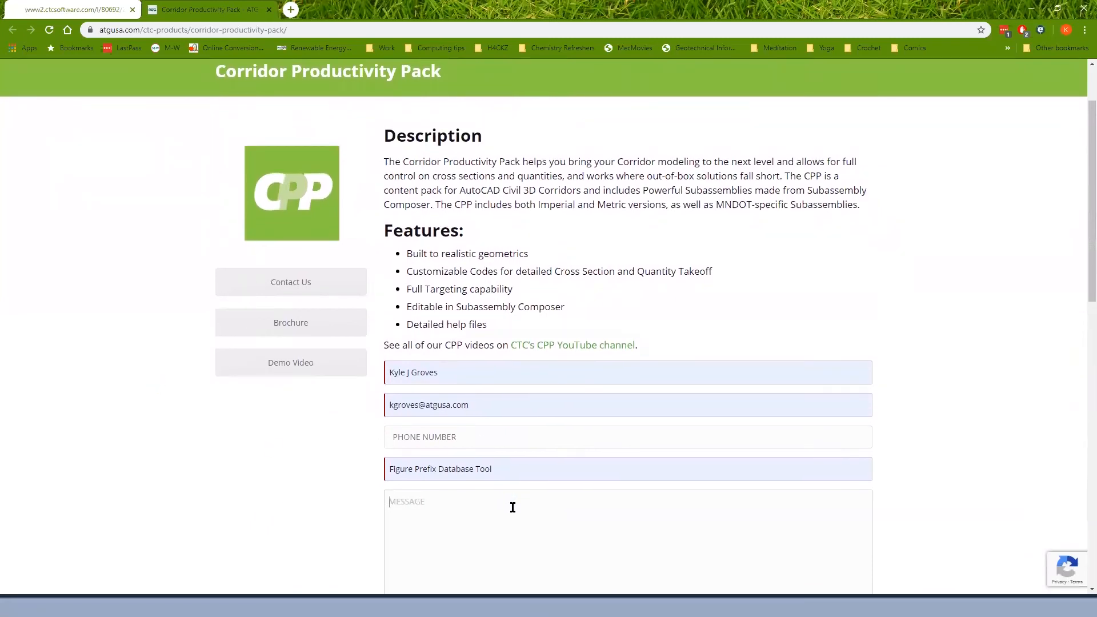
pyautogui.scroll(-3, 512, 509)
pyautogui.click(113, 5)
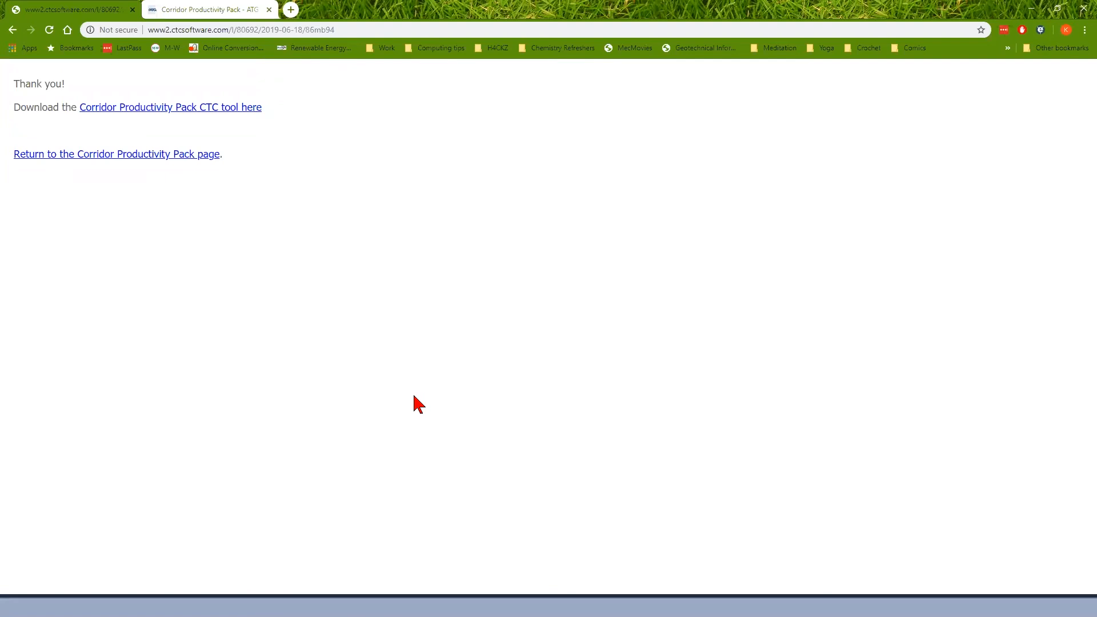
pyautogui.click(185, 10)
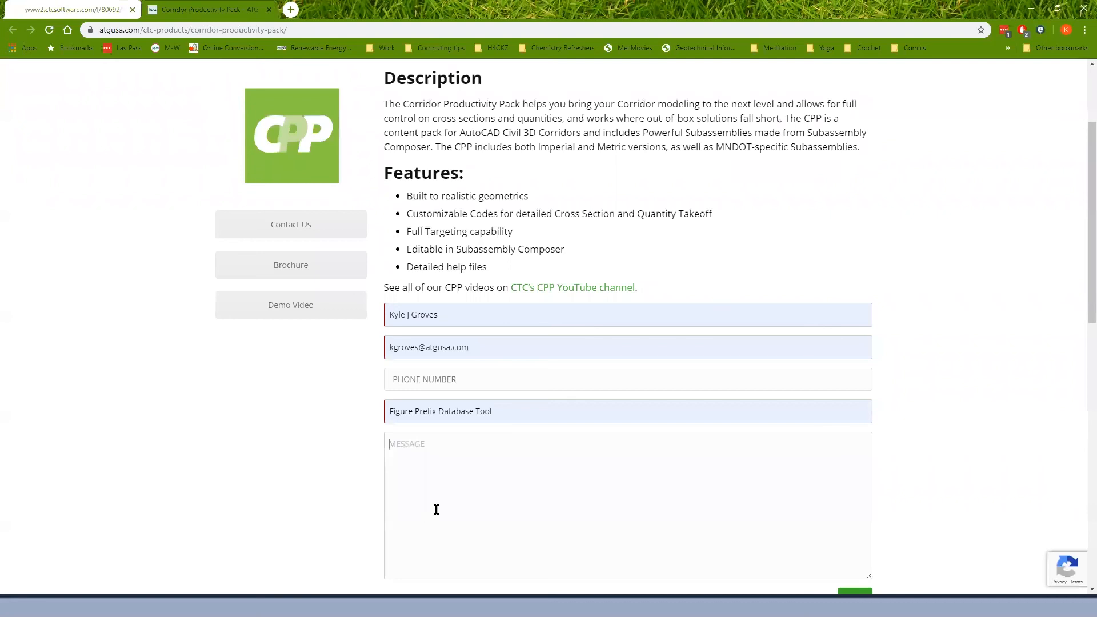
pyautogui.scroll(-7, 413, 456)
pyautogui.scroll(4, 411, 460)
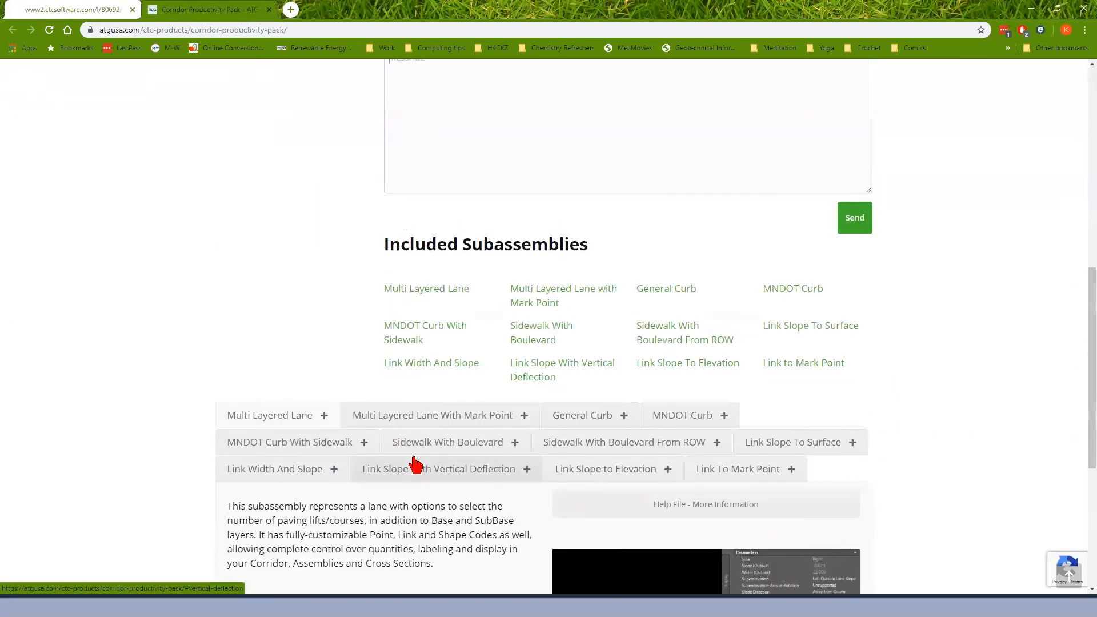
pyautogui.scroll(5, 415, 466)
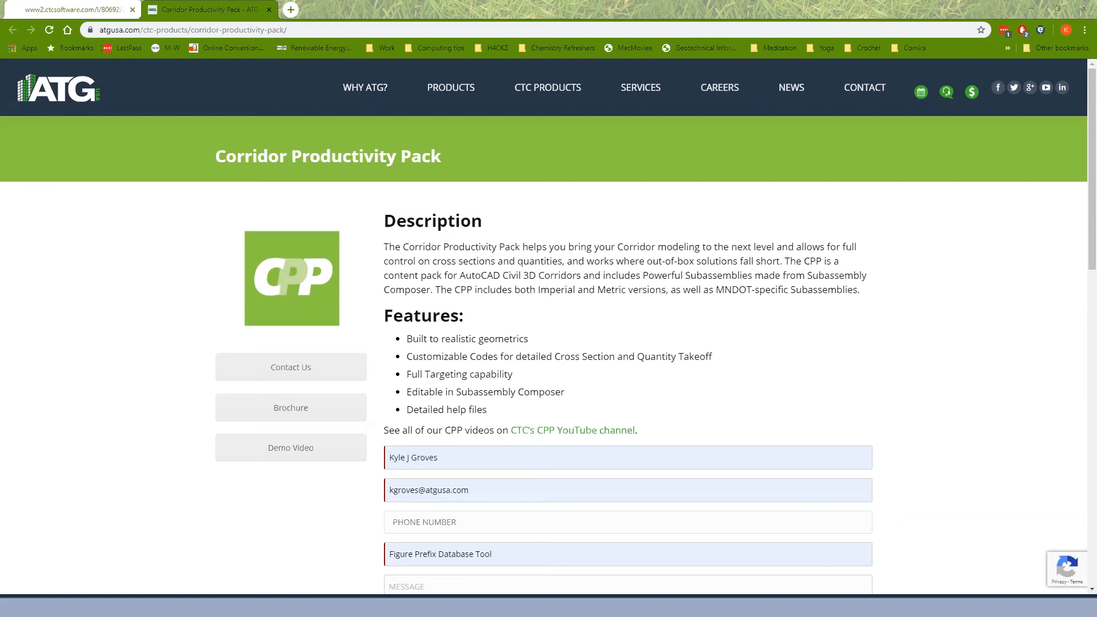
# Open vimeo.com/atgusa in a new browser tab and show the channel's full web address.
pyautogui.click(291, 10)
pyautogui.write('vimeo.com/atgusa')
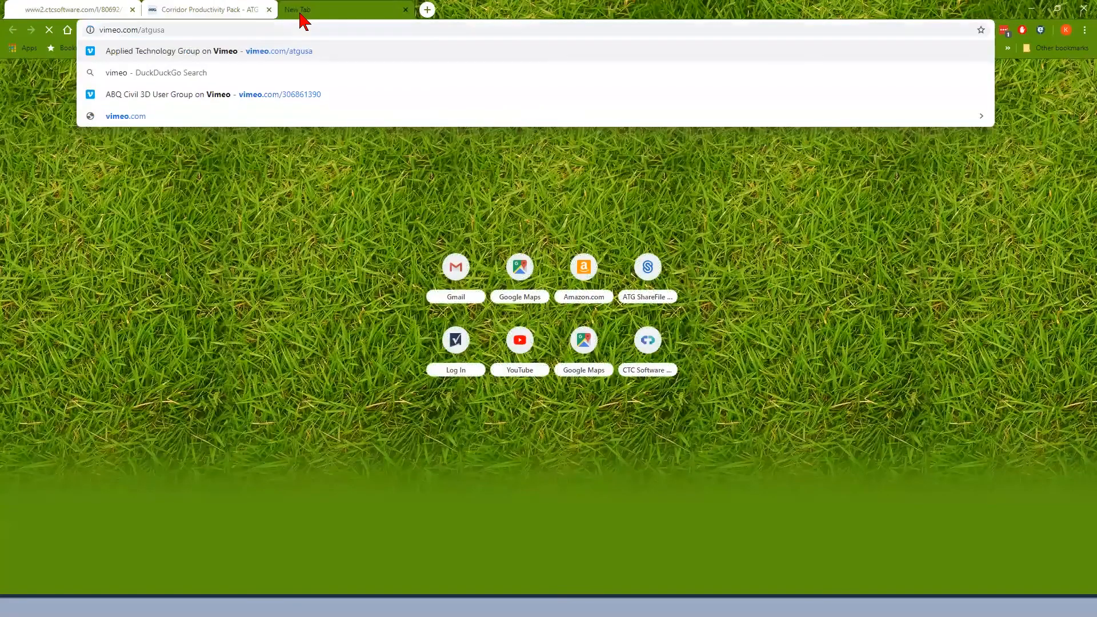
pyautogui.press('Return')
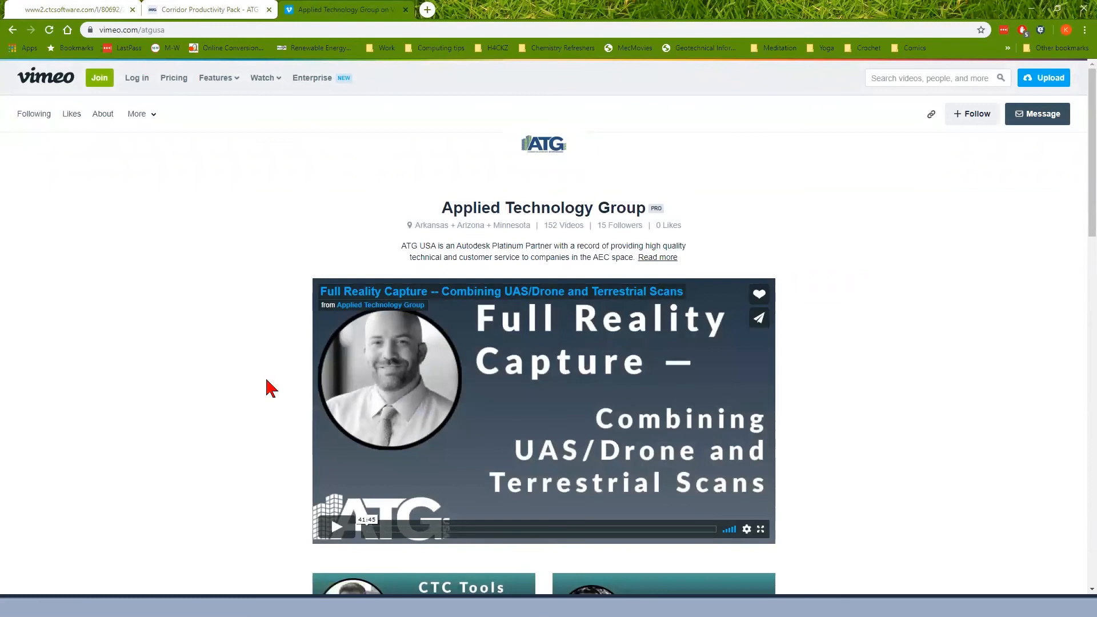
pyautogui.click(195, 28)
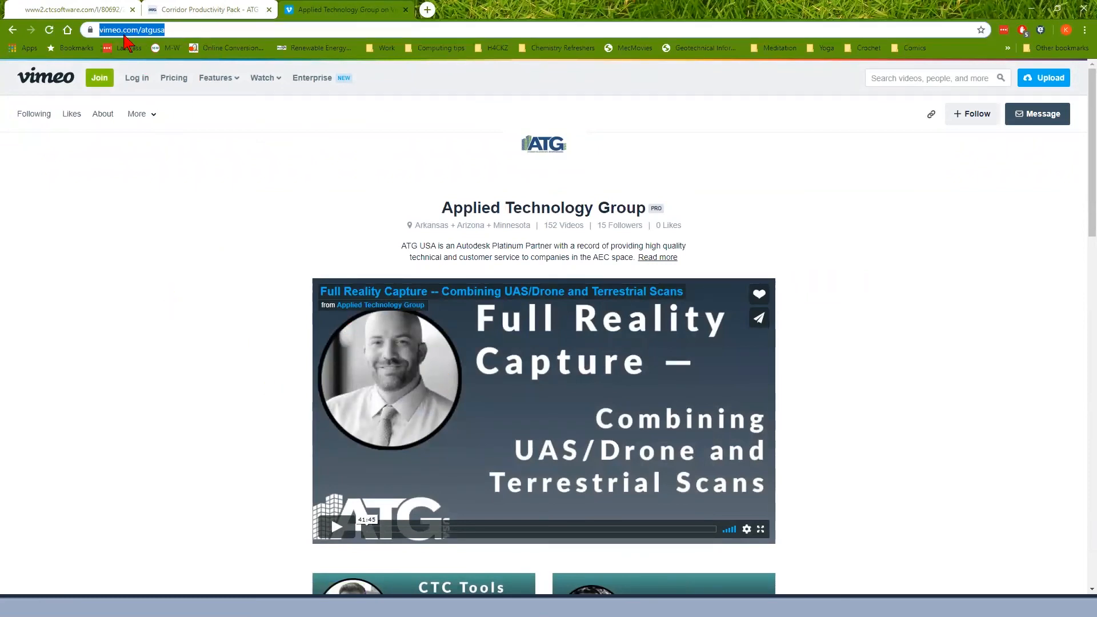
pyautogui.click(181, 30)
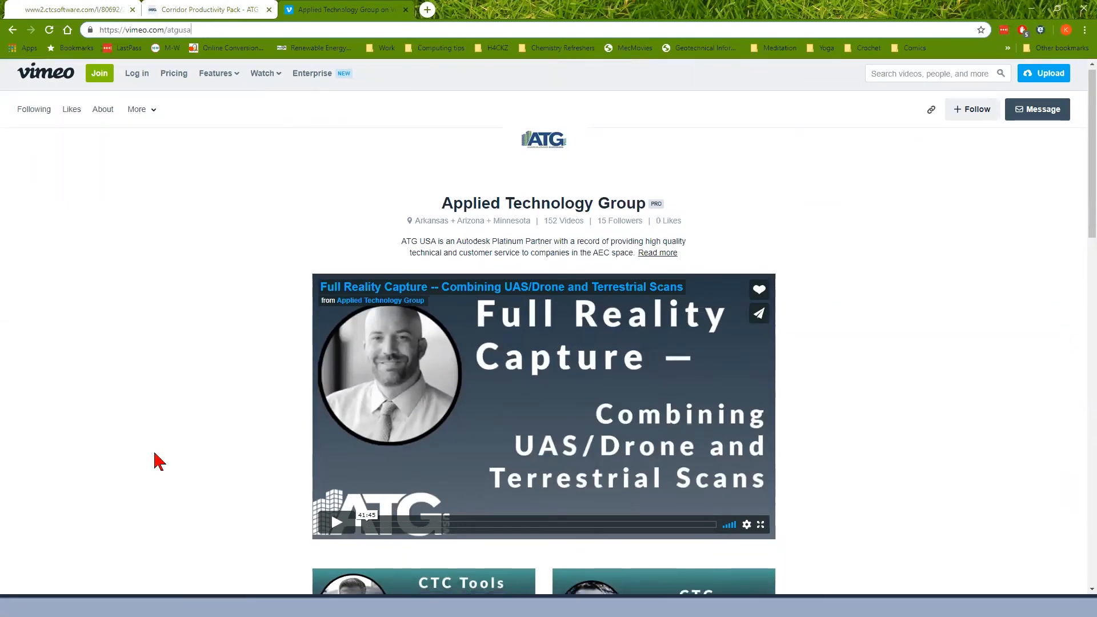
# Browse the Applied Technology Group channel's video list, including the CTC suite, Civil 3D and BIM360 and Infraworks recordings.
pyautogui.scroll(-5, 262, 430)
pyautogui.scroll(-5, 514, 434)
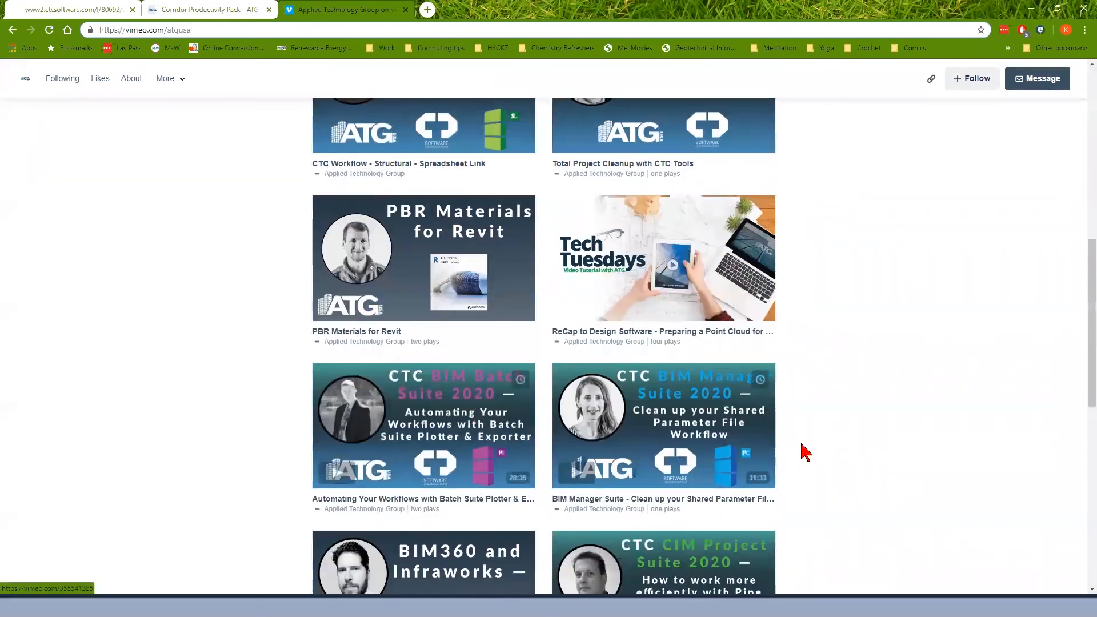
pyautogui.scroll(-5, 833, 558)
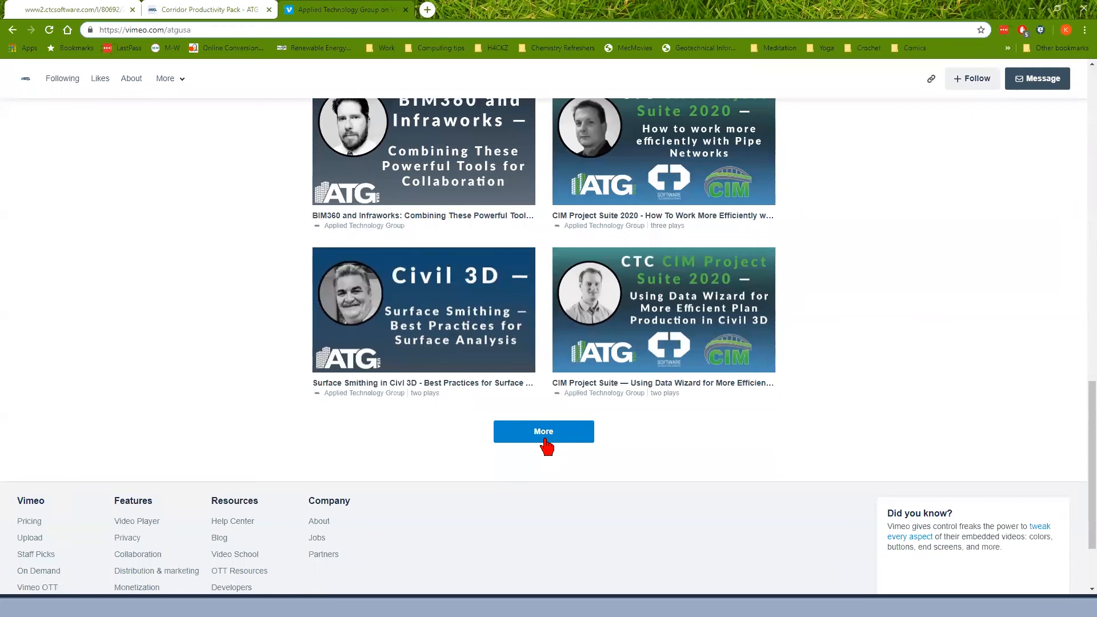
pyautogui.scroll(4, 699, 426)
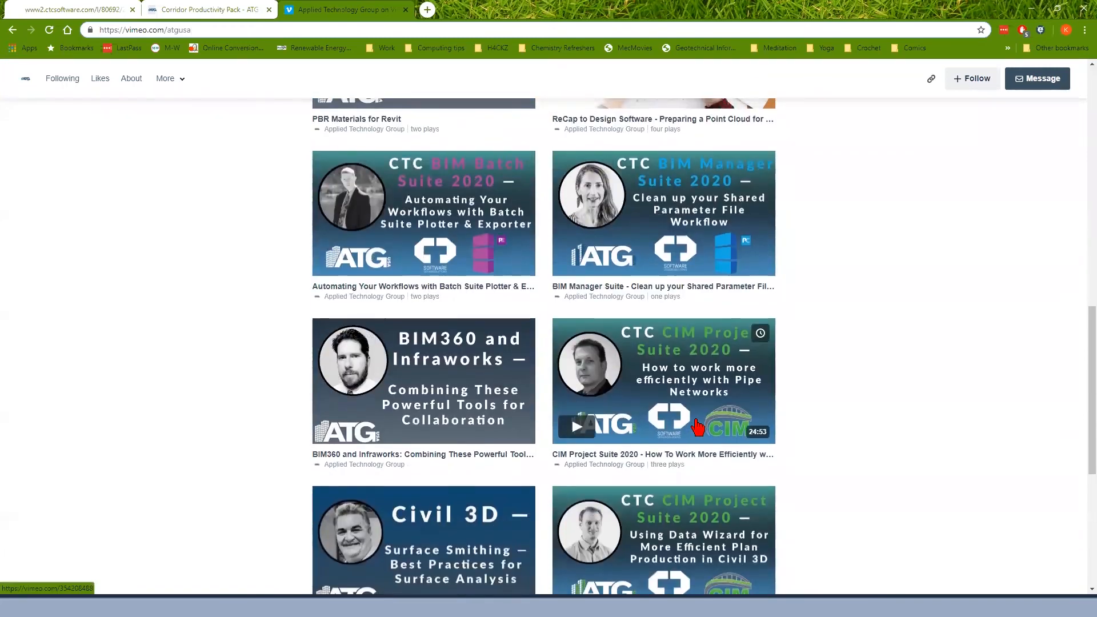
pyautogui.scroll(2, 642, 382)
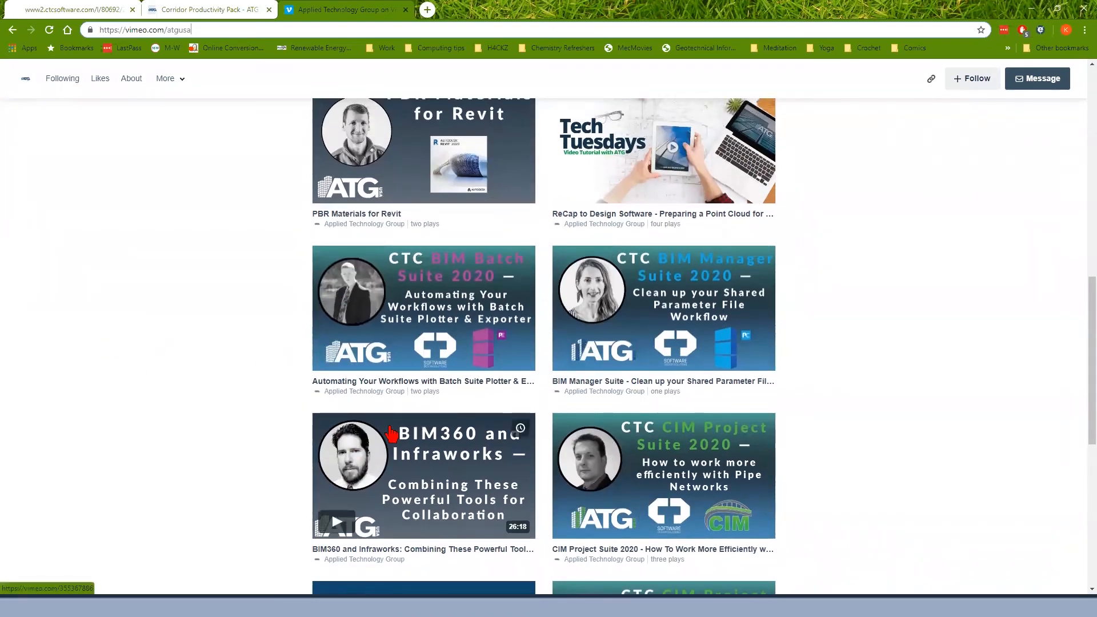
pyautogui.scroll(-1, 451, 444)
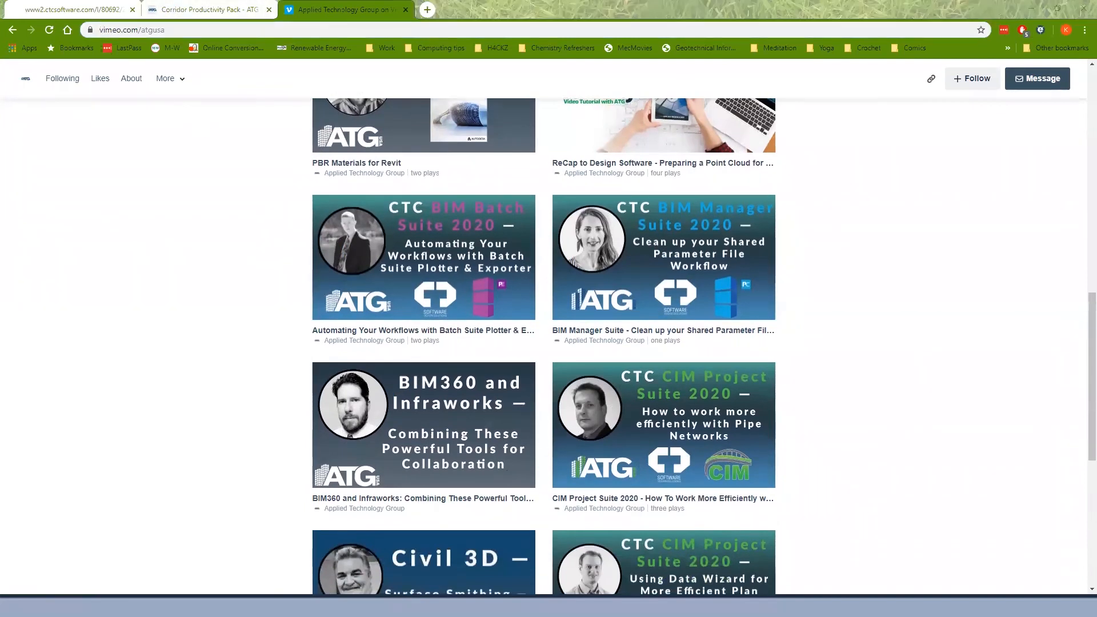
# Switch to Civil 3D and examine the CIM Project Suite and CIM Manager Suite toolsets.
pyautogui.hotkey('alt', 'Tab')
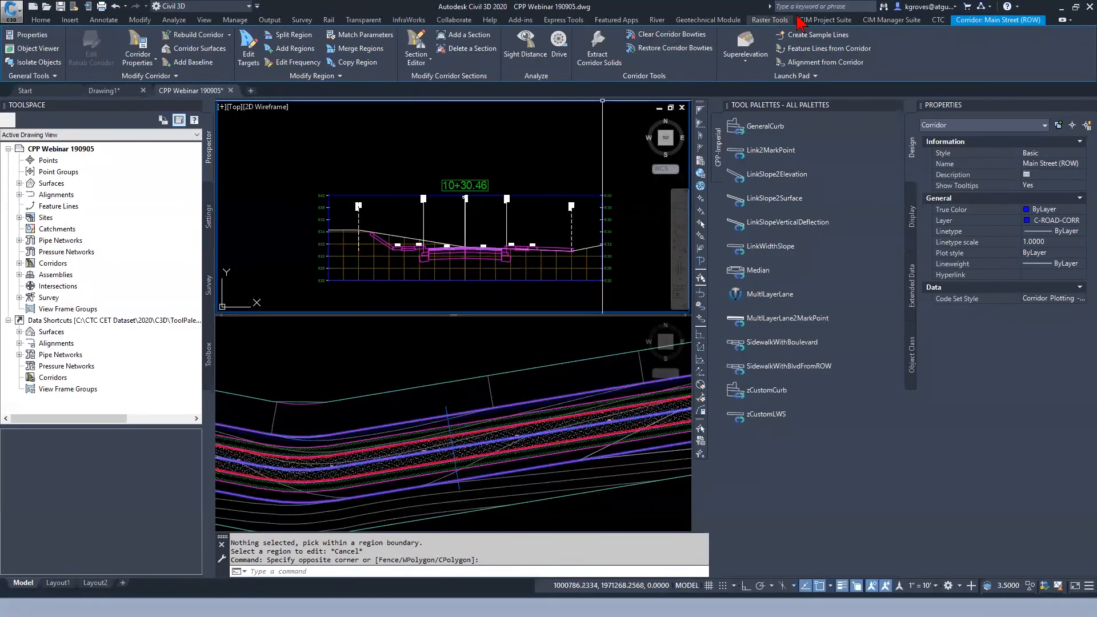
pyautogui.click(892, 20)
pyautogui.click(845, 20)
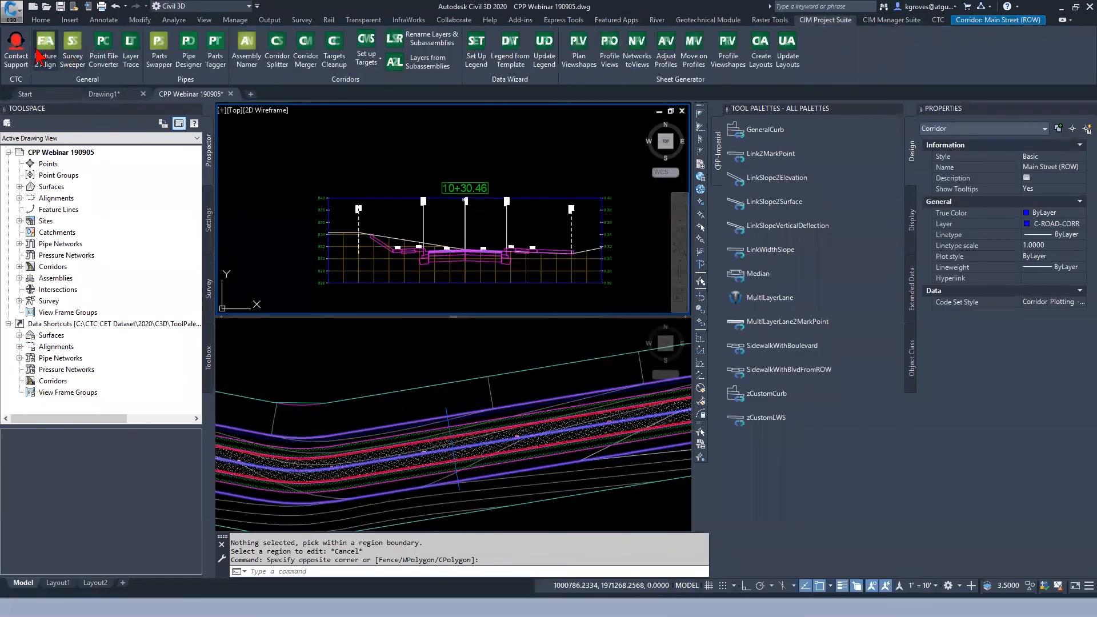
pyautogui.click(892, 20)
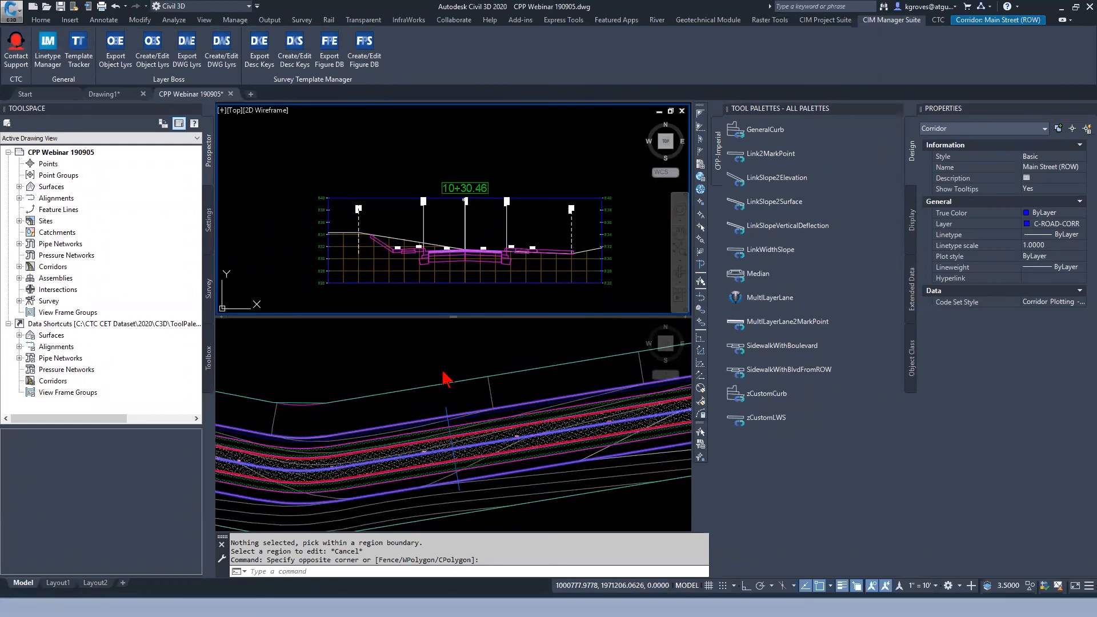
pyautogui.click(826, 20)
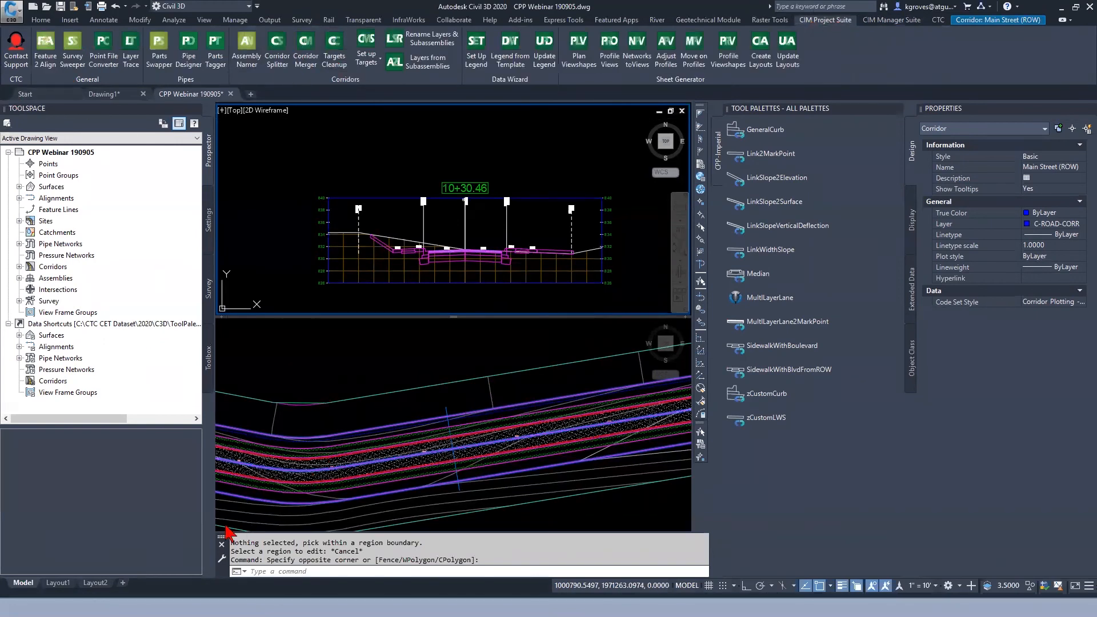
# Switch to the browser, go back from the download form to CTC's product site and reopen the Corridor Productivity Pack page.
pyautogui.hotkey('alt', 'Tab')
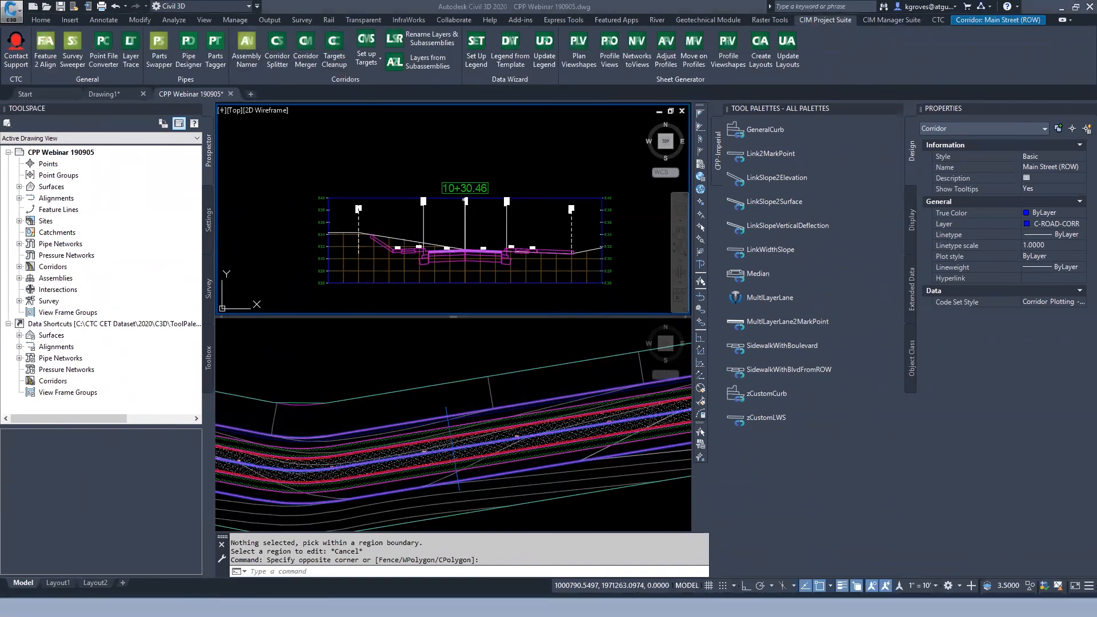
pyautogui.click(177, 10)
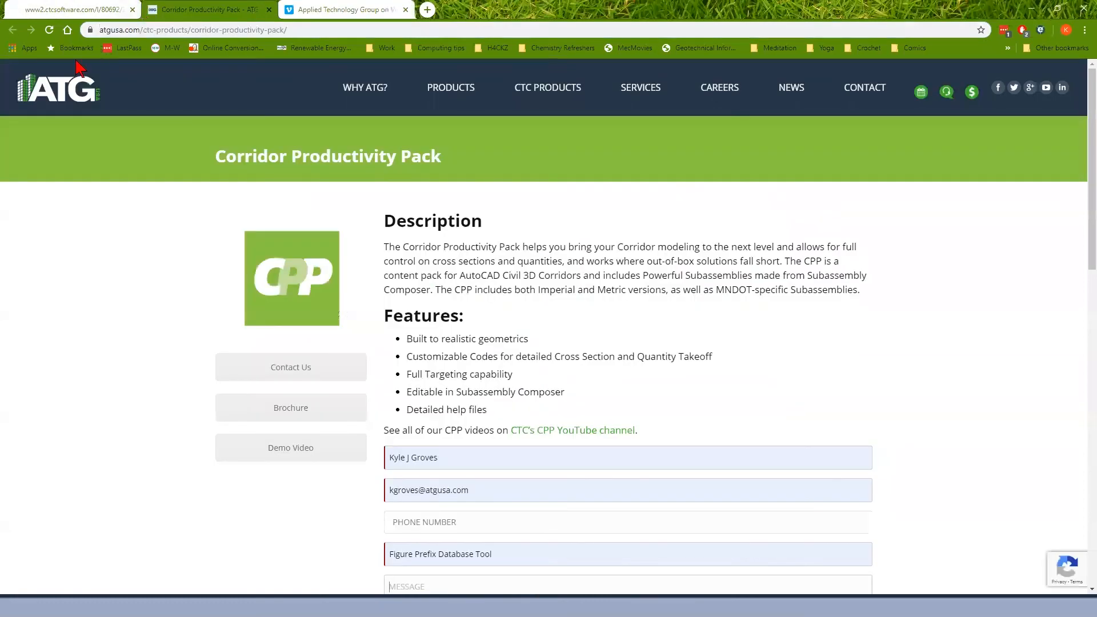
pyautogui.click(37, 9)
pyautogui.click(12, 30)
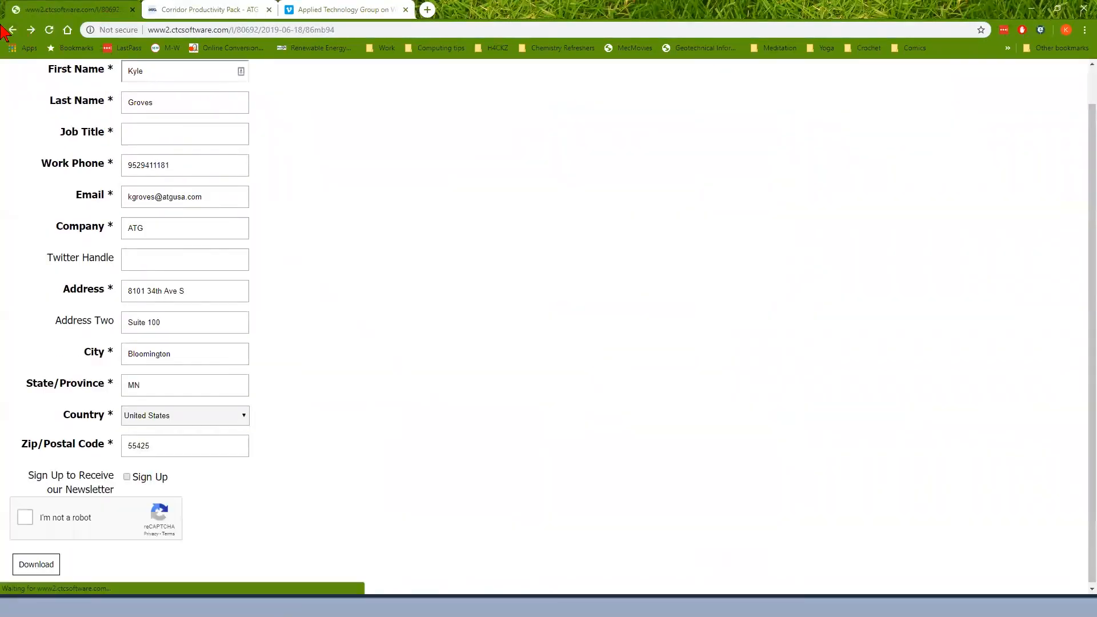
pyautogui.click(13, 30)
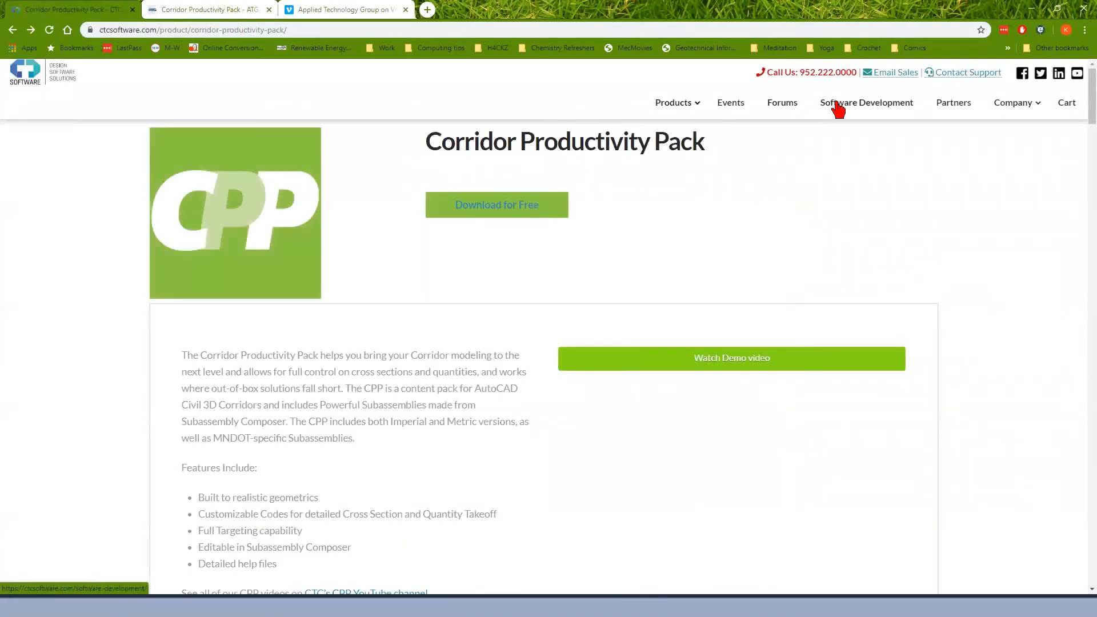
pyautogui.click(683, 107)
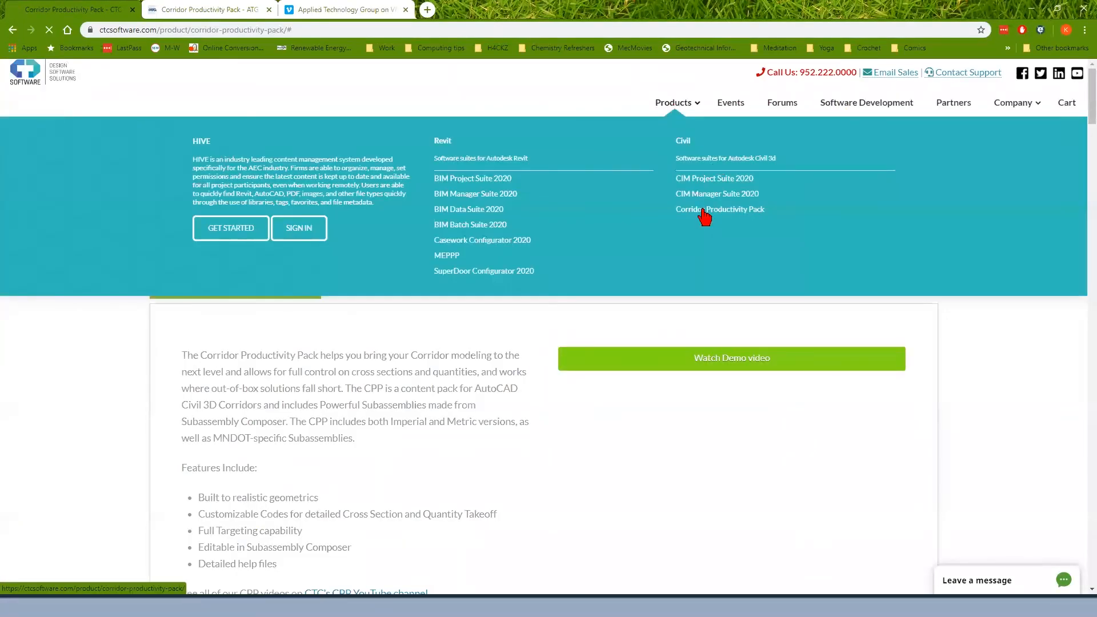
pyautogui.click(705, 211)
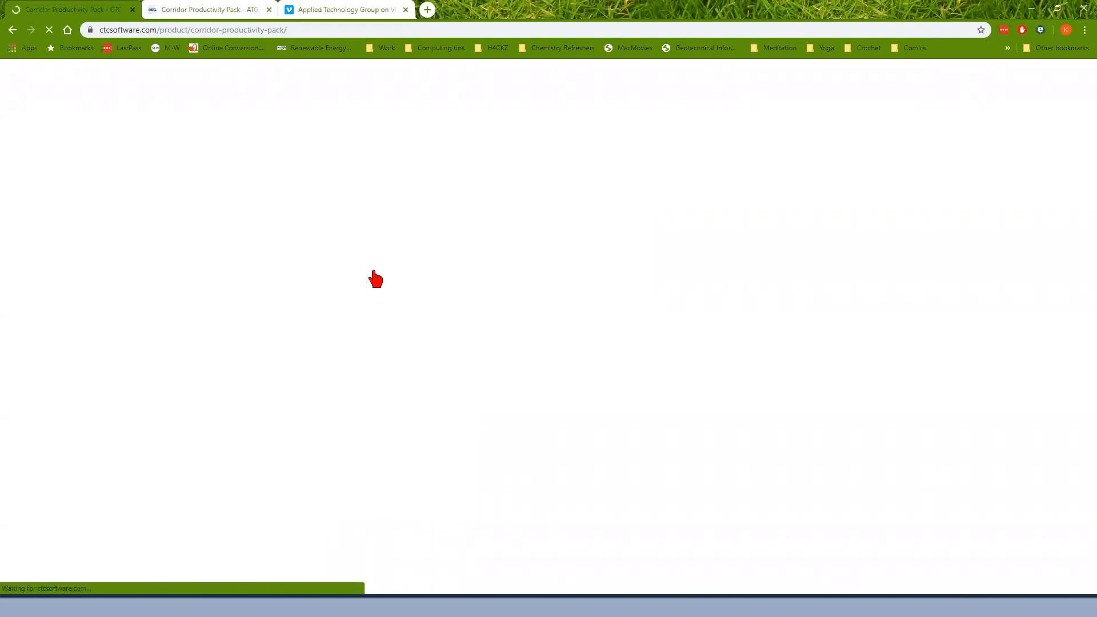
# Open the CIM Project Suite 2020 product page and review its description and Suite Tools list.
pyautogui.moveTo(680, 104)
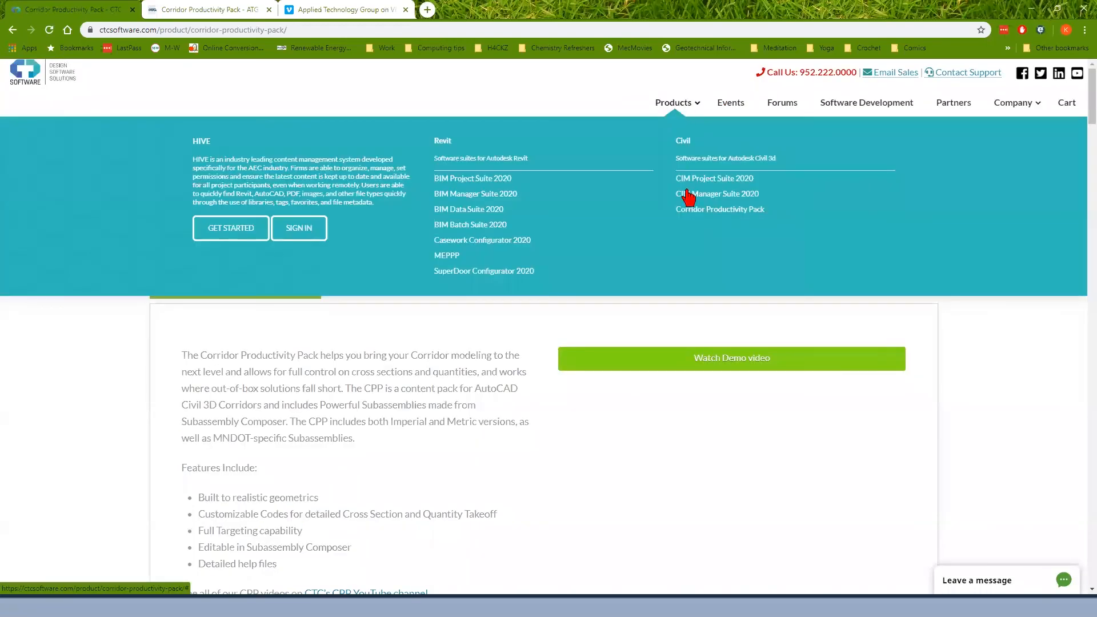
pyautogui.click(696, 179)
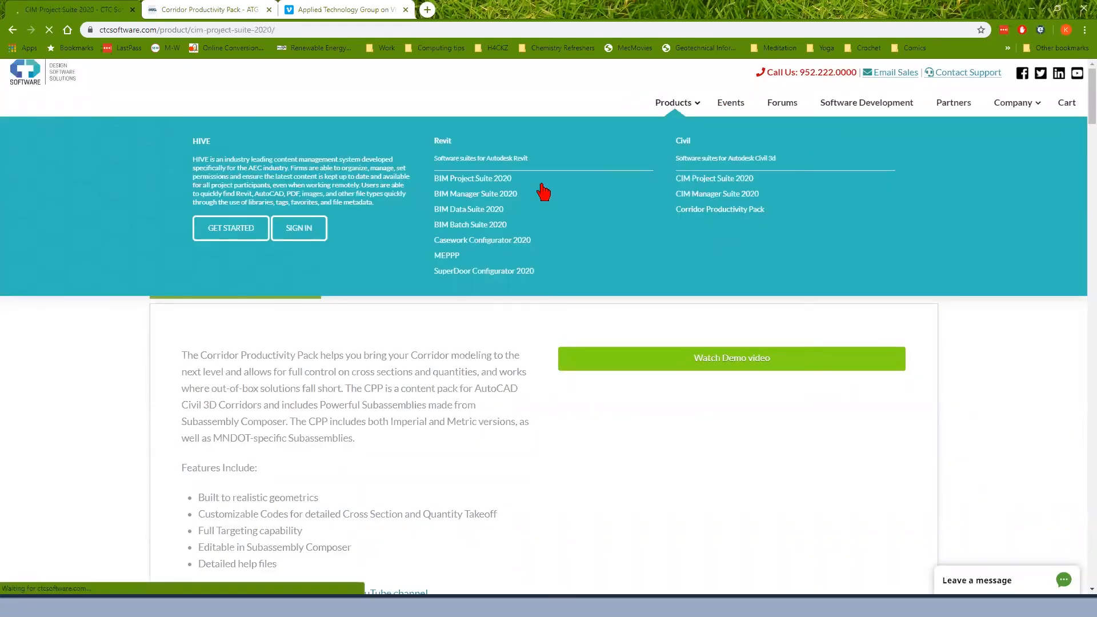
pyautogui.scroll(-1, 284, 321)
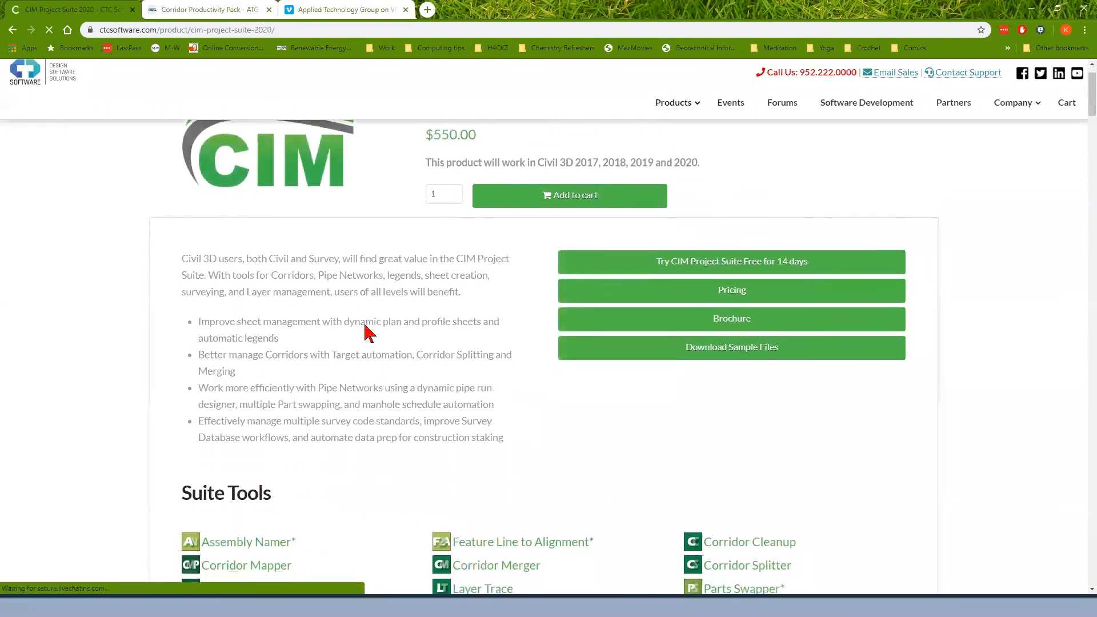
pyautogui.scroll(-4, 497, 351)
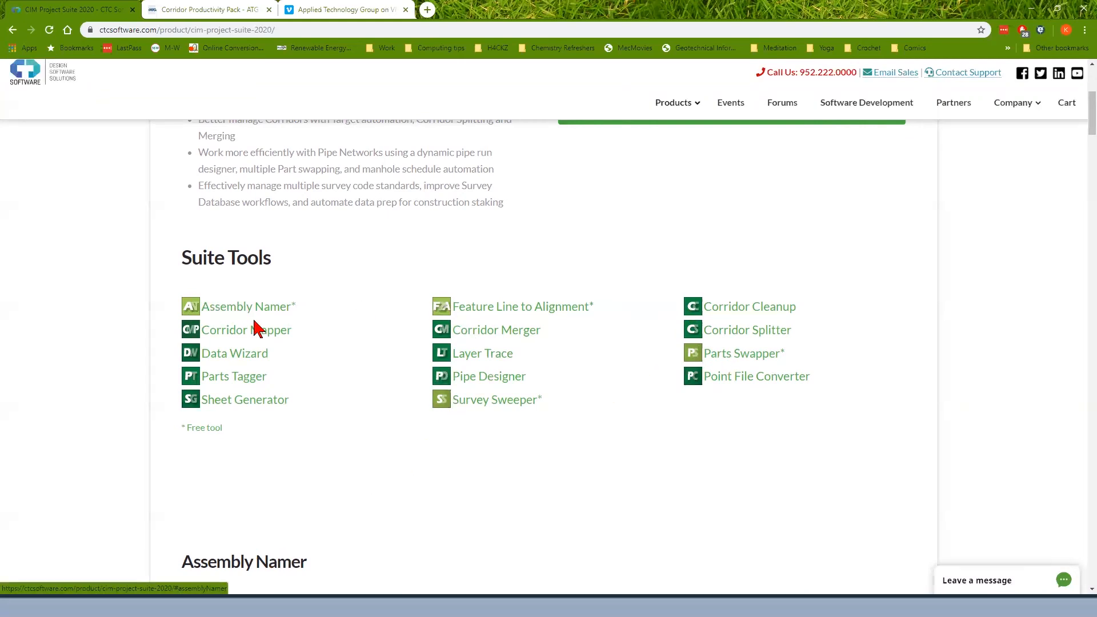
pyautogui.scroll(3, 275, 320)
pyautogui.scroll(2, 469, 310)
pyautogui.scroll(-4, 481, 434)
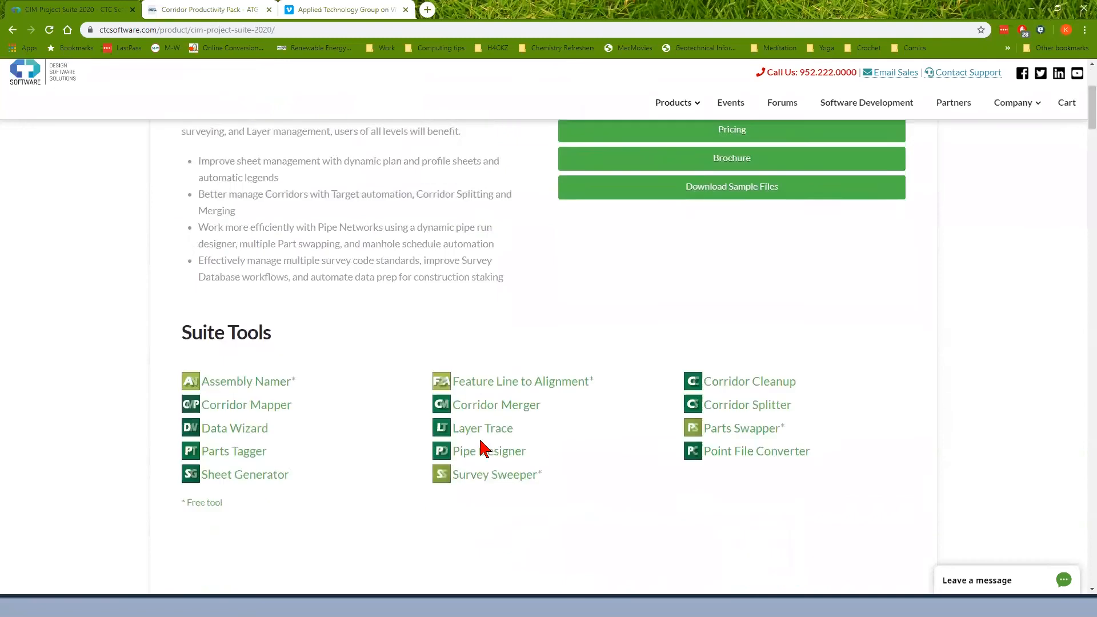
pyautogui.scroll(3, 686, 463)
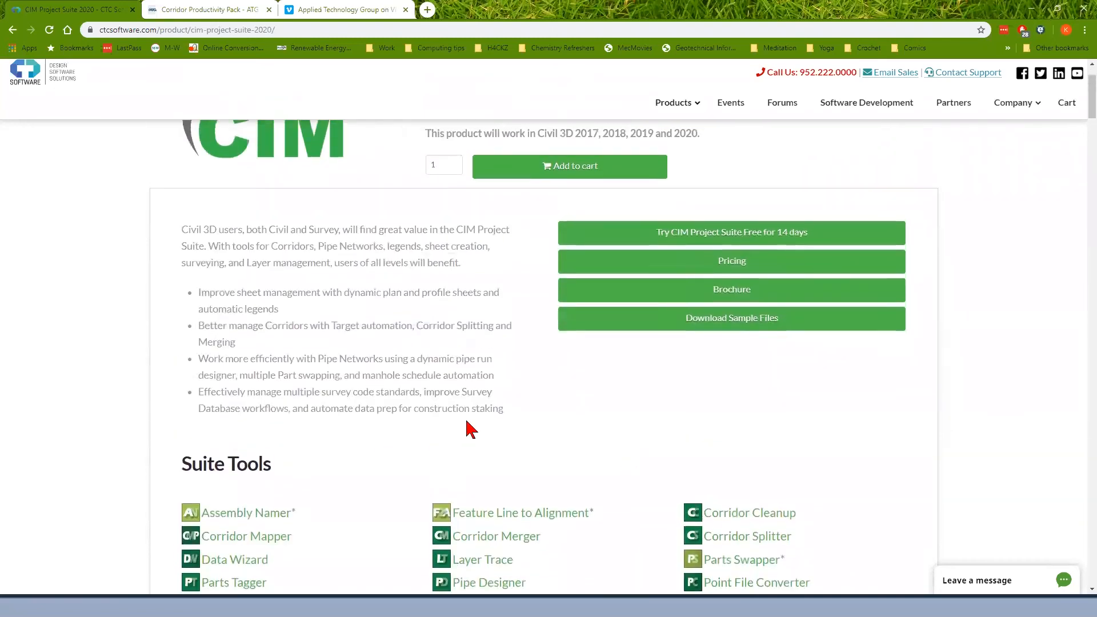
pyautogui.scroll(2, 515, 400)
# Revisit CTC's Corridor Productivity Pack page and its free download option, and open the CIM Manager Suite 2020 product page.
pyautogui.click(680, 104)
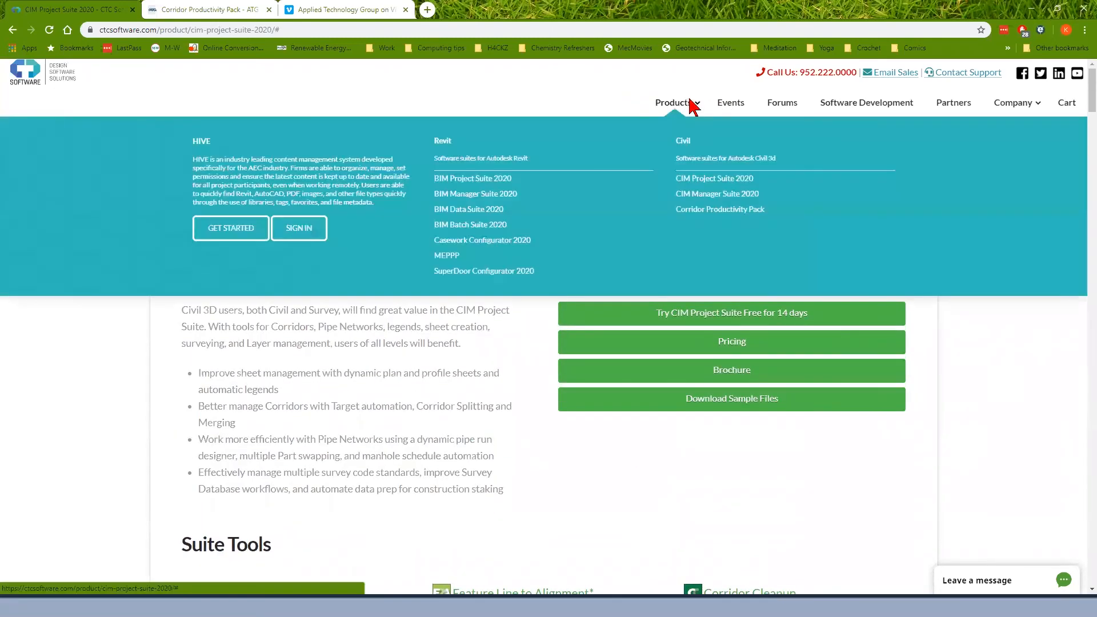
pyautogui.click(710, 213)
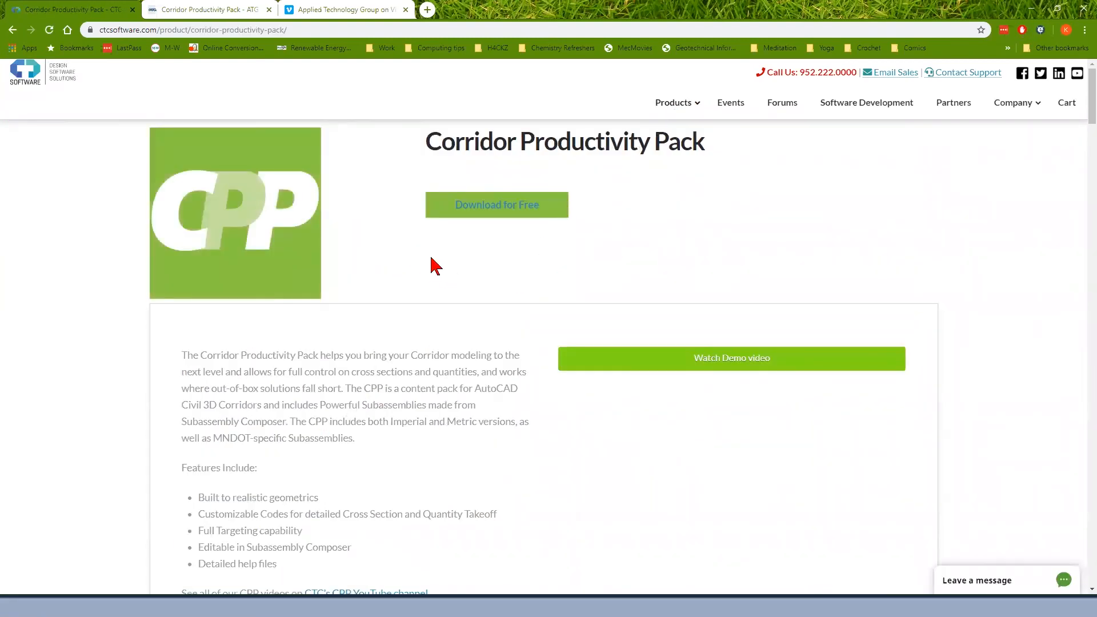
pyautogui.click(286, 227)
pyautogui.click(499, 210)
pyautogui.click(698, 103)
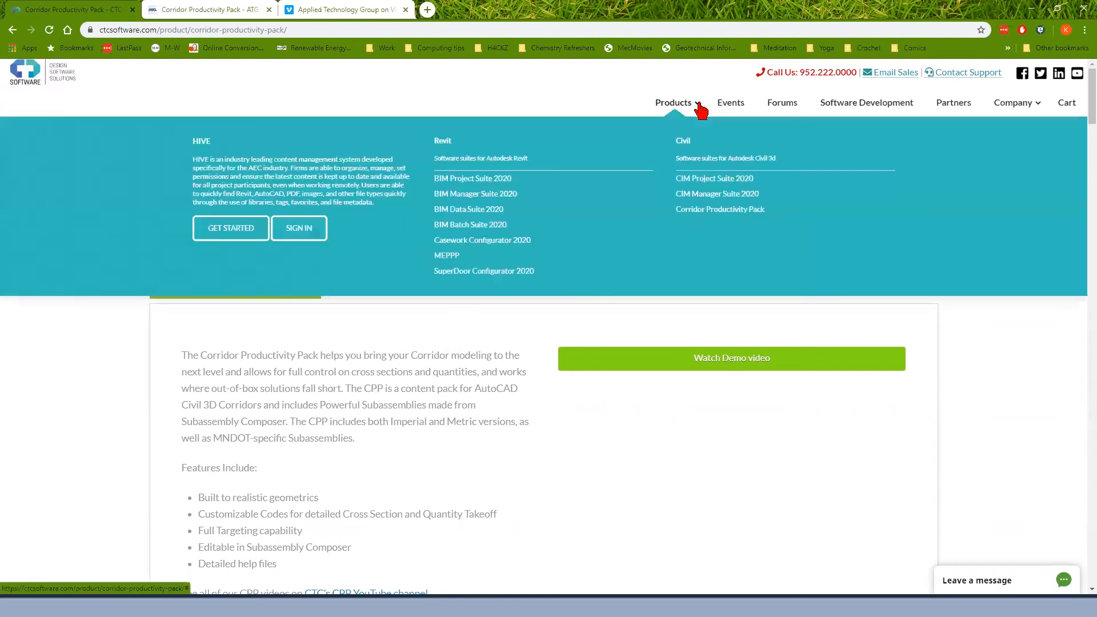
pyautogui.click(695, 195)
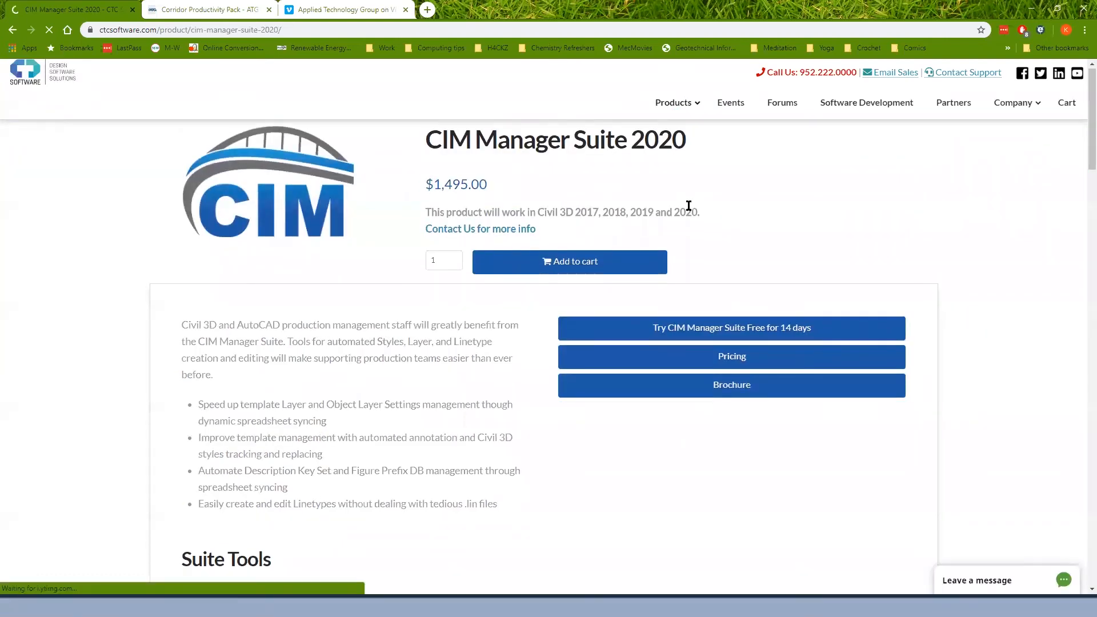
# Review the Suite Tools listed on the CIM Manager Suite 2020 page and switch to Civil 3D, clearing the corridor selection.
pyautogui.scroll(-5, 618, 343)
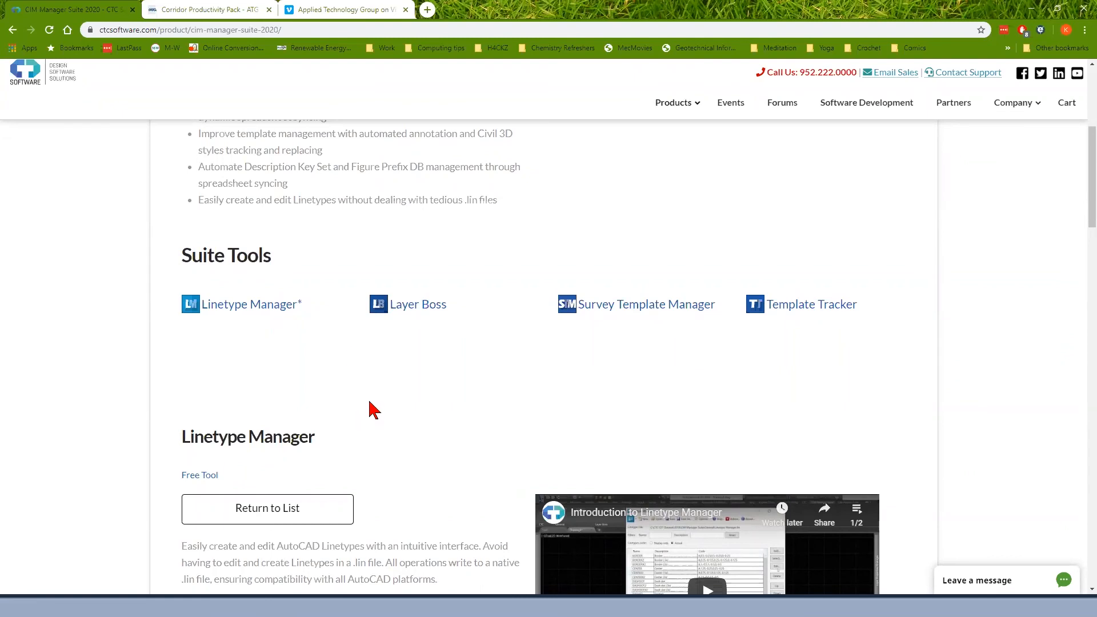
pyautogui.click(1032, 7)
pyautogui.click(882, 21)
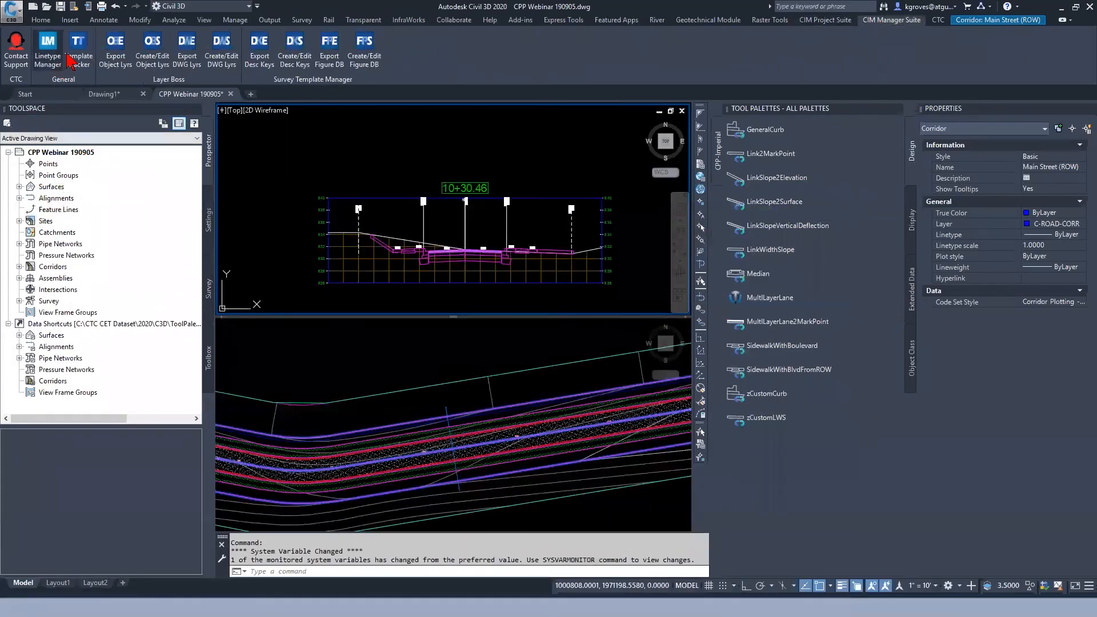
pyautogui.press('Escape')
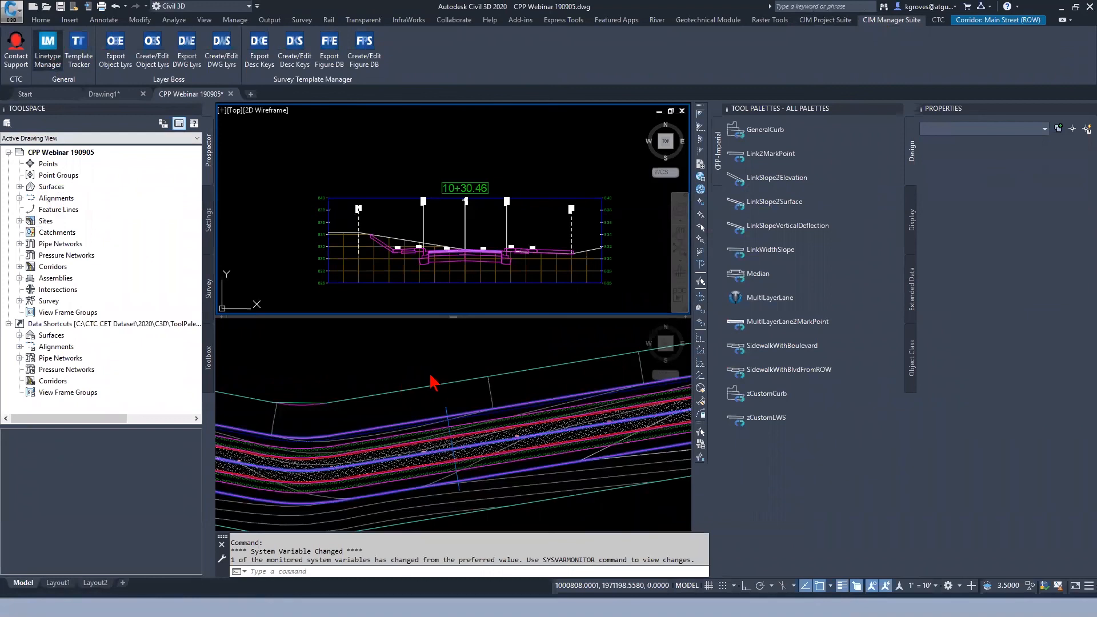
# Browse the linetypes in acad.lin with Linetype Manager and start adding a new linetype.
pyautogui.click(48, 49)
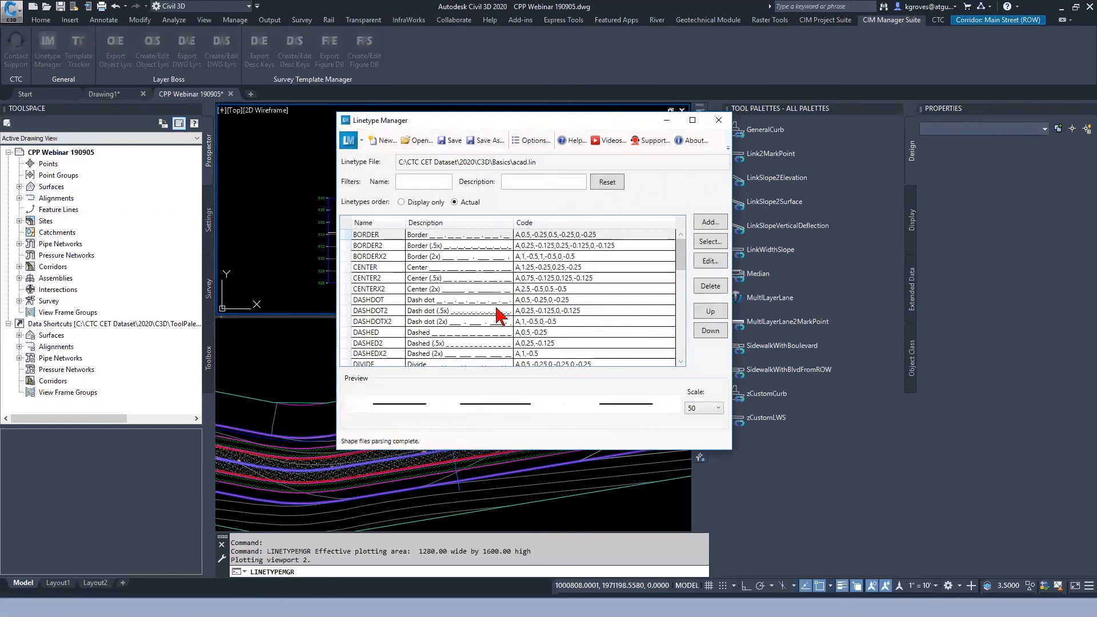
pyautogui.scroll(-12, 497, 309)
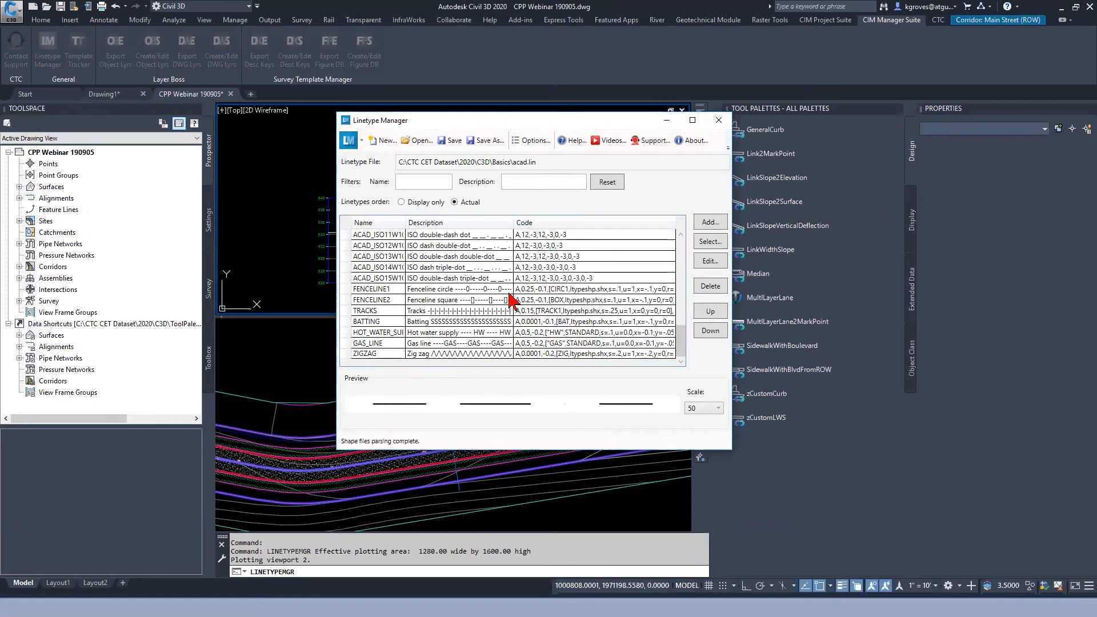
pyautogui.click(720, 225)
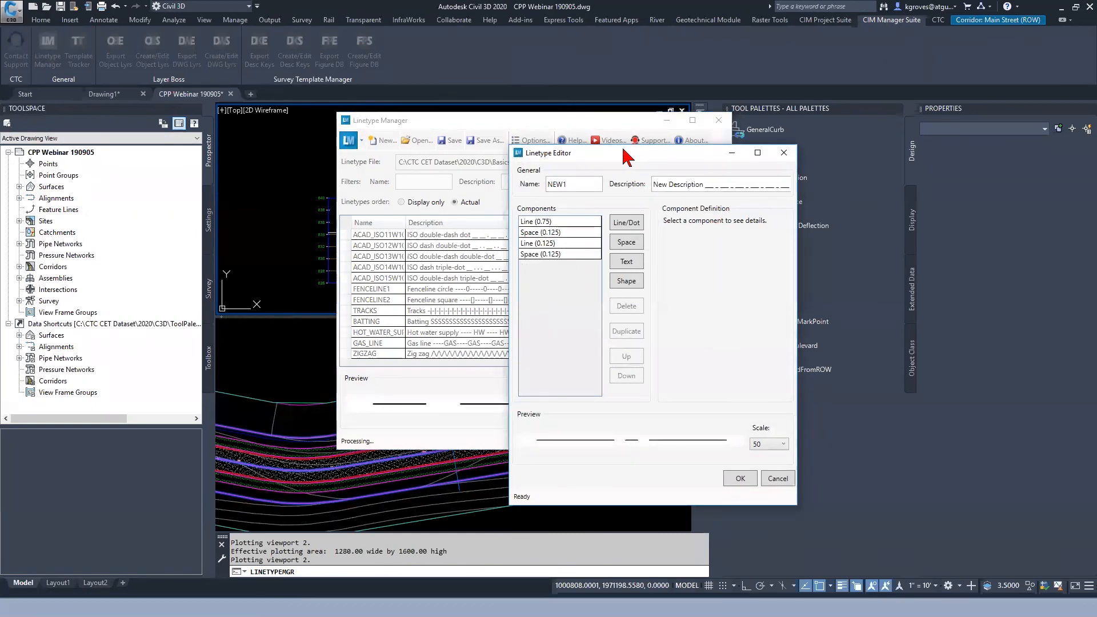
pyautogui.moveTo(624, 151); pyautogui.dragTo(464, 124)
# Add a text component to the new linetype with the character X and a Y offset of -.1.
pyautogui.click(407, 217)
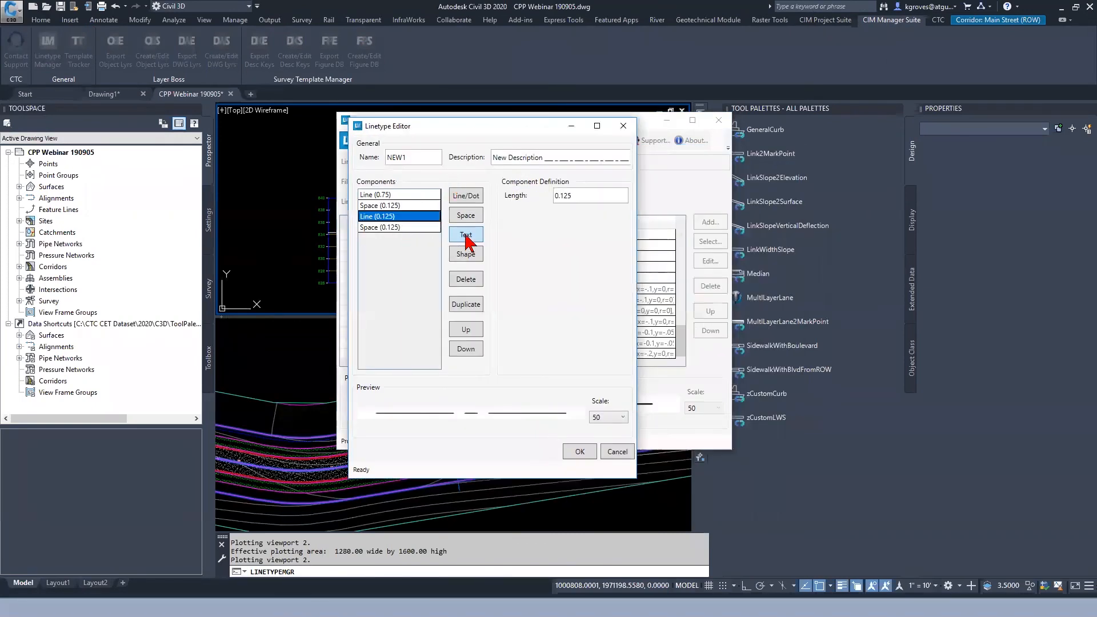
pyautogui.click(467, 238)
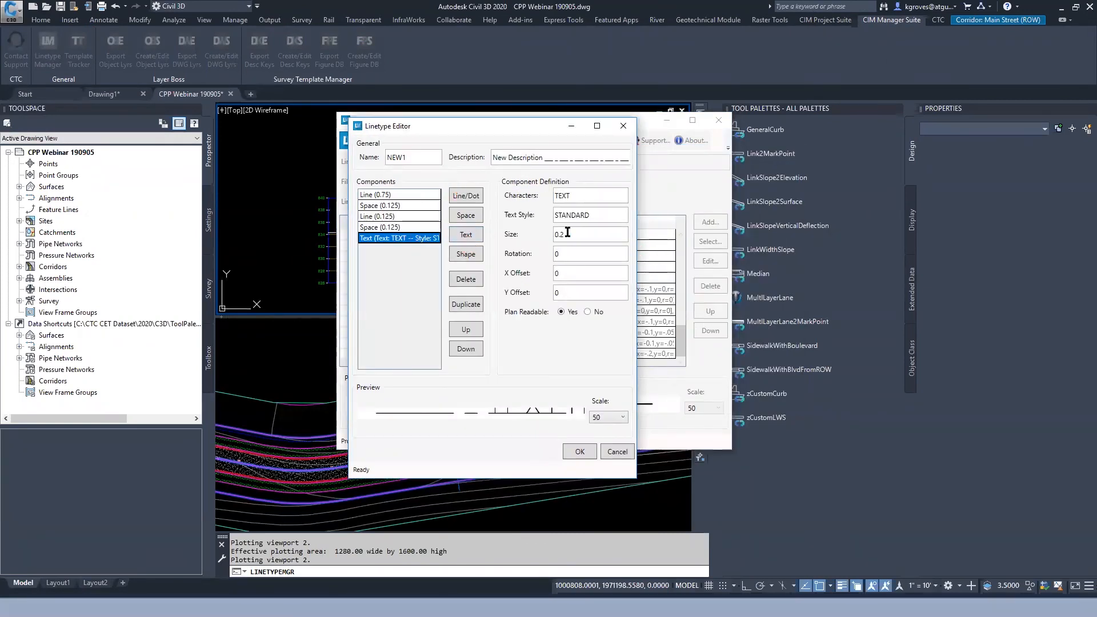
pyautogui.doubleClick(563, 196)
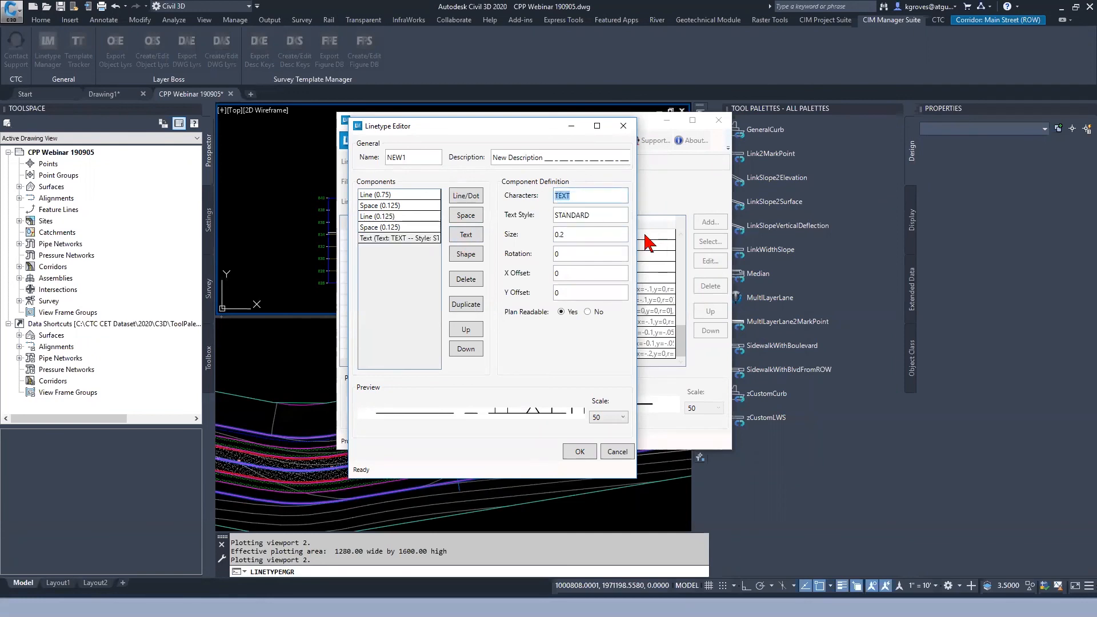
pyautogui.write('X')
pyautogui.click(590, 254)
pyautogui.doubleClick(595, 275)
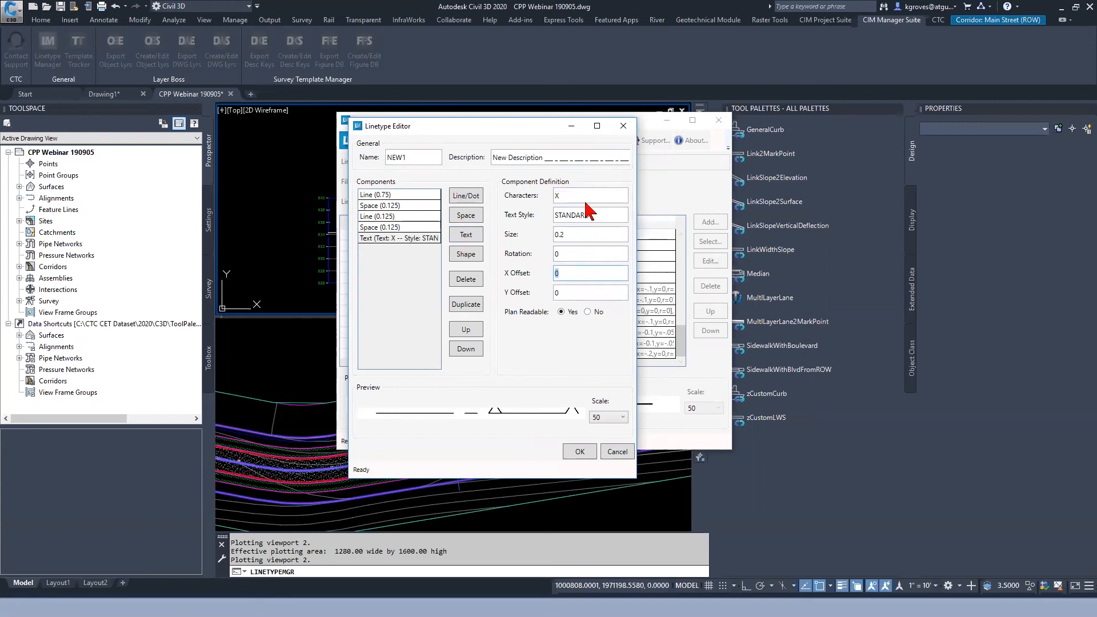
pyautogui.doubleClick(623, 298)
pyautogui.press('Tab')
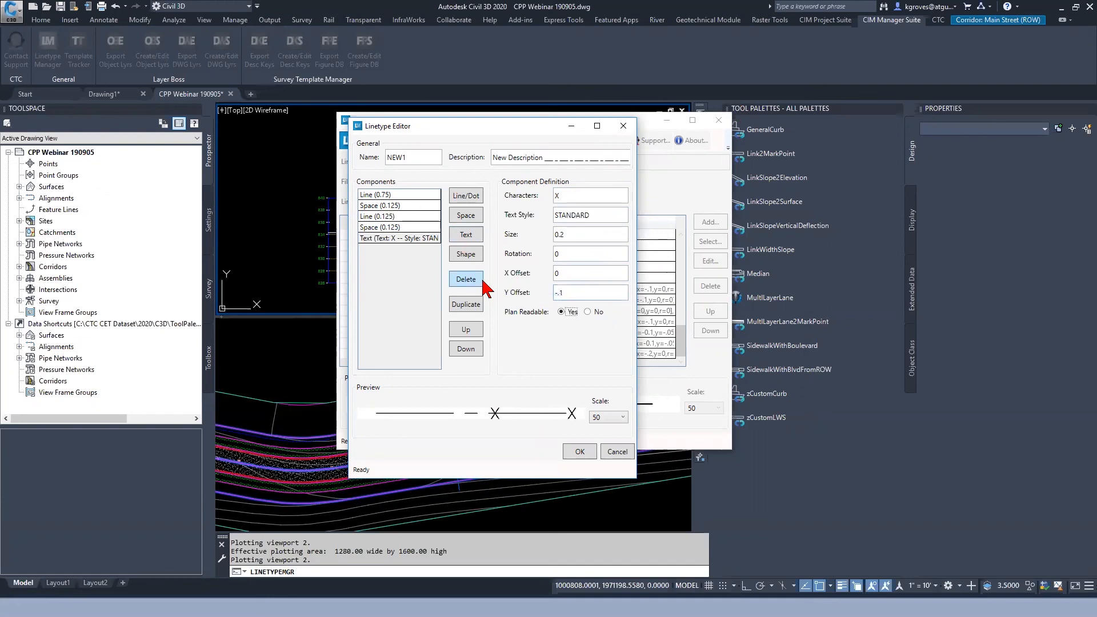
# Move the X text component up the components order to directly after the 0.75 line.
pyautogui.click(405, 240)
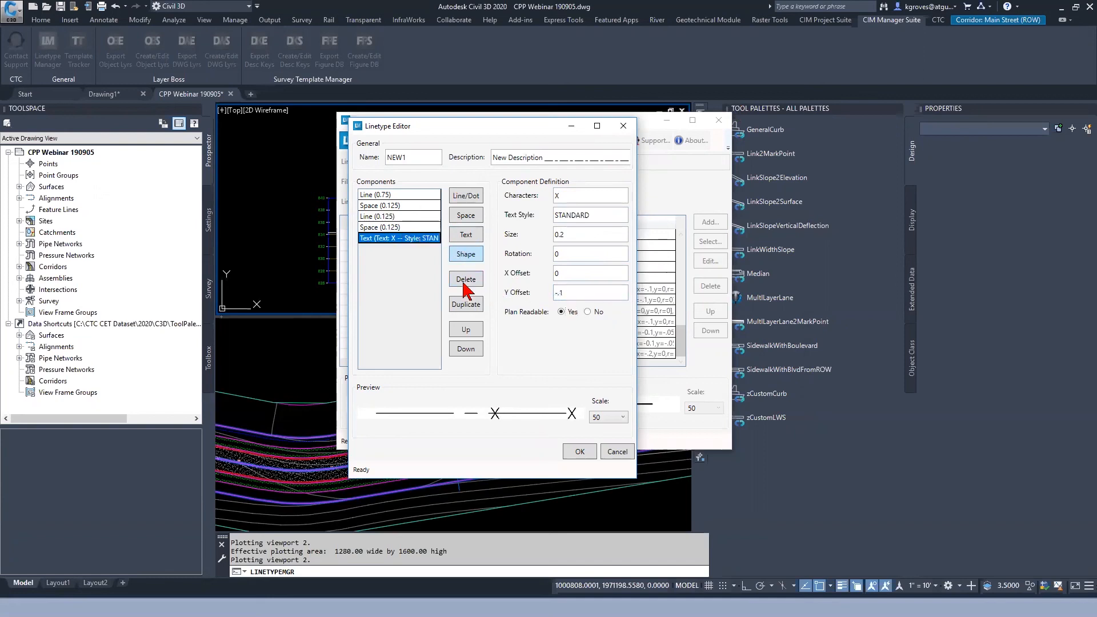
pyautogui.click(464, 332)
pyautogui.click(465, 331)
pyautogui.click(465, 331)
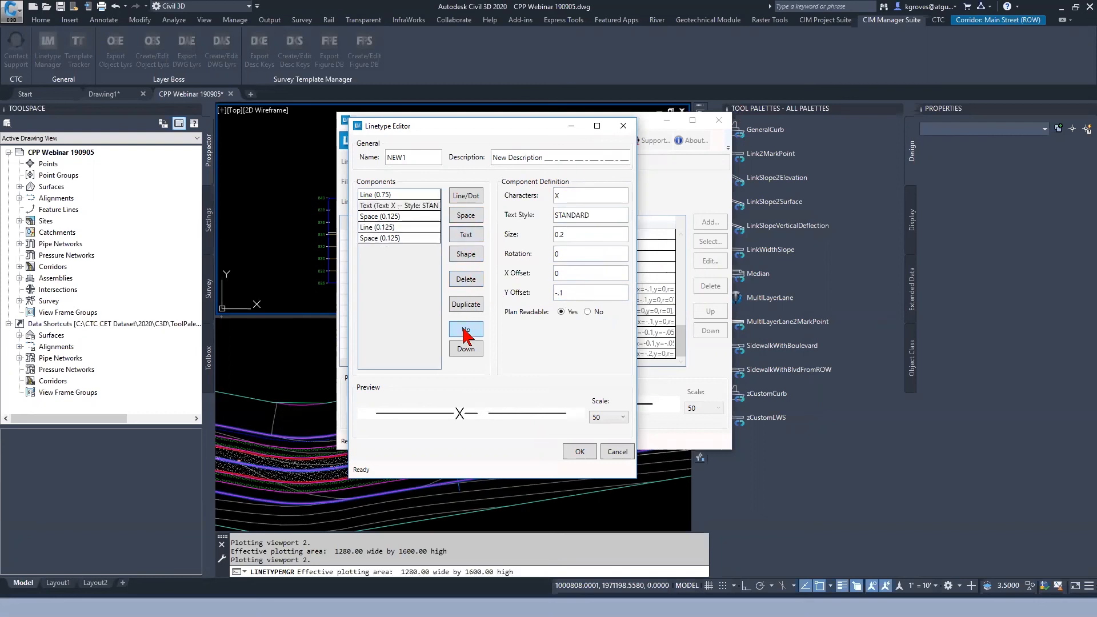
pyautogui.click(465, 331)
pyautogui.click(466, 350)
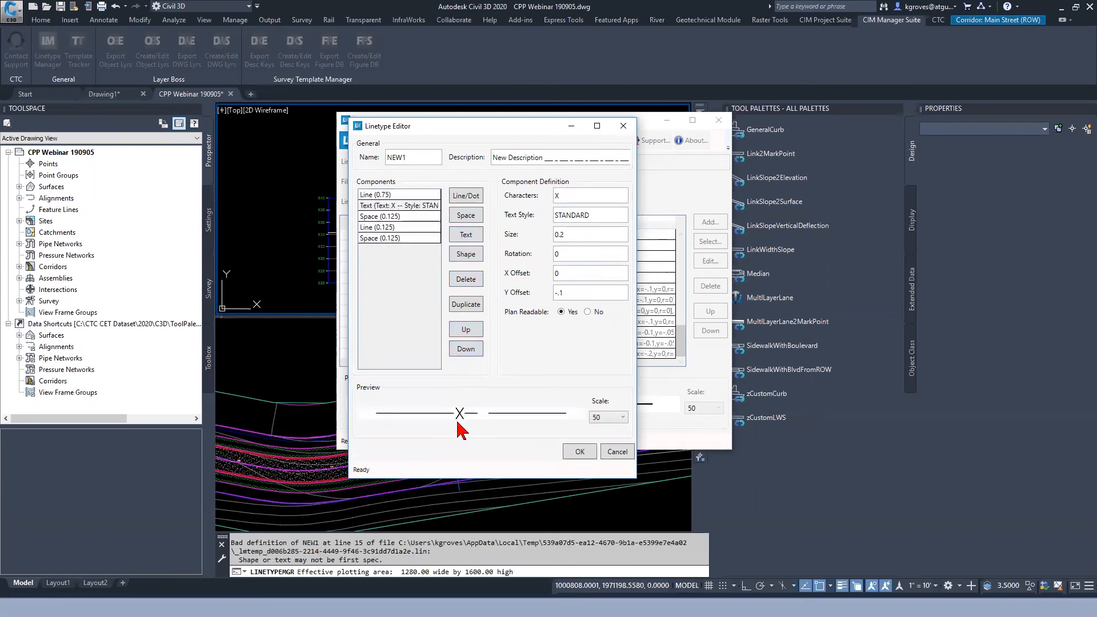
# Preview the new linetype at scale 5 and close the Linetype Editor and Linetype Manager without saving it.
pyautogui.click(606, 426)
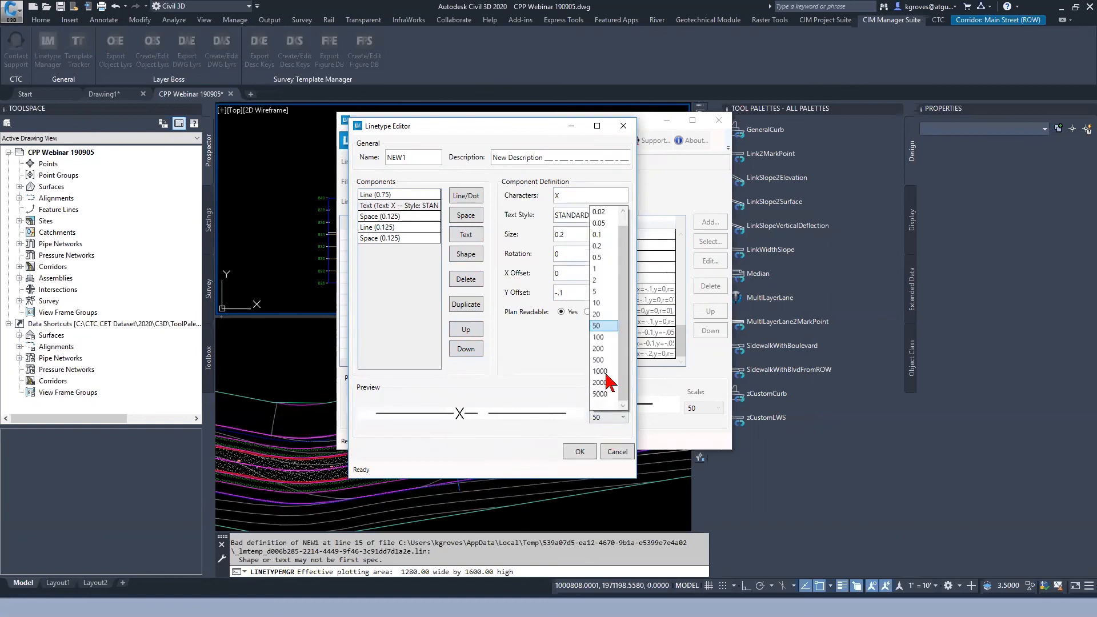
pyautogui.click(605, 294)
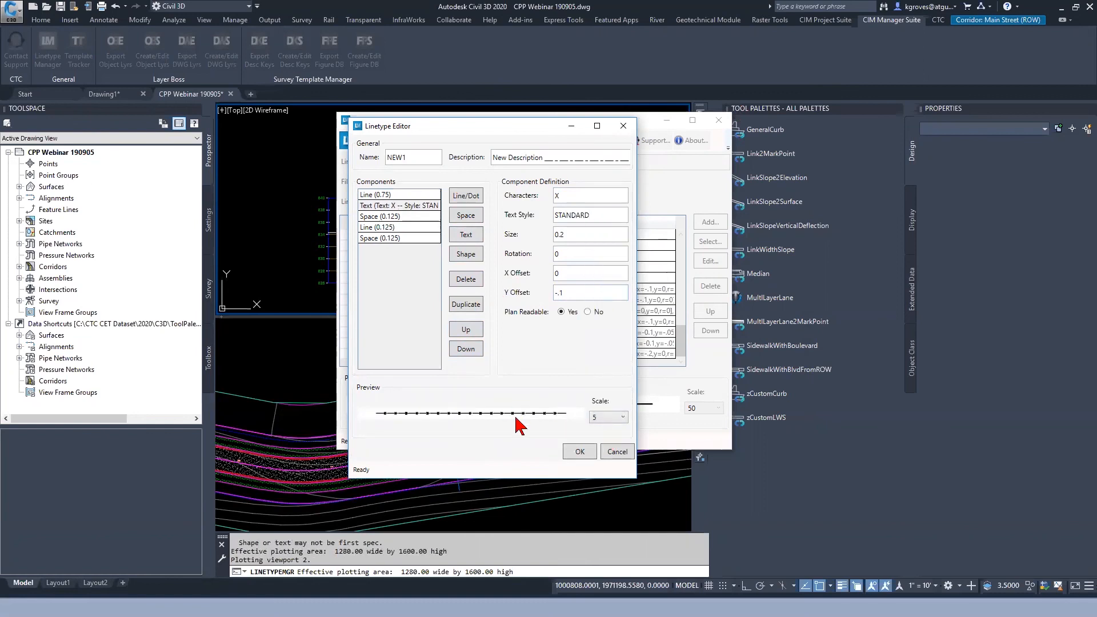
pyautogui.click(624, 126)
pyautogui.click(719, 121)
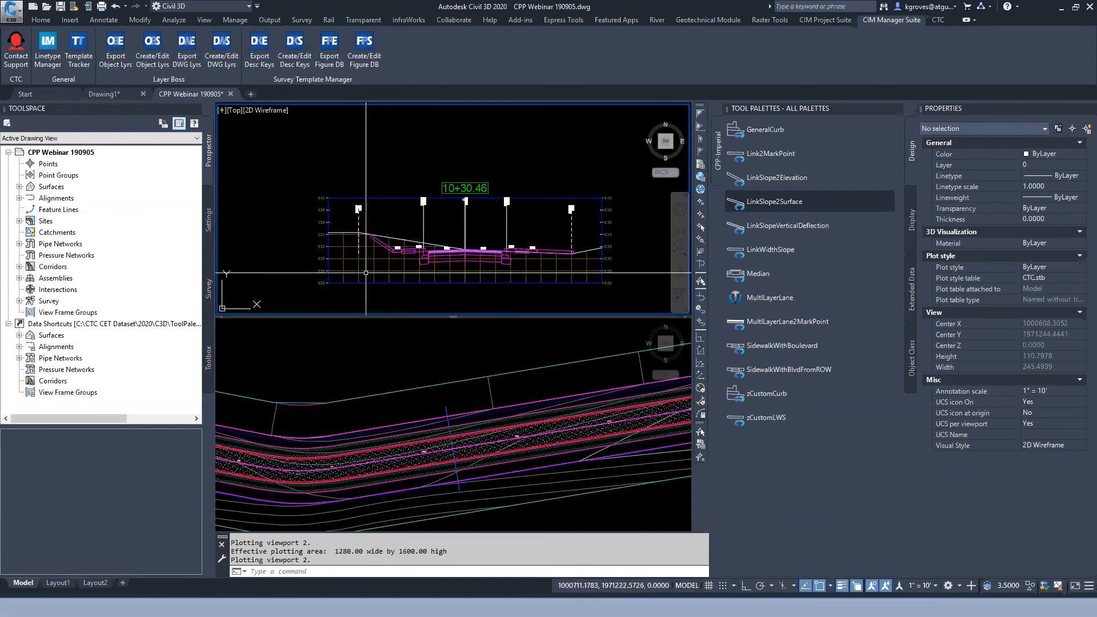
# Set the zCustomLWS subassembly at the assembly's right end to 3.00' width and -33.33% slope, and deselect it.
pyautogui.scroll(-3, 455, 313)
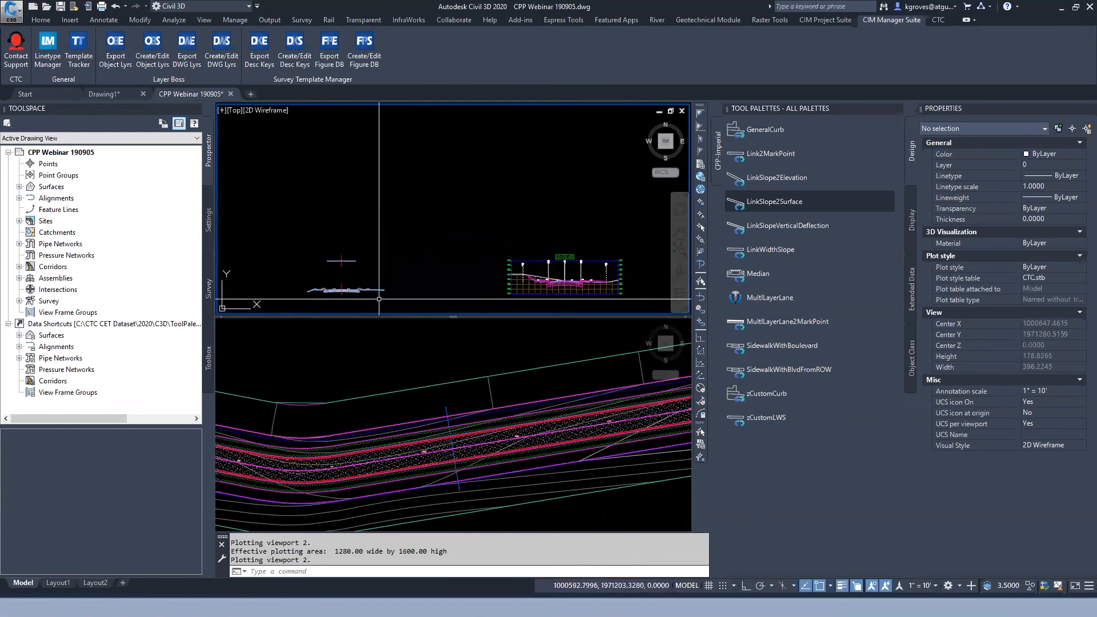
pyautogui.scroll(6, 362, 294)
pyautogui.scroll(2, 399, 287)
pyautogui.click(531, 224)
pyautogui.click(530, 200)
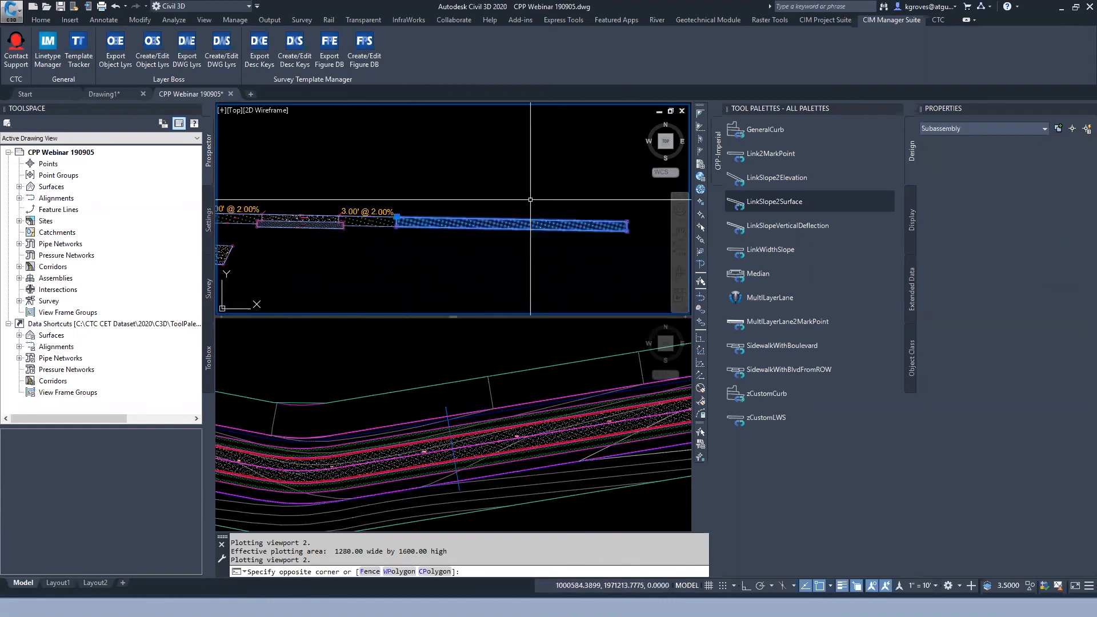
pyautogui.click(529, 200)
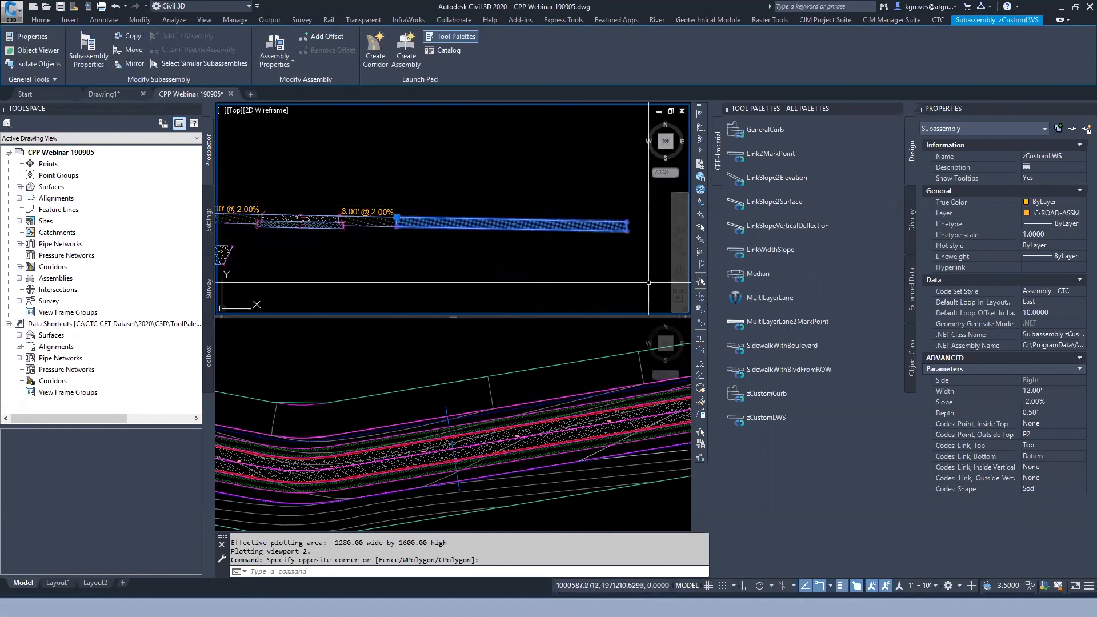
pyautogui.click(1051, 390)
pyautogui.write('3')
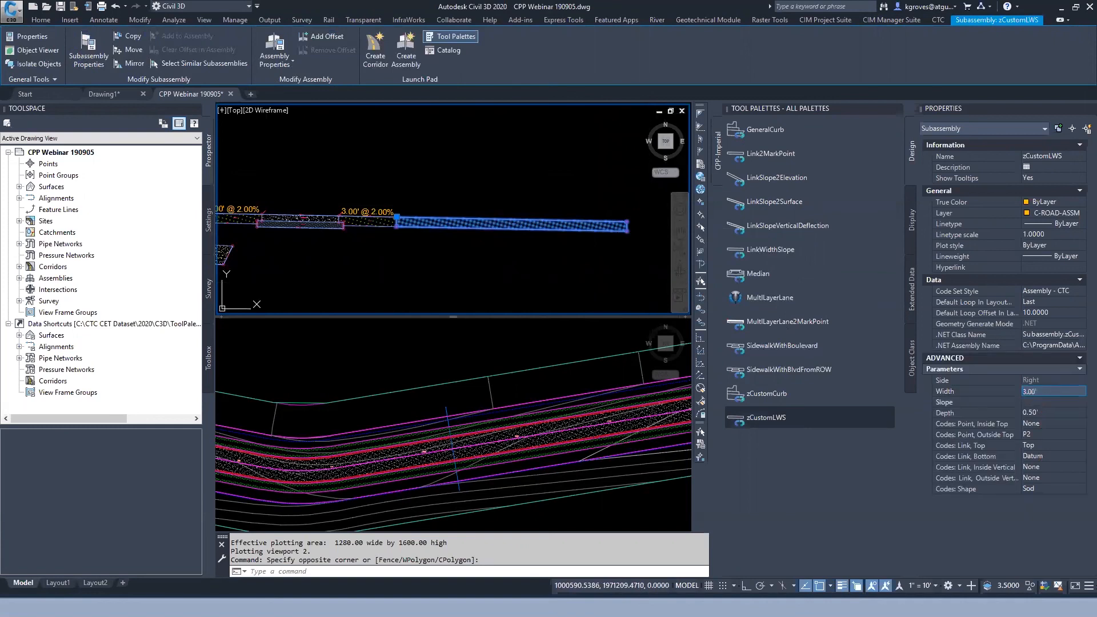
pyautogui.press('Tab')
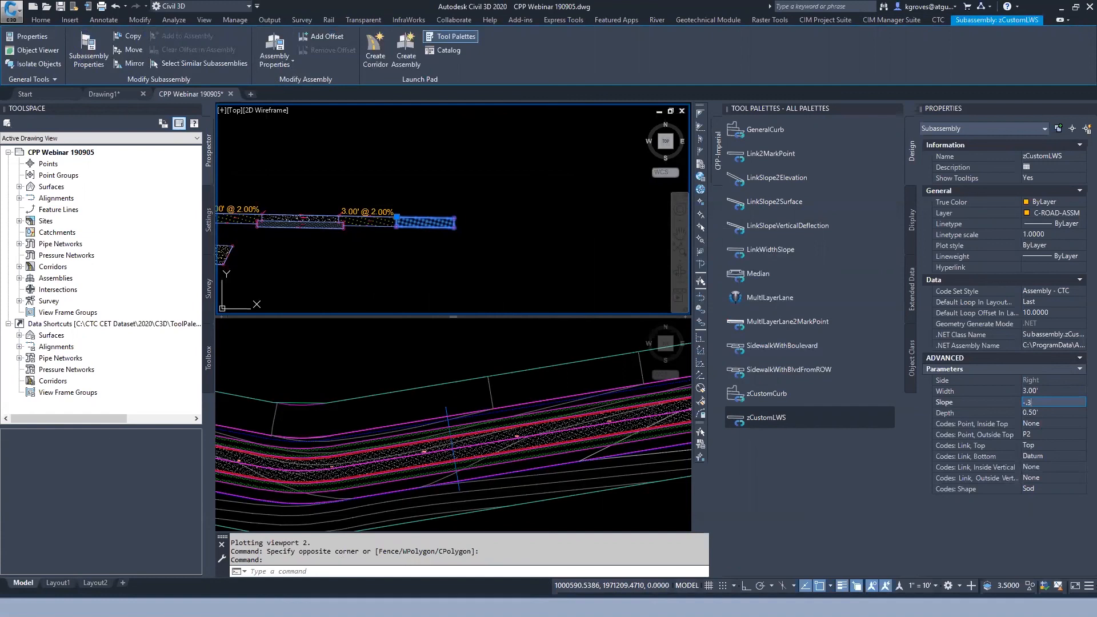
pyautogui.write('-33.33')
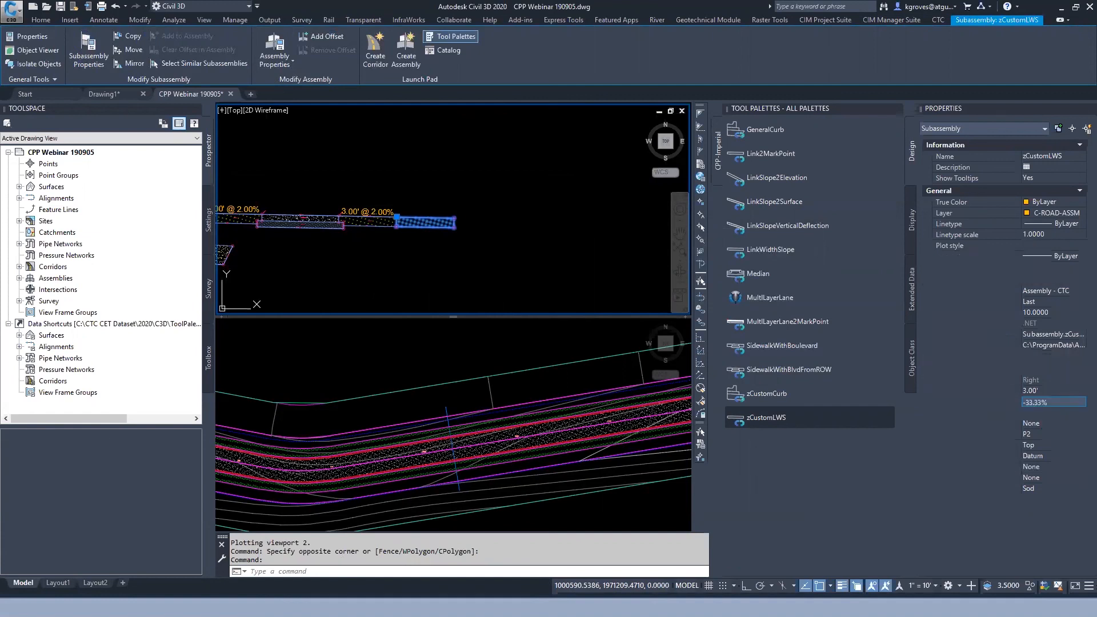
pyautogui.press('Tab')
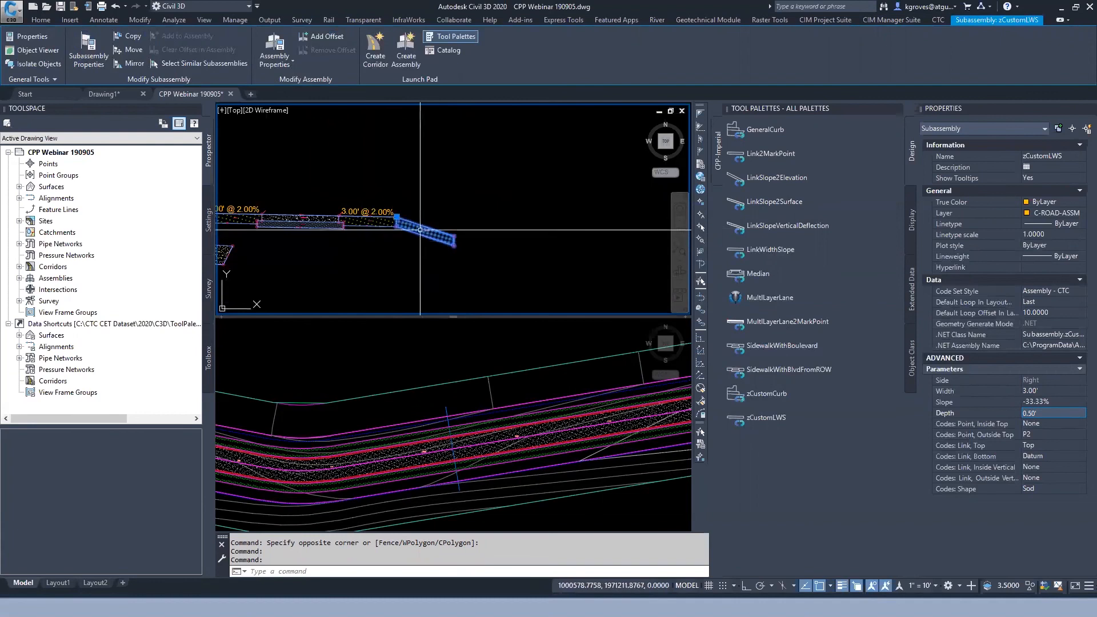
pyautogui.click(491, 271)
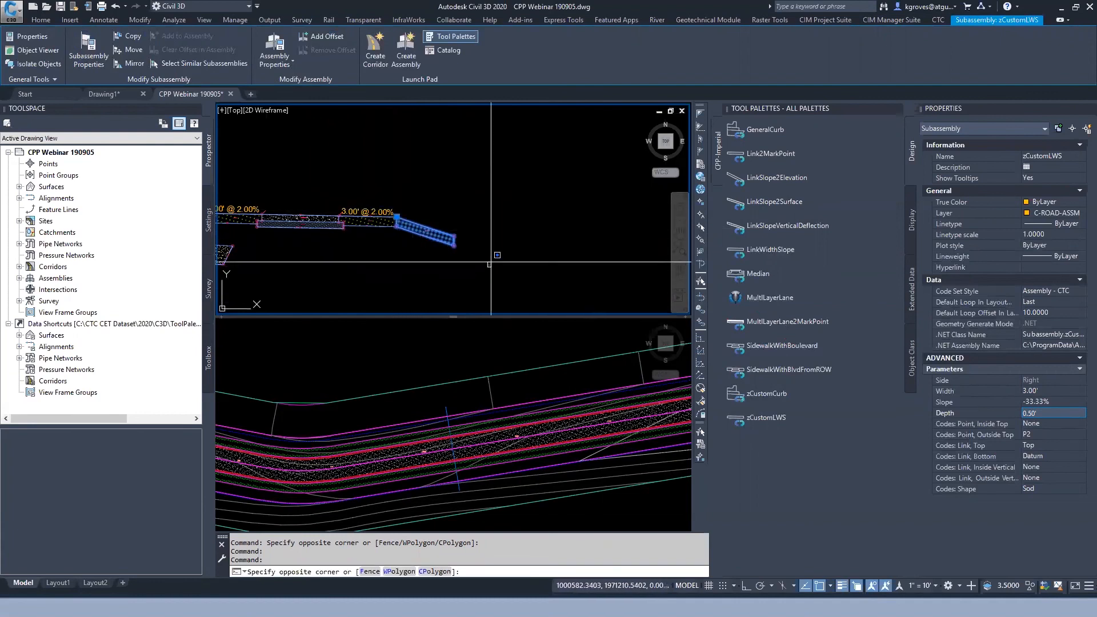
pyautogui.press('Escape')
# Attach a LinkWidthSlope subassembly to the outer top point of the sloped zCustomLWS link.
pyautogui.click(785, 249)
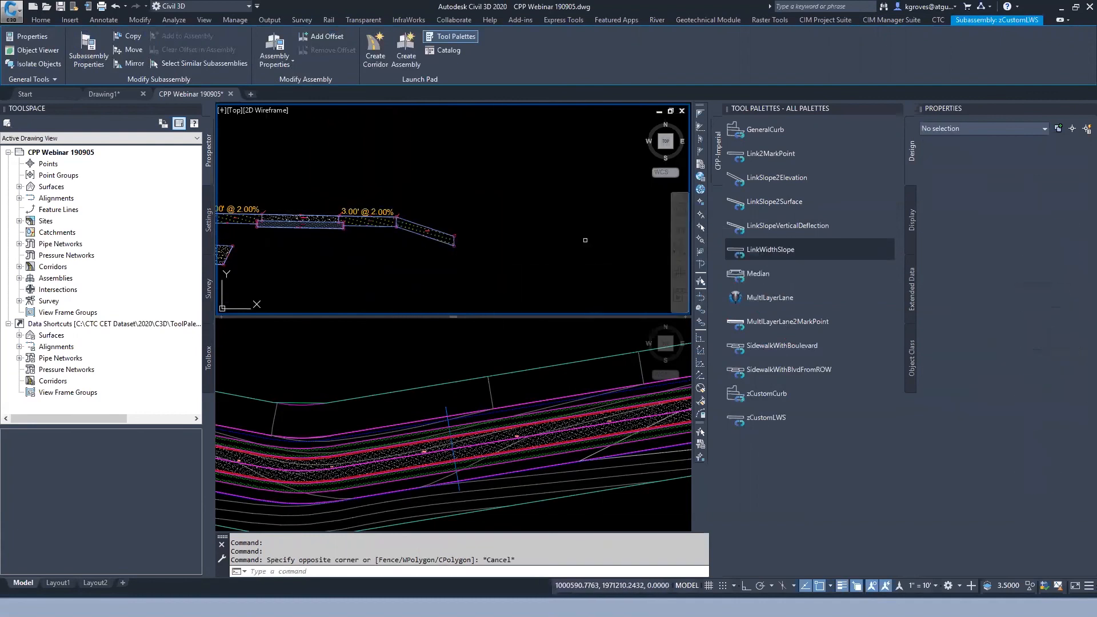
pyautogui.scroll(3, 488, 216)
pyautogui.click(484, 223)
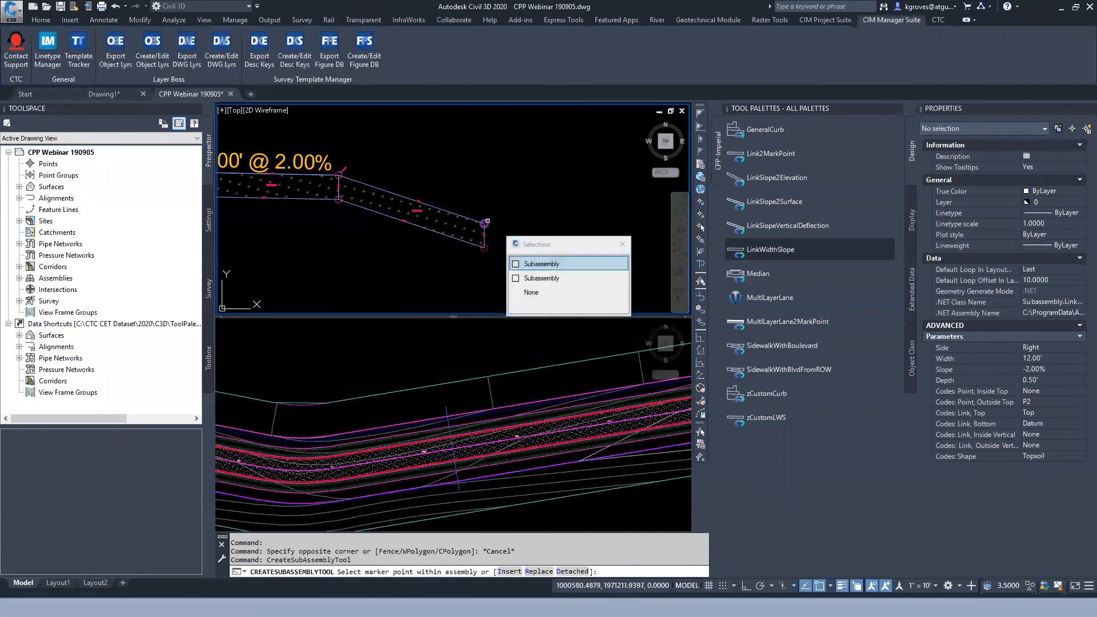
pyautogui.click(541, 264)
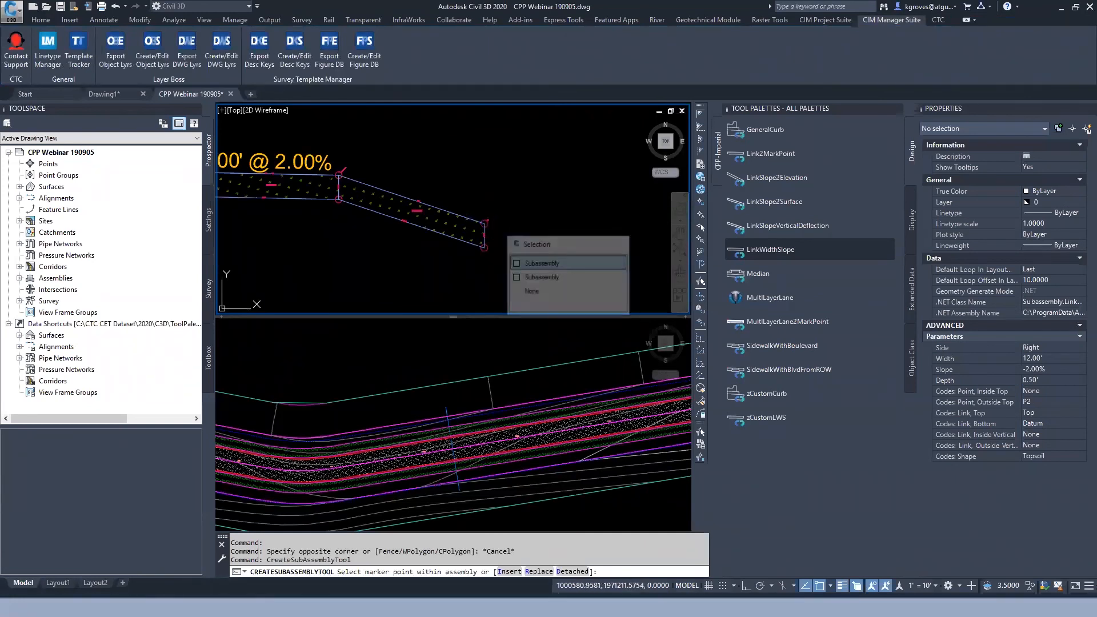
pyautogui.press('Escape')
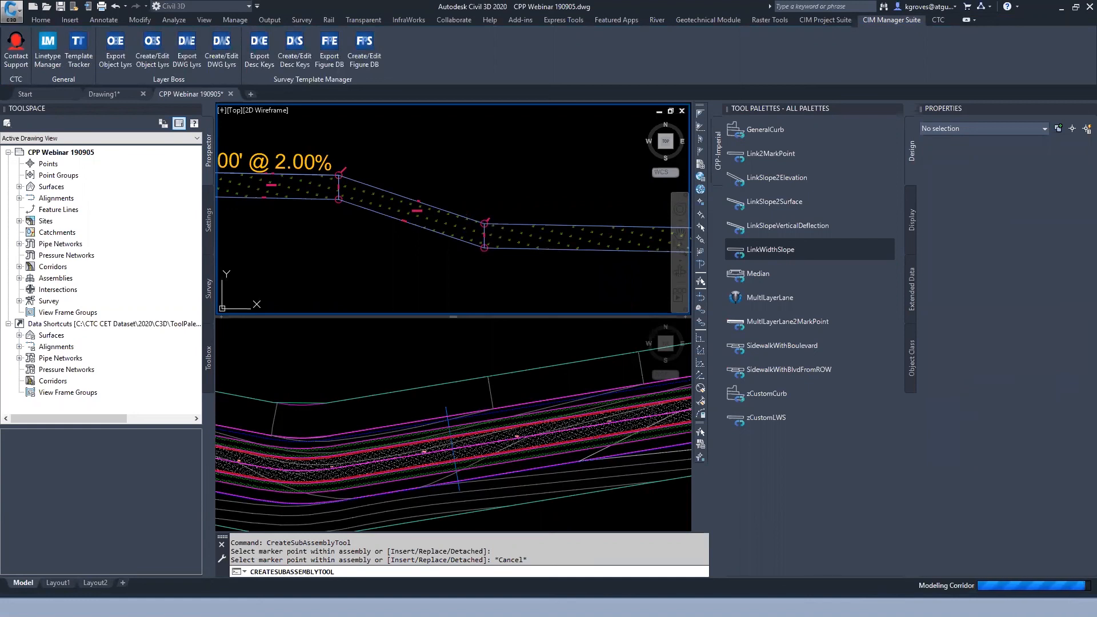
# Set the width of the outermost LinkWidthSlope subassembly to 3.00'.
pyautogui.scroll(-5, 484, 244)
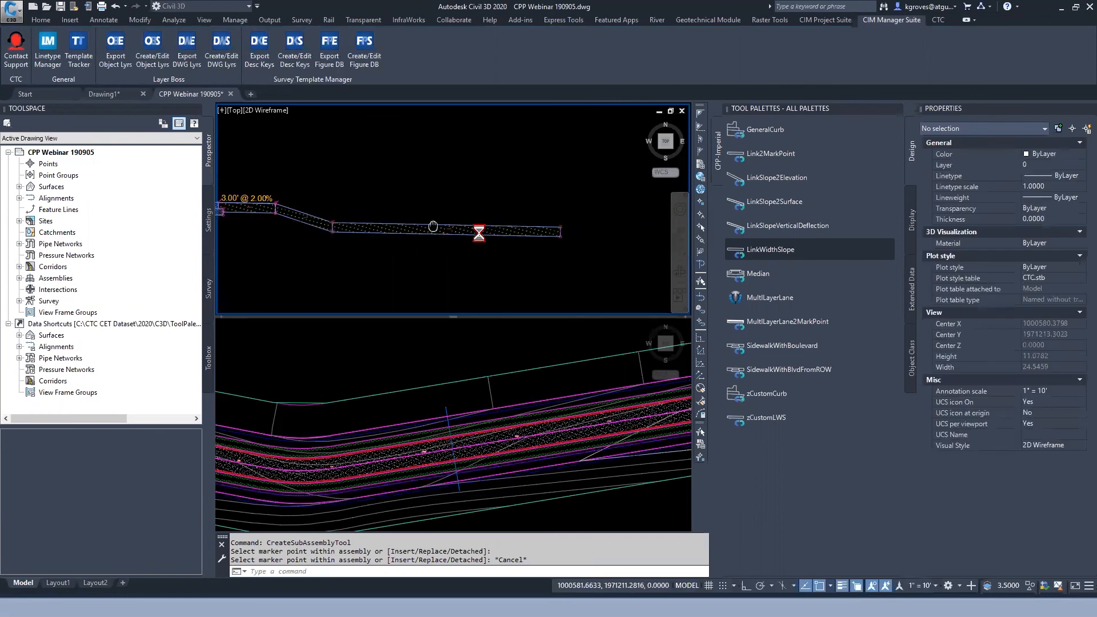
pyautogui.moveTo(485, 244); pyautogui.dragTo(480, 229)
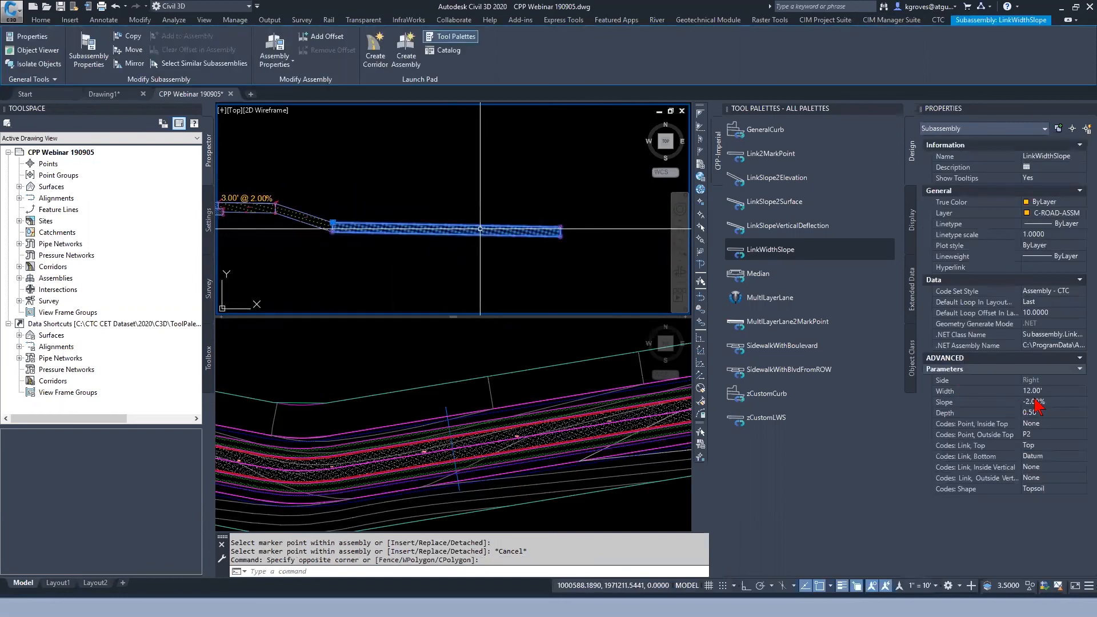
pyautogui.click(1049, 391)
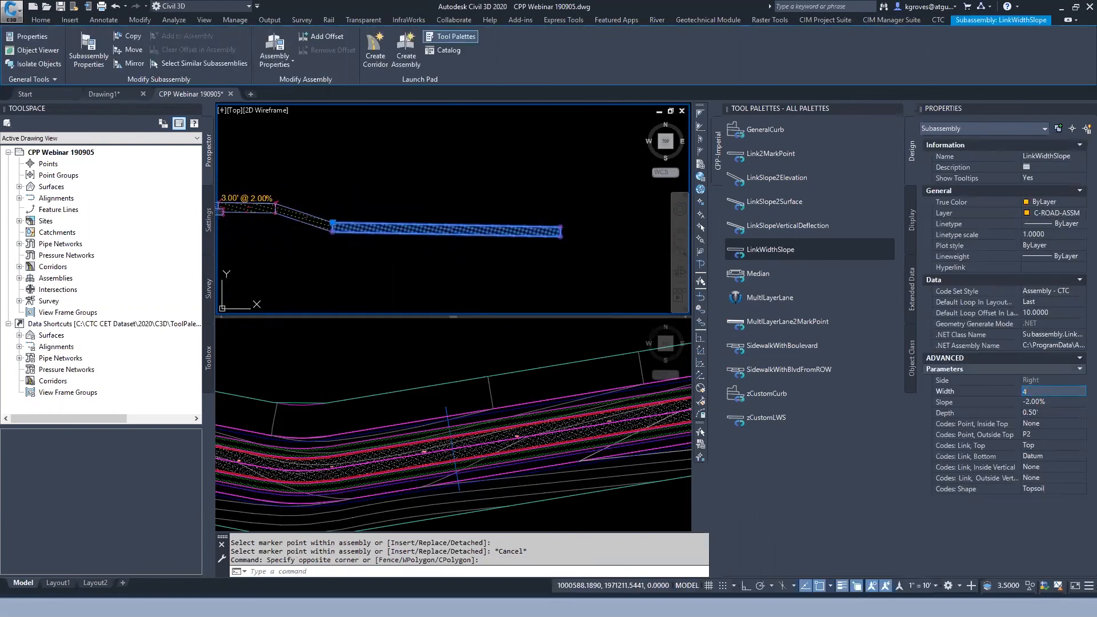
pyautogui.write("3.00'")
pyautogui.press('Tab')
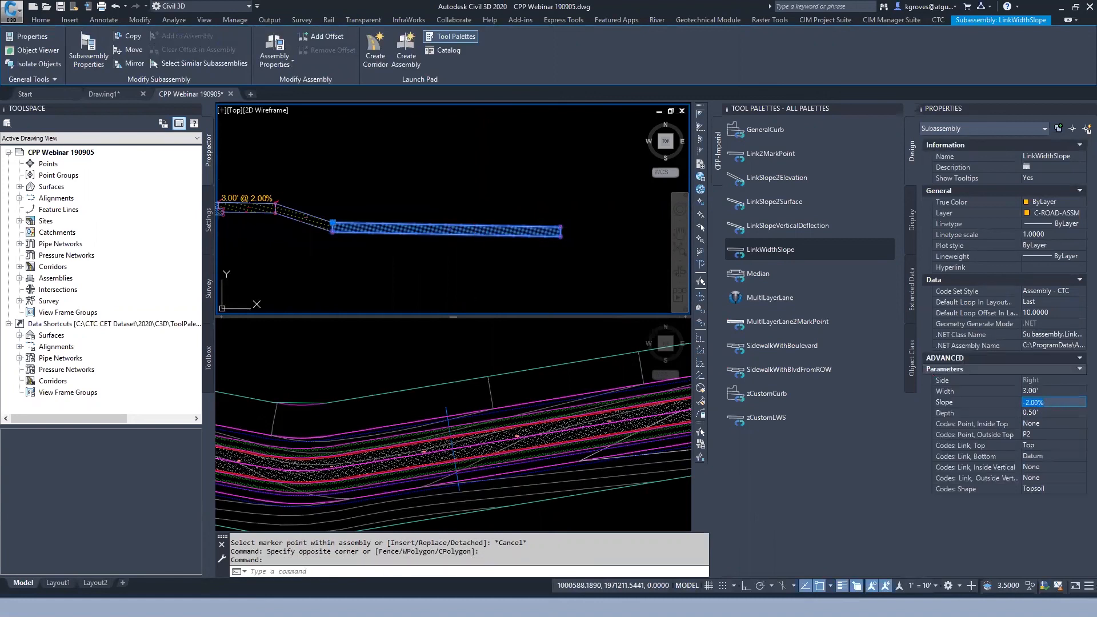
pyautogui.press('Escape')
# Attach a LinkWidthSlope subassembly with 33.33% slope and 3' width to the outer top point of the outermost link.
pyautogui.moveTo(407, 236); pyautogui.dragTo(458, 262, button='middle')
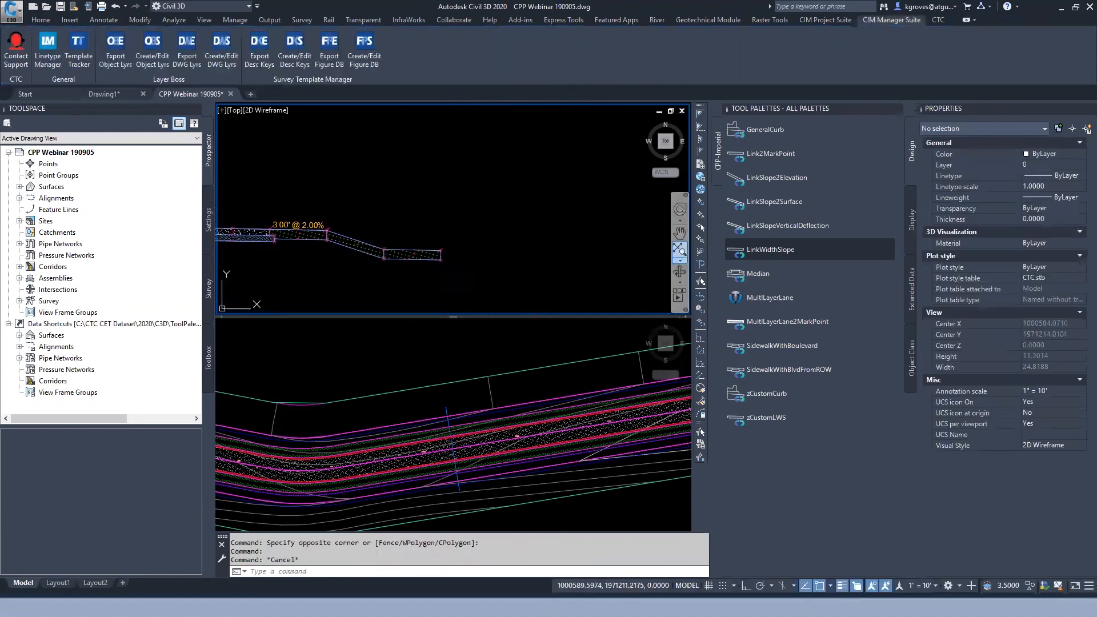
pyautogui.click(763, 274)
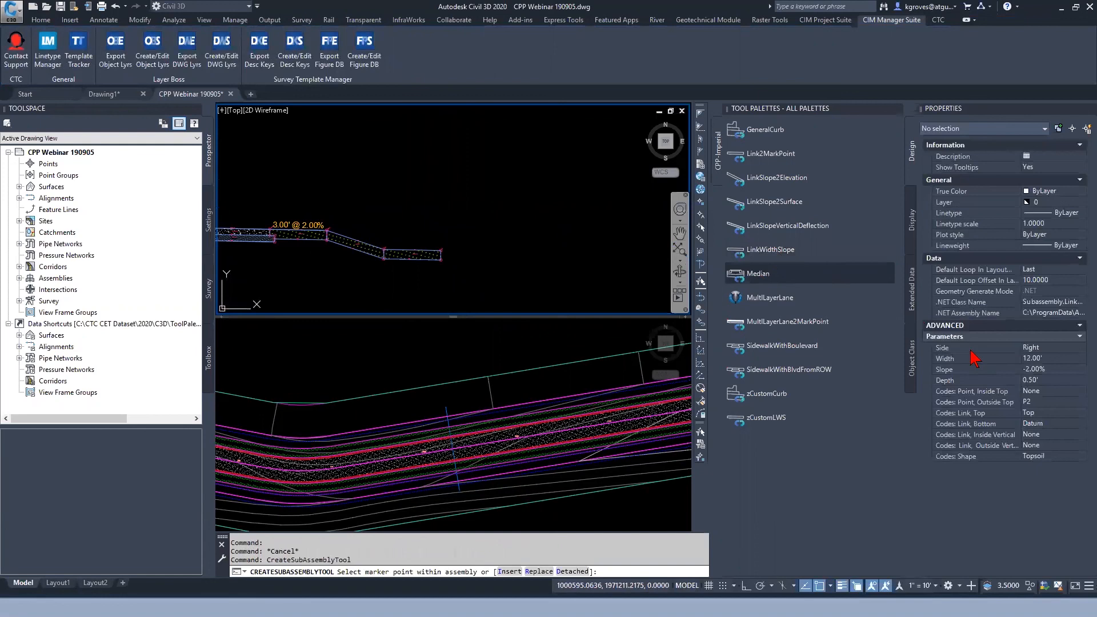
pyautogui.click(1052, 370)
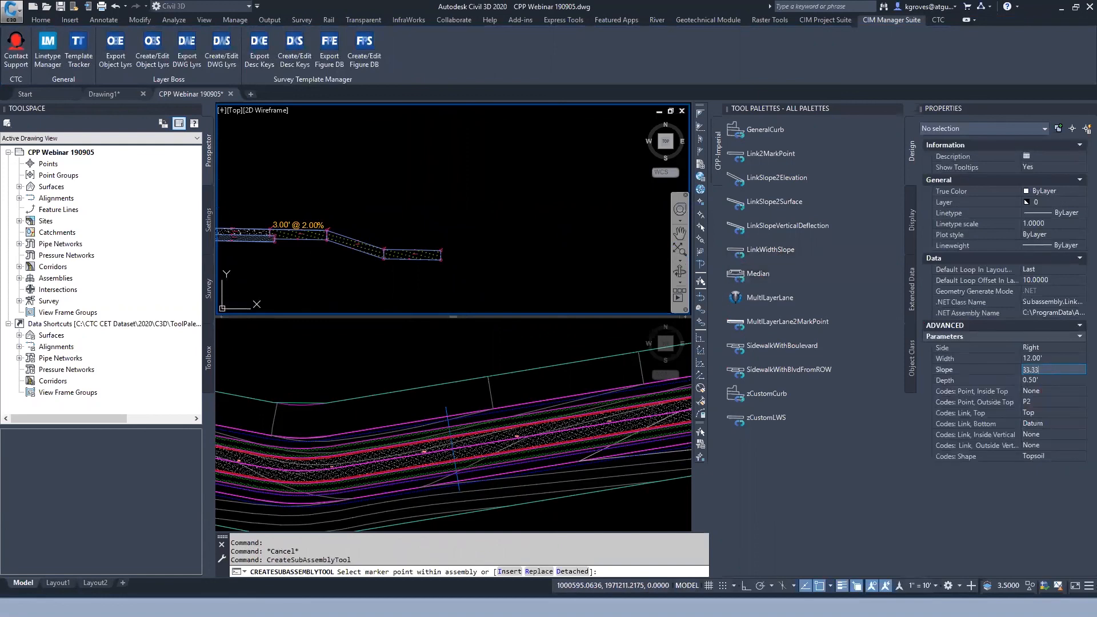
pyautogui.click(1043, 357)
pyautogui.write('3')
pyautogui.press('Tab')
pyautogui.rightClick(464, 266)
pyautogui.click(508, 296)
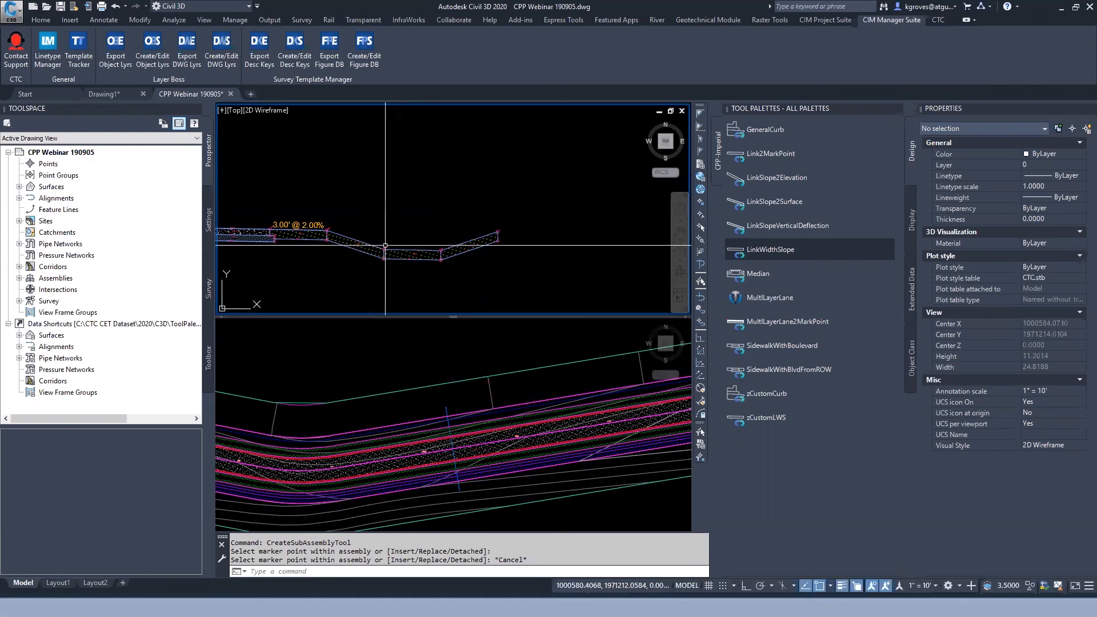
pyautogui.click(441, 247)
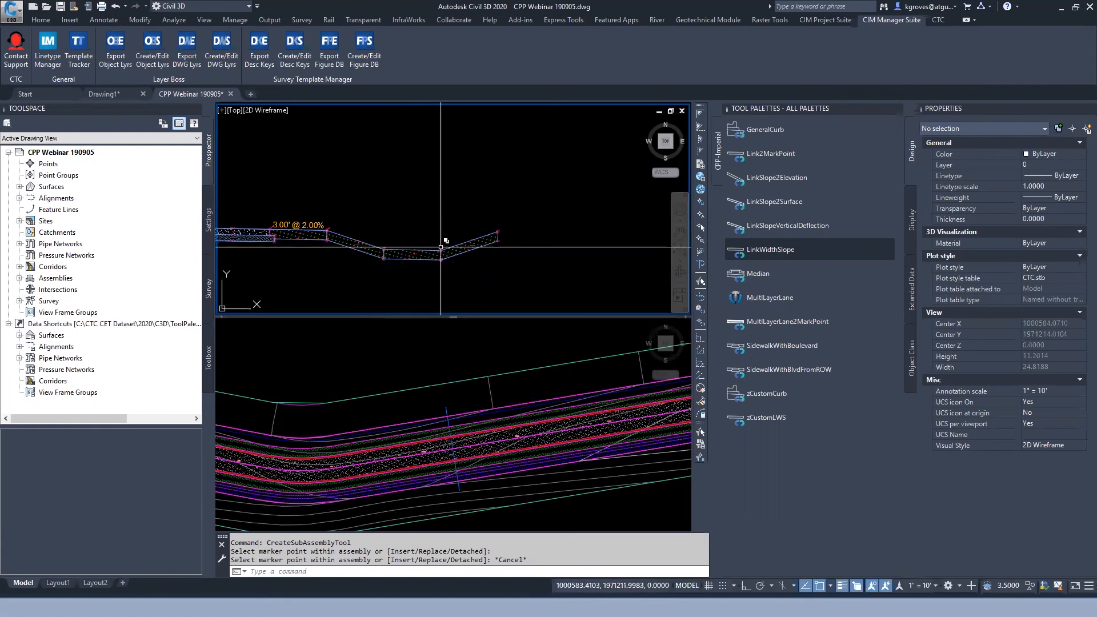
pyautogui.click(498, 226)
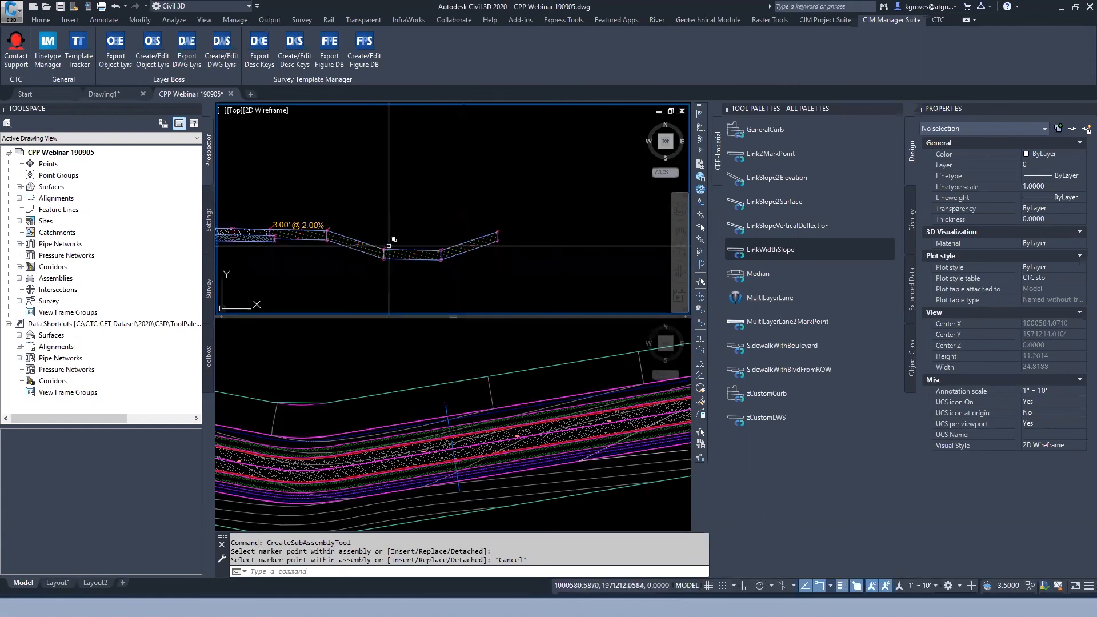
pyautogui.scroll(-2, 387, 247)
pyautogui.moveTo(358, 262); pyautogui.dragTo(451, 254, button='middle')
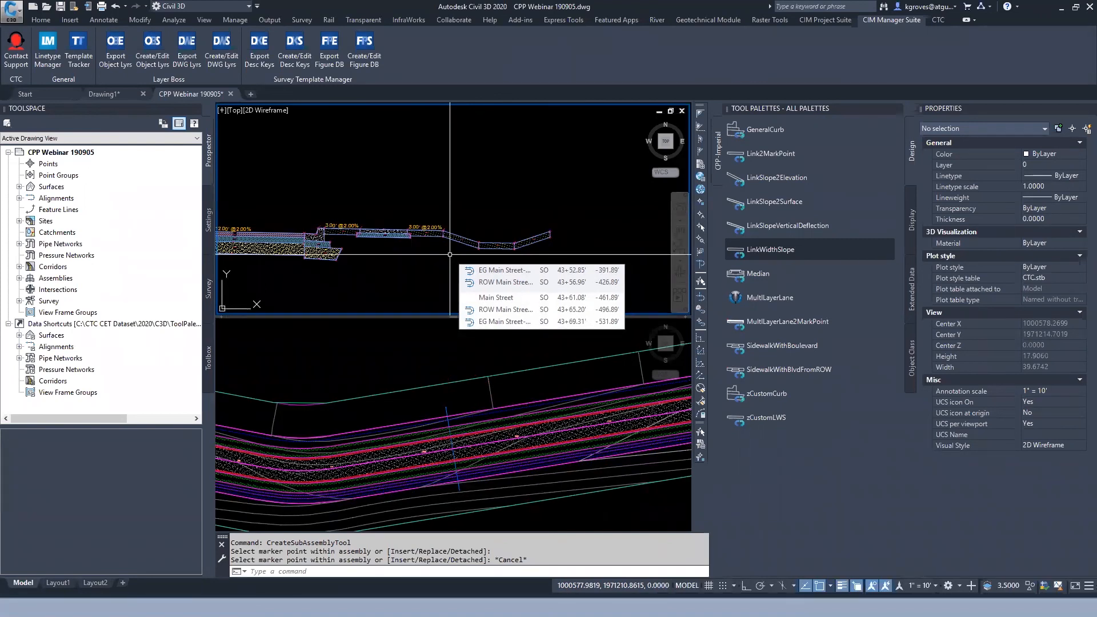
pyautogui.scroll(4, 490, 235)
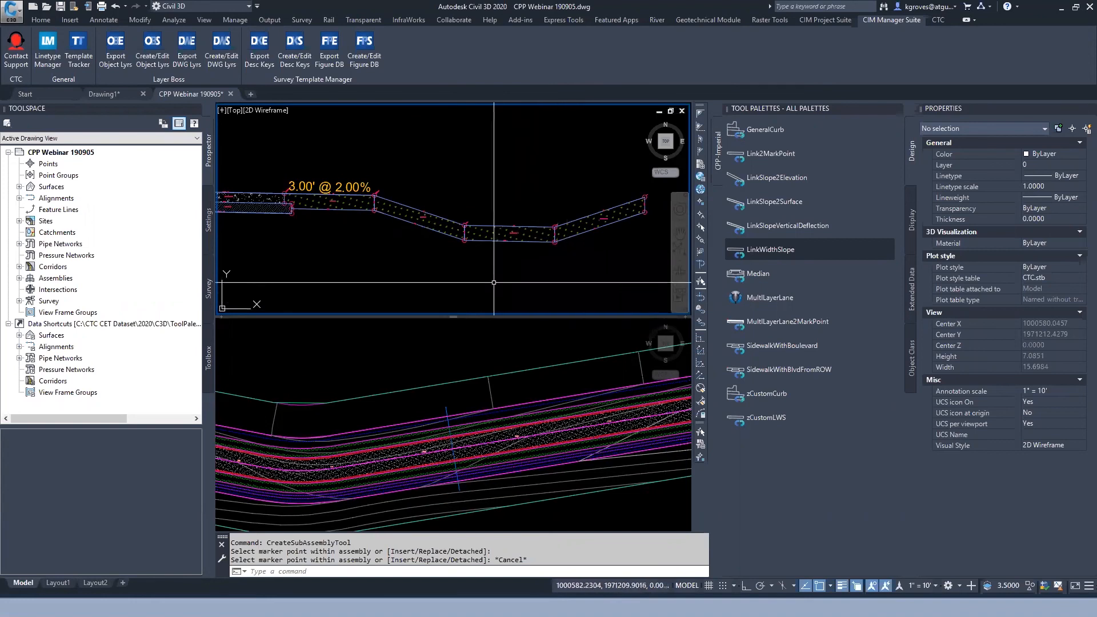
pyautogui.scroll(-2, 494, 282)
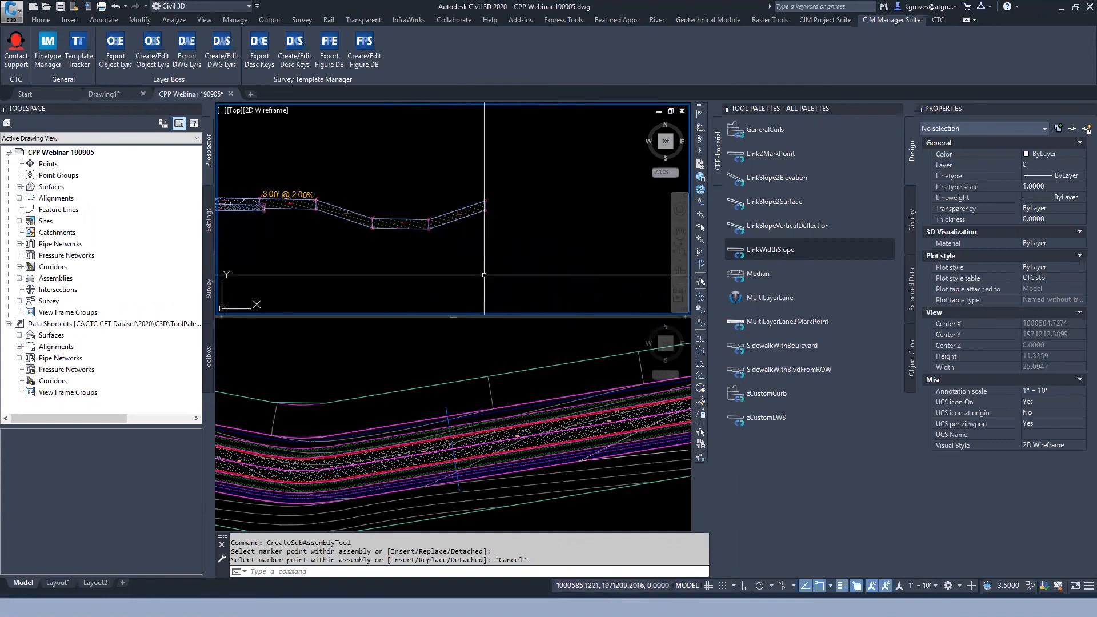
# Set the LinkWidthSlope between the falling and rising links to -50% slope and 1.00' width, and deselect it.
pyautogui.click(387, 215)
pyautogui.click(384, 221)
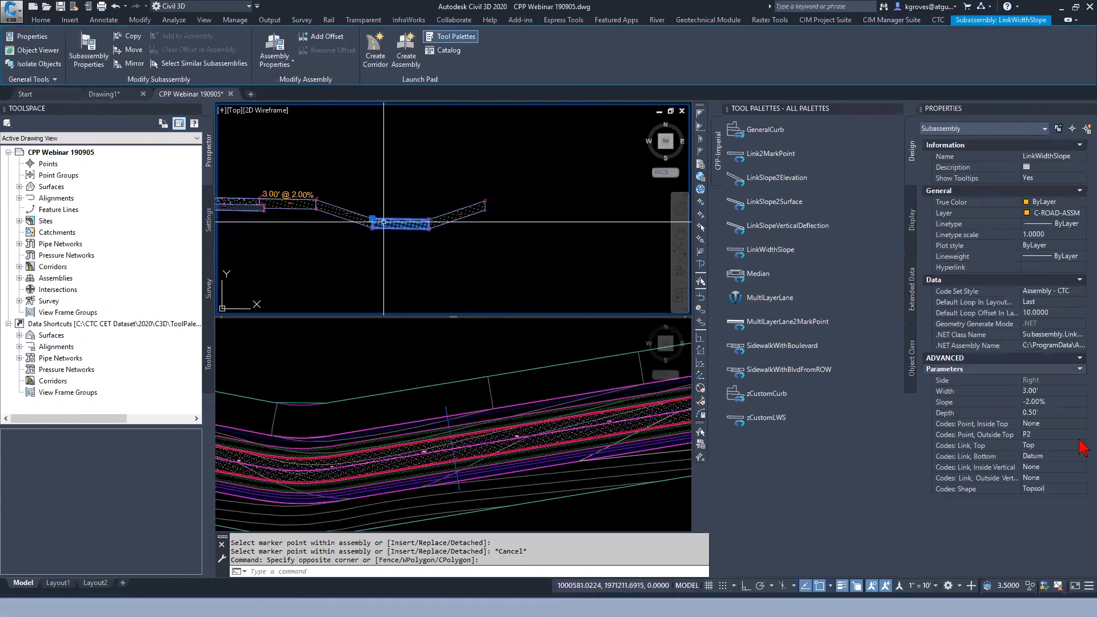
pyautogui.click(1053, 402)
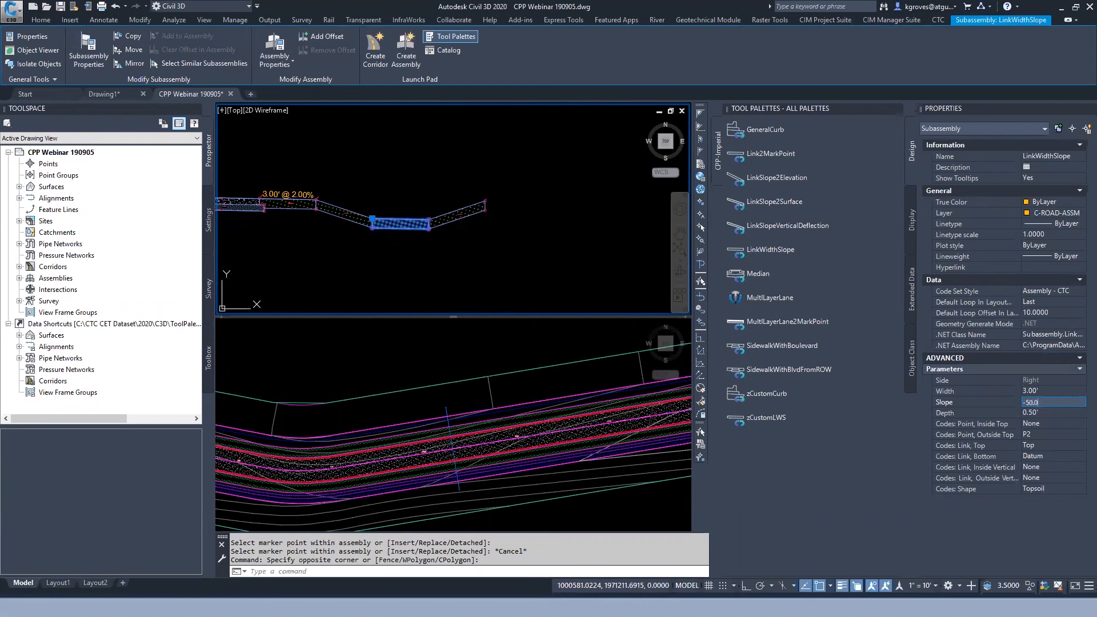
pyautogui.press('Tab')
pyautogui.click(1061, 391)
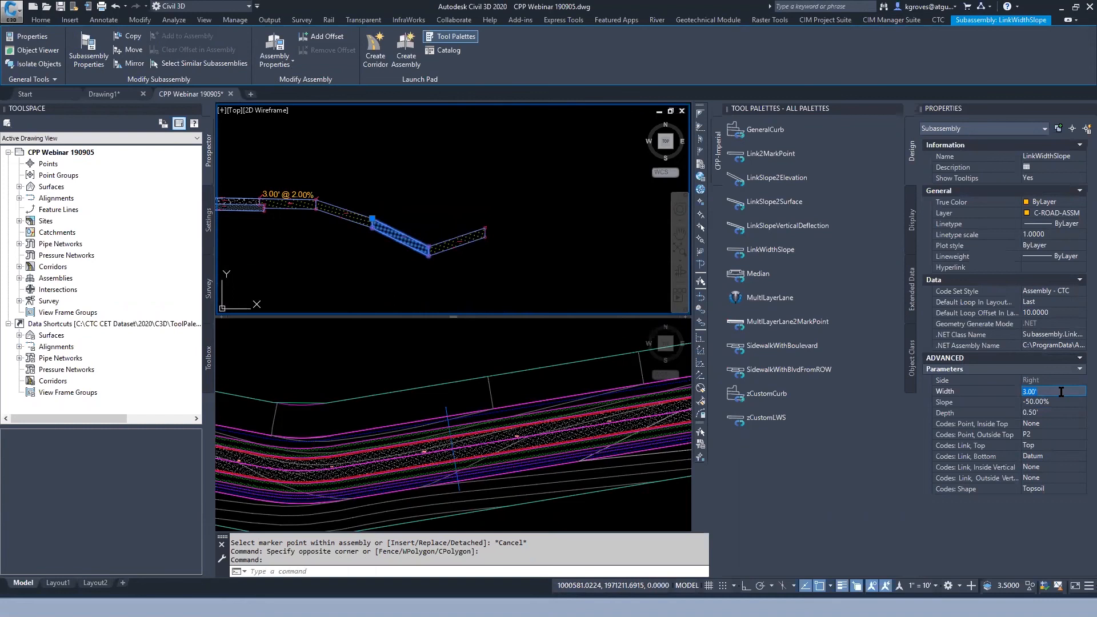
pyautogui.write('1')
pyautogui.press('Tab')
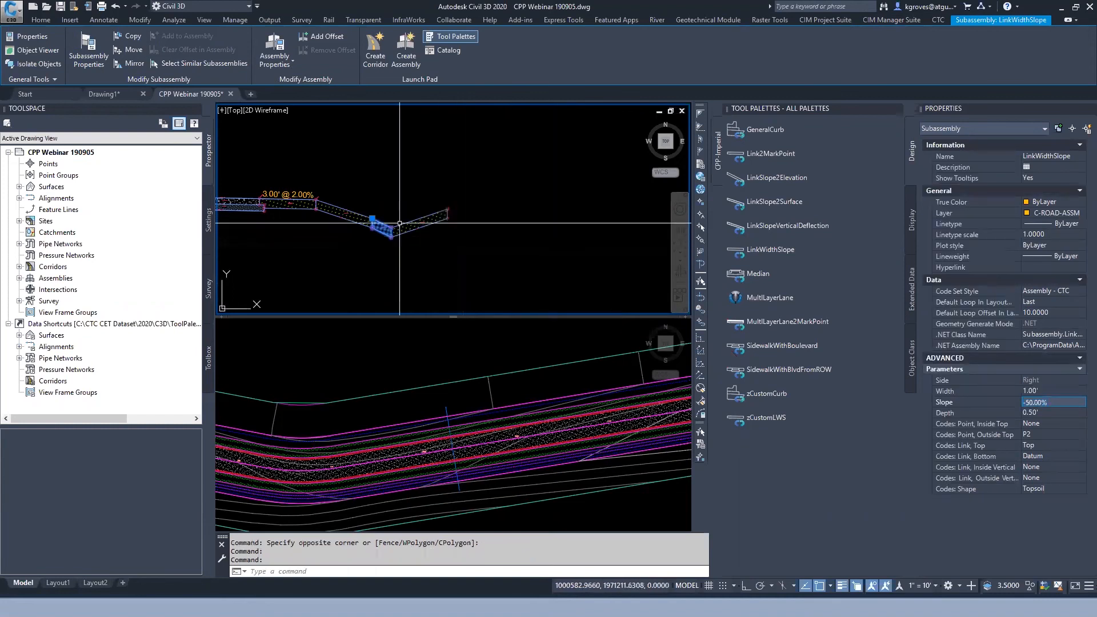
pyautogui.scroll(5, 491, 228)
pyautogui.press('Escape')
# Set the outermost rising LinkWidthSlope subassembly to 50% slope and 1.00' width, and deselect it.
pyautogui.moveTo(672, 209); pyautogui.dragTo(657, 277)
pyautogui.click(1032, 402)
pyautogui.write('50')
pyautogui.press('Tab')
pyautogui.click(1053, 391)
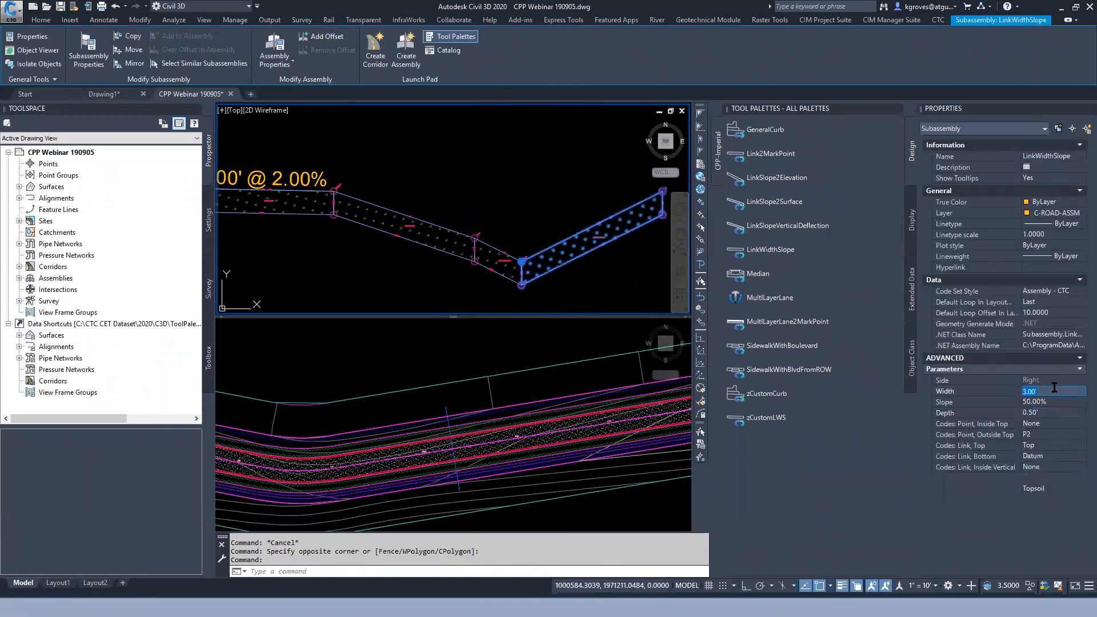
pyautogui.write('1')
pyautogui.press('Tab')
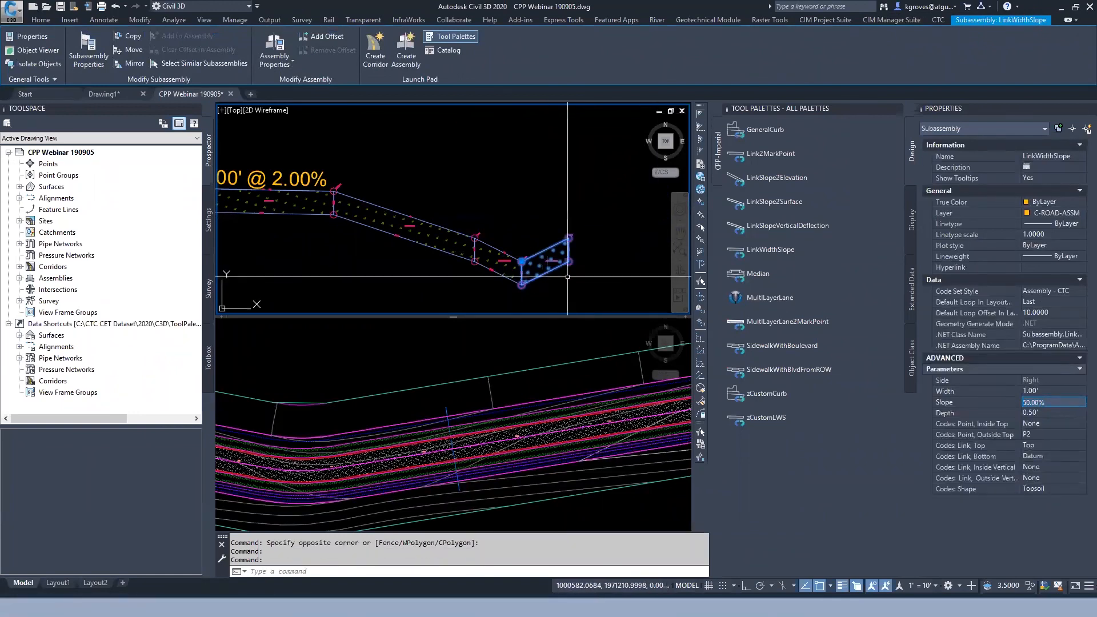
pyautogui.moveTo(541, 240); pyautogui.dragTo(449, 260, button='middle')
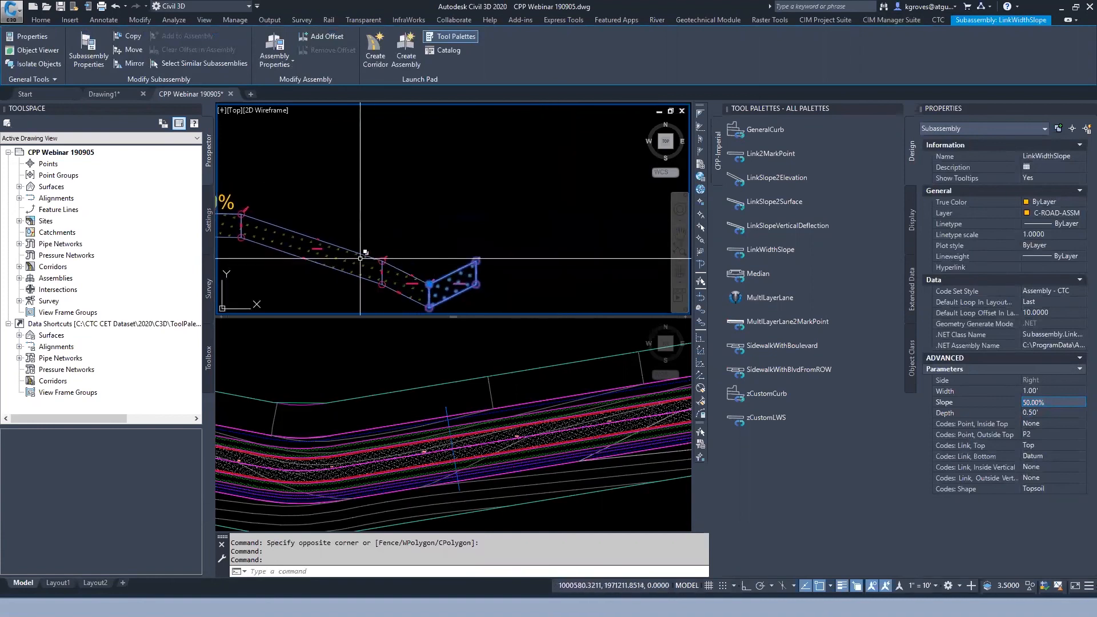
pyautogui.press('Escape')
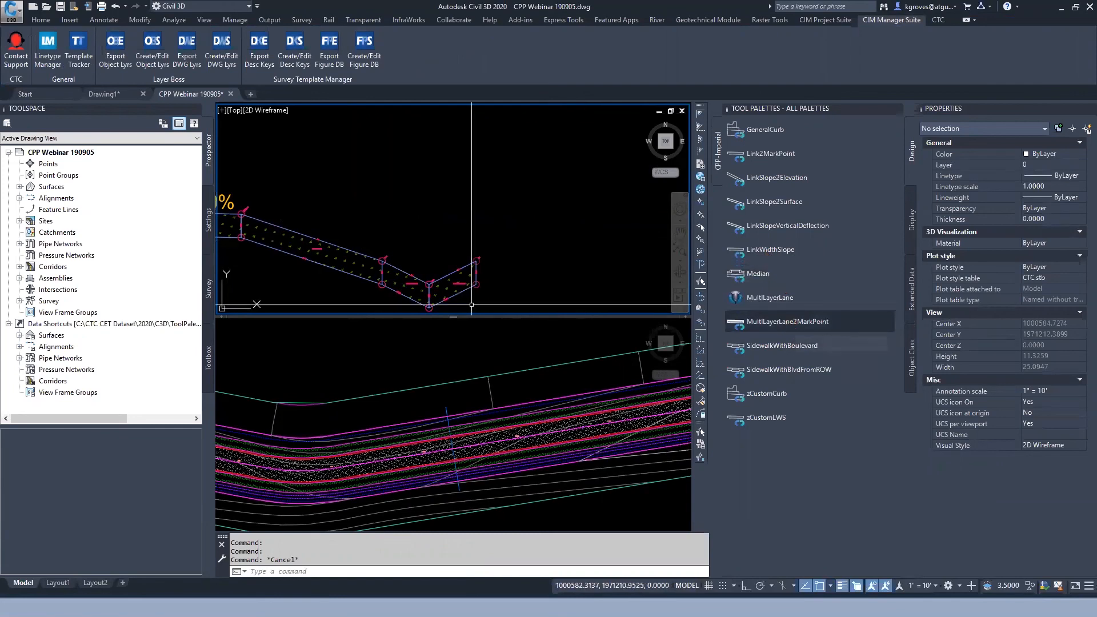
# Try the shape code Concrete on the 1.00' LinkWidthSlope that slopes down at -50%.
pyautogui.click(396, 297)
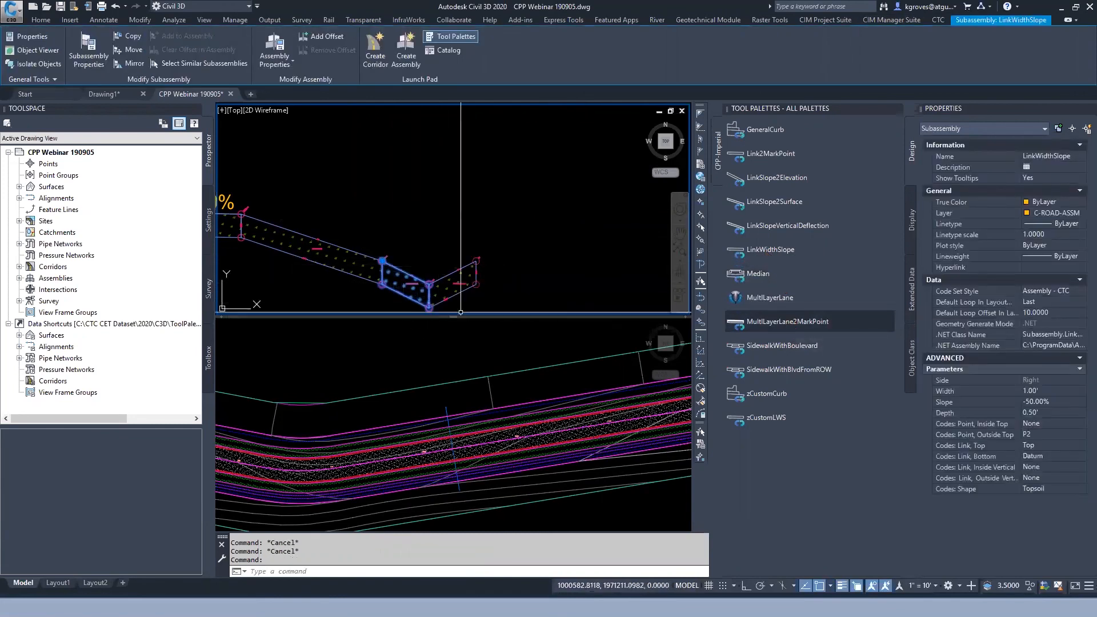
pyautogui.click(1053, 488)
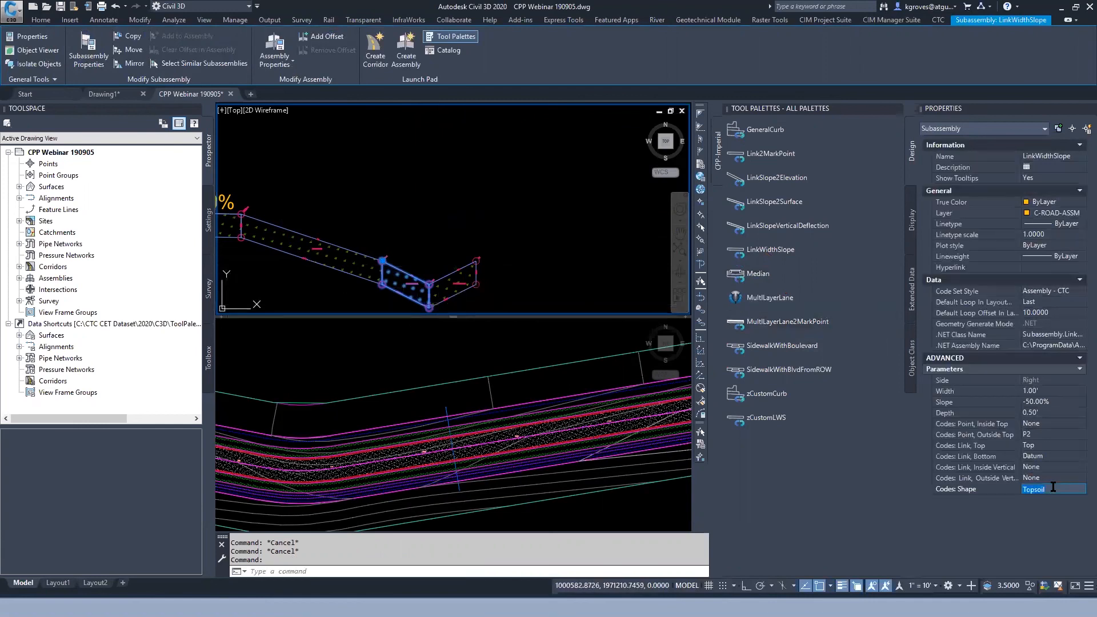
pyautogui.write('Concrete')
pyautogui.press('Return')
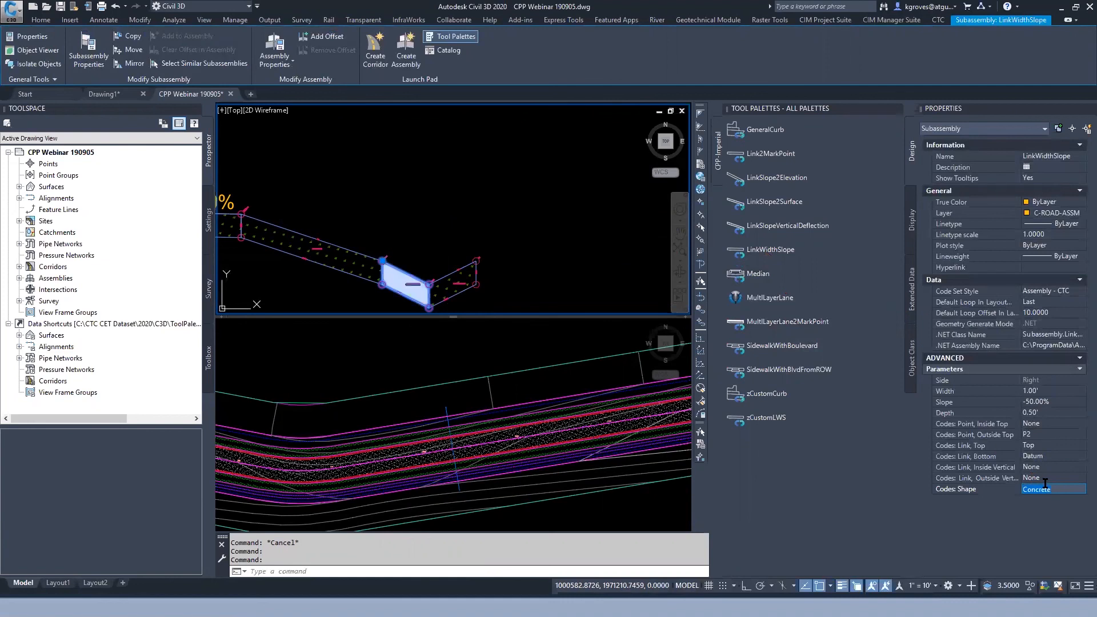
pyautogui.press('Escape')
# Set the shape code of the -50% LinkWidthSlope subassembly to Sidewalk.
pyautogui.scroll(8, 343, 212)
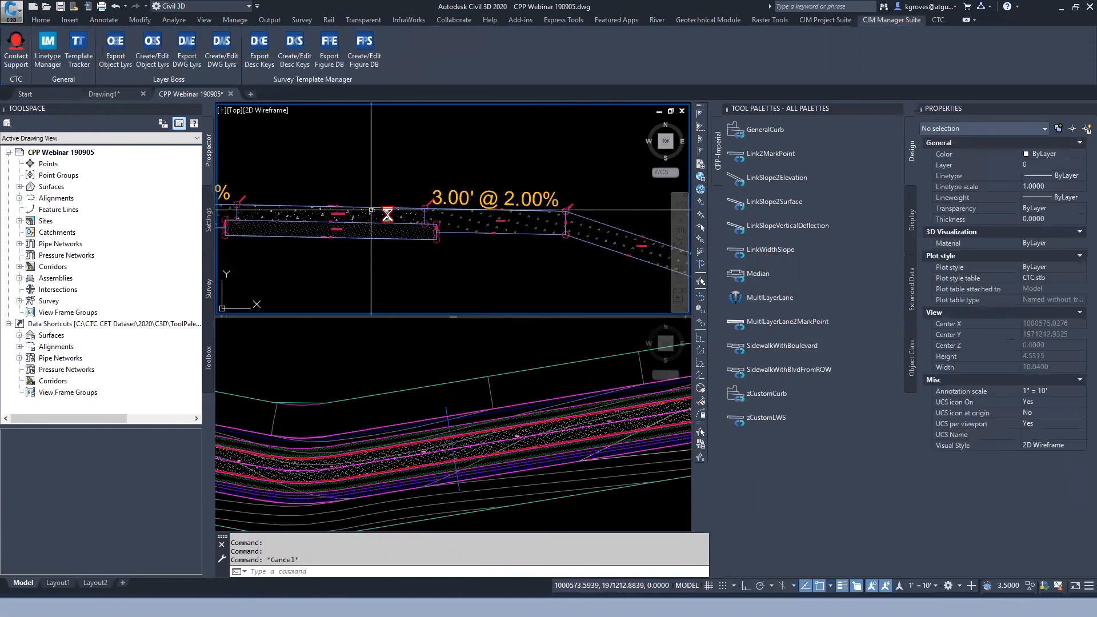
pyautogui.scroll(3, 342, 212)
pyautogui.scroll(-8, 415, 223)
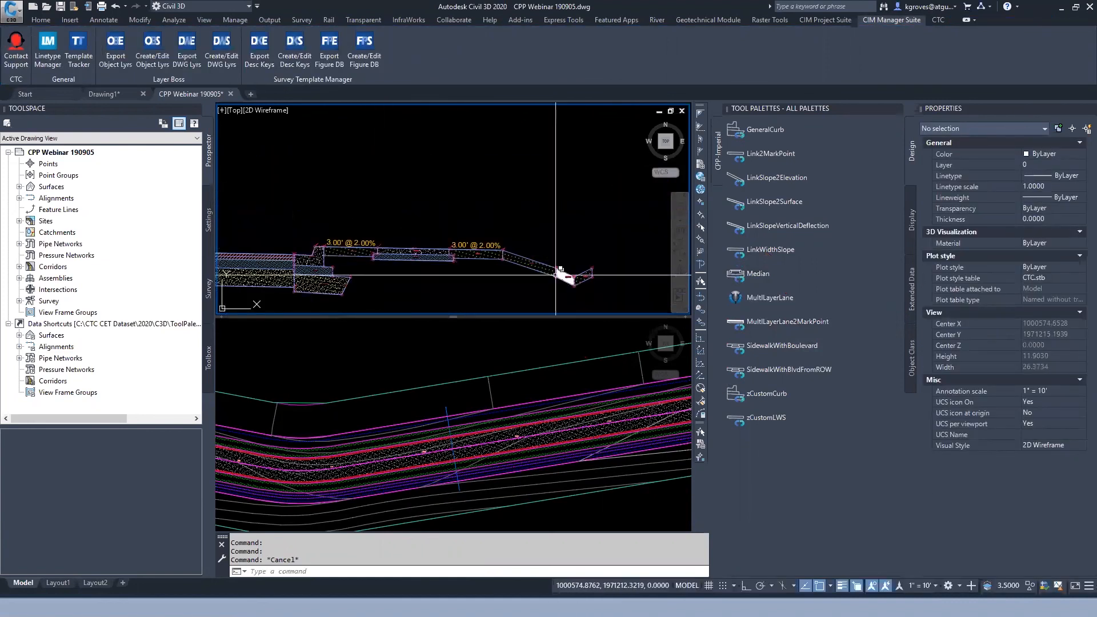
pyautogui.scroll(4, 415, 223)
pyautogui.click(328, 175)
pyautogui.click(311, 185)
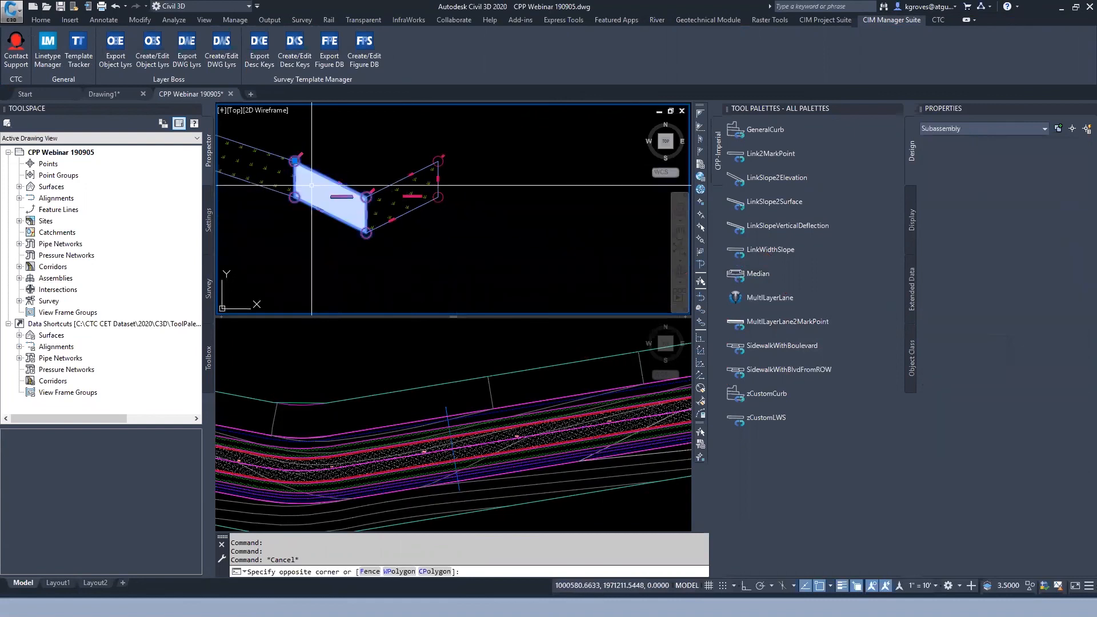
pyautogui.click(1048, 491)
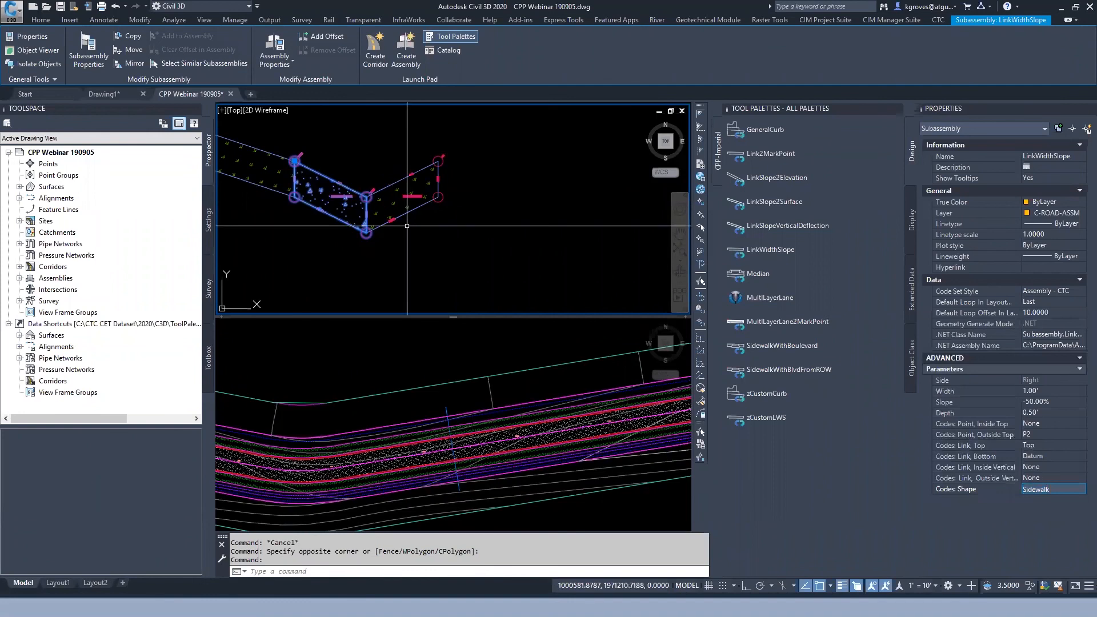
# Add the outermost 50% LinkWidthSlope to the selection, set the shape code to Sidewalk, and deselect both links.
pyautogui.click(422, 171)
pyautogui.click(401, 191)
pyautogui.click(1050, 490)
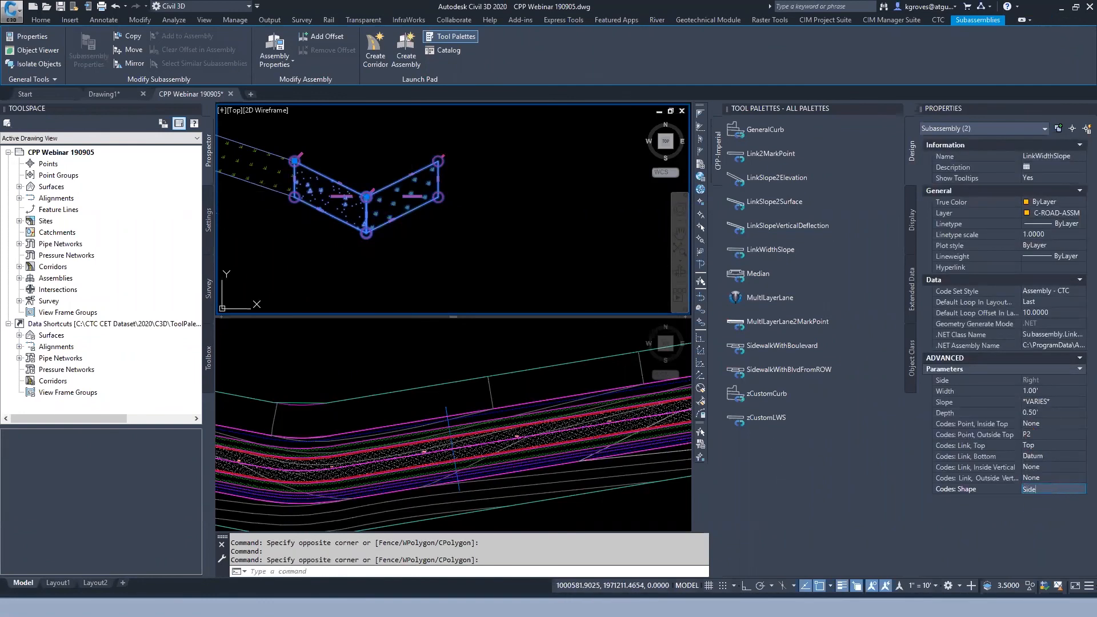
pyautogui.press('Return')
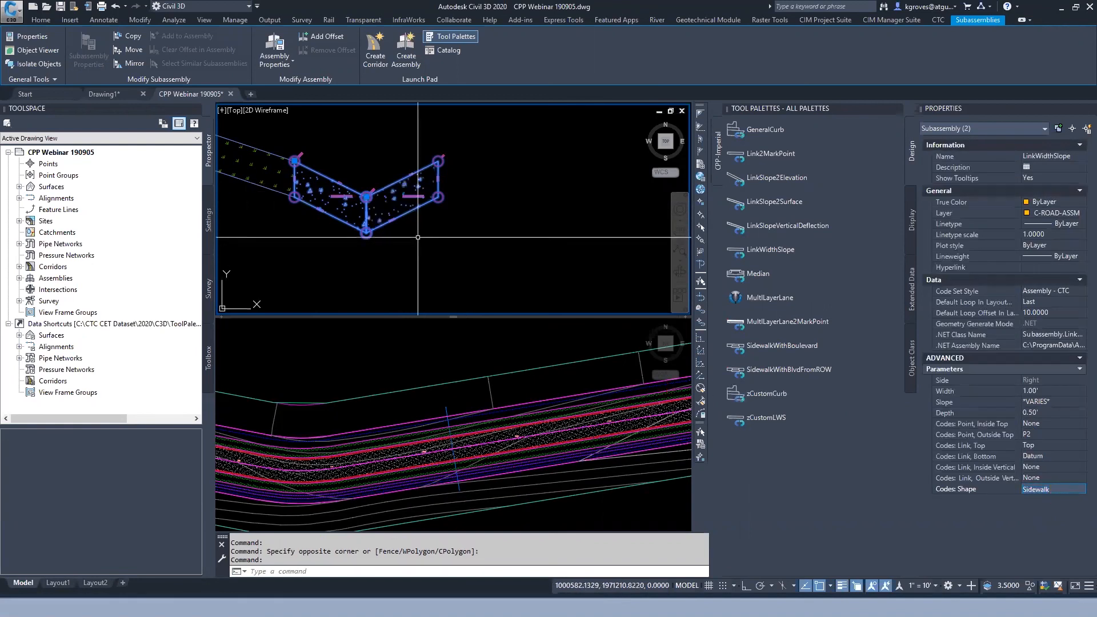
pyautogui.press('Escape')
# Attach another LinkWidthSlope subassembly to the outer top point of the 50% Sidewalk link.
pyautogui.scroll(-1, 370, 234)
pyautogui.moveTo(369, 233); pyautogui.dragTo(434, 279, button='middle')
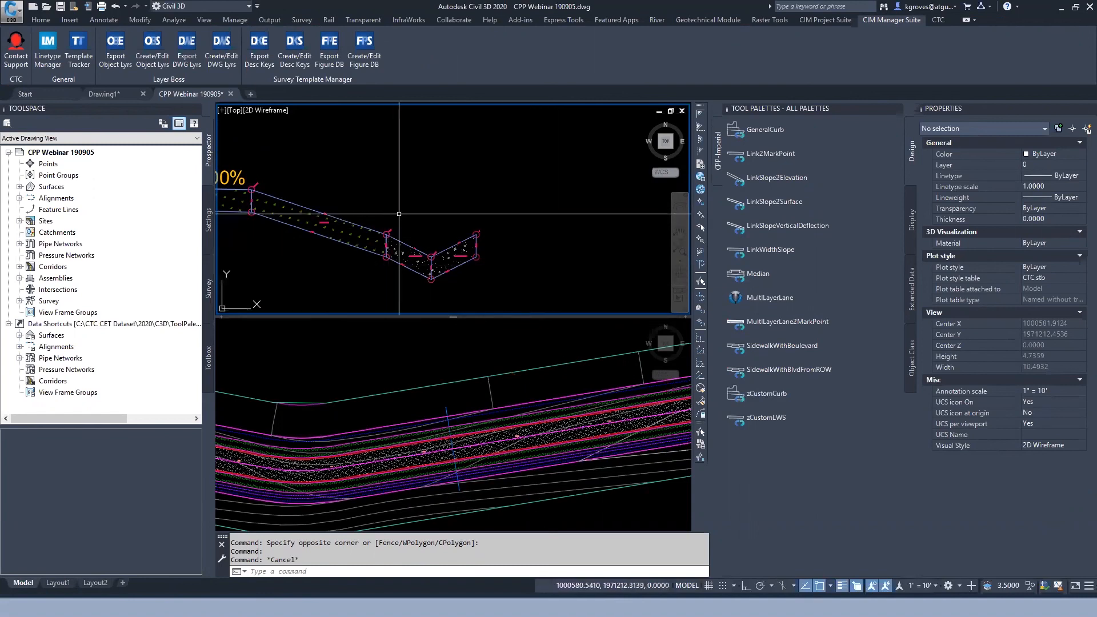
pyautogui.click(787, 257)
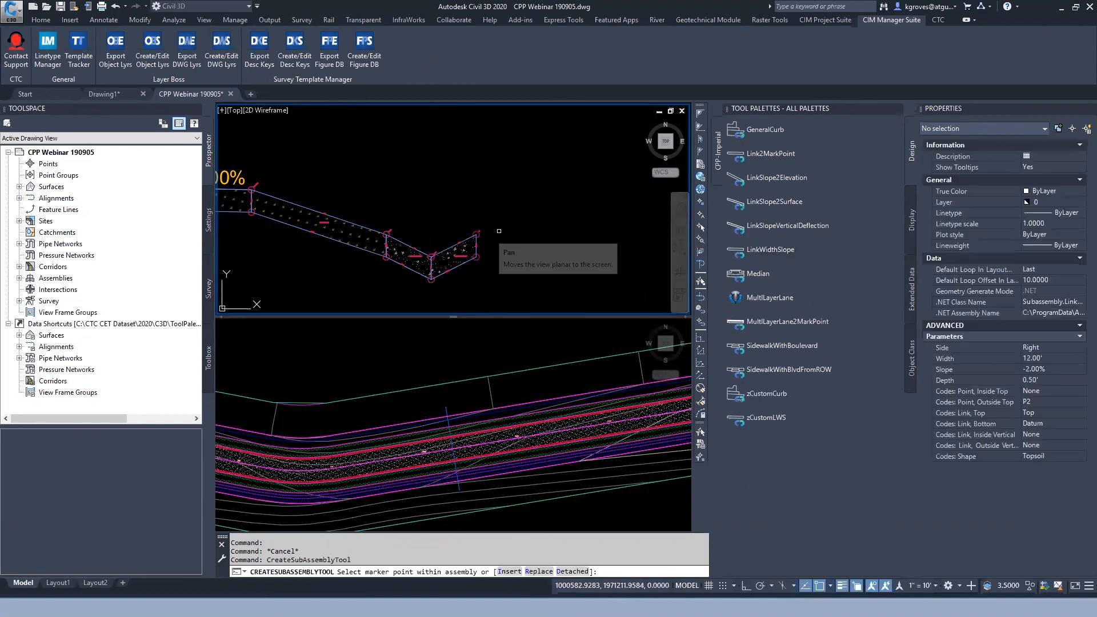
pyautogui.click(477, 234)
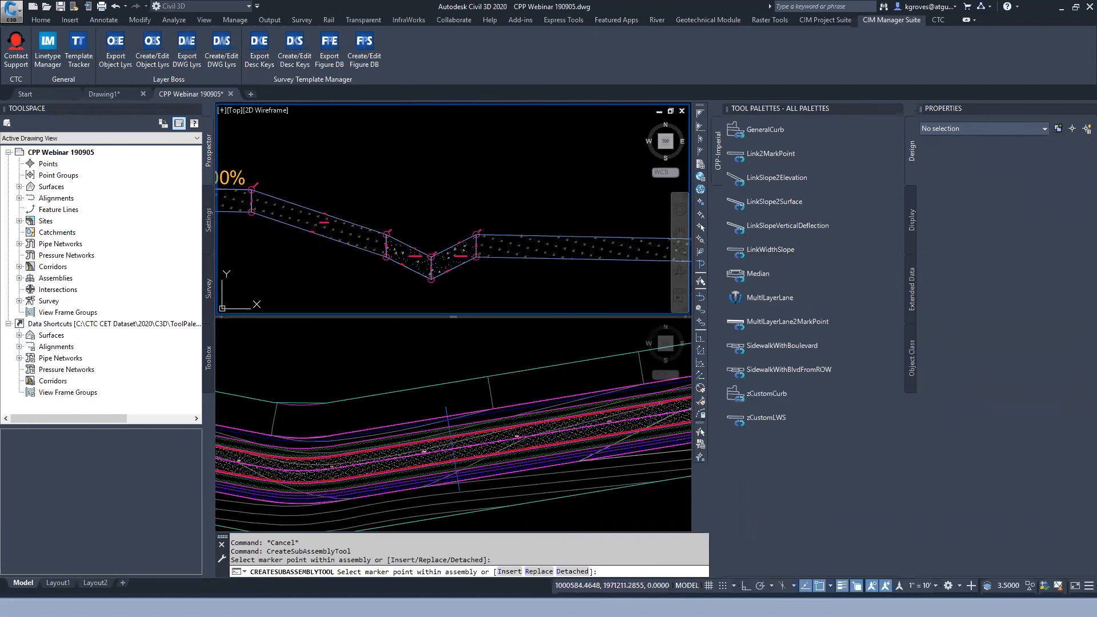
pyautogui.press('Escape')
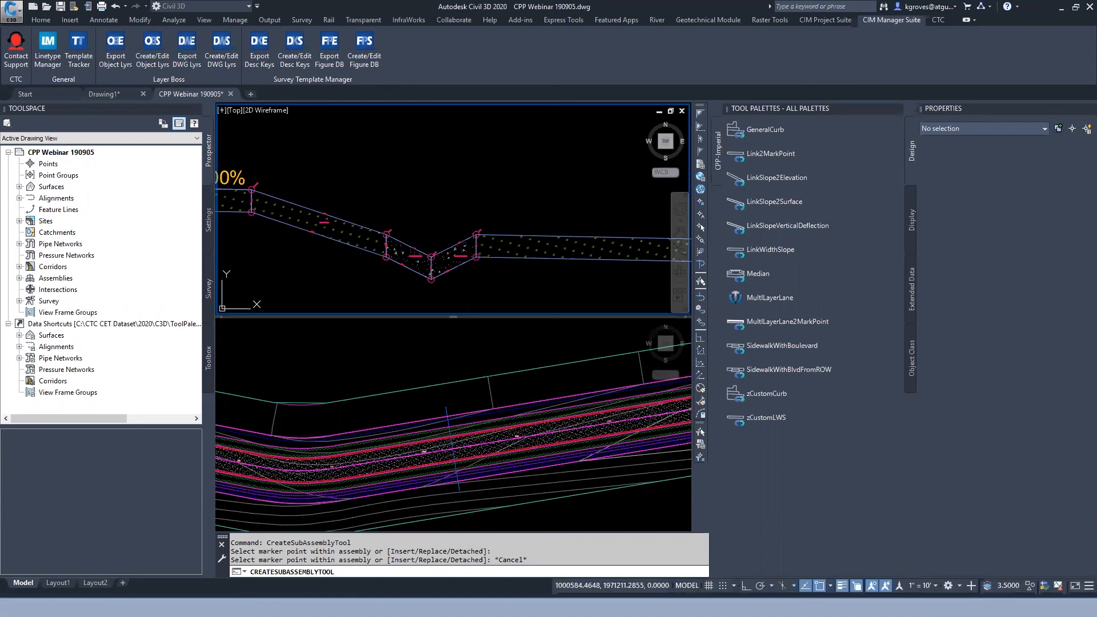
# Set the outermost LinkWidthSlope subassembly to 3.00' width and 33.33% slope, and deselect it.
pyautogui.click(568, 258)
pyautogui.click(539, 220)
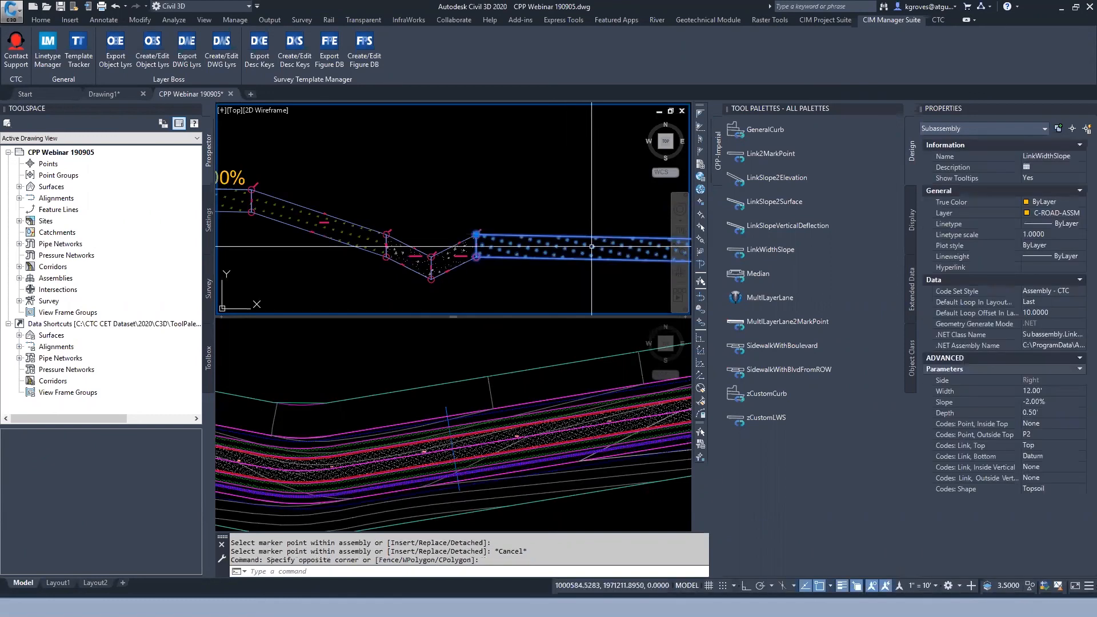
pyautogui.click(1053, 391)
pyautogui.write('3')
pyautogui.press('Tab')
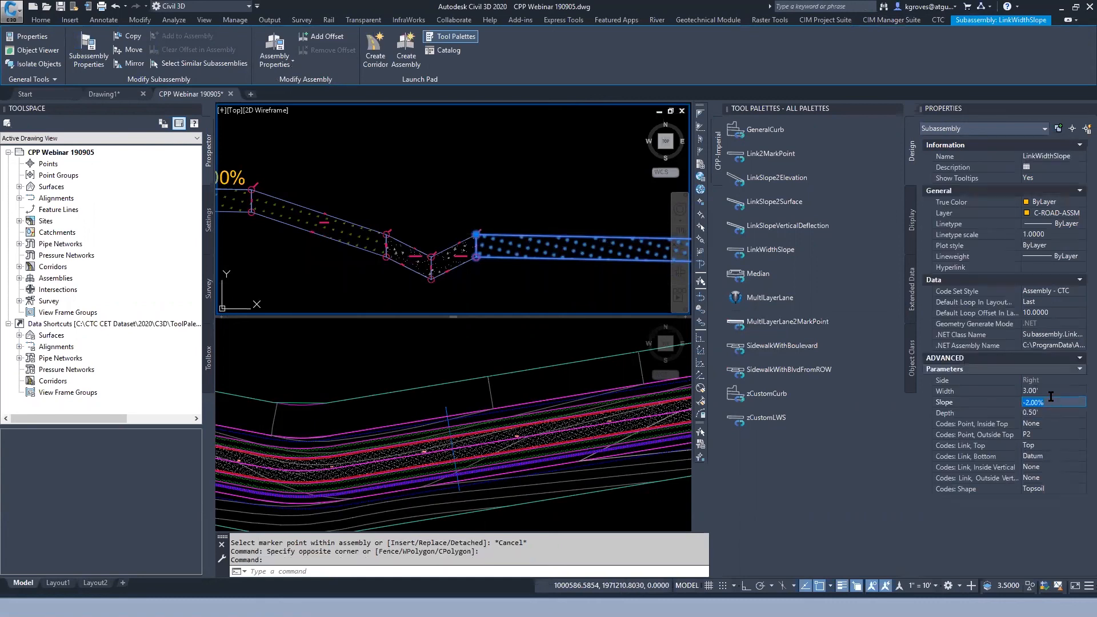
pyautogui.write('33.')
pyautogui.press('Tab')
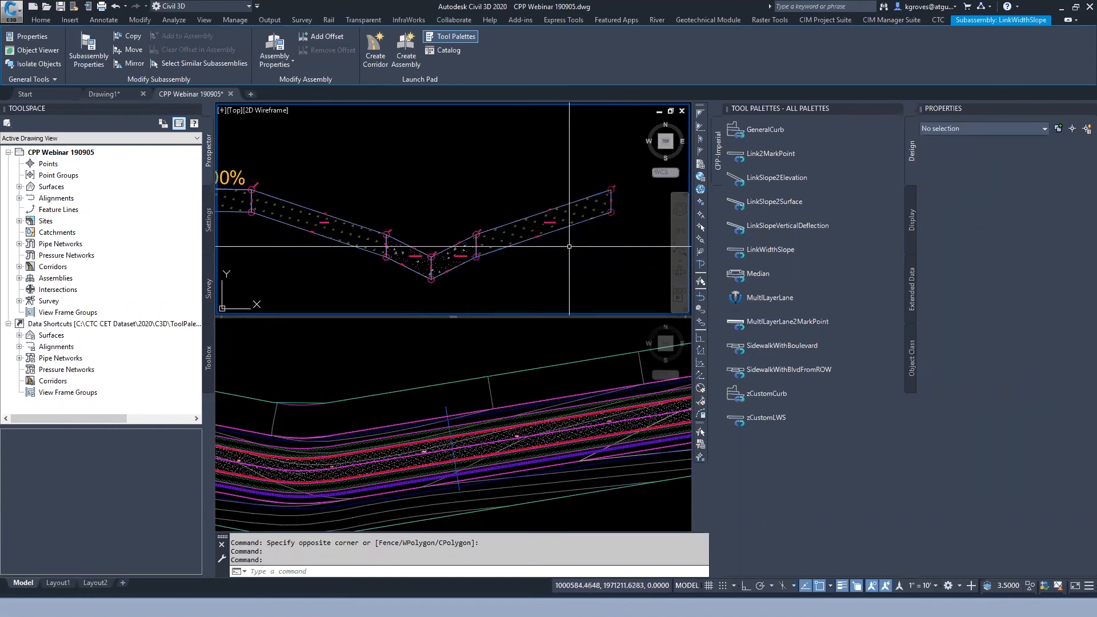
pyautogui.press('Escape')
pyautogui.scroll(-5, 564, 244)
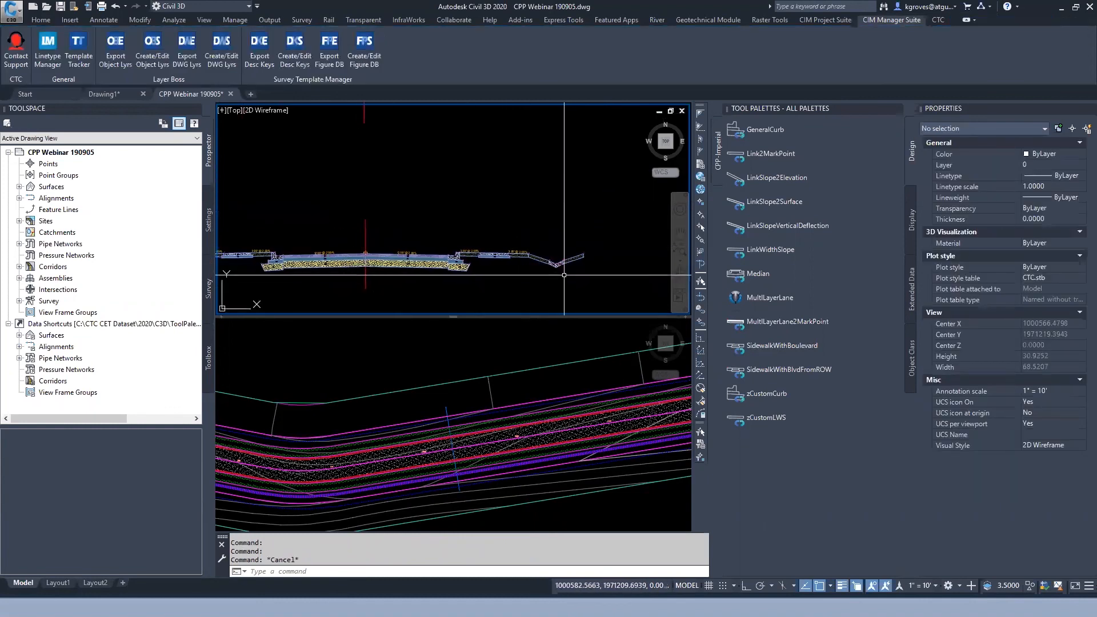
pyautogui.scroll(5, 563, 266)
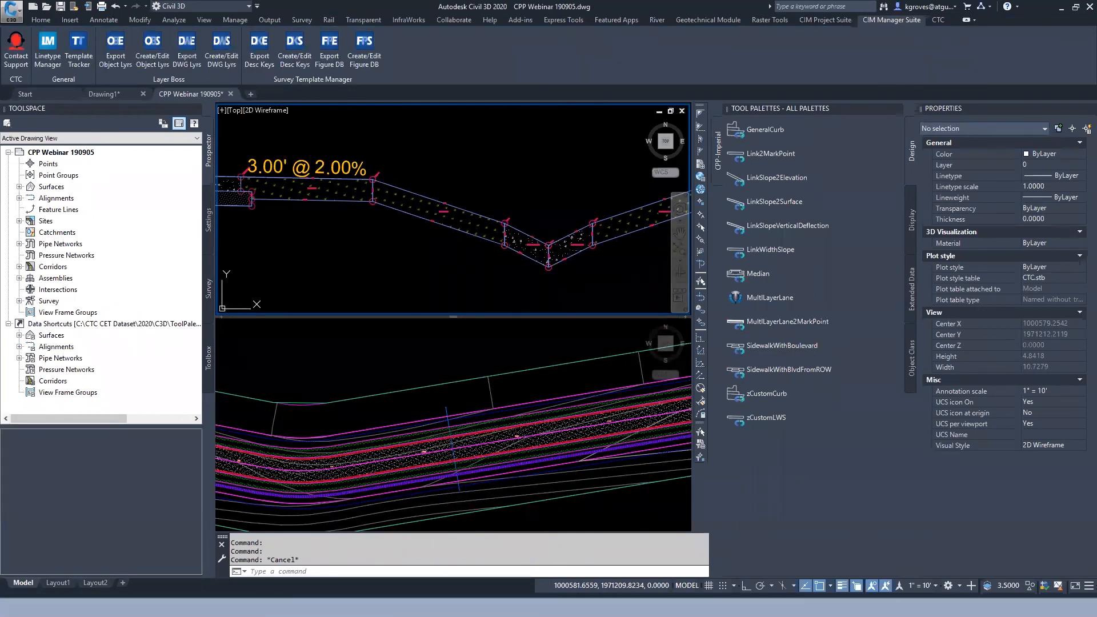
# Switch to the web browser and go from the Corridor Productivity Pack page to the ATG USA home page.
pyautogui.hotkey('alt', 'Tab')
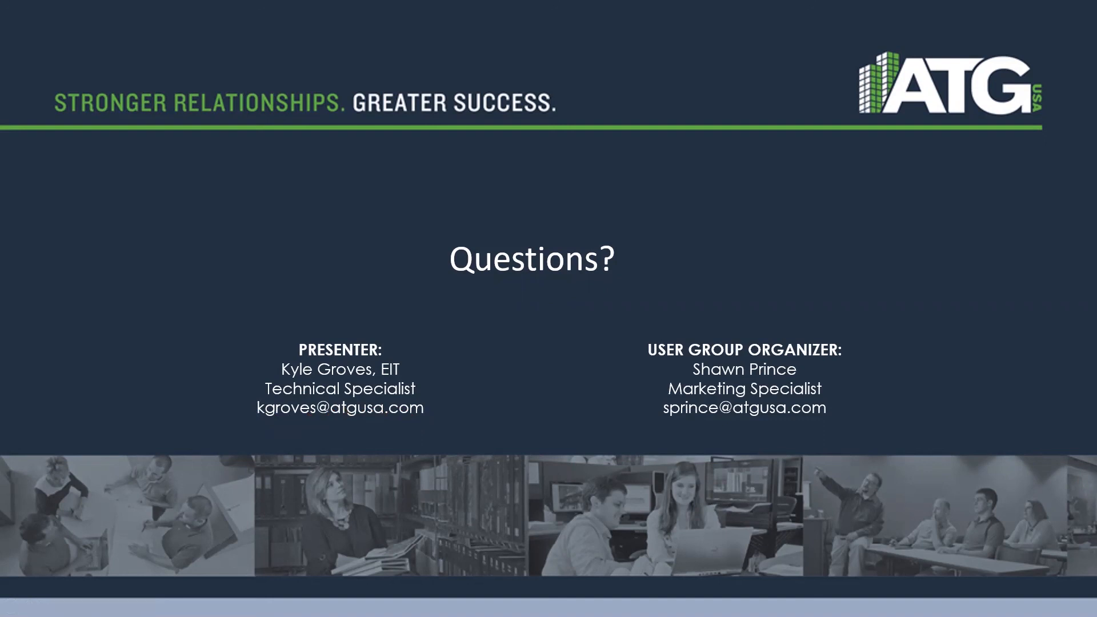
pyautogui.hotkey('alt', 'Tab')
pyautogui.click(245, 9)
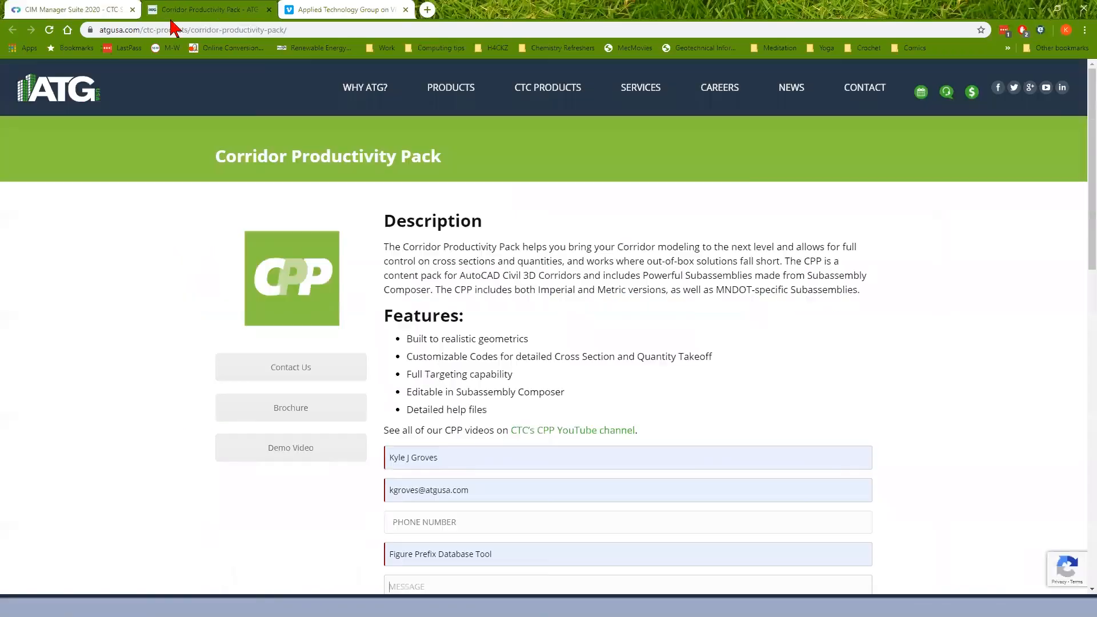
pyautogui.click(76, 91)
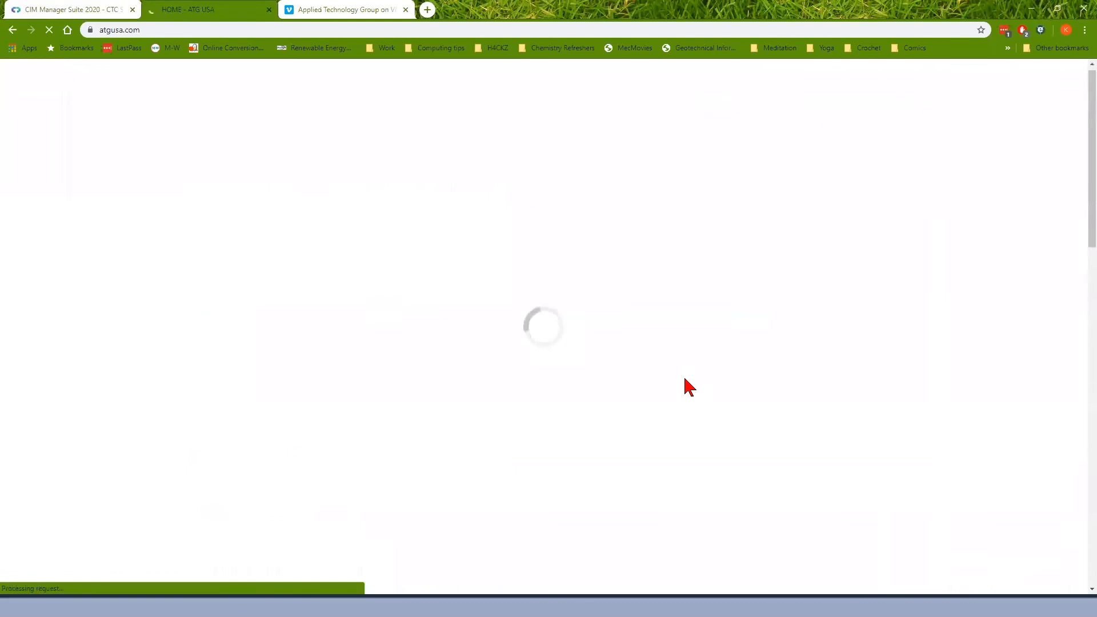
# Look over the ATG USA home page down to its partners section, and open the Contact page at its office listings and contact form.
pyautogui.scroll(-15, 690, 387)
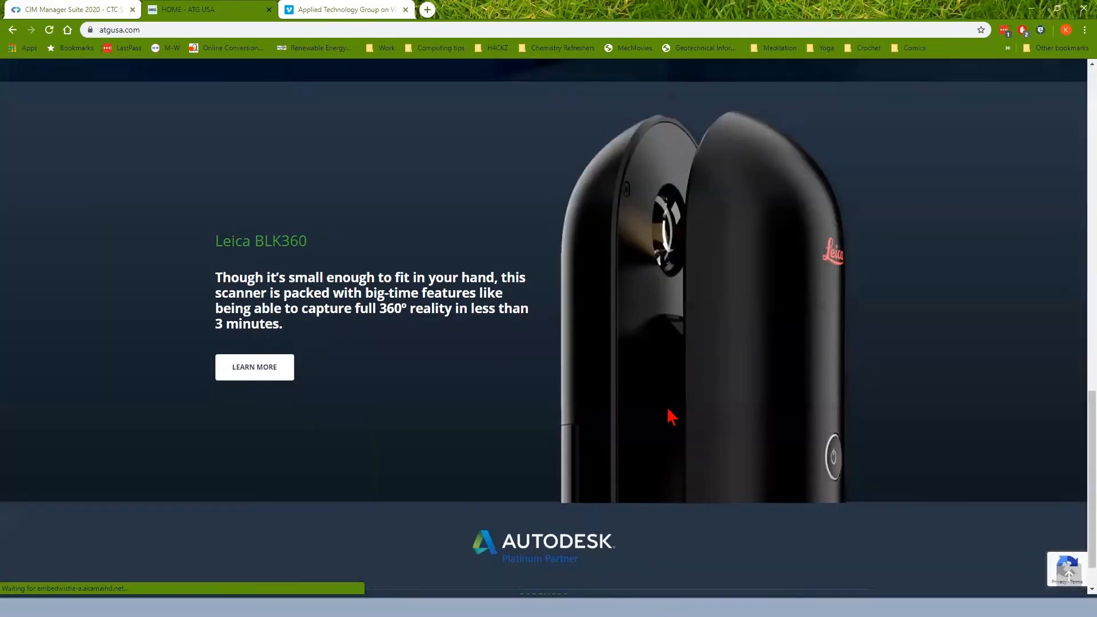
pyautogui.scroll(-1, 672, 418)
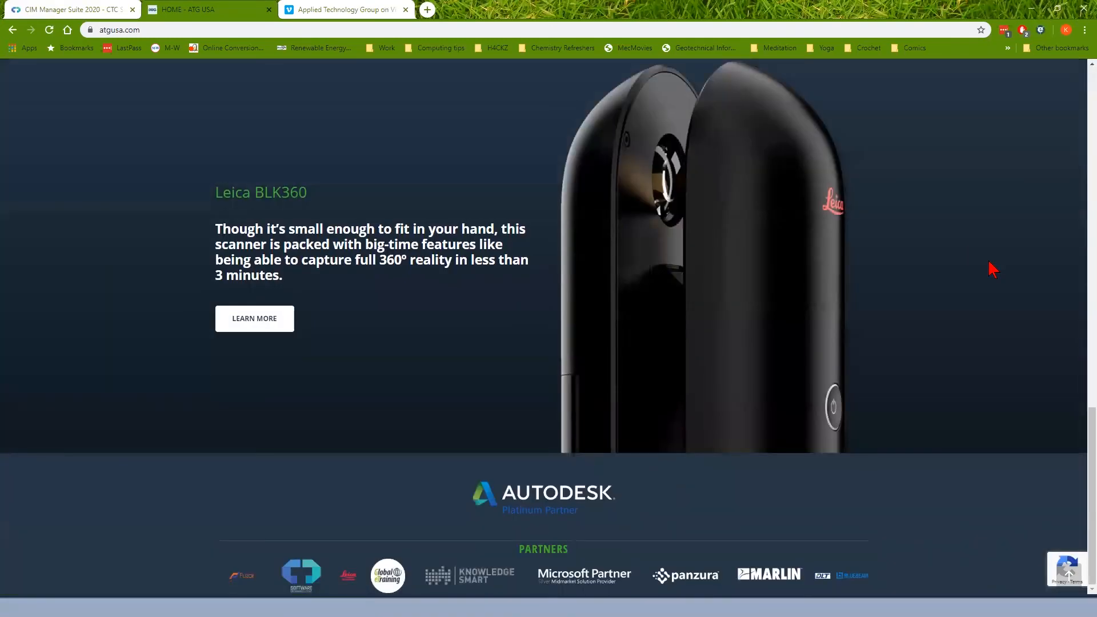
pyautogui.moveTo(1078, 430); pyautogui.dragTo(1084, 92)
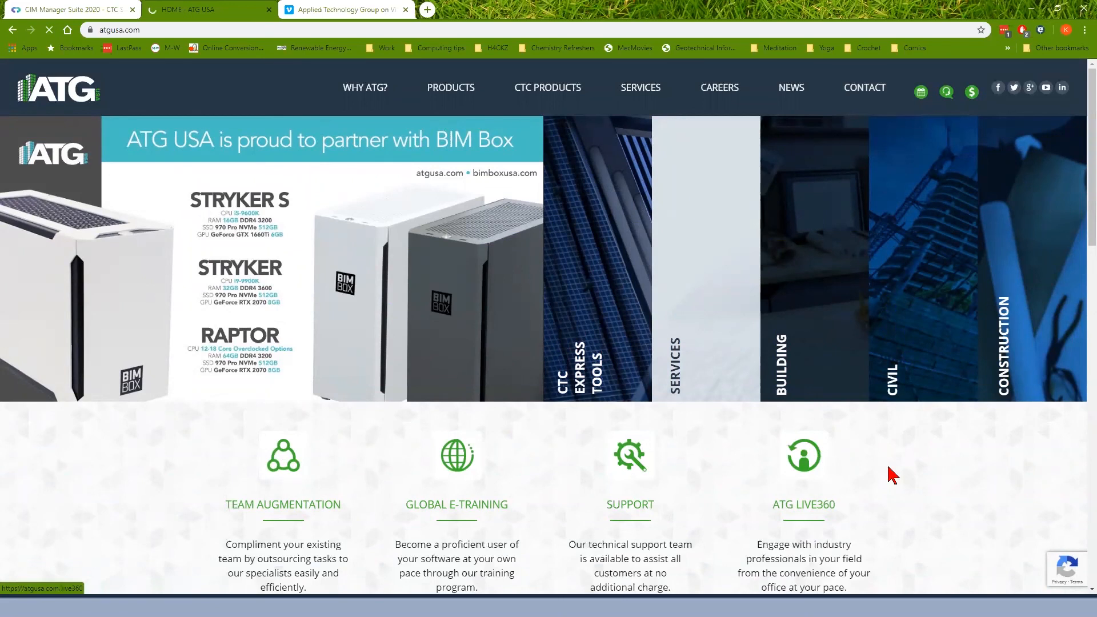
pyautogui.scroll(-3, 948, 479)
pyautogui.scroll(-1, 949, 474)
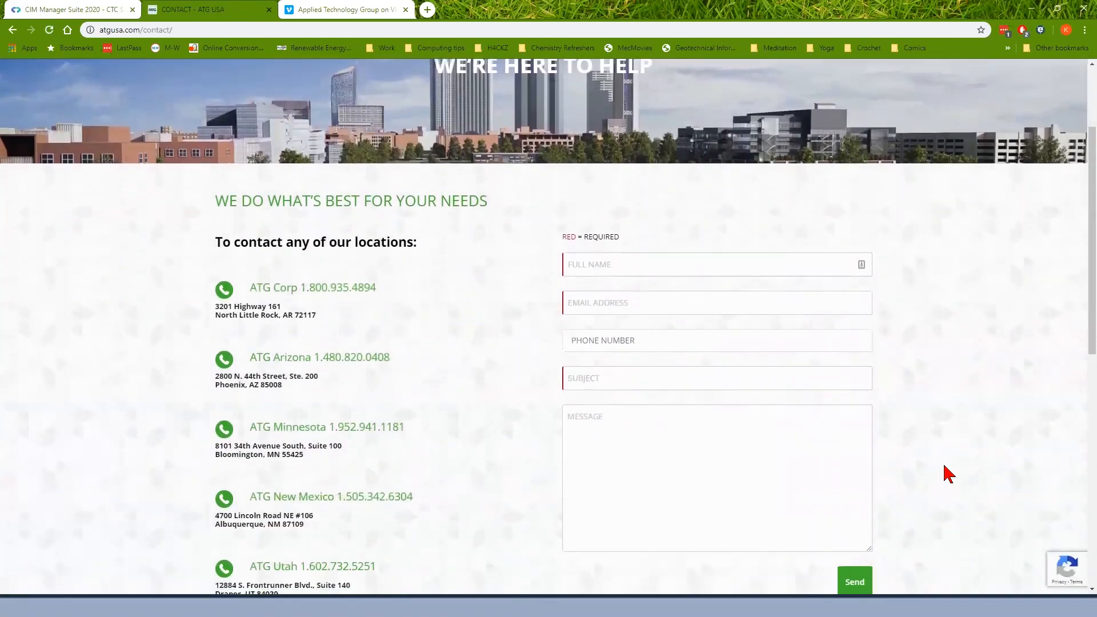